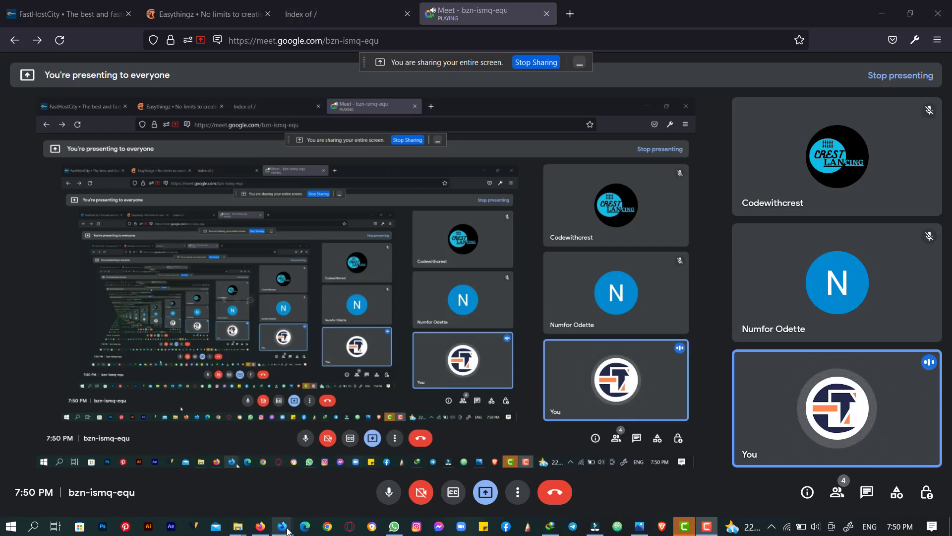
- Switch from the Google Meet window to the Firefox window showing the cPanel dashboard
left_click(262, 529)
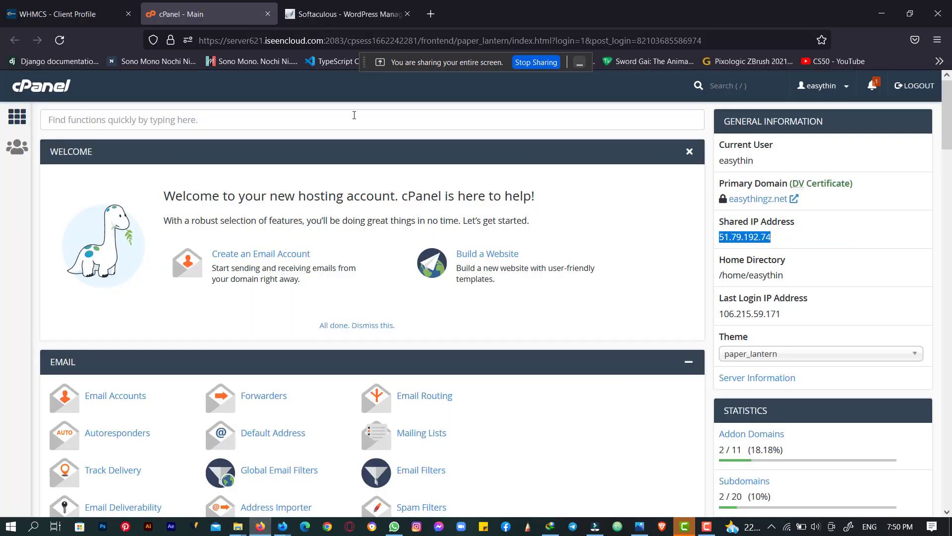
scroll(353, 198, "down", 15)
scroll(353, 199, "down", 10)
scroll(352, 194, "up", 15)
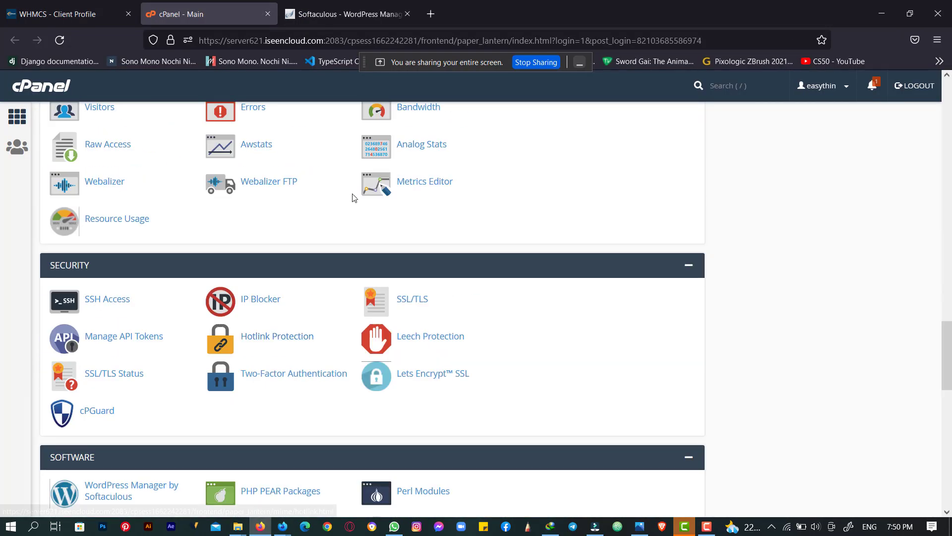
scroll(353, 198, "up", 8)
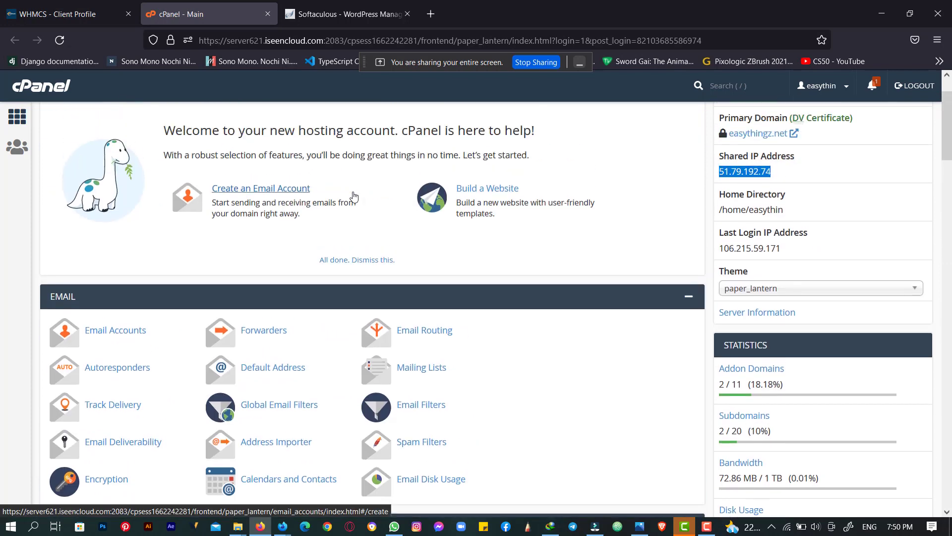
scroll(296, 197, "up", 2)
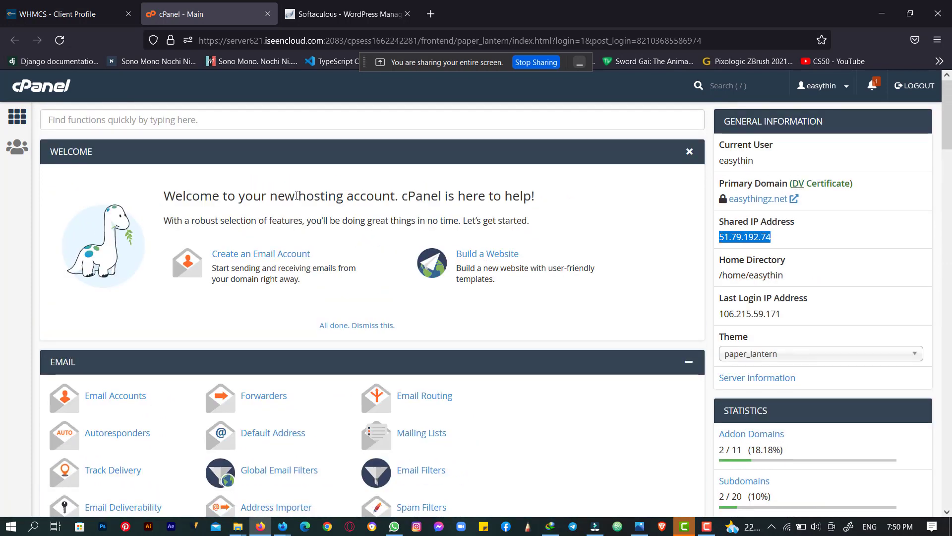
left_click(800, 243)
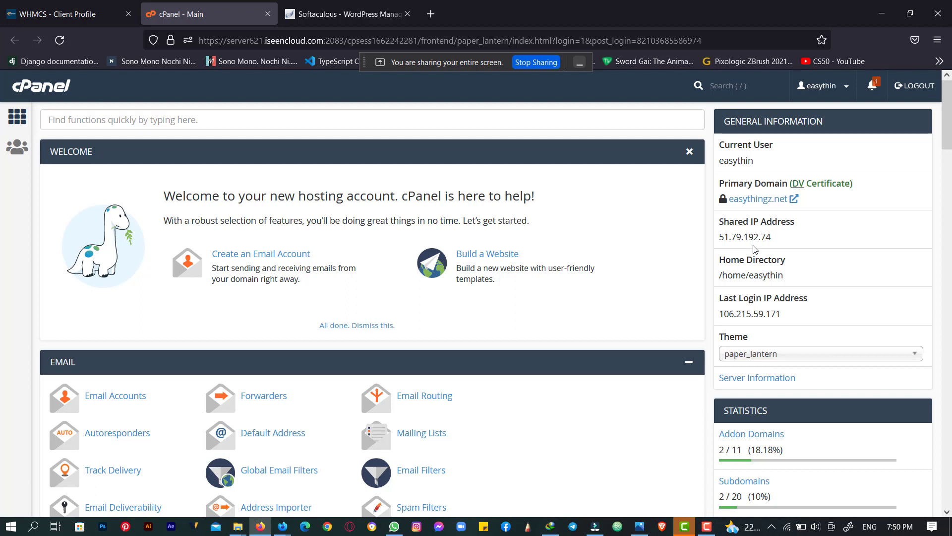
- Select the Shared IP Address value 51.79.192.74 on the dashboard and copy it
left_click_drag(793, 238, 715, 242)
left_click(724, 240)
left_click_drag(723, 240, 774, 241)
right_click(745, 236)
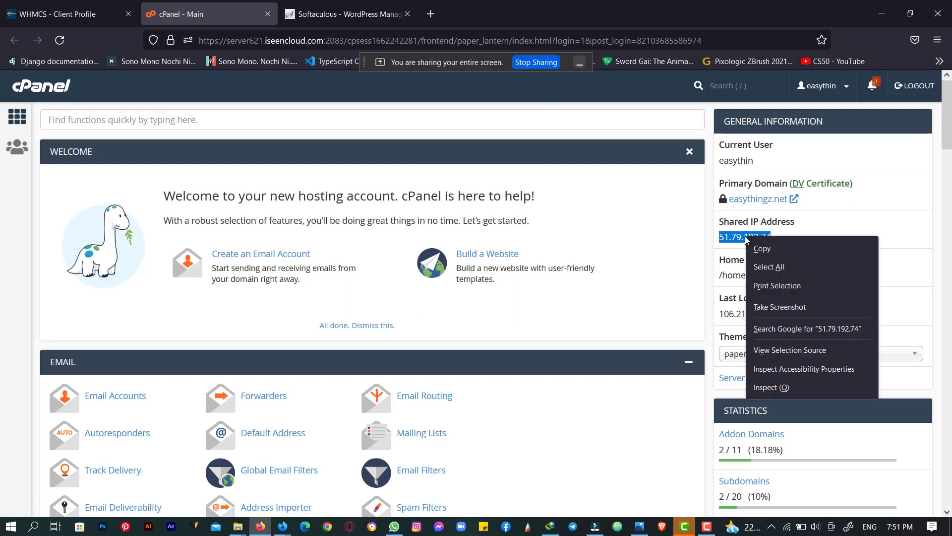
left_click(758, 246)
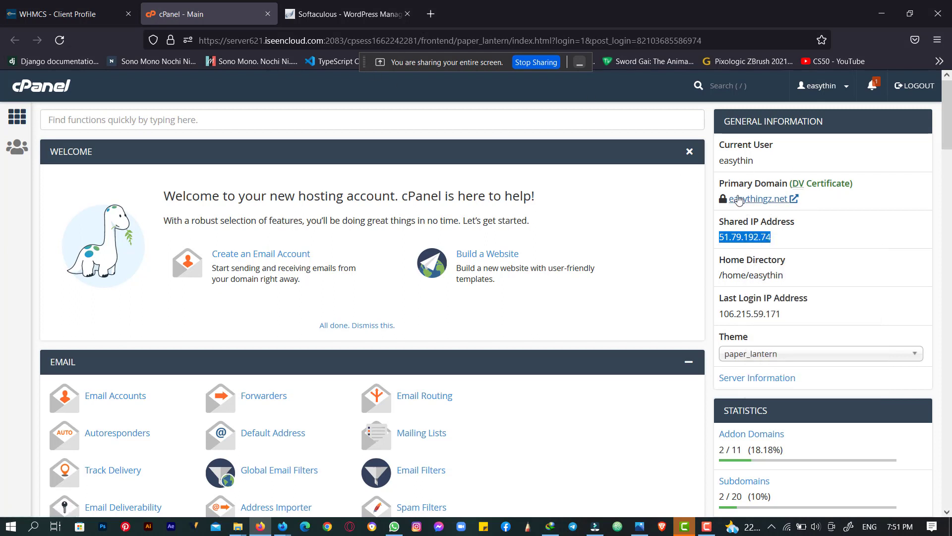
- Paste the copied IP 51.79.192.74 into the address bar of a new Firefox tab
left_click(431, 18)
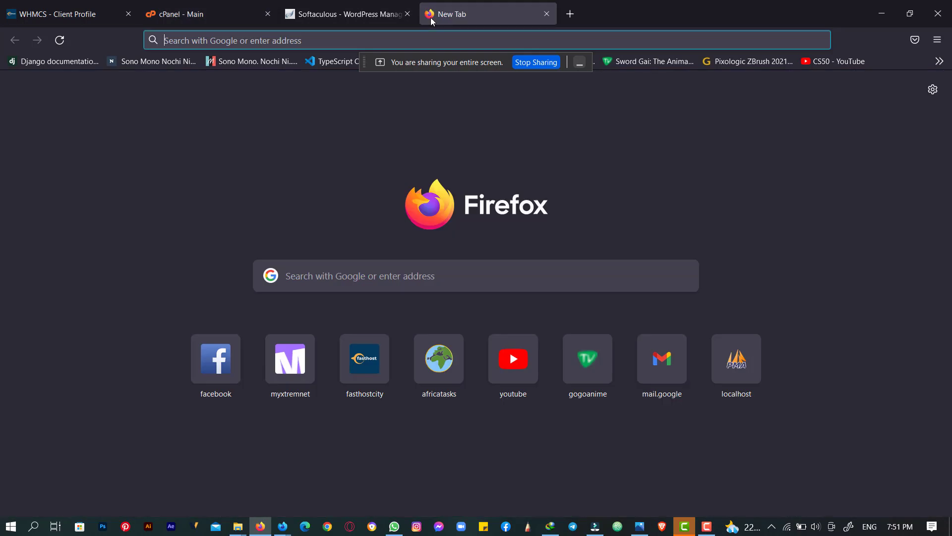
key("ctrl+v")
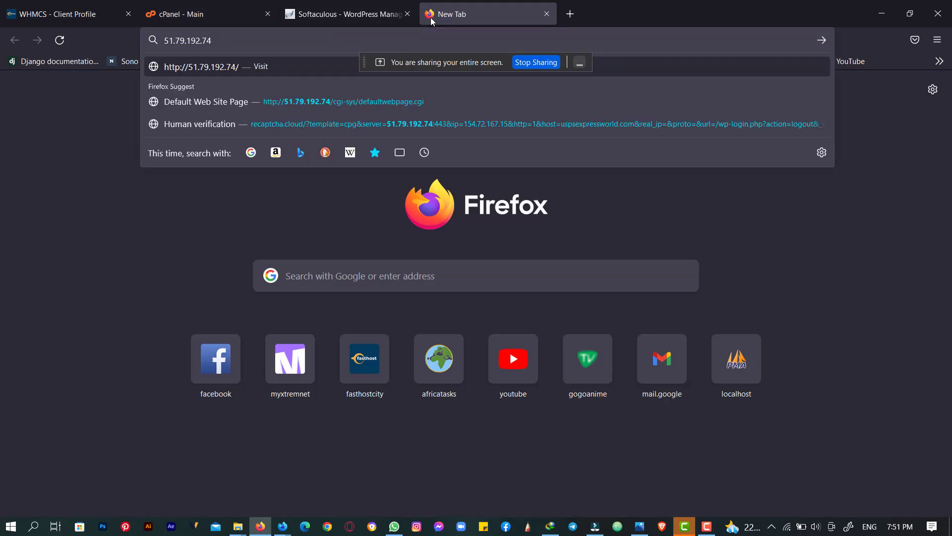
type("'")
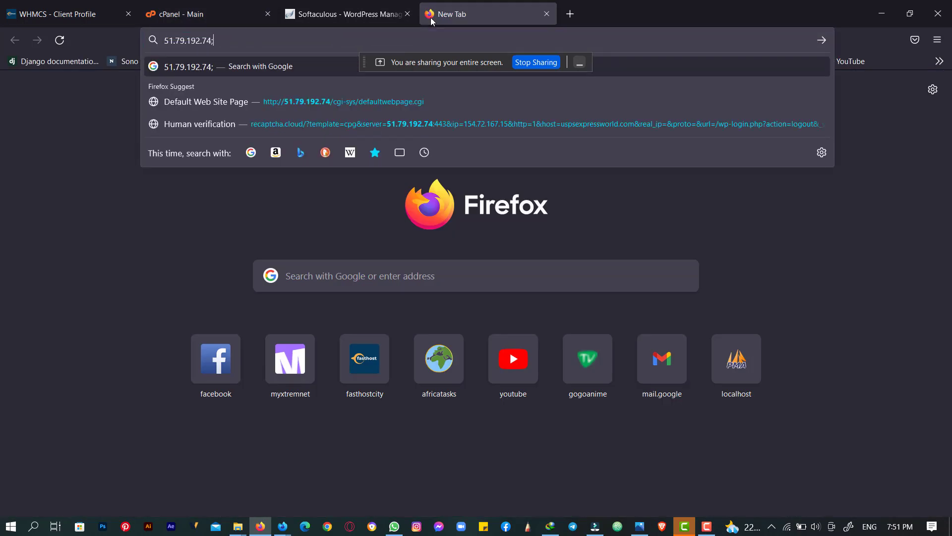
key("BackSpace")
type("'")
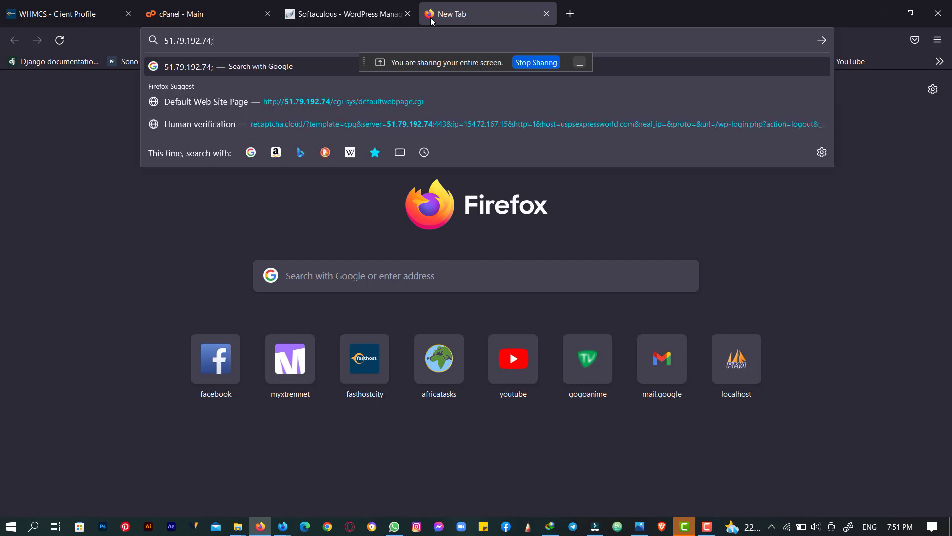
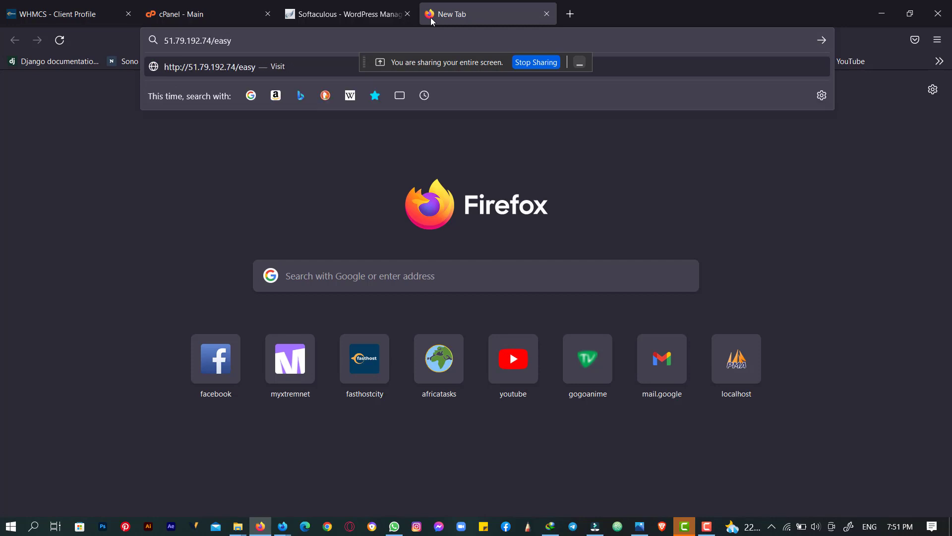
- Append /easythz to the IP in the new tab, drafting 51.79.192.74/easythz
type("thz")
left_click_drag(263, 45, 160, 29)
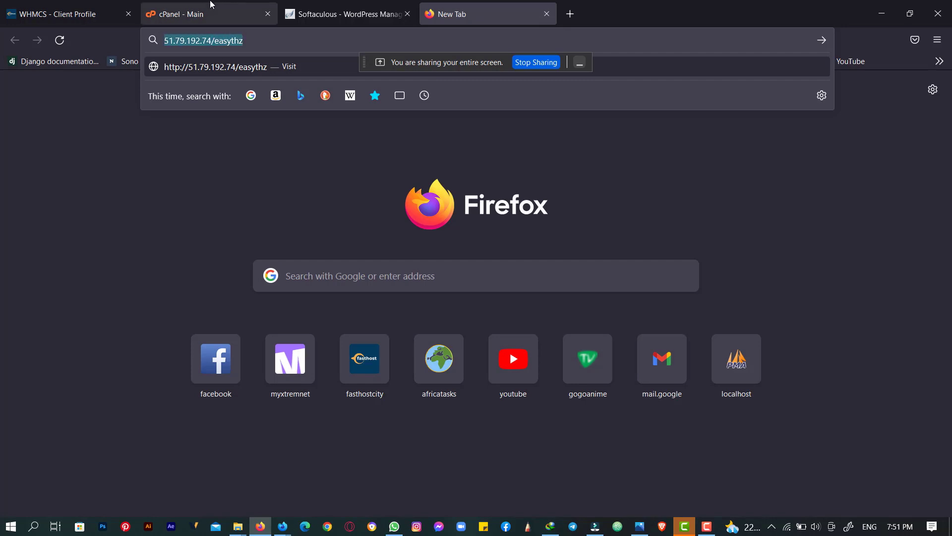
left_click(218, 12)
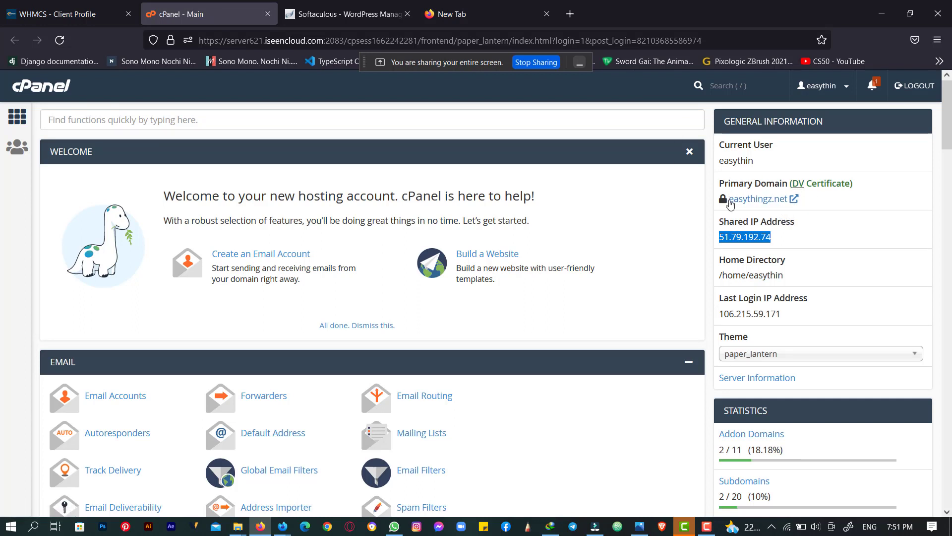
left_click(464, 10)
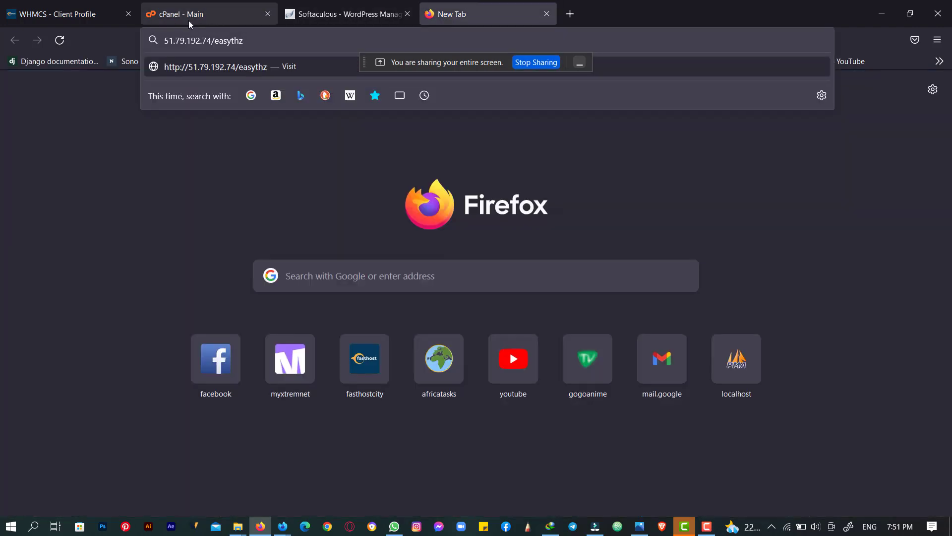
- Check the drafted address against cPanel's shared IP 51.79.192.74, then bring WhatsApp forward
left_click_drag(174, 40, 270, 48)
left_click(208, 10)
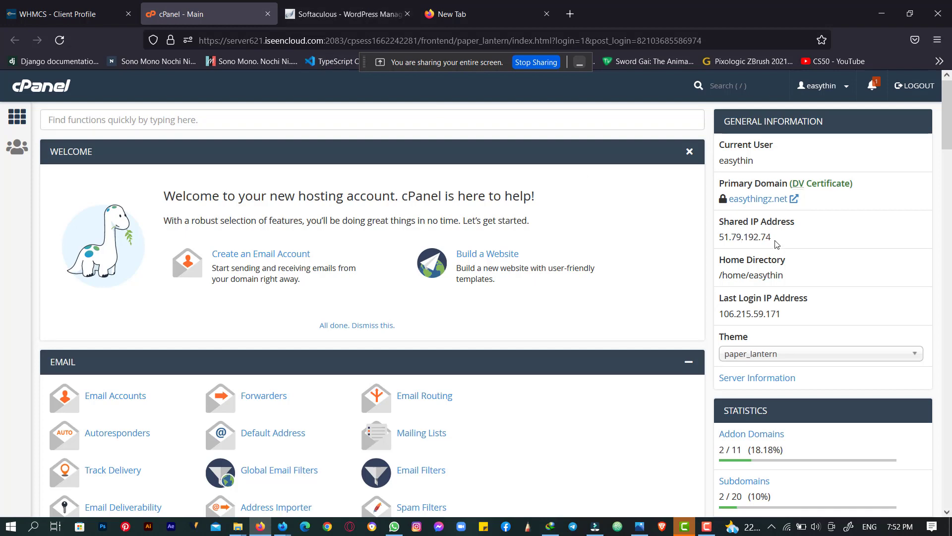
left_click_drag(775, 238, 731, 238)
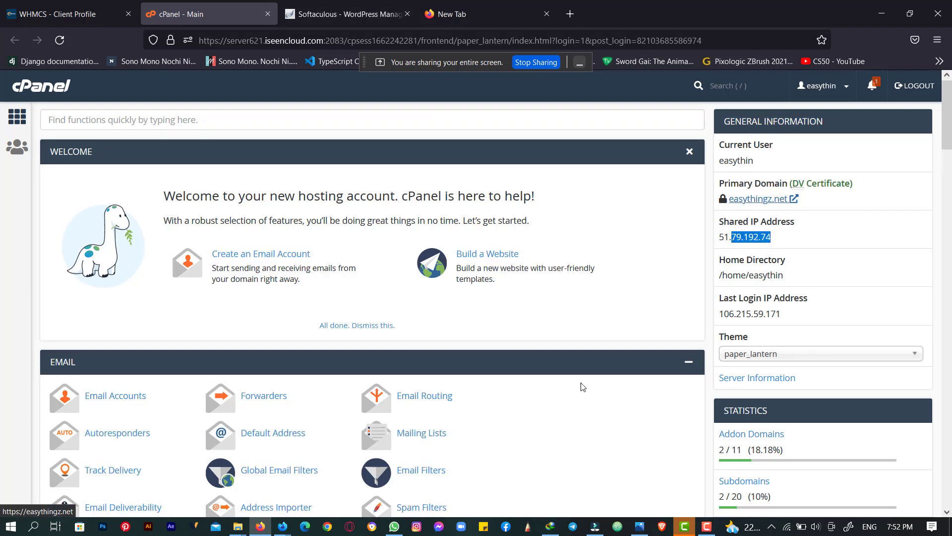
left_click(401, 529)
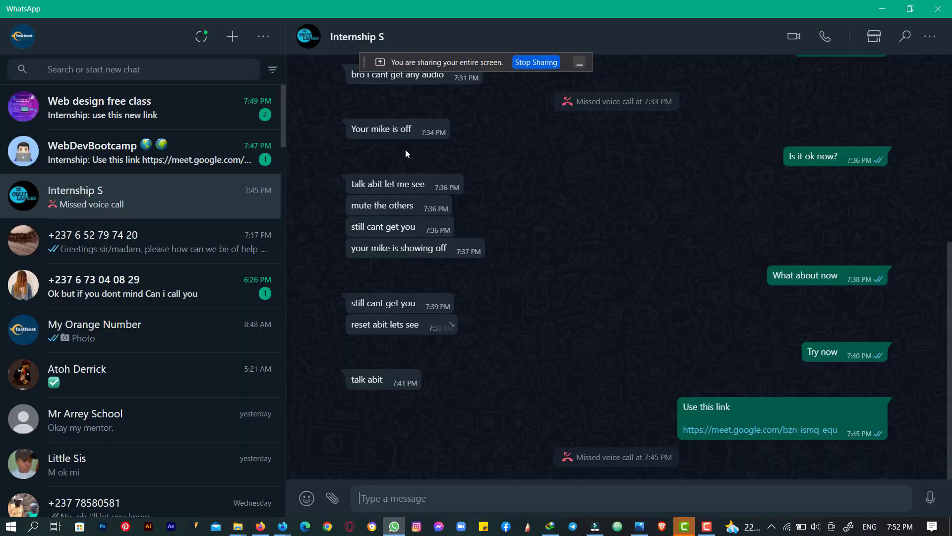
- Admit both waiting people to the Google Meet call, bringing it to 6, then return to cPanel
left_click(397, 523)
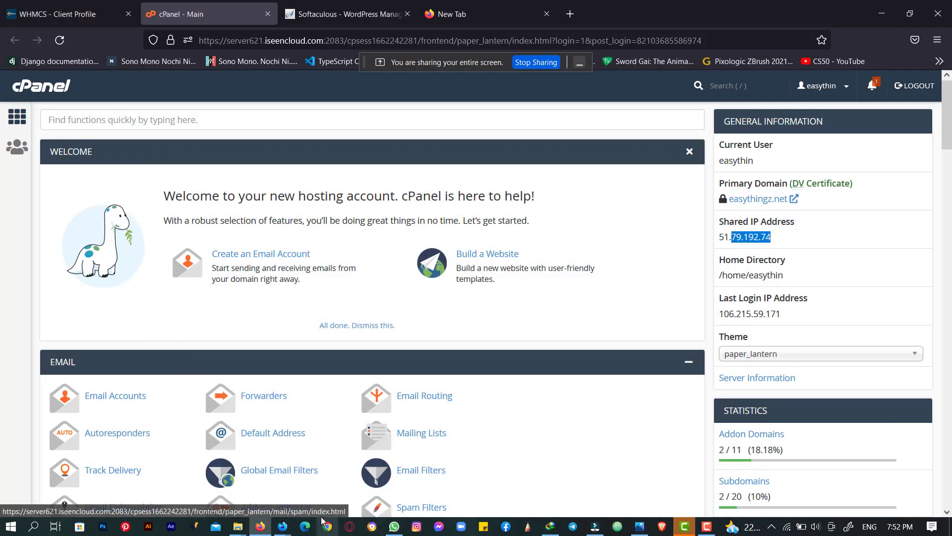
mouse_move(278, 527)
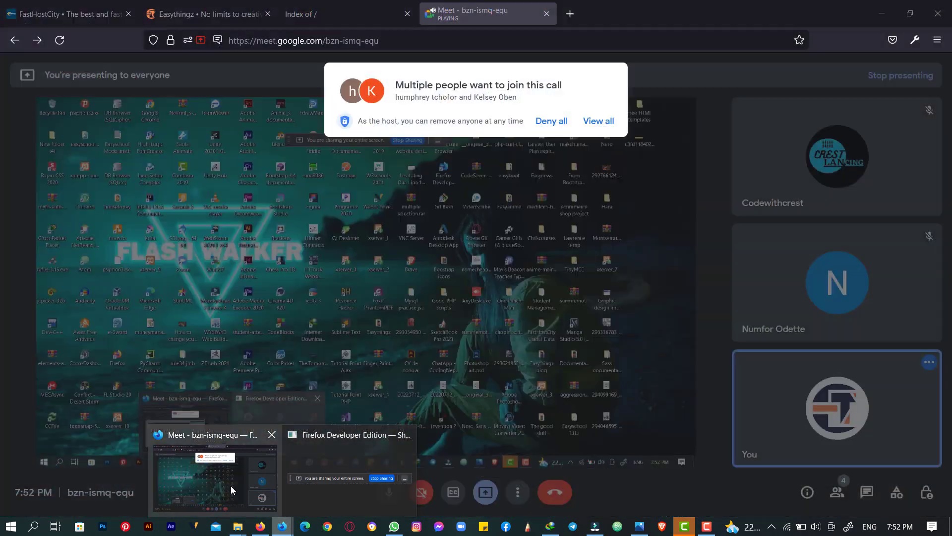
left_click(231, 486)
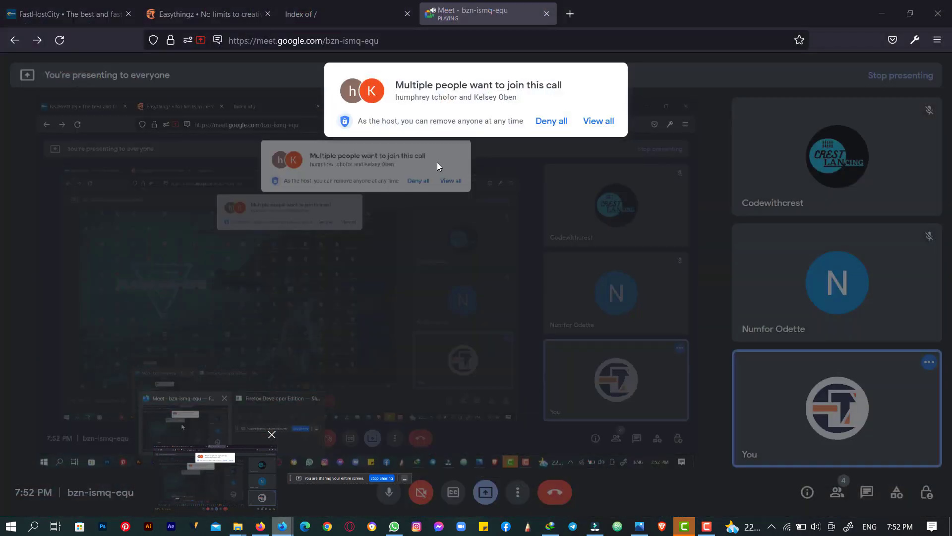
left_click(599, 121)
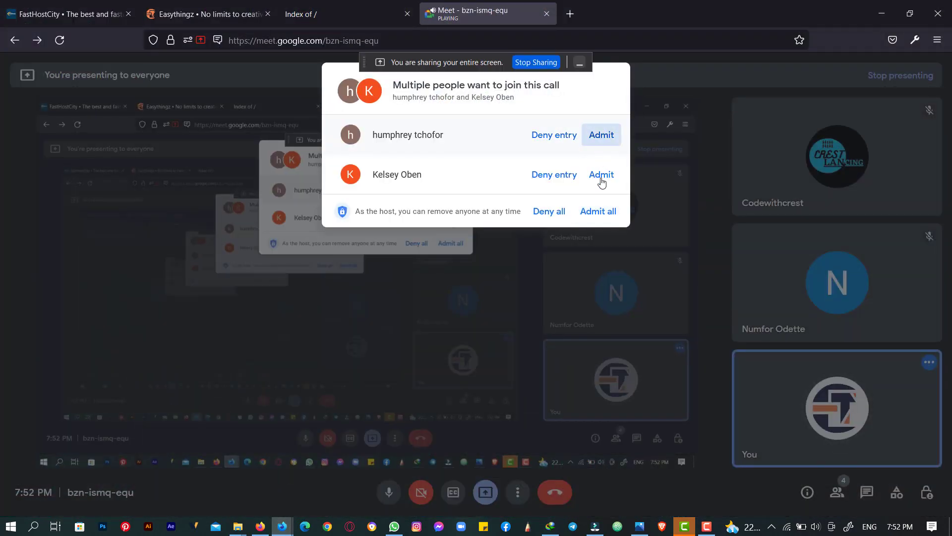
left_click(598, 212)
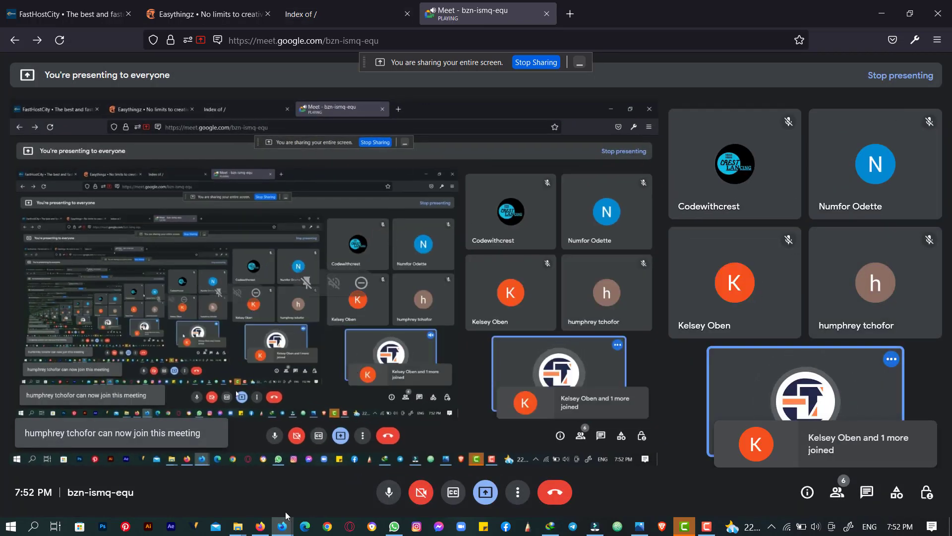
left_click(261, 528)
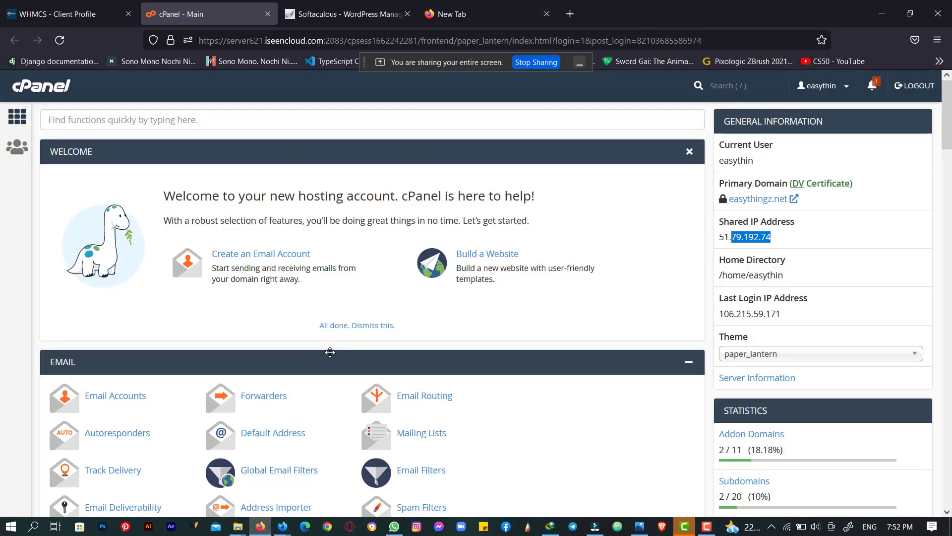
- Select cPanel's shared IP 51.79.192.74 and compare it with the end of the drafted address
left_click_drag(815, 246, 720, 236)
left_click(471, 14)
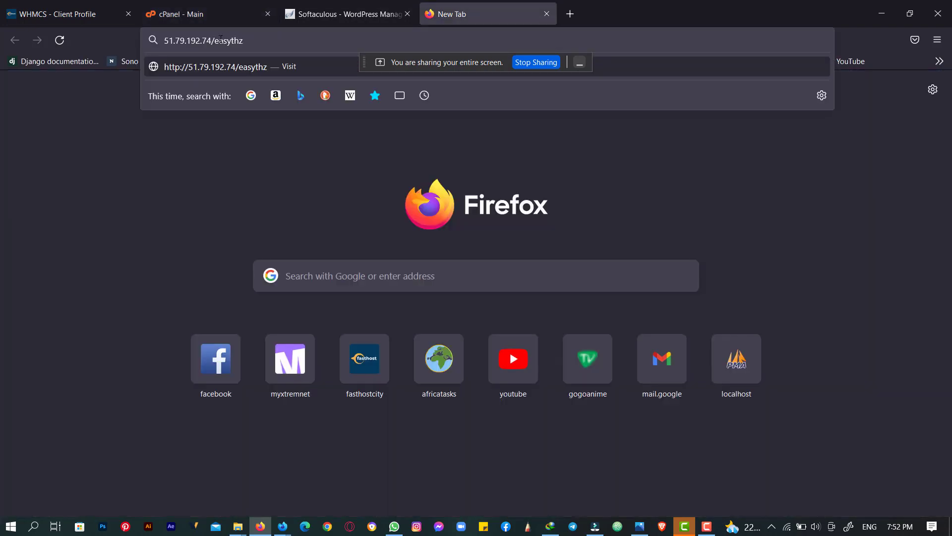
left_click_drag(220, 41, 245, 41)
left_click(224, 6)
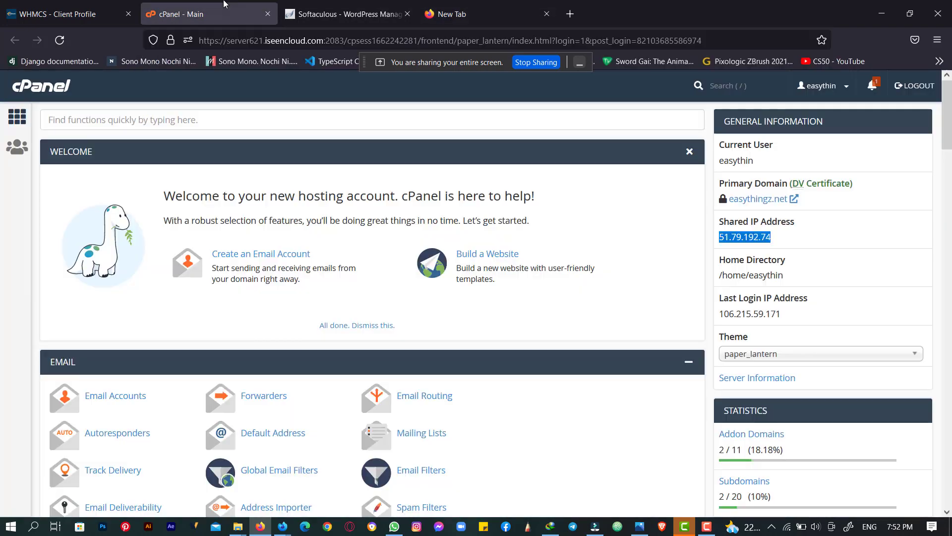
- Select the Shared IP Address heading, then return to the tab holding 51.79.192.74/easythz
left_click_drag(795, 221, 722, 219)
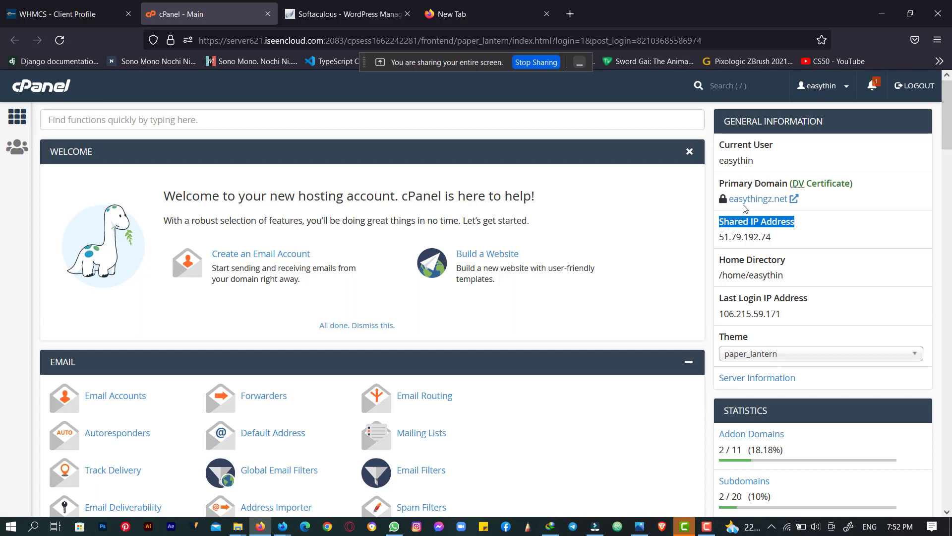
left_click(737, 228)
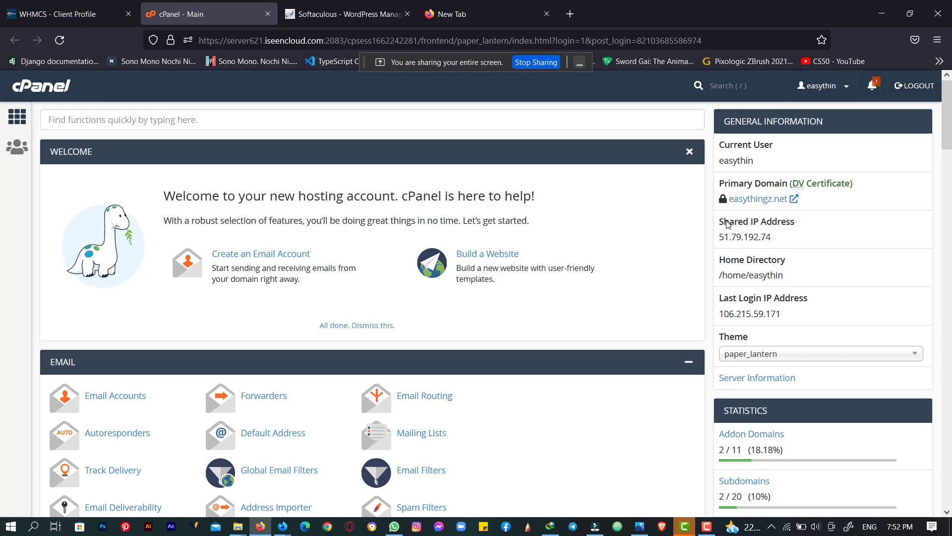
triple_click(725, 224)
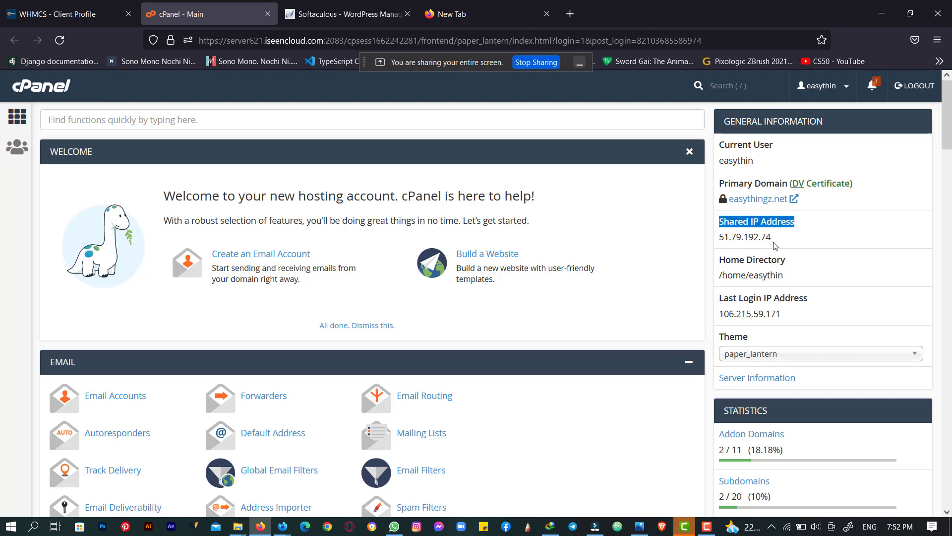
left_click(486, 2)
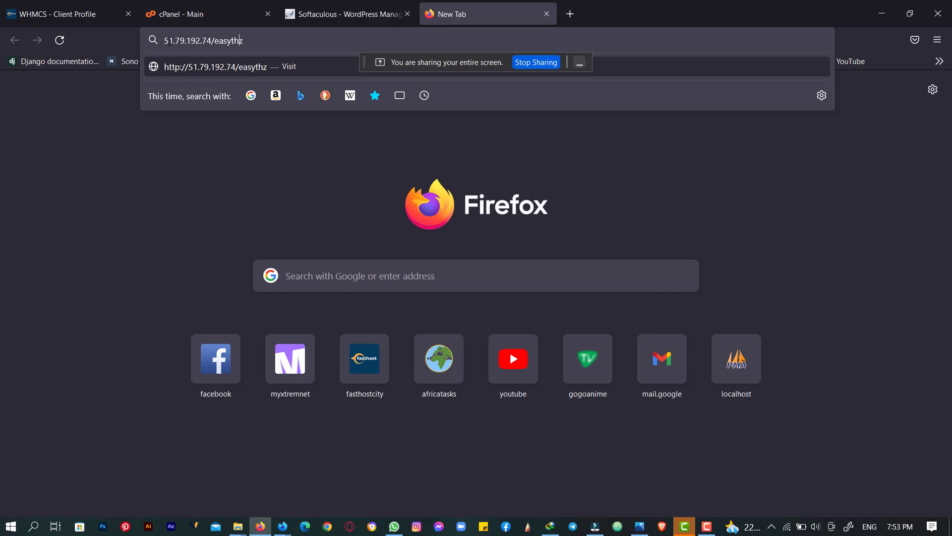
left_click_drag(169, 42, 255, 52)
- Replace 'easythz' with 'code' so the drafted address reads 51.79.192.74/code
left_click(254, 43)
key("BackSpace")
key("BackSpace")
key("BackSpace")
key("BackSpace")
key("BackSpace")
key("BackSpace")
key("BackSpace")
key("BackSpace")
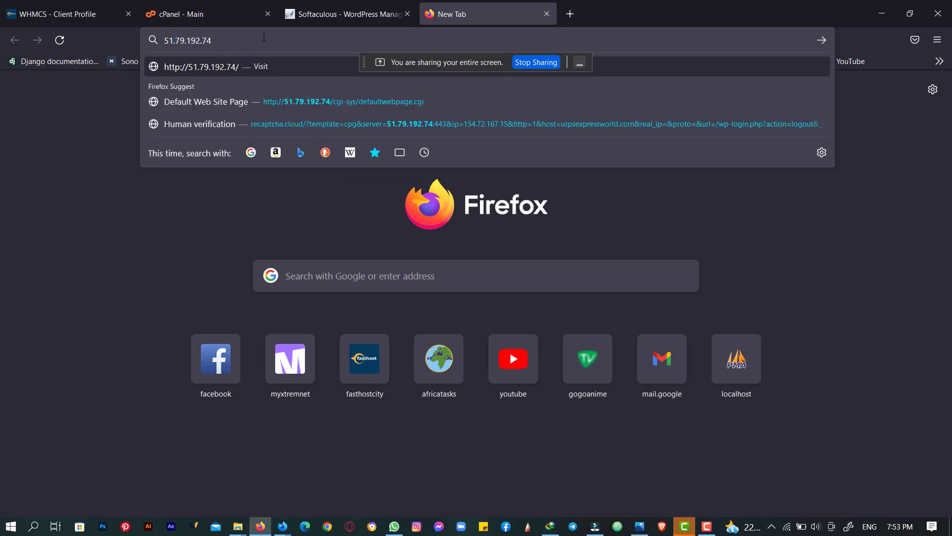
type(";")
key("BackSpace")
type(";")
key("BackSpace")
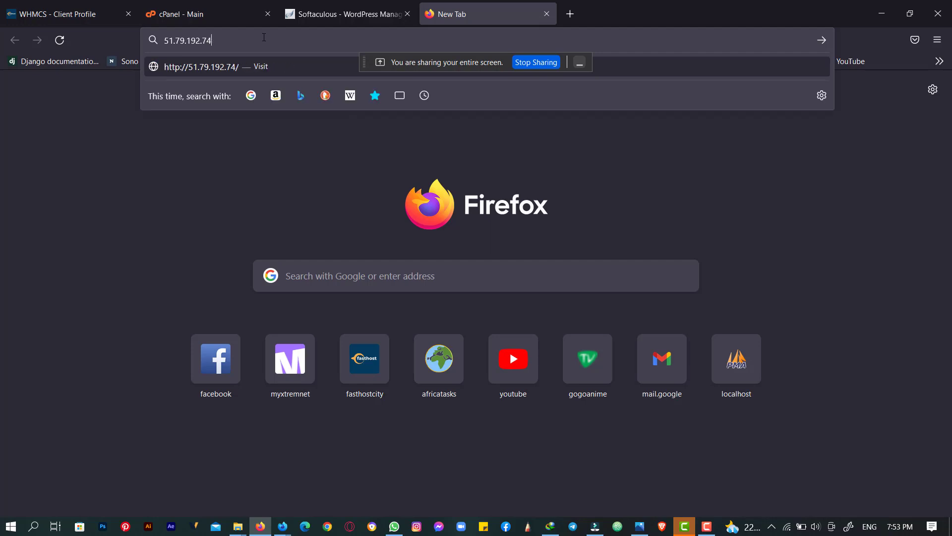
type("'")
key("BackSpace")
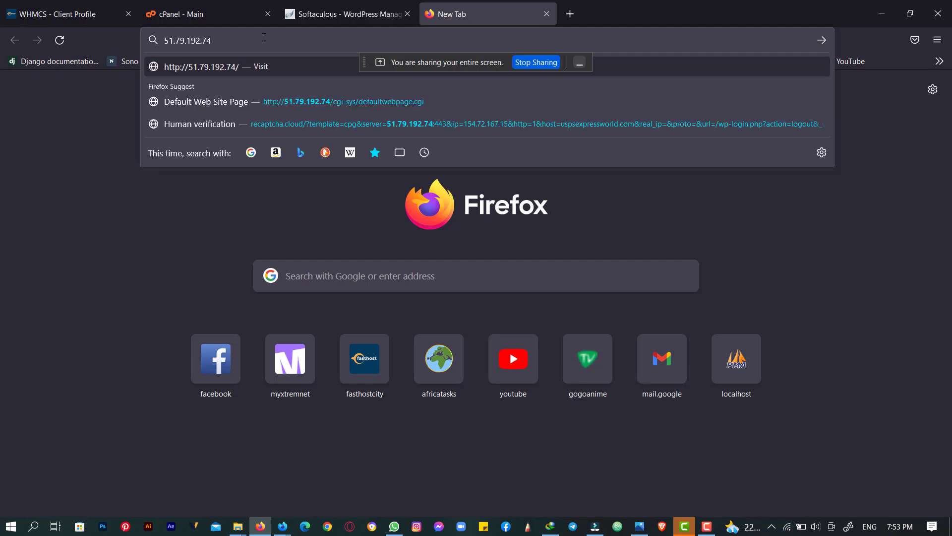
type(".")
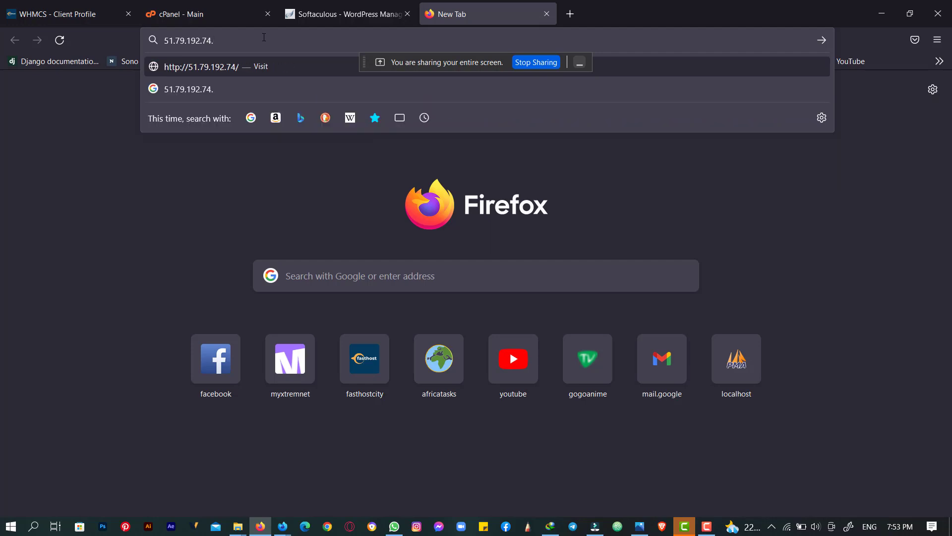
key("BackSpace")
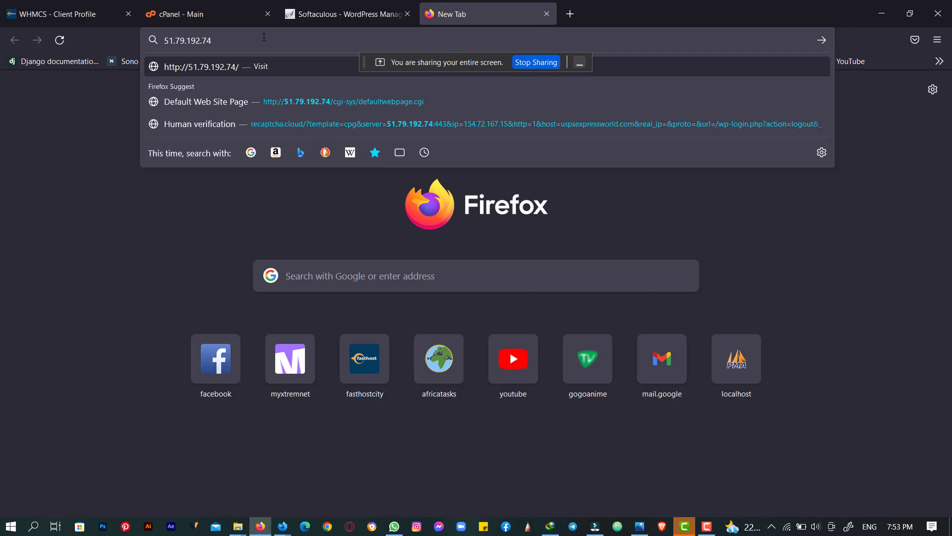
type("/")
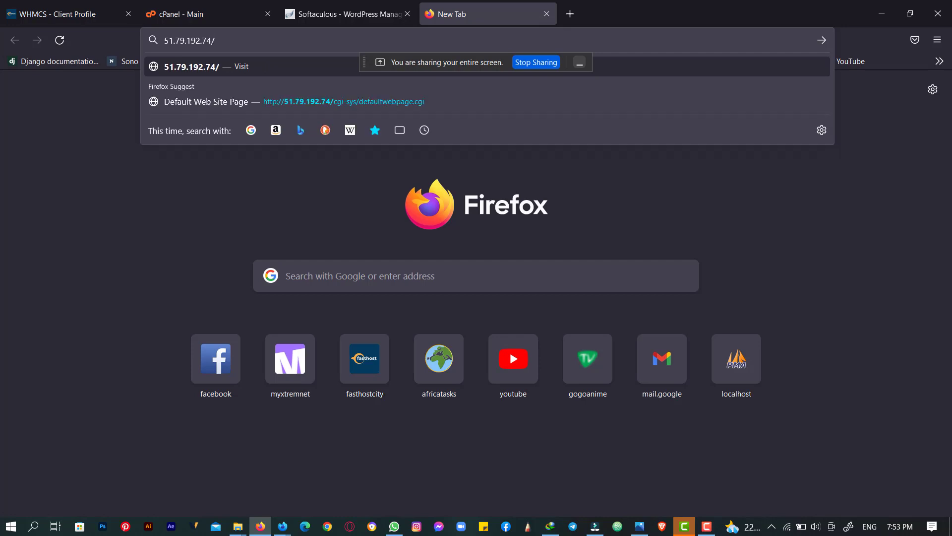
type("code")
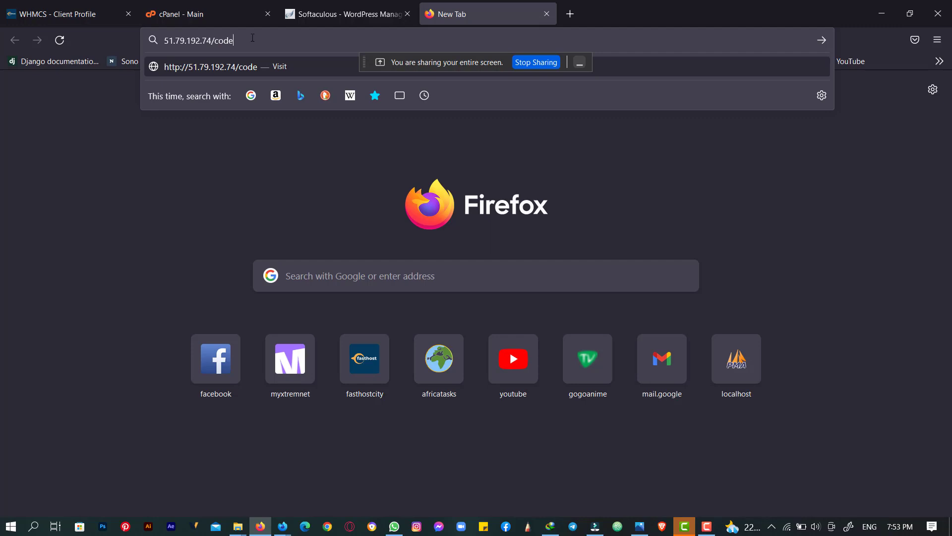
left_click_drag(225, 42, 244, 45)
left_click(224, 42)
- Back on the cPanel home page, scroll through the hosting account dashboard
left_click(197, 8)
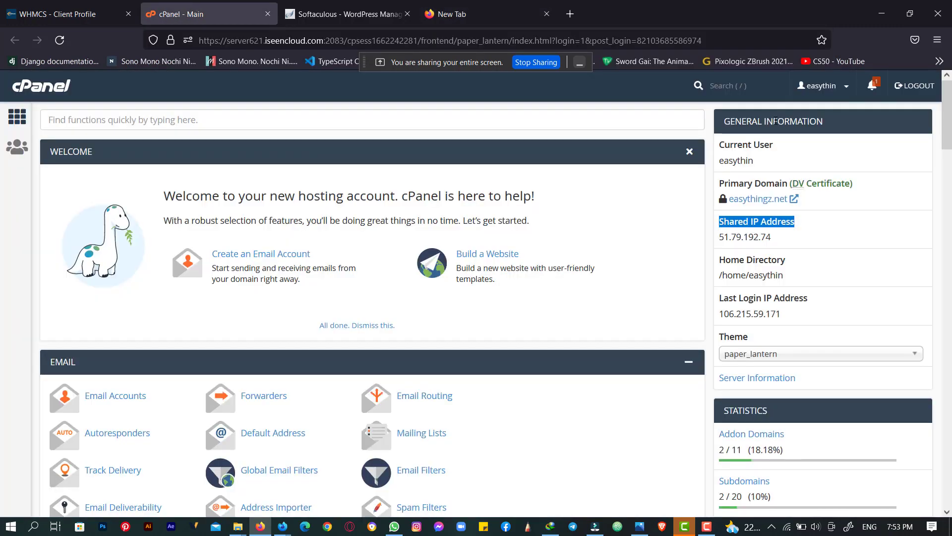
left_click(744, 211)
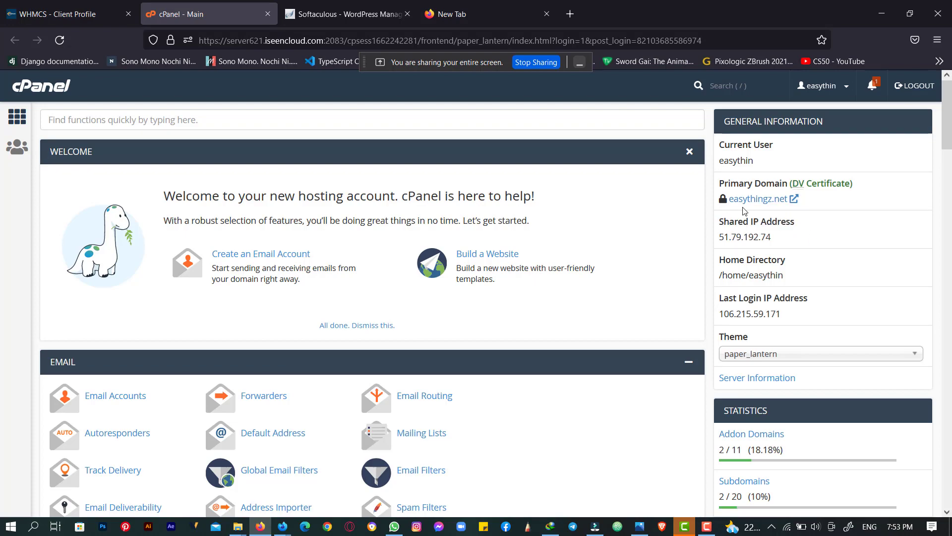
scroll(416, 270, "down", 15)
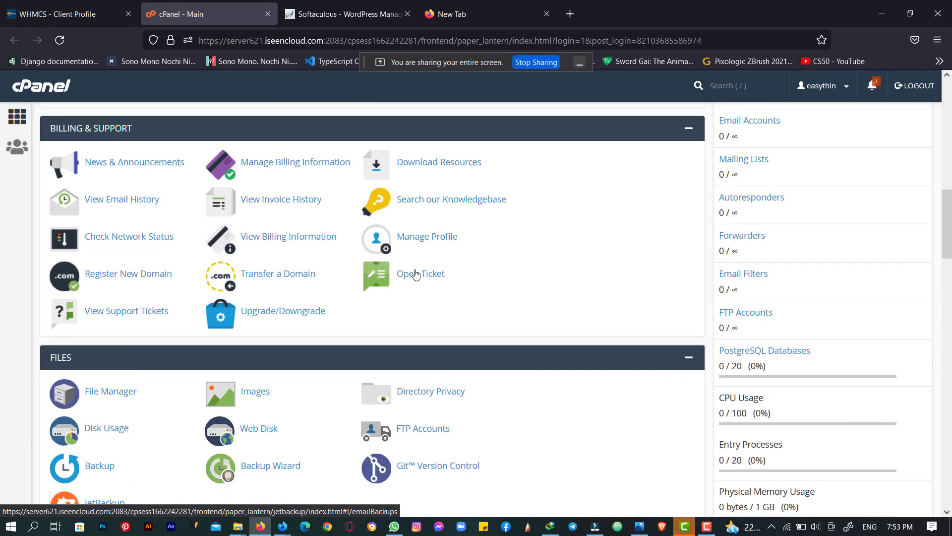
scroll(416, 271, "up", 15)
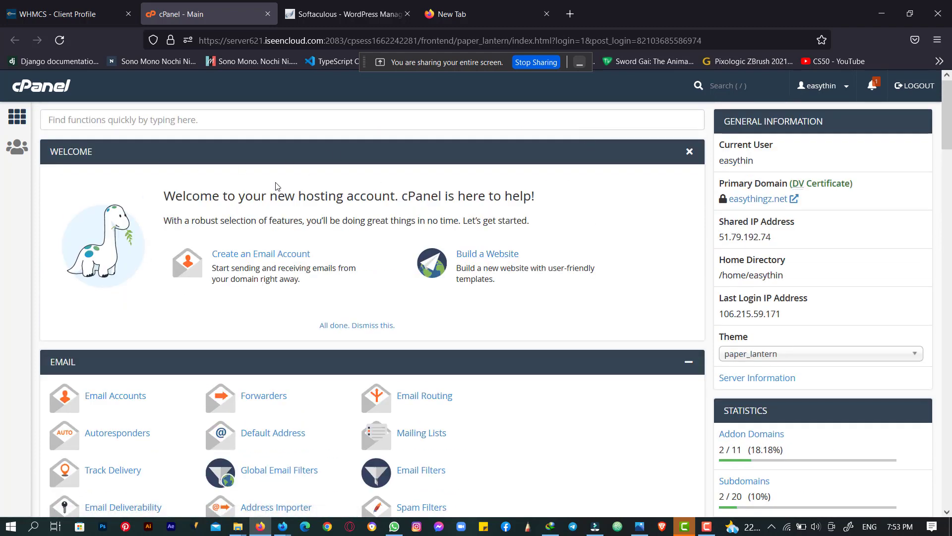
scroll(277, 186, "down", 3)
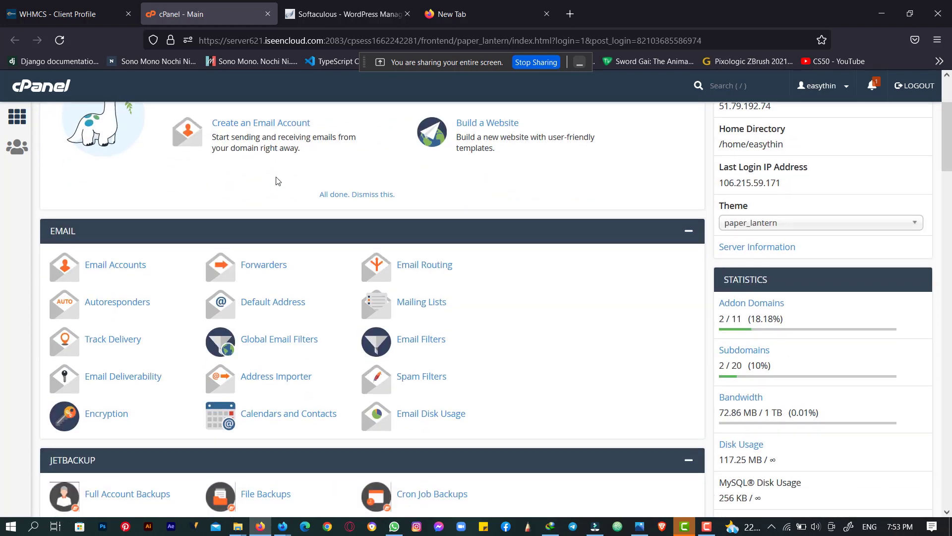
scroll(277, 181, "up", 3)
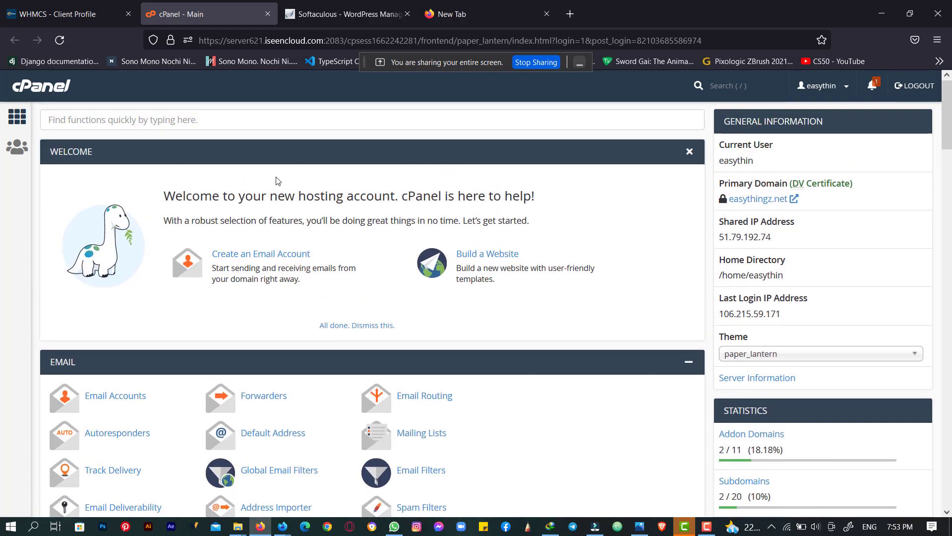
scroll(277, 181, "down", 12)
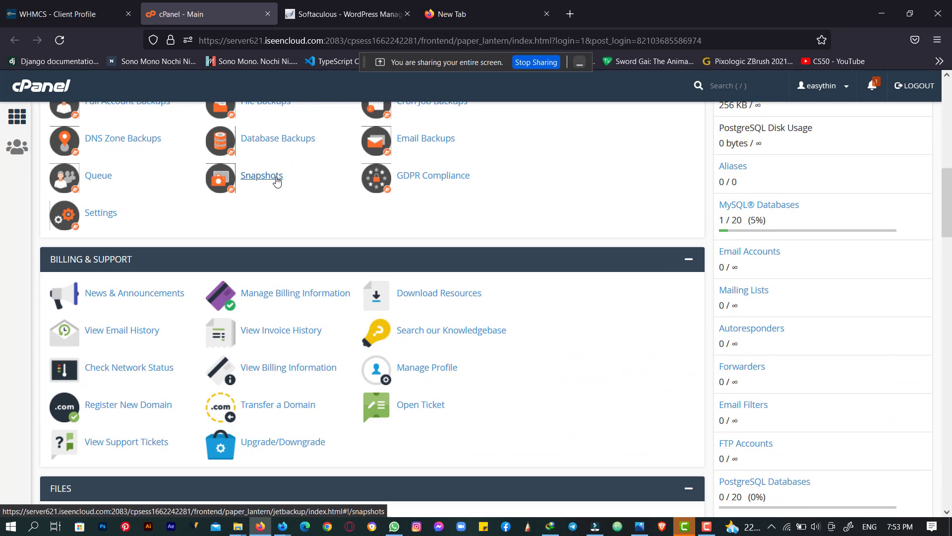
scroll(277, 181, "up", 12)
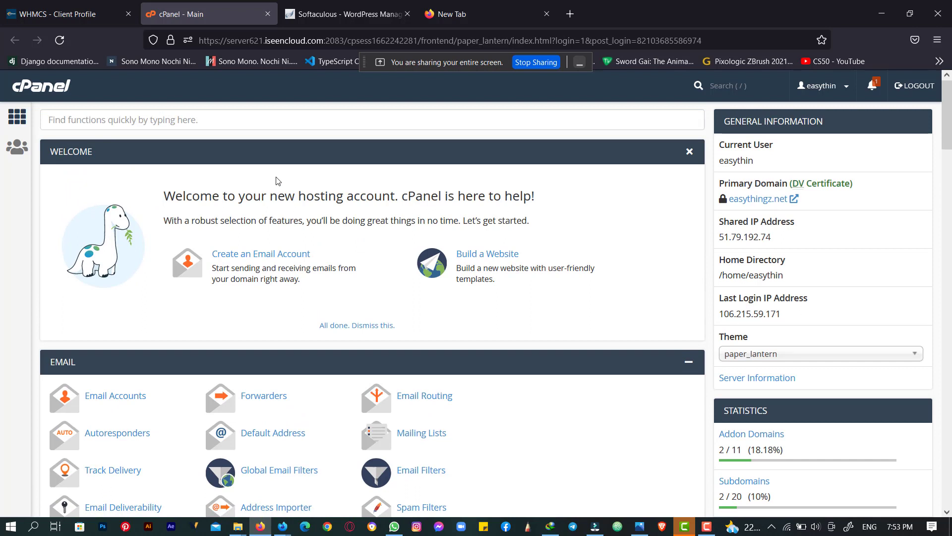
- Select the primary domain name, then bring the Google Meet call window forward
left_click_drag(730, 201, 786, 199)
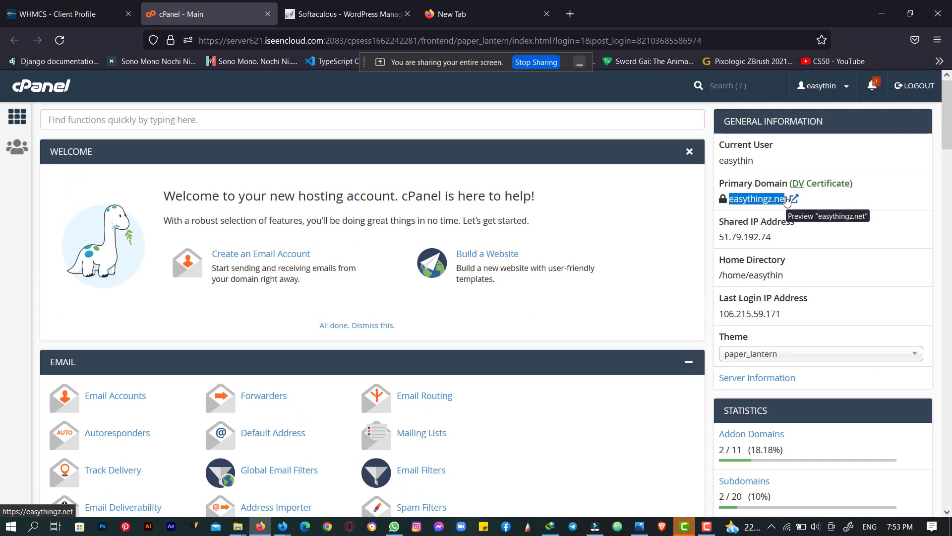
left_click(832, 209)
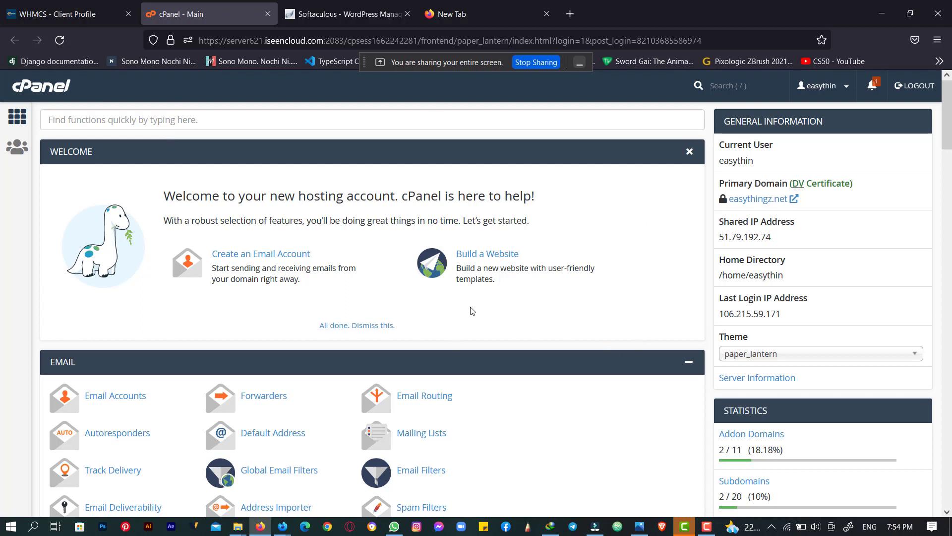
scroll(549, 297, "down", 1)
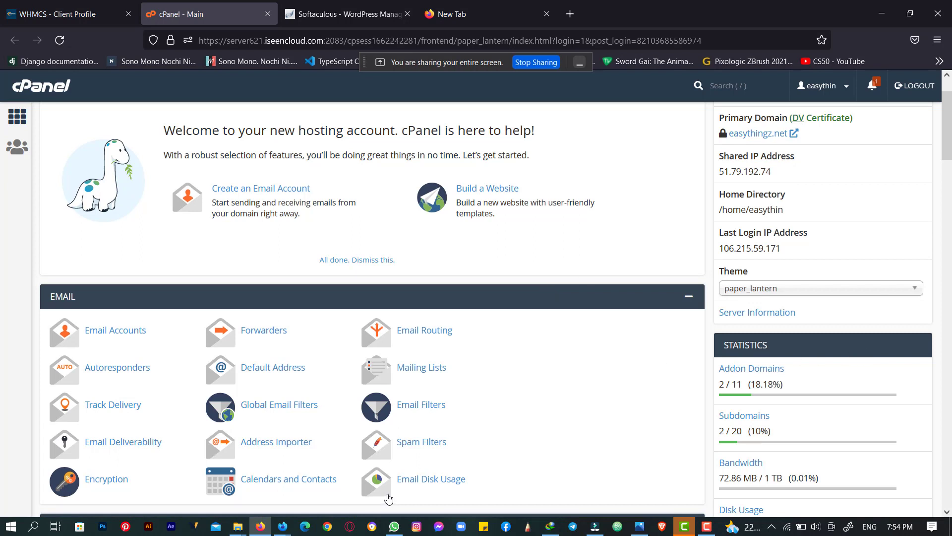
mouse_move(283, 526)
left_click(226, 483)
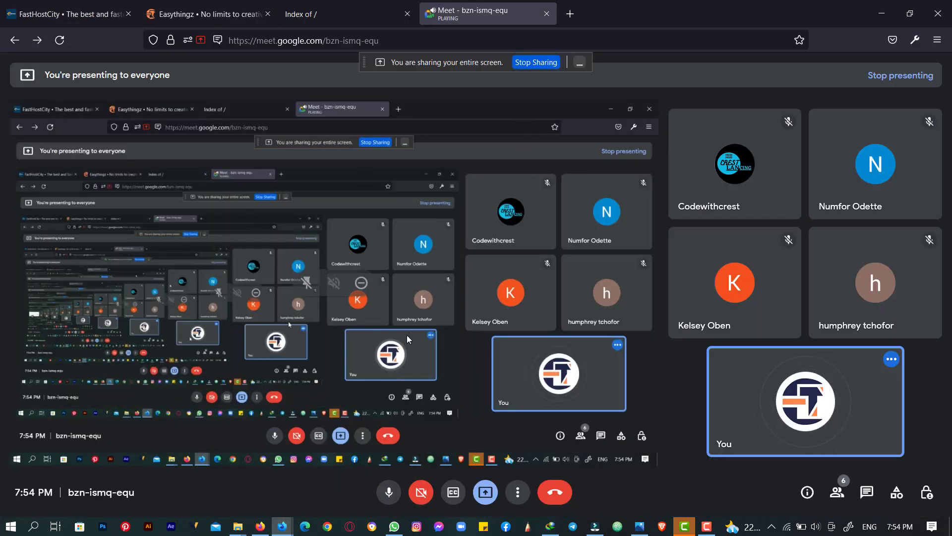
- Reload easythingz.net in the Index of / tab, which still lists only cgi-bin
left_click(303, 14)
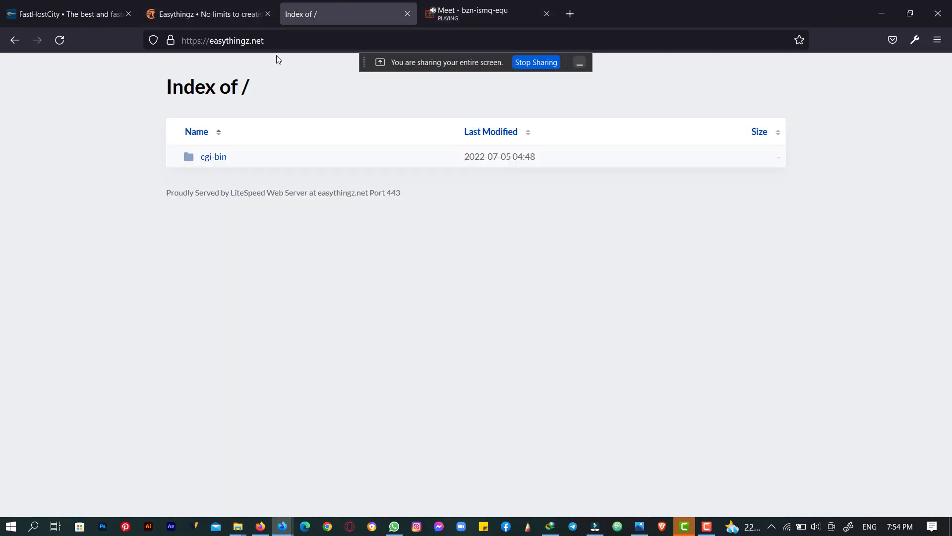
left_click_drag(192, 41, 172, 40)
left_click(203, 40)
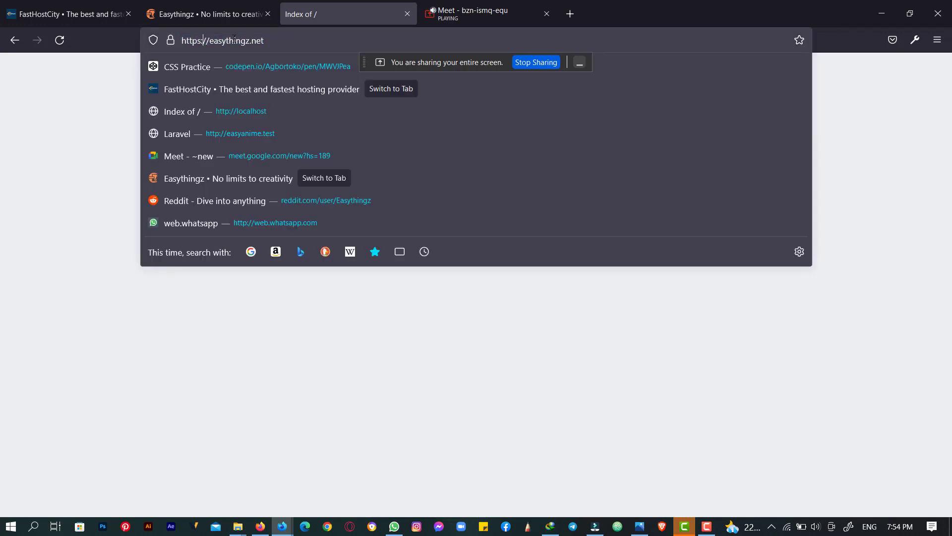
left_click_drag(261, 41, 169, 37)
key("Return")
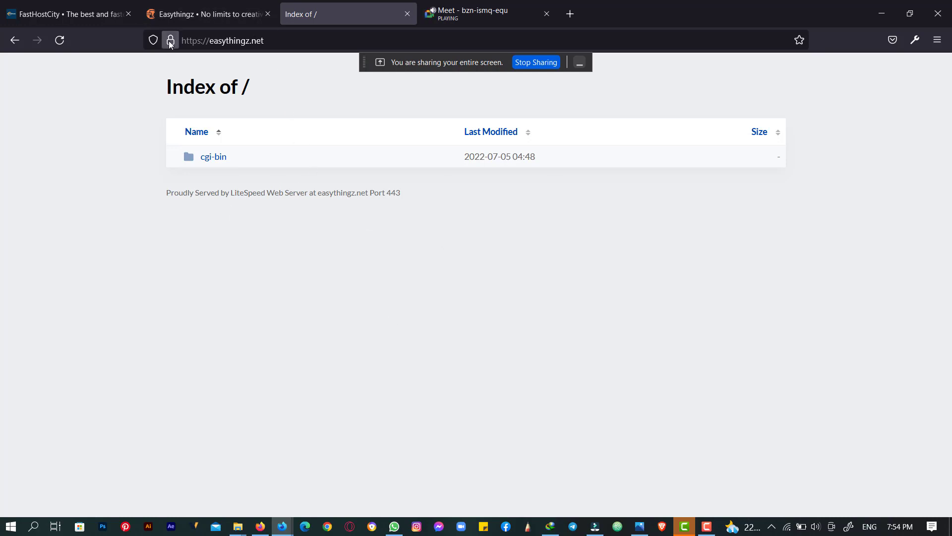
- Close the easythz.com tab and scroll to FastHostCity's shared hosting packages
left_click(270, 3)
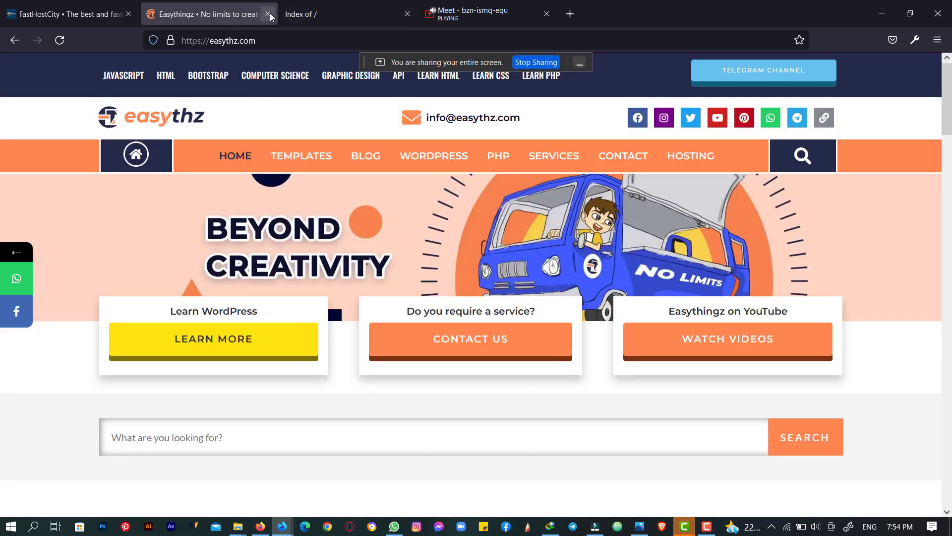
left_click(268, 14)
left_click(68, 4)
scroll(192, 240, "up", 10)
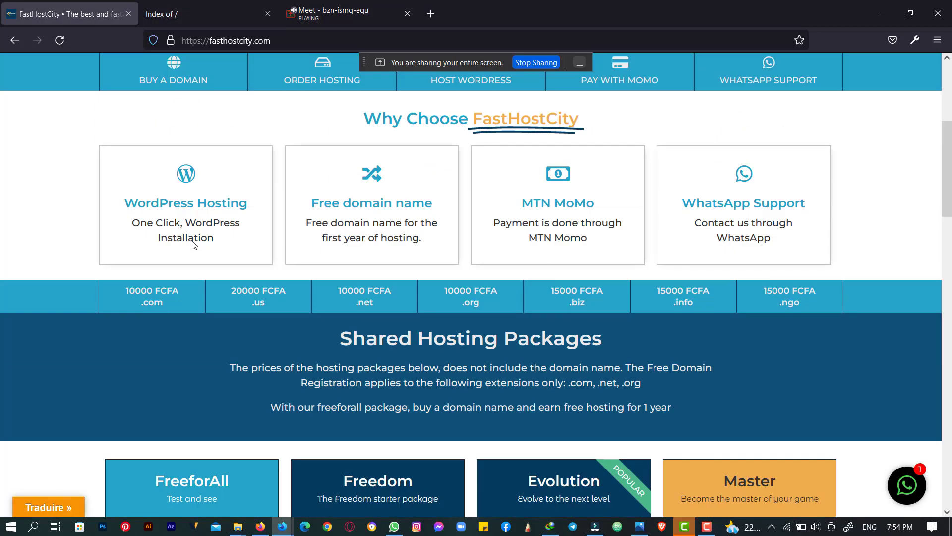
scroll(192, 240, "down", 15)
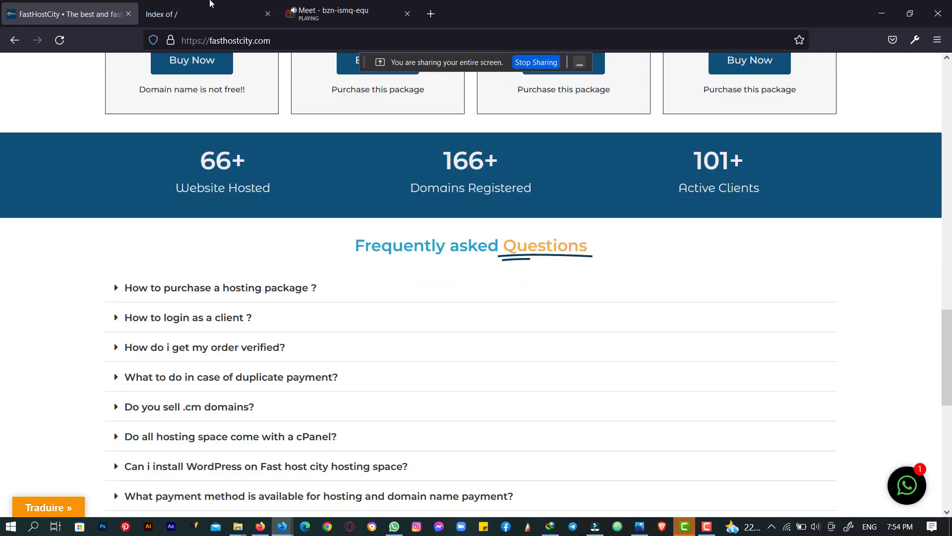
- Scroll through FastHostCity's FreeforAll to Master packages, then return to the easythingz.net index
left_click(210, 3)
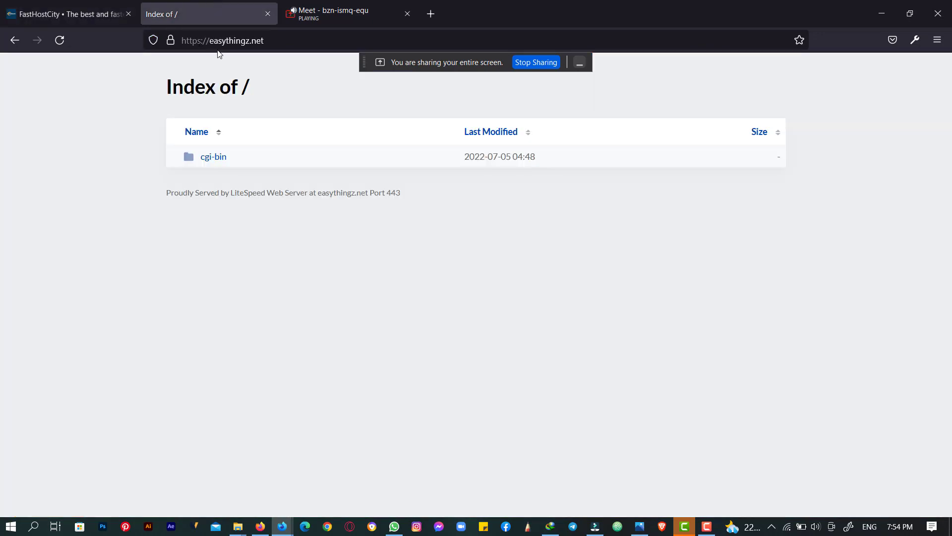
left_click(68, 4)
scroll(230, 263, "up", 5)
scroll(230, 263, "up", 5)
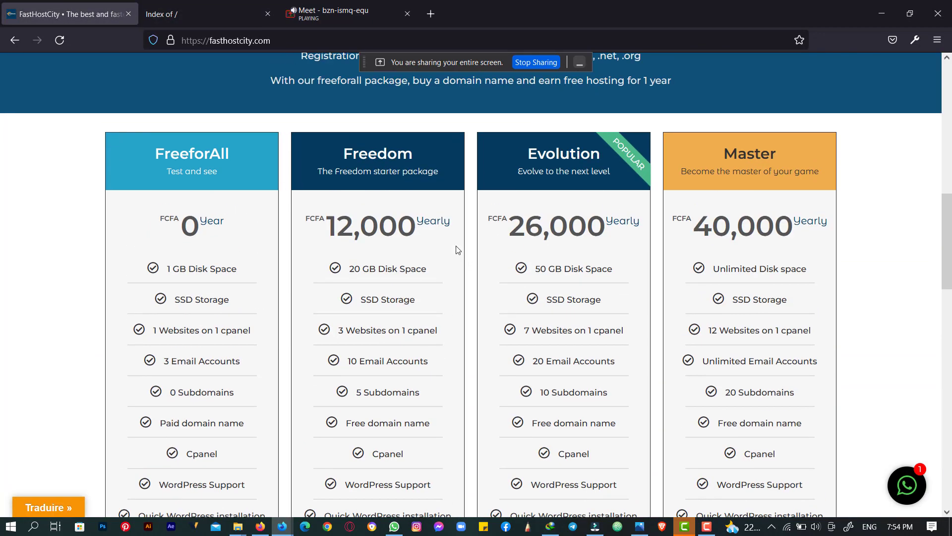
scroll(653, 247, "down", 4)
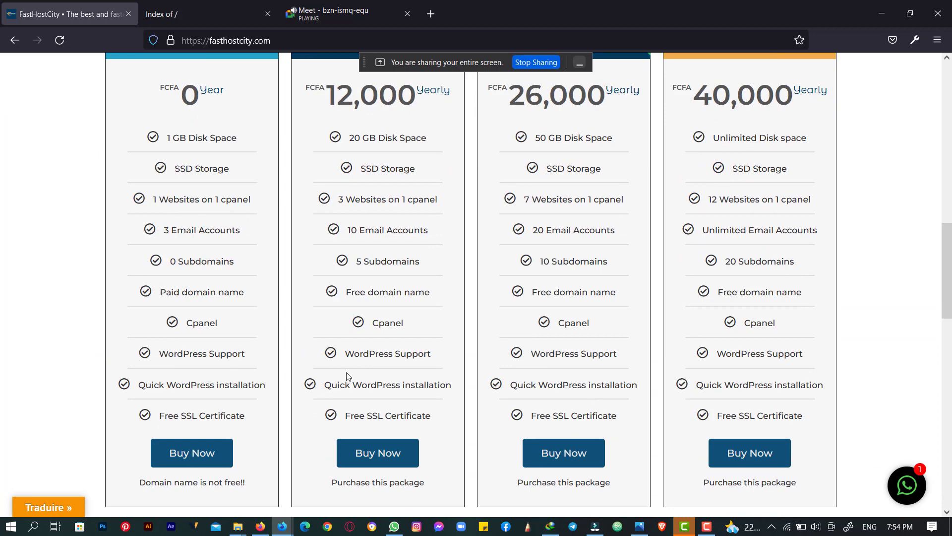
scroll(328, 338, "up", 5)
scroll(313, 322, "down", 3)
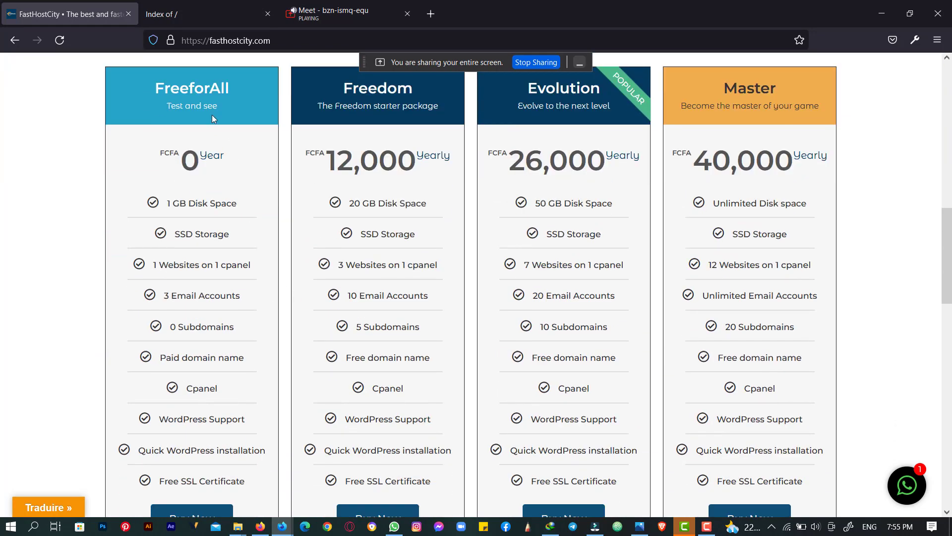
scroll(199, 206, "down", 2)
scroll(200, 206, "up", 4)
scroll(190, 158, "down", 4)
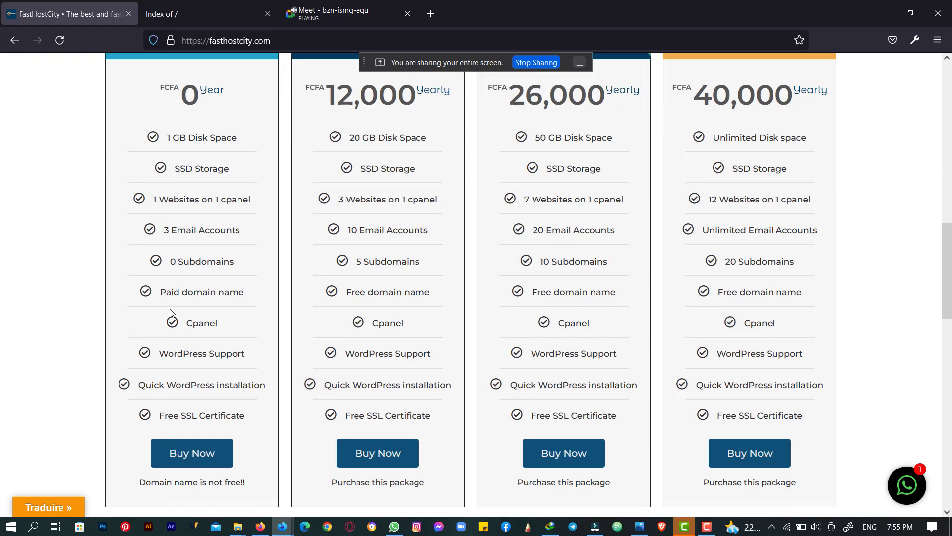
scroll(178, 276, "up", 5)
left_click(203, 14)
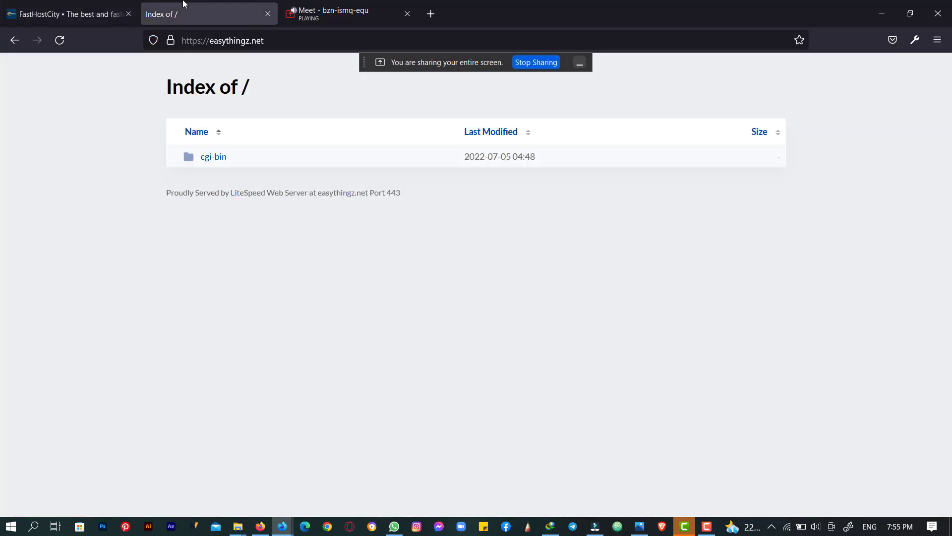
- Bring cPanel back and scroll past JetBackup and Billing to the Files and Databases sections
left_click(260, 526)
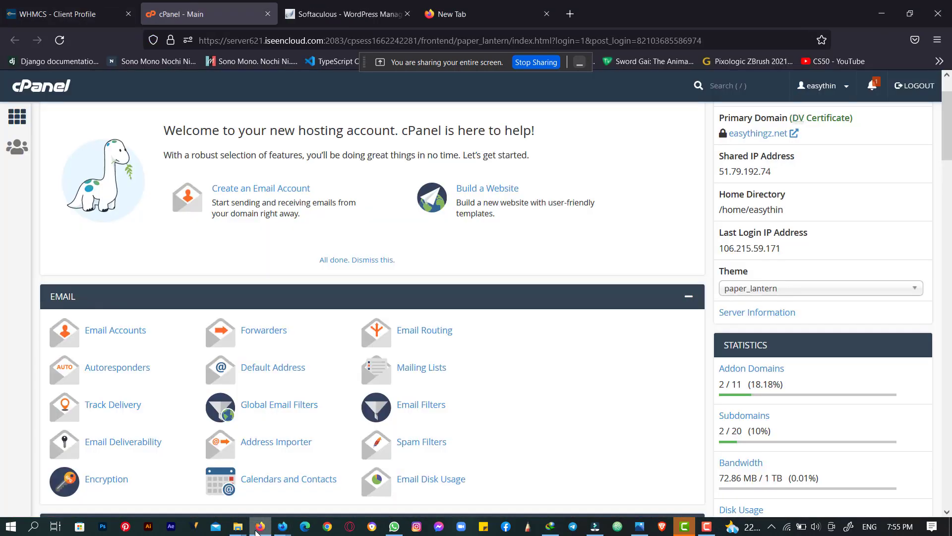
scroll(318, 288, "up", 1)
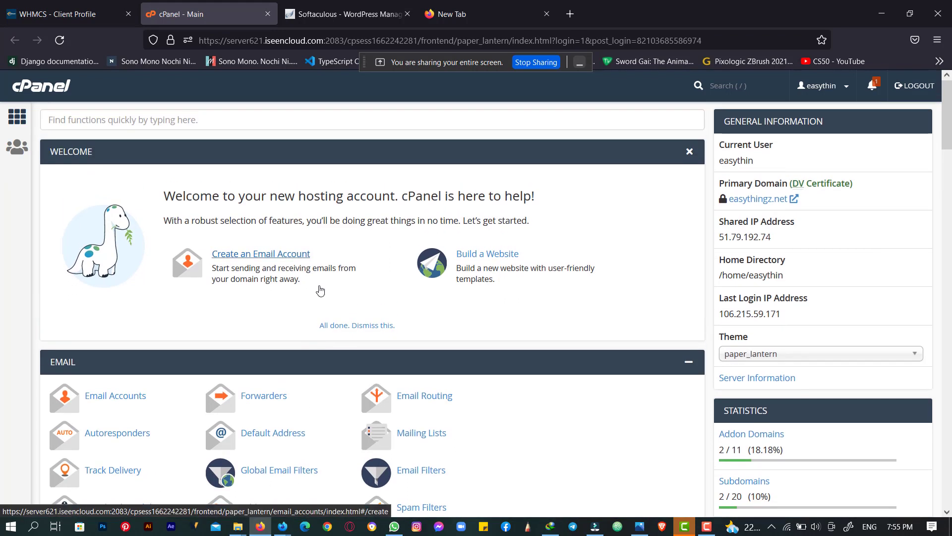
scroll(319, 291, "down", 4)
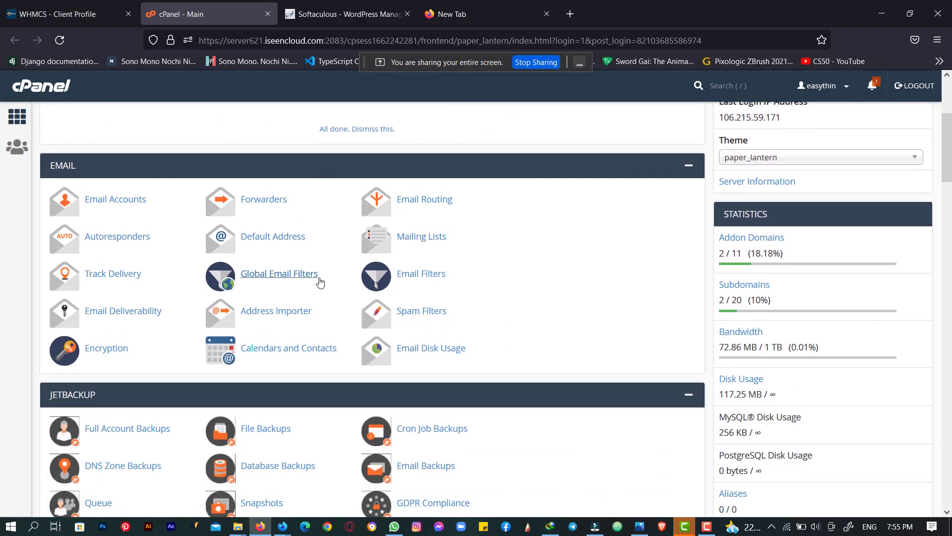
scroll(320, 289, "down", 3)
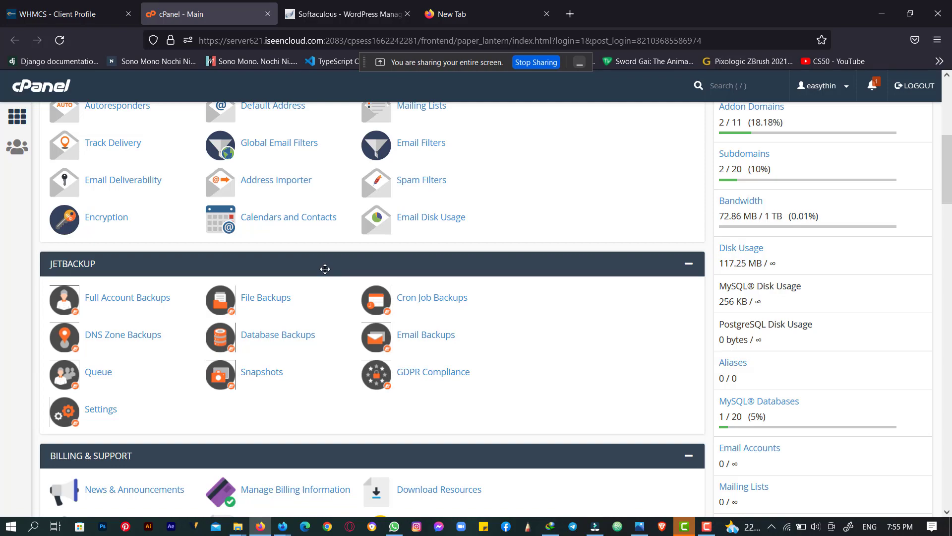
scroll(324, 269, "down", 8)
scroll(325, 272, "up", 8)
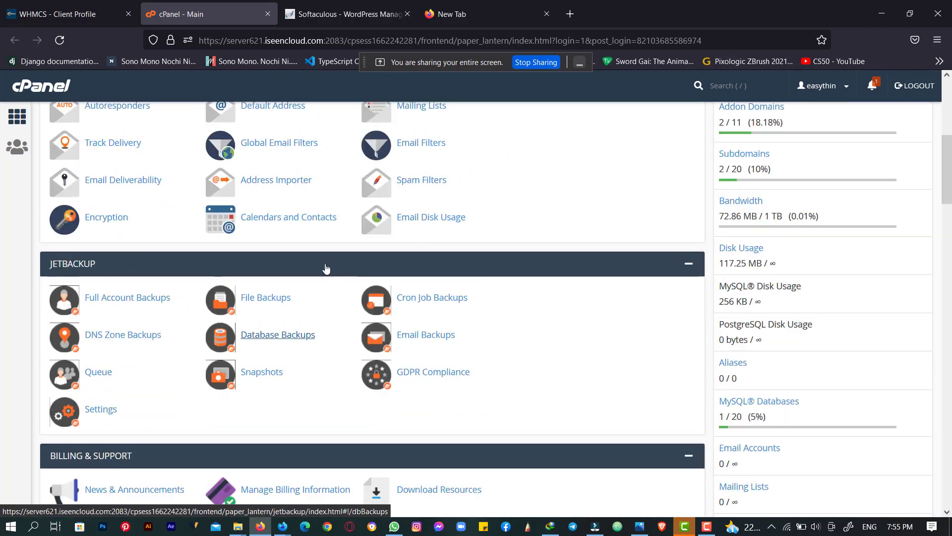
scroll(326, 268, "up", 7)
scroll(326, 268, "down", 15)
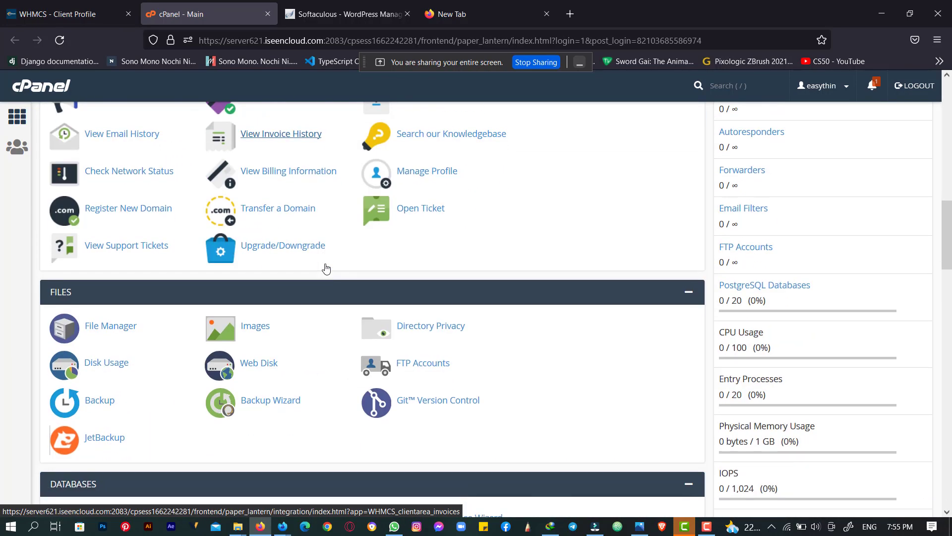
scroll(326, 268, "down", 4)
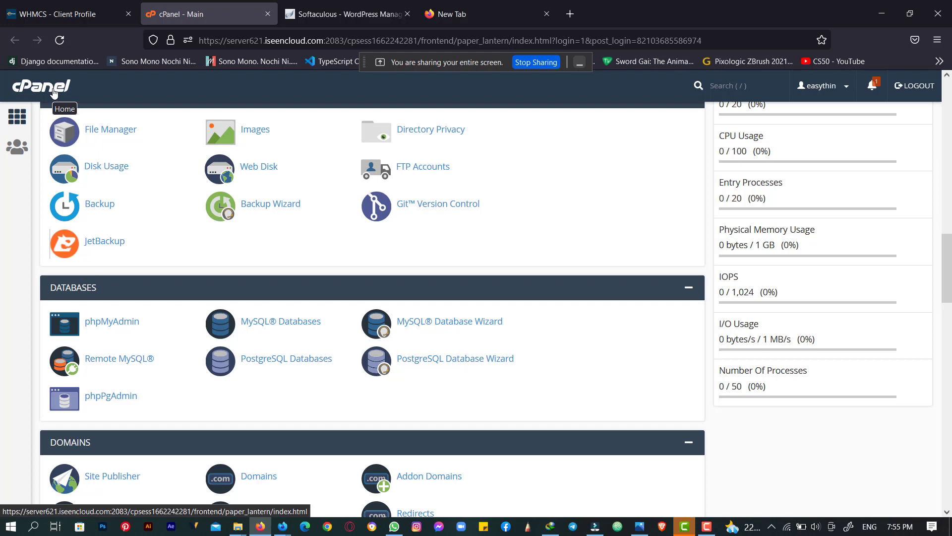
- Search Google for 'Different types of host control panels', skim the results, then return to cPanel
left_click(440, 11)
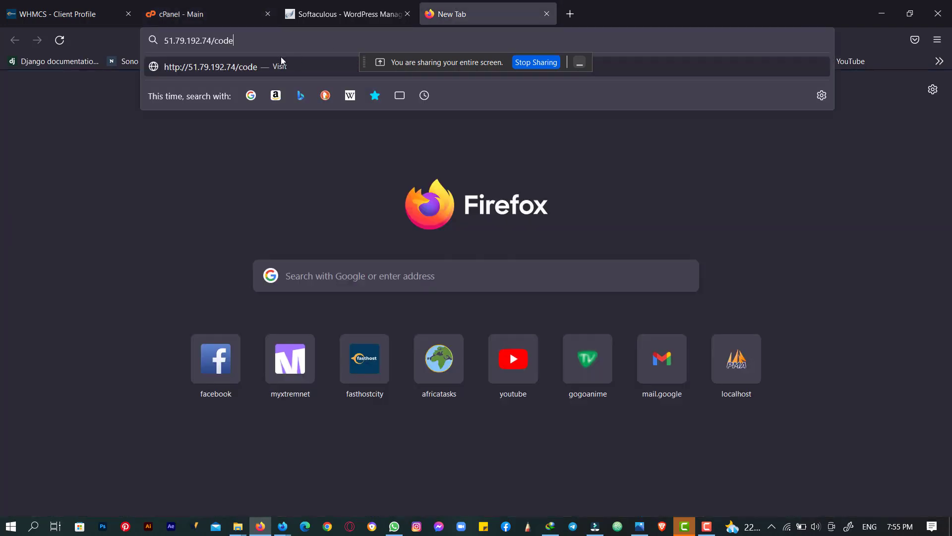
left_click_drag(154, 41, 132, 38)
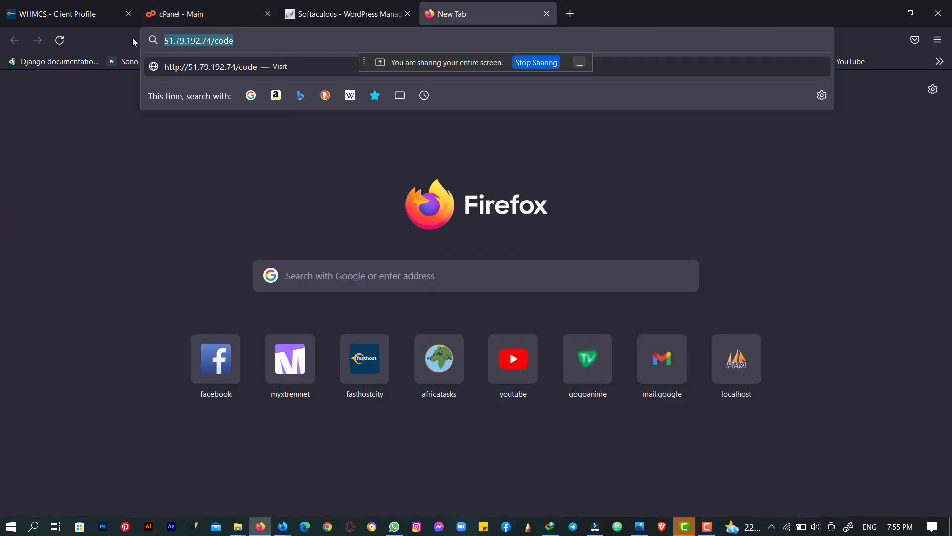
type("Differn")
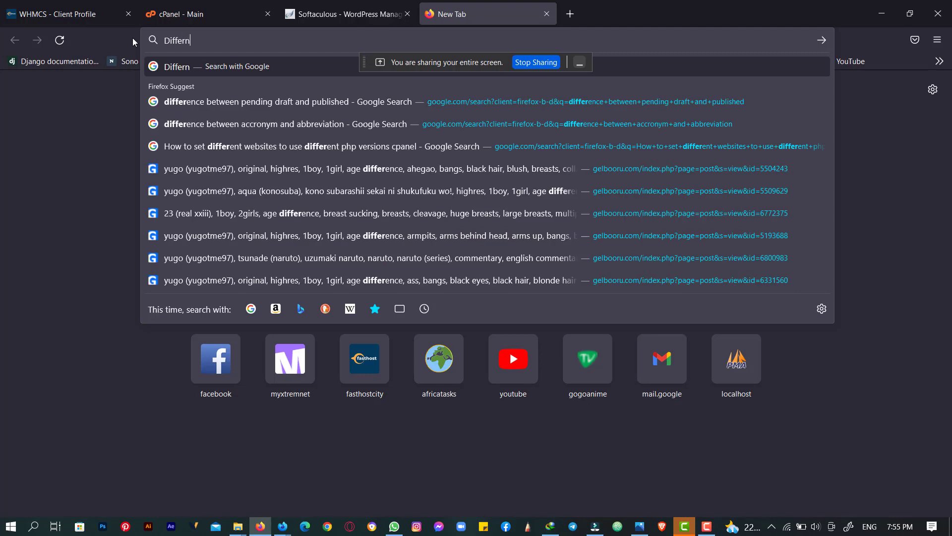
key("BackSpace")
type("ent type")
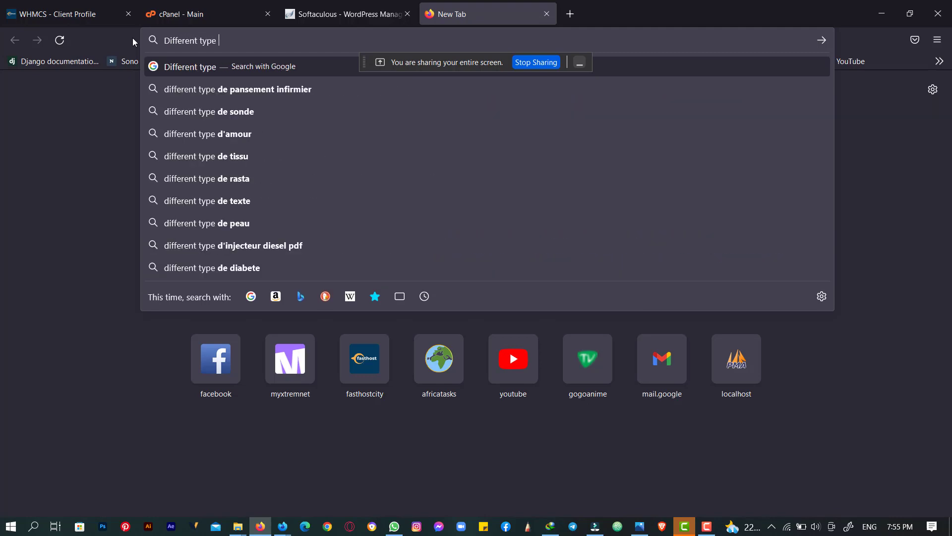
key("BackSpace")
type("s of host")
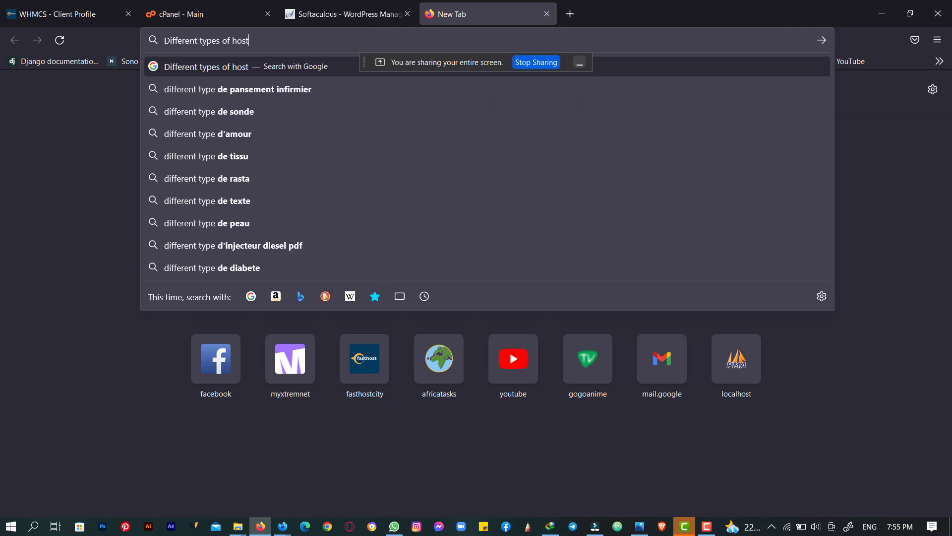
type(" control panels")
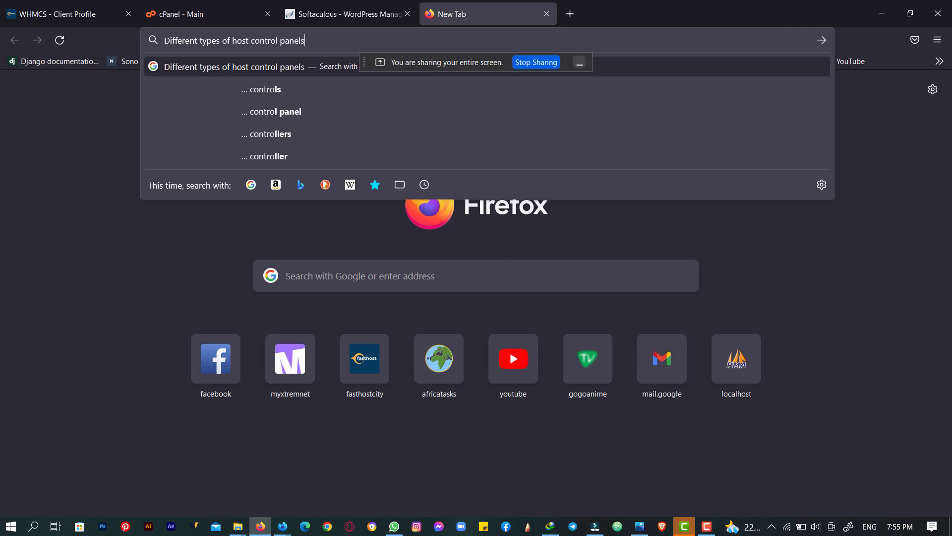
key("Return")
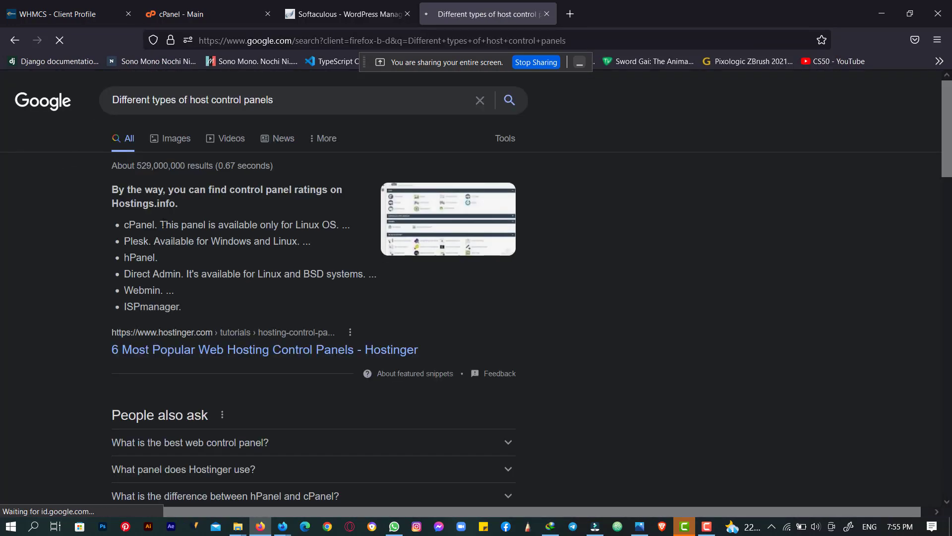
scroll(154, 214, "down", 2)
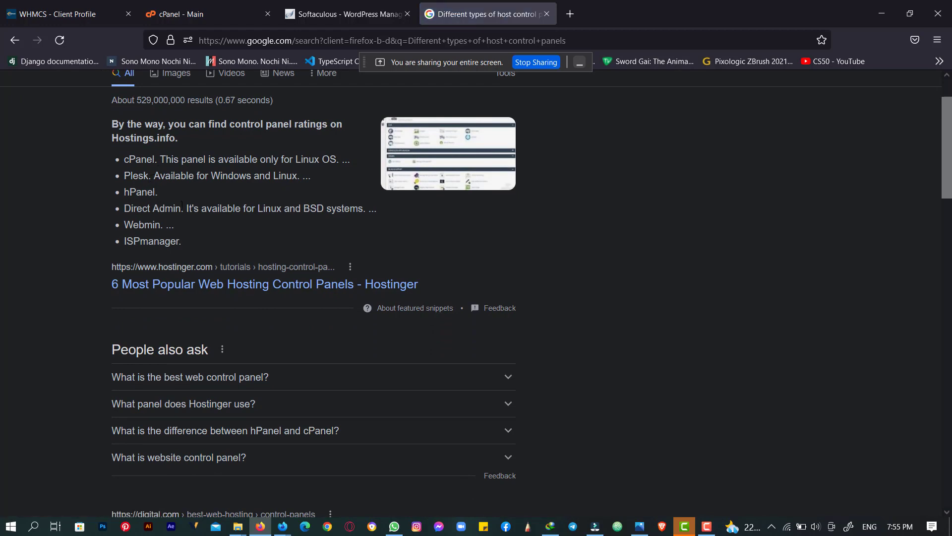
left_click(201, 4)
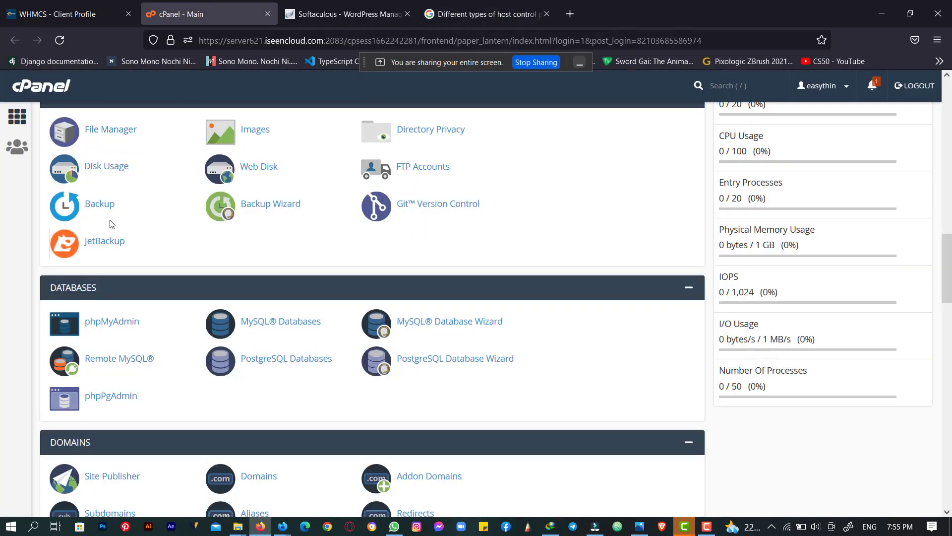
scroll(112, 225, "up", 10)
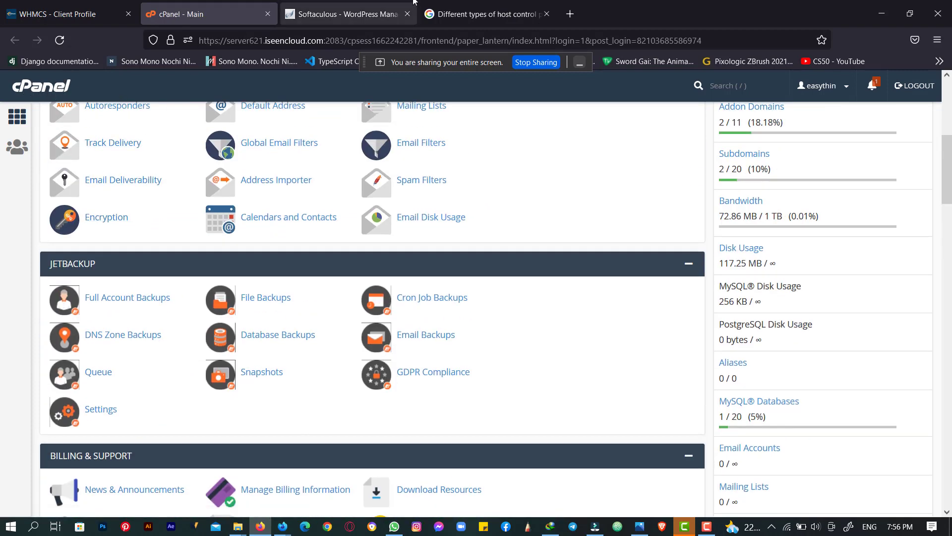
left_click(462, 6)
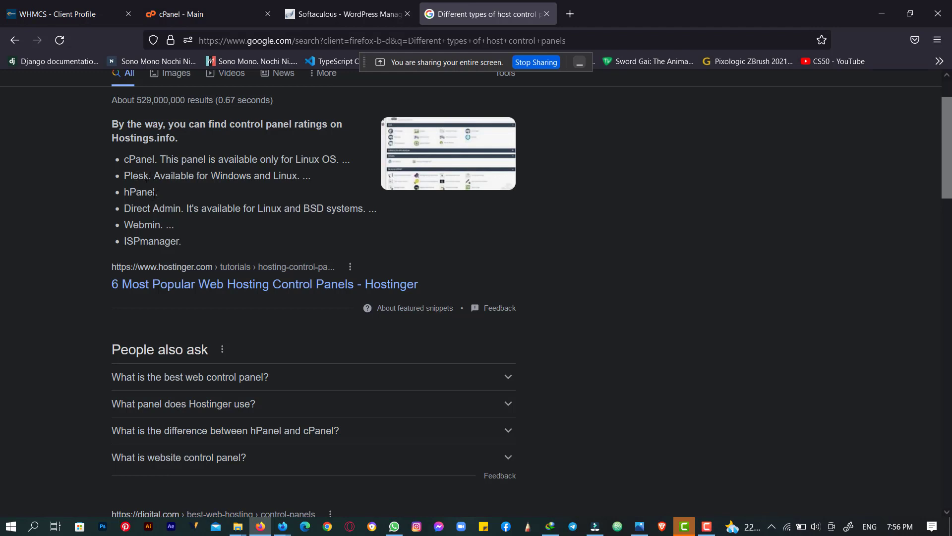
left_click_drag(157, 193, 126, 193)
left_click(194, 14)
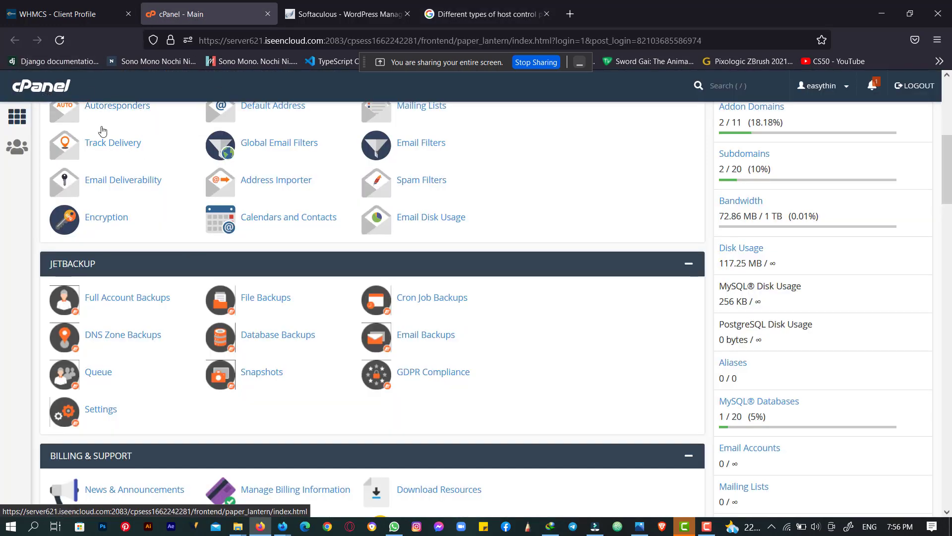
scroll(146, 154, "down", 5)
scroll(145, 149, "down", 3)
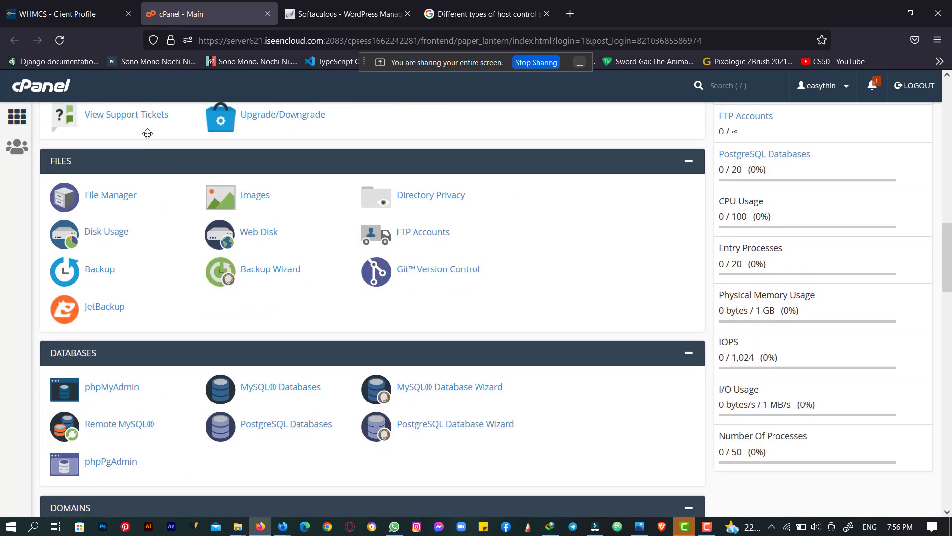
scroll(144, 134, "down", 1)
scroll(60, 161, "up", 1)
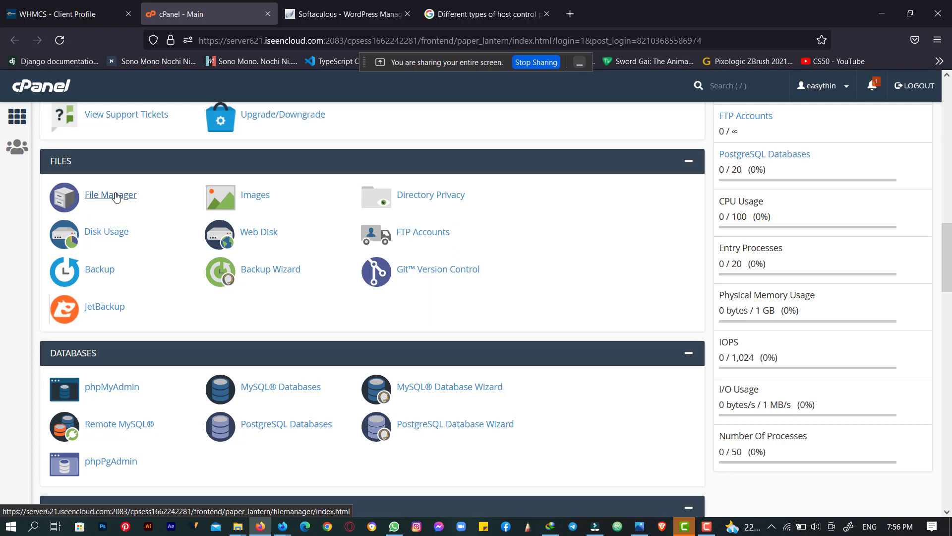
- Open File Manager under Files to list the account's home directory
left_click(116, 195)
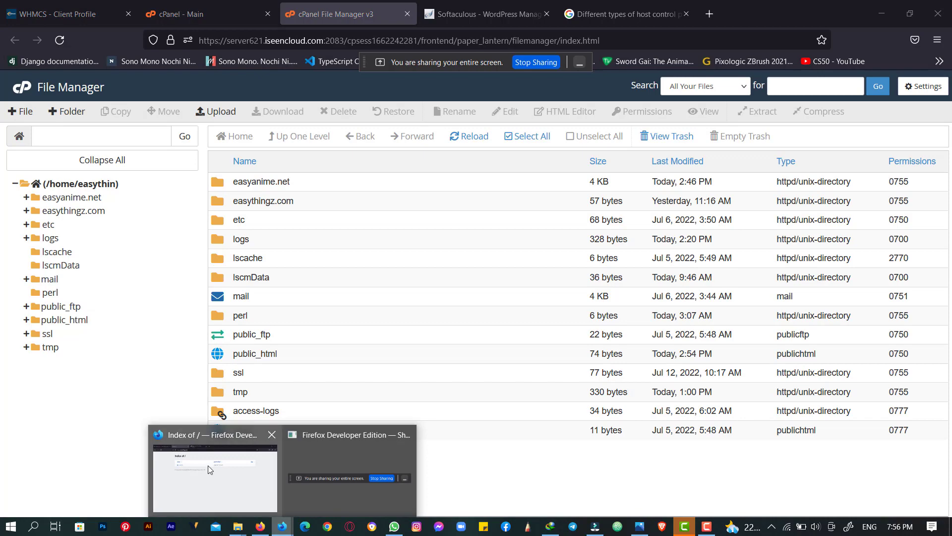
- Check the Meet call's People panel, then return to the File Manager window
mouse_move(227, 473)
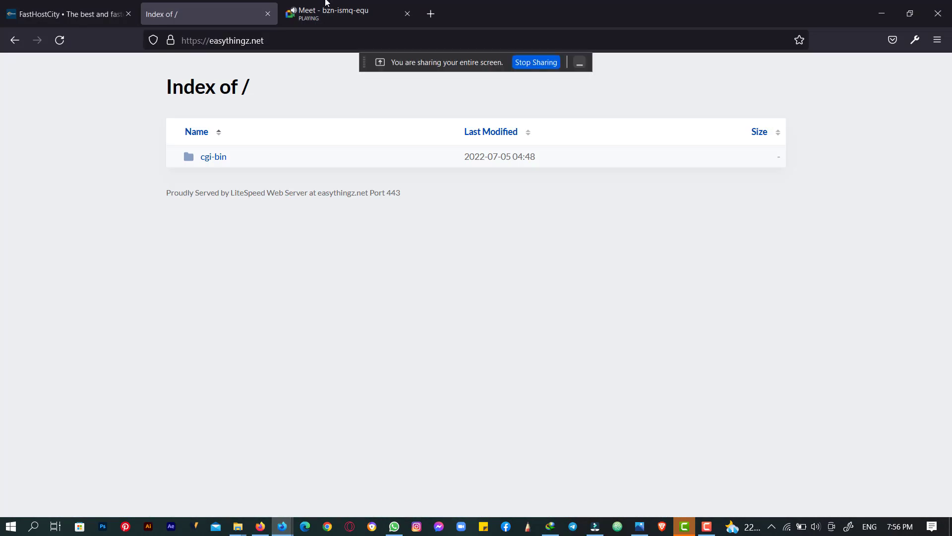
left_click(343, 14)
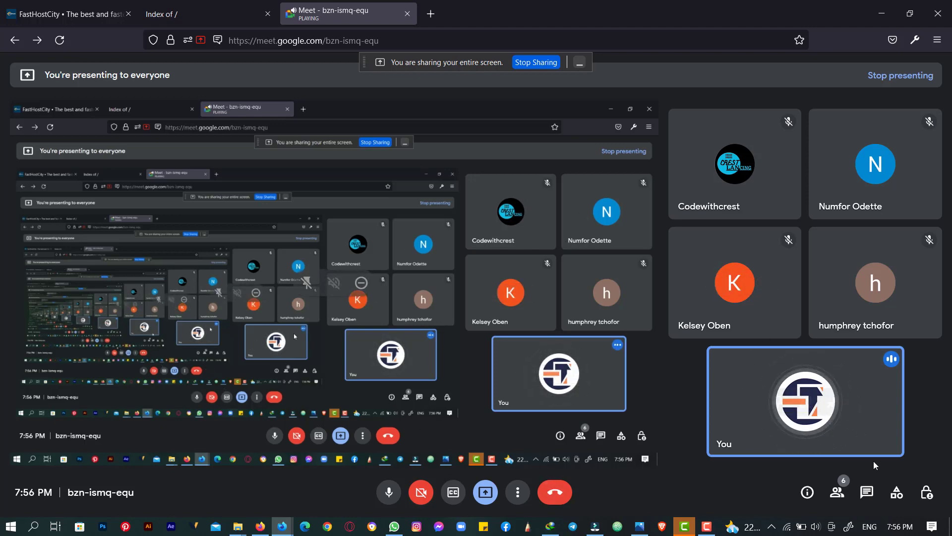
left_click(838, 493)
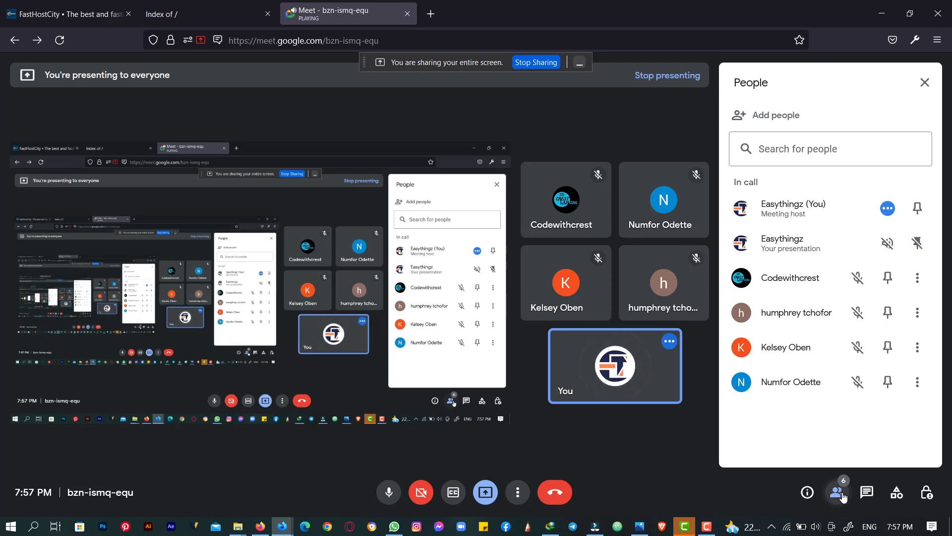
left_click(838, 493)
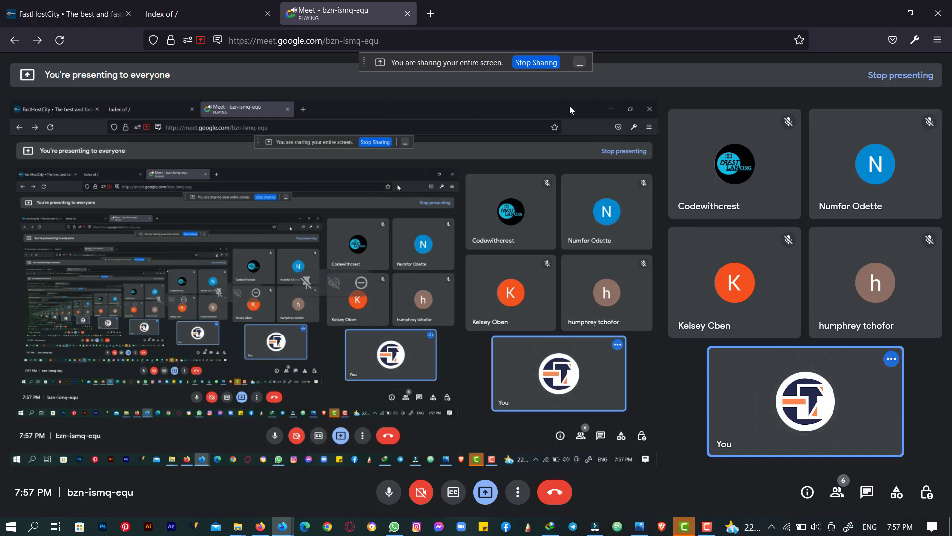
left_click(260, 526)
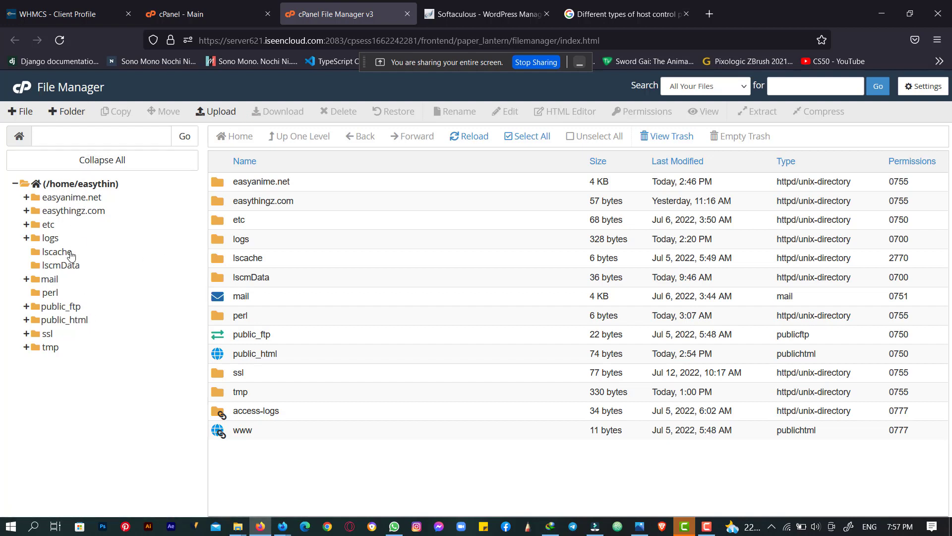
- Open and reload public_html in the folder tree, showing only the cgi-bin folder
left_click(67, 321)
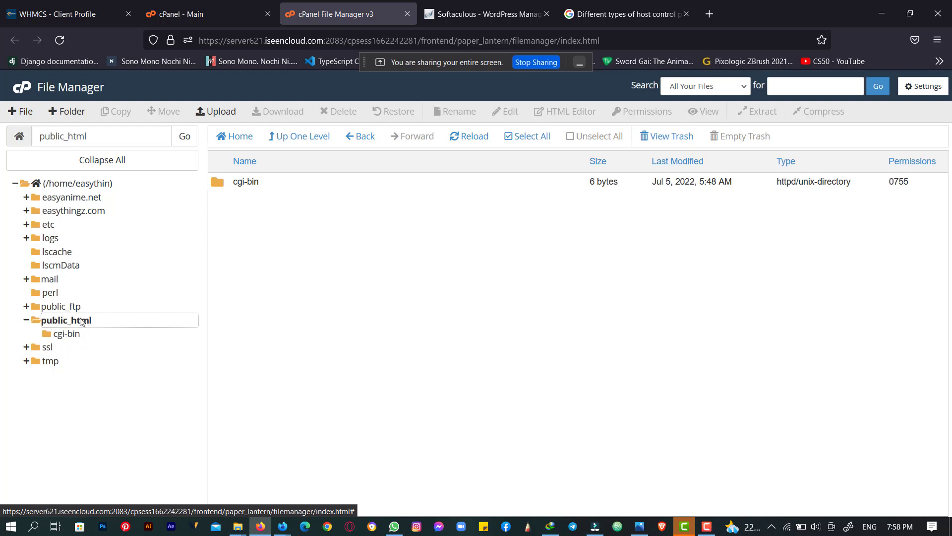
left_click(82, 322)
- Create a new file named index.html in public_html and open it in the editor
left_click(22, 112)
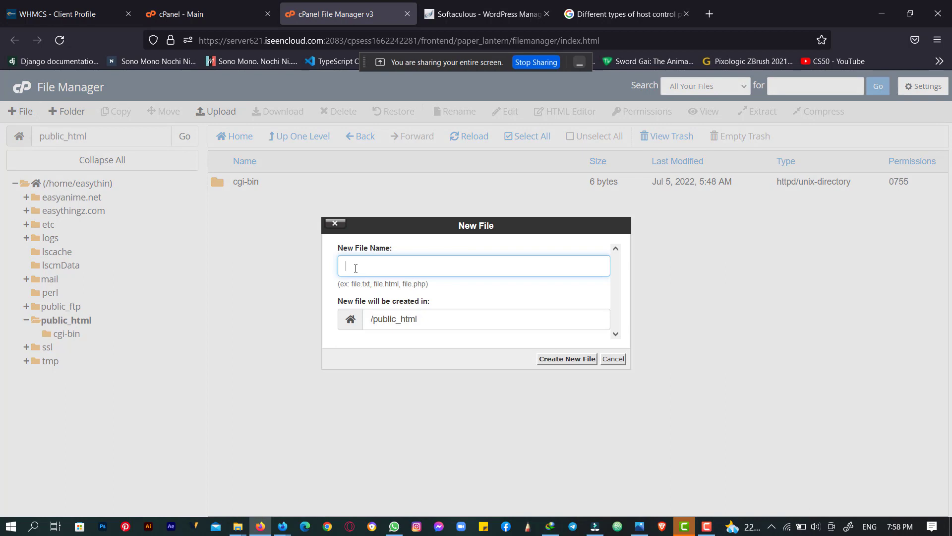
type("index.html")
key("Return")
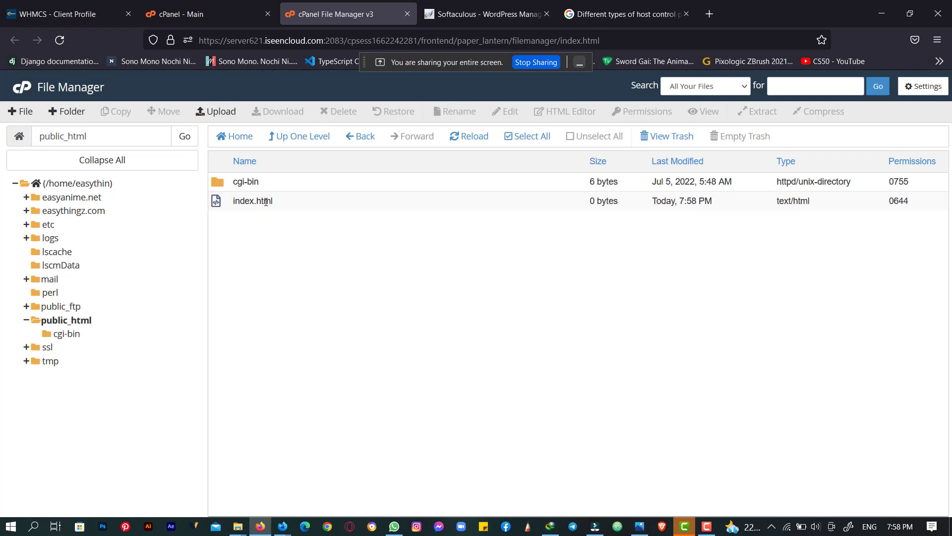
right_click(266, 202)
left_click(294, 249)
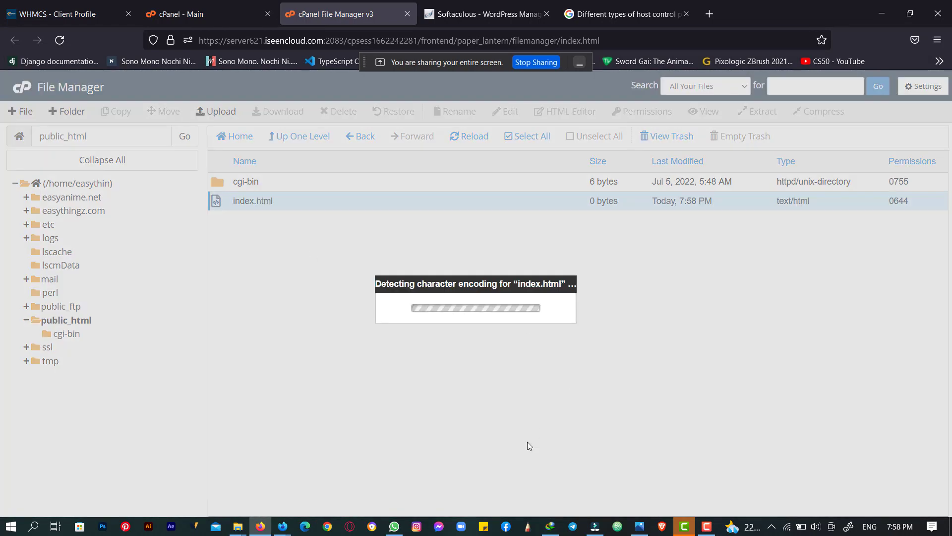
left_click(587, 388)
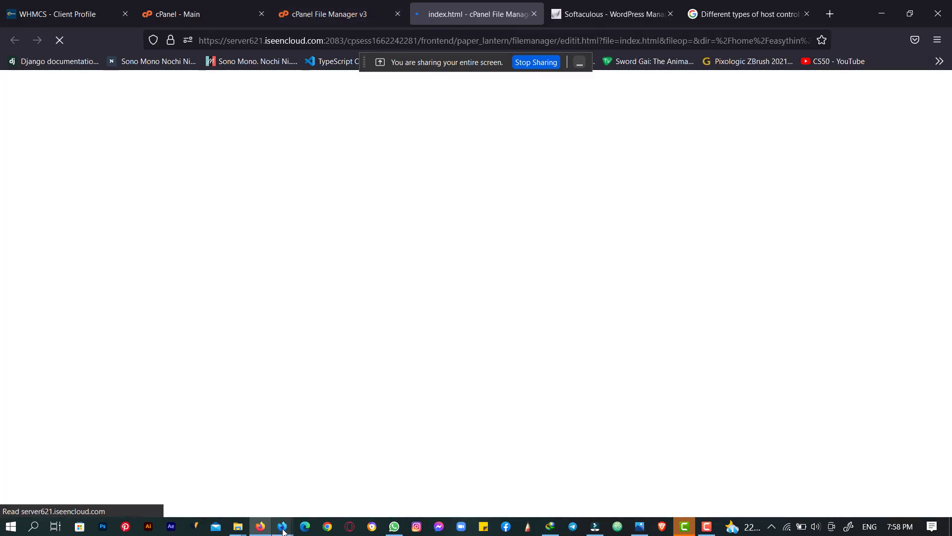
- Admit the waiting person into the Meet call, then return to the index.html editor
mouse_move(283, 526)
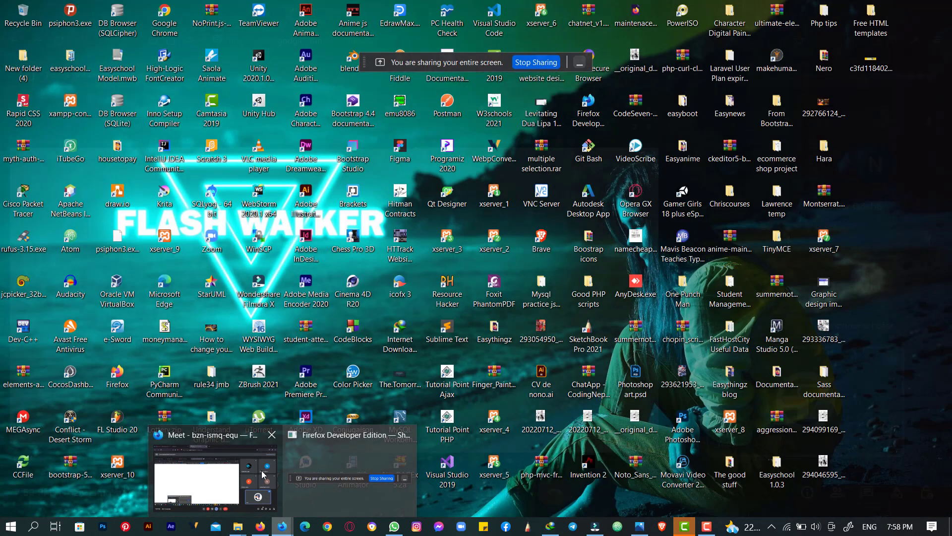
left_click(262, 475)
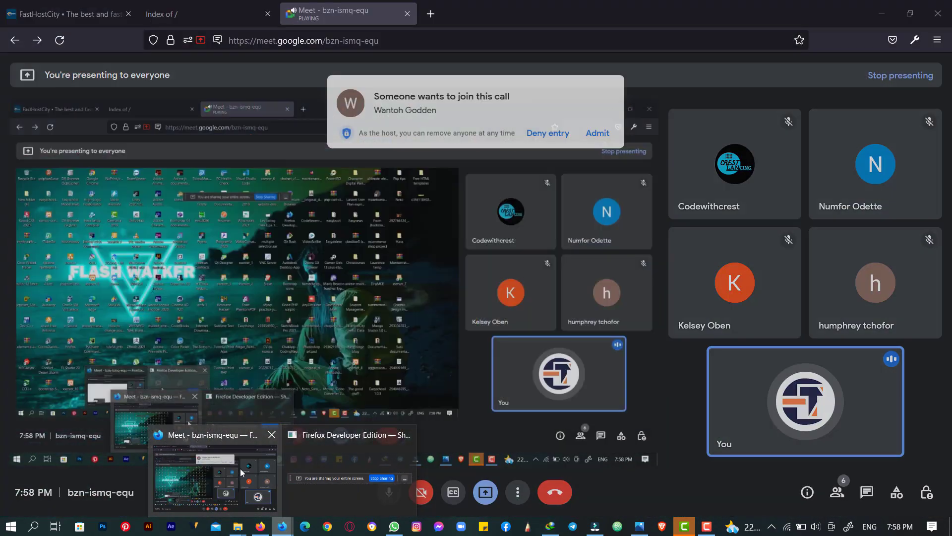
left_click(603, 124)
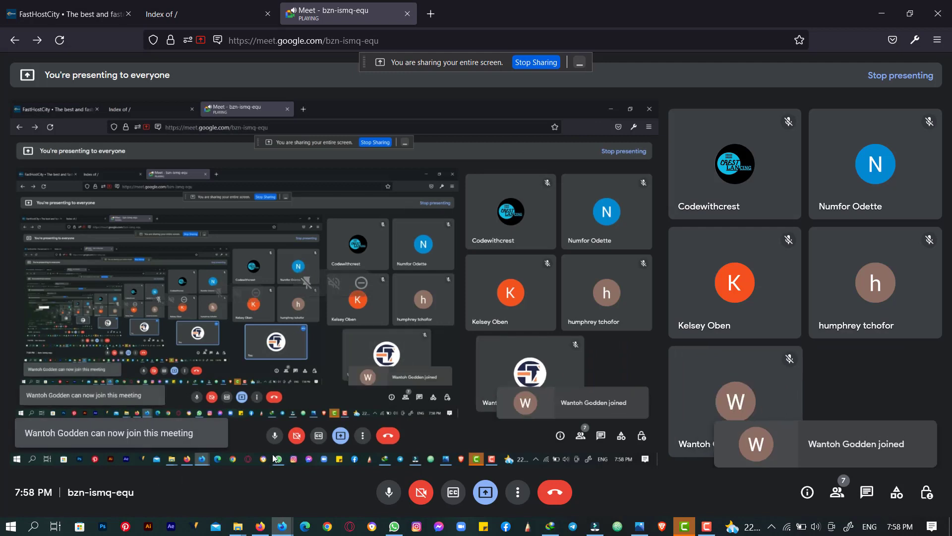
mouse_move(281, 525)
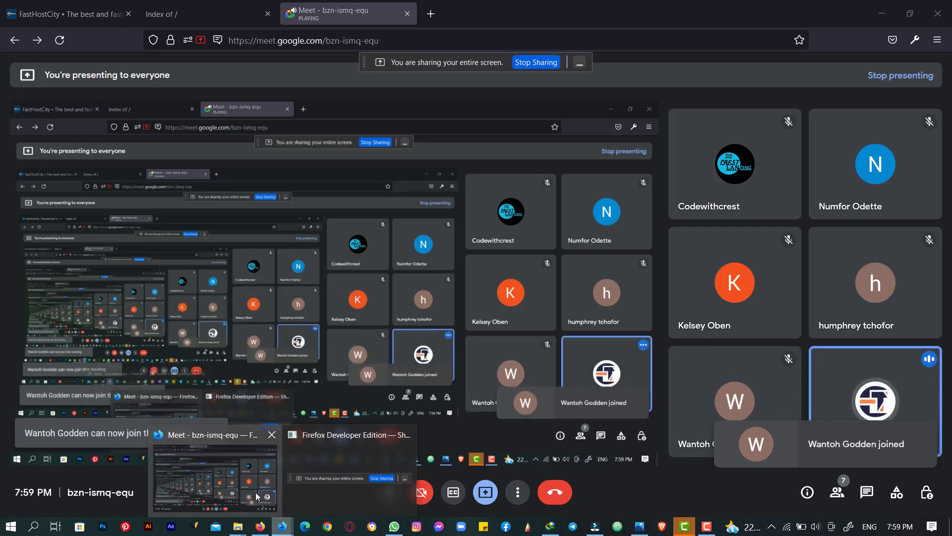
left_click(233, 461)
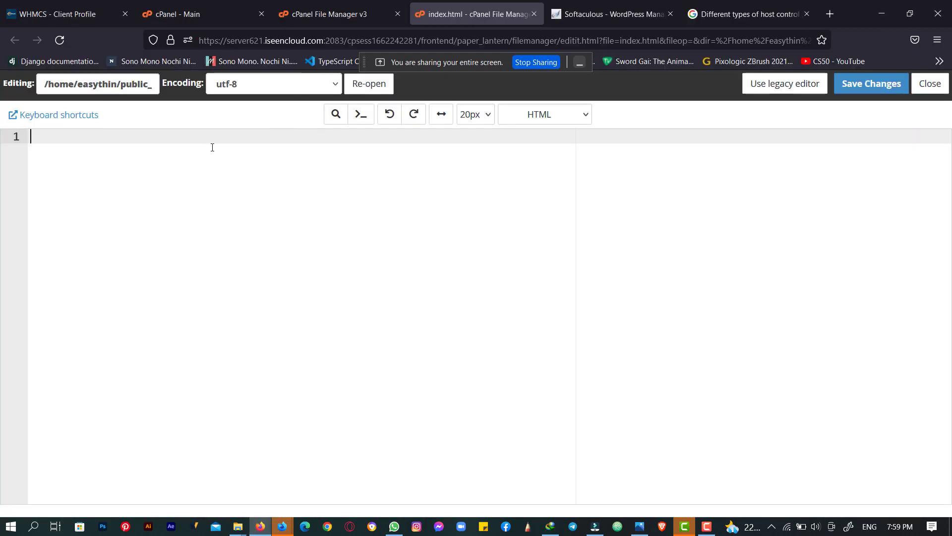
- Write 'Hello' in index.html, save the changes, and go back to the File Manager listing
type("Hello")
left_click(863, 89)
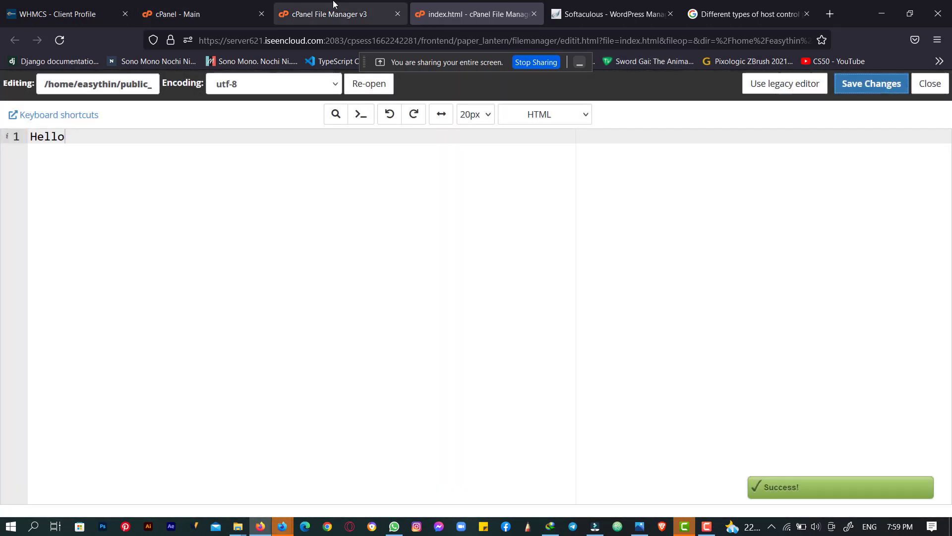
left_click(337, 14)
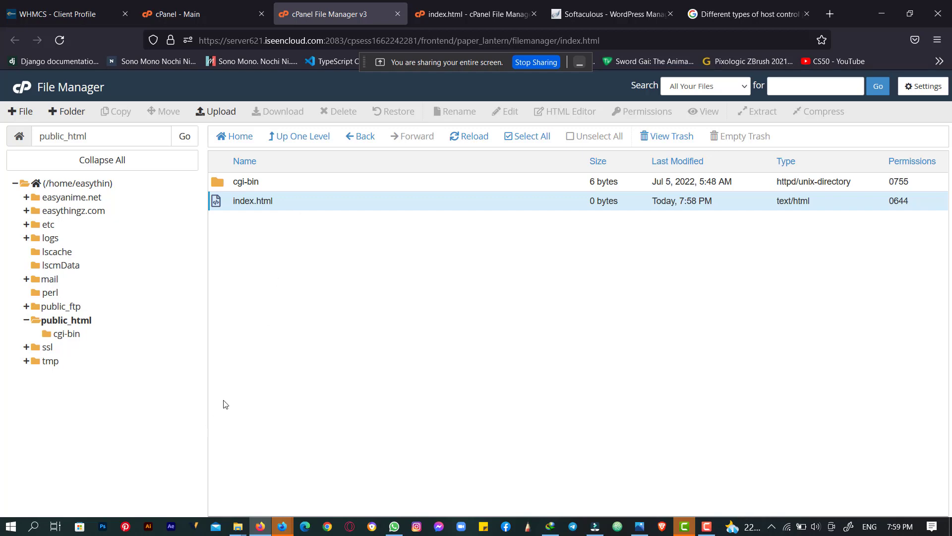
- Switch to the cPanel - Main tab and scroll to the top of the dashboard
left_click(191, 10)
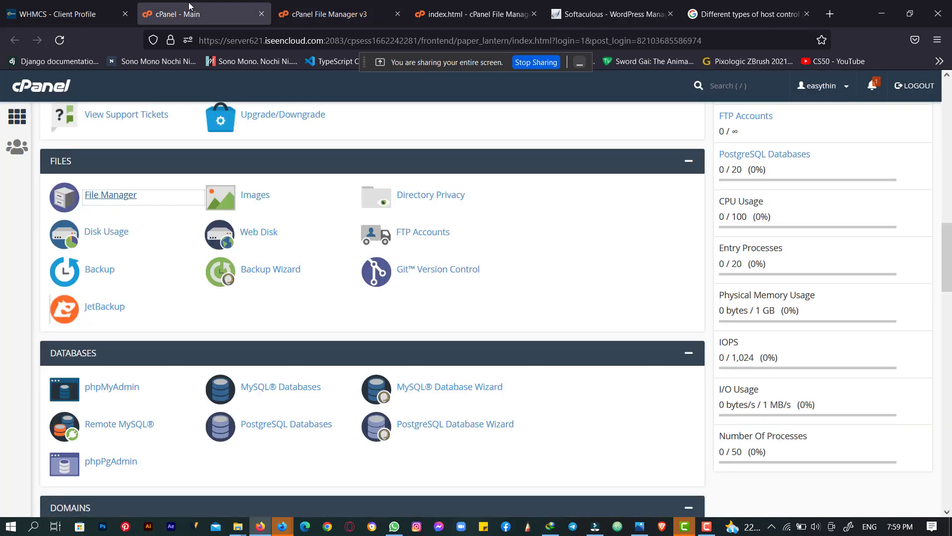
scroll(800, 260, "up", 6)
scroll(800, 261, "up", 10)
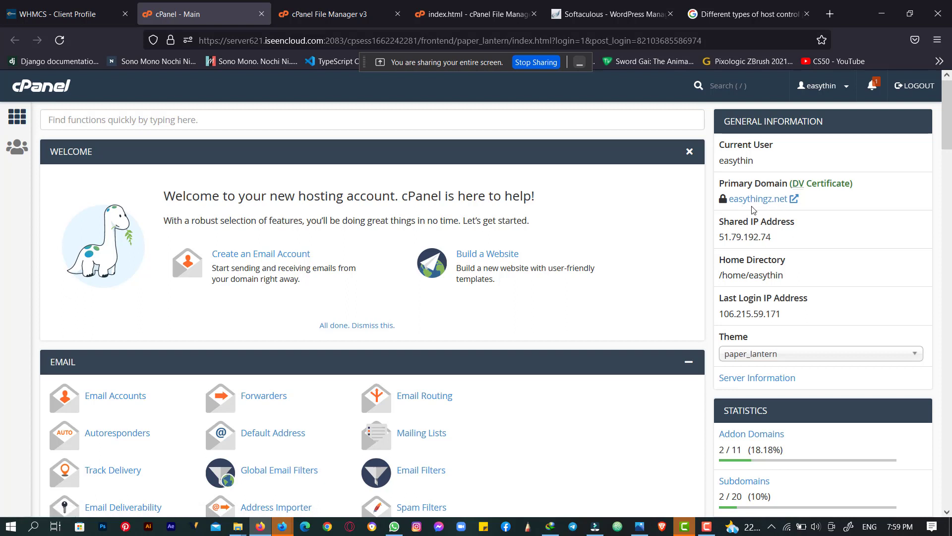
- Load easythingz.net in a new tab and confirm the page shows Hello
left_click(830, 14)
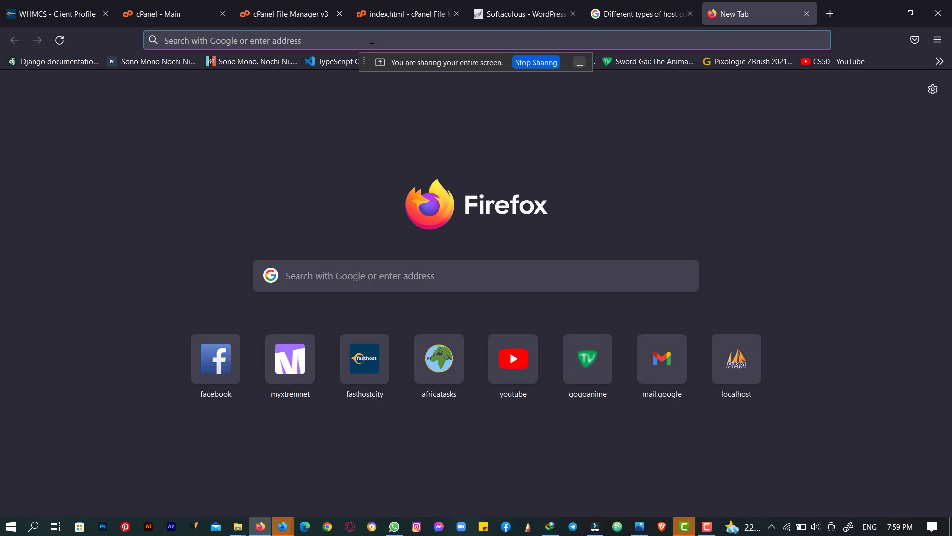
type("eas")
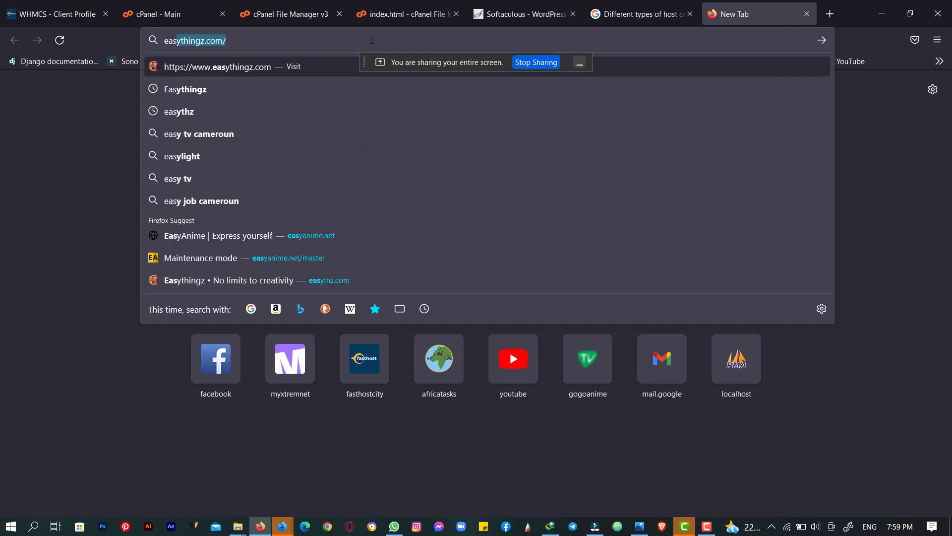
type("ythingz,")
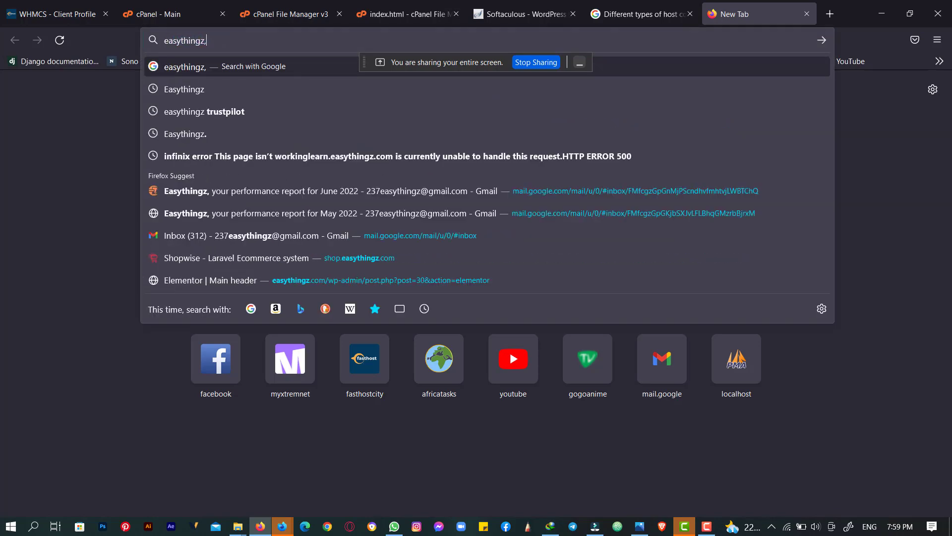
key("BackSpace")
type(".net/")
key("Return")
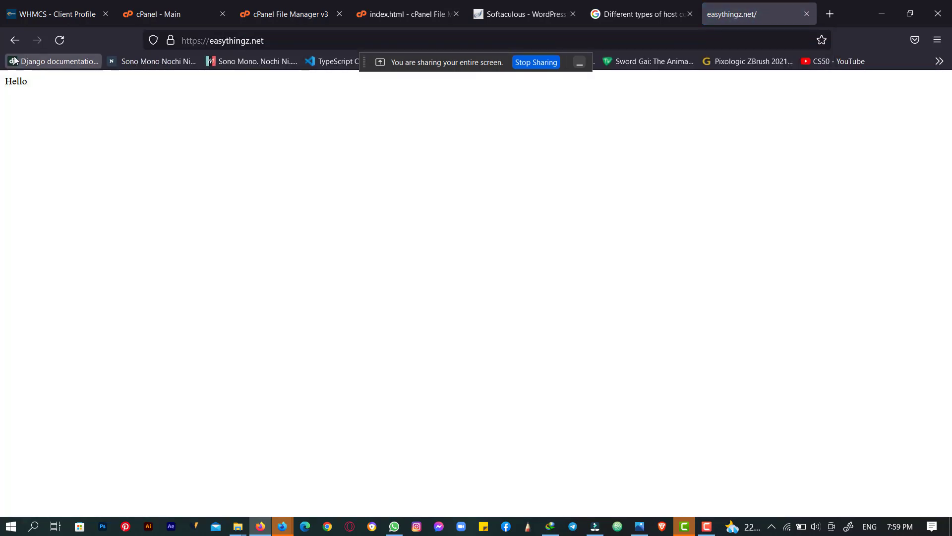
left_click_drag(29, 89, 3, 89)
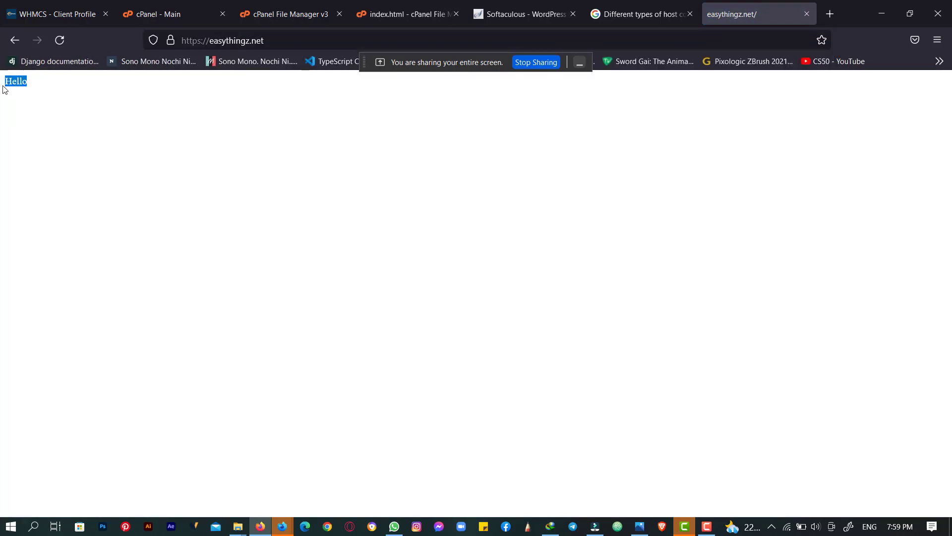
- Return to the File Manager listing of public_html with index.html and cgi-bin
left_click(291, 14)
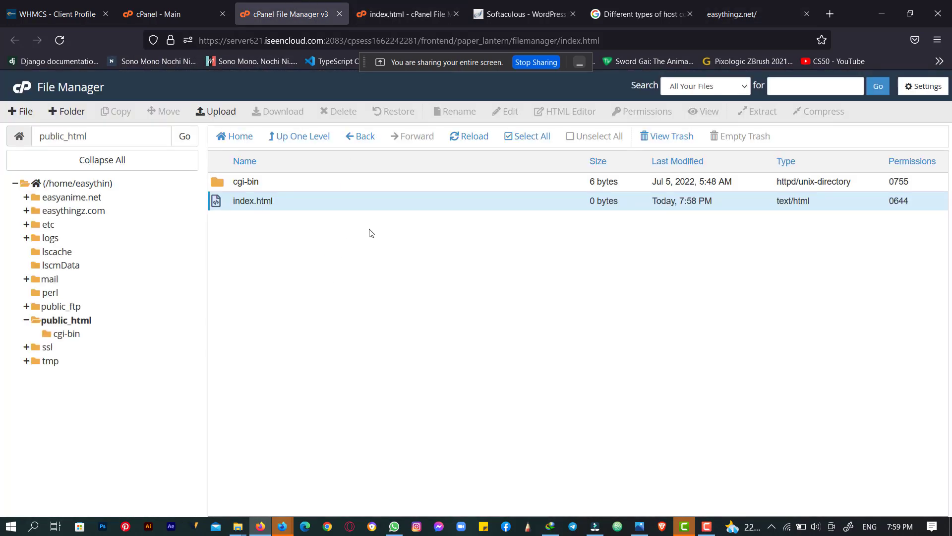
left_click(705, 7)
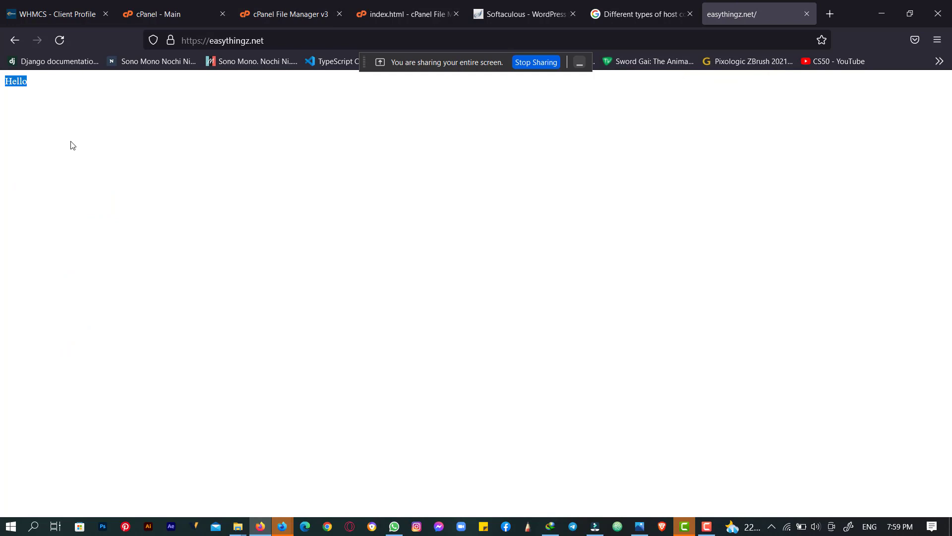
left_click(290, 10)
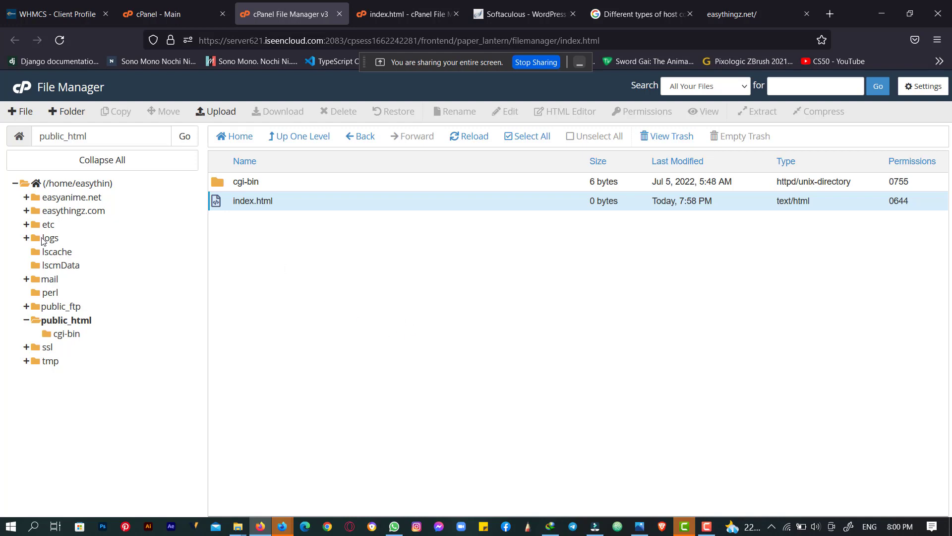
- Reload public_html so index.html shows 5 bytes, modified at 7:59 PM
left_click(82, 322)
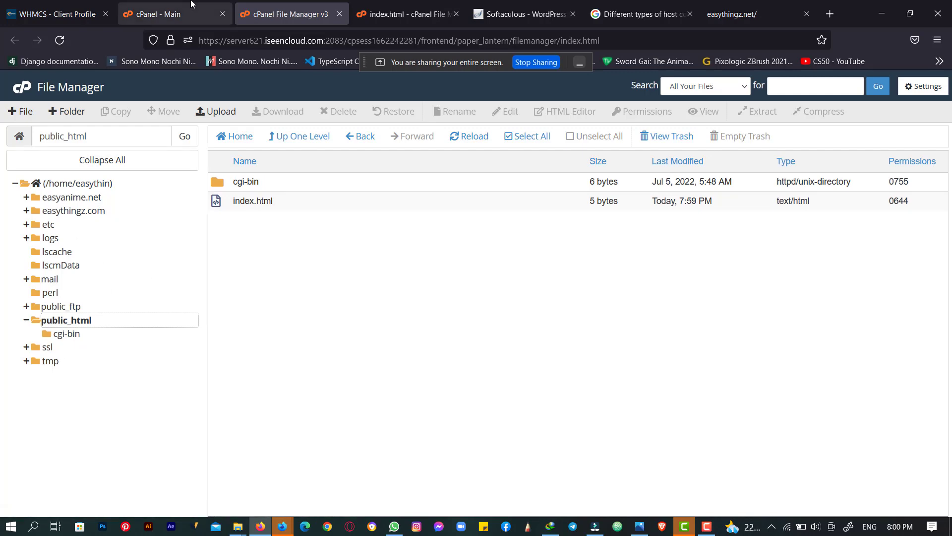
- Open the cPanel - Main tab, dismiss the ad popup, and scroll down to the Software section
left_click(191, 16)
scroll(163, 168, "down", 7)
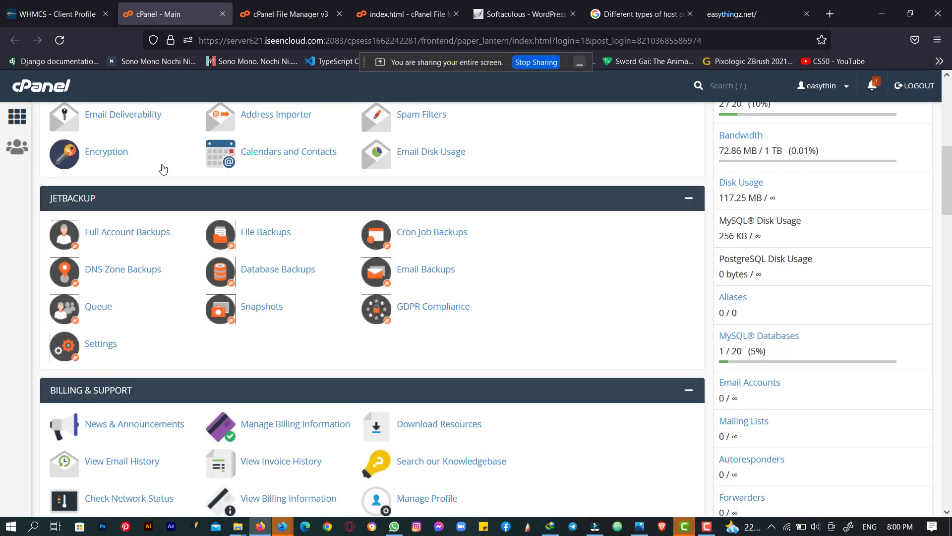
scroll(163, 168, "up", 8)
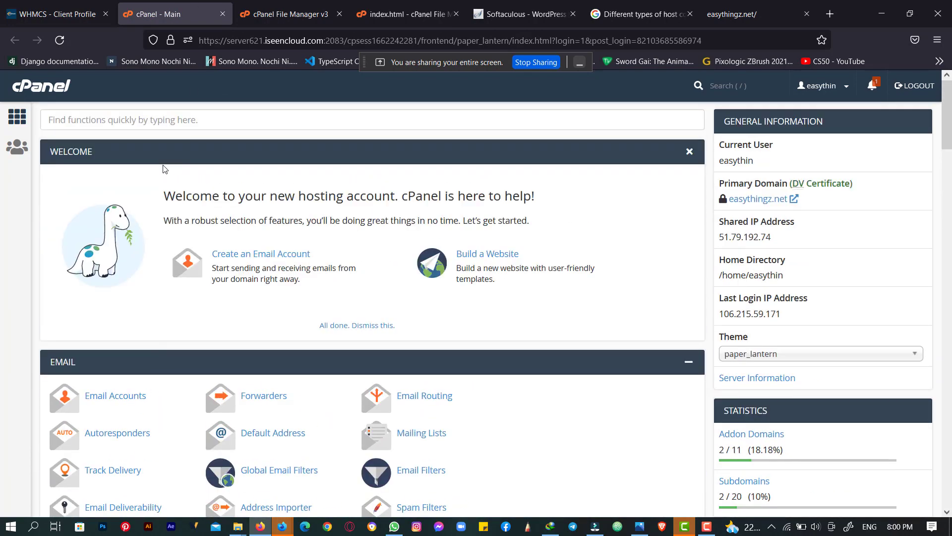
scroll(165, 170, "down", 7)
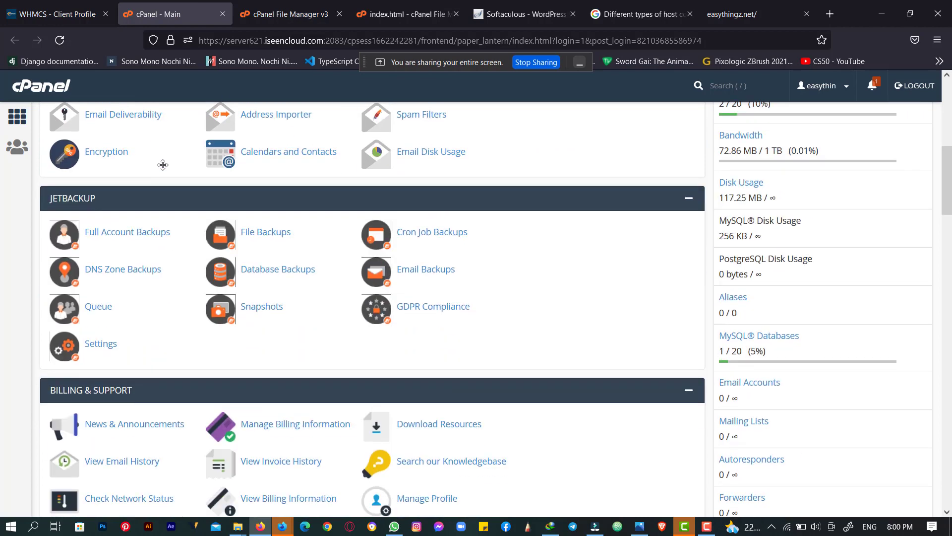
scroll(163, 165, "up", 1)
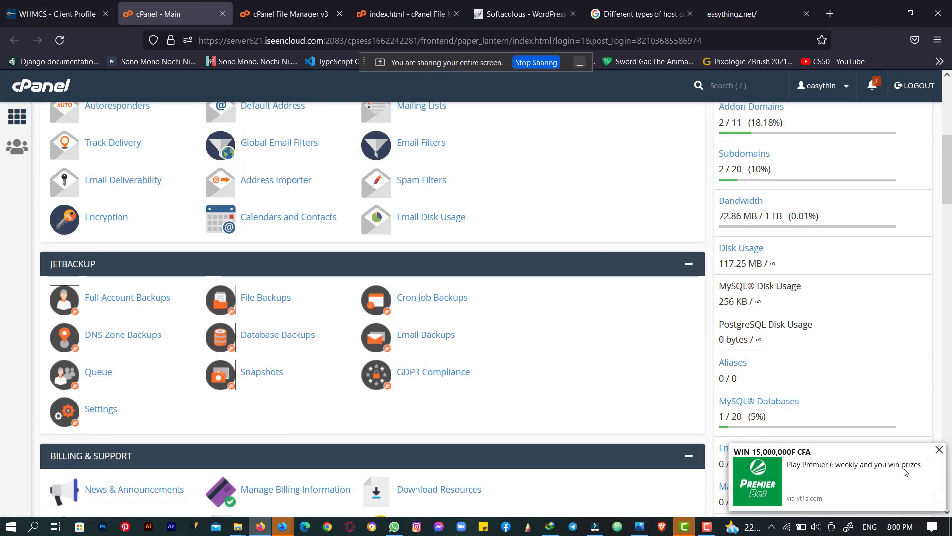
left_click(939, 449)
scroll(541, 379, "down", 5)
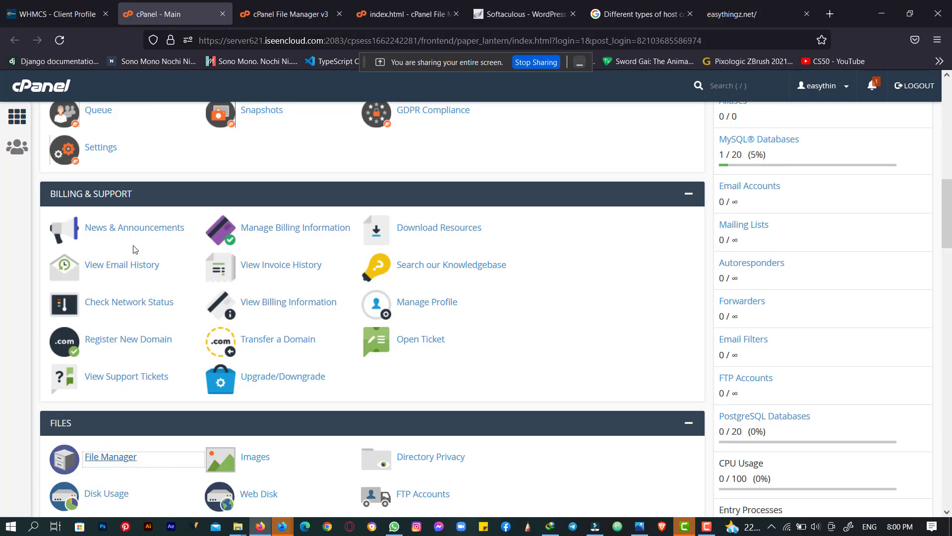
scroll(132, 249, "down", 11)
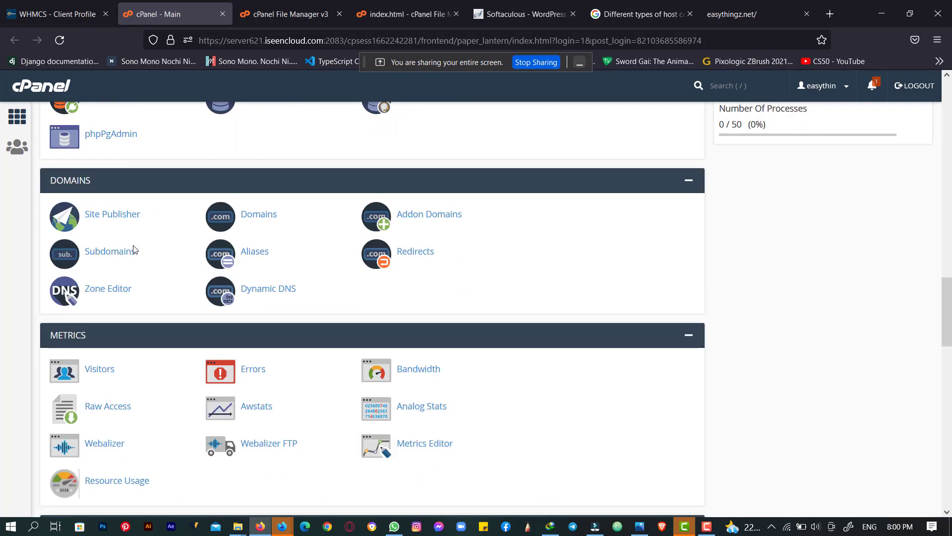
scroll(133, 249, "down", 10)
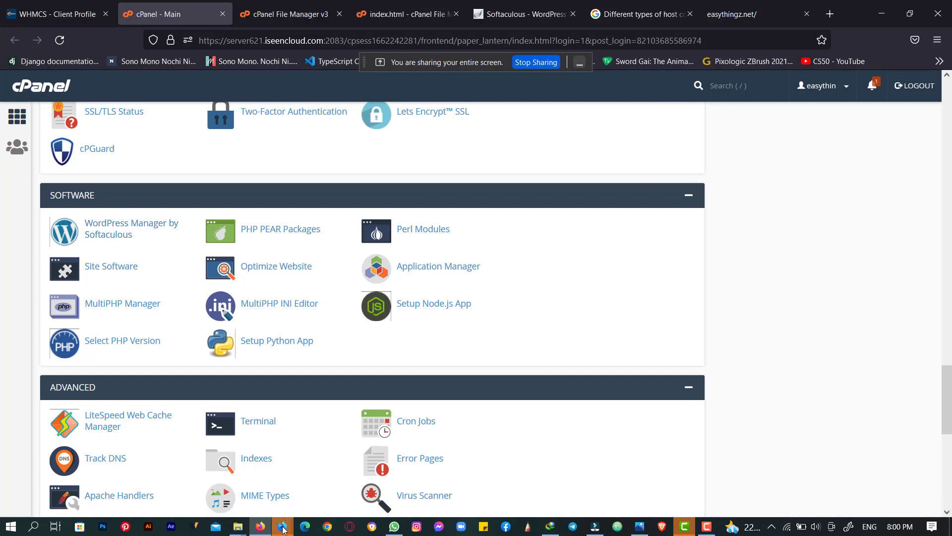
- Admit the waiting participant in Meet, bringing the count to 7, then return to cPanel
mouse_move(282, 526)
left_click(263, 505)
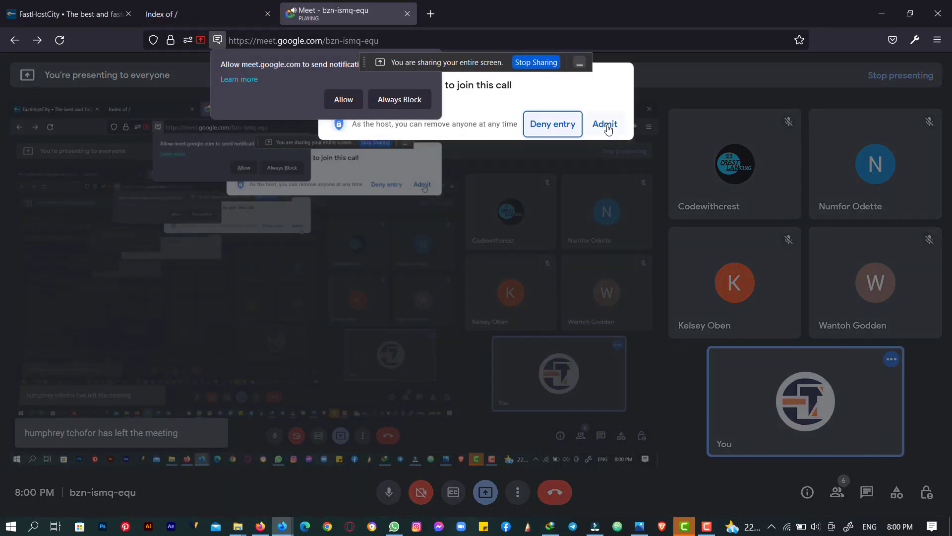
left_click(605, 124)
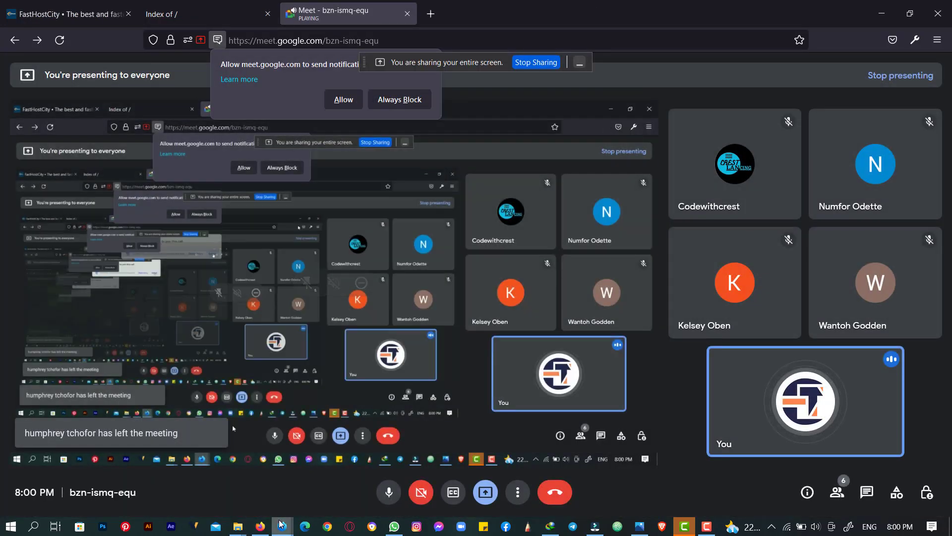
mouse_move(282, 526)
left_click(234, 495)
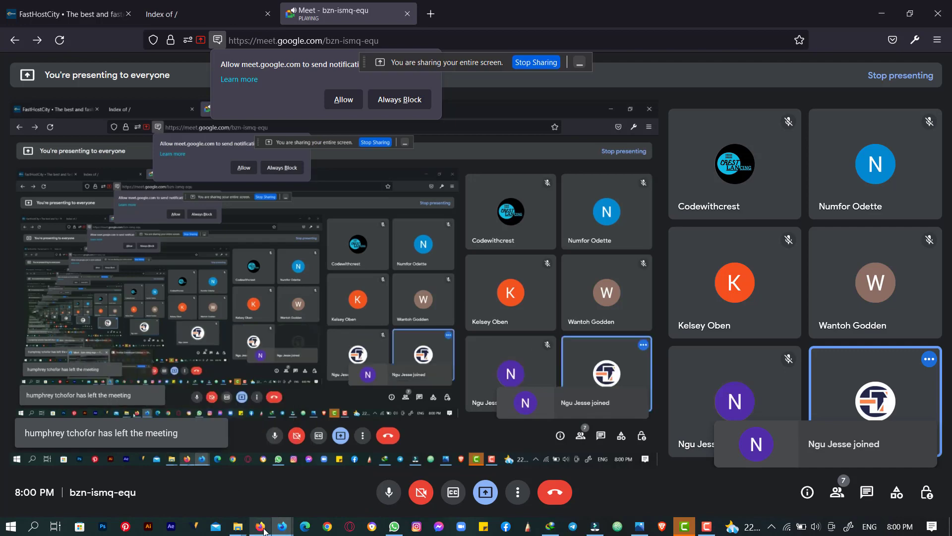
left_click(261, 527)
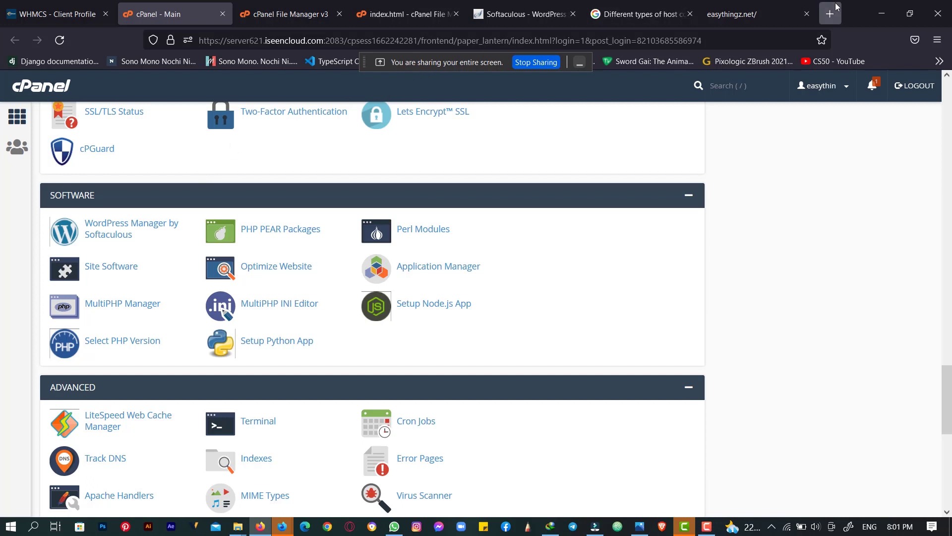
- Open a new, empty tab in Firefox beside the cPanel pages
left_click(820, 4)
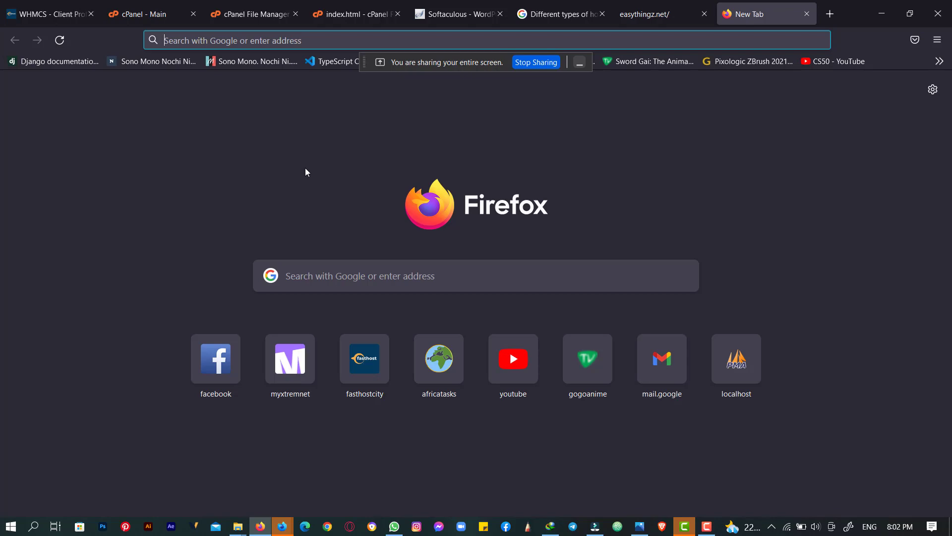
- Type 'xampp' in the address bar, then clear it and dismiss the suggestions
type("xampp")
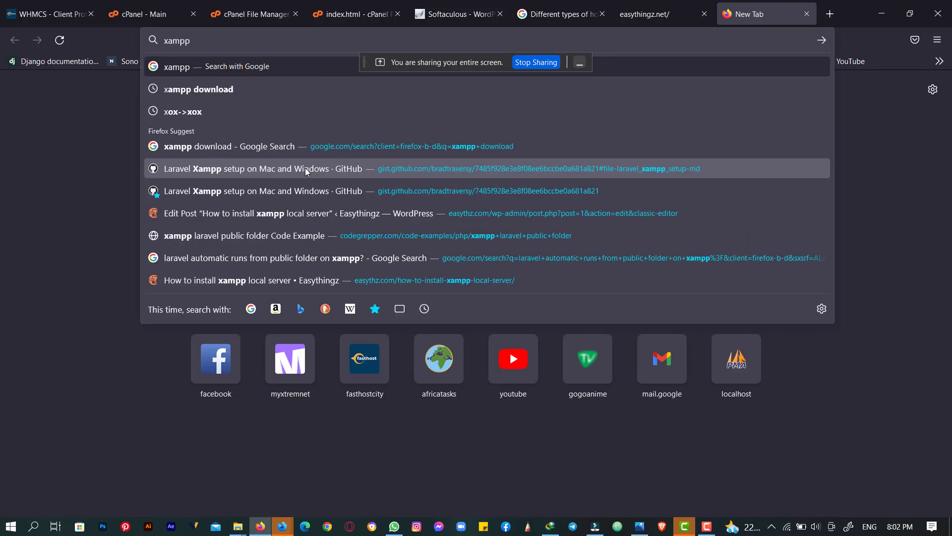
key("ctrl+a")
key("BackSpace")
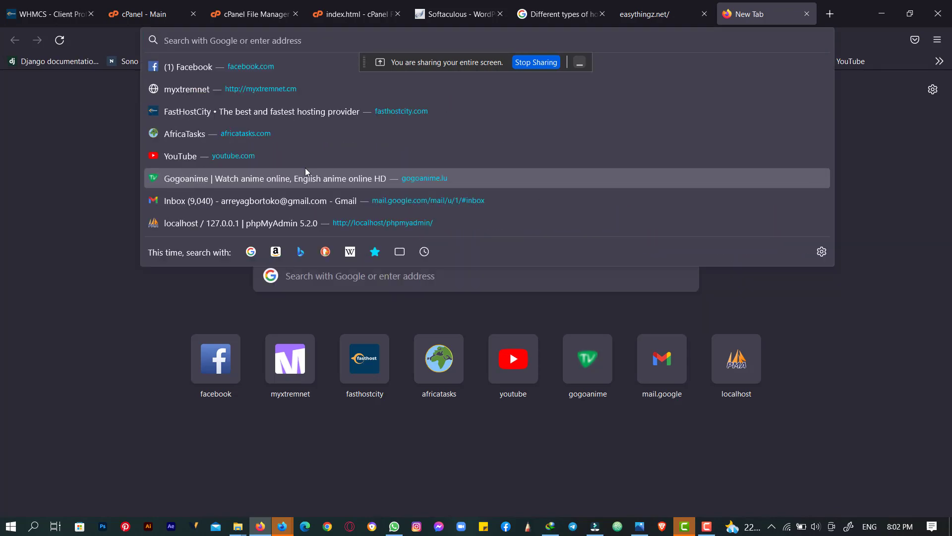
left_click(102, 159)
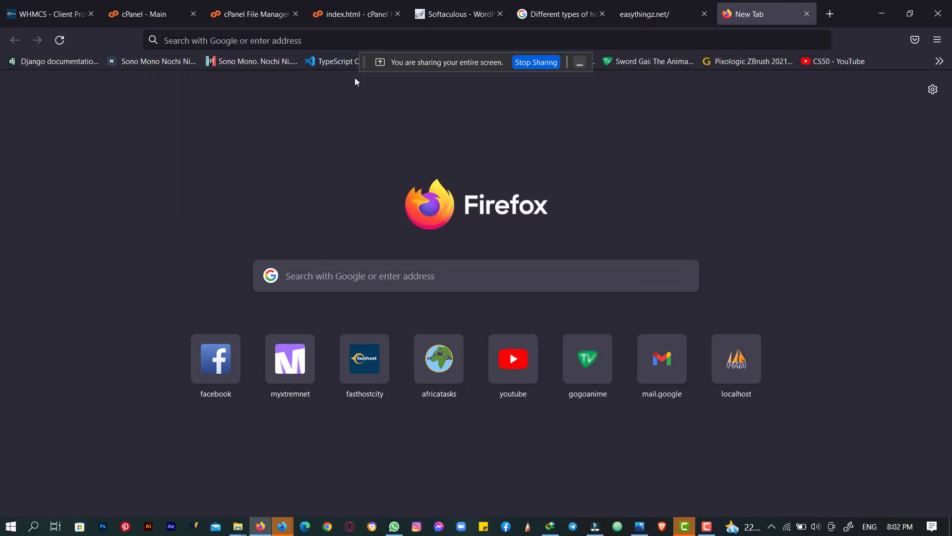
- Glance at the easythingz.net tab, then load YouTube from the new tab's suggested sites
left_click(659, 11)
left_click(738, 5)
left_click(372, 43)
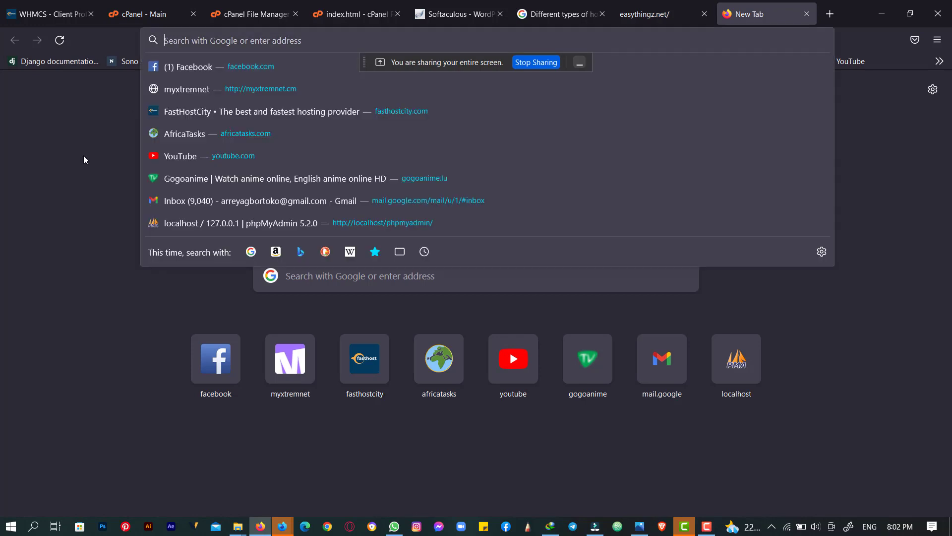
left_click(191, 162)
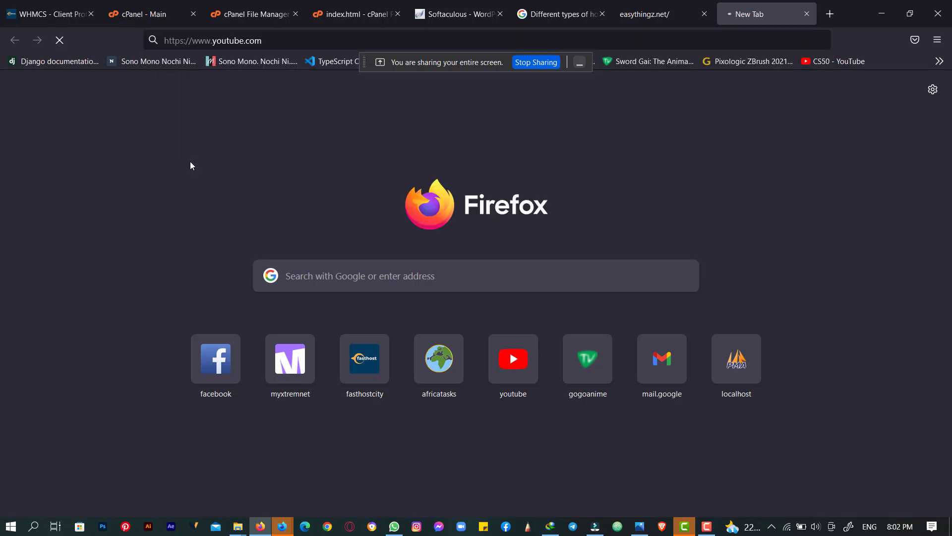
- Search YouTube for 'Easythingz'
left_click(674, 5)
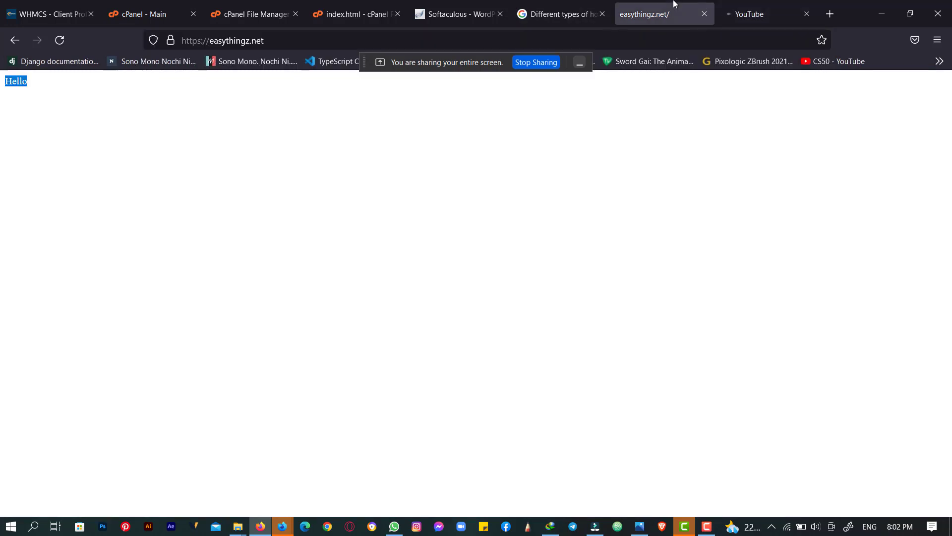
left_click(725, 5)
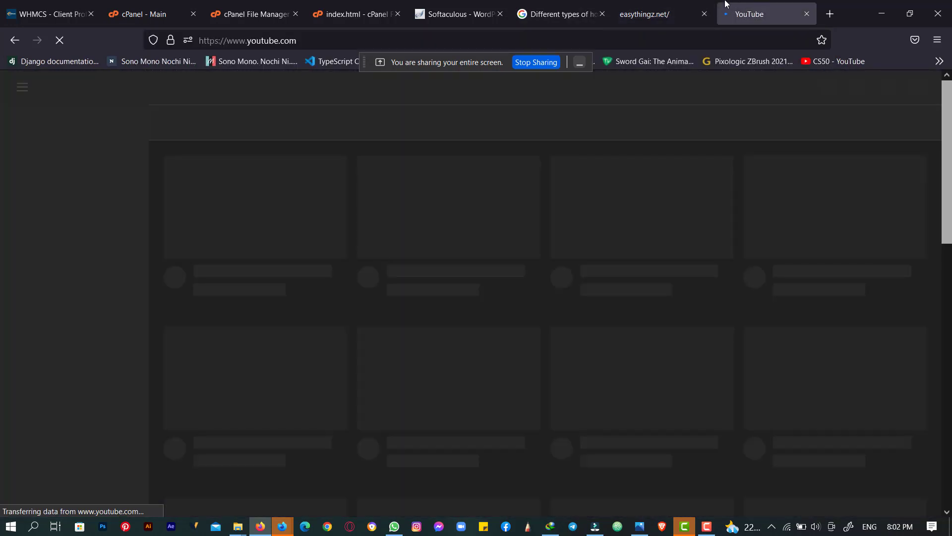
left_click(697, 4)
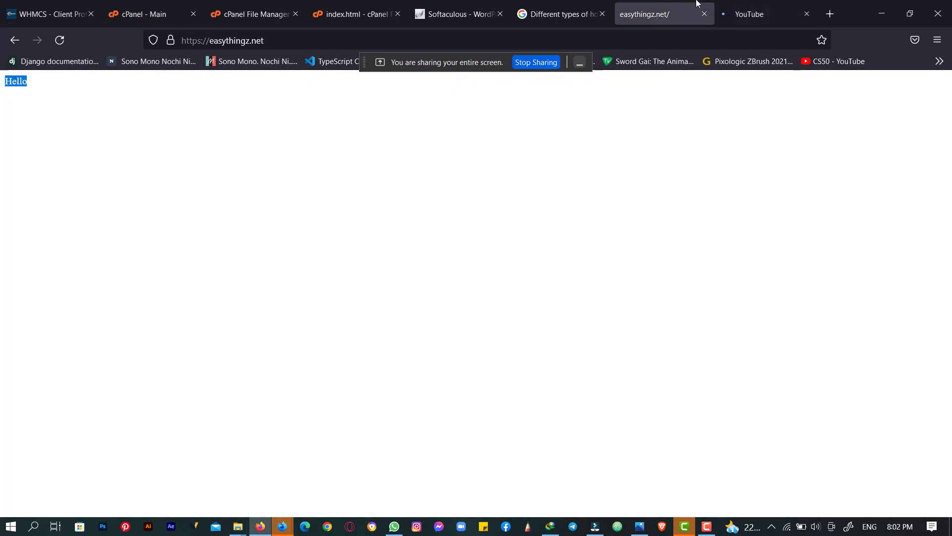
left_click(756, 4)
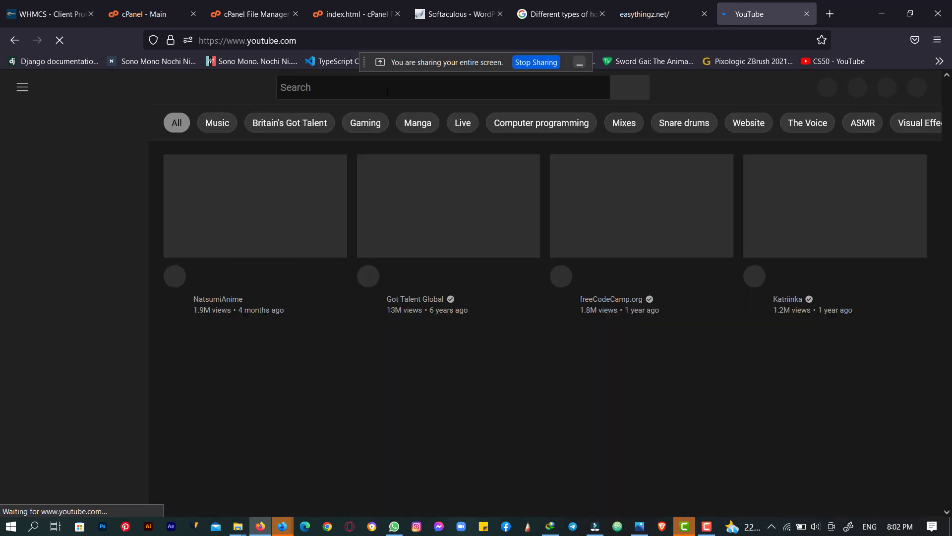
left_click(387, 91)
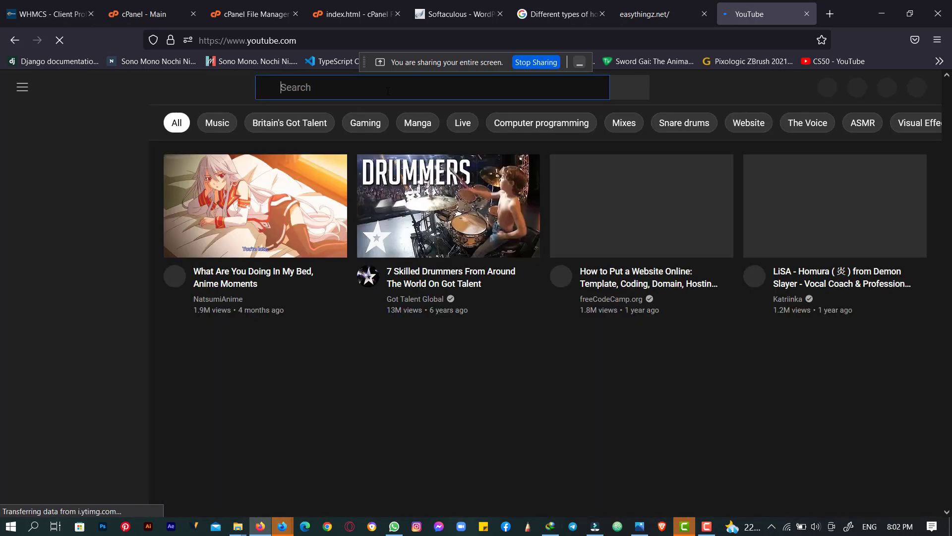
type("Ea")
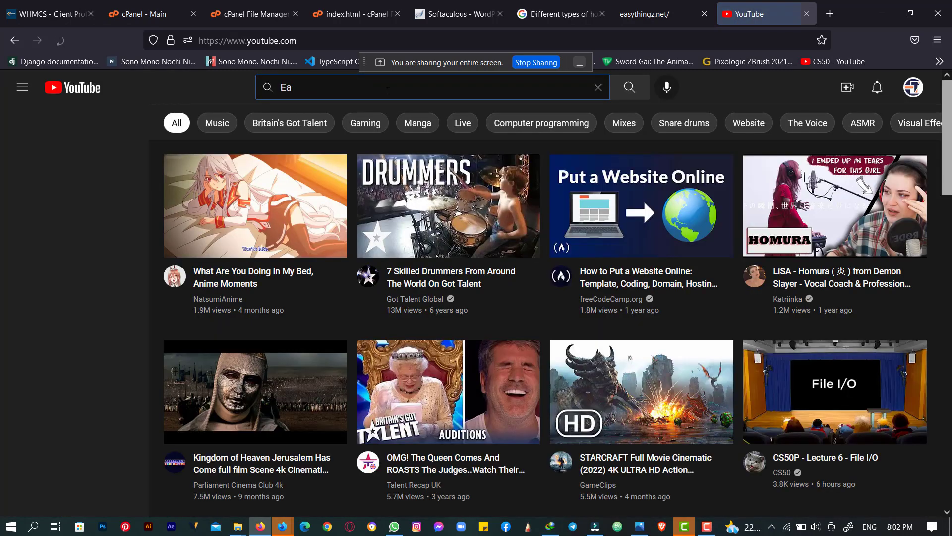
type("sything")
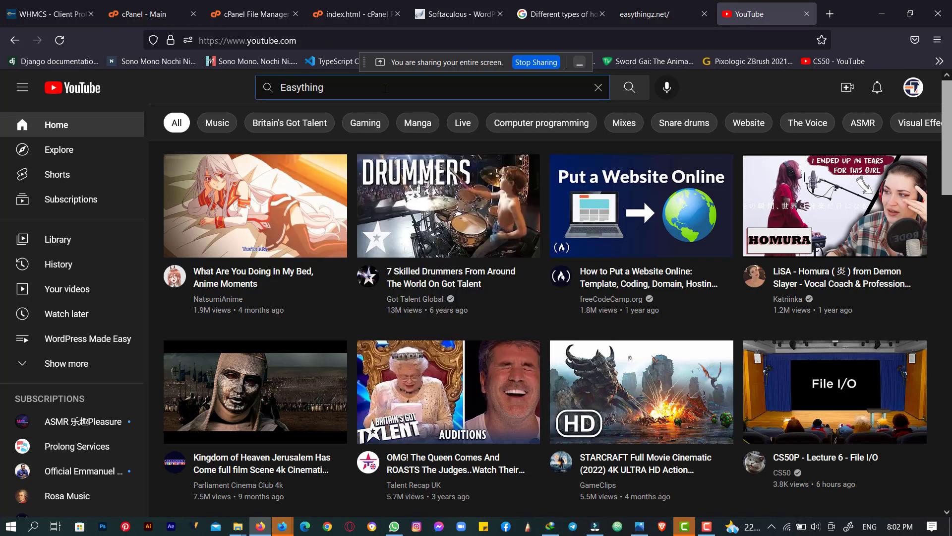
type("z")
key("Return")
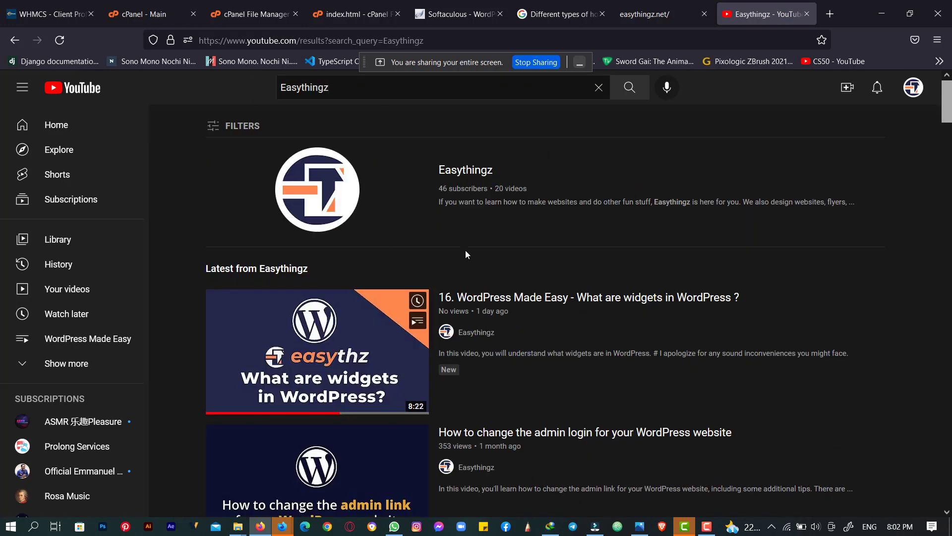
- Open the 'WordPress Made Easy 2022' video from the results and pause it
scroll(476, 218, "down", 1)
scroll(484, 191, "down", 8)
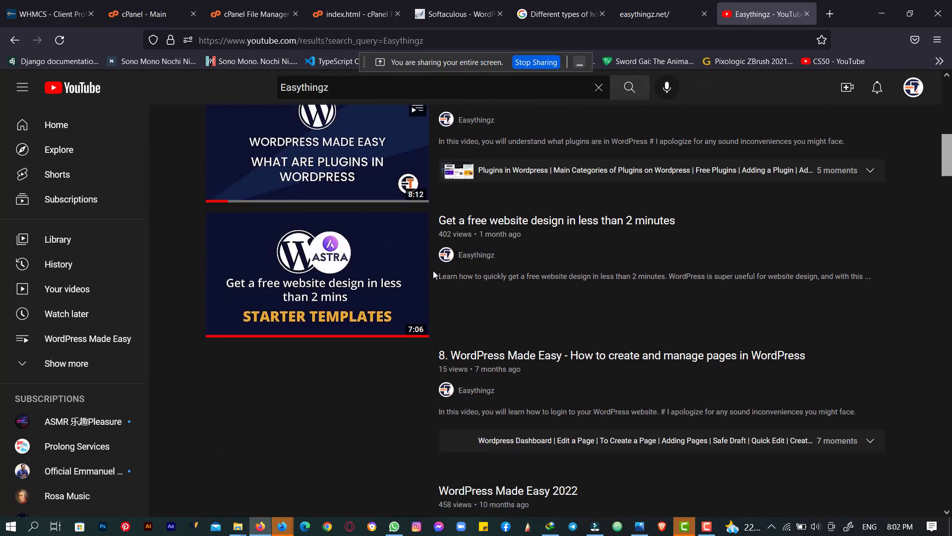
scroll(511, 227, "down", 5)
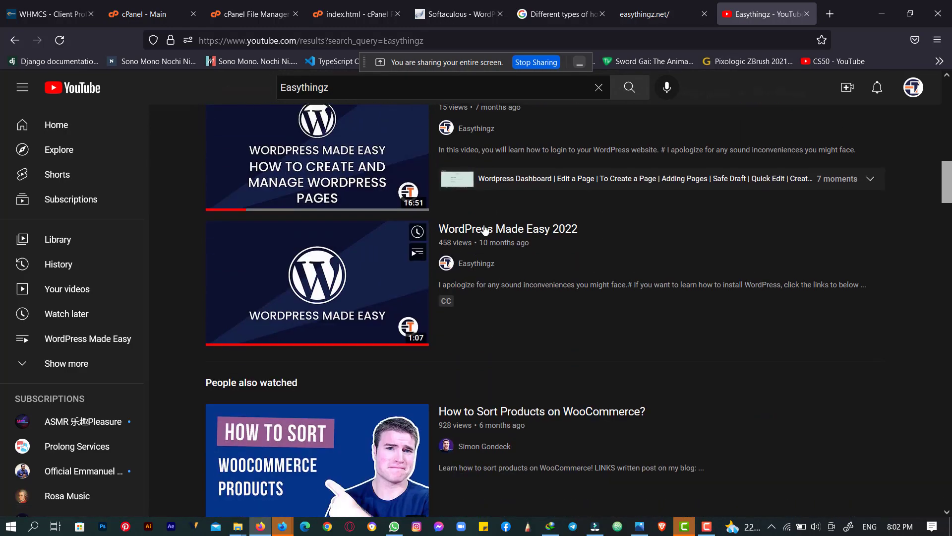
left_click(484, 231)
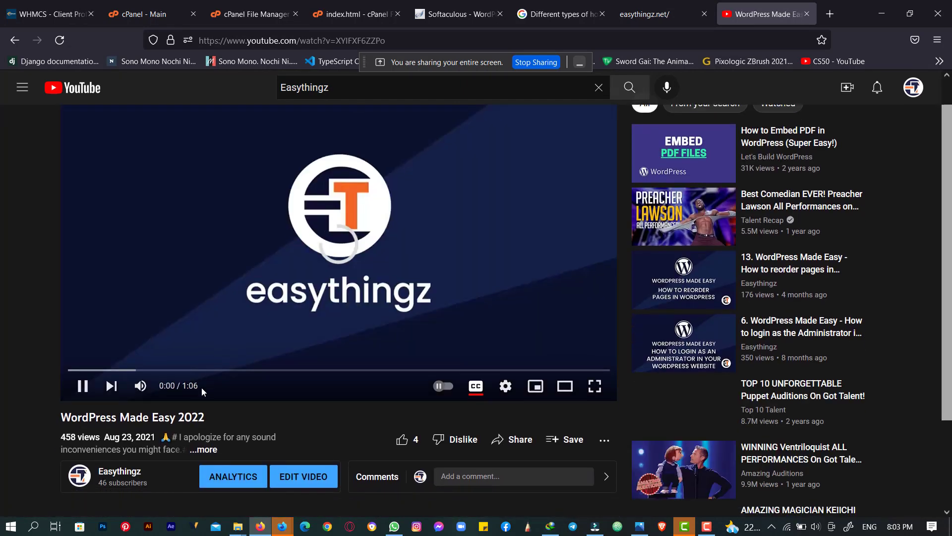
scroll(202, 387, "down", 2)
scroll(308, 317, "down", 1)
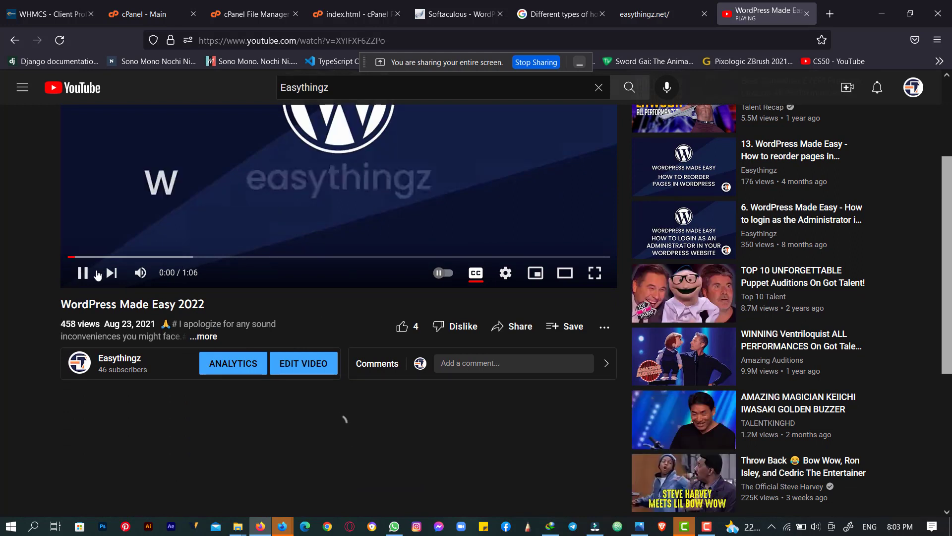
left_click(95, 274)
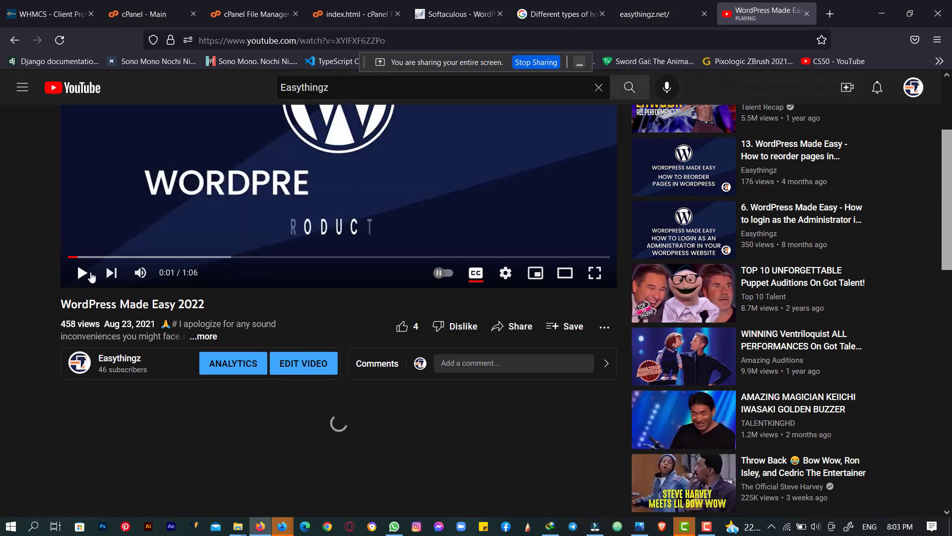
- Close the YouTube tab and return to the cPanel dashboard
left_click(807, 14)
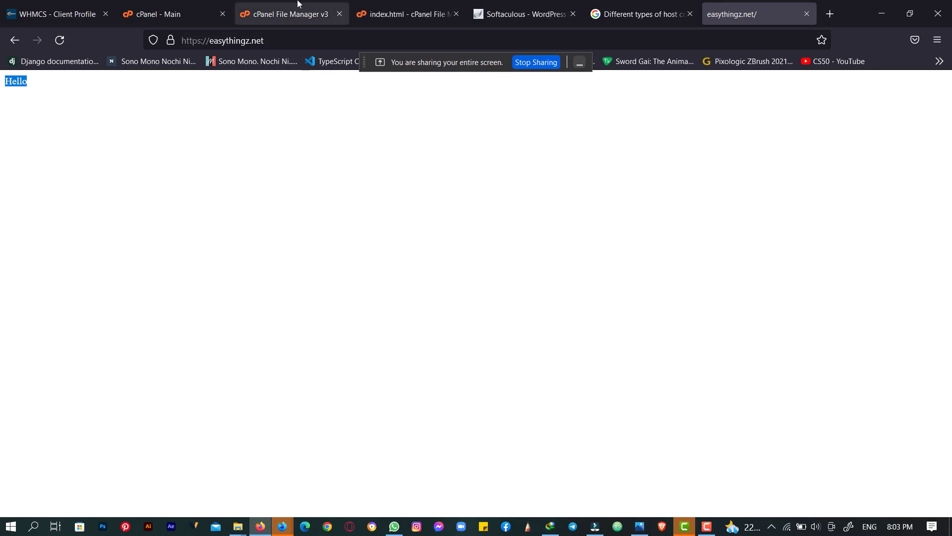
left_click(396, 4)
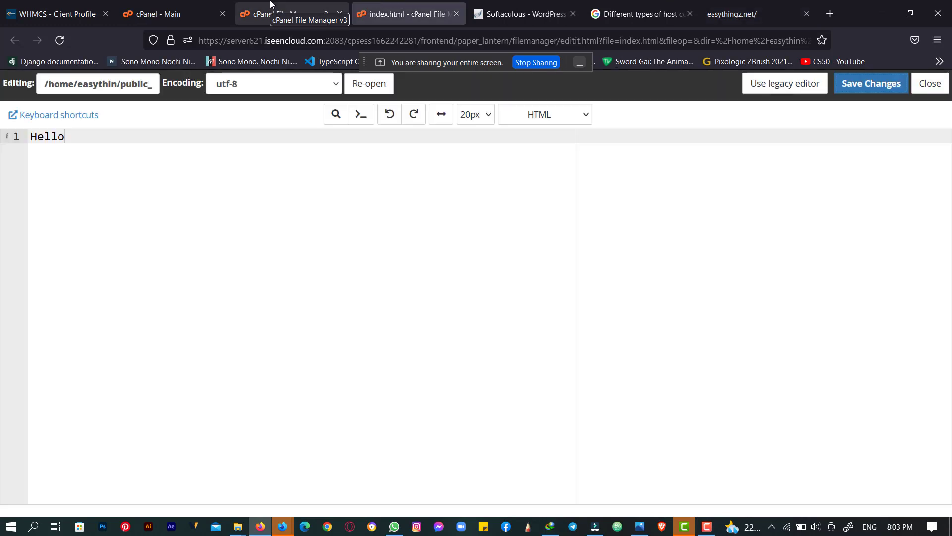
left_click(189, 4)
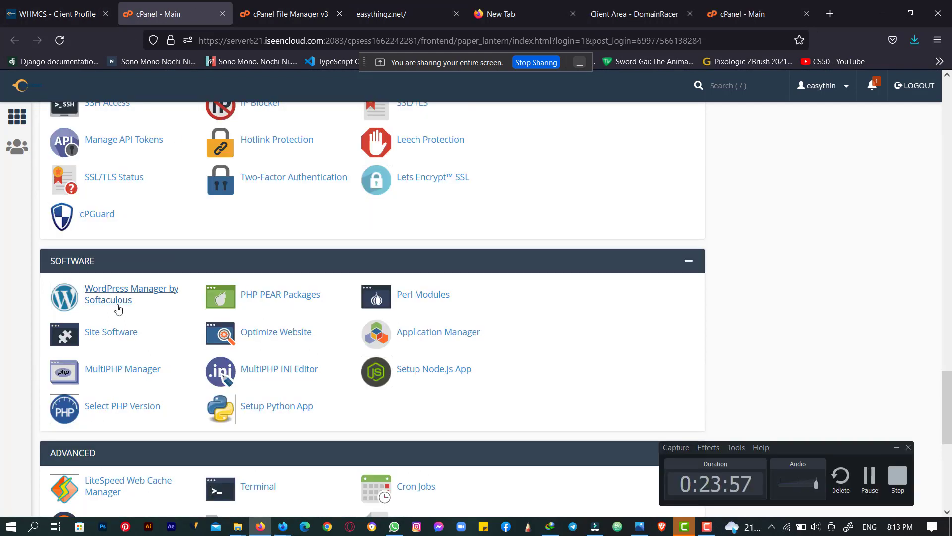
- Open 'WordPress Manager by Softaculous' in a new tab and switch to it
right_click(111, 296)
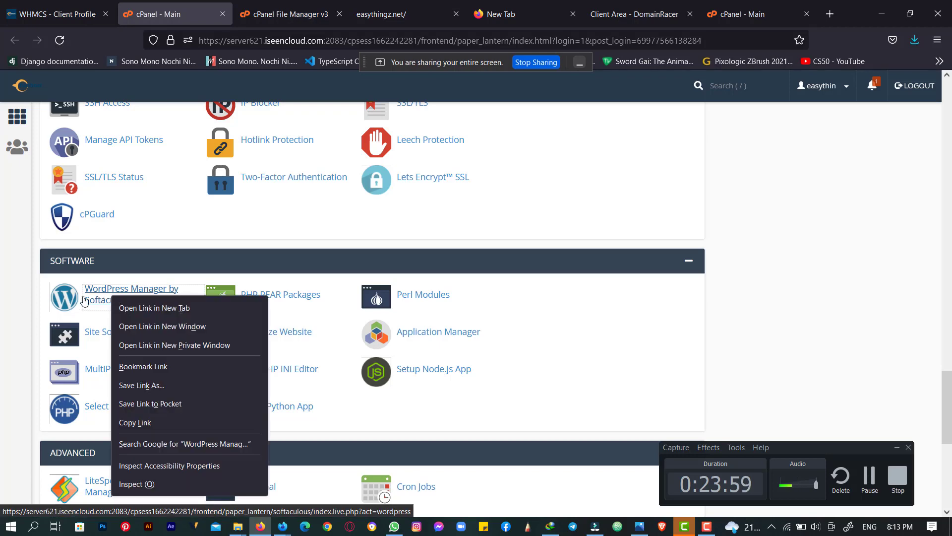
left_click(155, 308)
left_click(242, 6)
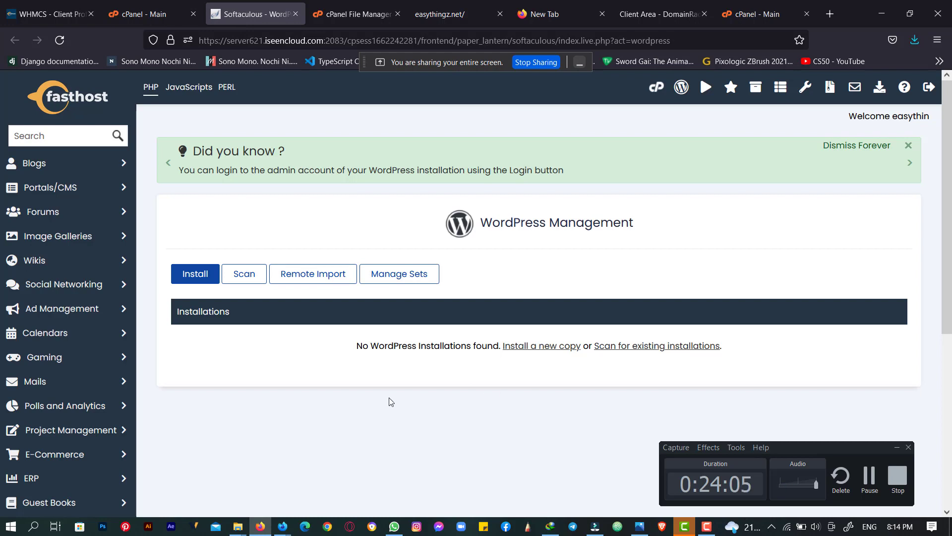
left_click(896, 450)
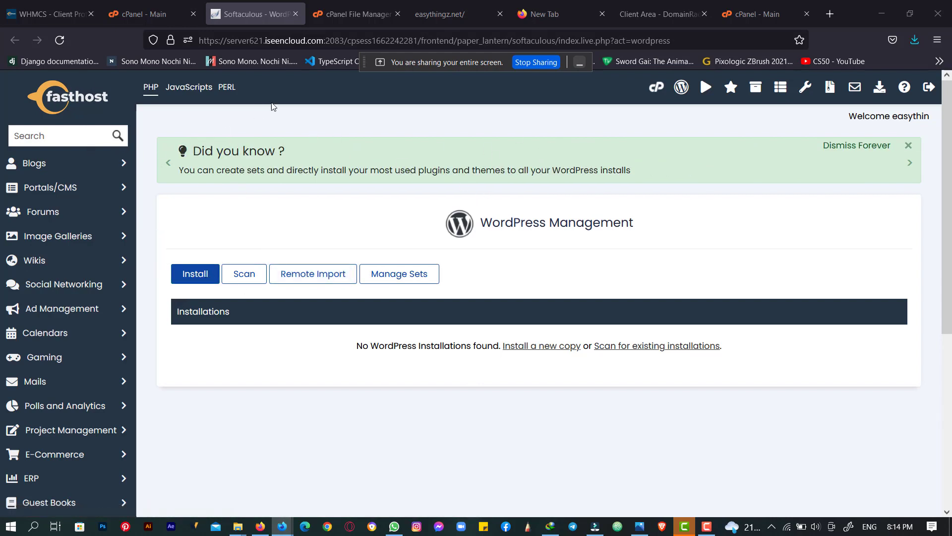
left_click(179, 4)
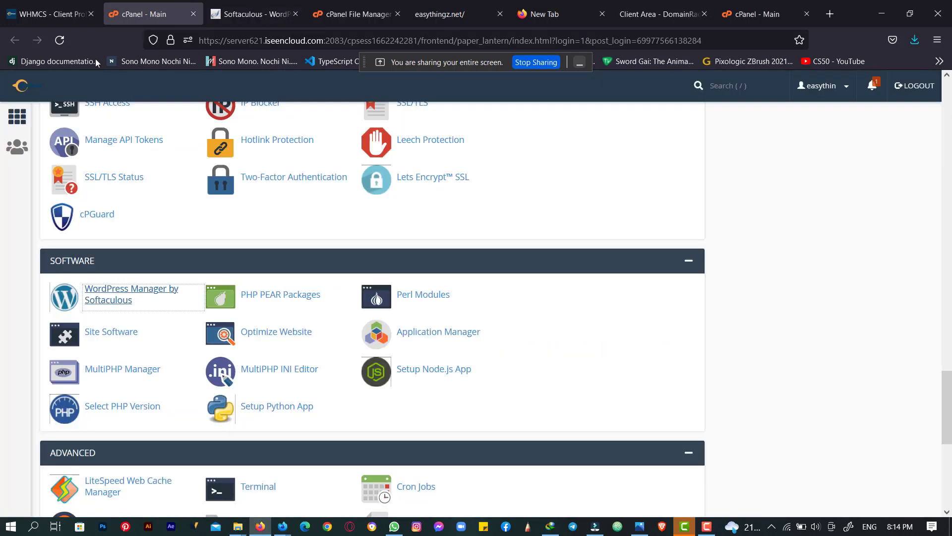
scroll(210, 224, "up", 5)
scroll(211, 224, "up", 4)
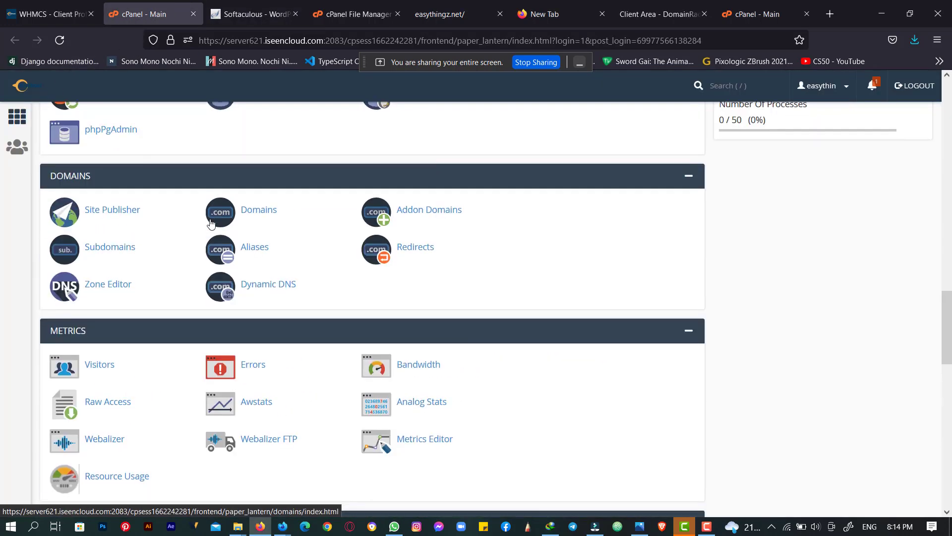
scroll(211, 224, "down", 8)
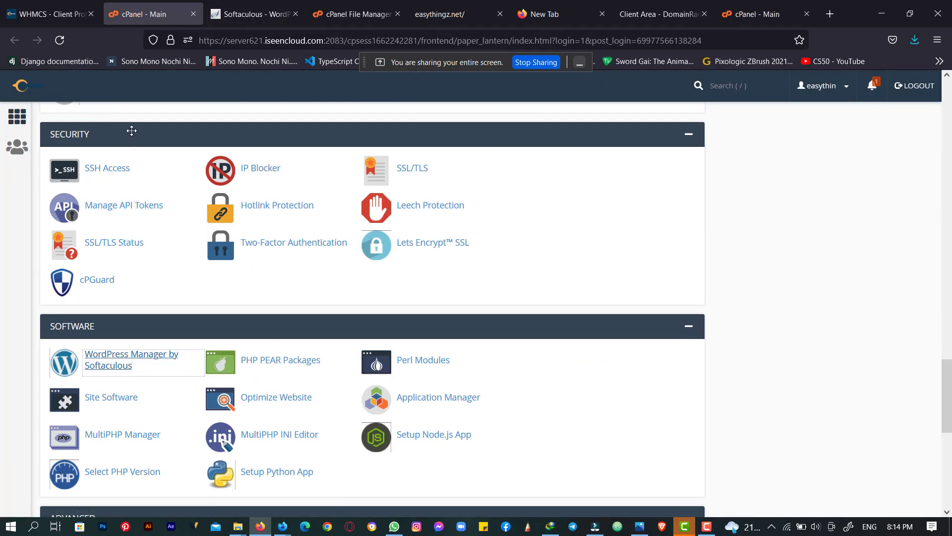
left_click(254, 5)
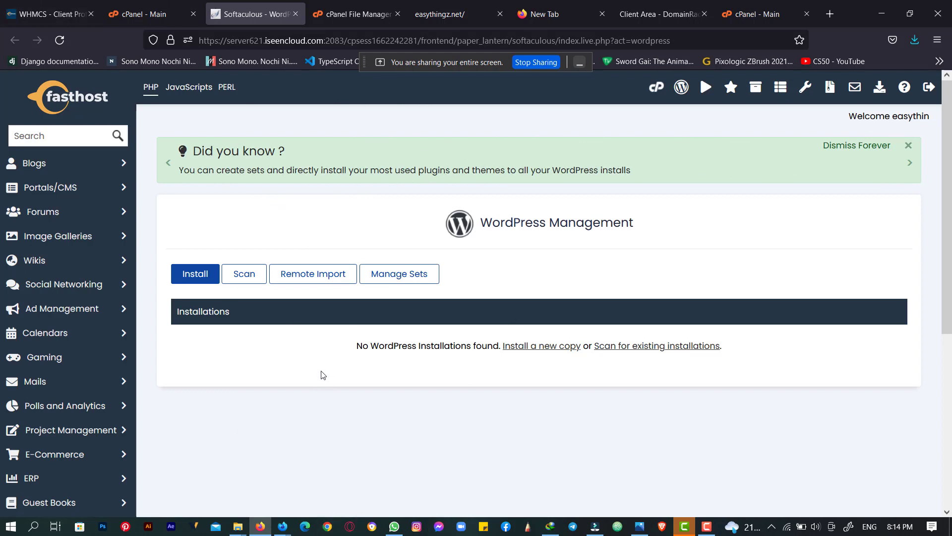
left_click(165, 7)
left_click(243, 7)
mouse_move(283, 525)
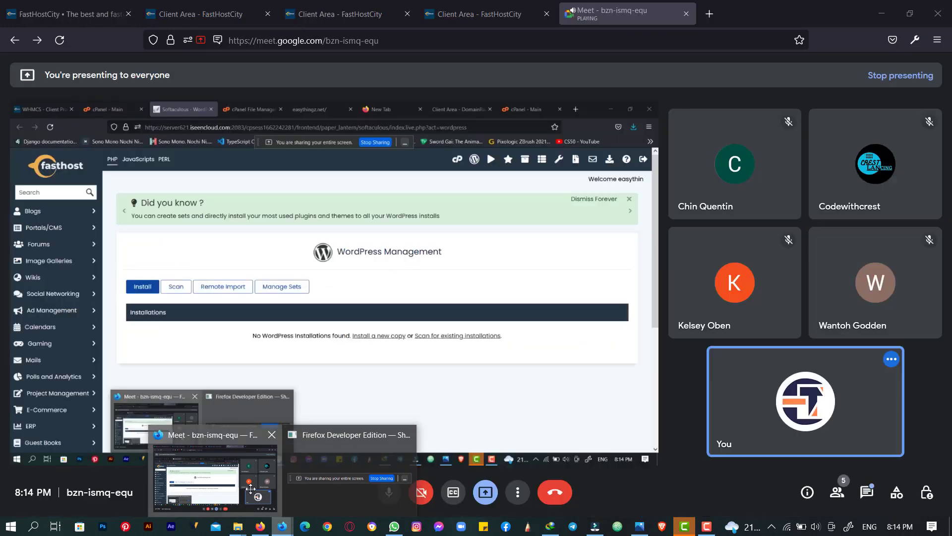
left_click(250, 489)
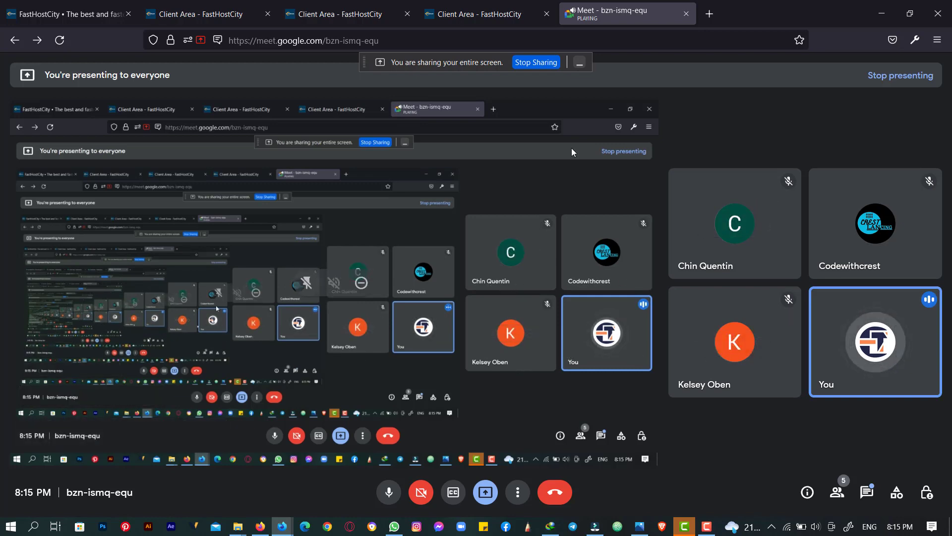
left_click(886, 11)
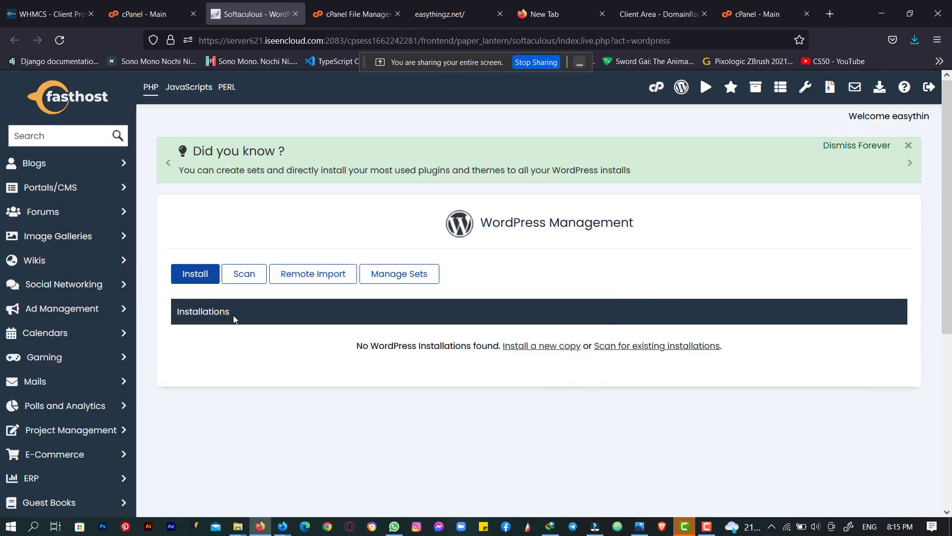
left_click(193, 278)
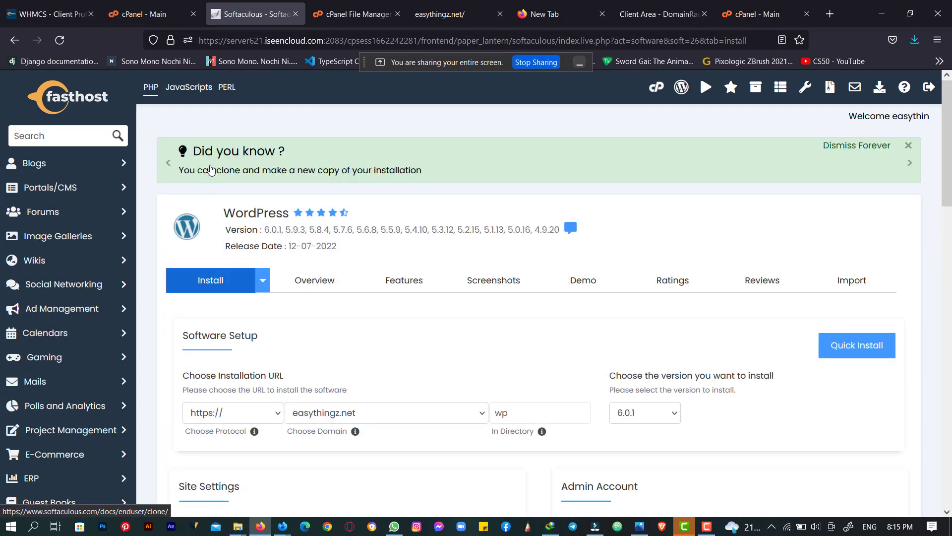
scroll(210, 170, "down", 4)
scroll(210, 168, "up", 4)
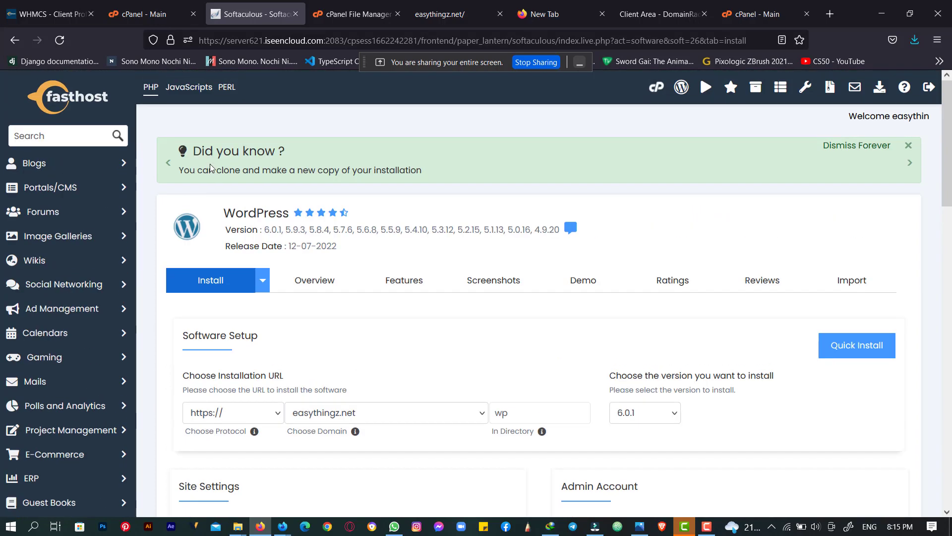
scroll(212, 167, "down", 3)
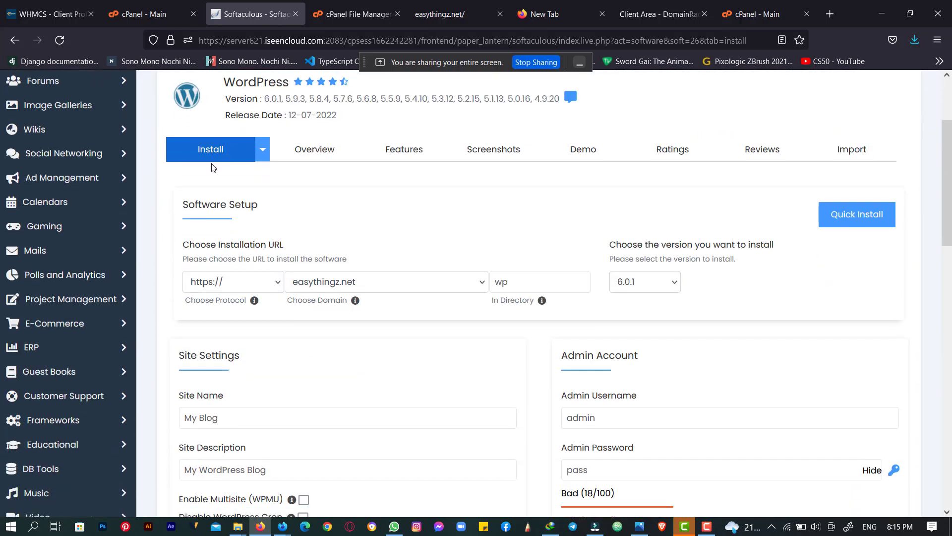
scroll(212, 167, "down", 1)
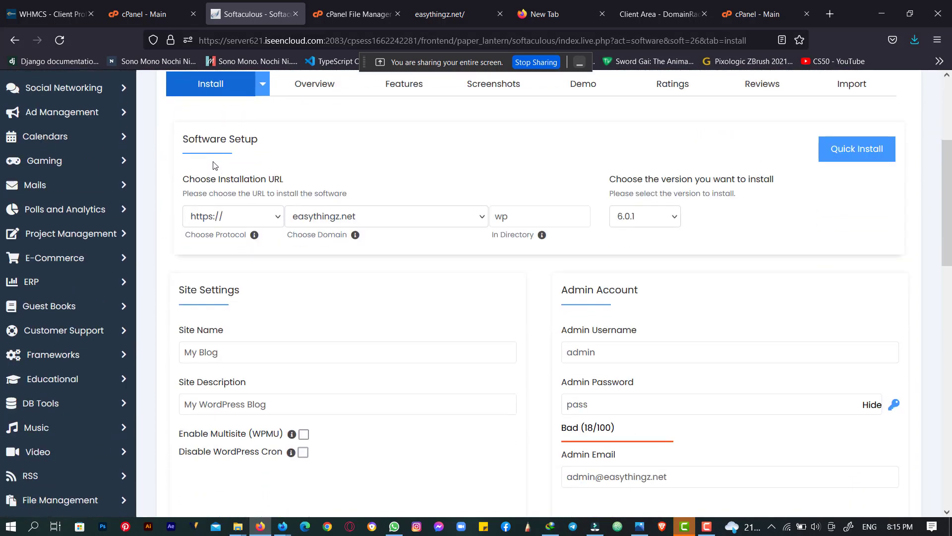
scroll(212, 163, "down", 1)
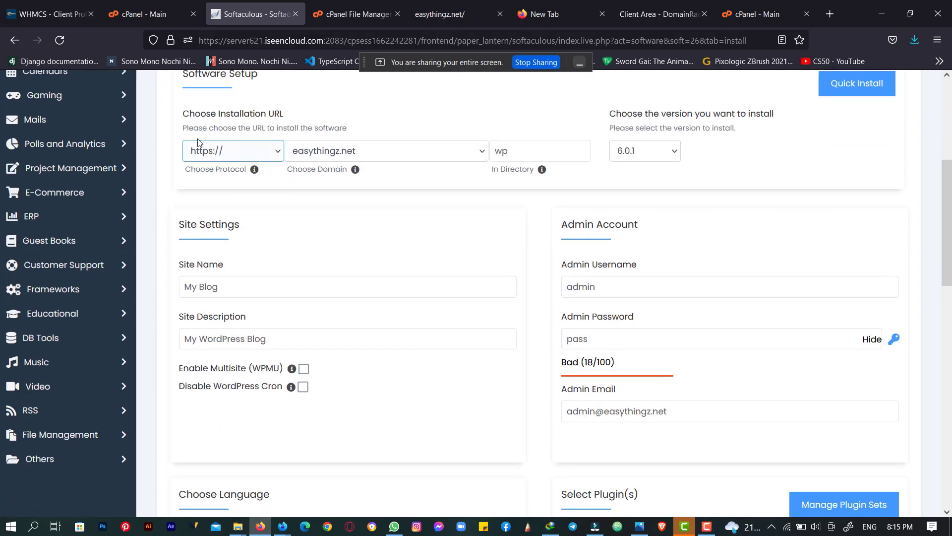
left_click(211, 150)
left_click(211, 150)
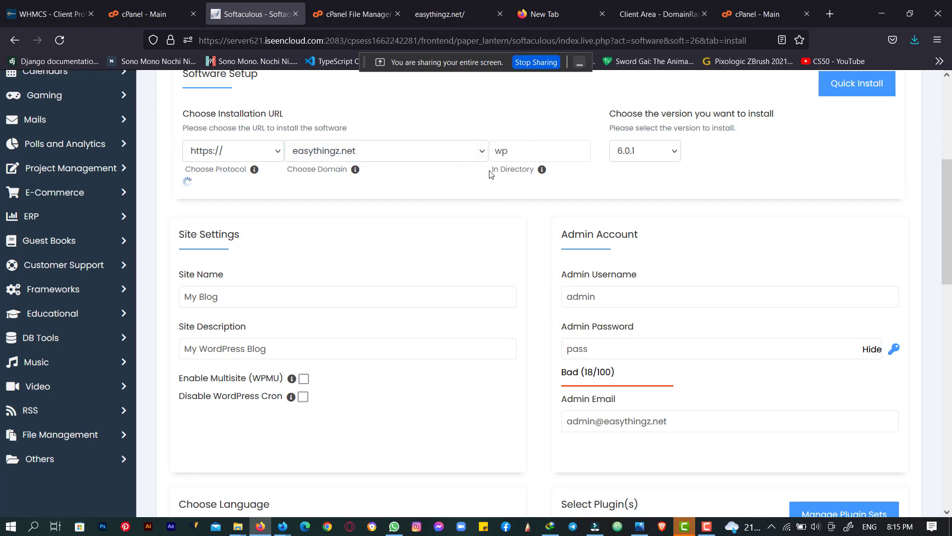
- Select the 'wp' In Directory value, then bring the easythingz.net tab forward
left_click_drag(490, 171, 526, 174)
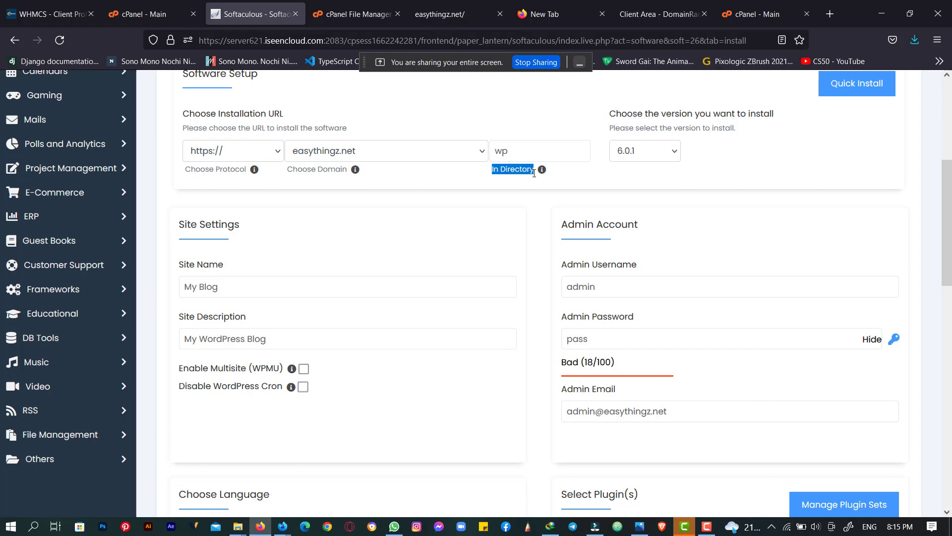
double_click(504, 155)
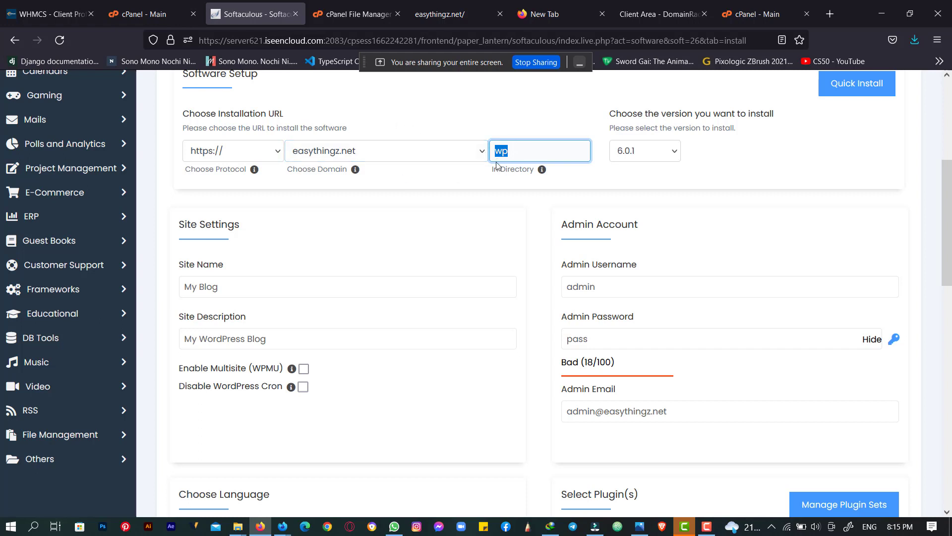
left_click_drag(534, 149, 479, 145)
left_click(432, 3)
- Append /wp to the easythingz.net address, remove it again, and return to Softaculous
left_click(370, 39)
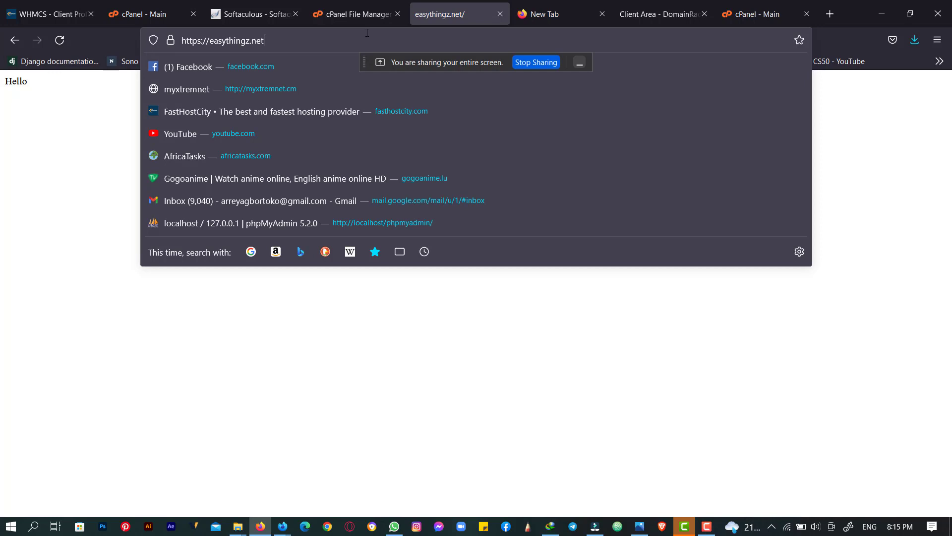
type("/")
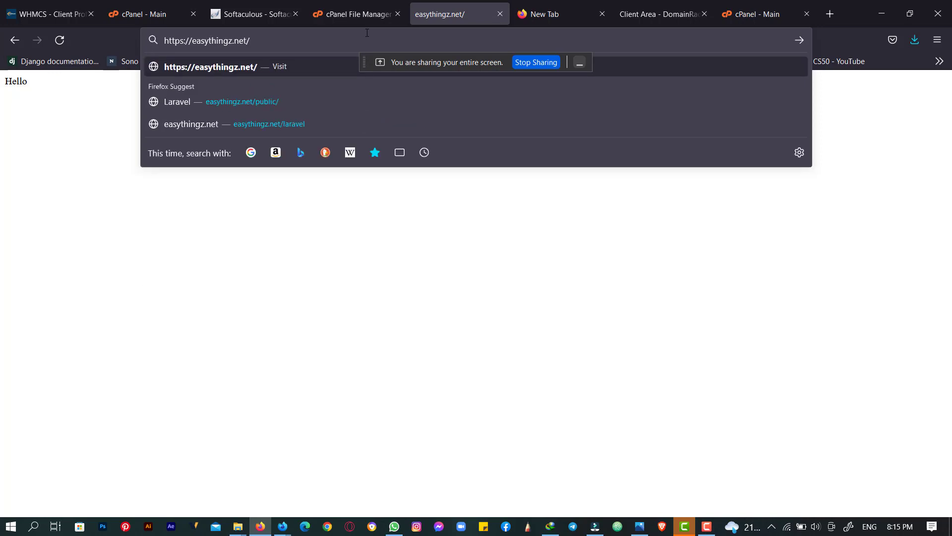
type("wp")
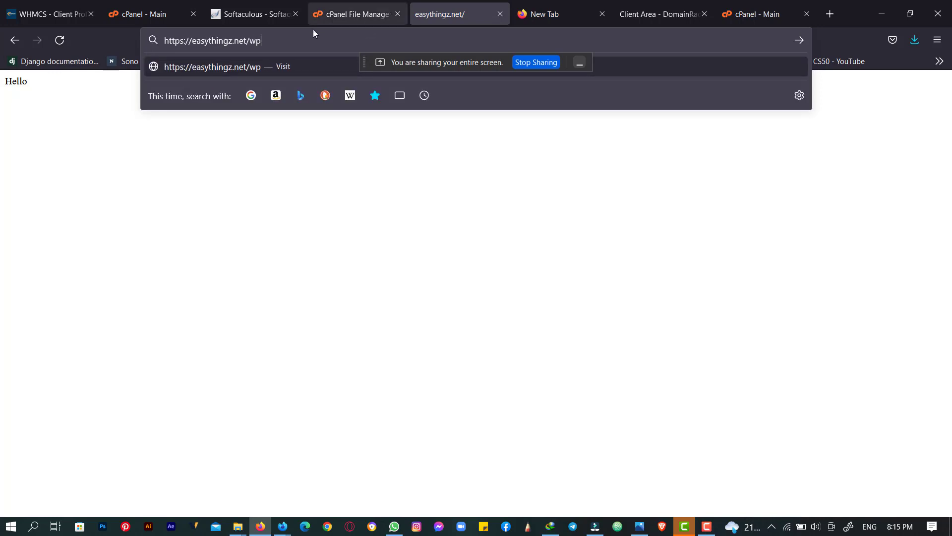
left_click_drag(278, 48, 249, 33)
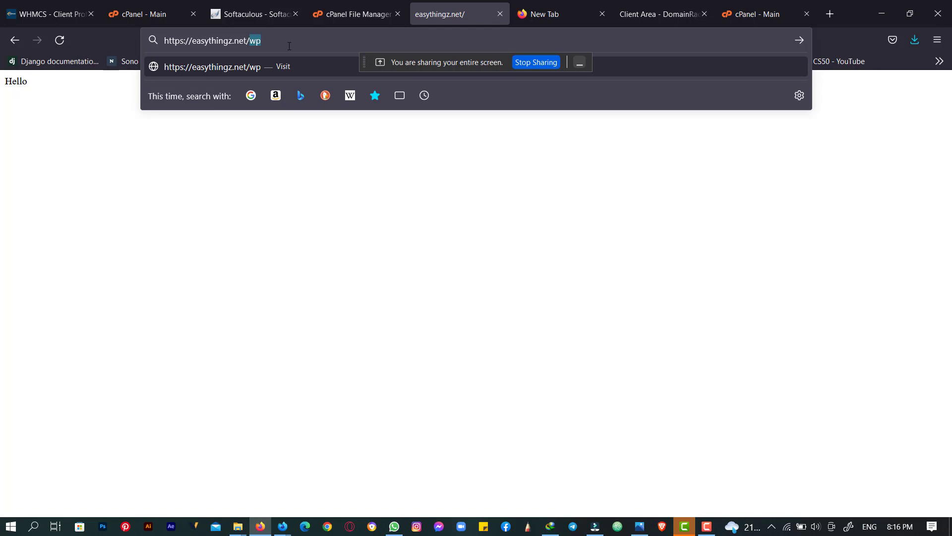
key("BackSpace")
key("BackSpace")
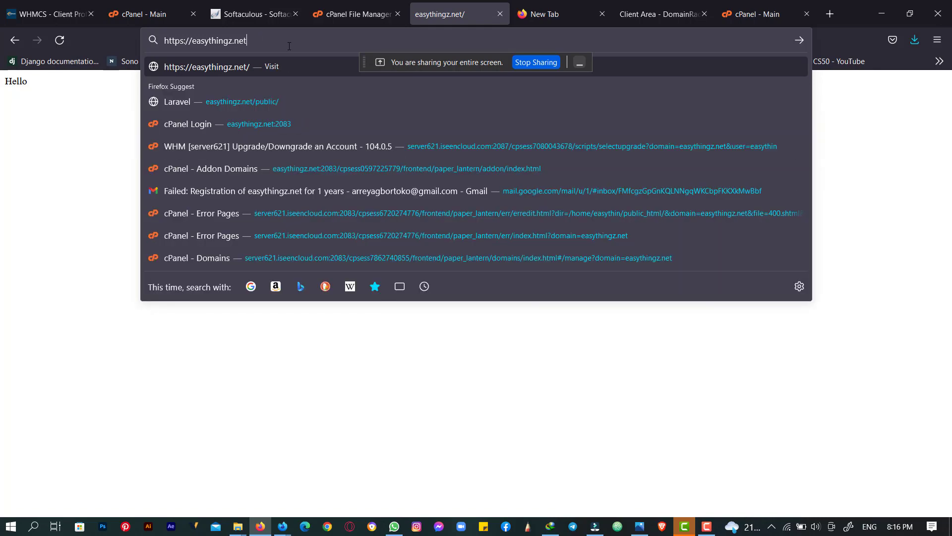
left_click(253, 14)
left_click(527, 150)
left_click_drag(526, 150, 444, 143)
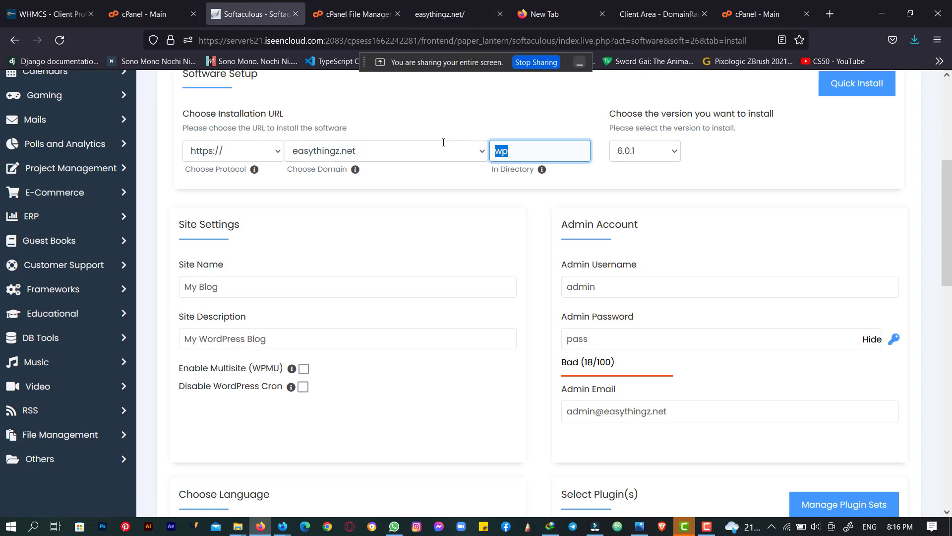
key("BackSpace")
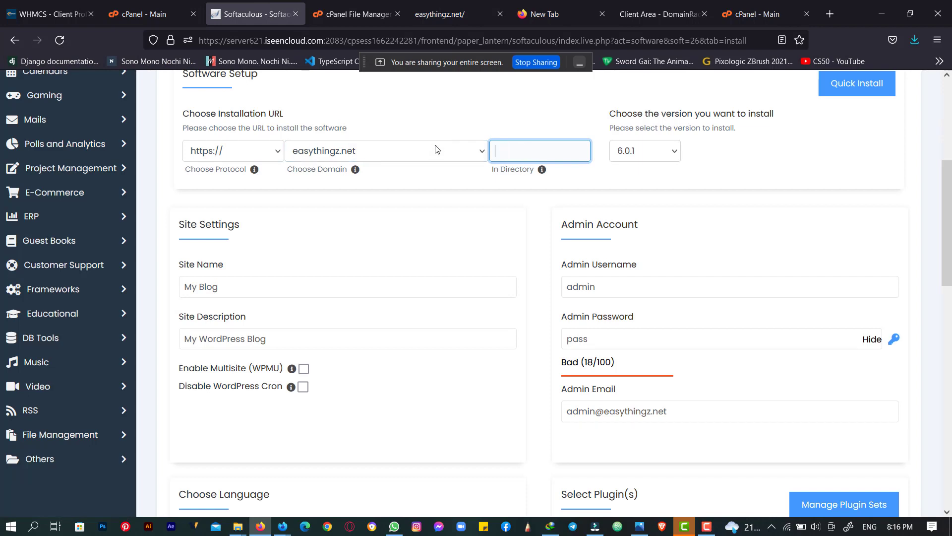
left_click(320, 209)
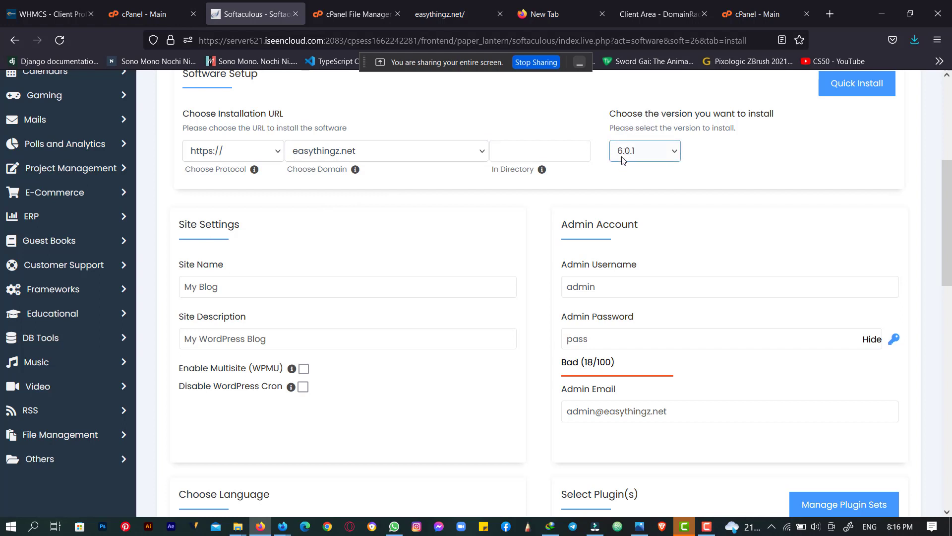
scroll(595, 160, "down", 3)
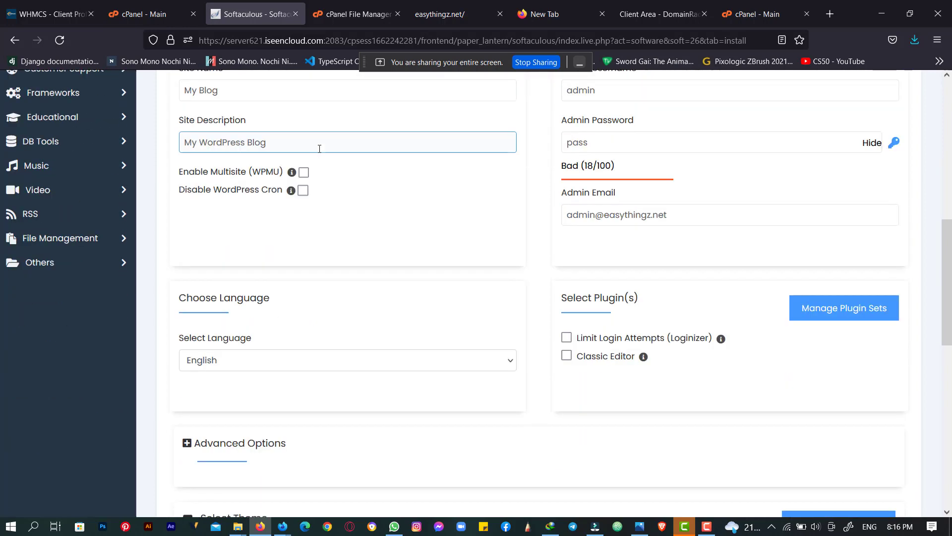
- Set the site name to 'EasyBlog' and the description to 'Test Blog'
left_click(265, 160)
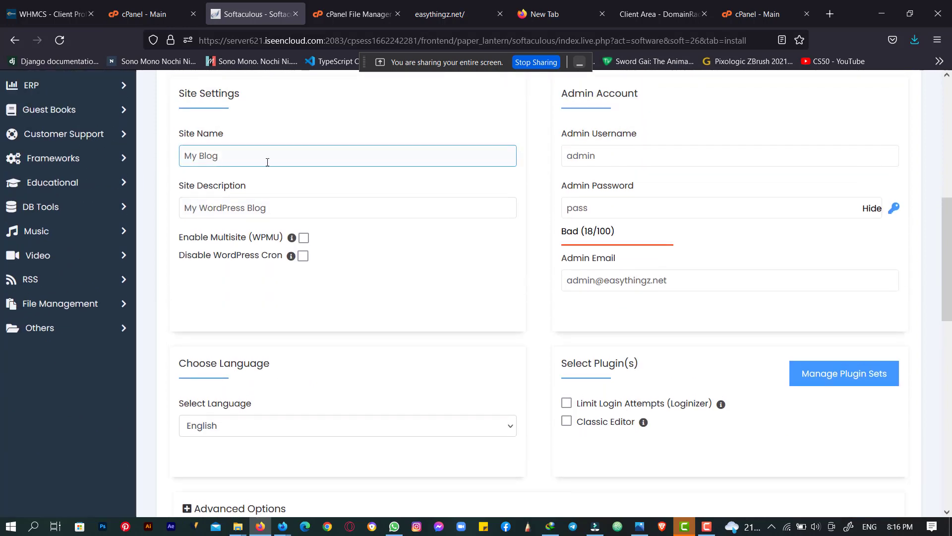
left_click_drag(265, 160, 169, 157)
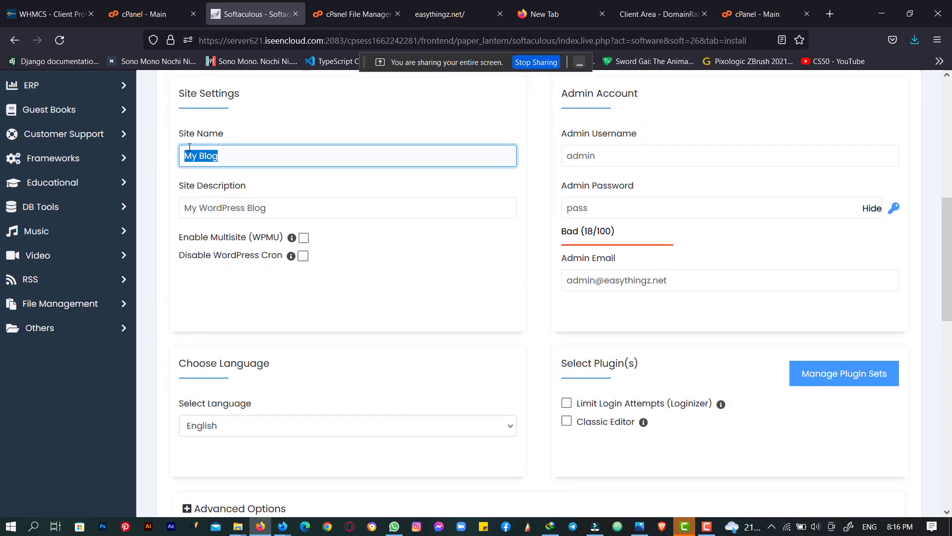
type("EasyBlog")
triple_click(240, 206)
type("T")
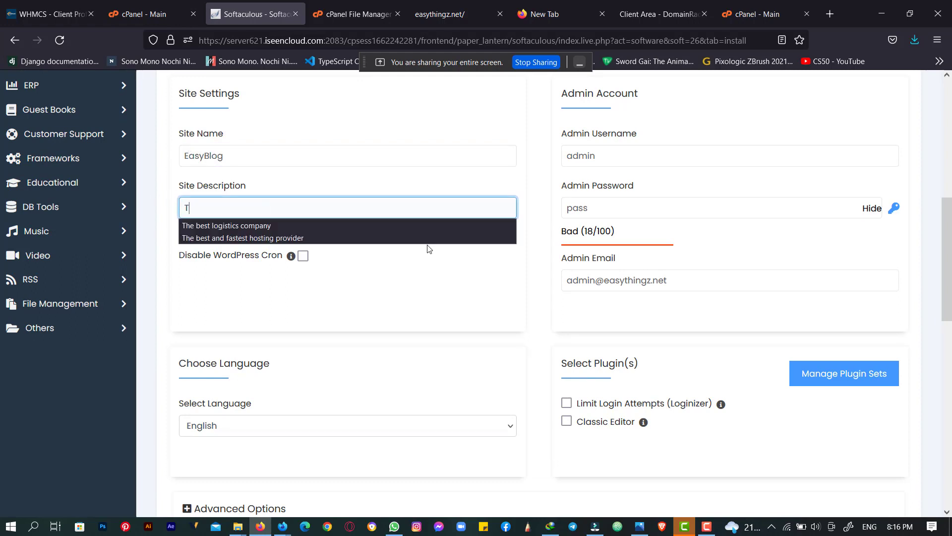
type("est Blog")
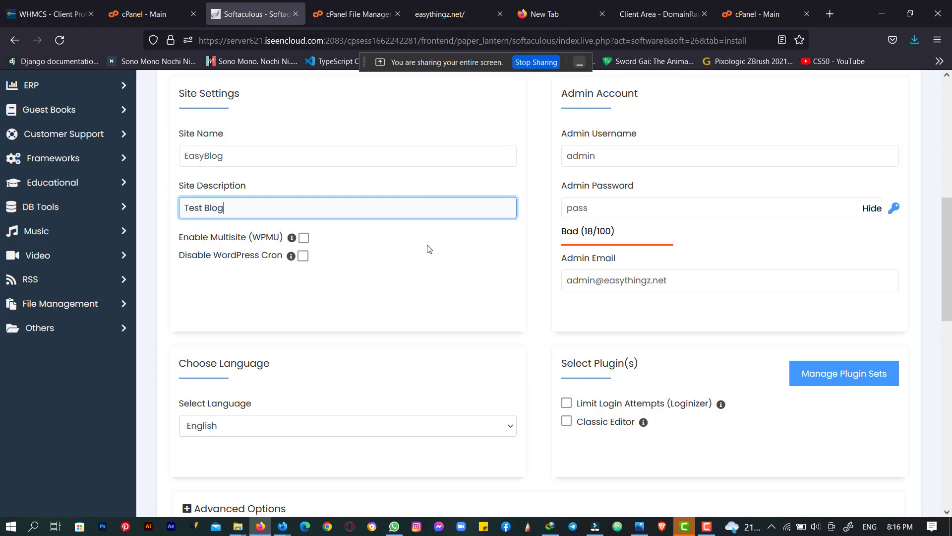
- Select the admin username and retype the admin account password
double_click(631, 148)
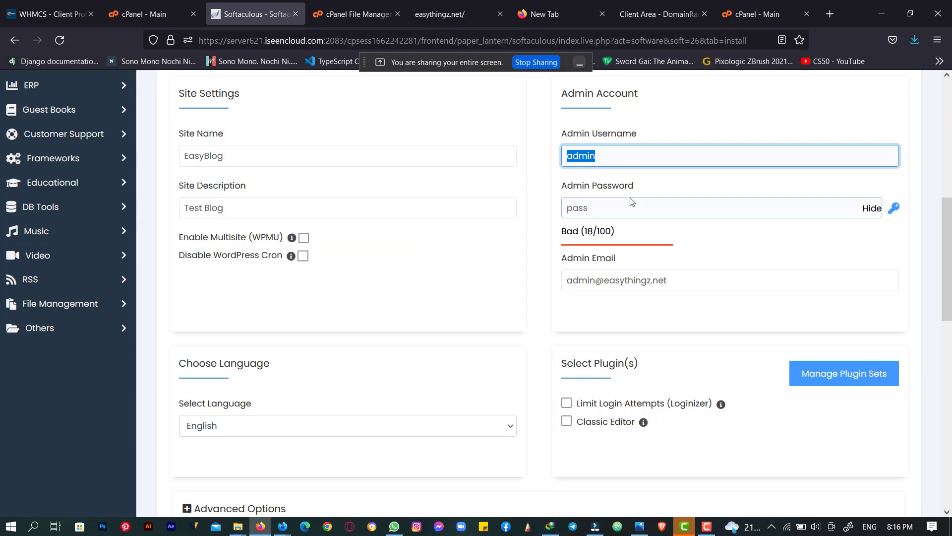
key("Tab")
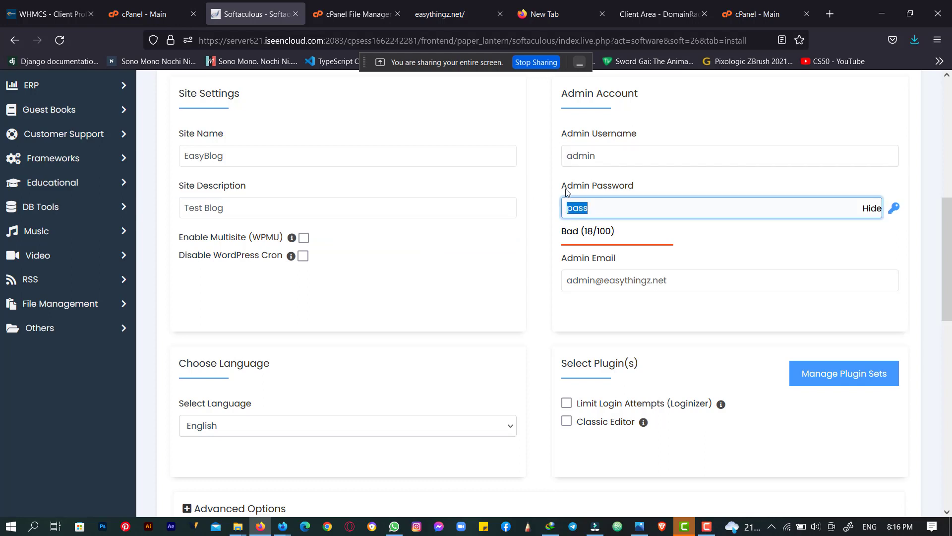
left_click(633, 159)
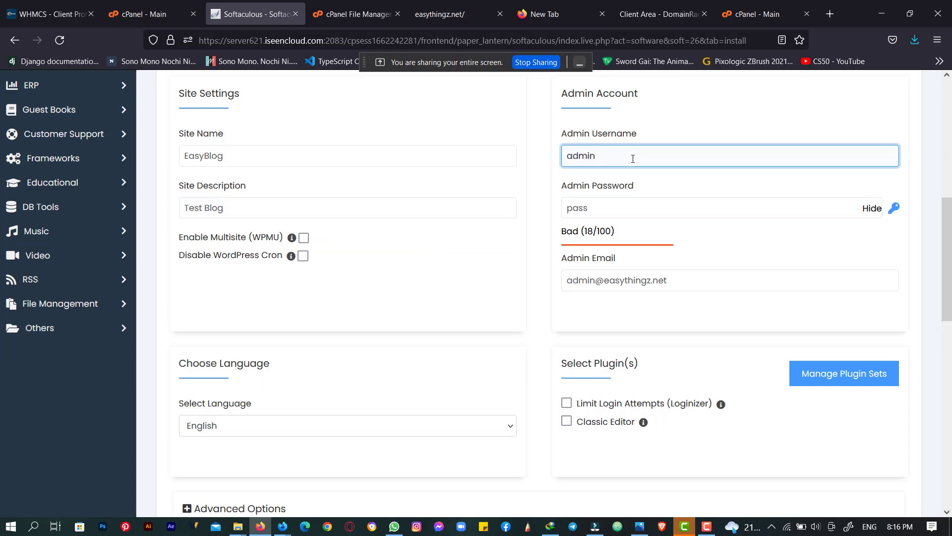
scroll(633, 158, "up", 2)
key("Tab")
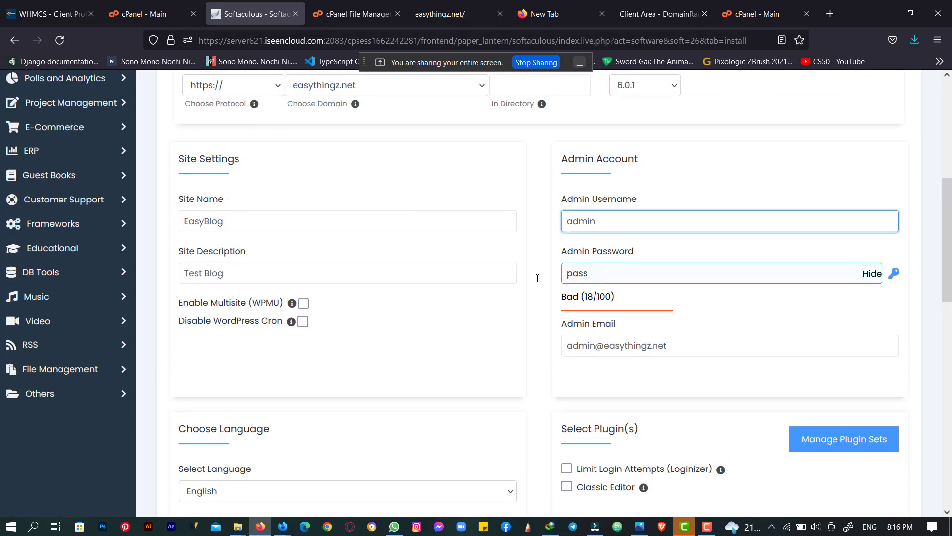
right_click(536, 278)
type("admin")
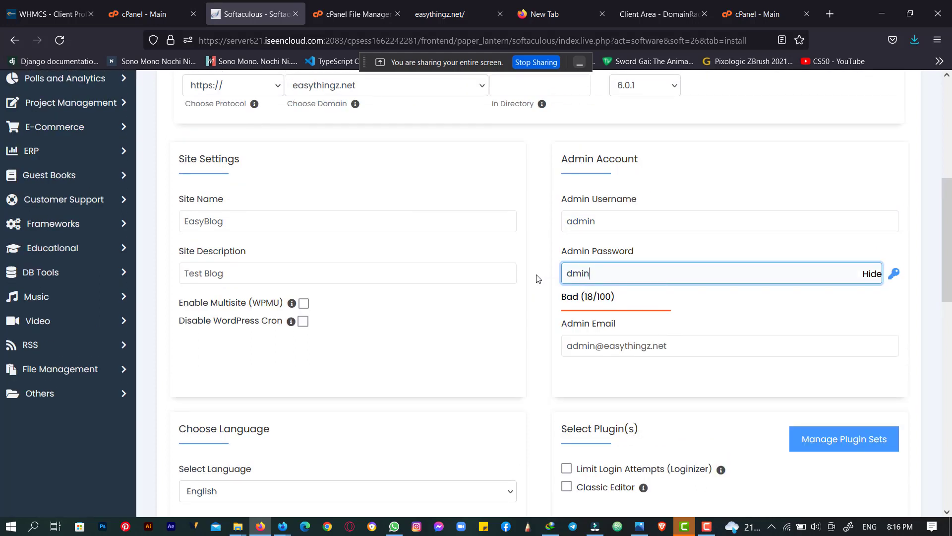
key("ctrl+a")
type("admin")
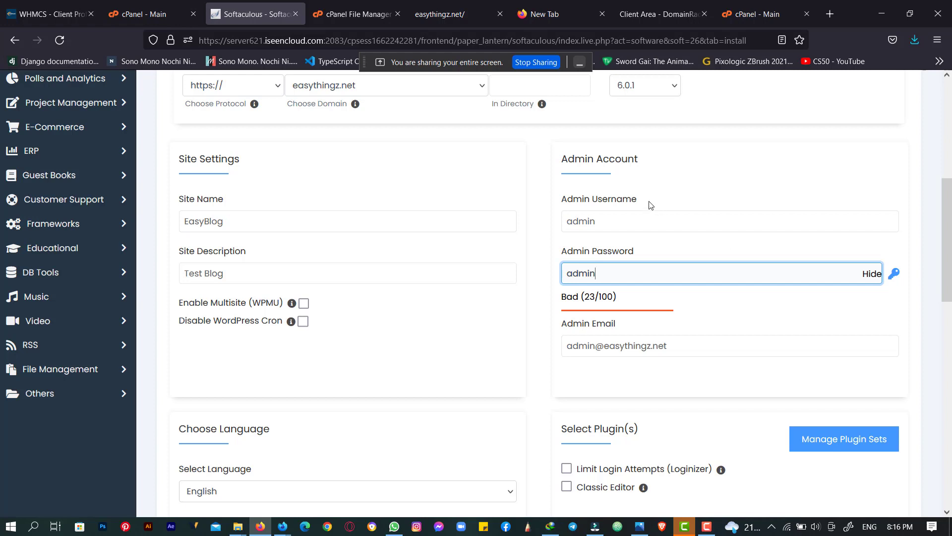
- Review the admin username and password fields
left_click_drag(610, 221, 542, 218)
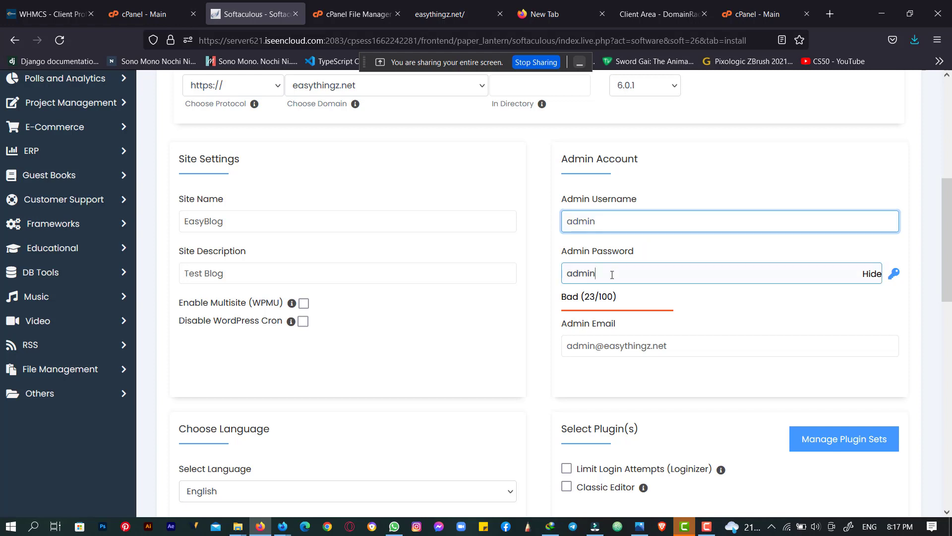
left_click_drag(612, 272, 566, 273)
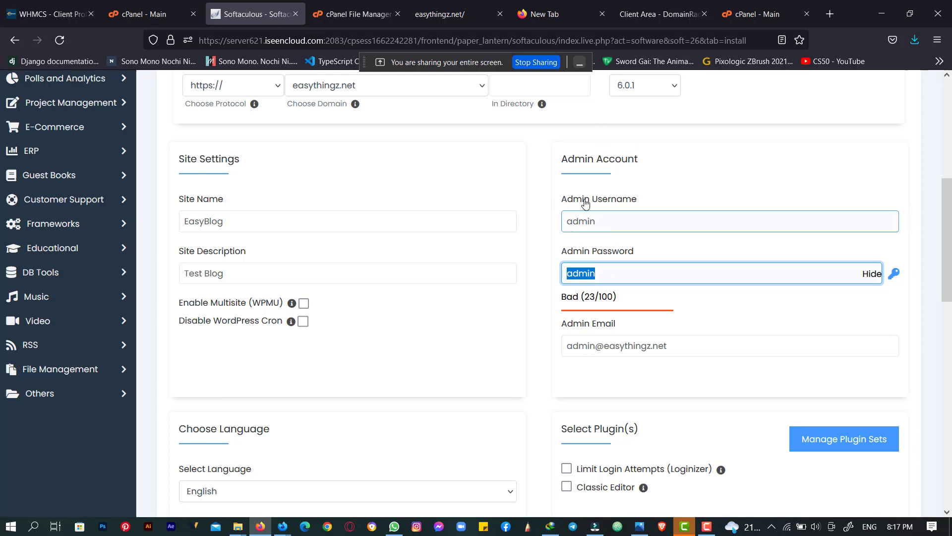
scroll(586, 204, "down", 2)
scroll(588, 205, "up", 1)
left_click_drag(598, 156, 553, 156)
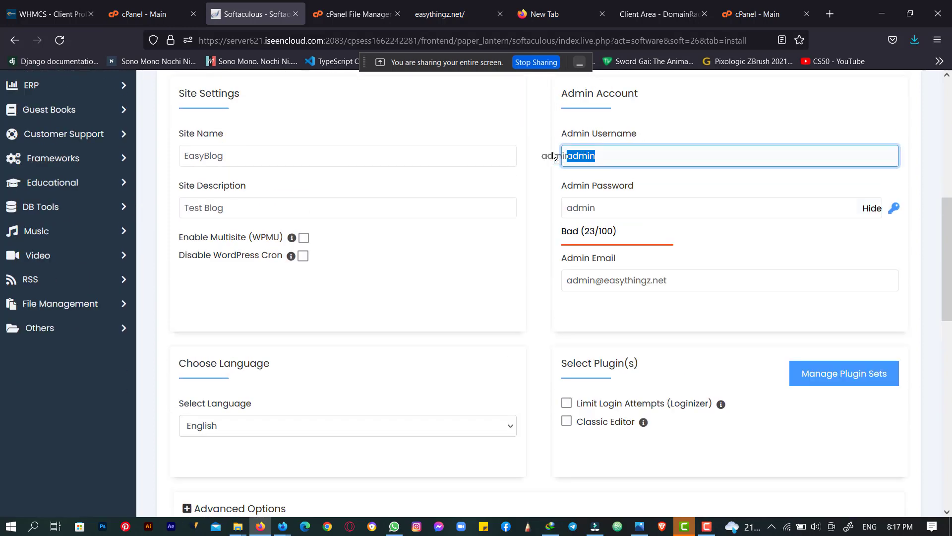
left_click_drag(596, 209, 590, 177)
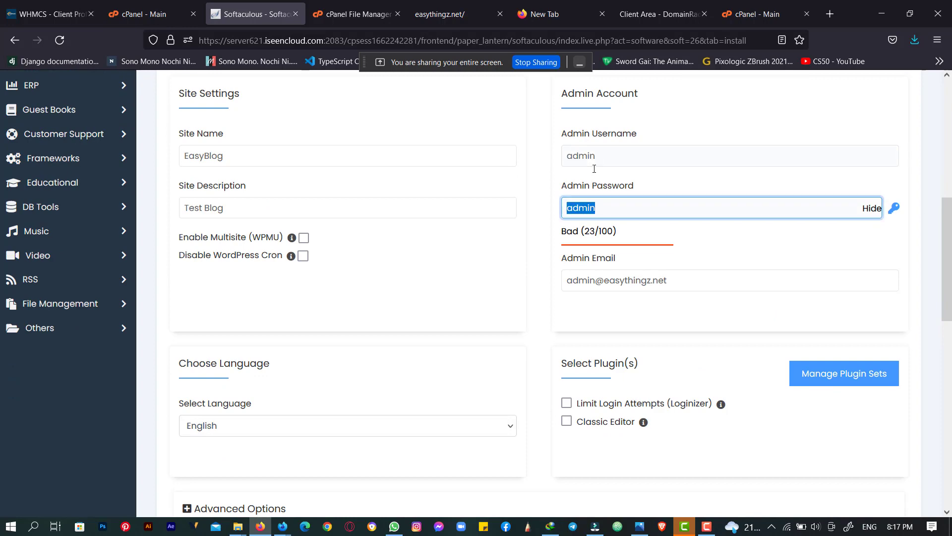
- Scroll to the bottom of the form and launch the WordPress installation
scroll(581, 147, "down", 4)
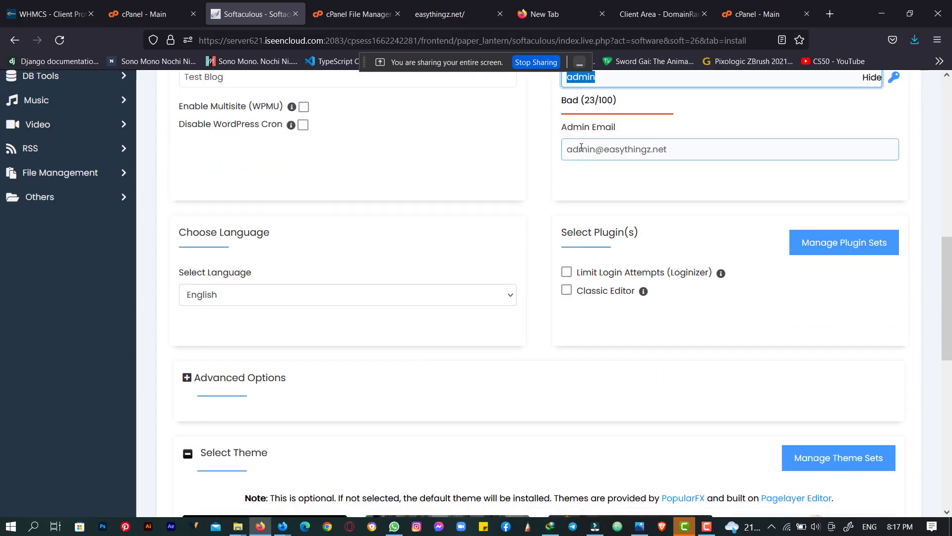
scroll(580, 127, "down", 3)
scroll(579, 128, "down", 3)
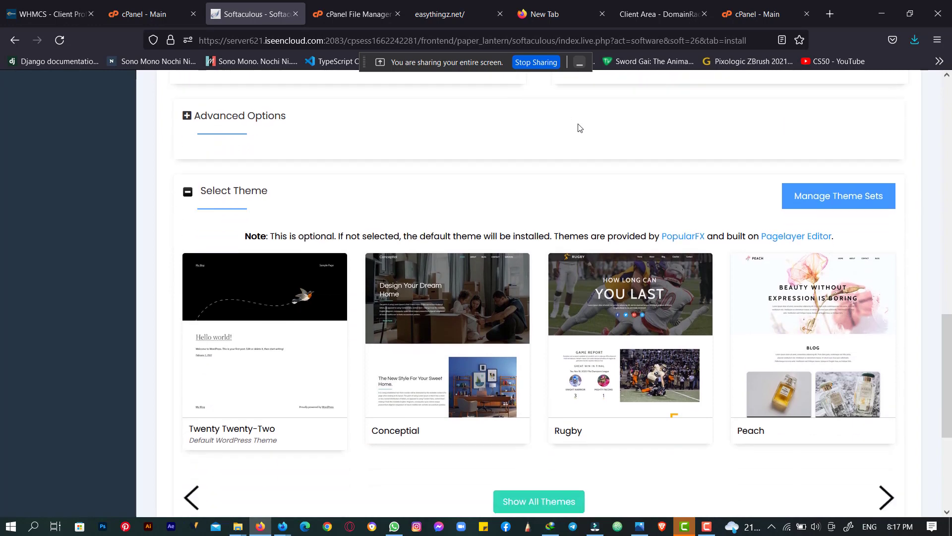
scroll(579, 128, "up", 10)
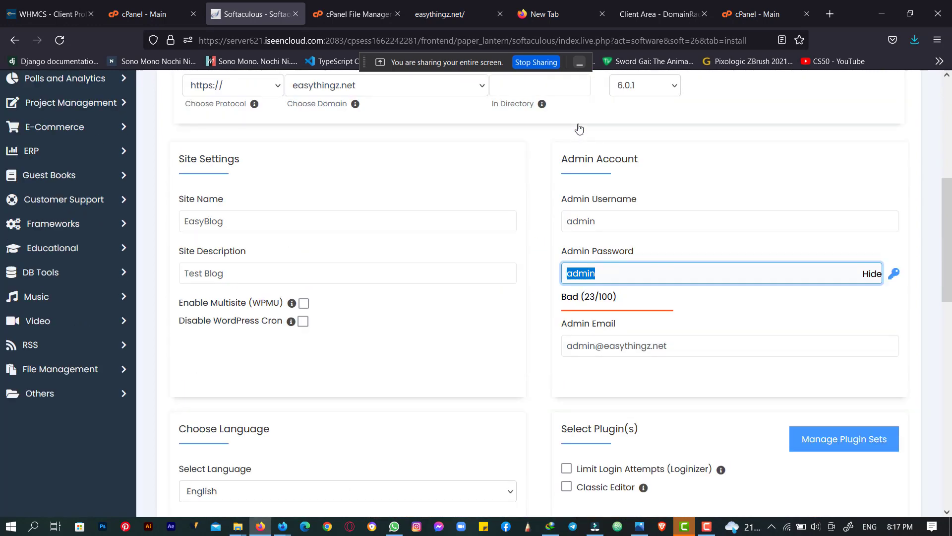
scroll(554, 171, "down", 5)
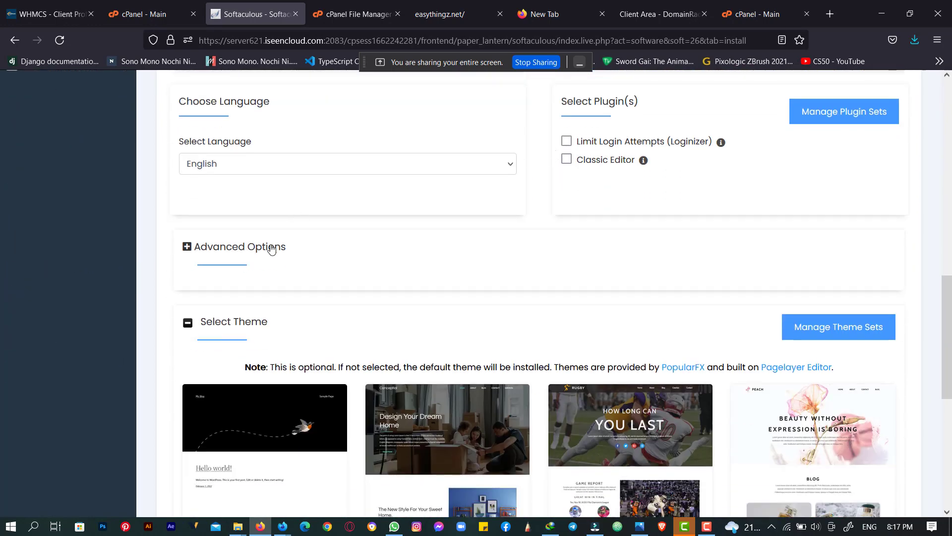
scroll(303, 226, "down", 3)
scroll(300, 226, "down", 3)
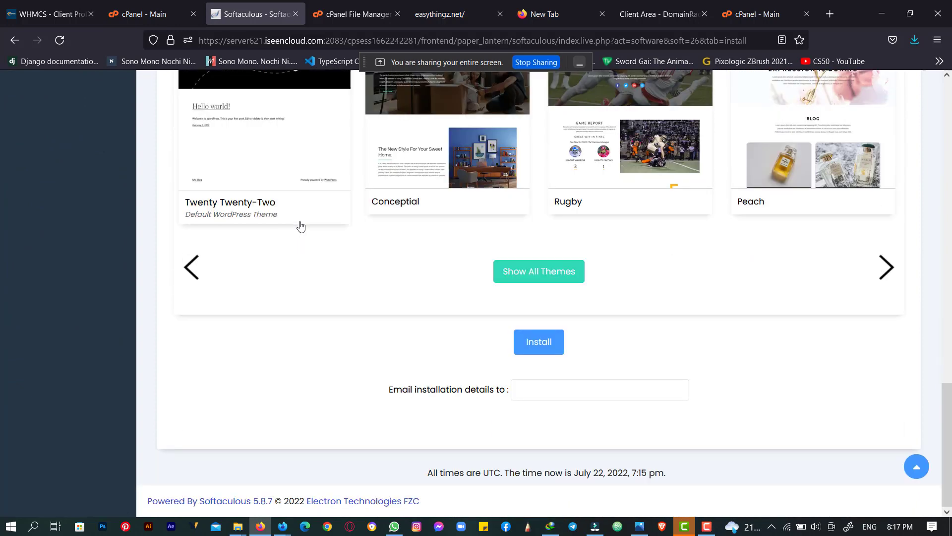
left_click(539, 345)
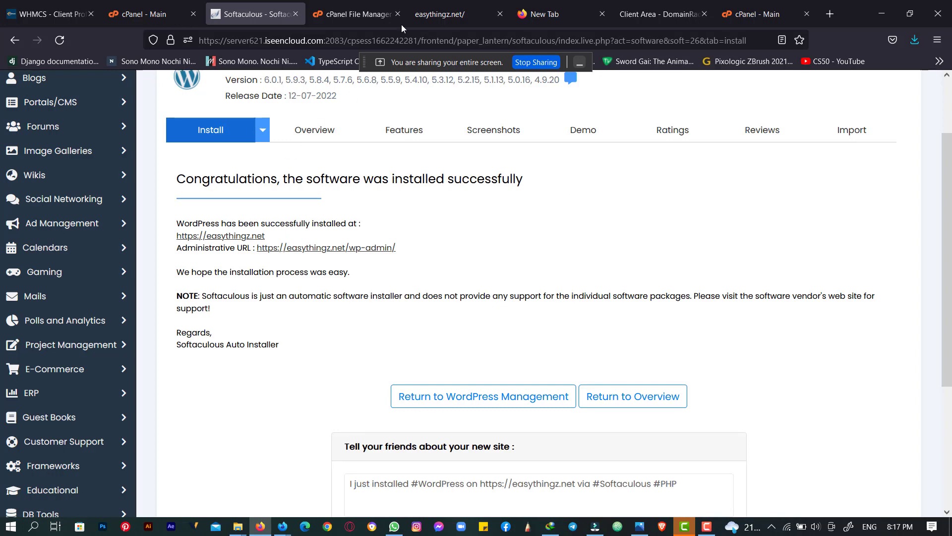
- Reload easythingz.net and scroll through the new EasyBlog page with its Hello world! post
left_click(439, 14)
left_click(253, 39)
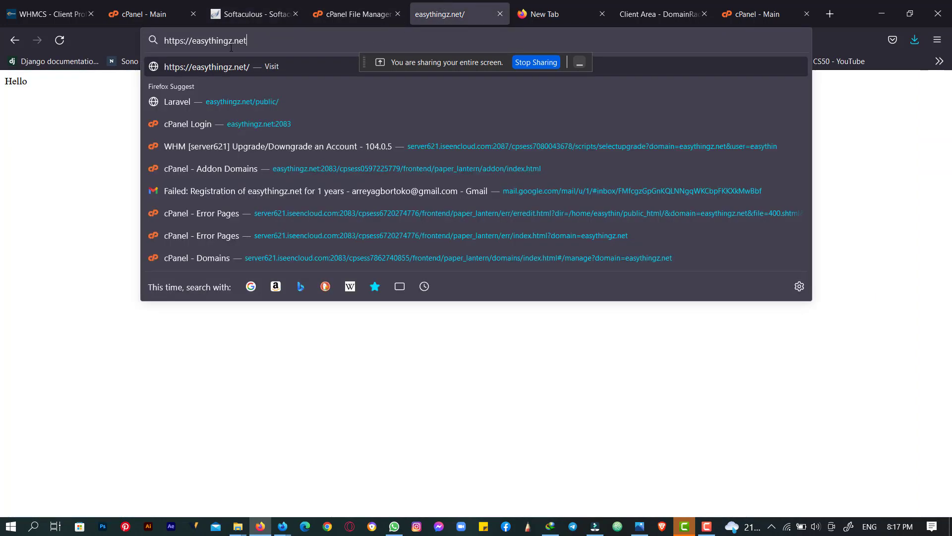
left_click(69, 138)
left_click_drag(38, 88, 3, 83)
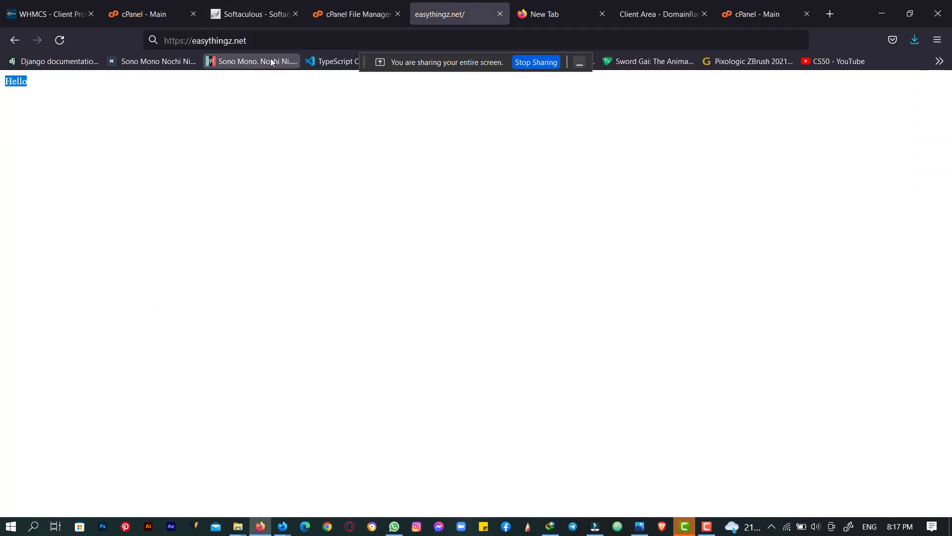
left_click(271, 41)
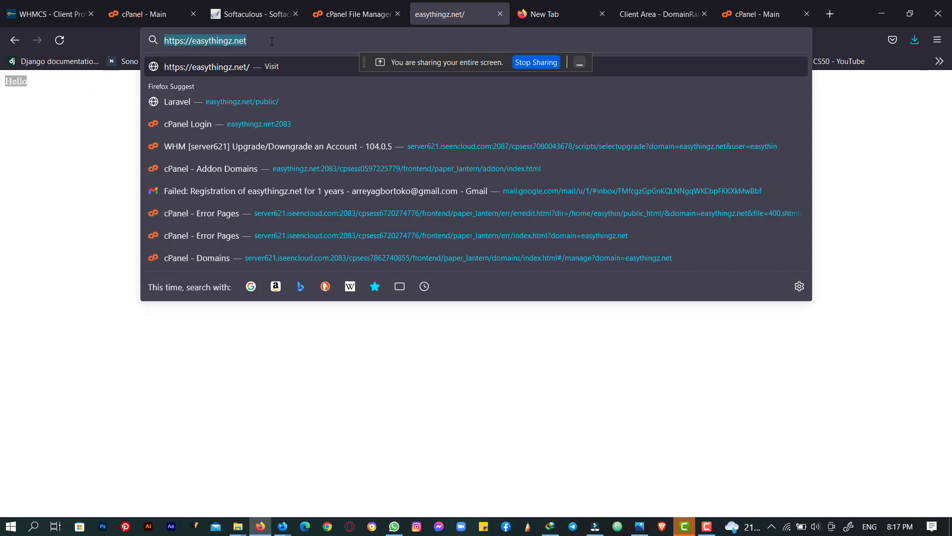
key("Return")
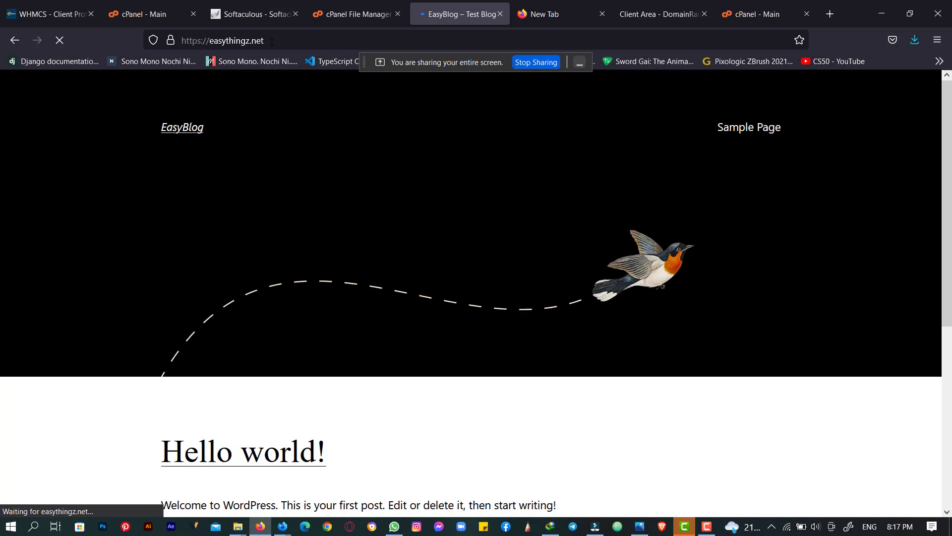
scroll(315, 157, "down", 5)
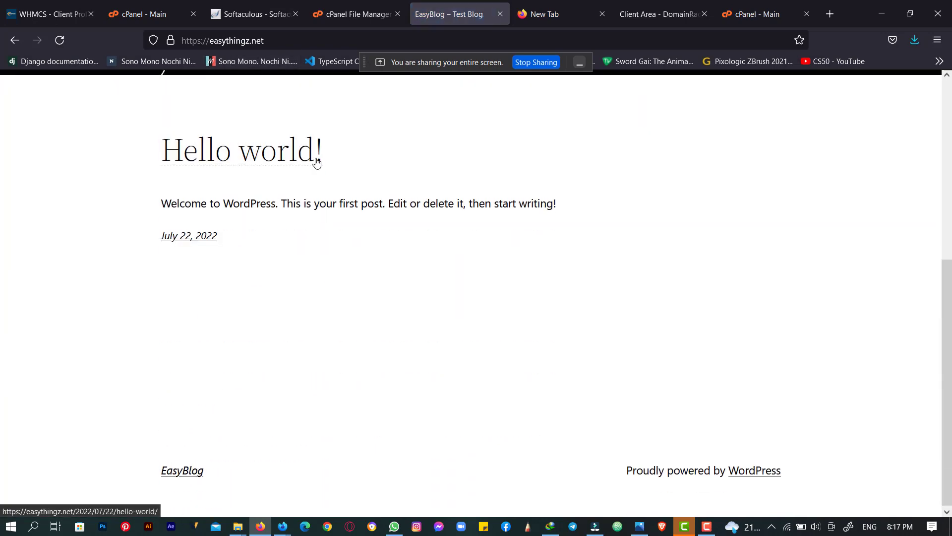
scroll(317, 159, "up", 5)
scroll(317, 159, "down", 5)
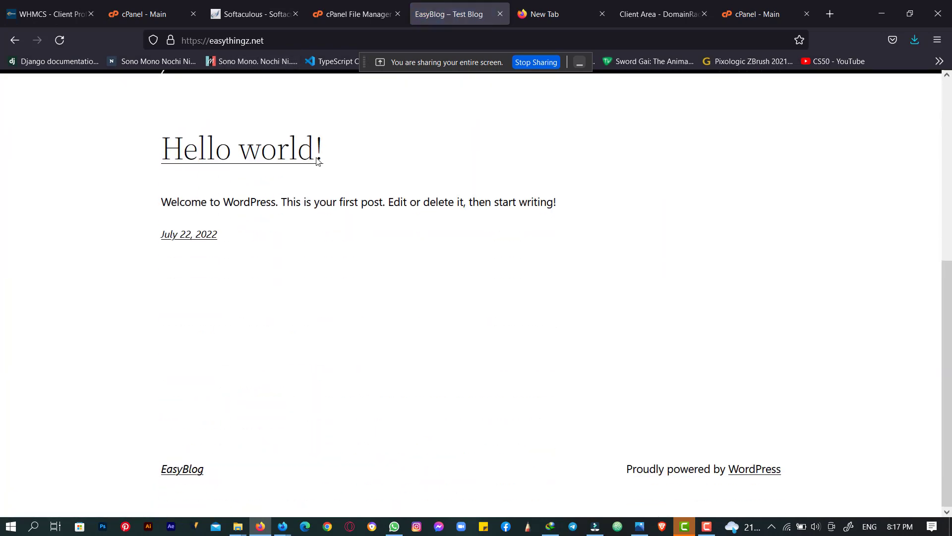
scroll(318, 162, "up", 5)
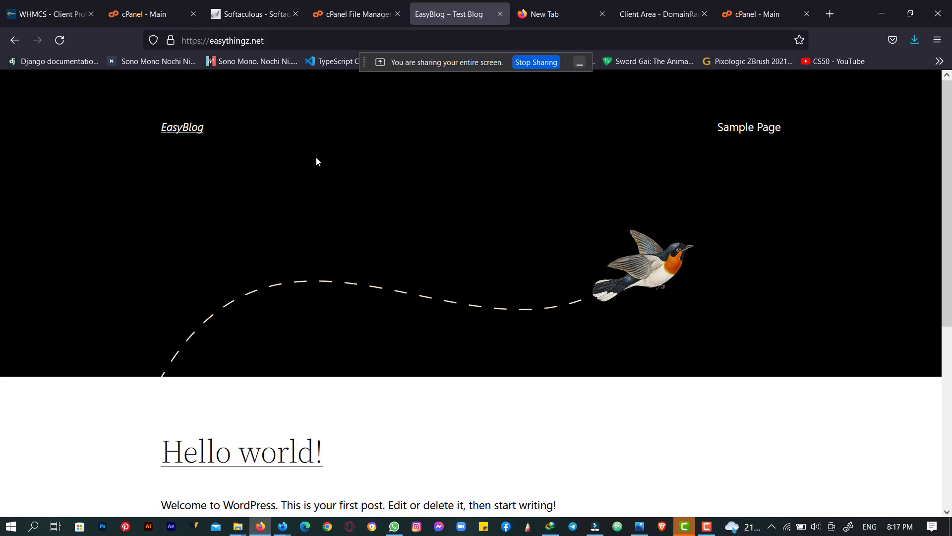
scroll(316, 162, "down", 5)
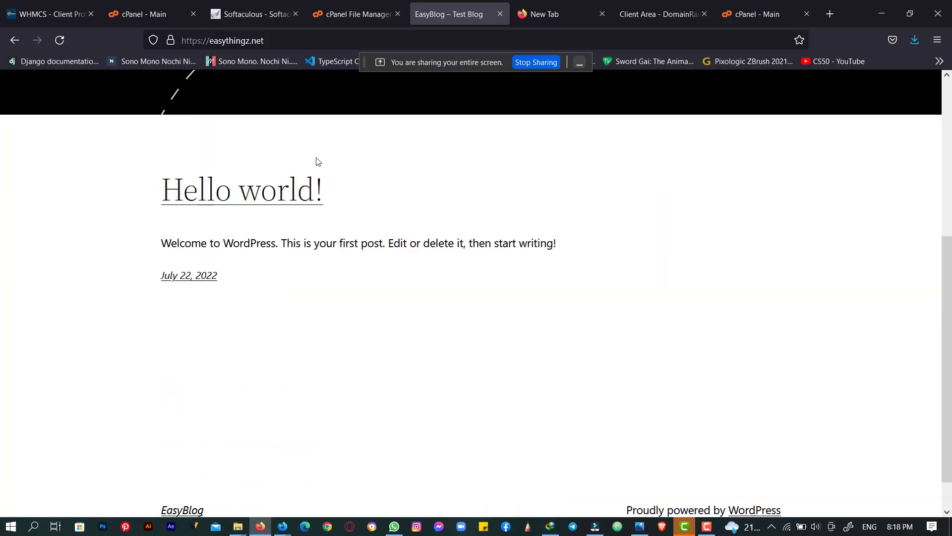
scroll(316, 159, "up", 5)
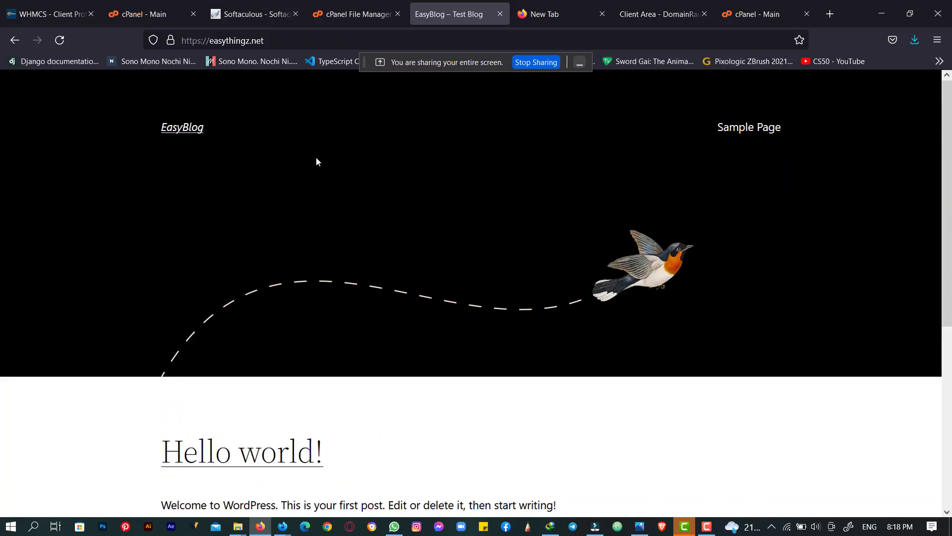
- Reload the public_html listing in File Manager and scroll through the WordPress files
left_click(340, 6)
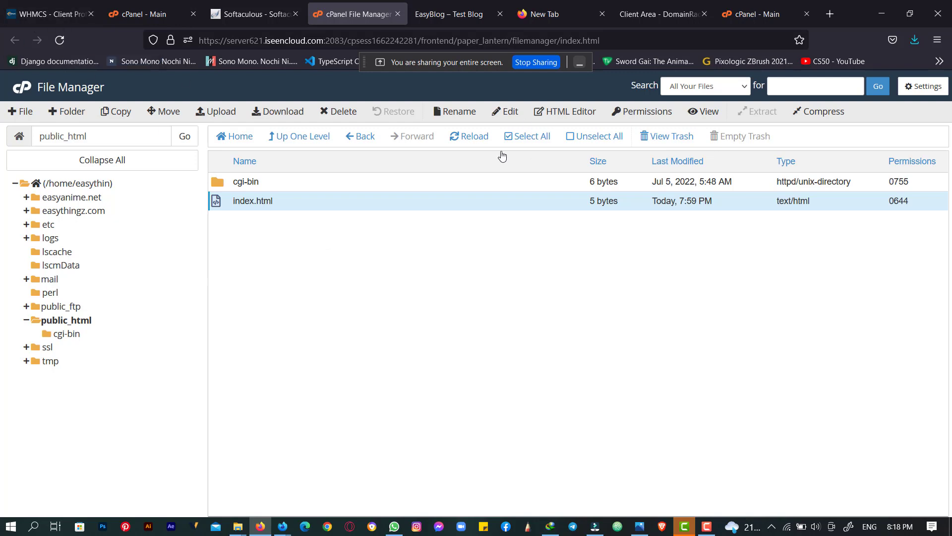
left_click(469, 138)
scroll(340, 333, "down", 3)
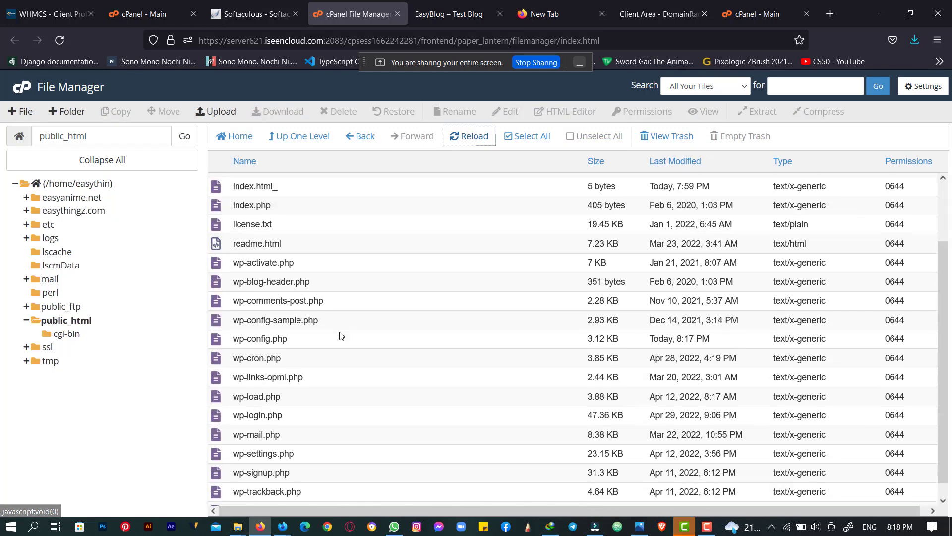
scroll(340, 333, "up", 3)
scroll(340, 334, "down", 3)
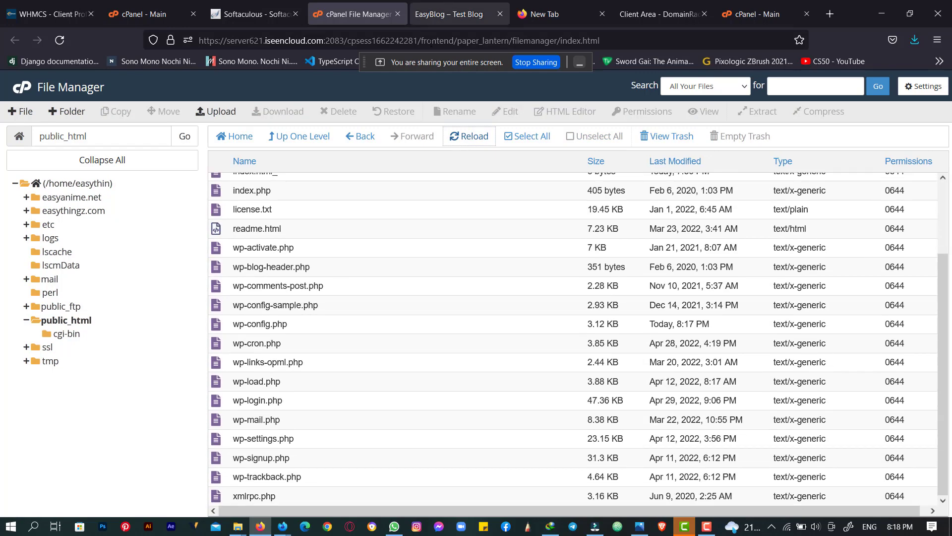
scroll(402, 302, "up", 3)
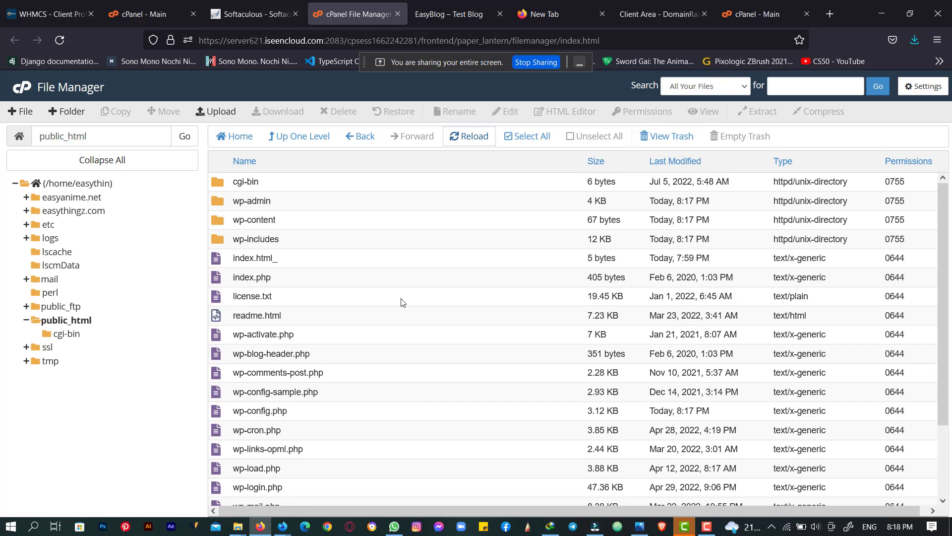
scroll(403, 302, "down", 3)
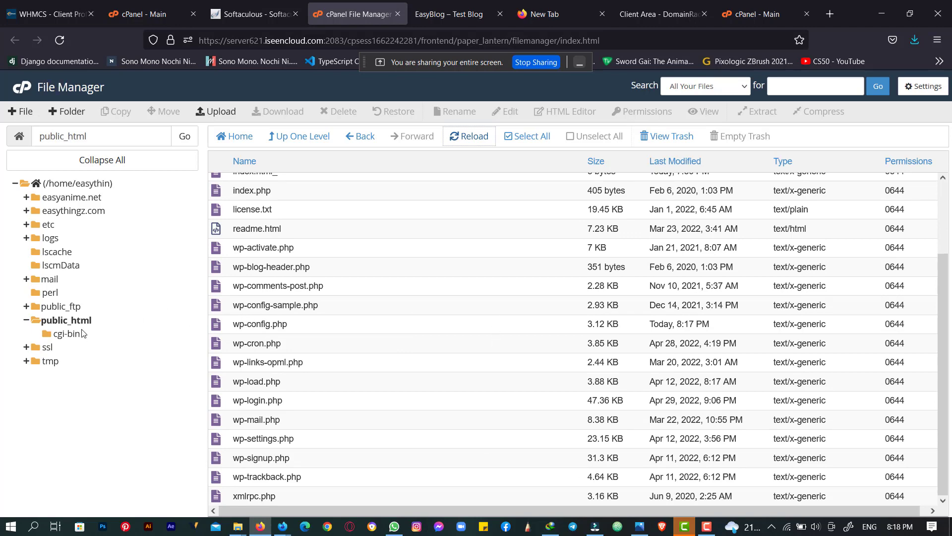
scroll(437, 361, "up", 3)
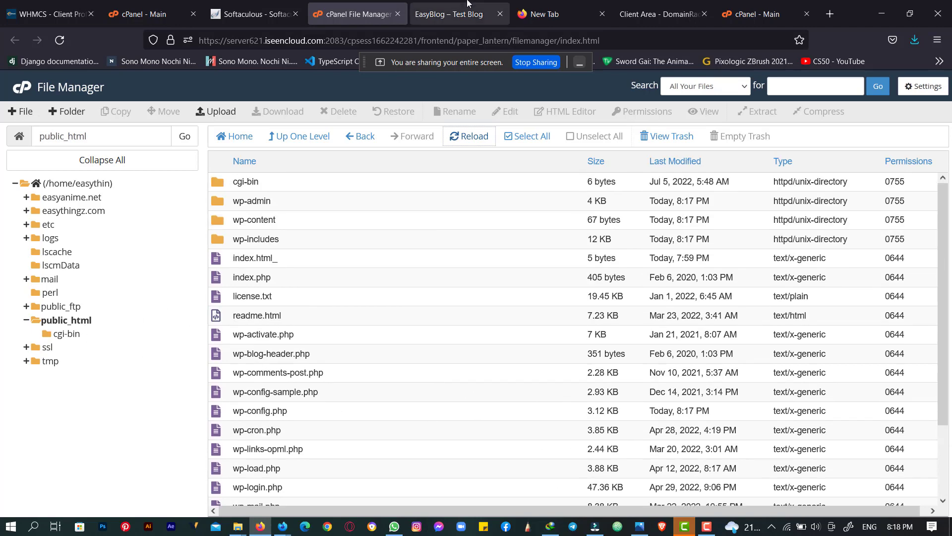
- Compare the EasyBlog site with the file listing, then return to the Softaculous success page
left_click(468, 4)
left_click(386, 3)
left_click(444, 4)
scroll(376, 305, "down", 5)
scroll(376, 311, "up", 5)
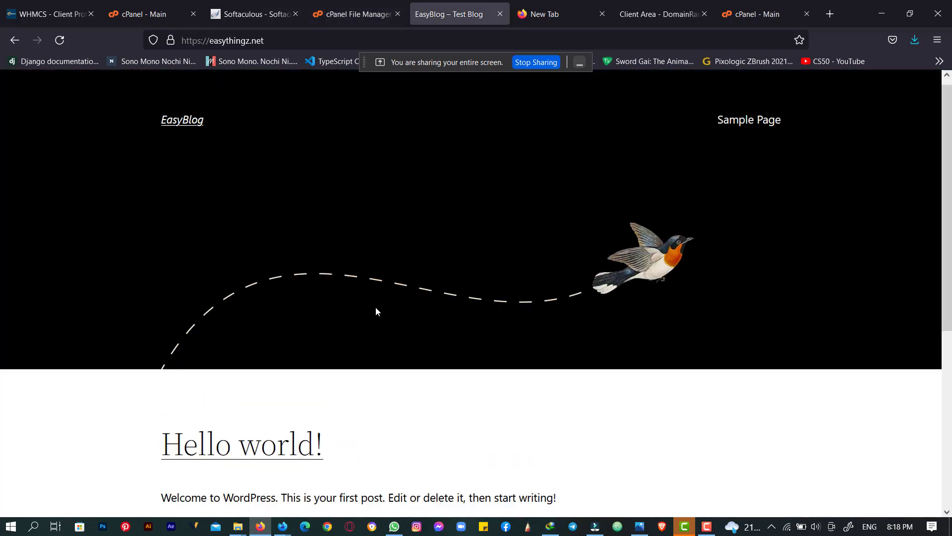
left_click(390, 4)
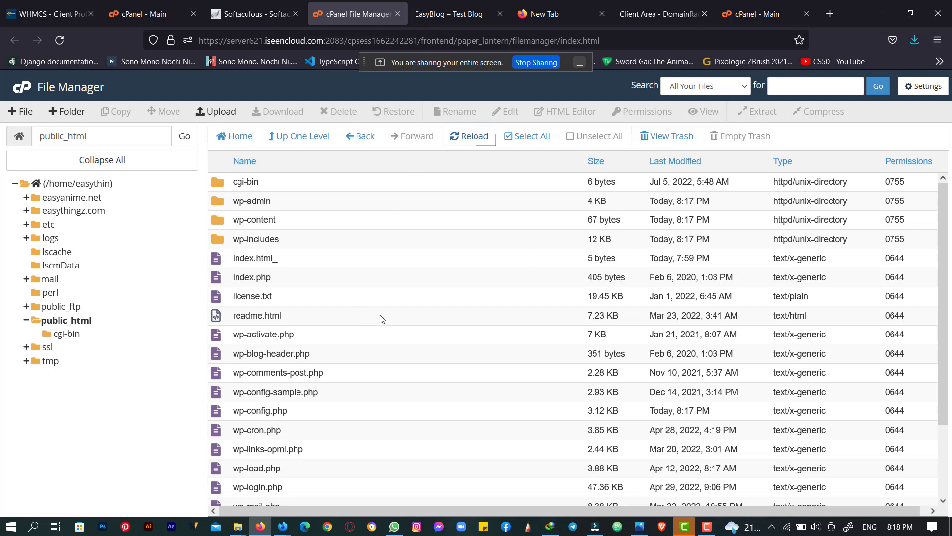
left_click(439, 4)
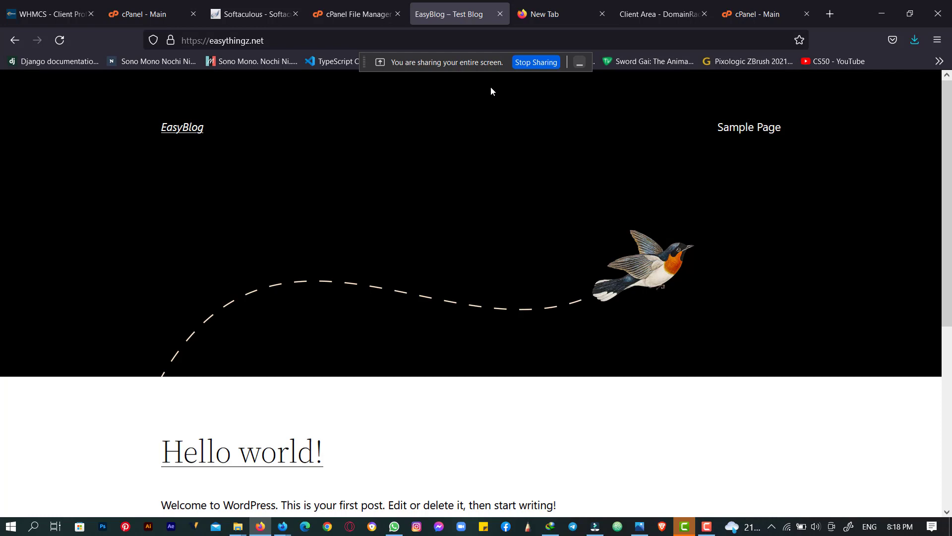
left_click(326, 5)
left_click(253, 14)
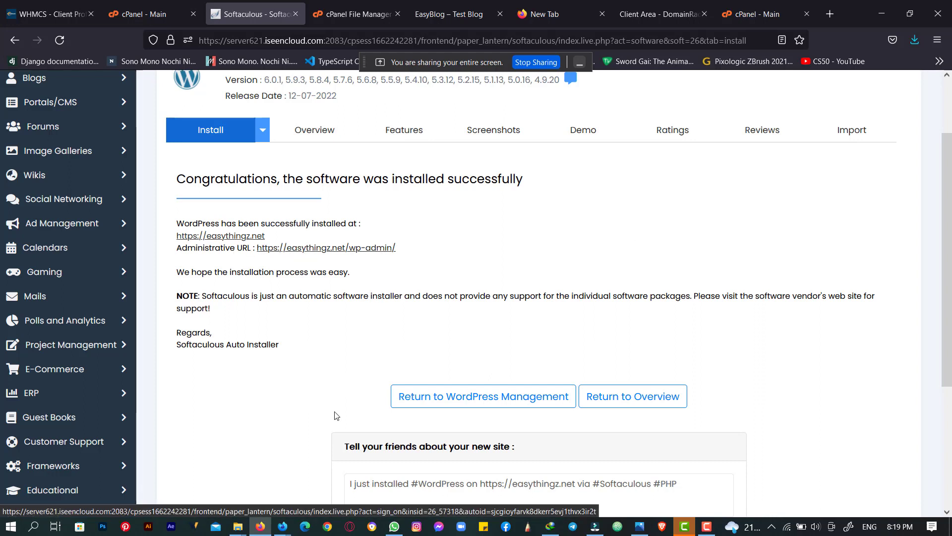
- Minimize the video meeting window and bring the Softaculous success page back
left_click(282, 526)
left_click(252, 491)
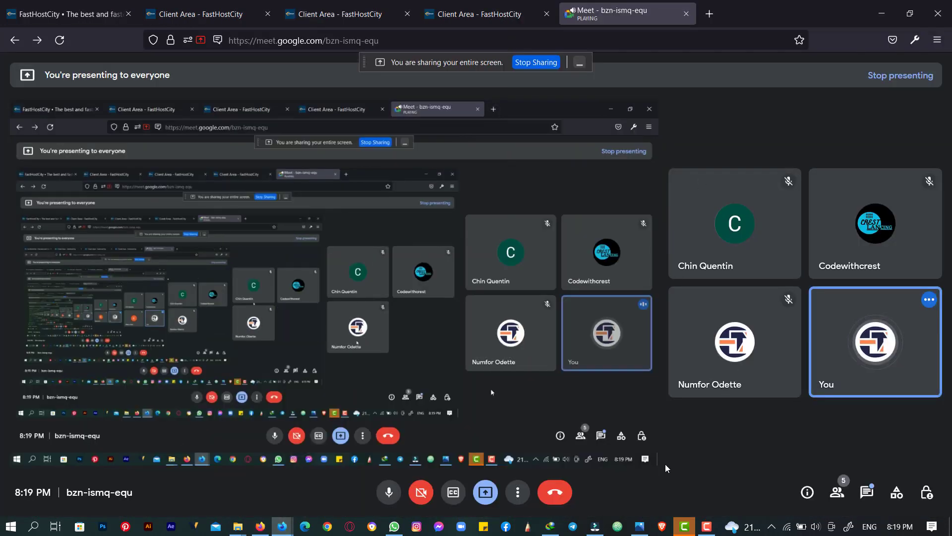
left_click(881, 13)
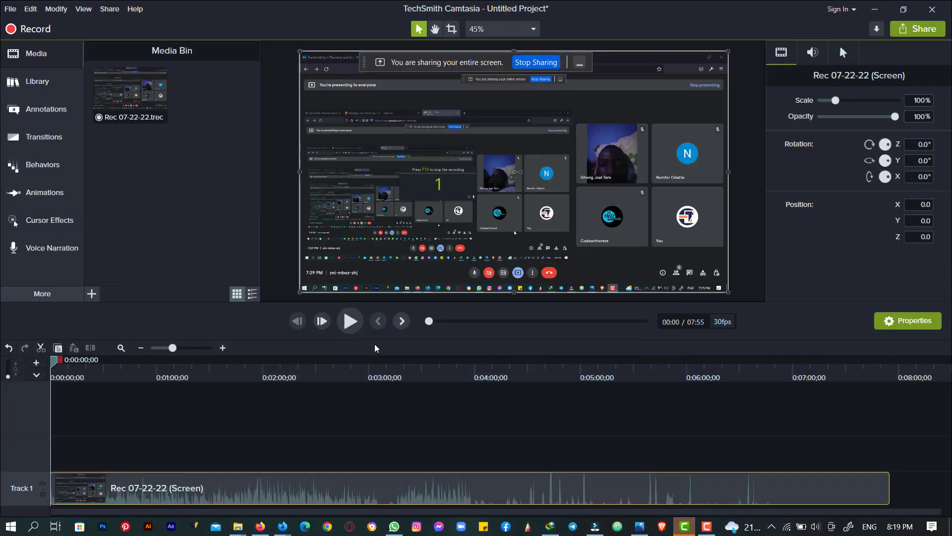
left_click(260, 526)
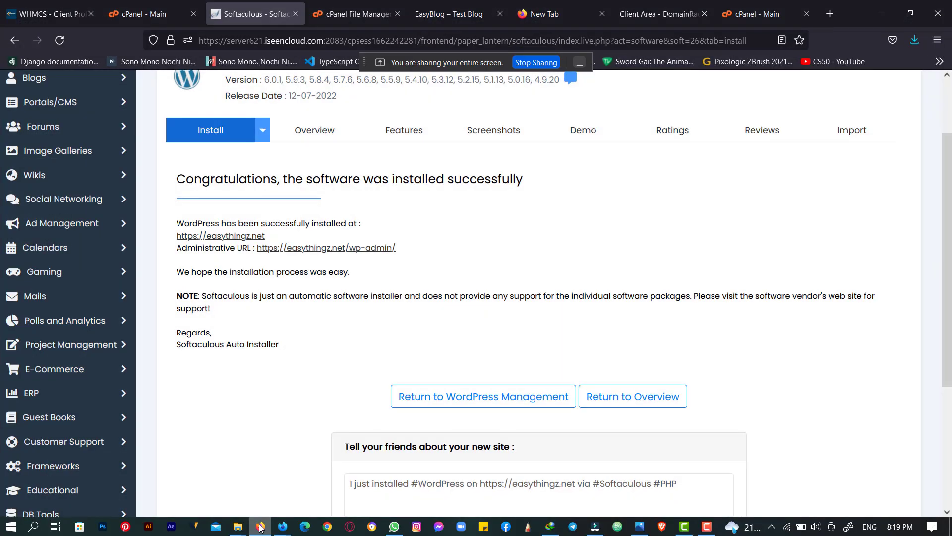
left_click(707, 527)
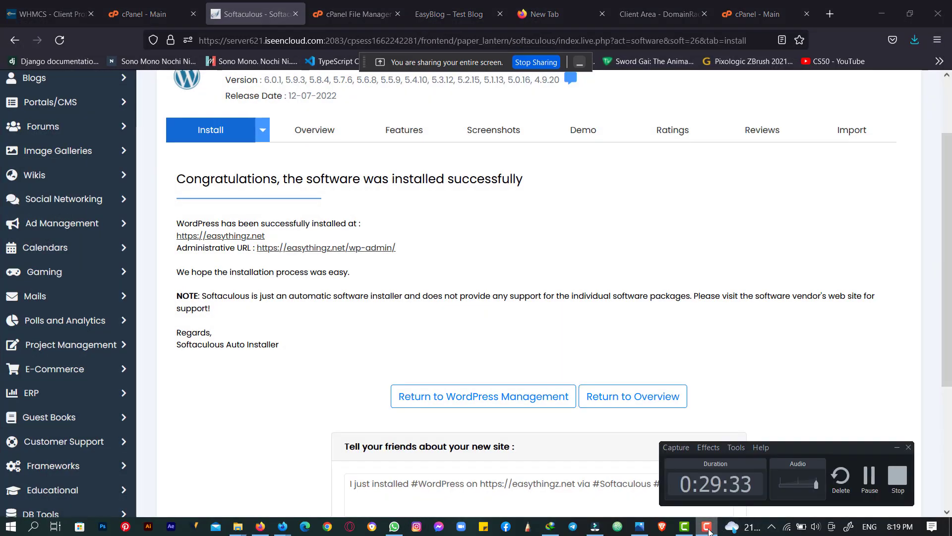
left_click(708, 527)
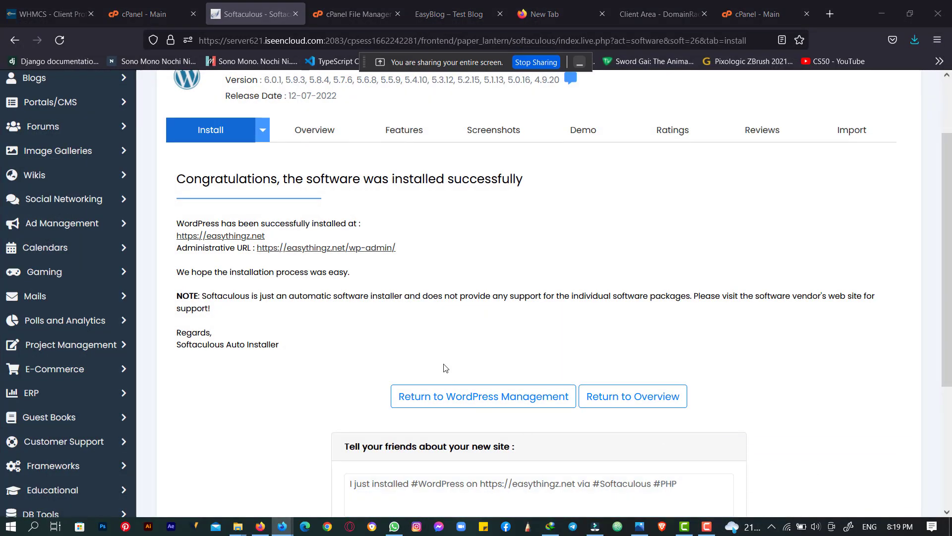
right_click(356, 249)
left_click(390, 259)
left_click(324, 23)
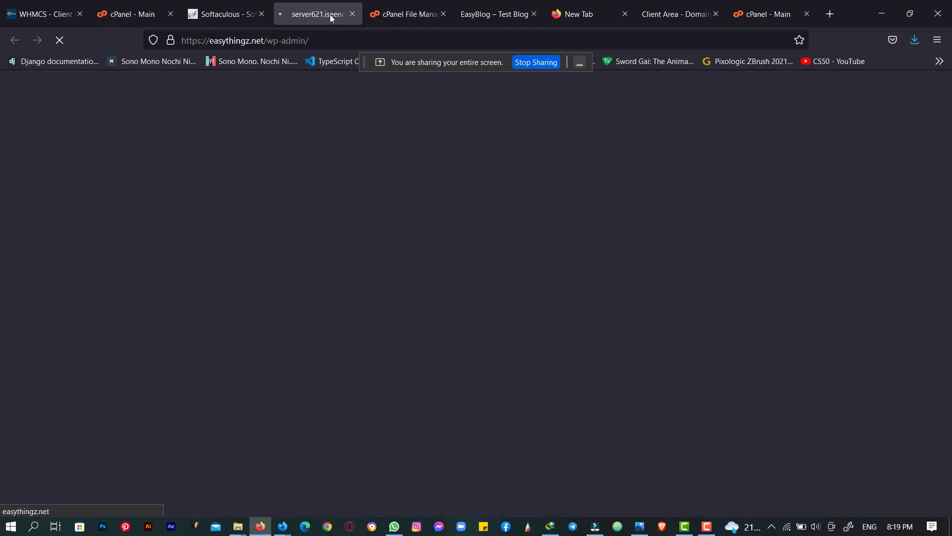
- Move the admin tab beside the blog tab, then return to the Softaculous installation success tab
left_click_drag(331, 19, 465, 18)
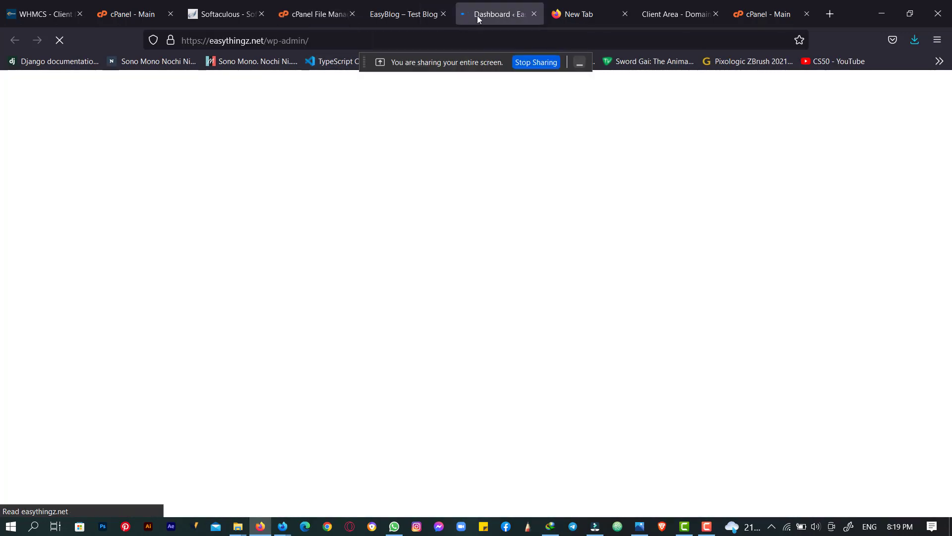
scroll(328, 202, "down", 5)
scroll(328, 201, "up", 5)
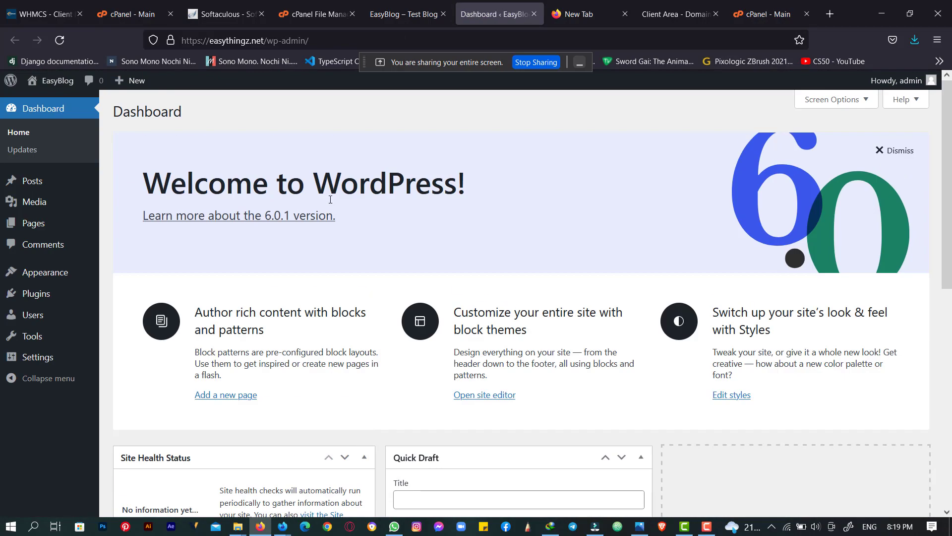
scroll(330, 199, "down", 5)
scroll(330, 200, "up", 5)
scroll(331, 200, "down", 5)
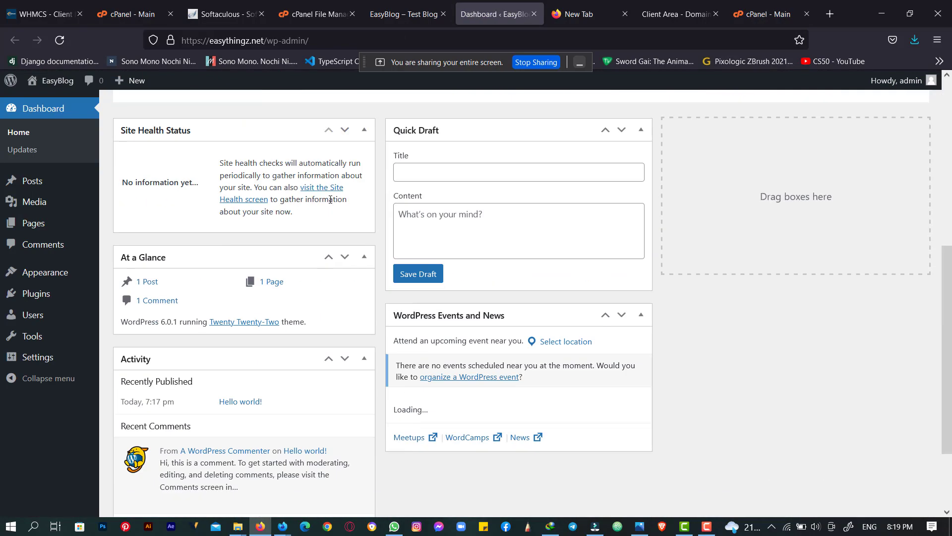
scroll(330, 199, "up", 5)
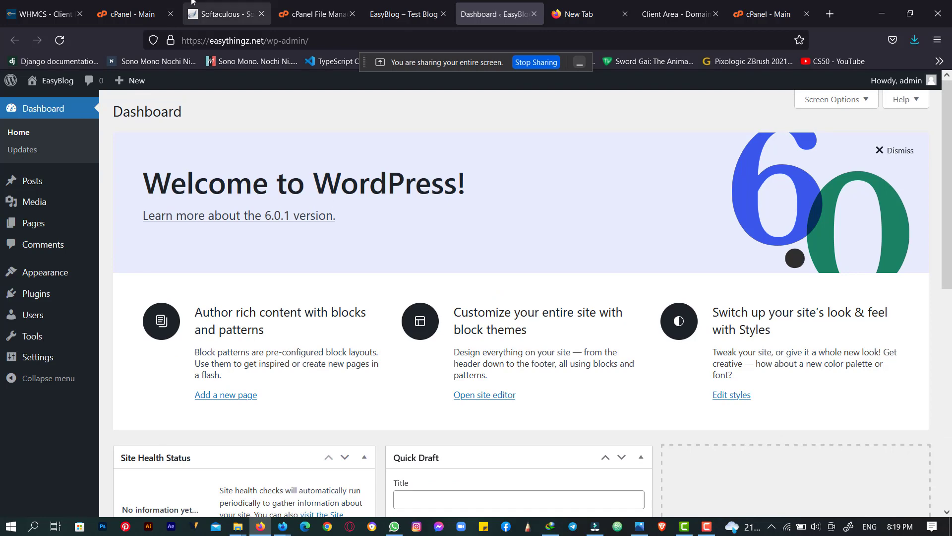
left_click(218, 6)
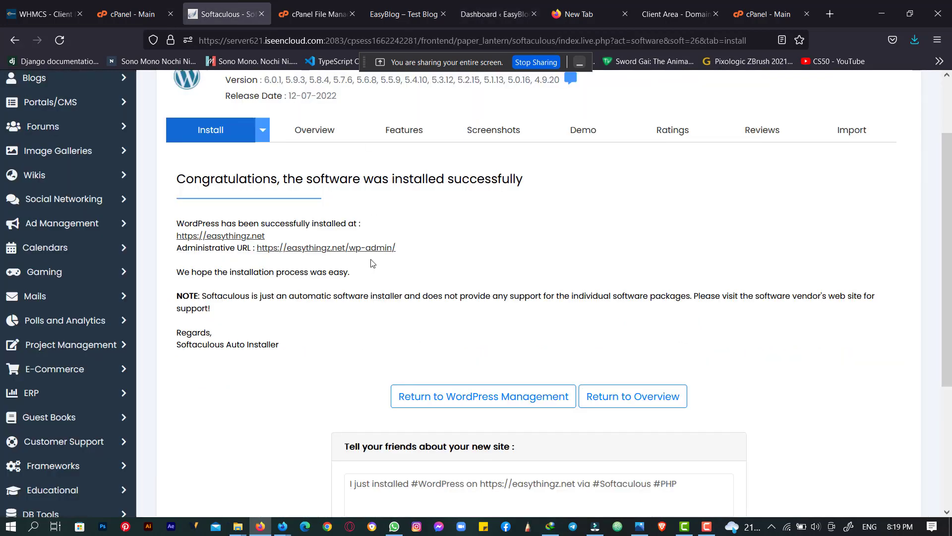
- Check the WordPress dashboard and File Manager tabs, then return to the installation success page
scroll(375, 259, "up", 2)
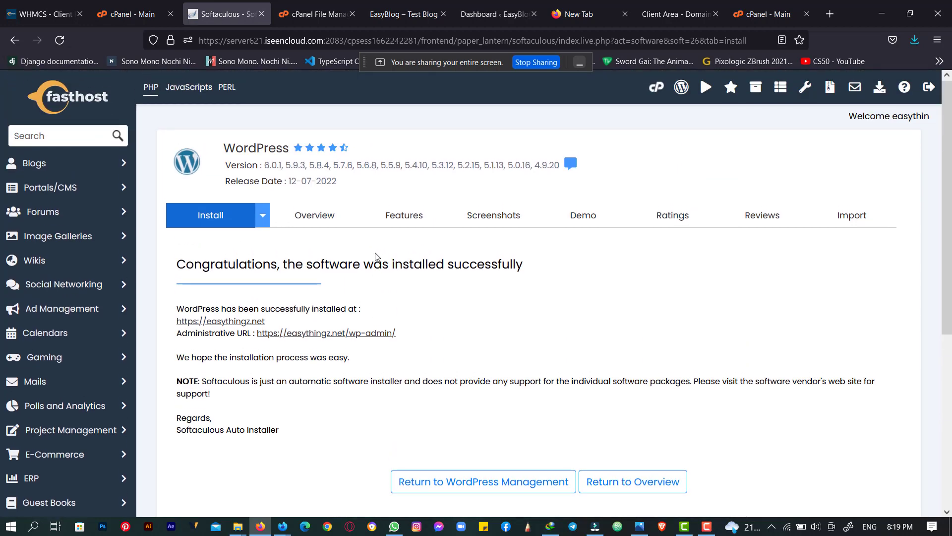
scroll(375, 257, "down", 4)
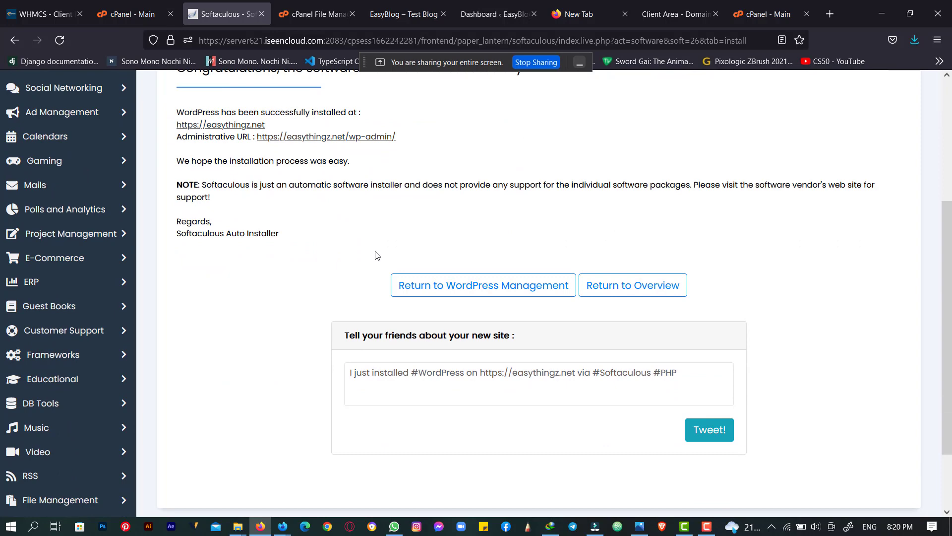
scroll(376, 255, "up", 4)
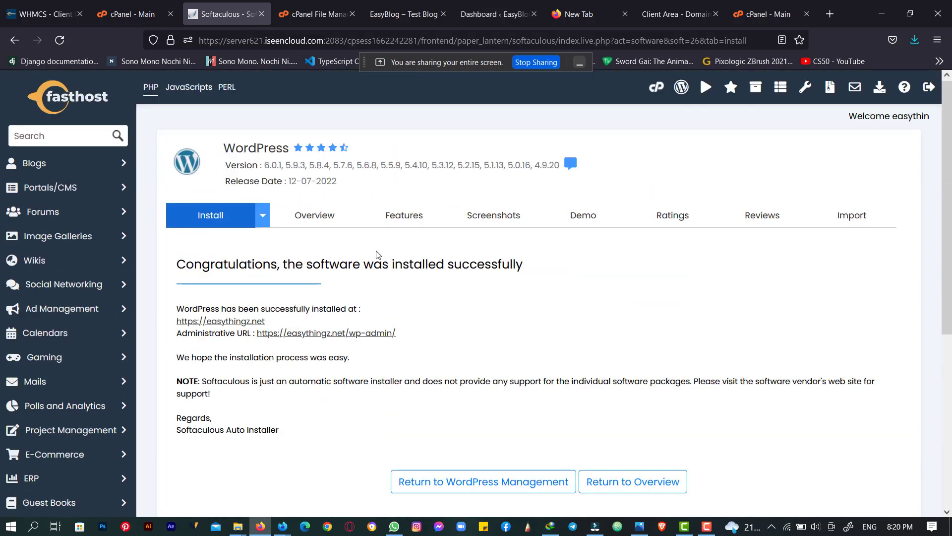
scroll(329, 285, "down", 3)
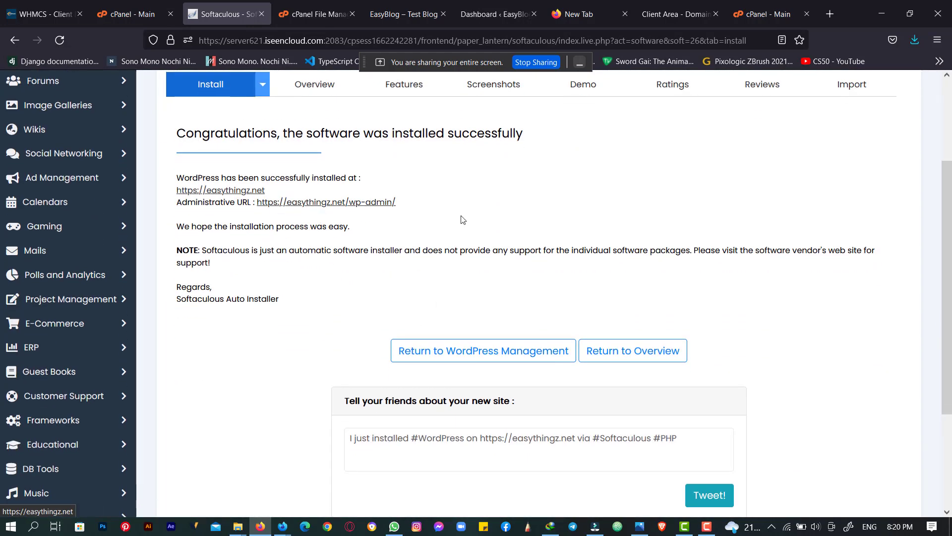
left_click(492, 4)
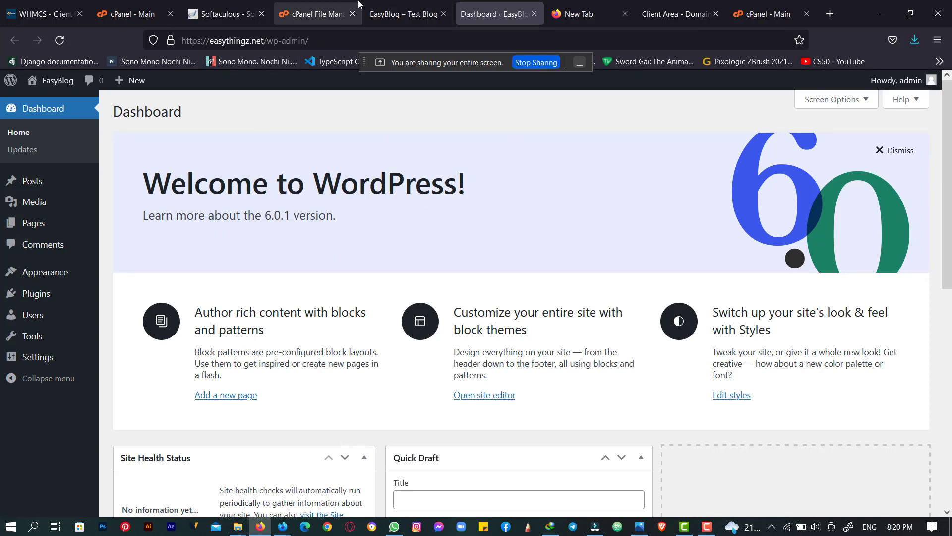
left_click(329, 4)
left_click(238, 5)
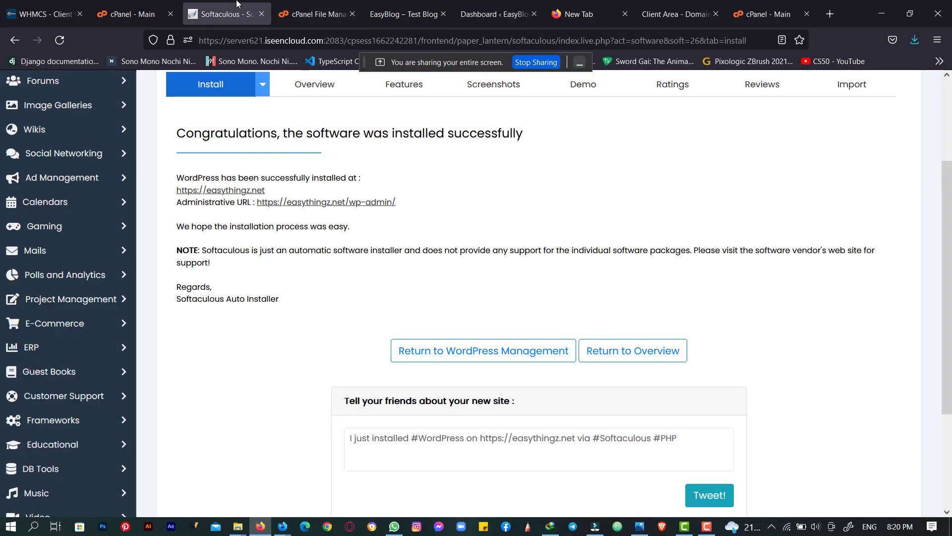
scroll(418, 218, "down", 3)
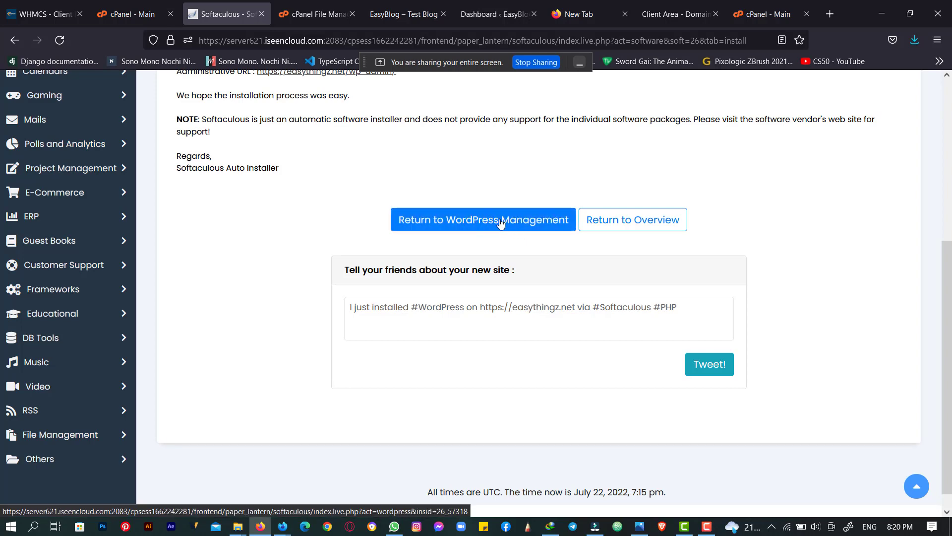
- Open WordPress Management for the easythingz.net installation to view its version 6.0.1 details
left_click(529, 225)
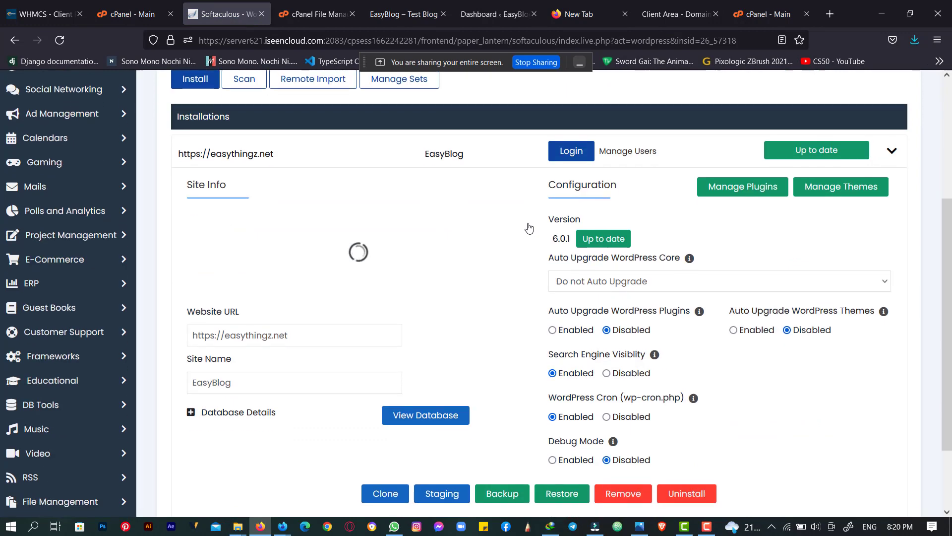
scroll(528, 226, "up", 3)
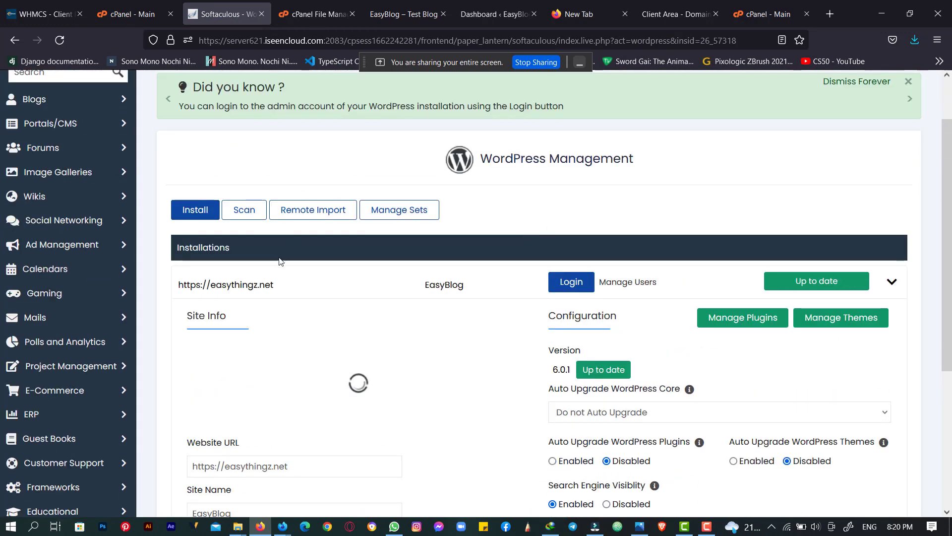
scroll(279, 261, "up", 2)
scroll(347, 231, "down", 4)
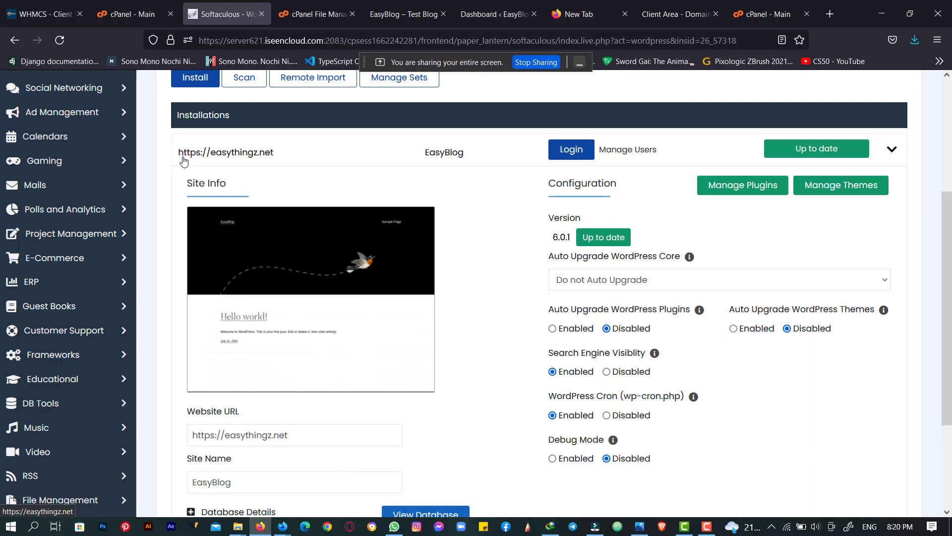
left_click_drag(182, 157, 226, 160)
left_click_drag(296, 156, 223, 159)
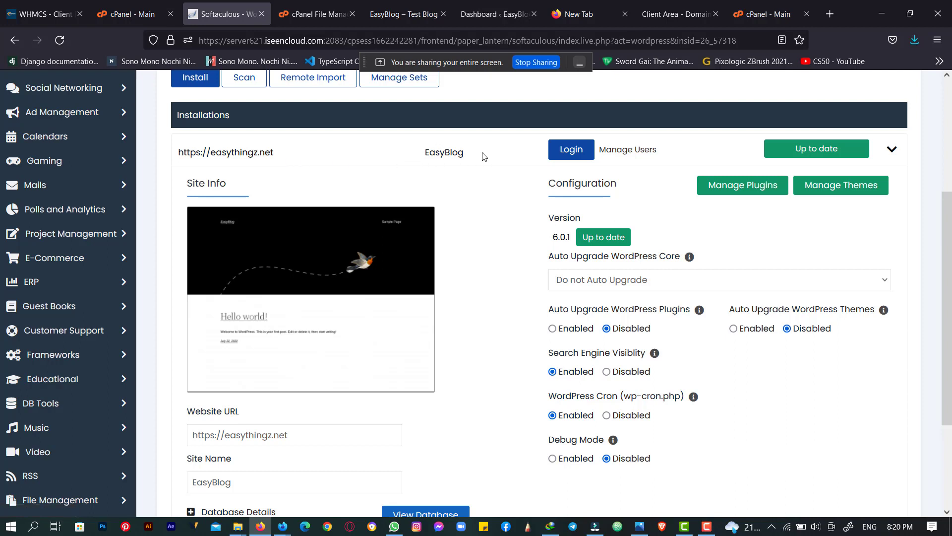
- Log into the EasyBlog wp-admin in a new tab, then return to the installation details
left_click(560, 153)
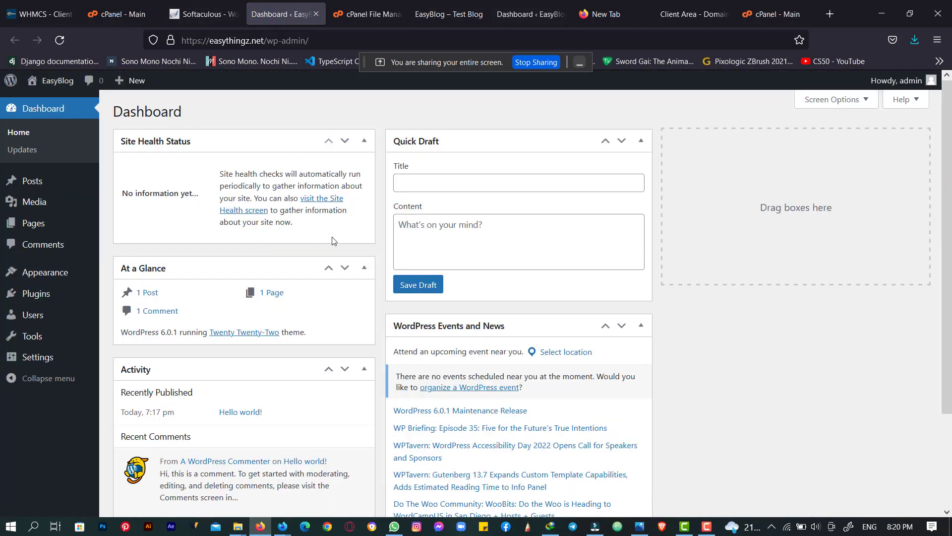
scroll(434, 271, "down", 1)
left_click(203, 14)
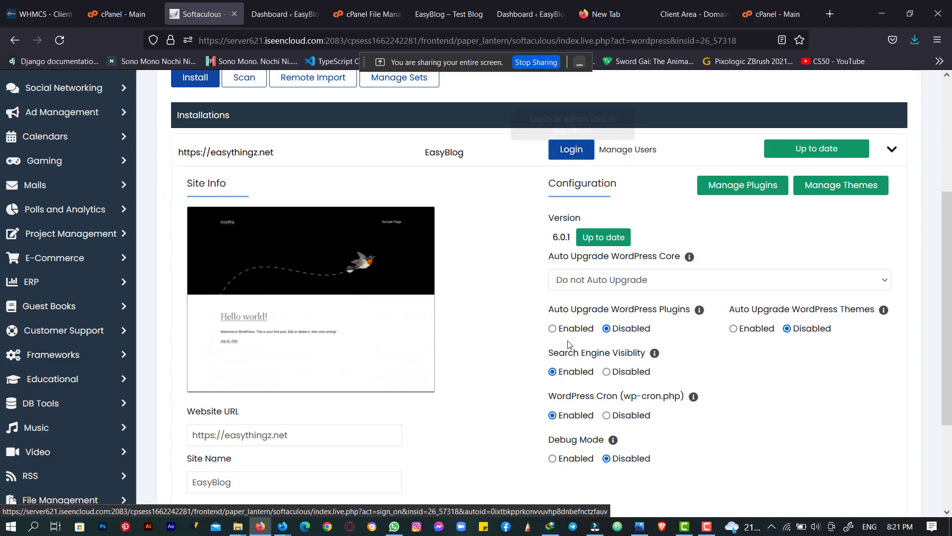
scroll(569, 342, "up", 4)
scroll(569, 342, "down", 4)
scroll(569, 342, "down", 2)
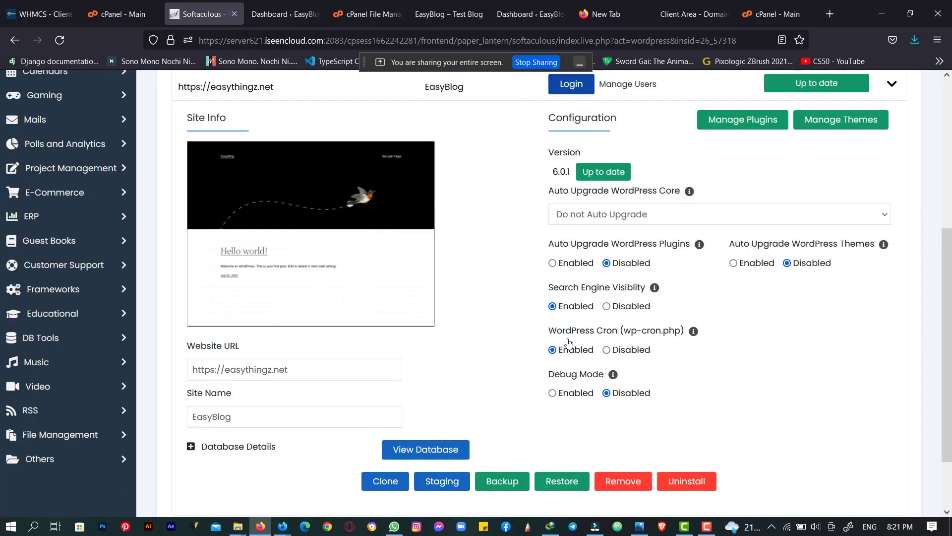
scroll(569, 343, "up", 3)
scroll(814, 227, "down", 3)
scroll(649, 437, "down", 2)
scroll(650, 436, "up", 3)
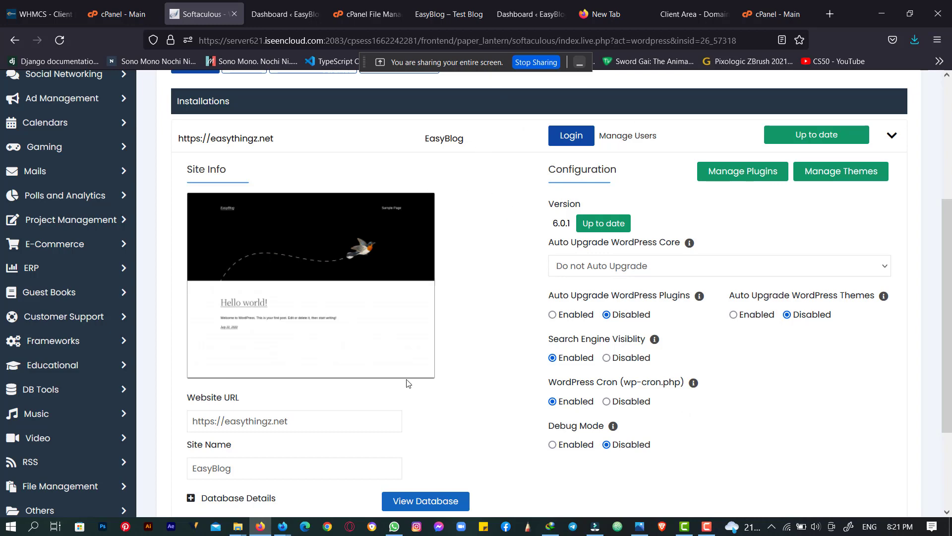
scroll(461, 374, "up", 4)
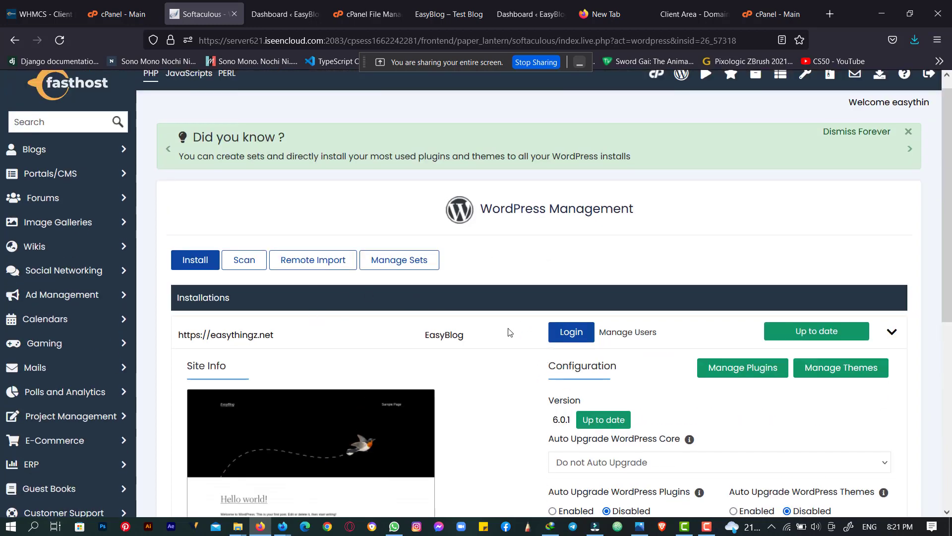
- Go to the cPanel home page and open WordPress Manager by Softaculous
scroll(563, 335, "down", 1)
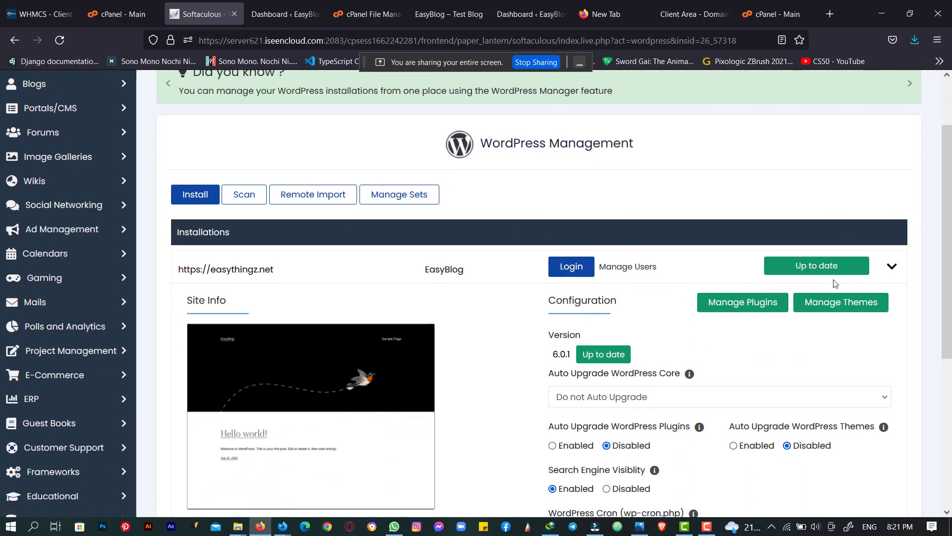
scroll(798, 285, "up", 2)
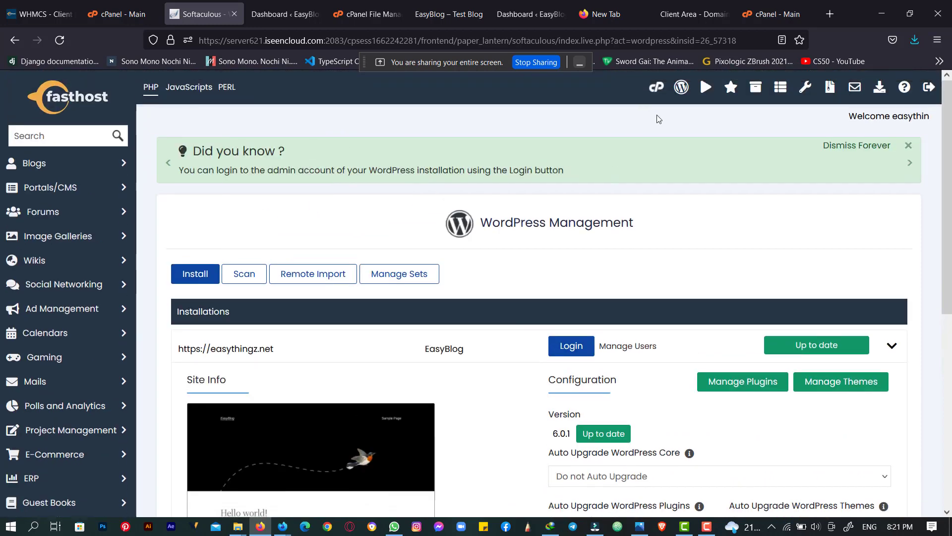
left_click(654, 90)
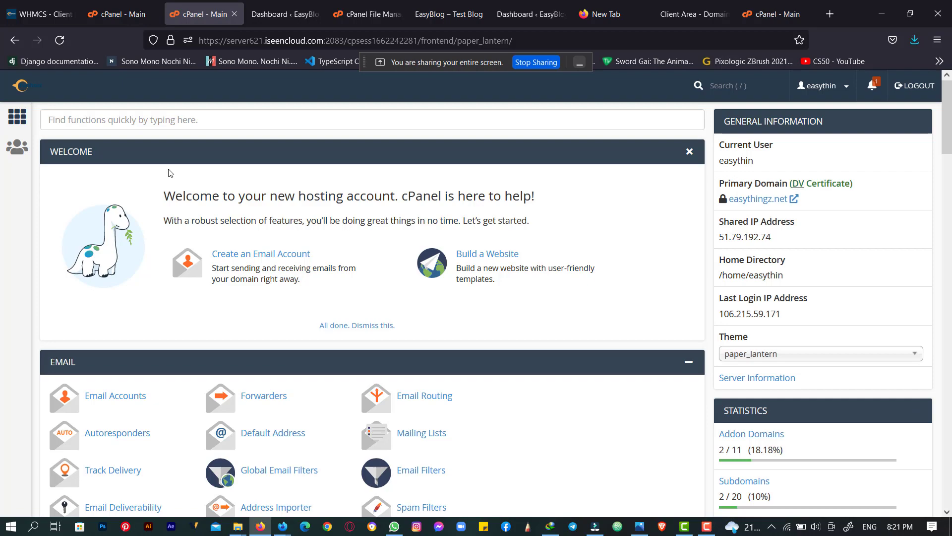
scroll(217, 175, "down", 15)
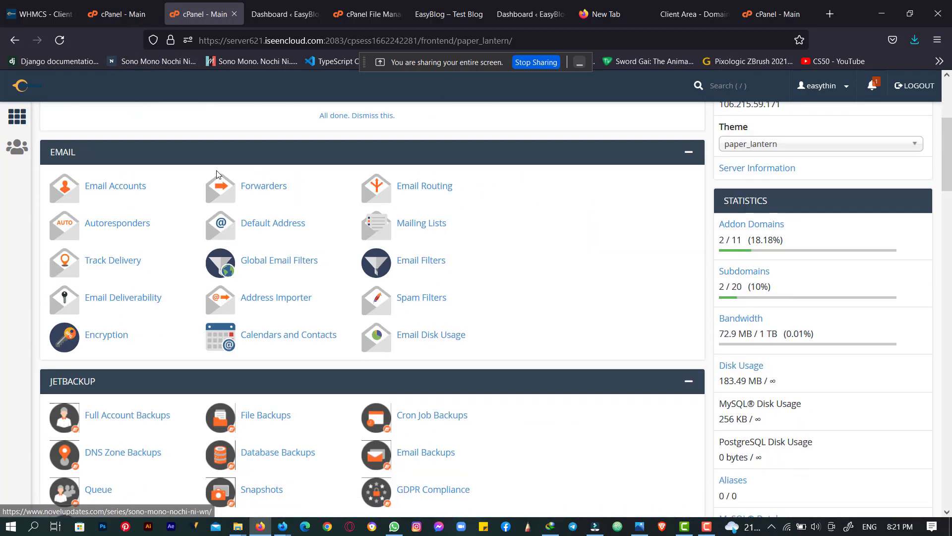
scroll(217, 174, "down", 13)
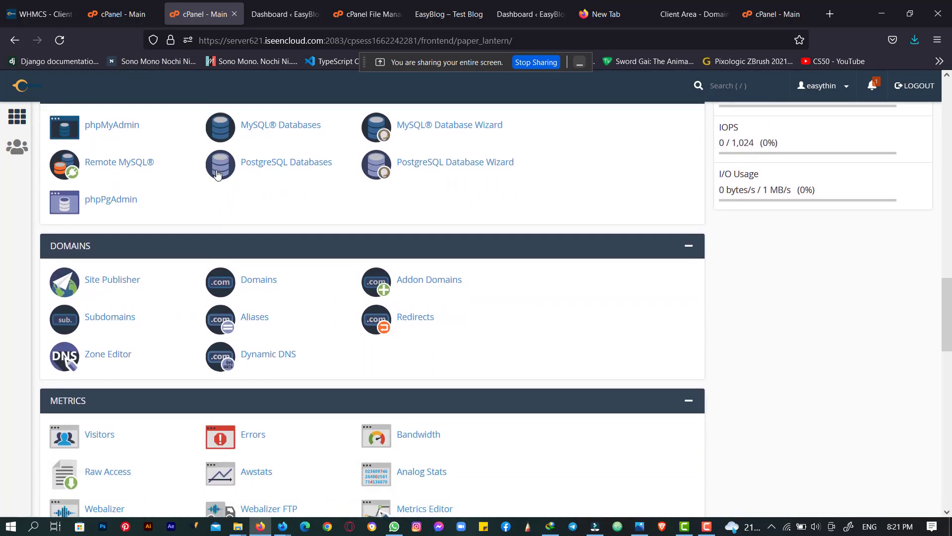
scroll(217, 174, "down", 5)
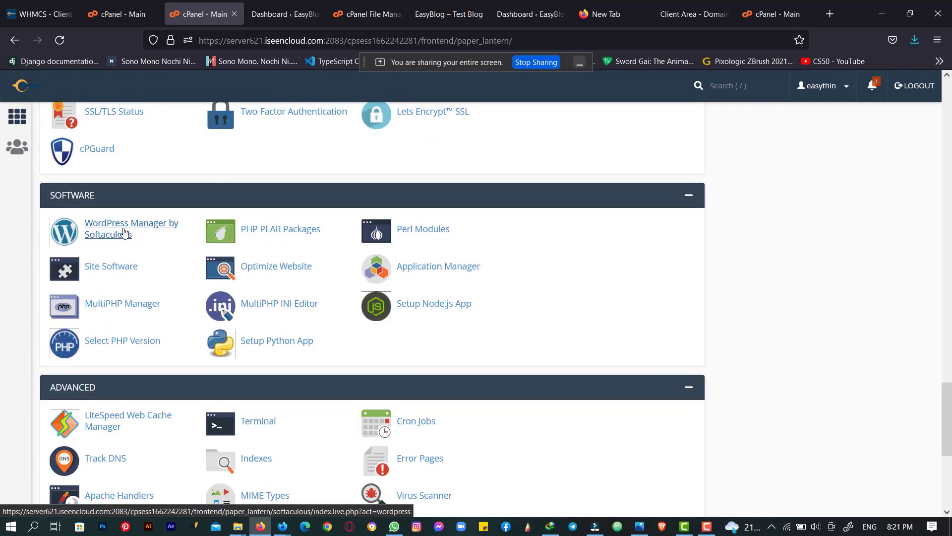
left_click(102, 242)
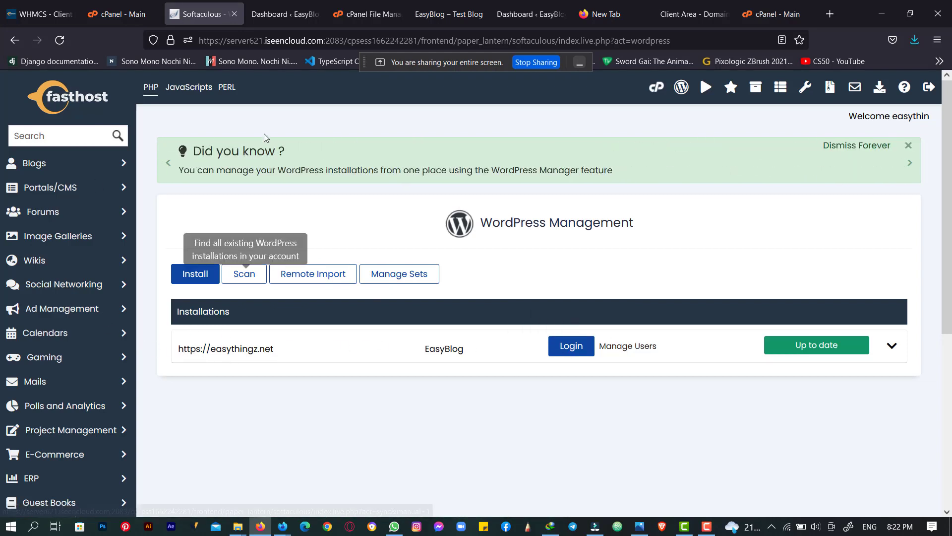
- Revisit WordPress Manager from cPanel home, then bring up the public_html File Manager listing
left_click(20, 43)
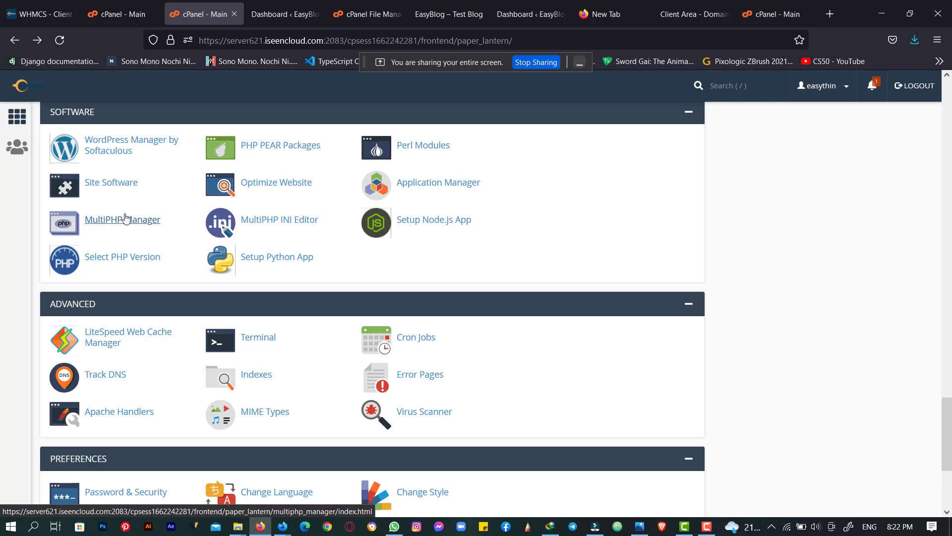
left_click(124, 149)
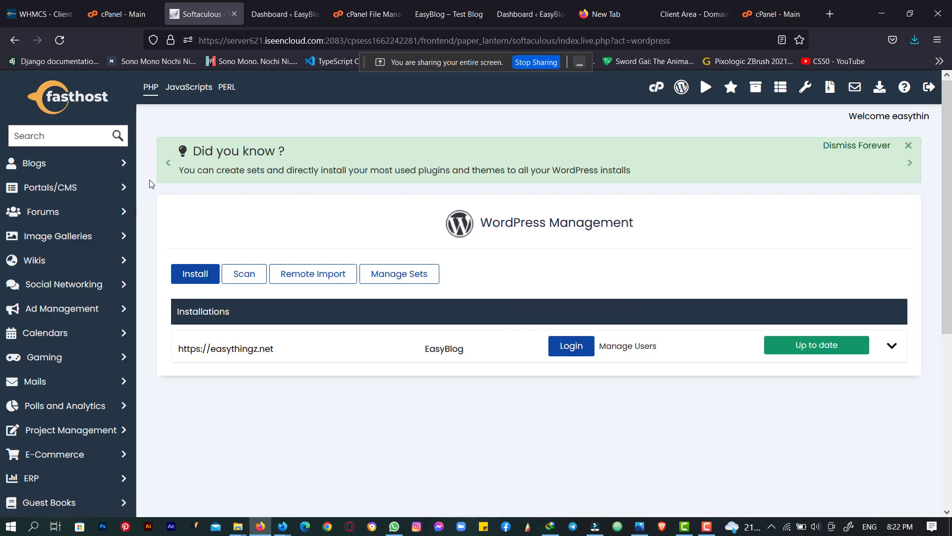
left_click(7, 43)
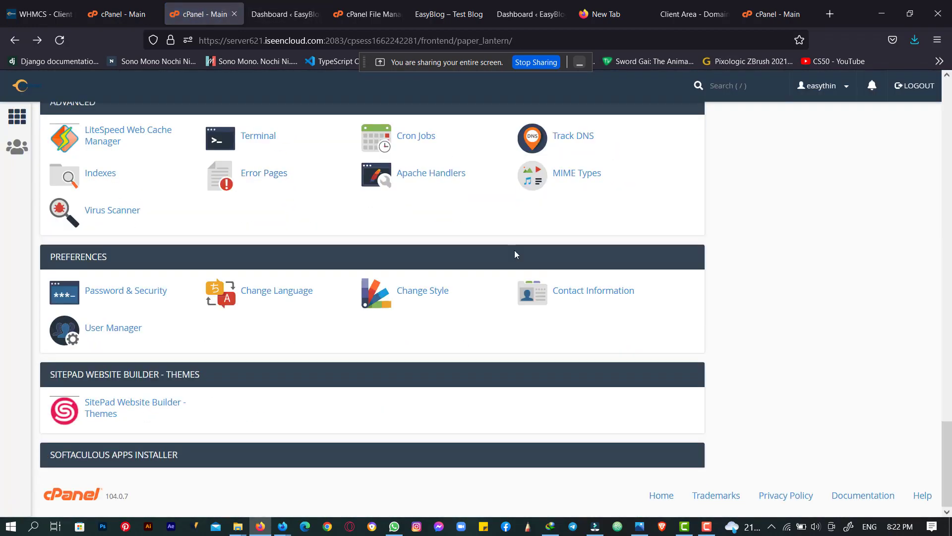
scroll(514, 252, "up", 6)
left_click_drag(285, 14, 393, 4)
left_click(318, 4)
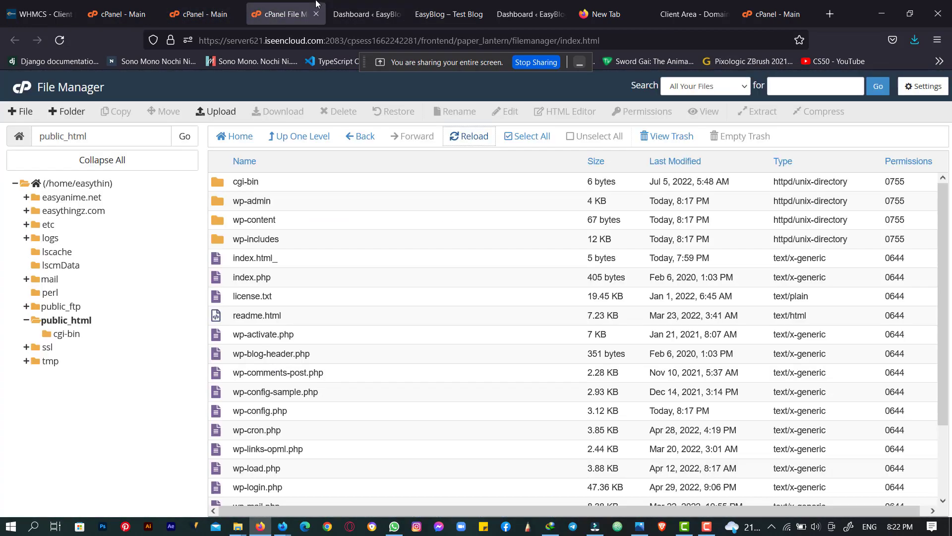
- Close the File Manager and switch to the cPanel home page
left_click(316, 13)
left_click(229, 4)
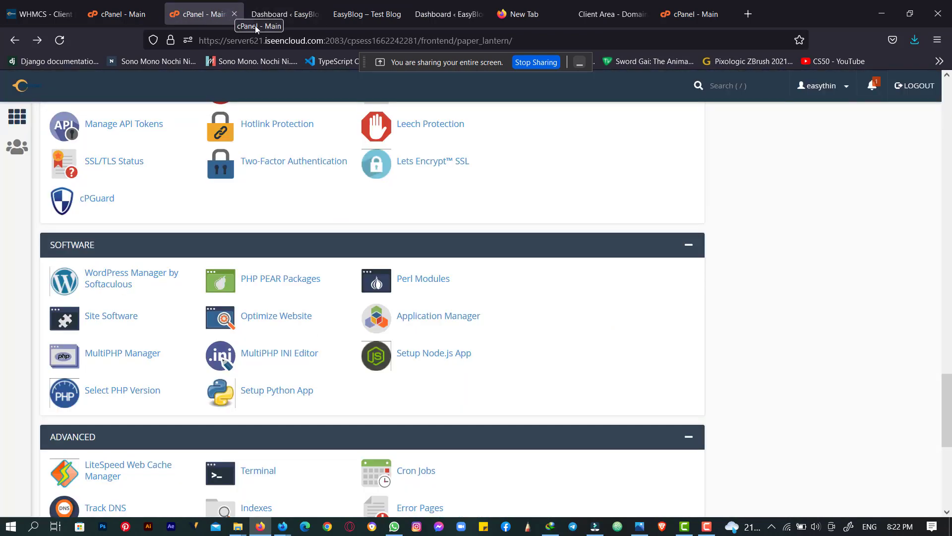
scroll(362, 182, "up", 6)
scroll(364, 183, "down", 12)
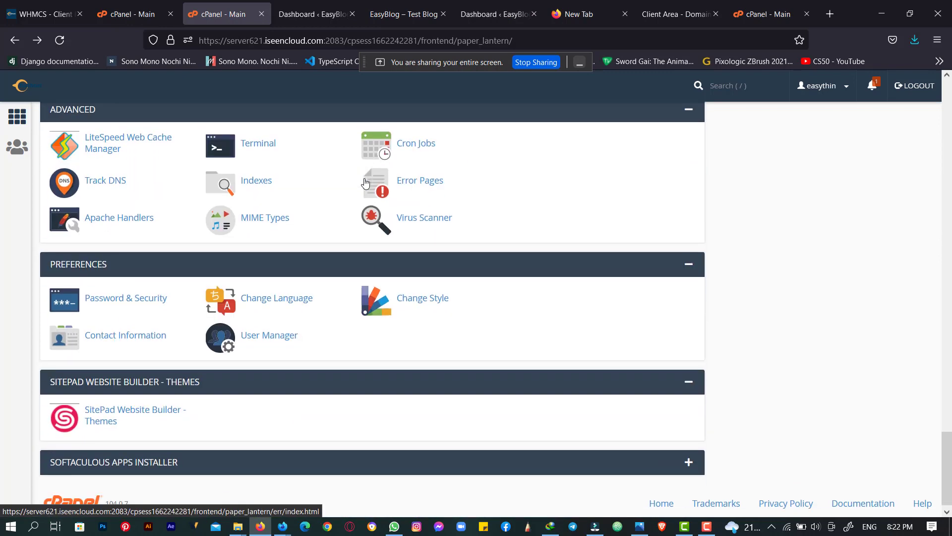
scroll(366, 182, "up", 5)
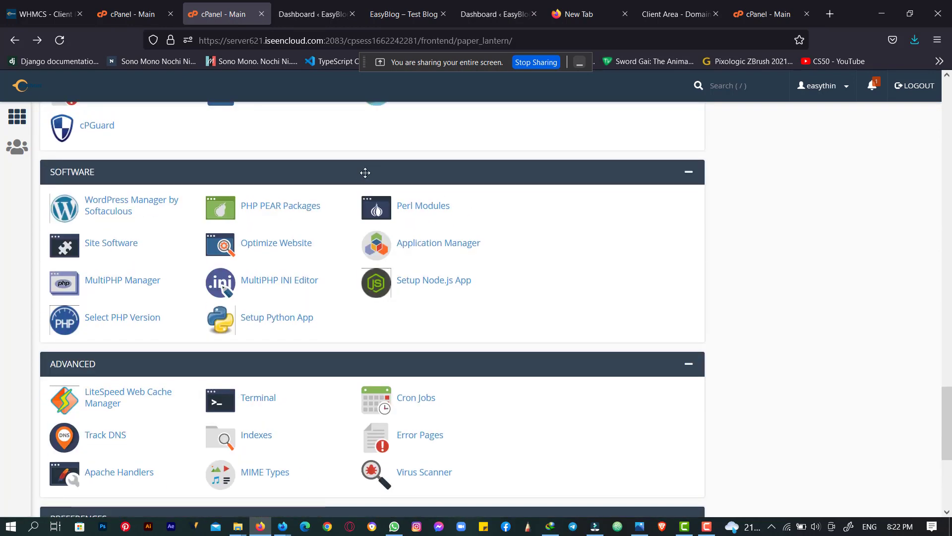
- Copy the EasyBlog dashboard address, then copy the live easythingz.net site address
left_click(313, 14)
left_click(261, 40)
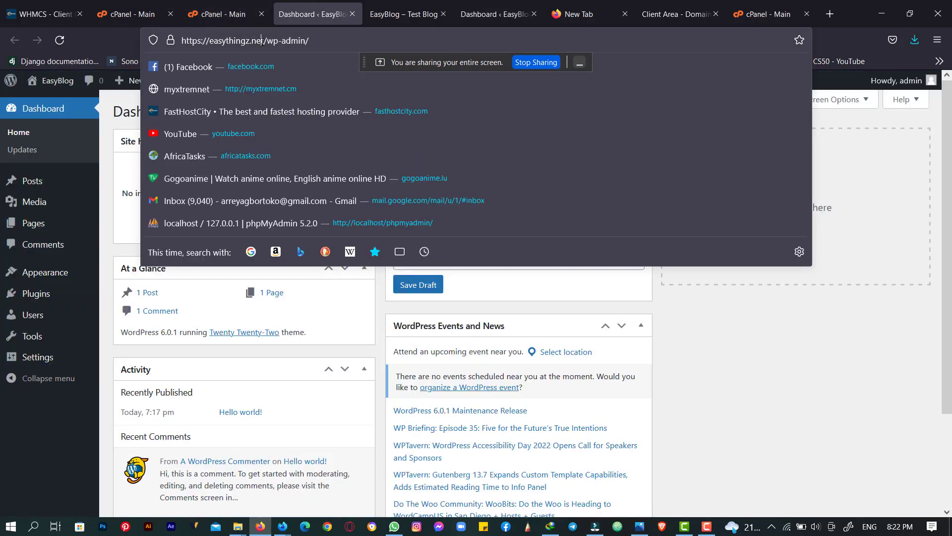
right_click(262, 42)
left_click(278, 111)
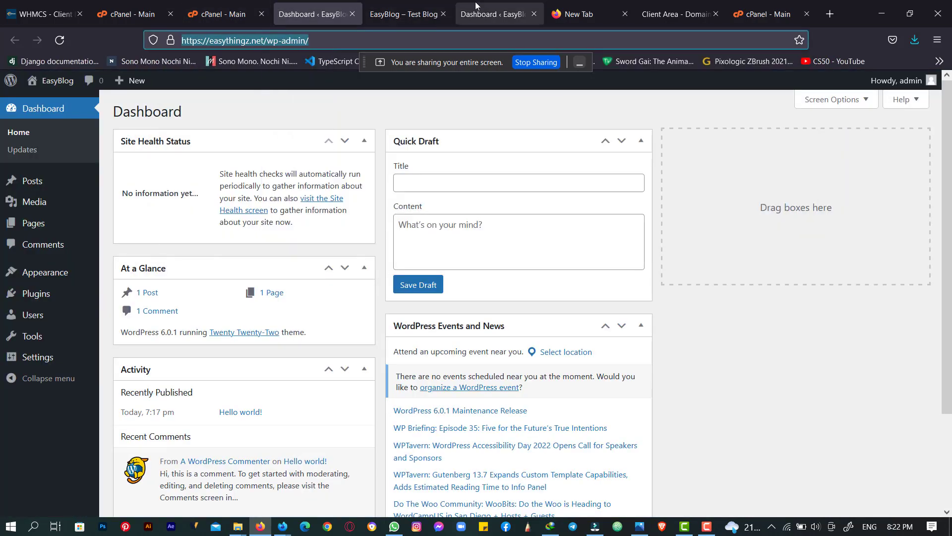
left_click(399, 14)
left_click(285, 39)
left_click_drag(285, 39, 190, 41)
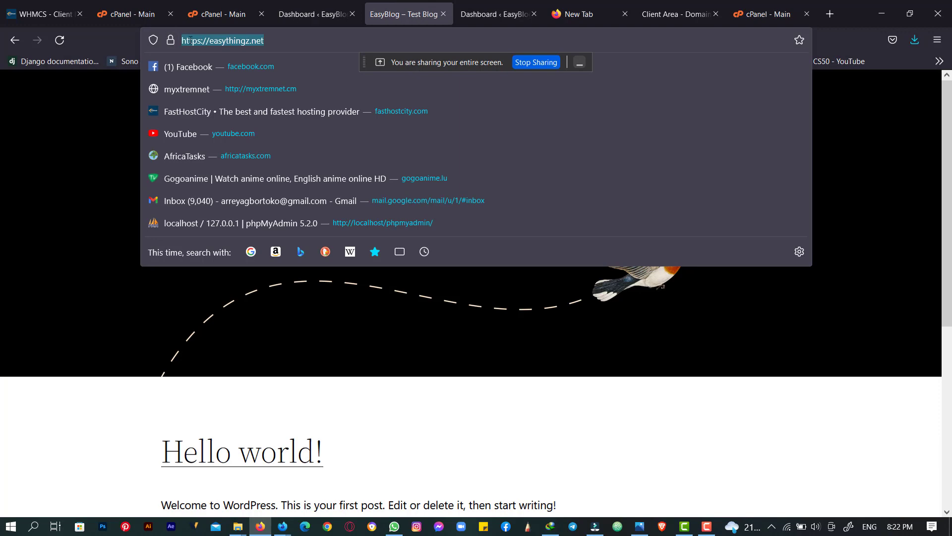
right_click(189, 42)
left_click(218, 113)
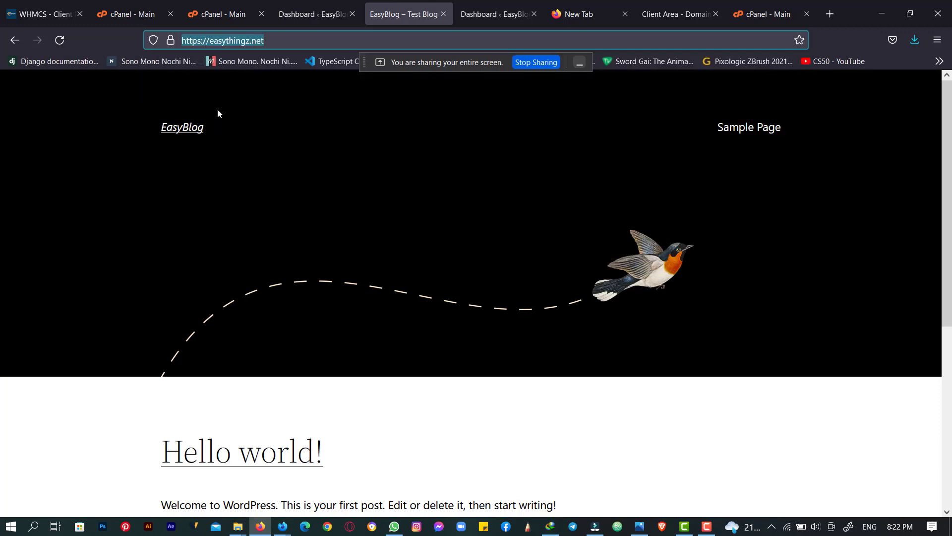
- Close all nine Firefox tabs, from WHMCS client to Client Area, shutting the window
left_click(80, 14)
left_click(79, 14)
left_click(79, 15)
left_click(79, 15)
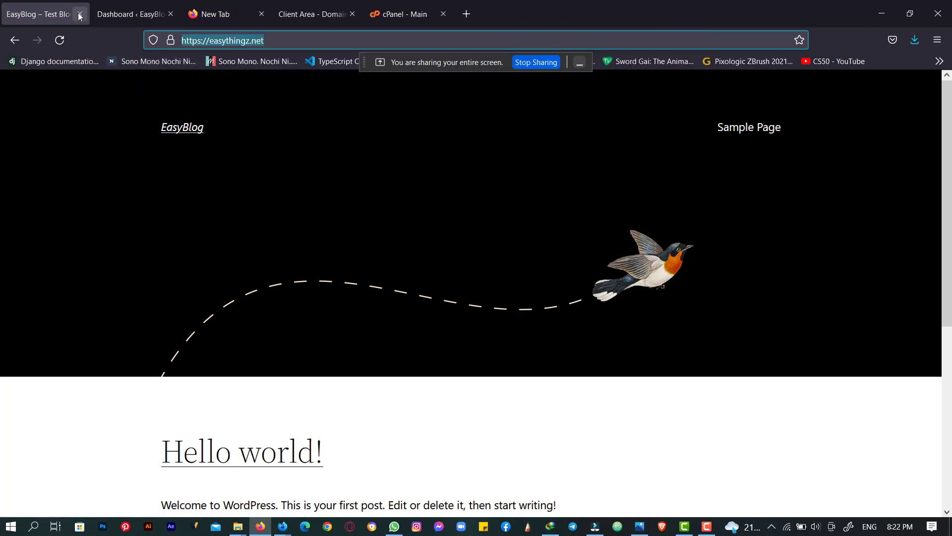
left_click(79, 14)
left_click(79, 14)
left_click(80, 14)
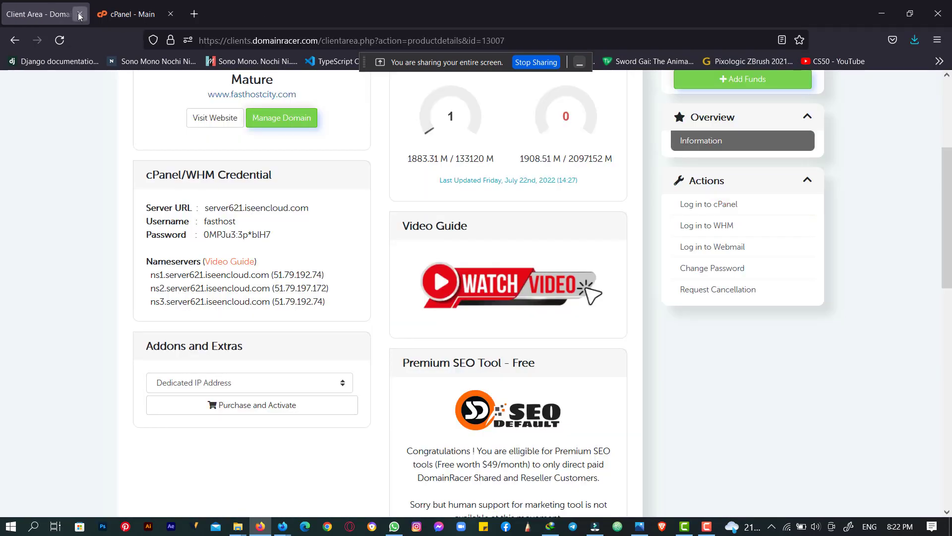
left_click(79, 15)
left_click(79, 14)
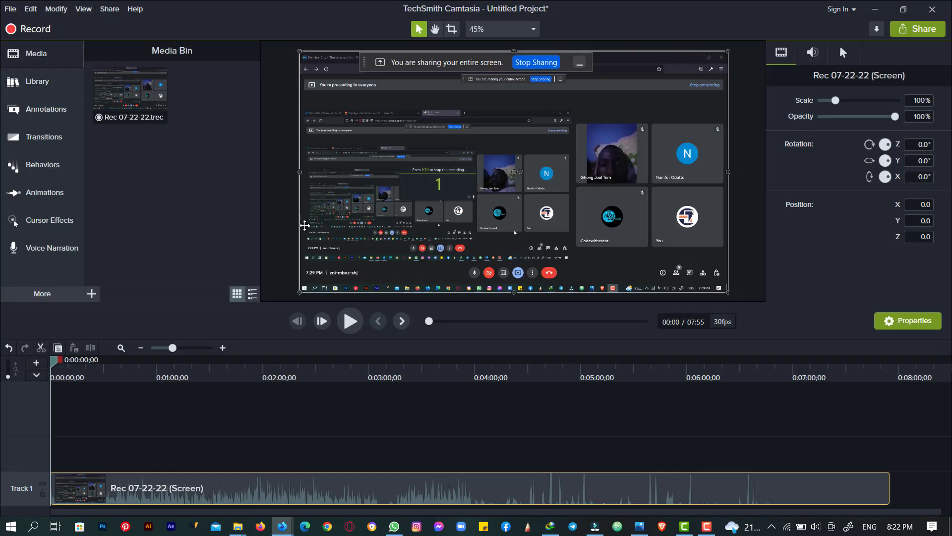
- Bring up the Meet call window and close its FastHostCity and Client Area tabs
mouse_move(282, 526)
left_click(214, 466)
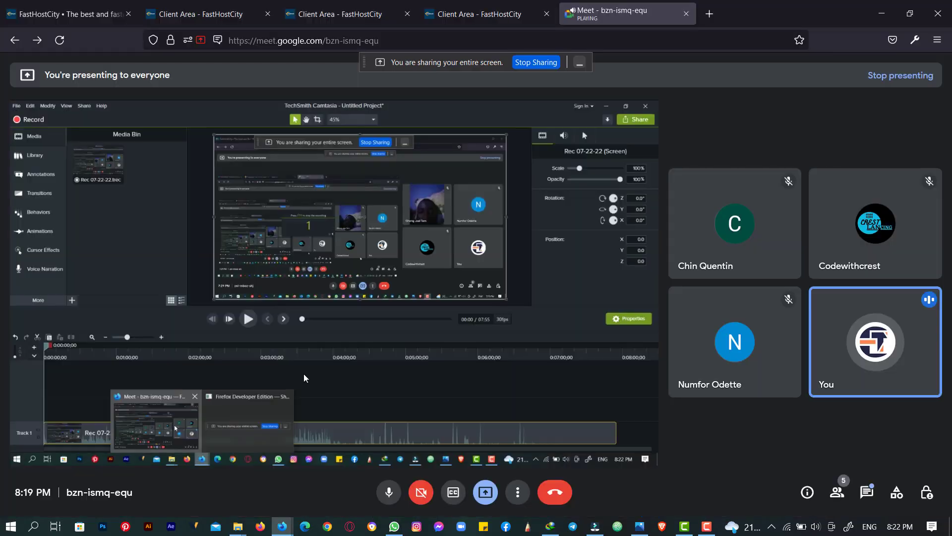
left_click(459, 5)
left_click(119, 13)
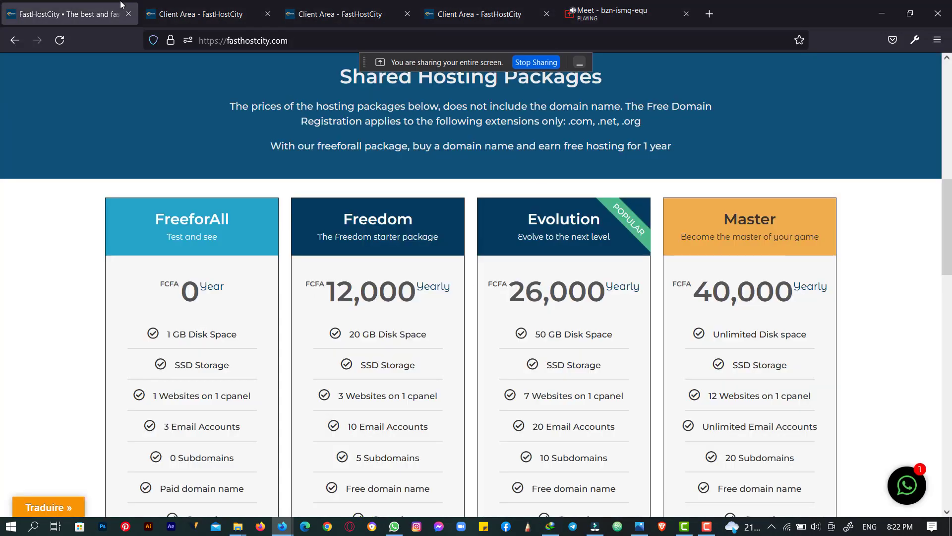
left_click(128, 14)
left_click(129, 14)
left_click(127, 12)
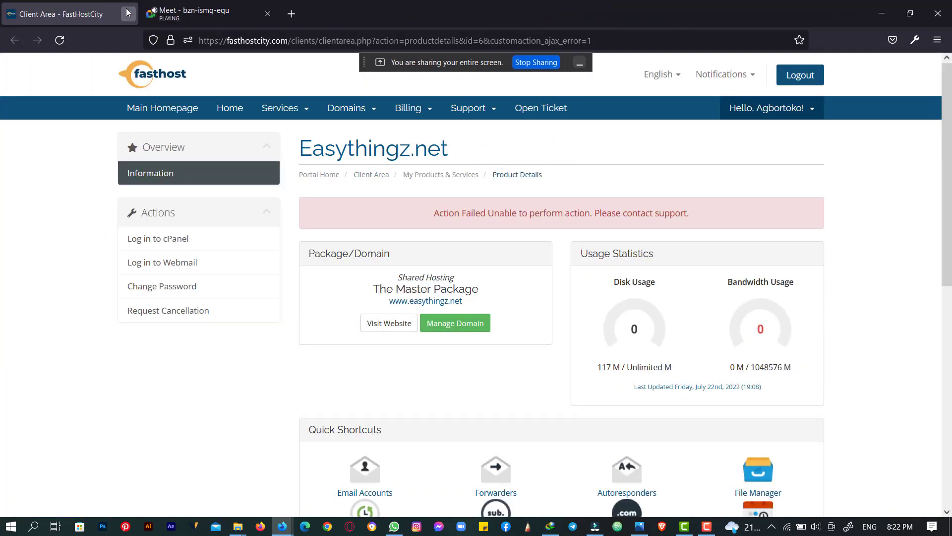
left_click(128, 12)
- In a new tab, paste and load the copied easythingz.net address
left_click(151, 14)
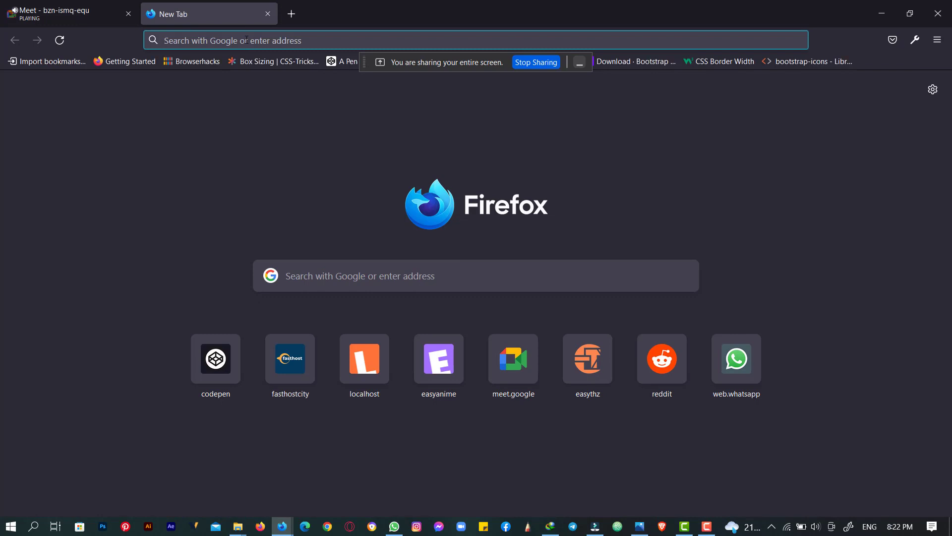
right_click(247, 40)
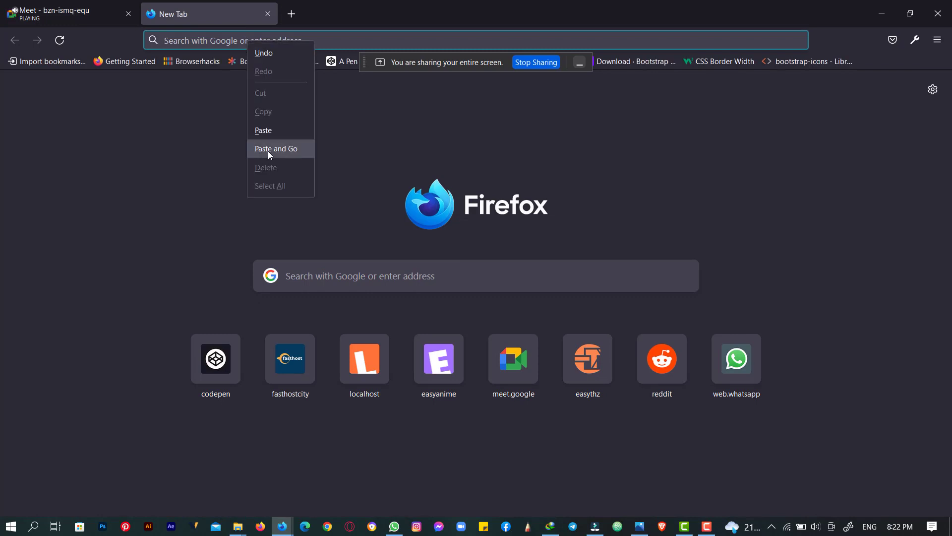
left_click(270, 152)
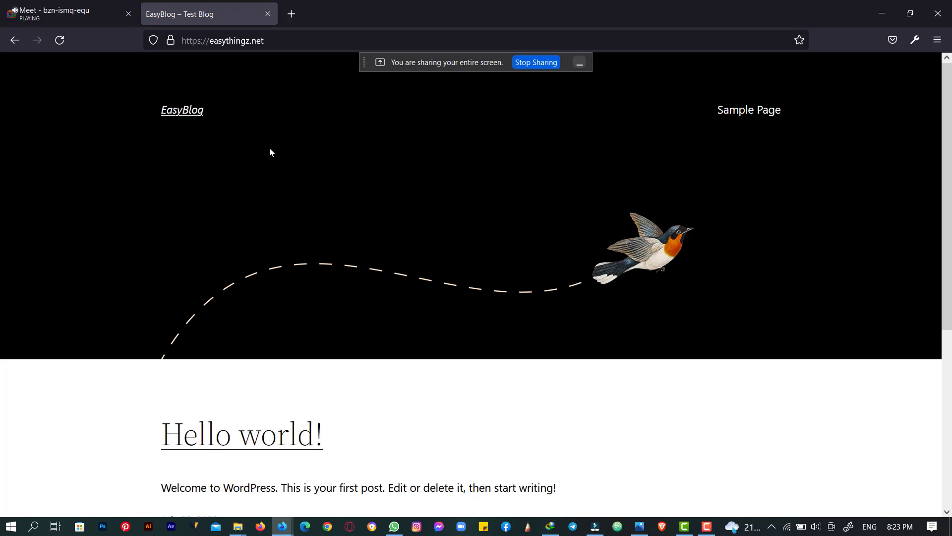
scroll(271, 174, "down", 5)
scroll(221, 227, "up", 5)
scroll(222, 224, "down", 5)
scroll(221, 224, "up", 5)
left_click(180, 41)
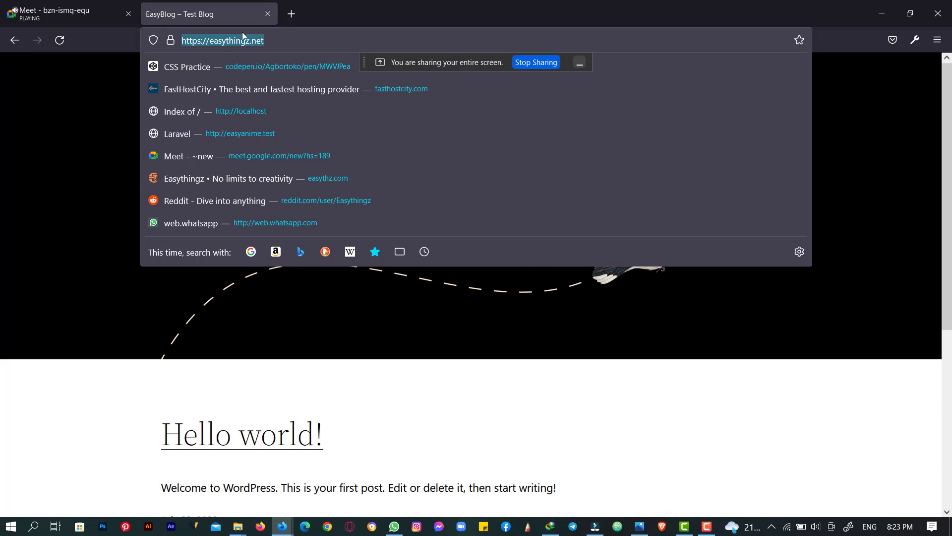
left_click(270, 41)
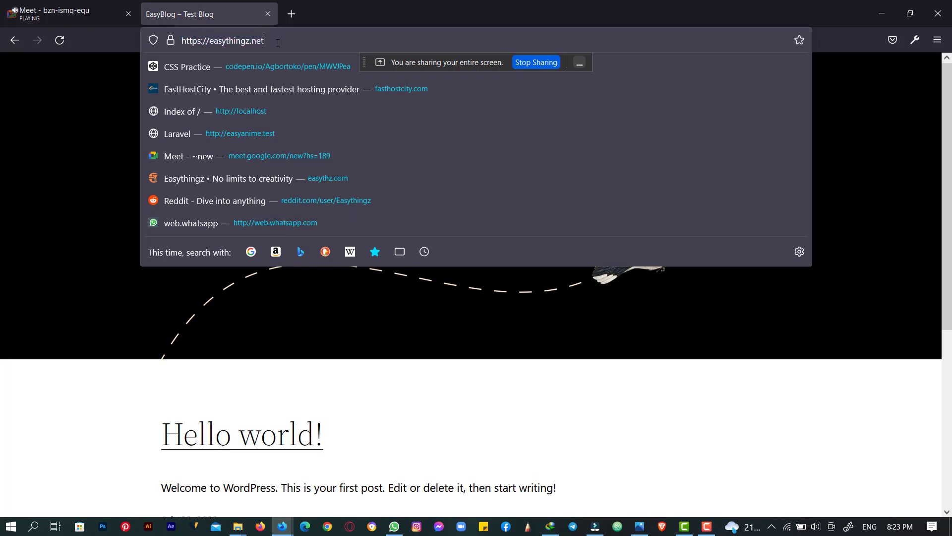
type("/wp-")
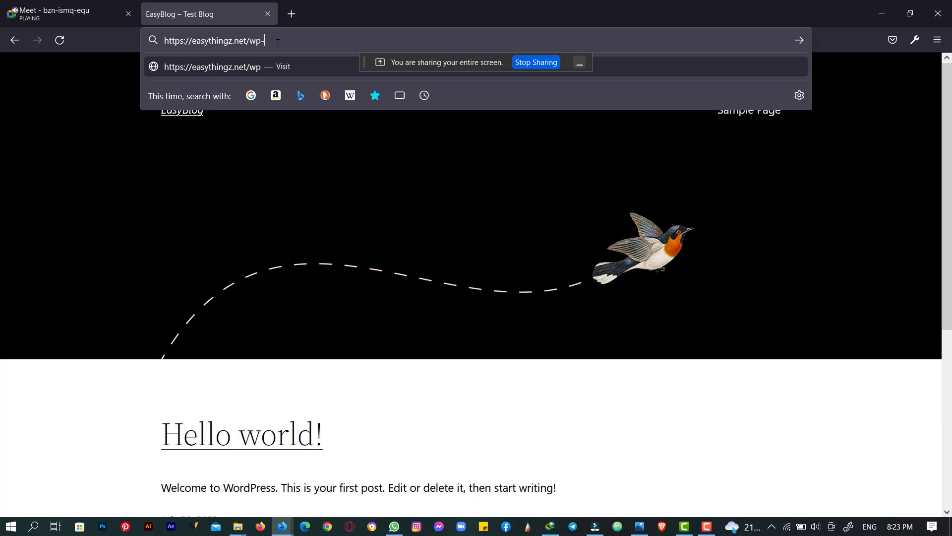
type("admin")
left_click_drag(307, 38, 152, 44)
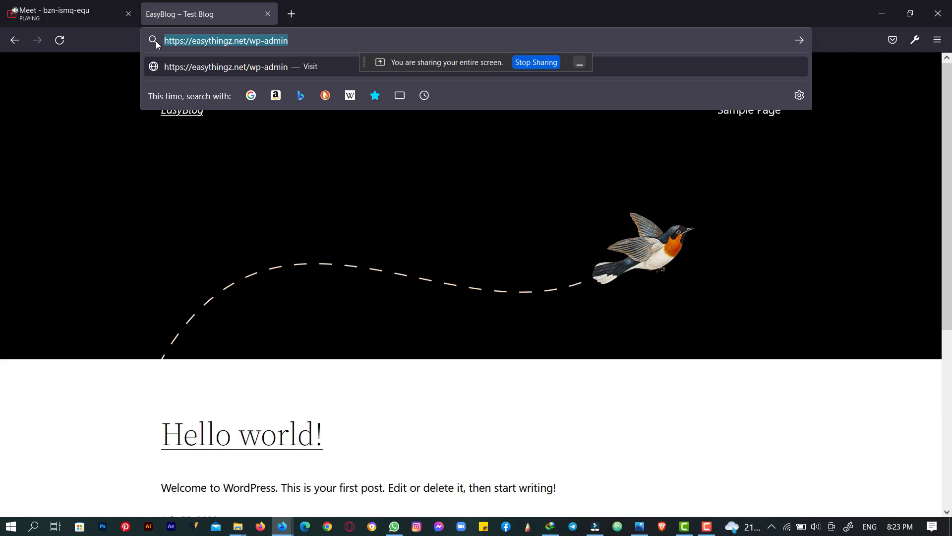
left_click(244, 40)
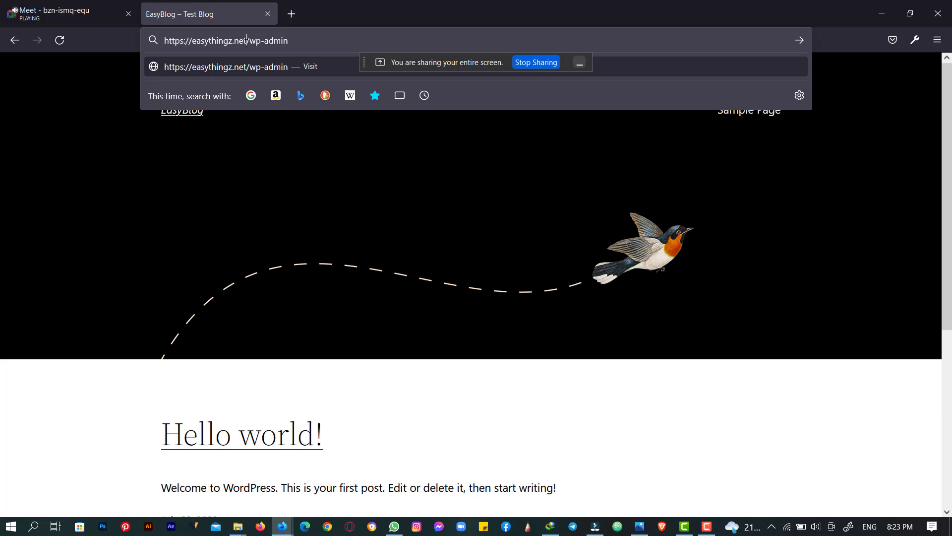
left_click_drag(246, 40, 310, 42)
left_click(241, 44)
left_click_drag(249, 43, 287, 43)
key("Return")
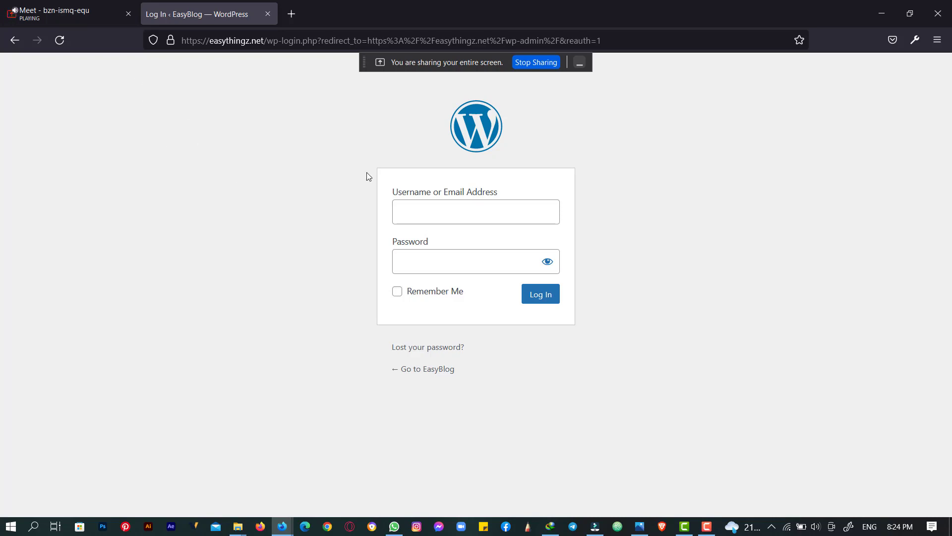
- Sign in with the admin username and password, declining Firefox's offer to save the login
left_click(422, 211)
left_click(684, 206)
left_click(269, 41)
left_click(155, 346)
left_click(425, 213)
left_click(344, 270)
left_click(500, 214)
type("admin")
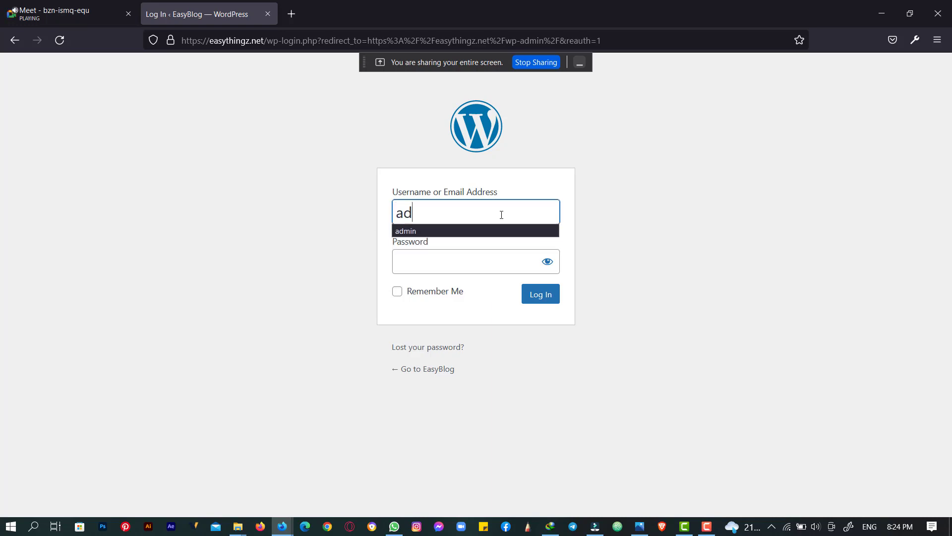
key("Tab")
type("•••••")
key("Return")
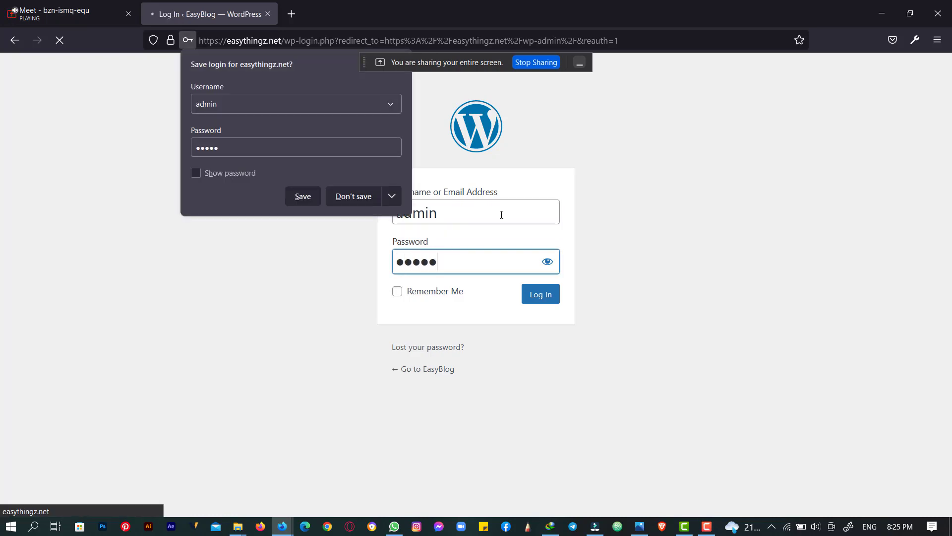
left_click(345, 197)
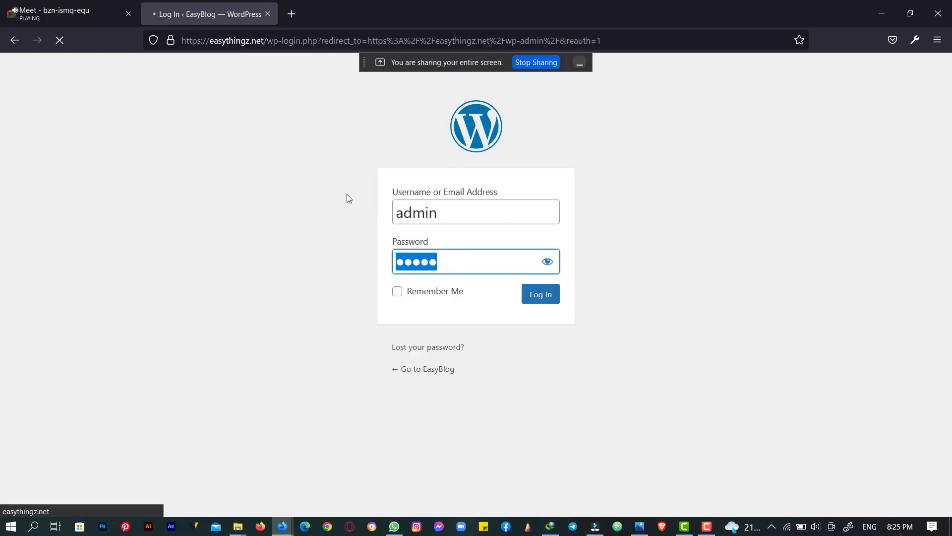
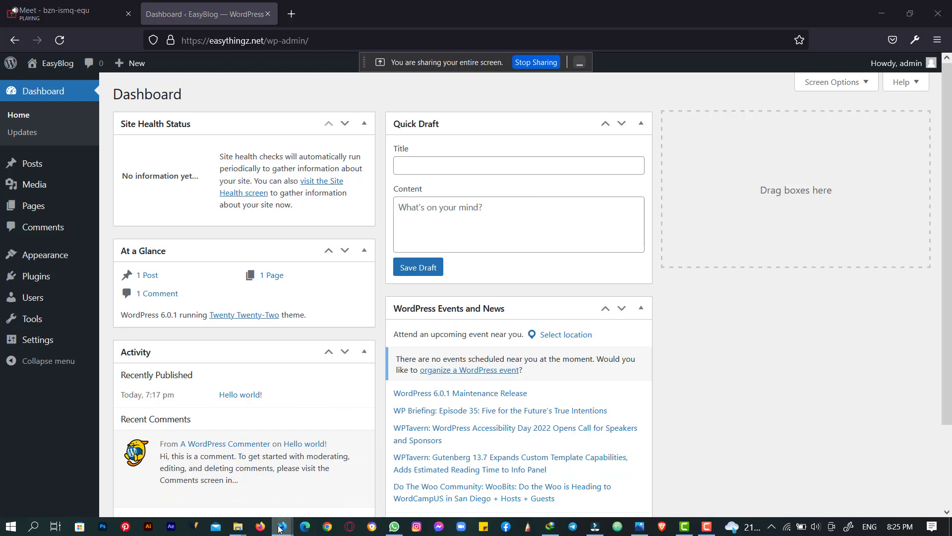
- Check the participant list in the video call, then return to the WordPress dashboard
mouse_move(280, 529)
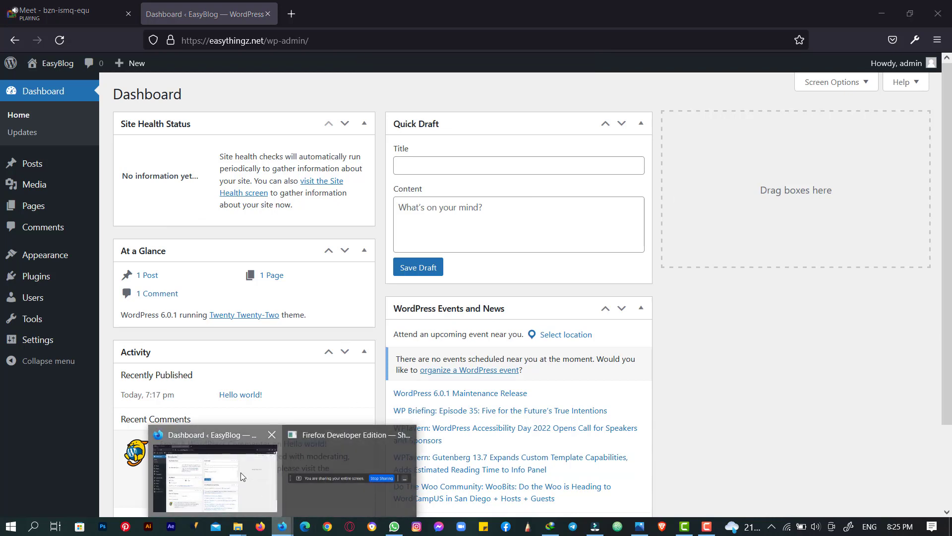
left_click(59, 13)
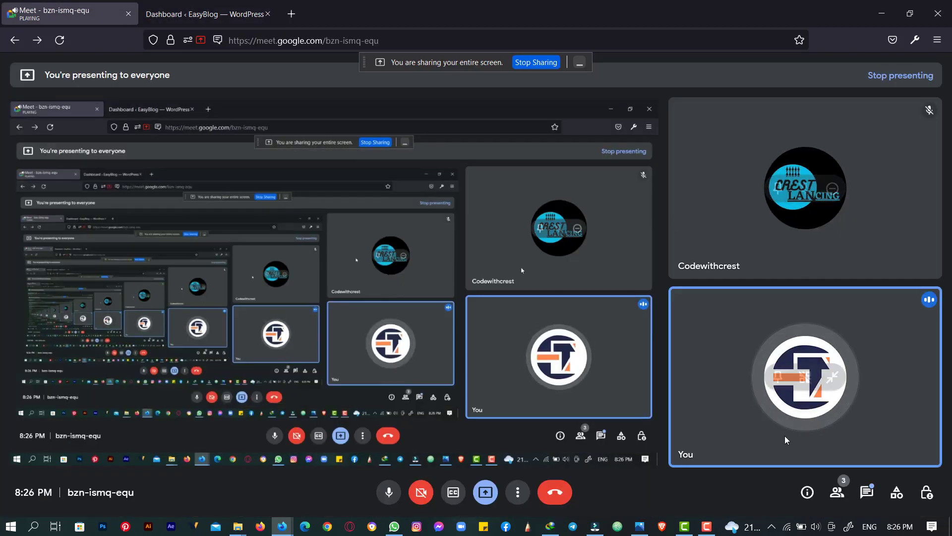
left_click(837, 492)
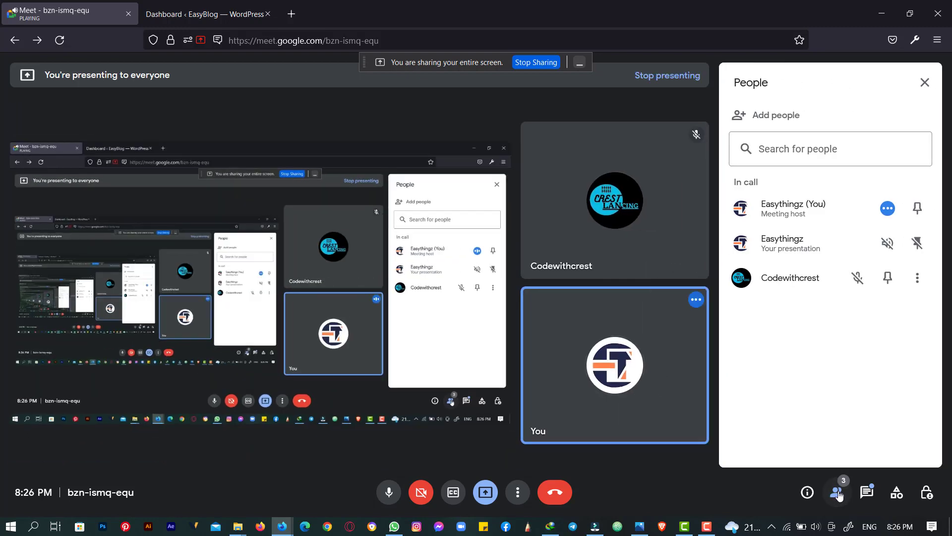
left_click(837, 492)
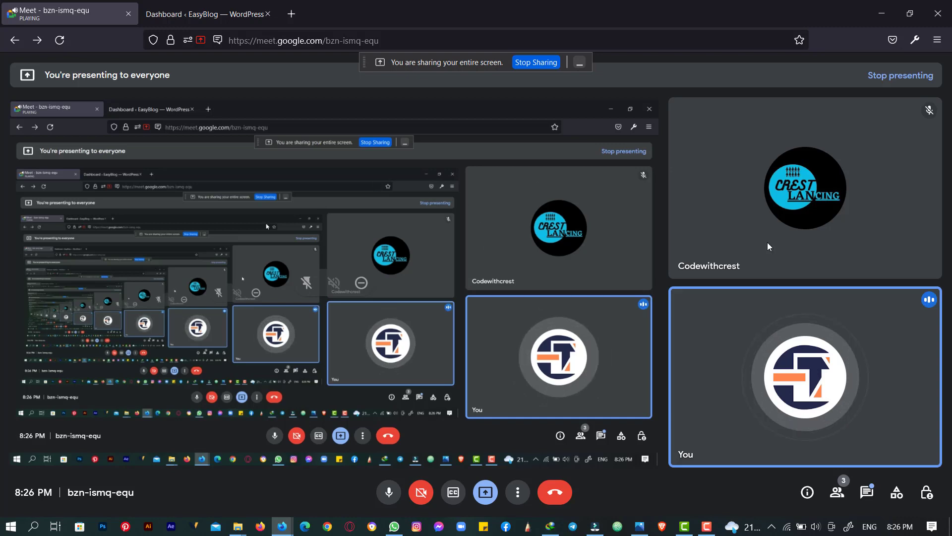
mouse_move(257, 525)
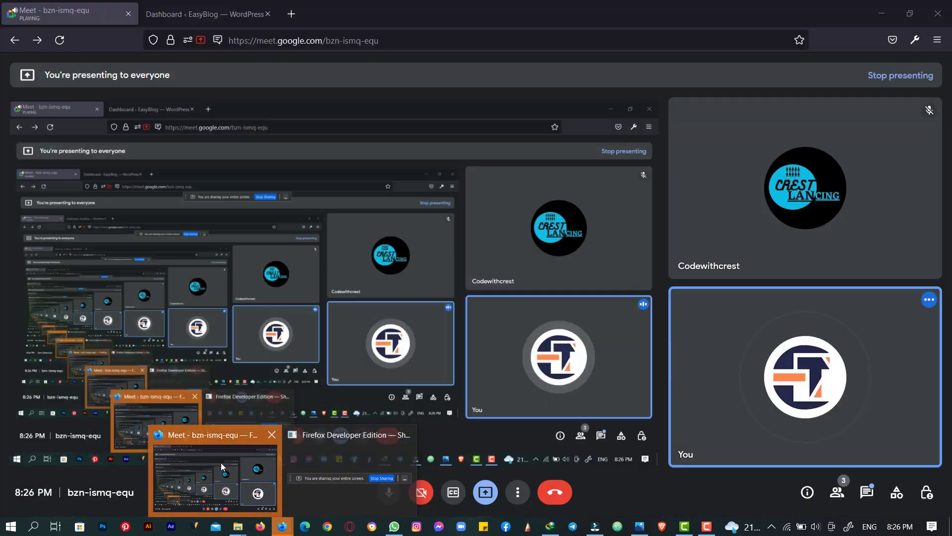
left_click(221, 462)
left_click(198, 16)
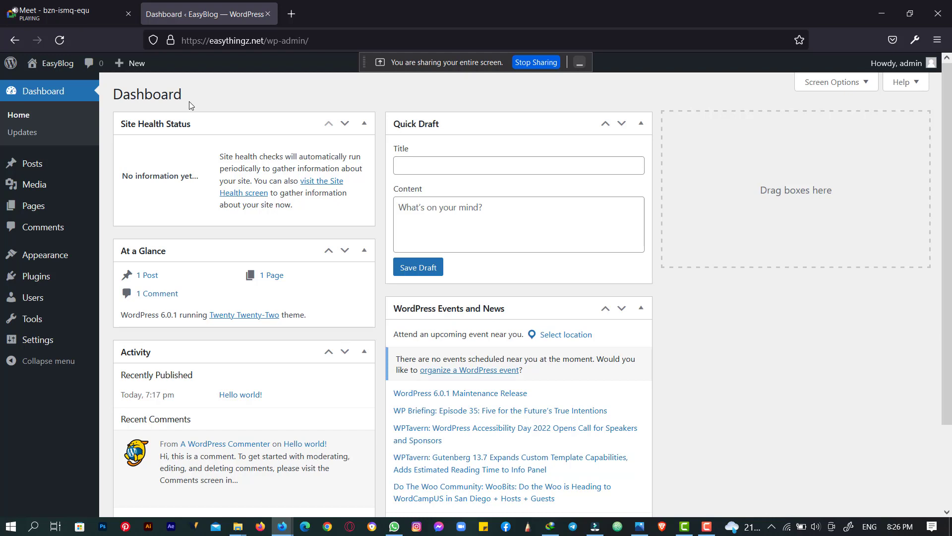
- Open the EasyBlog live site in a new tab from the admin bar and scroll through it
mouse_move(34, 65)
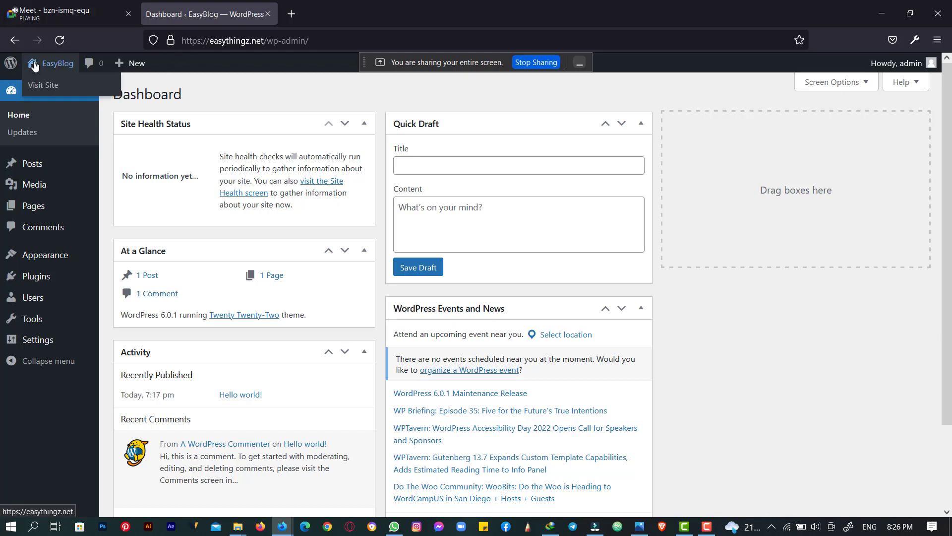
right_click(49, 94)
left_click(68, 93)
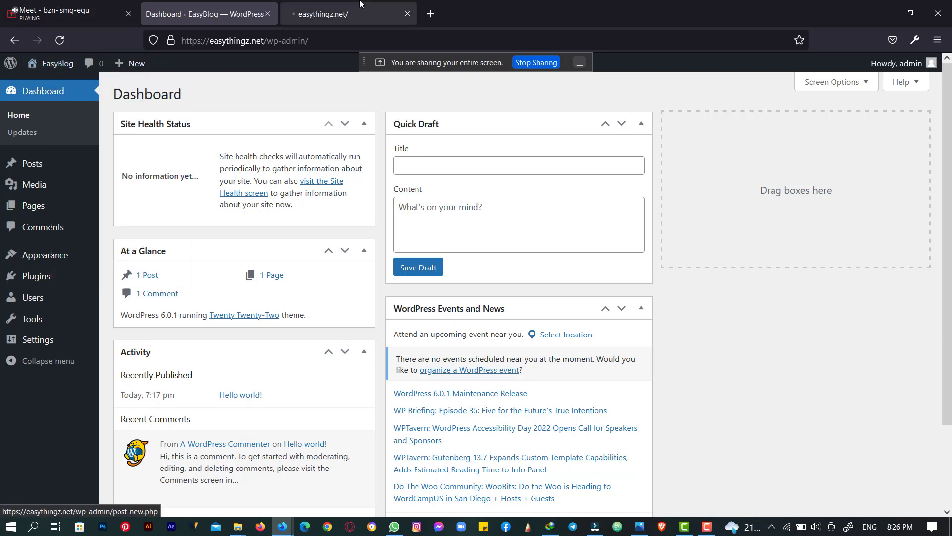
left_click(360, 4)
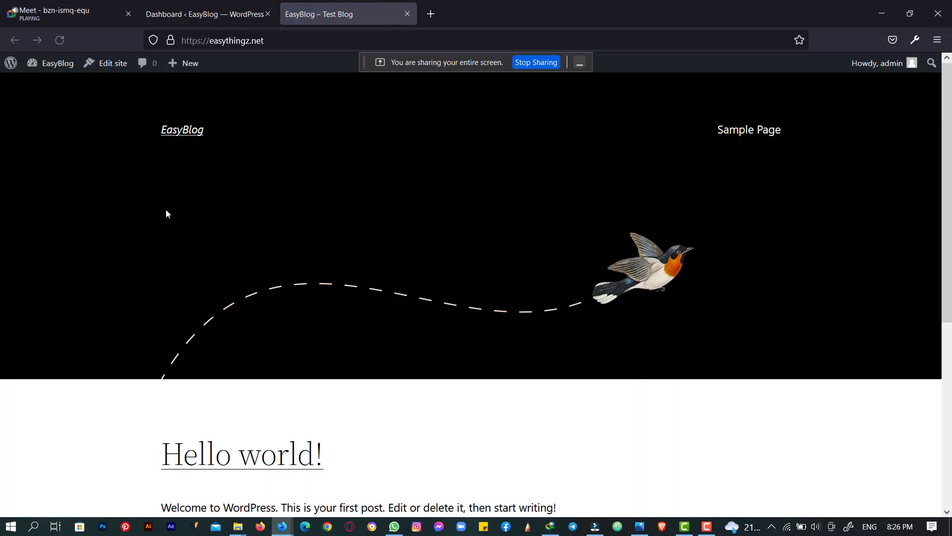
scroll(167, 211, "down", 5)
scroll(166, 210, "up", 5)
scroll(167, 210, "down", 5)
scroll(166, 206, "up", 5)
- Compare the dashboard and front page tabs, highlighting the site address in the address bar
left_click(184, 3)
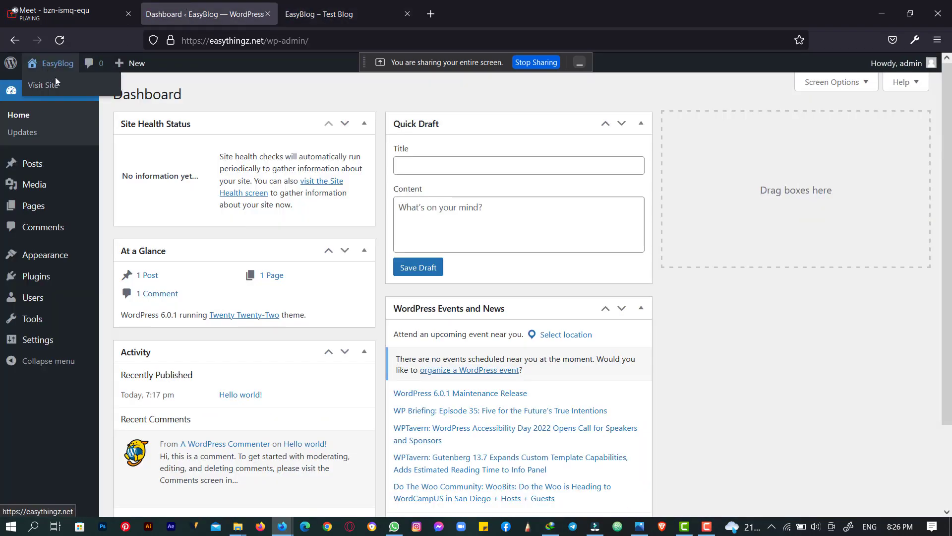
left_click(335, 3)
left_click_drag(193, 46, 316, 46)
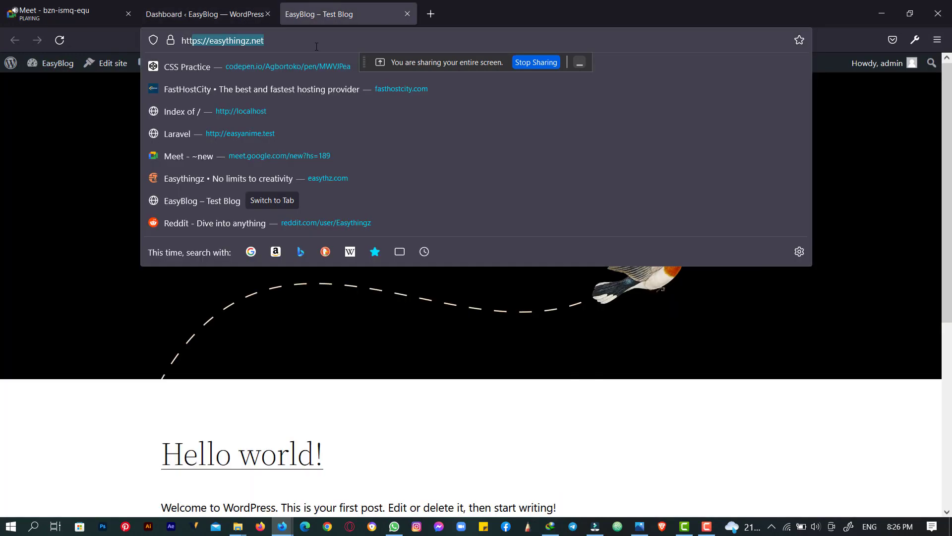
left_click(57, 414)
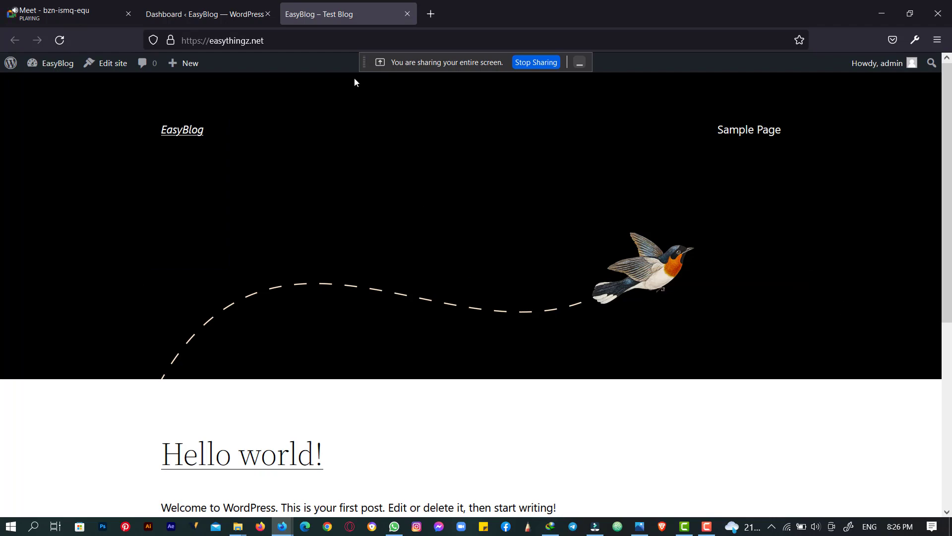
key("ctrl+shift+Tab")
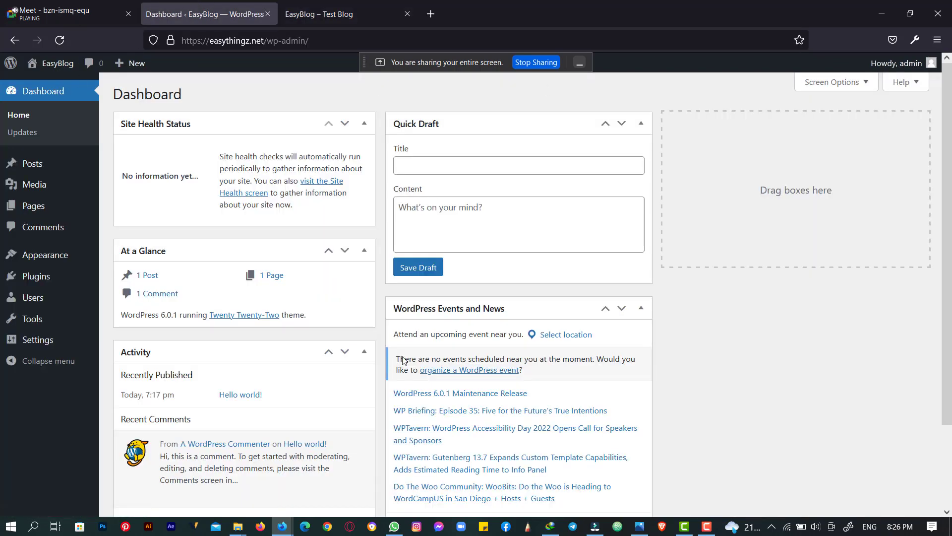
key("ctrl+Tab")
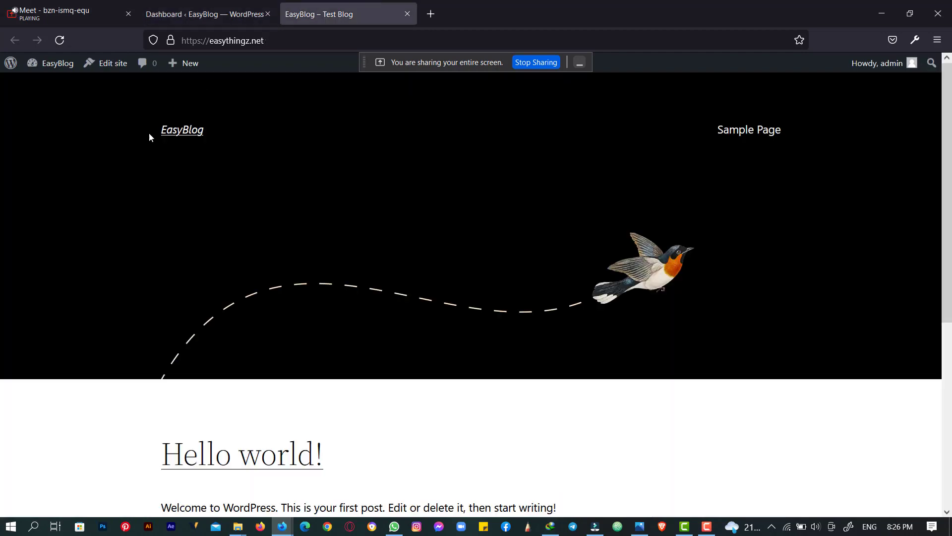
- Scroll through the front page once more, then return to the admin Dashboard tab
left_click(268, 5)
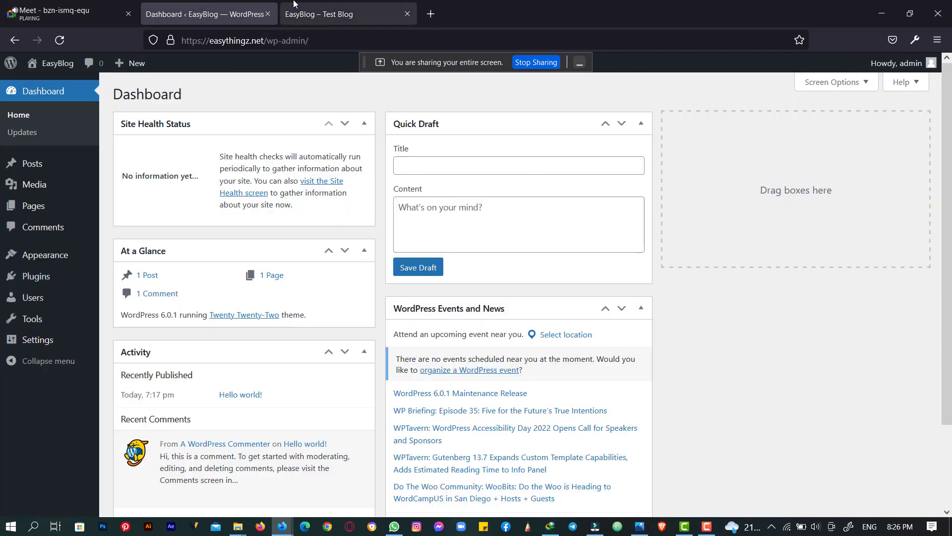
left_click(327, 9)
scroll(245, 156, "down", 5)
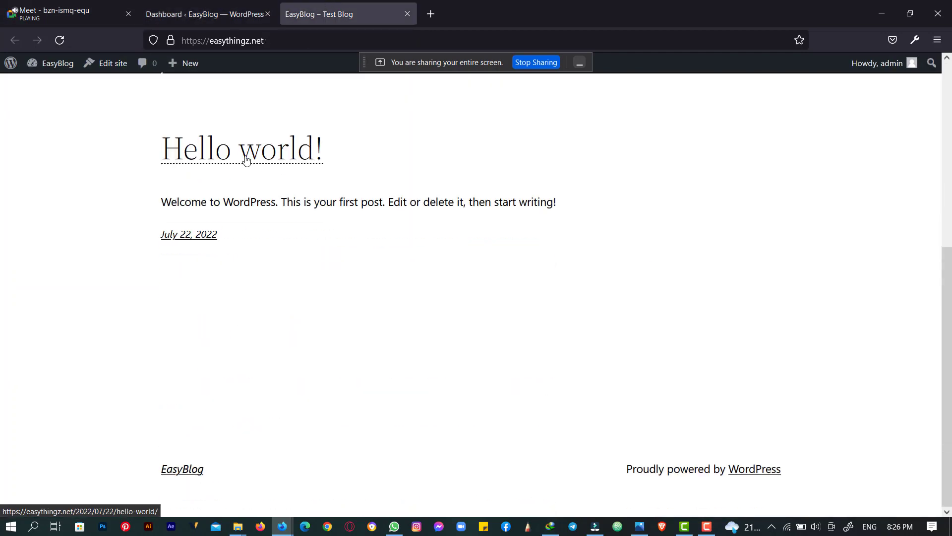
scroll(245, 157, "up", 5)
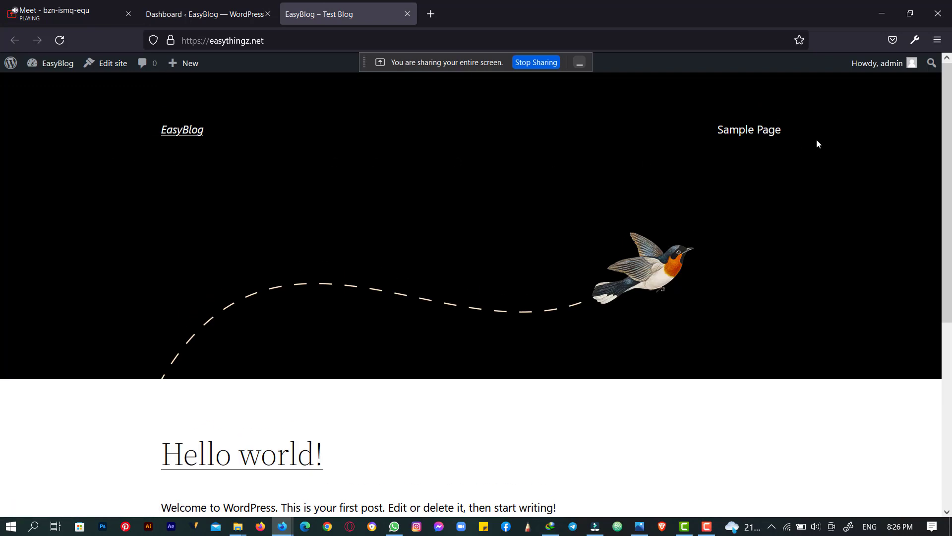
scroll(70, 132, "down", 3)
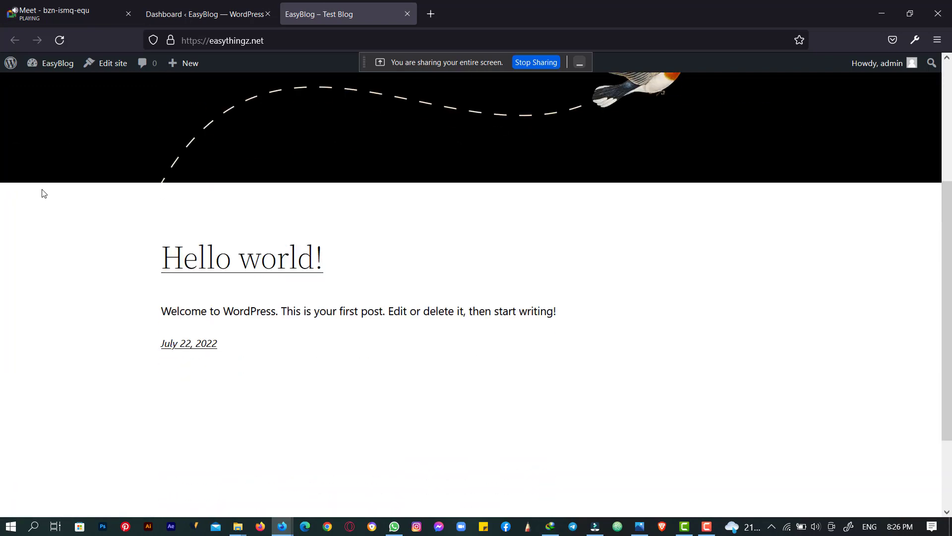
scroll(88, 295, "down", 2)
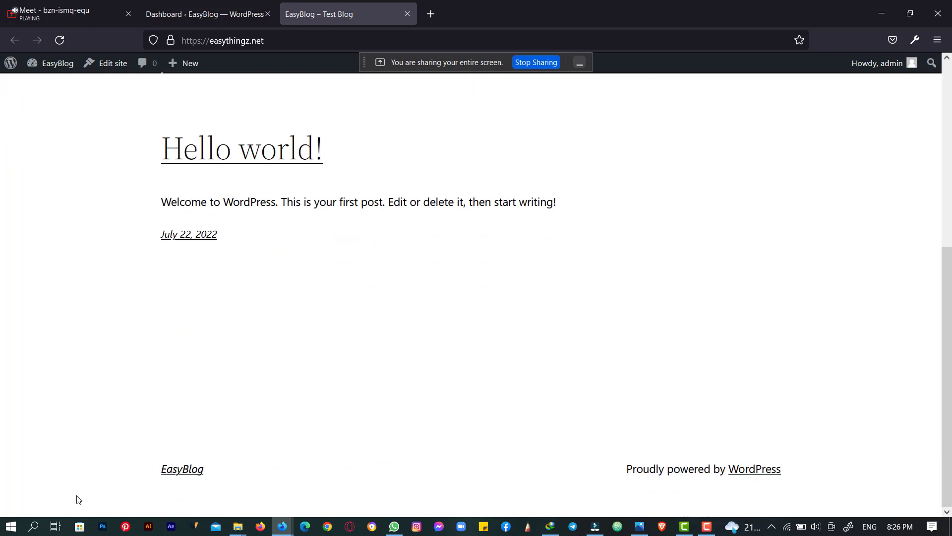
scroll(471, 379, "up", 5)
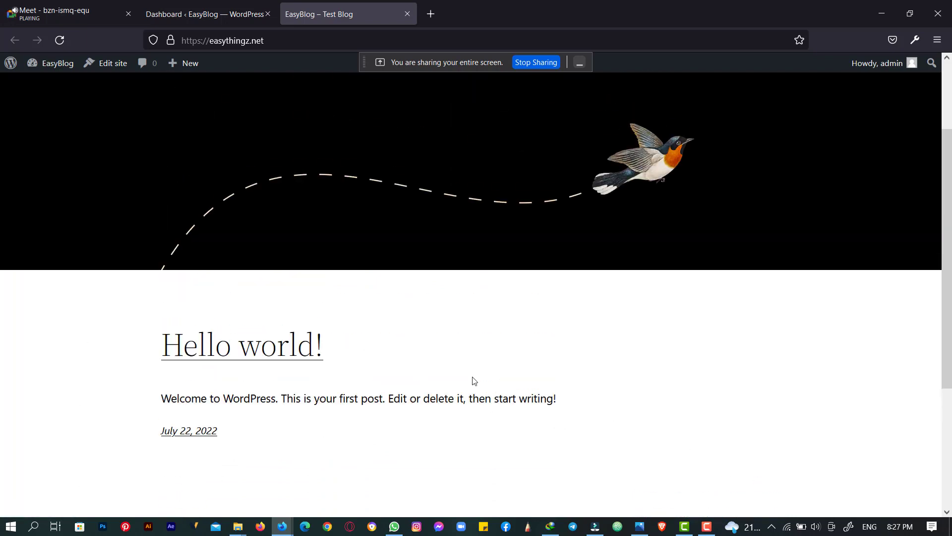
left_click(251, 5)
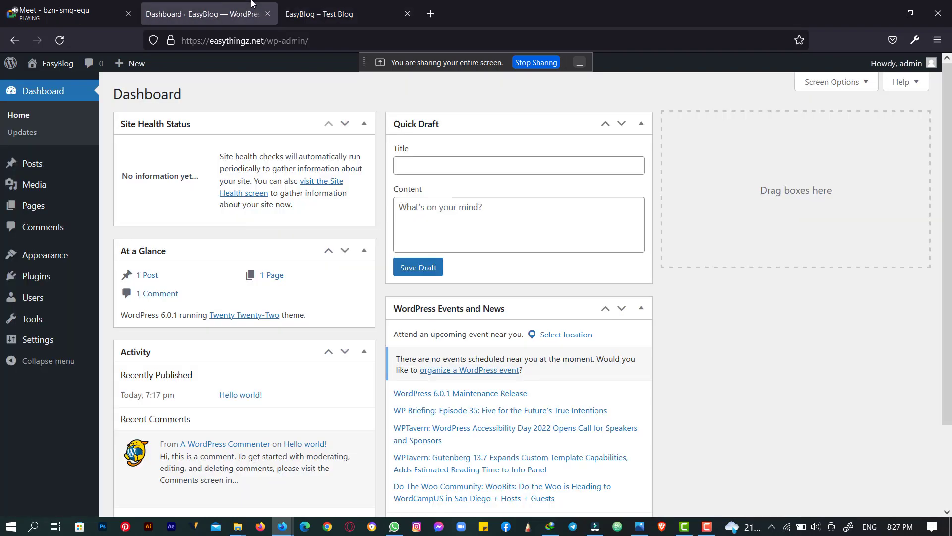
right_click(252, 3)
left_click(193, 104)
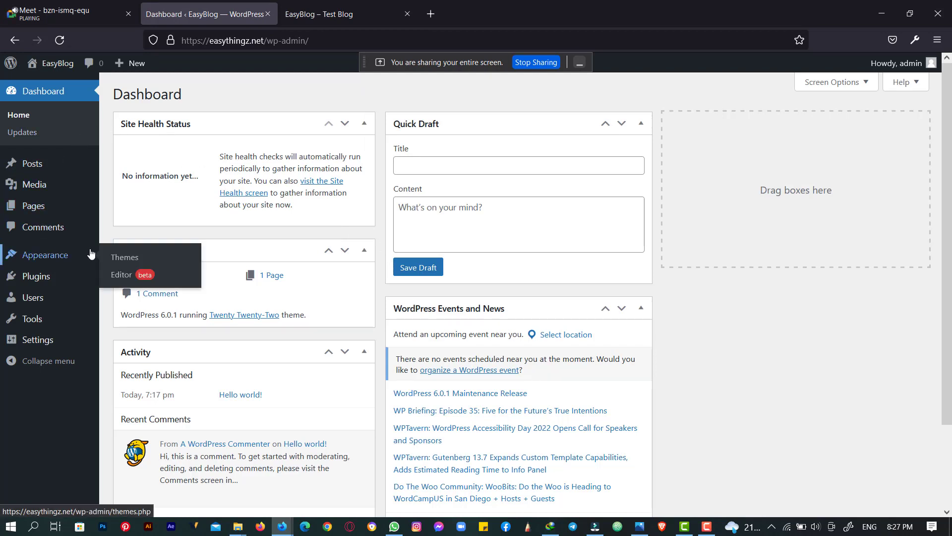
mouse_move(94, 214)
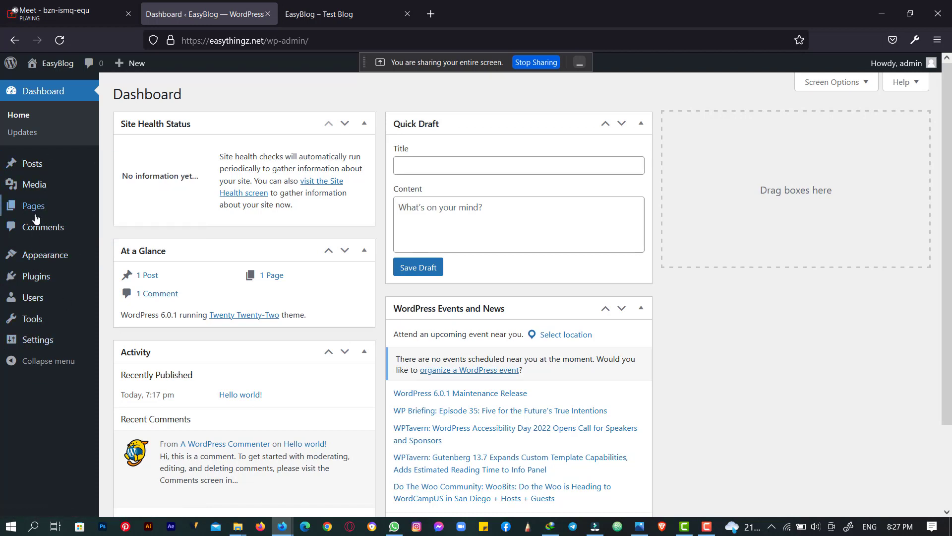
mouse_move(36, 216)
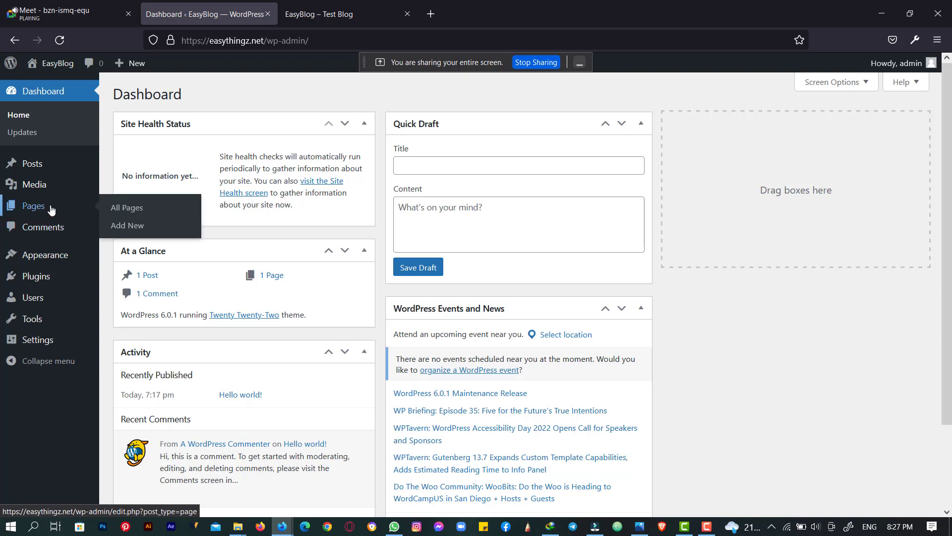
mouse_move(32, 171)
mouse_move(35, 184)
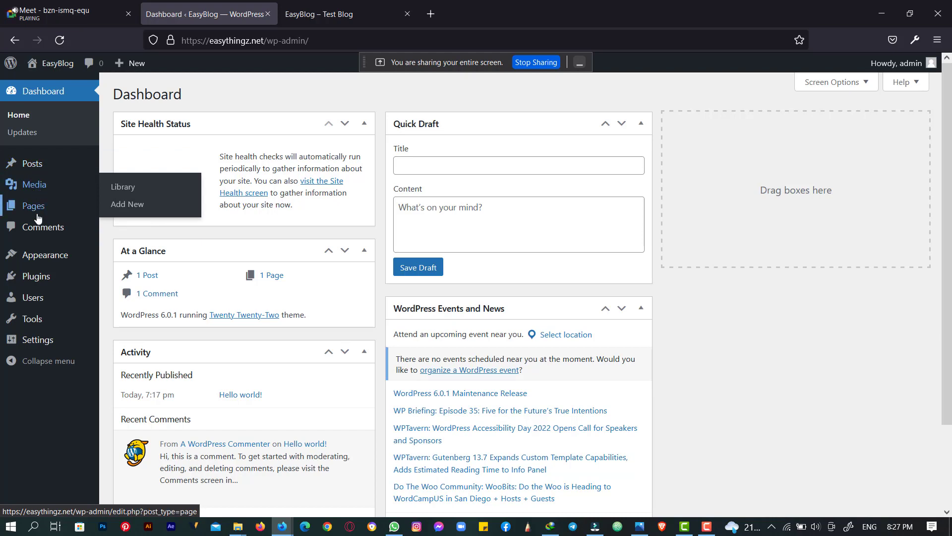
mouse_move(30, 209)
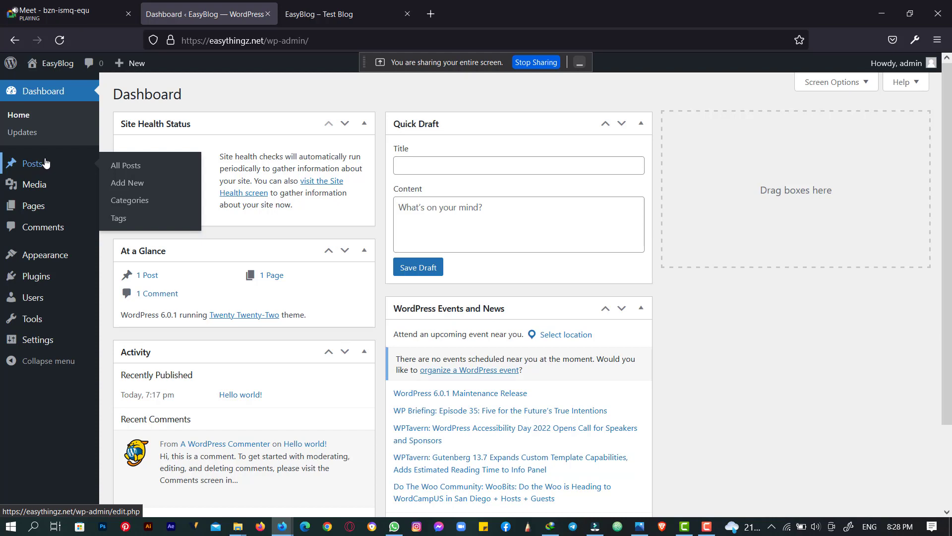
- Glance at the live blog tab again, then settle back on the EasyBlog admin dashboard
mouse_move(14, 69)
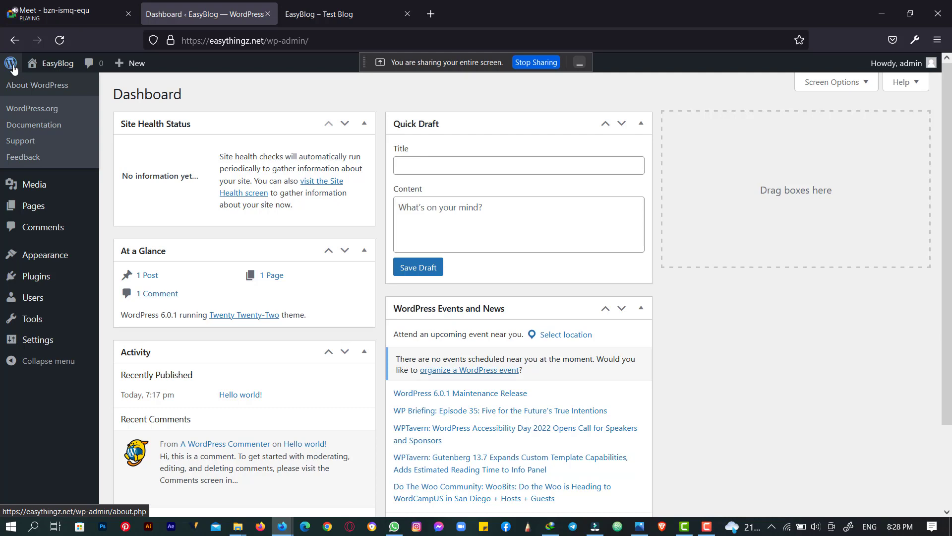
mouse_move(75, 160)
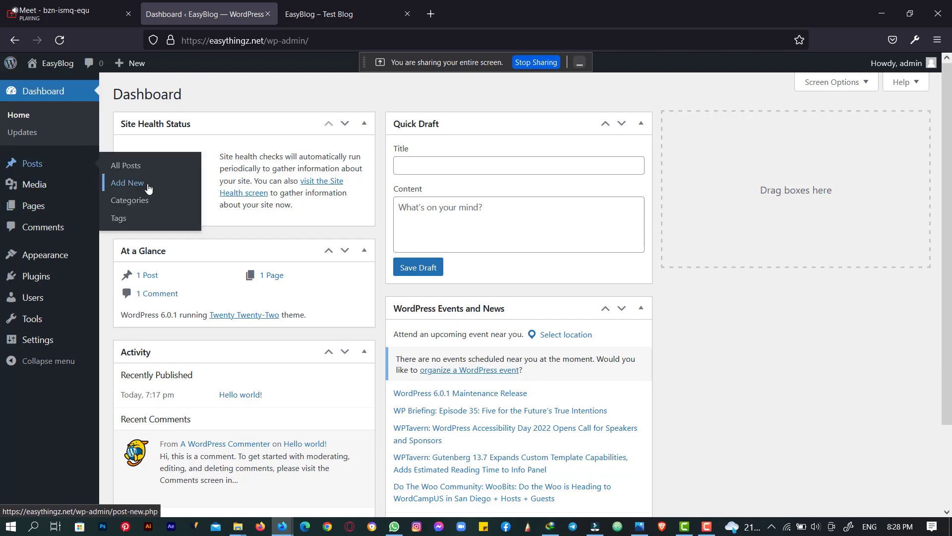
left_click(343, 10)
right_click(347, 3)
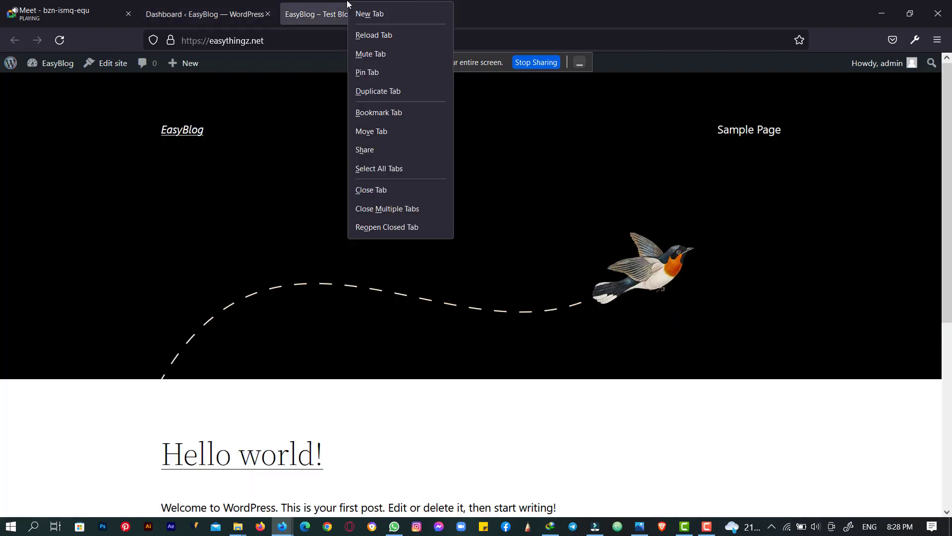
left_click(320, 3)
left_click(205, 4)
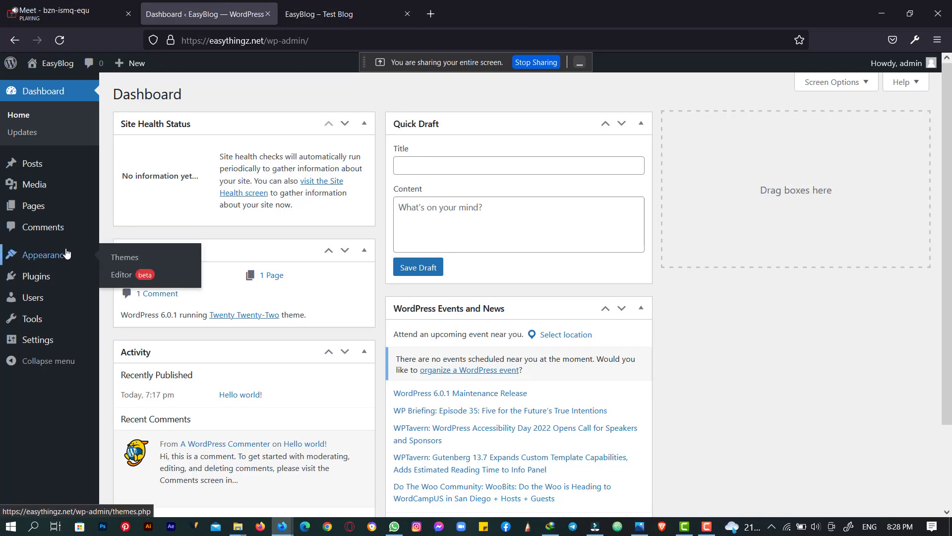
mouse_move(69, 255)
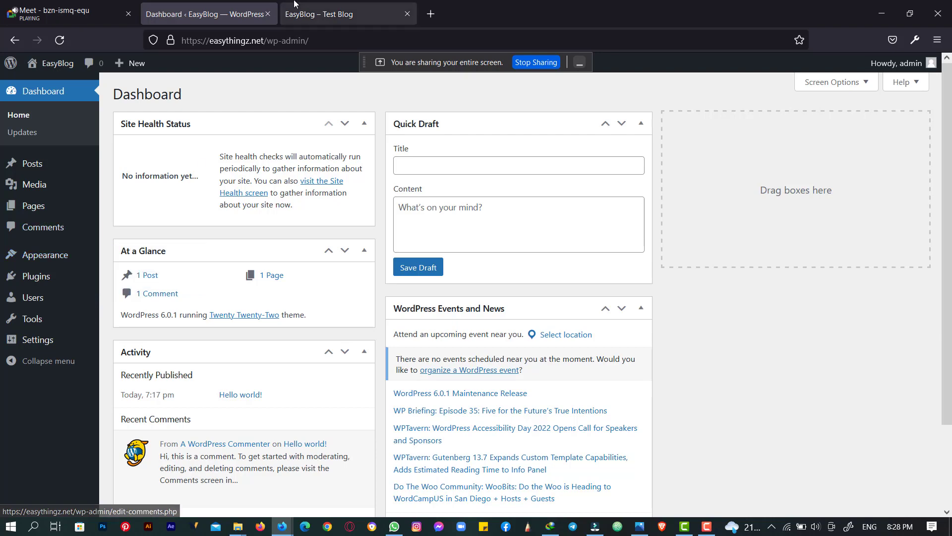
left_click(337, 14)
scroll(657, 244, "down", 5)
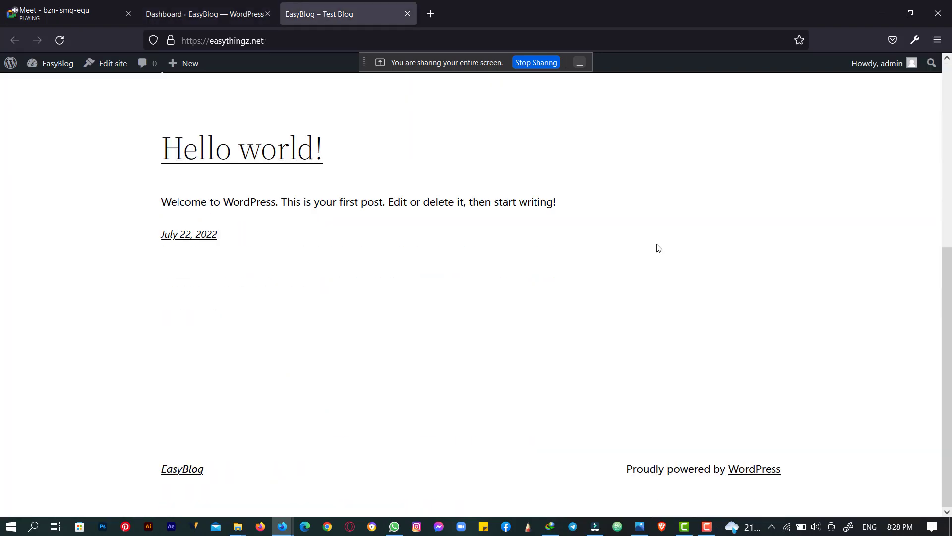
scroll(656, 244, "up", 5)
left_click(229, 4)
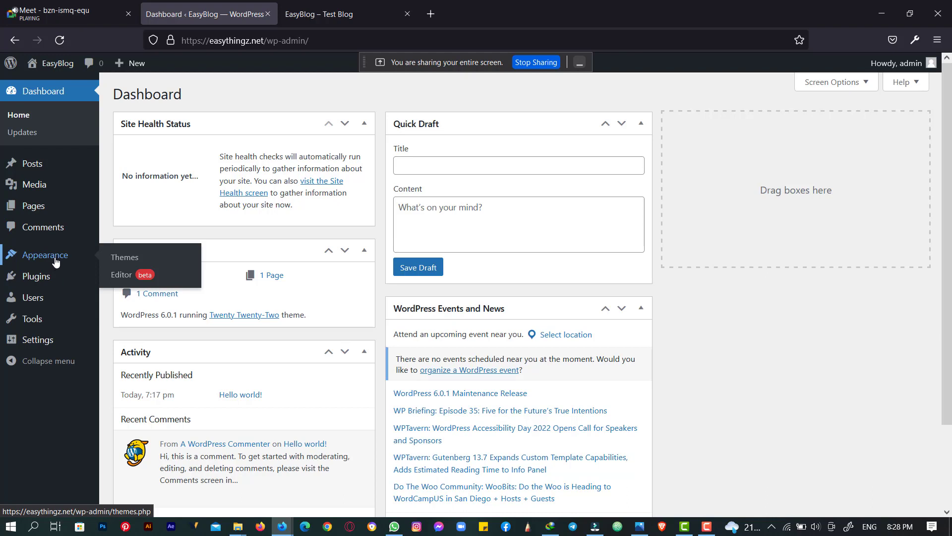
- Open Appearance > Themes, showing Twenty Twenty-Two active beside Twenty Twenty and Twenty Twenty-One
left_click(126, 257)
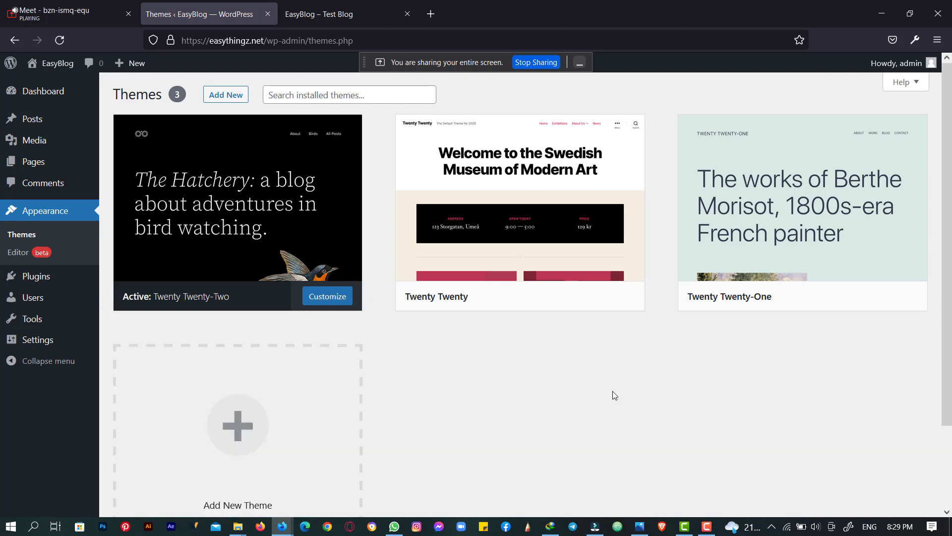
scroll(615, 395, "down", 1)
scroll(614, 395, "up", 1)
left_click(312, 4)
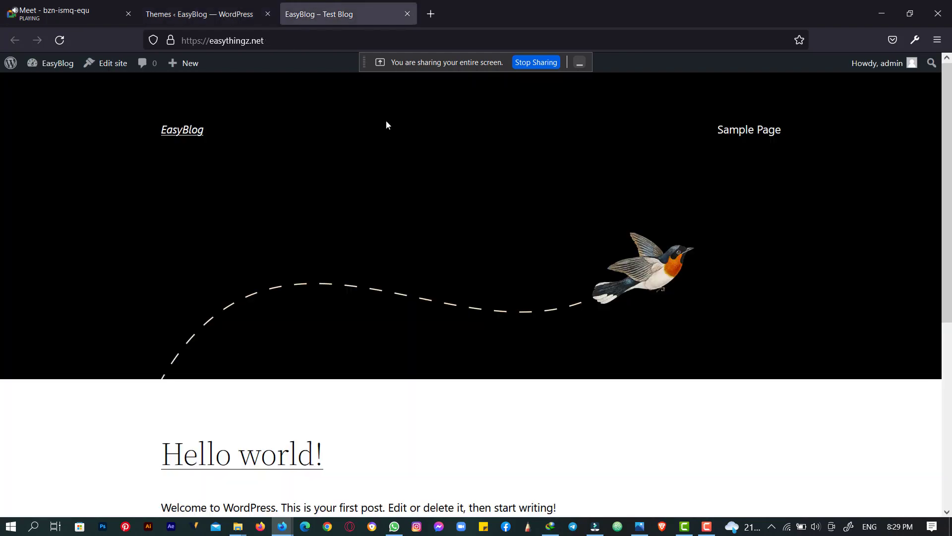
left_click(198, 14)
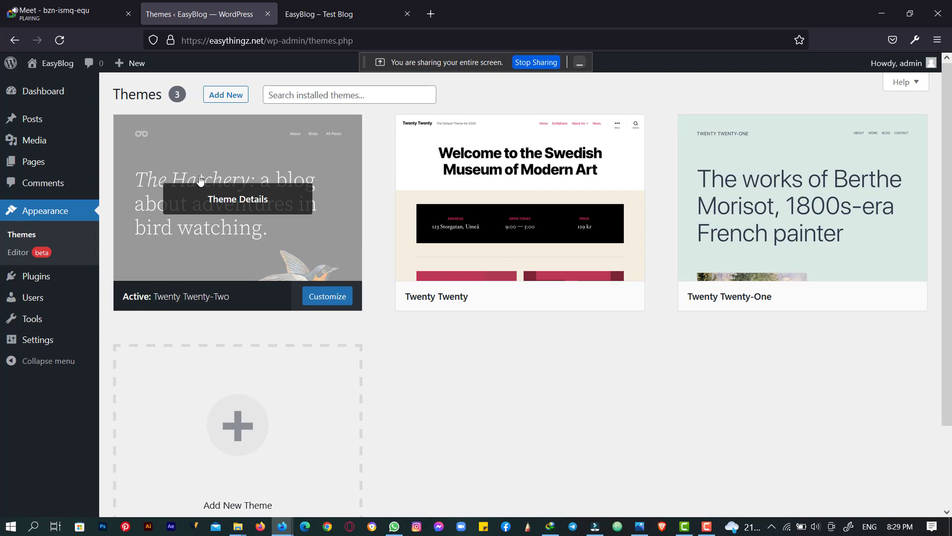
mouse_move(455, 223)
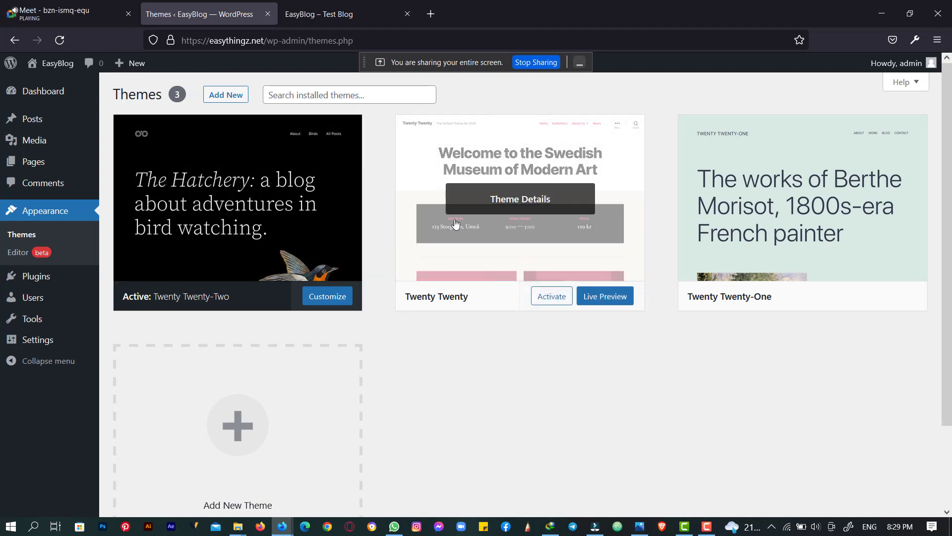
- Activate Twenty Twenty and reload the live blog to see it in the new theme
left_click(541, 299)
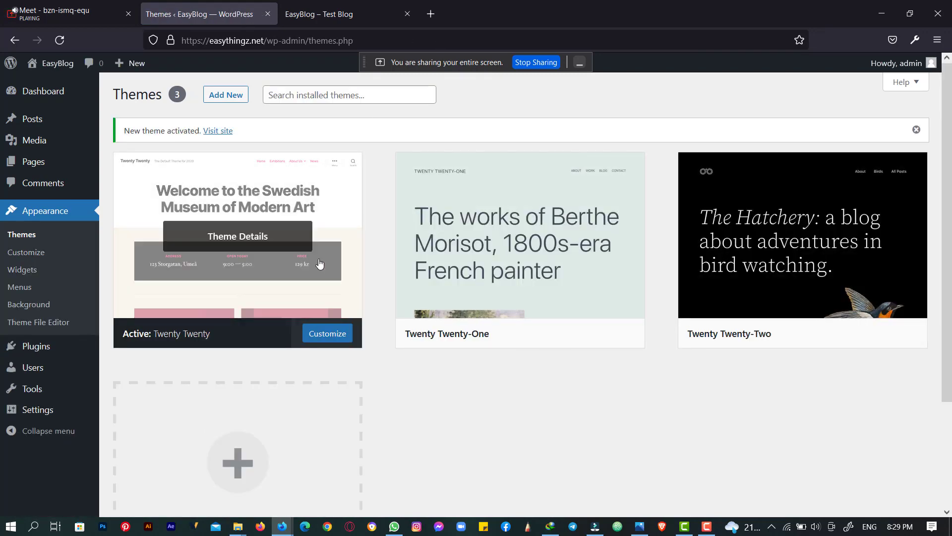
left_click(323, 14)
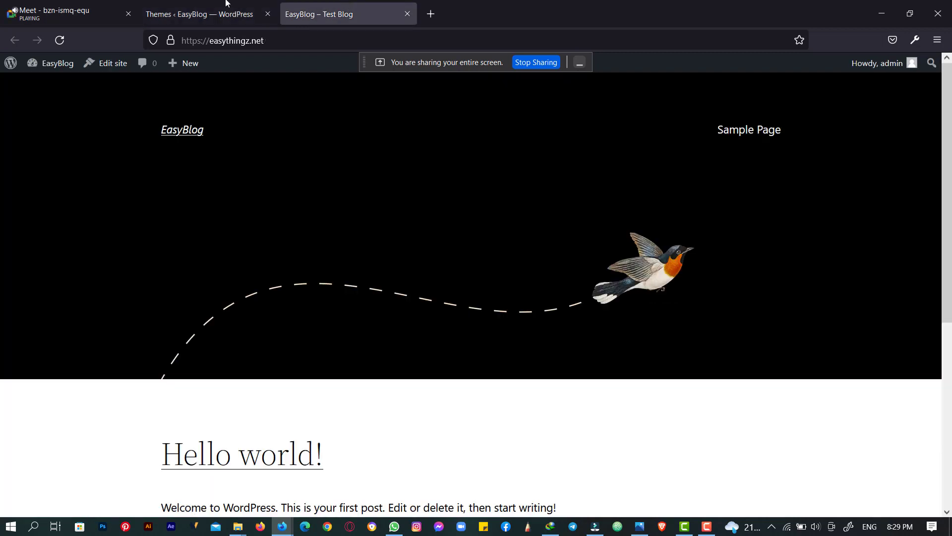
left_click(61, 42)
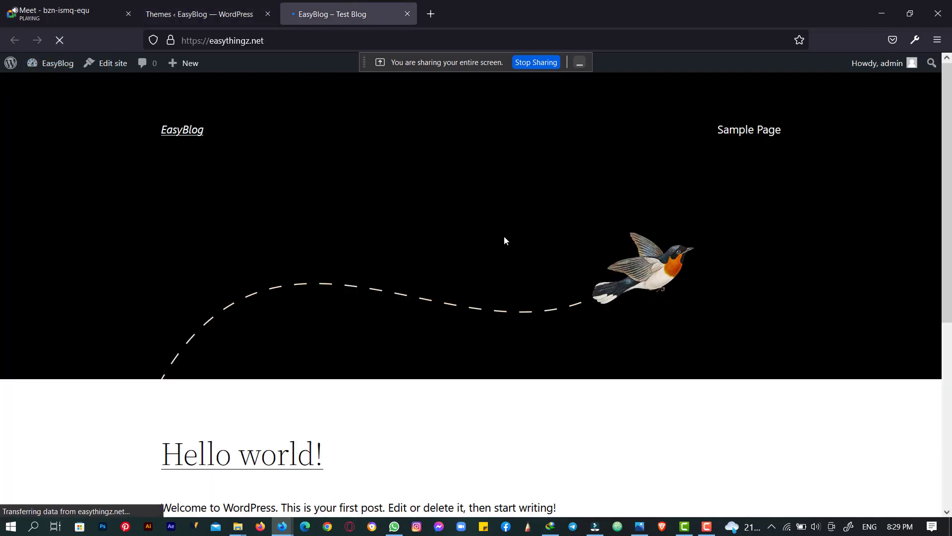
scroll(501, 241, "down", 6)
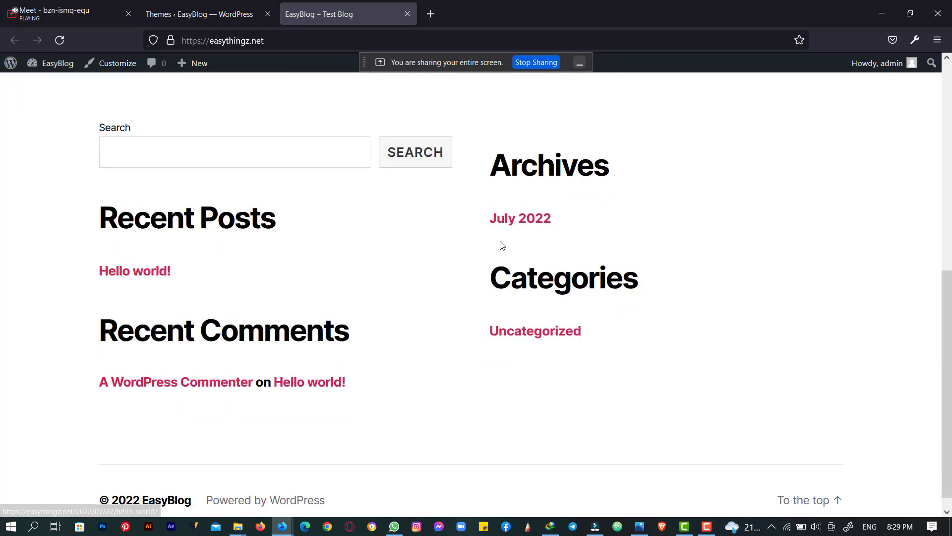
scroll(502, 245, "up", 7)
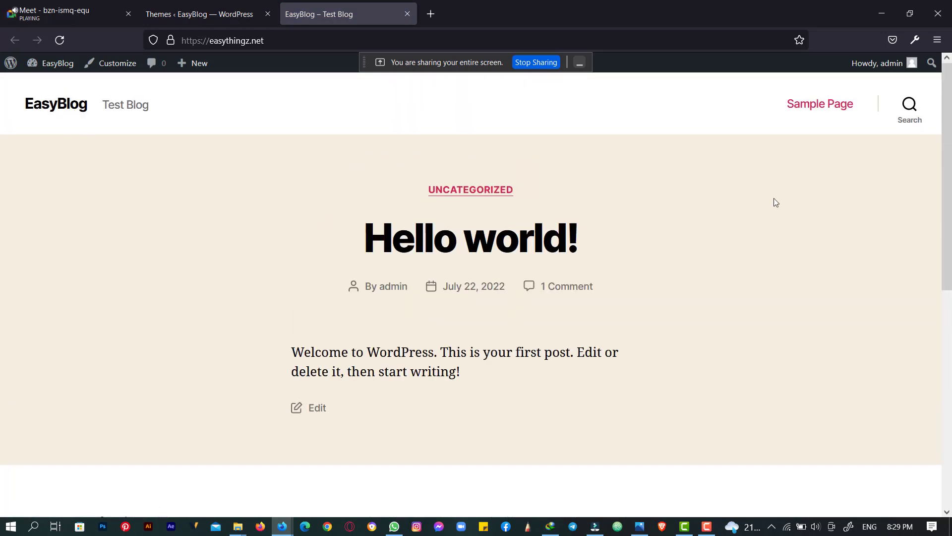
scroll(722, 159, "down", 8)
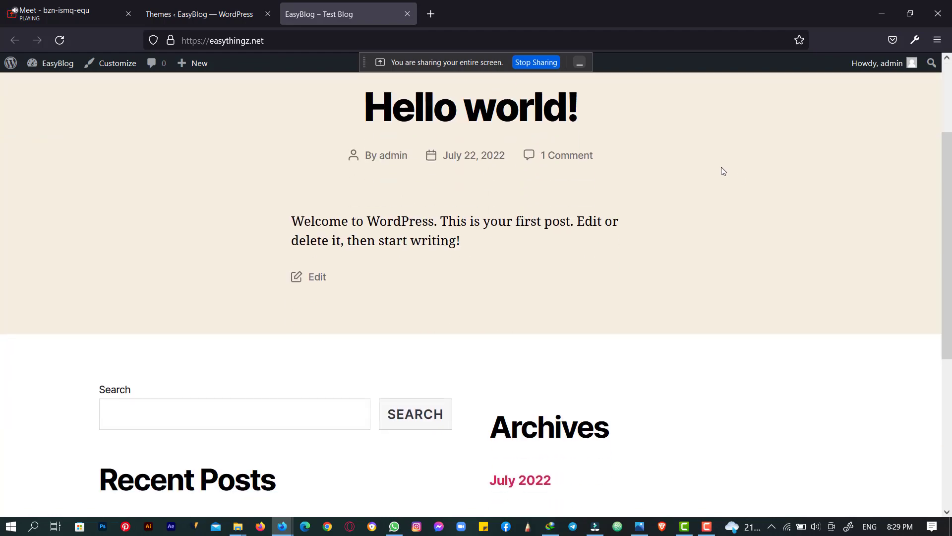
left_click(218, 14)
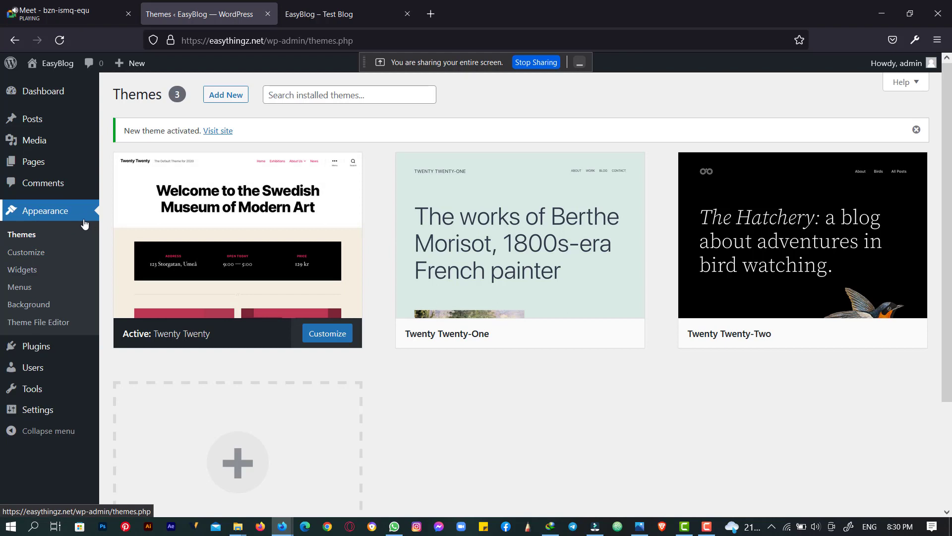
scroll(186, 194, "down", 3)
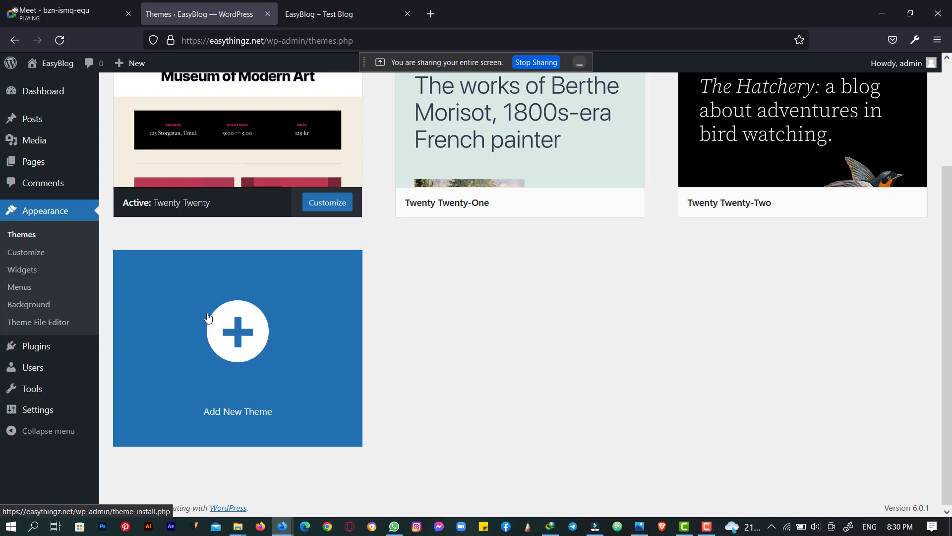
- Go to Add New Theme and look over the popular themes available to install
scroll(243, 350, "up", 3)
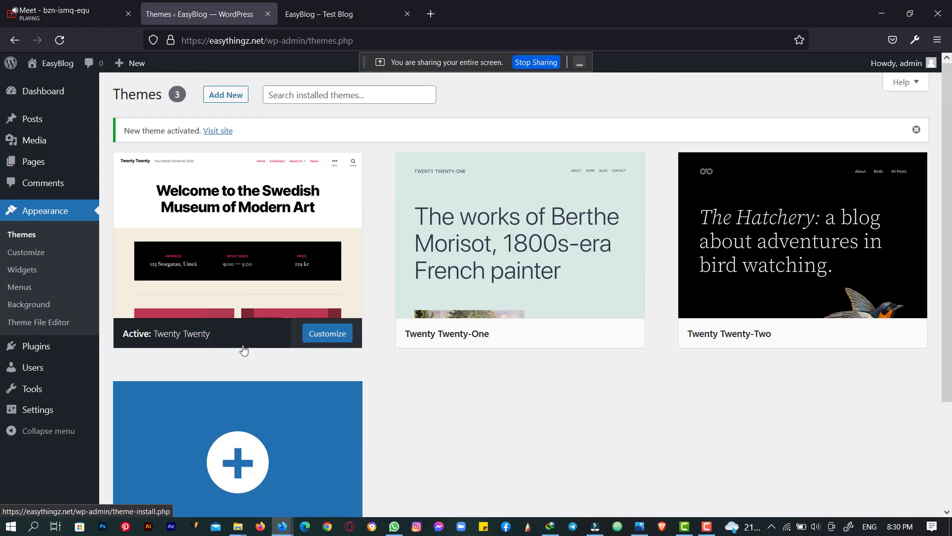
scroll(243, 350, "down", 3)
left_click(242, 334)
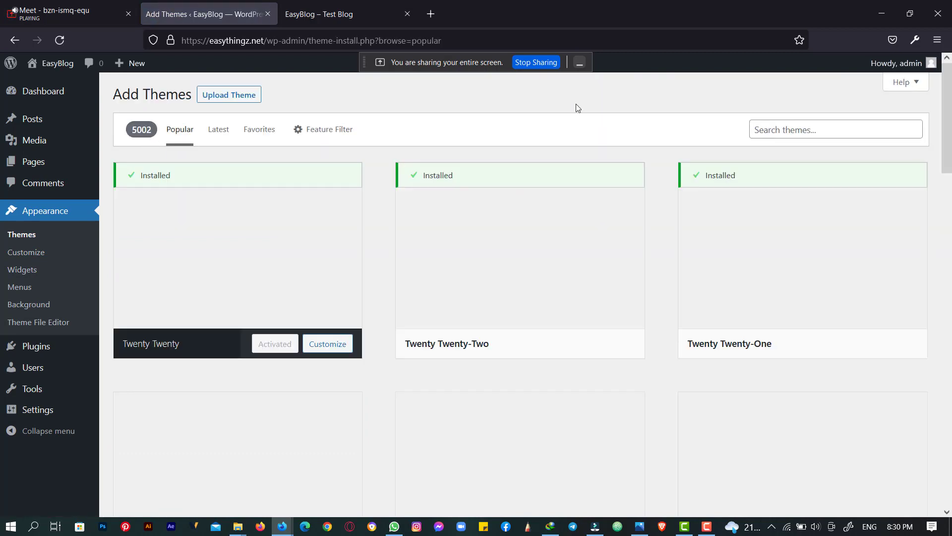
scroll(936, 120, "down", 5)
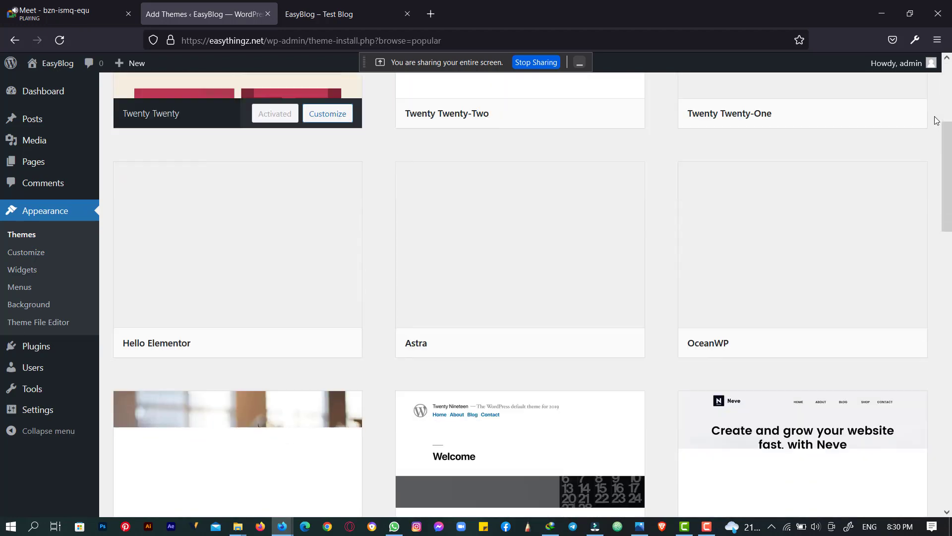
scroll(936, 120, "down", 6)
scroll(935, 120, "up", 3)
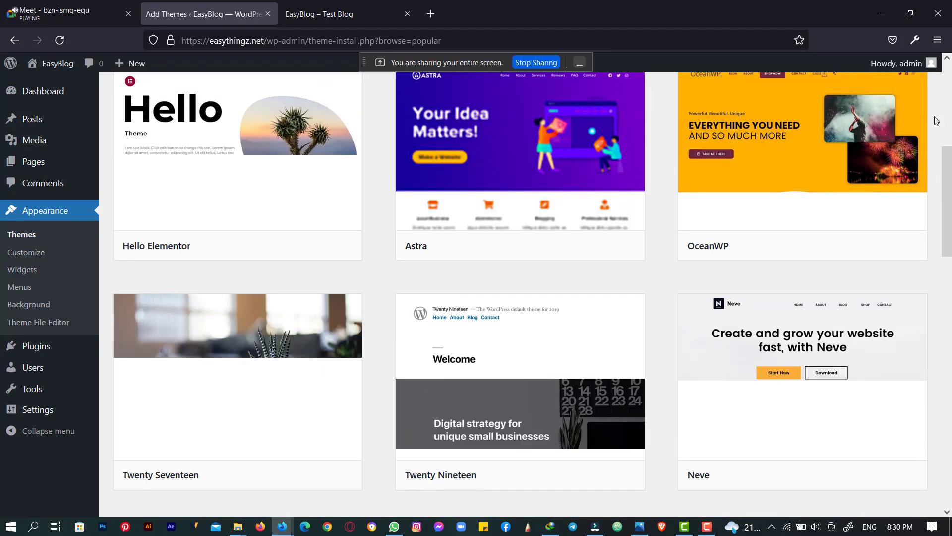
scroll(935, 120, "up", 3)
left_click(342, 14)
left_click(233, 14)
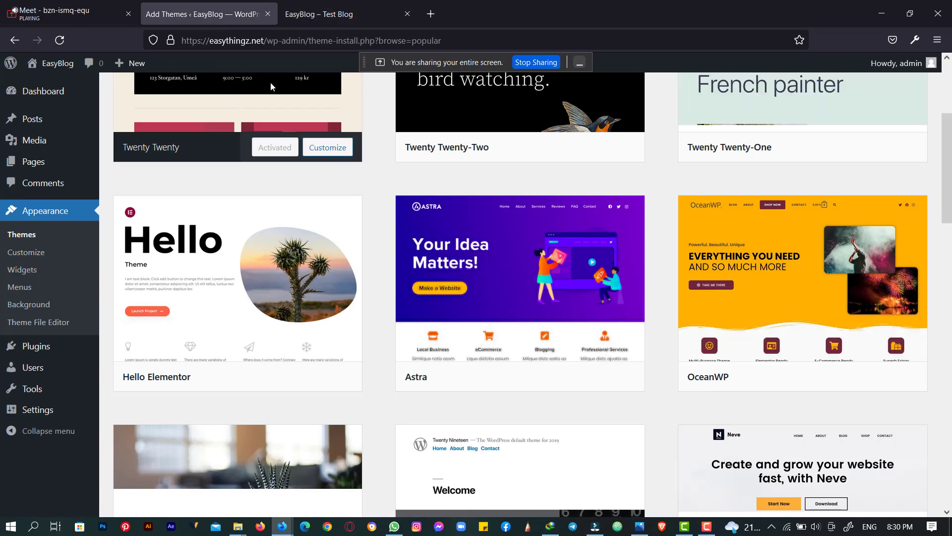
- Scroll the popular themes grid and open a preview of the Kadence theme
scroll(885, 155, "down", 1)
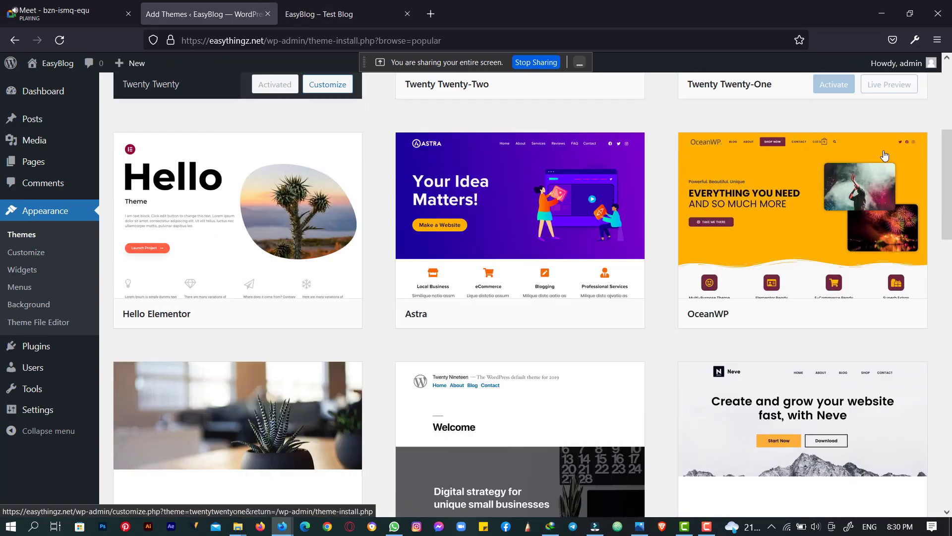
scroll(884, 156, "down", 4)
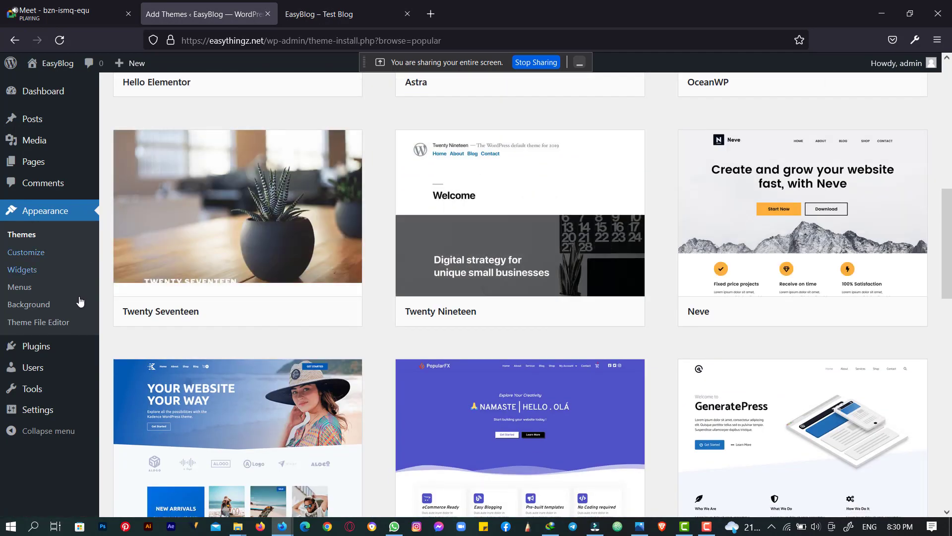
scroll(208, 278, "down", 7)
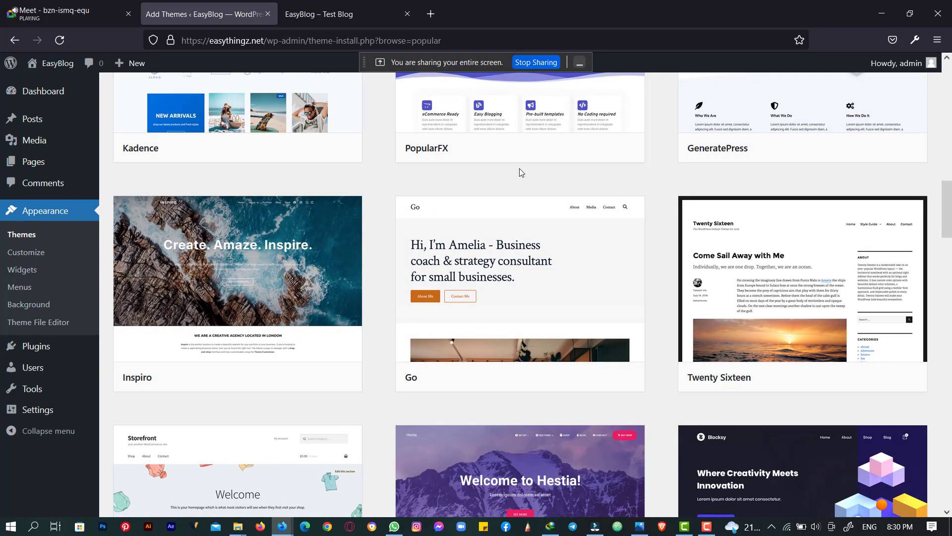
scroll(519, 169, "down", 4)
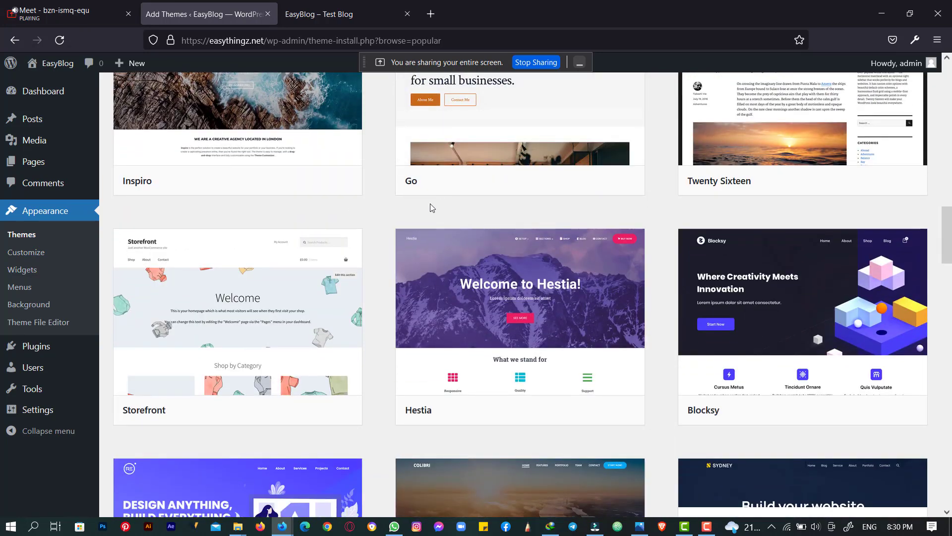
scroll(387, 243, "up", 5)
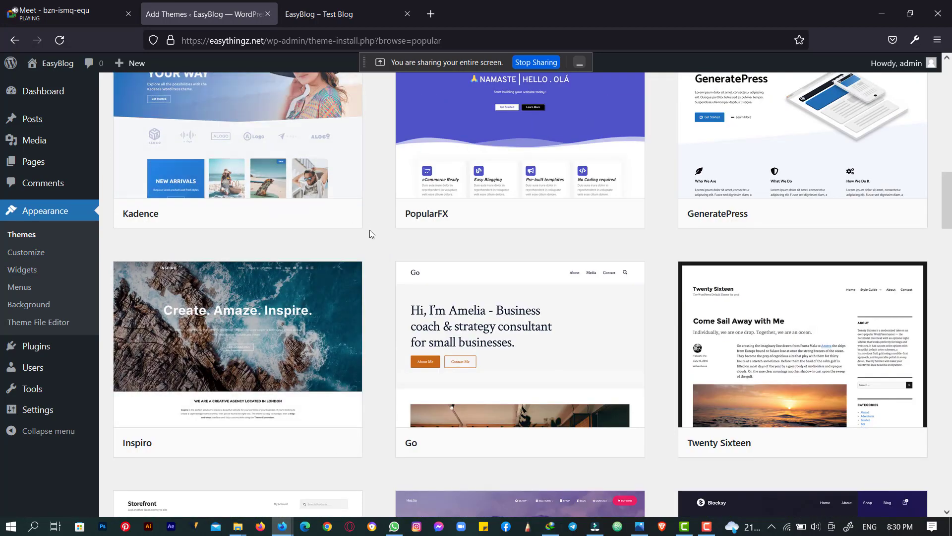
scroll(370, 231, "up", 3)
scroll(370, 233, "up", 3)
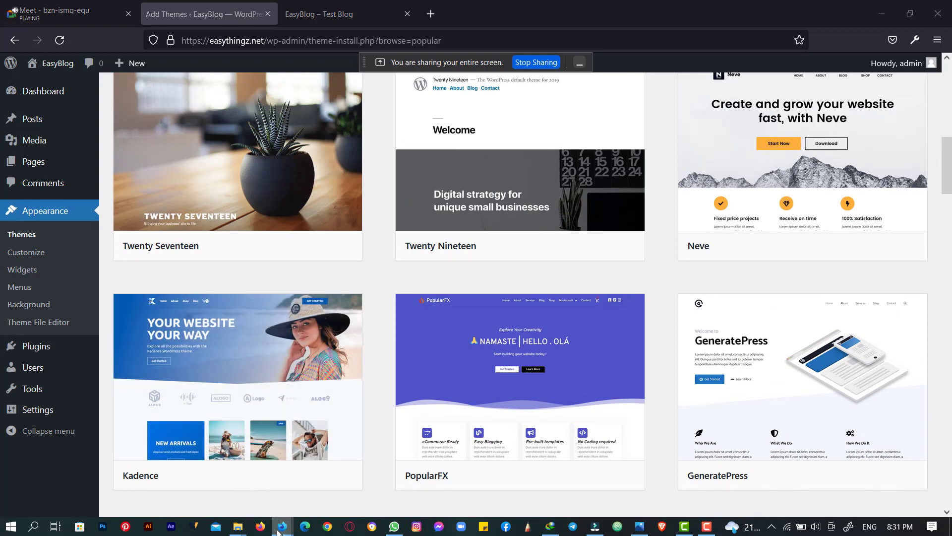
mouse_move(282, 526)
left_click(239, 480)
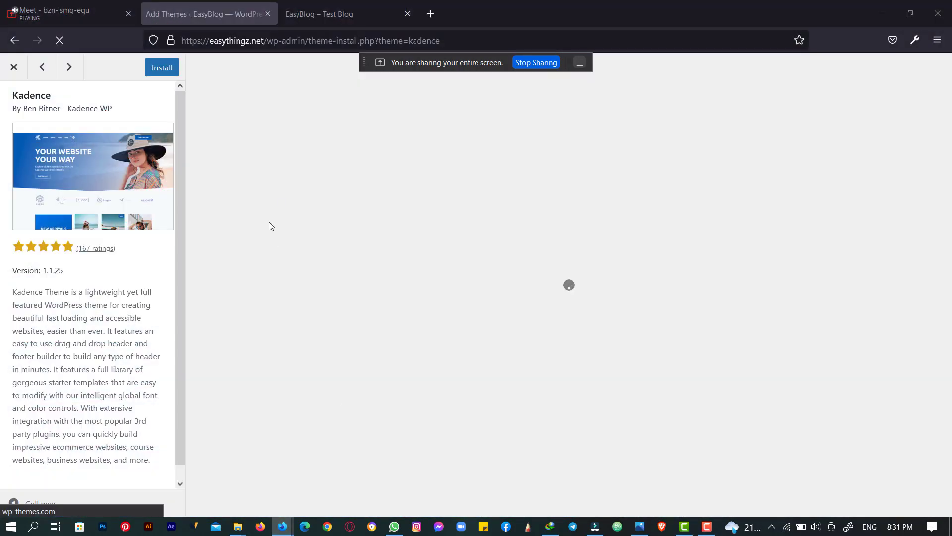
- Admit the waiting guest into the Meet call, then return to the Kadence preview
left_click(55, 12)
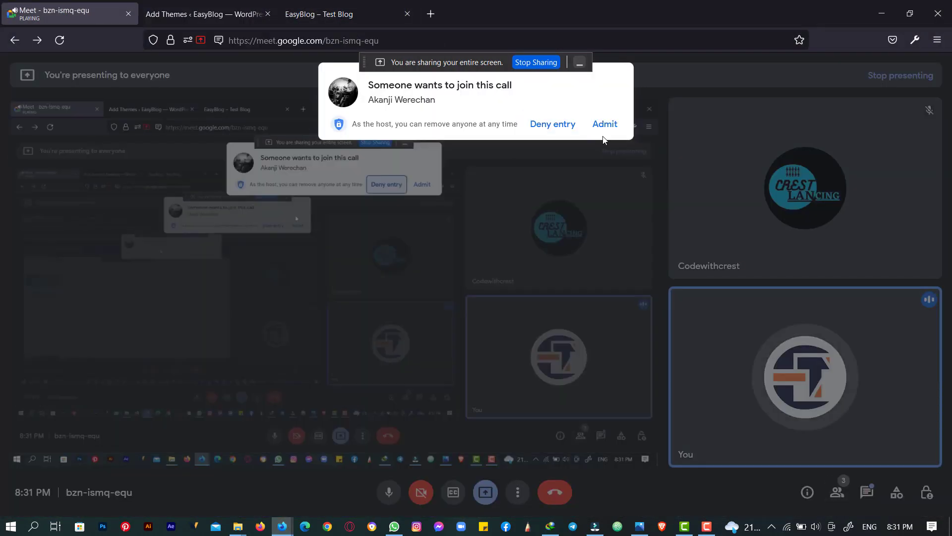
left_click(609, 125)
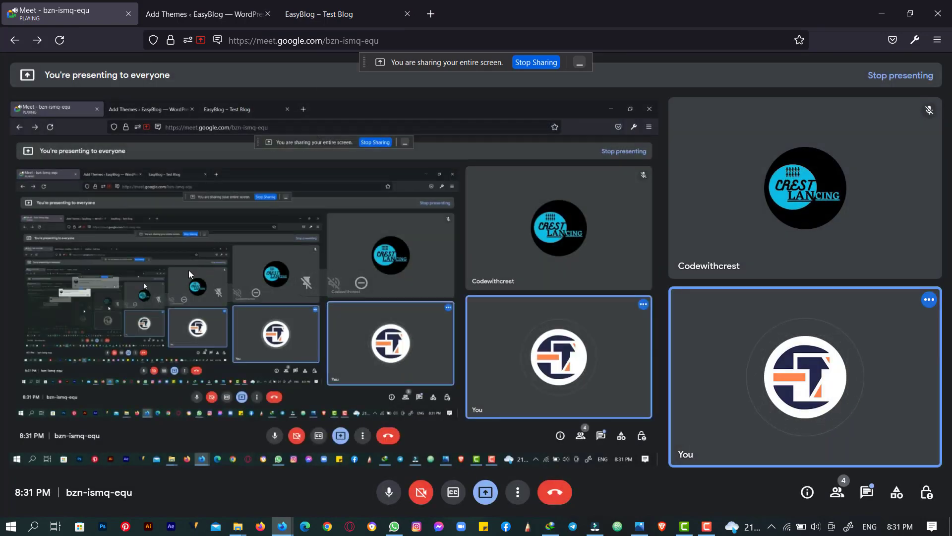
left_click(232, 4)
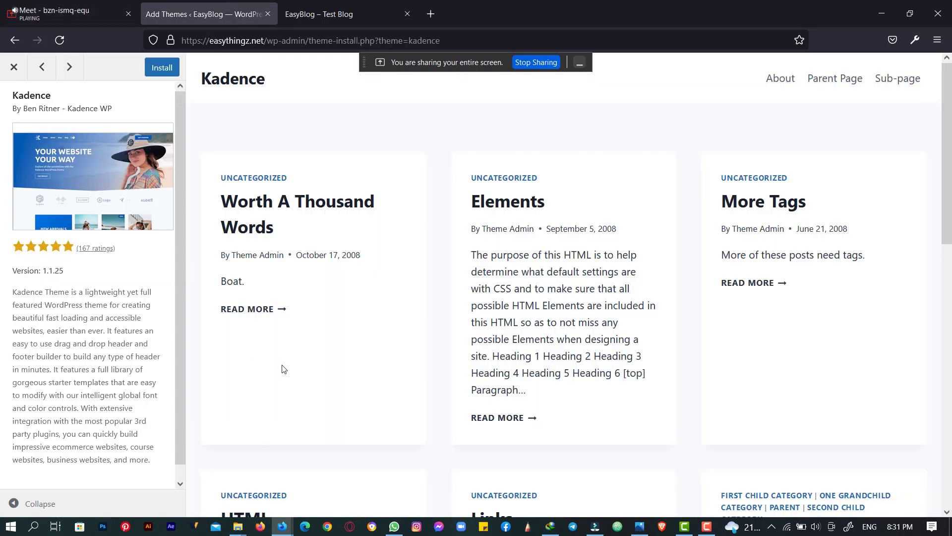
left_click(14, 67)
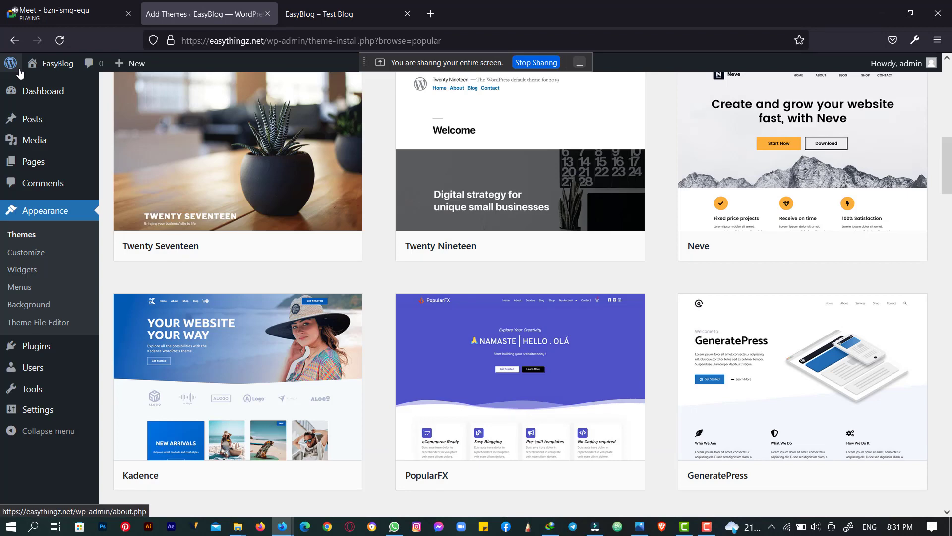
scroll(367, 272, "up", 8)
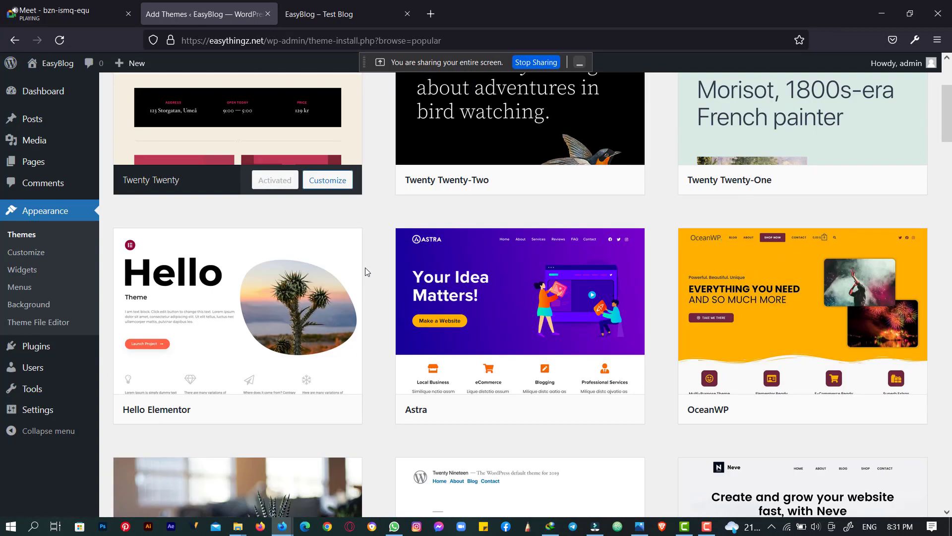
scroll(365, 266, "up", 3)
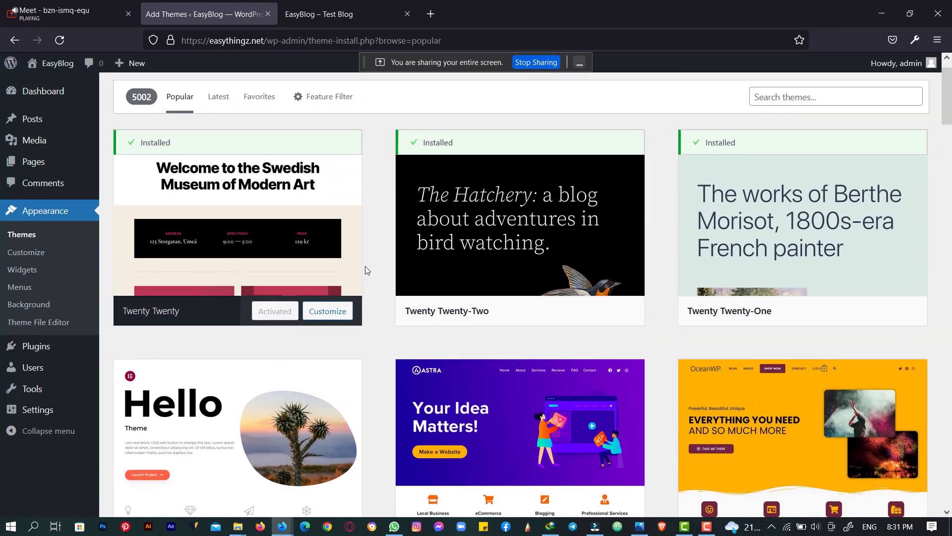
scroll(365, 269, "down", 3)
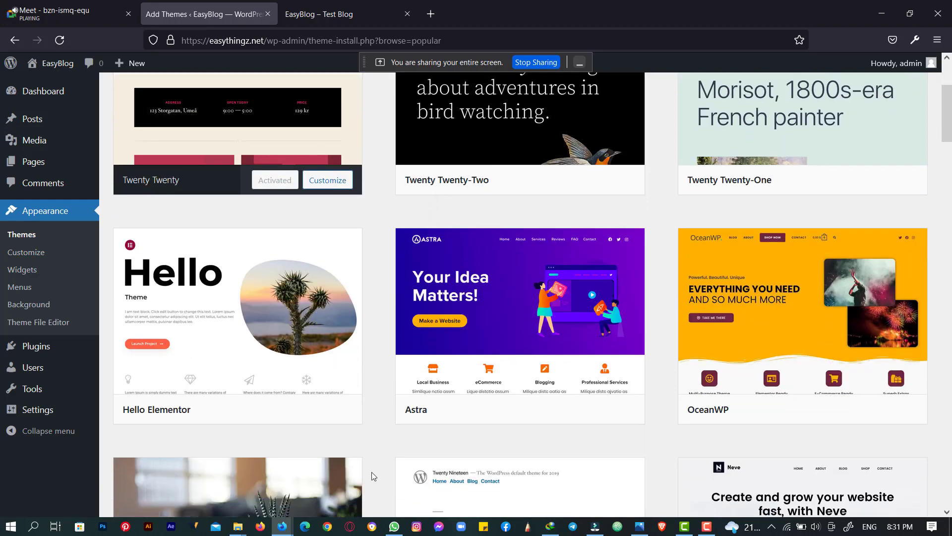
mouse_move(283, 525)
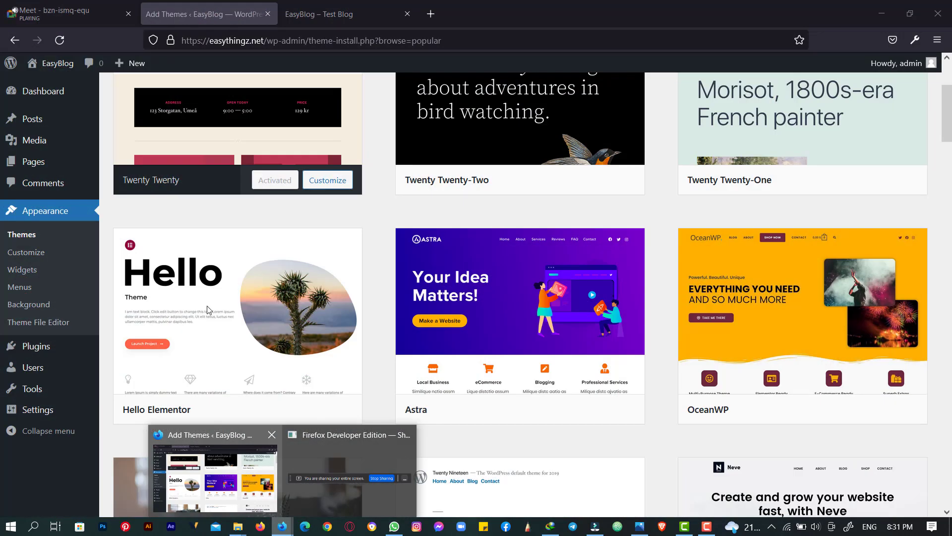
- Allow Google Meet to send notifications and go back to the Add Themes tab
left_click(71, 15)
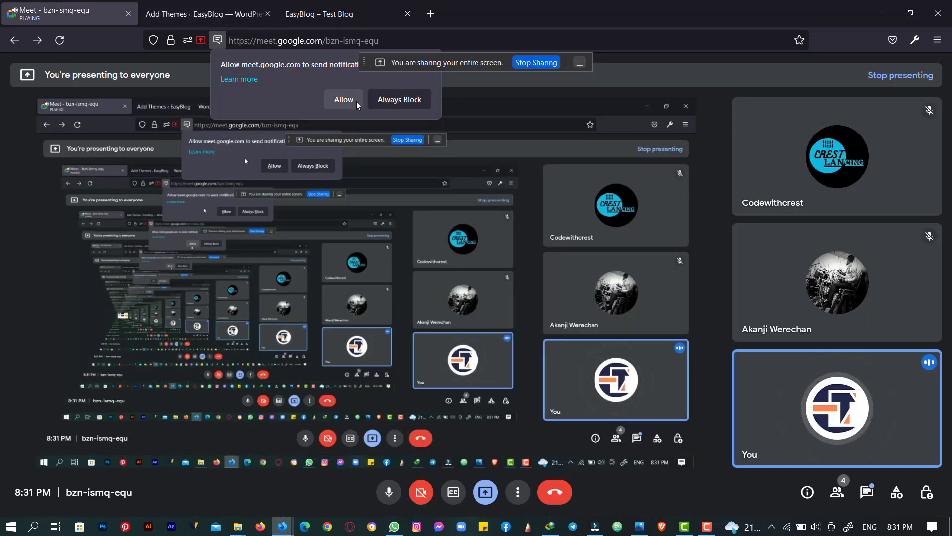
left_click(338, 101)
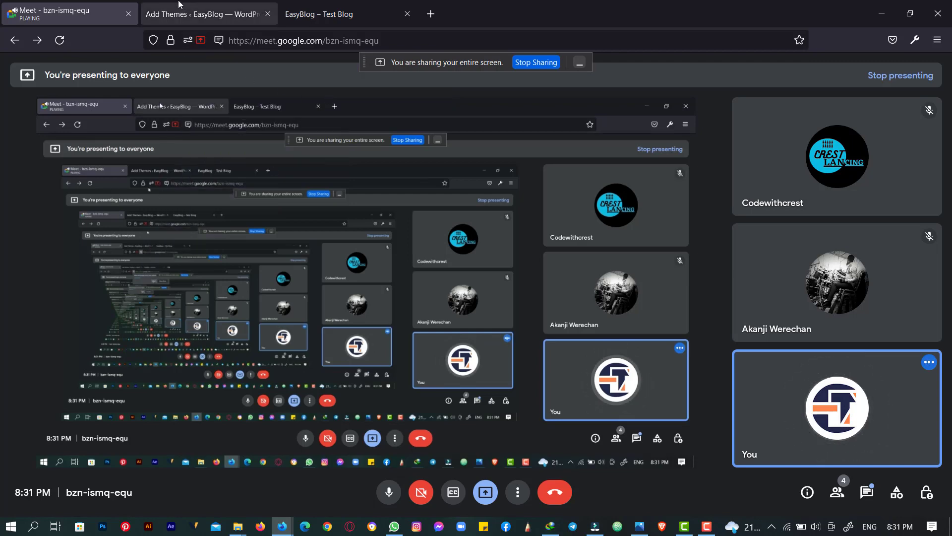
left_click(200, 15)
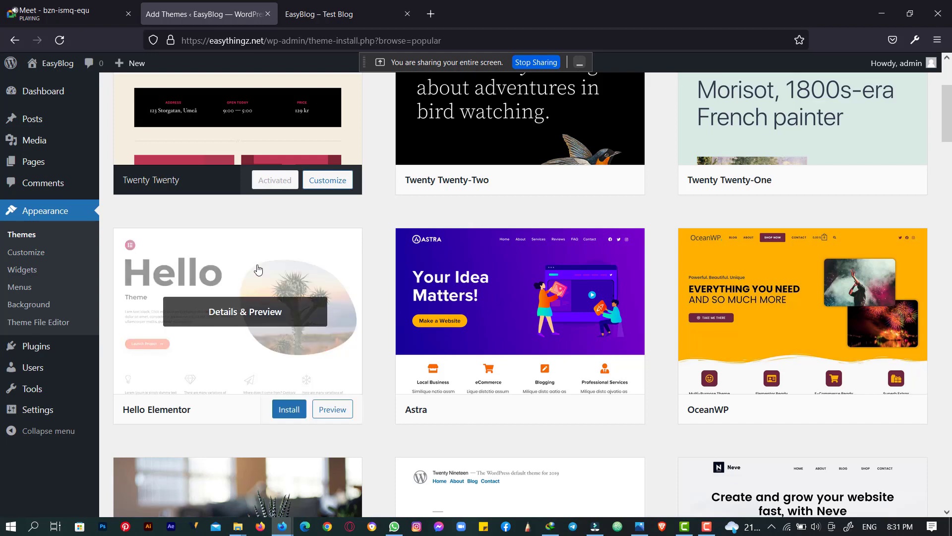
- Switch to the 'EasyBlog – Test Blog' tab showing the Hello world! post in Twenty Twenty
scroll(273, 228, "down", 5)
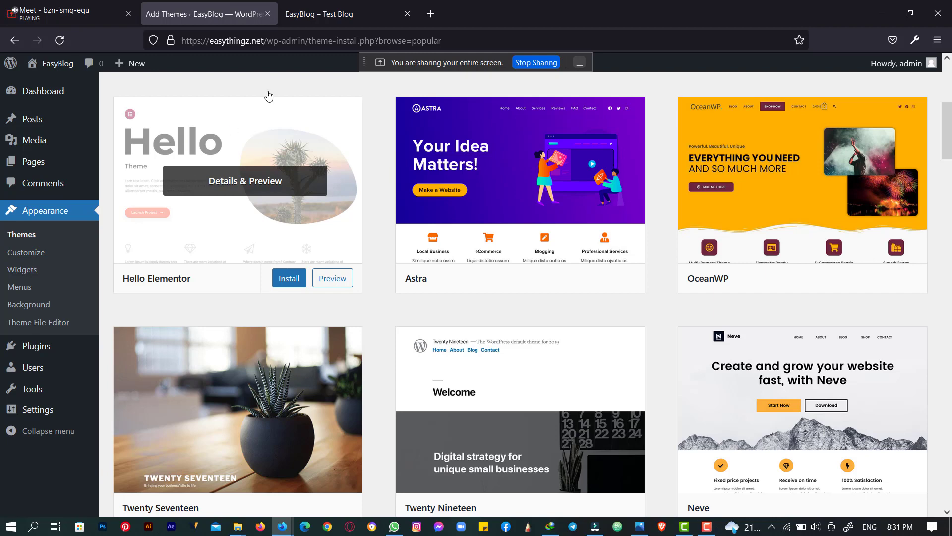
left_click(304, 3)
scroll(92, 191, "up", 10)
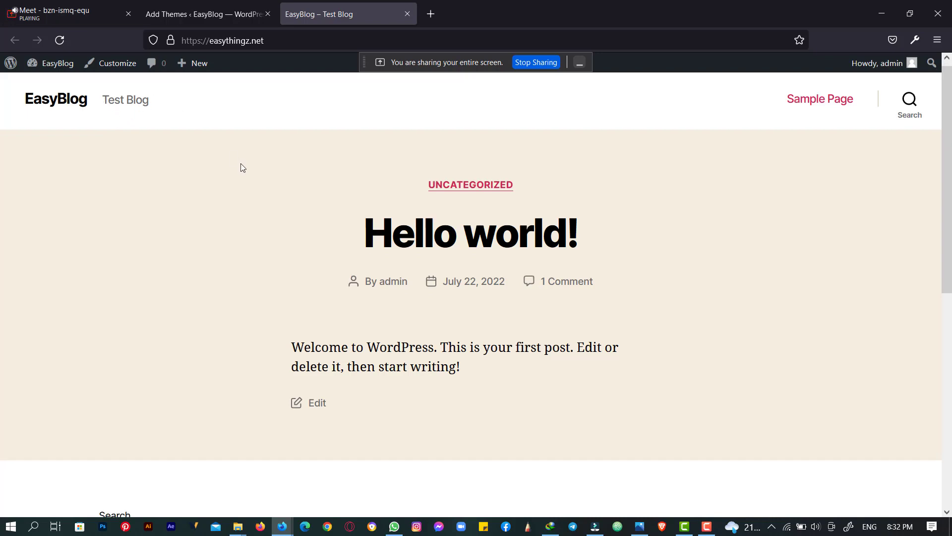
- Flip between the blog and Add Themes tabs, ending on the popular themes grid
scroll(240, 166, "down", 4)
scroll(240, 166, "up", 4)
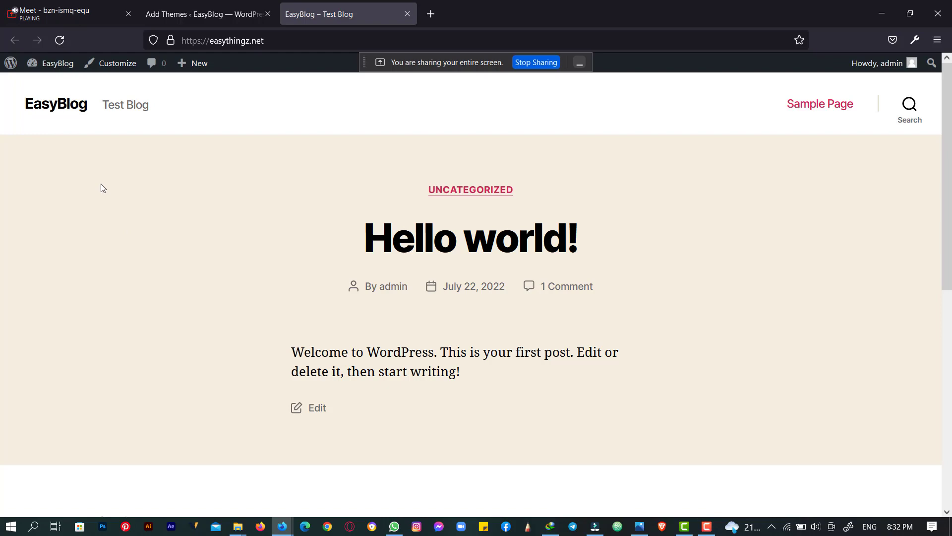
left_click(212, 4)
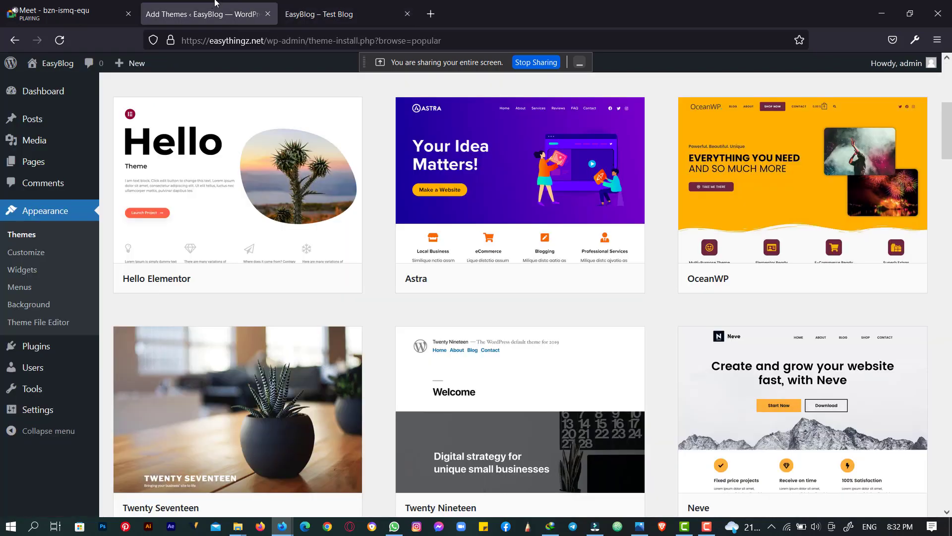
left_click(366, 5)
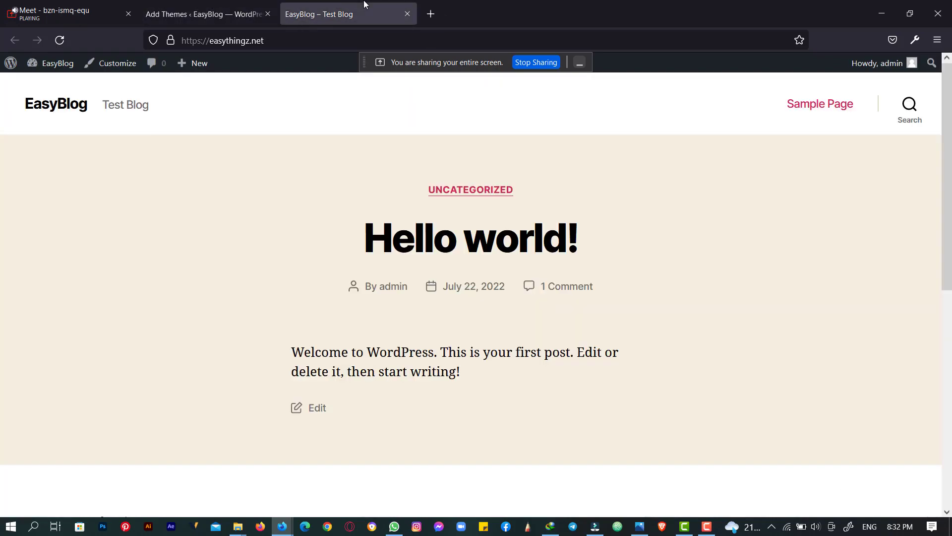
left_click(203, 6)
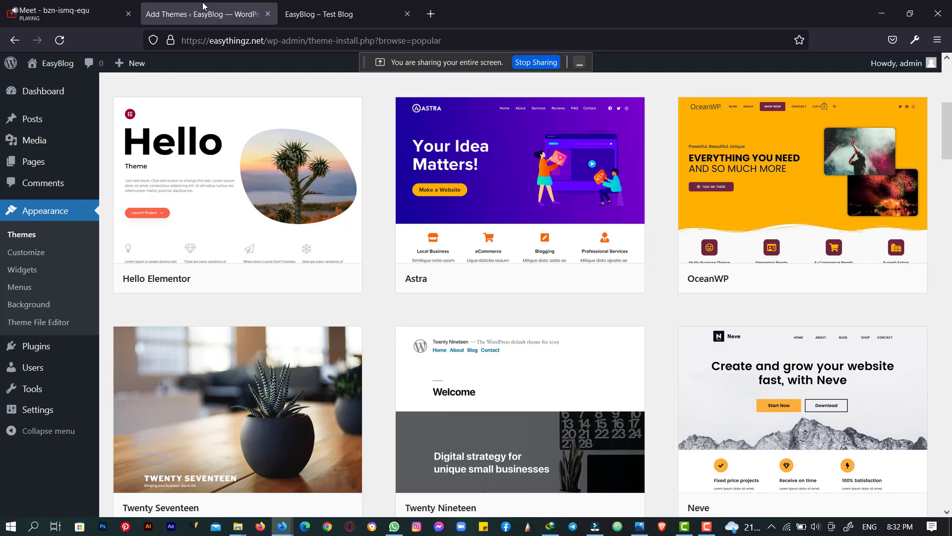
- Scroll down the popular themes grid past Storefront and Hestia to the Blocksy card
scroll(377, 269, "down", 5)
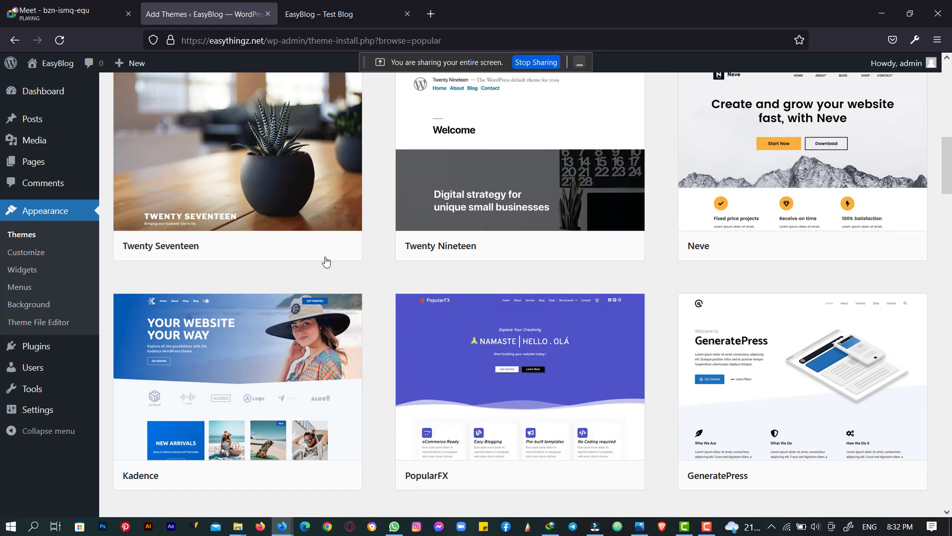
scroll(358, 256, "down", 5)
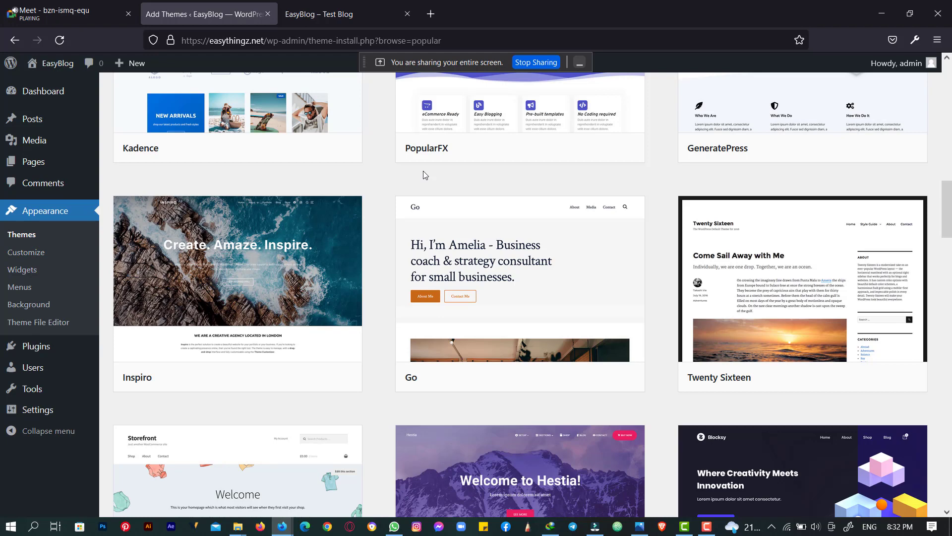
scroll(425, 171, "down", 7)
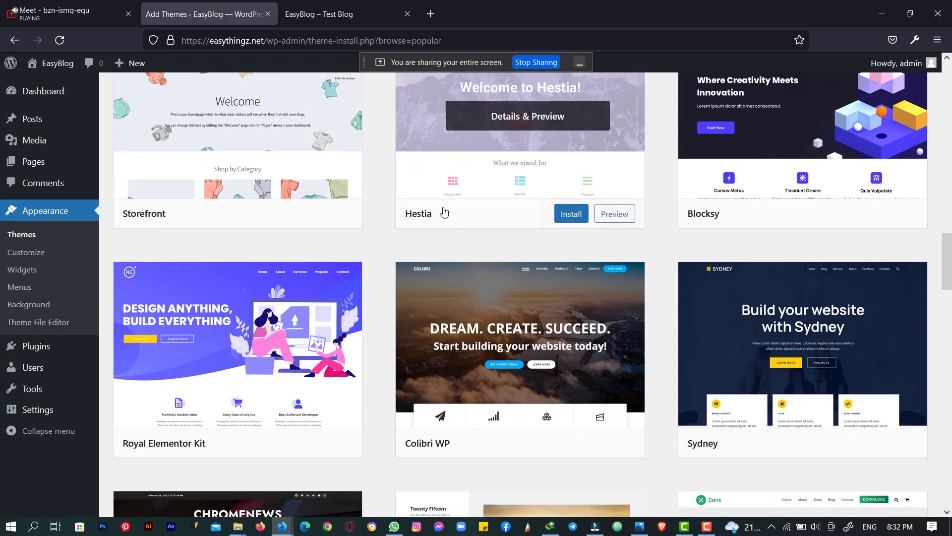
scroll(444, 213, "down", 6)
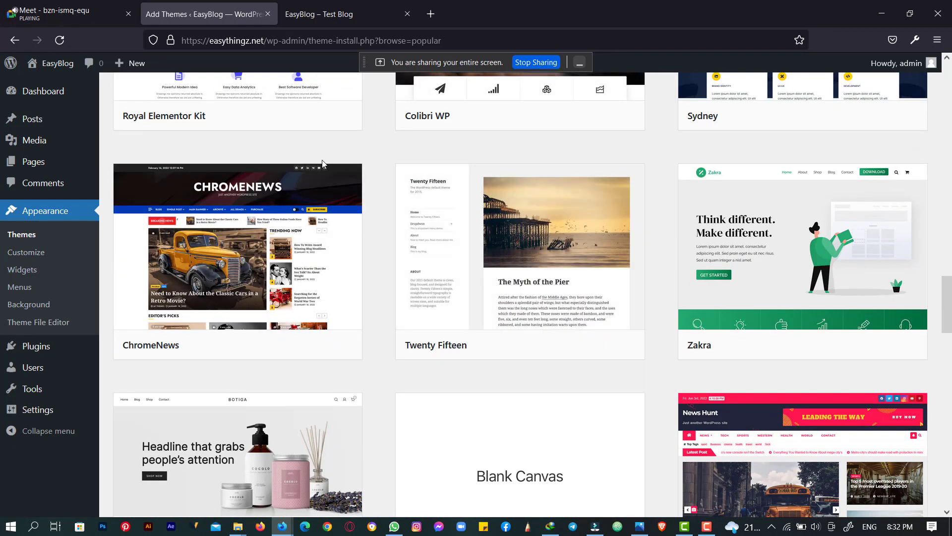
scroll(322, 163, "down", 5)
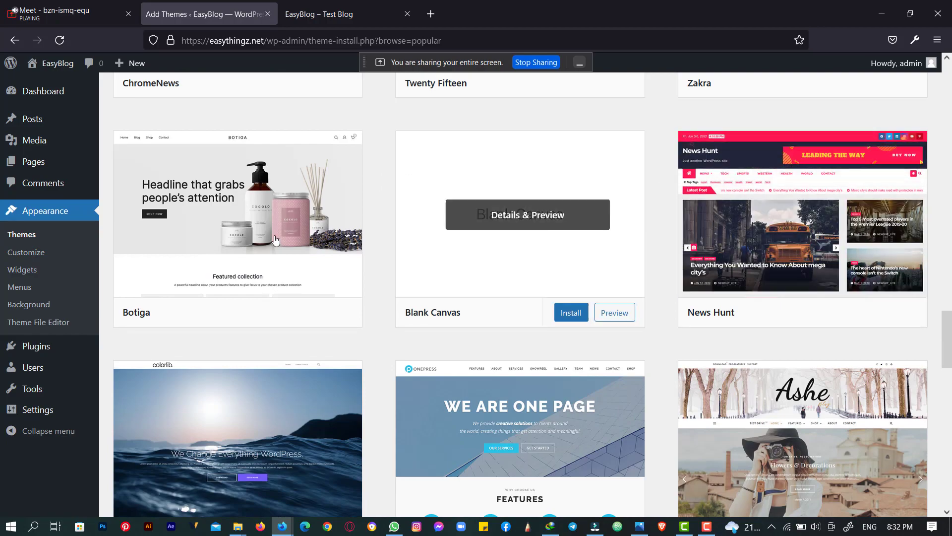
scroll(412, 295, "down", 4)
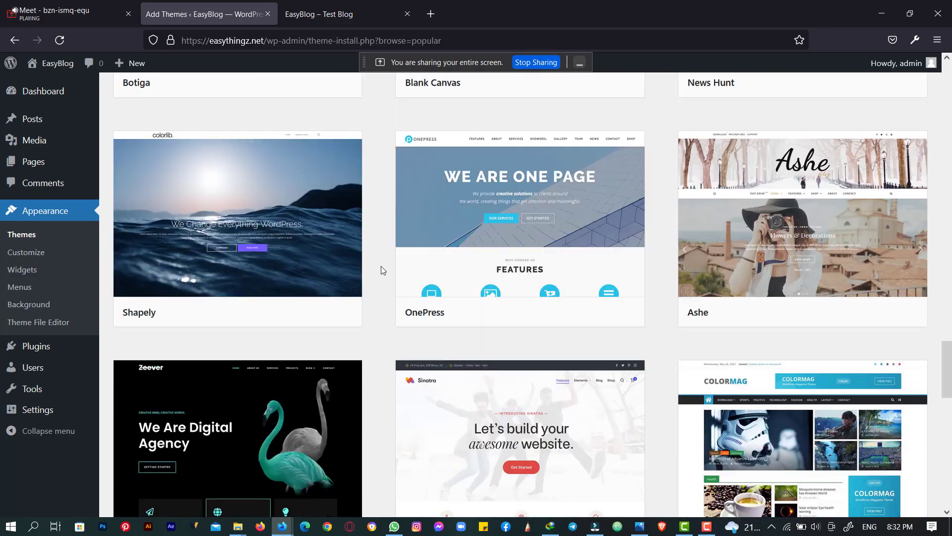
scroll(381, 265, "down", 5)
scroll(382, 264, "up", 13)
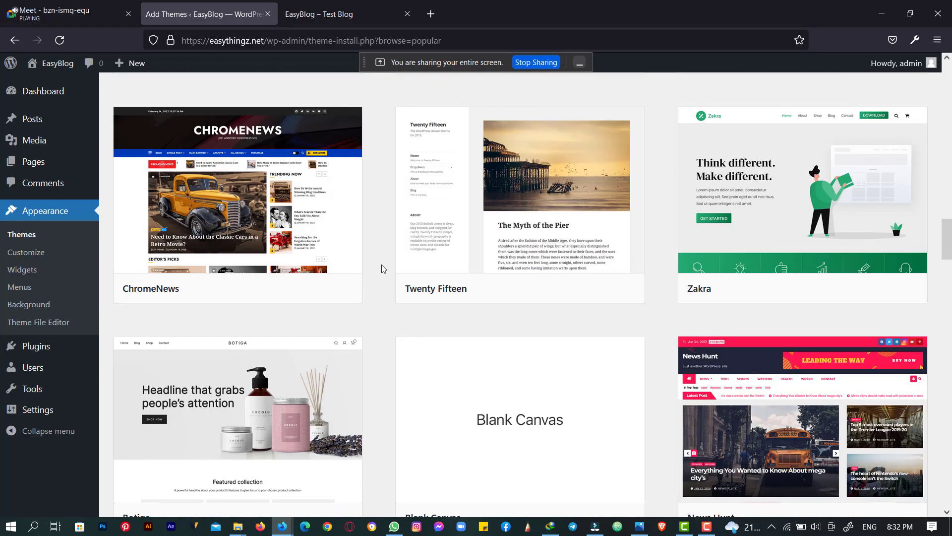
scroll(382, 264, "up", 16)
scroll(384, 267, "down", 8)
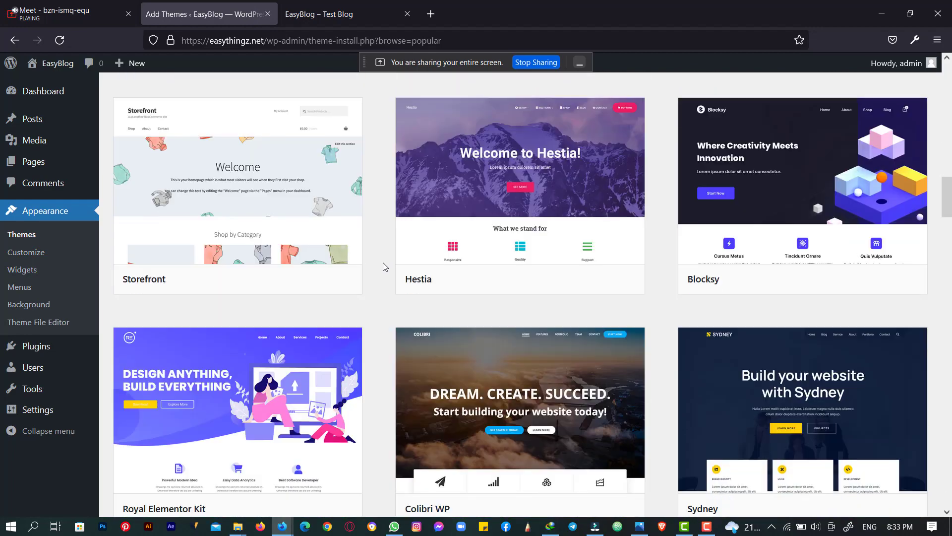
- Install the Blocksy theme from its card and wait for the installation to finish
mouse_move(838, 278)
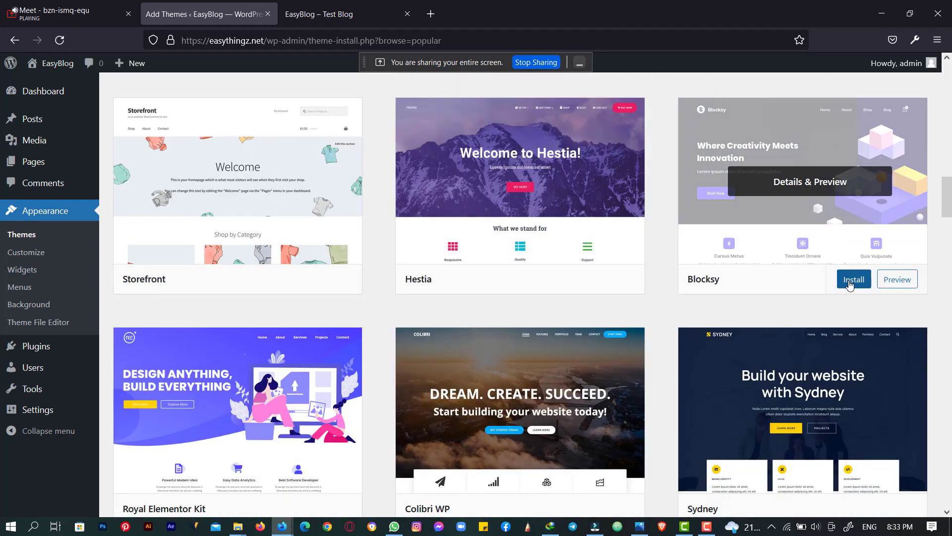
left_click(849, 281)
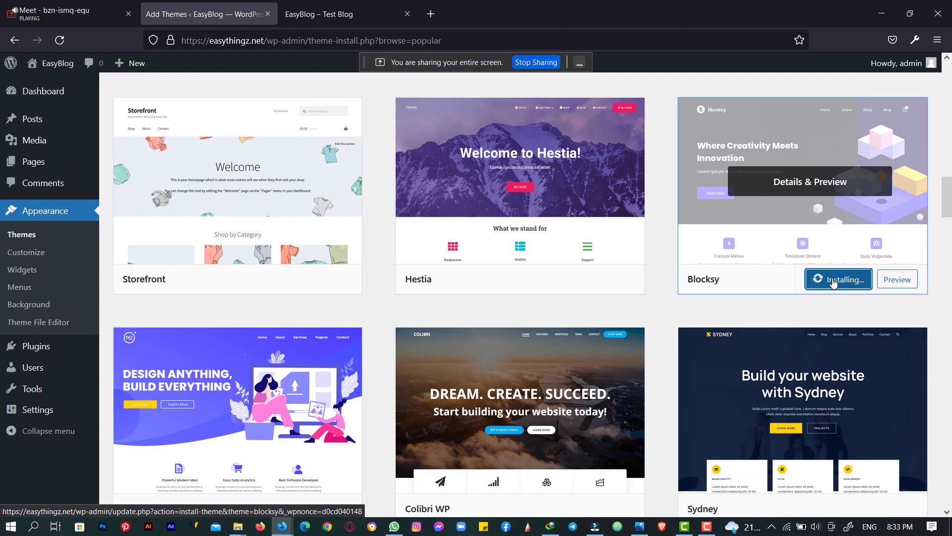
mouse_move(451, 283)
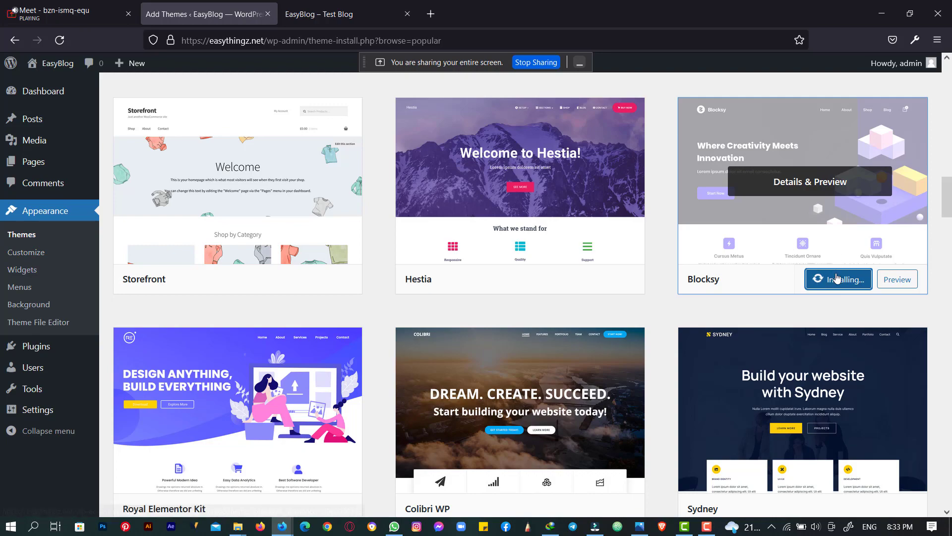
scroll(845, 287, "down", 5)
scroll(845, 287, "up", 5)
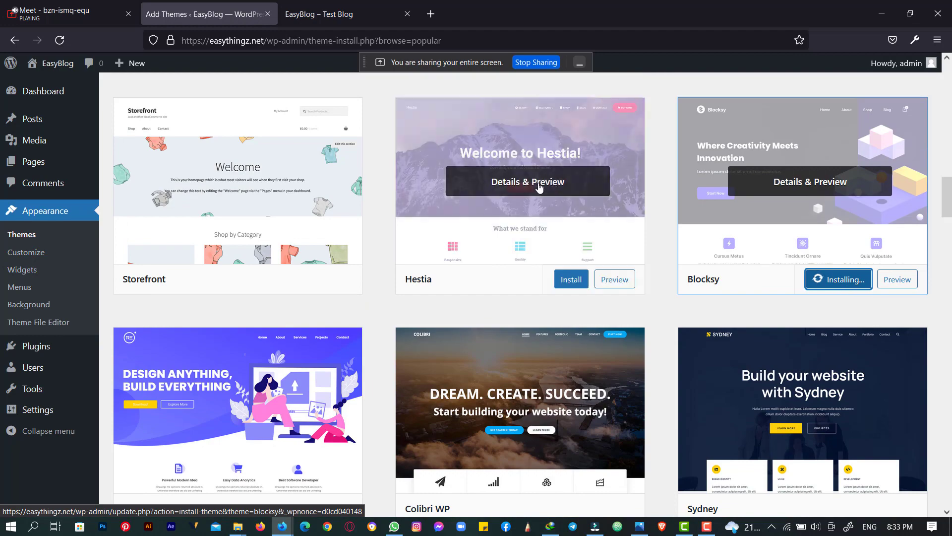
scroll(457, 180, "up", 5)
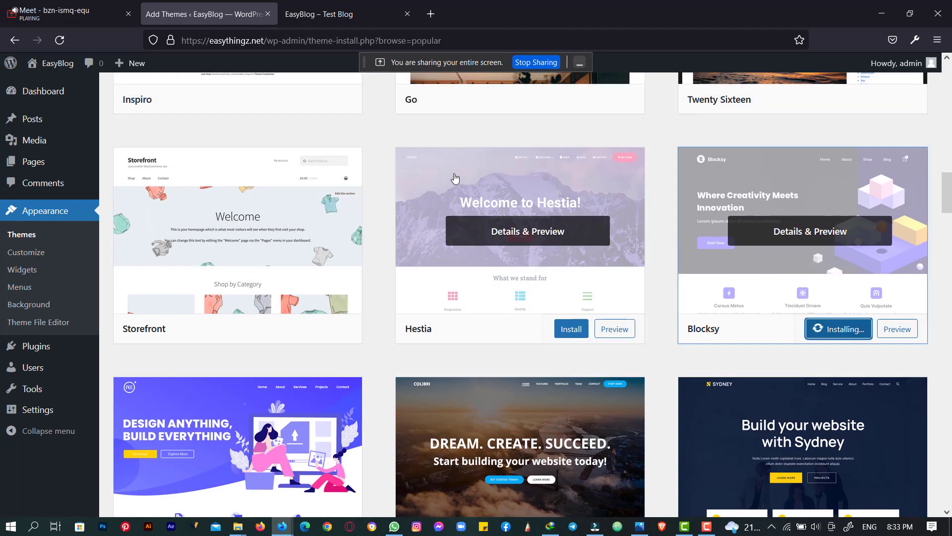
scroll(454, 178, "down", 4)
scroll(454, 177, "down", 1)
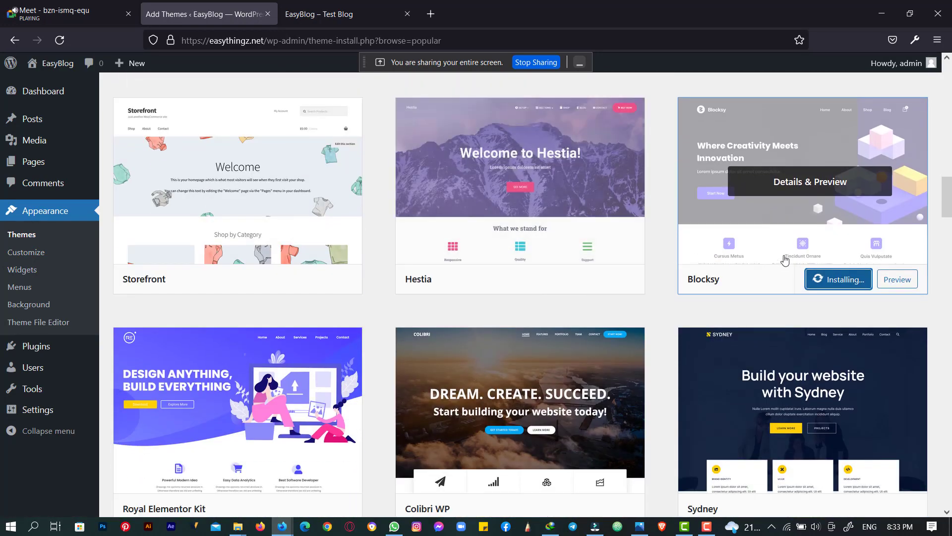
- Check the site front page in a new tab, then activate the installed Blocksy theme
mouse_move(2, 71)
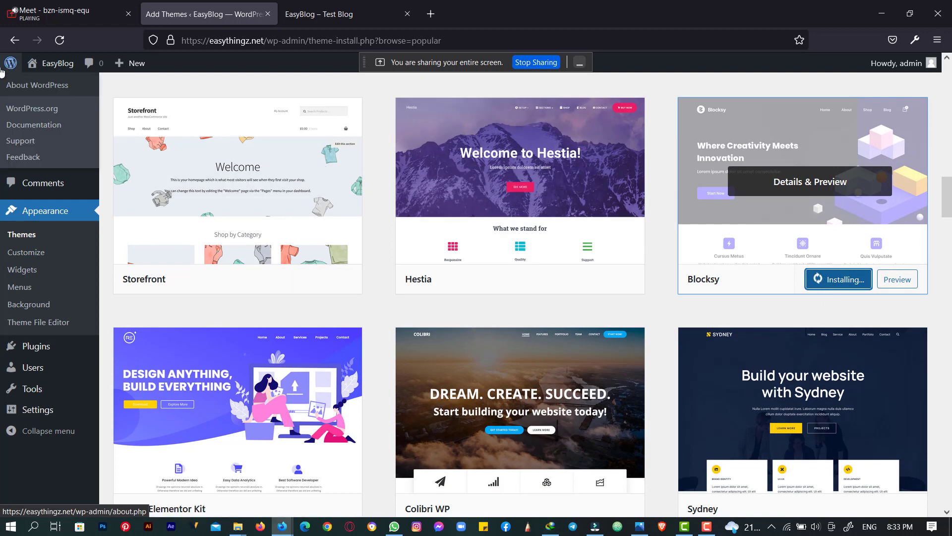
middle_click(59, 63)
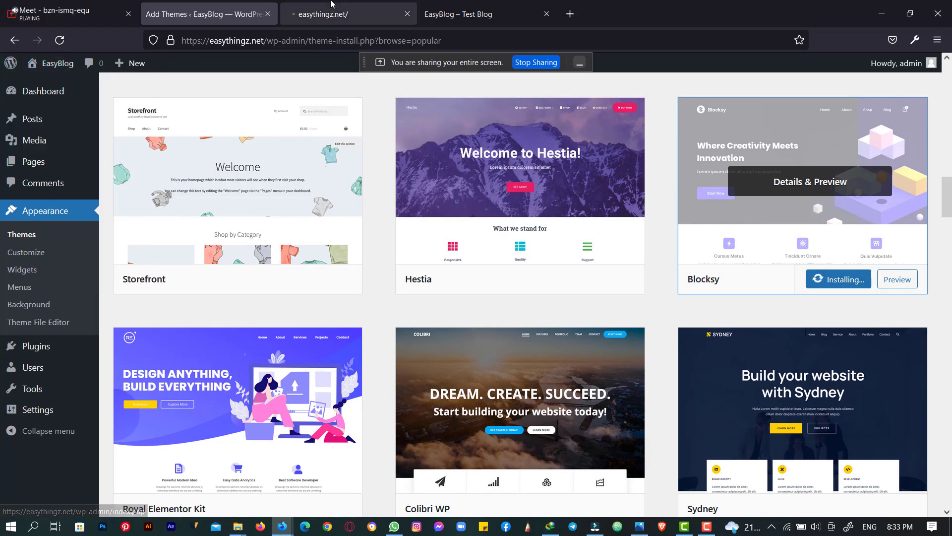
left_click(331, 5)
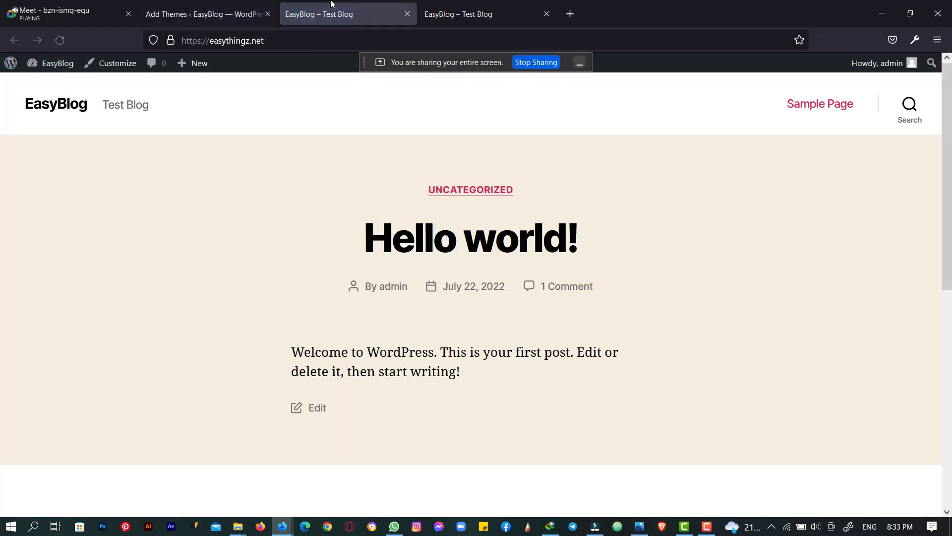
scroll(297, 192, "down", 6)
scroll(300, 193, "up", 6)
scroll(300, 192, "down", 6)
left_click(215, 4)
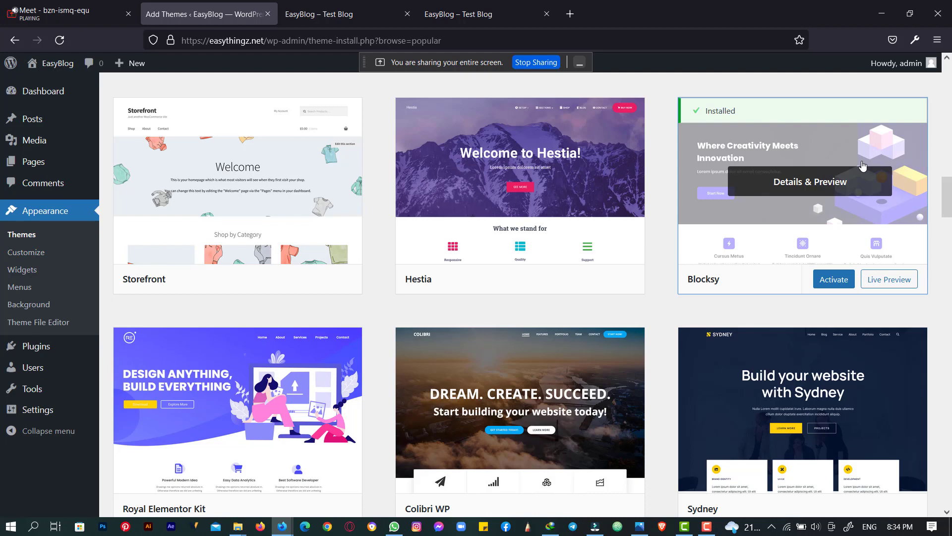
left_click(833, 280)
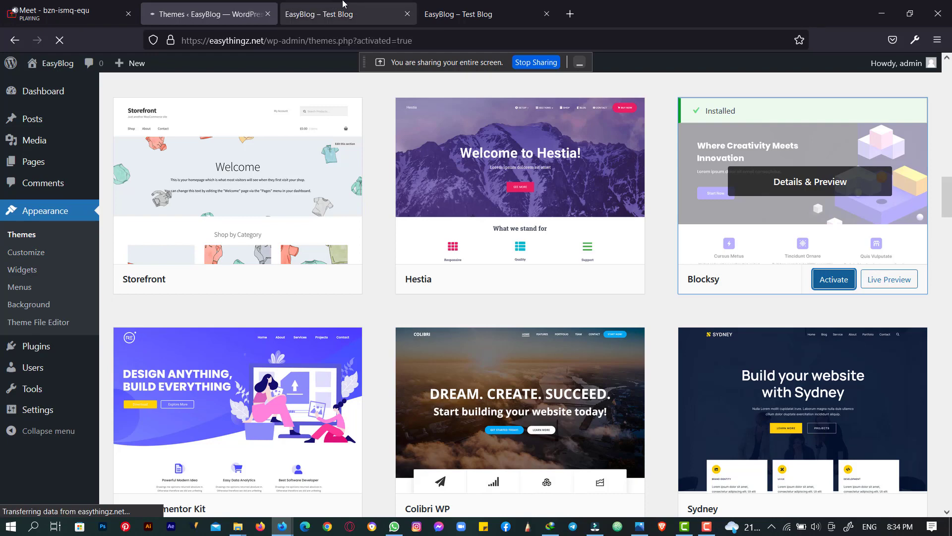
- Reload the blog front page to check the newly activated Blocksy theme
left_click(342, 10)
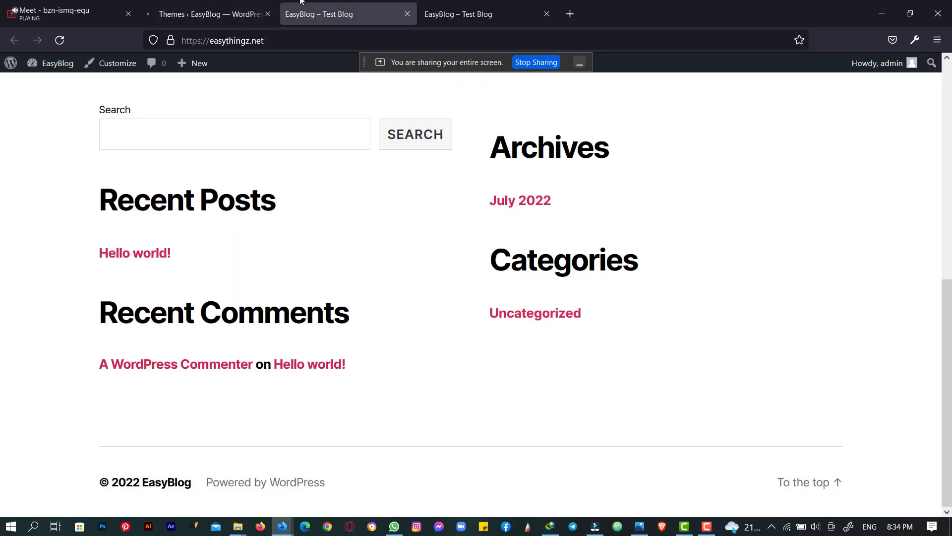
left_click(211, 10)
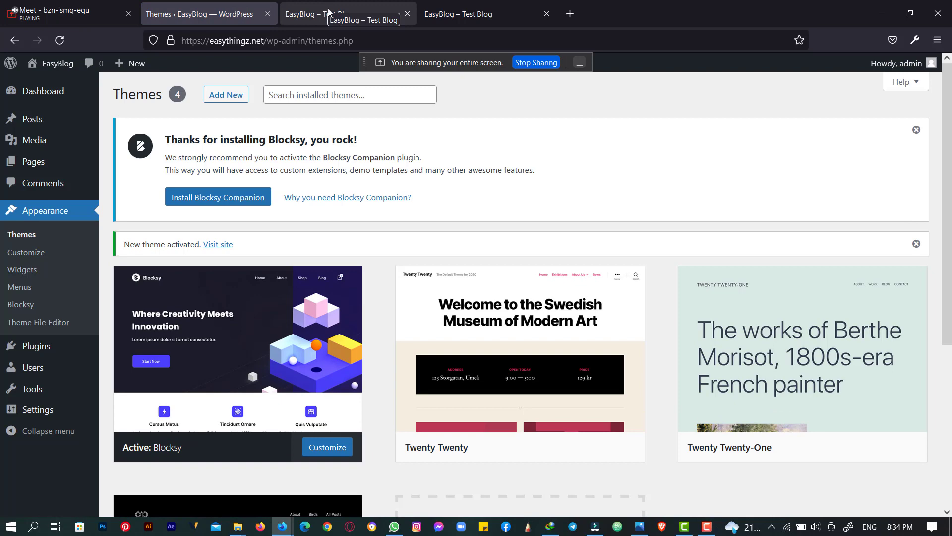
scroll(329, 257, "down", 5)
scroll(332, 237, "up", 5)
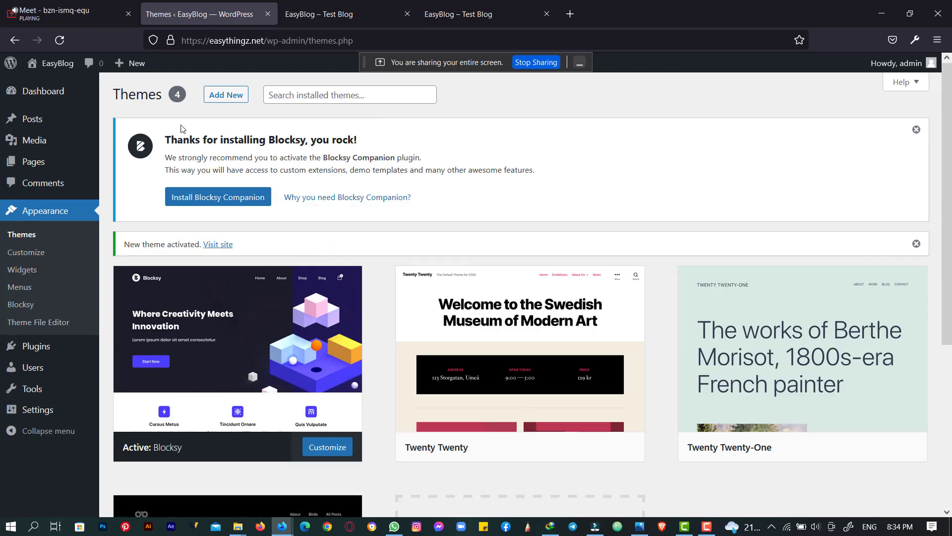
left_click(330, 8)
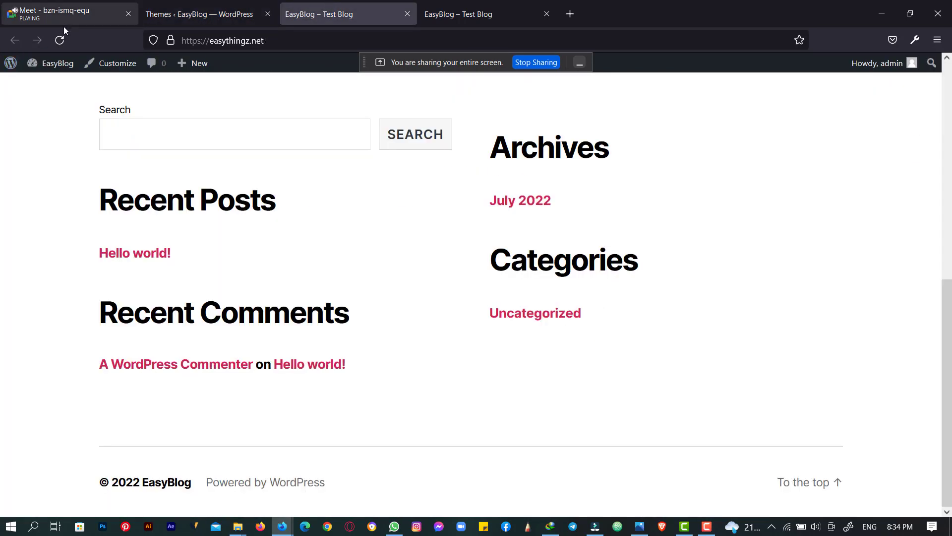
left_click(61, 36)
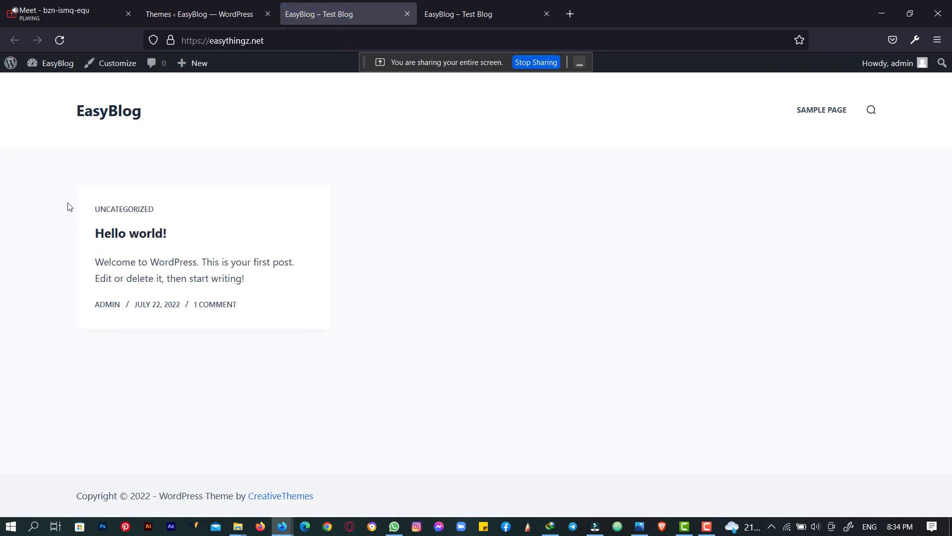
- Return to Themes and open Blocksy's theme details, showing version 1.8.42 by CreativeThemes
left_click(57, 4)
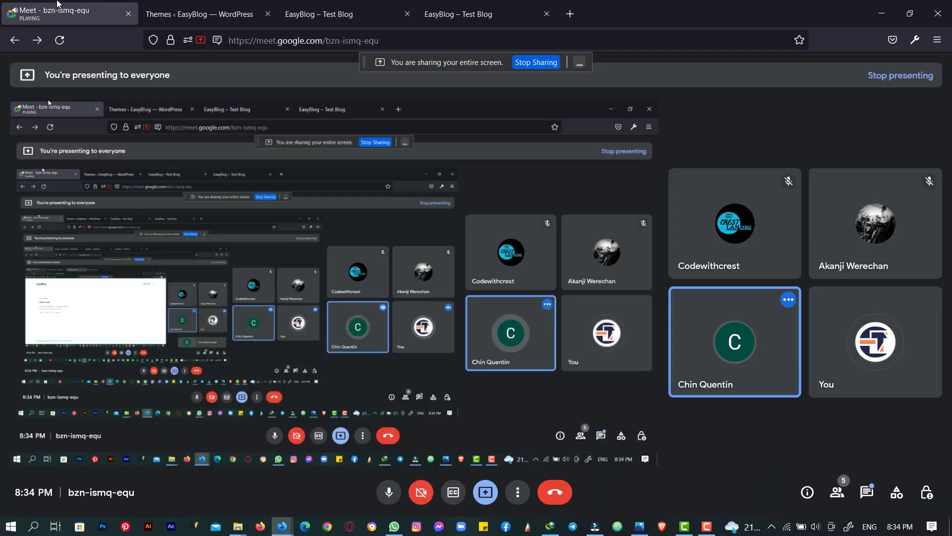
left_click(208, 7)
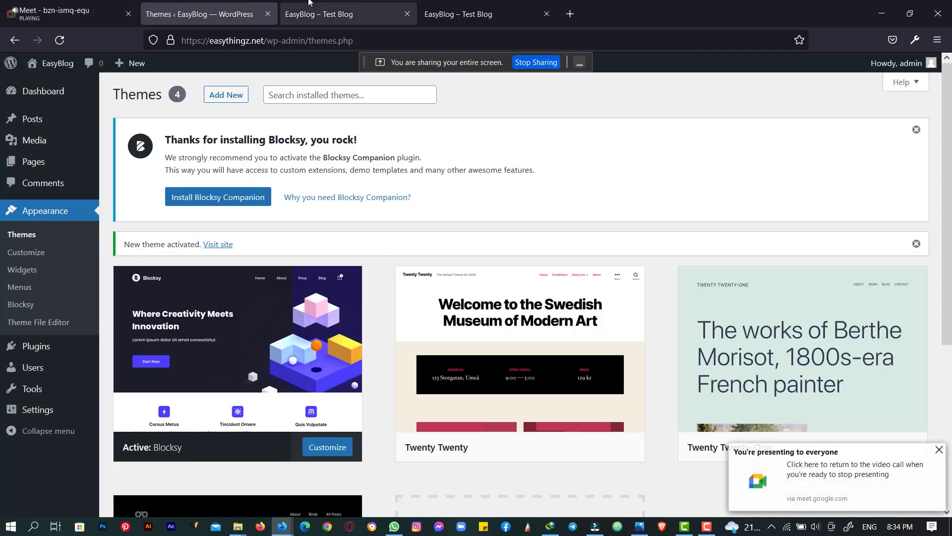
left_click(327, 4)
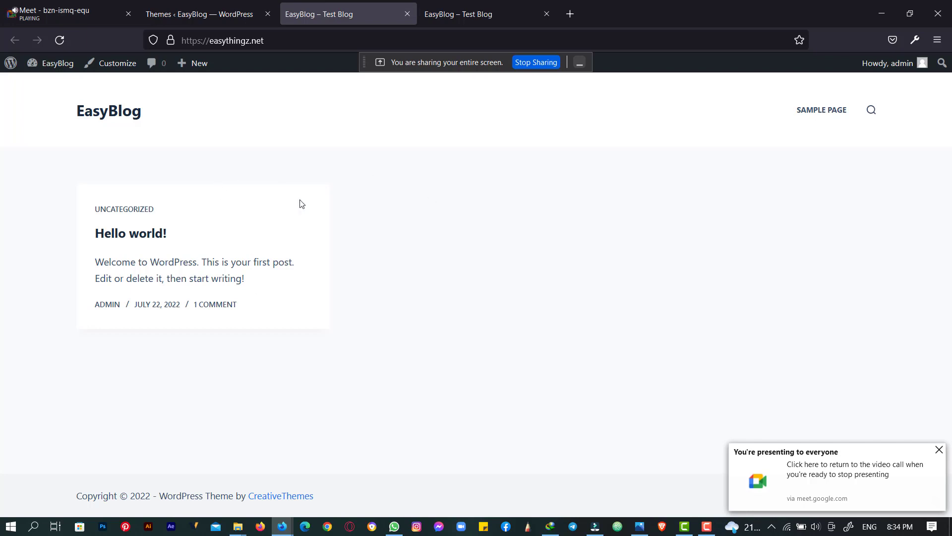
left_click(204, 5)
right_click(203, 4)
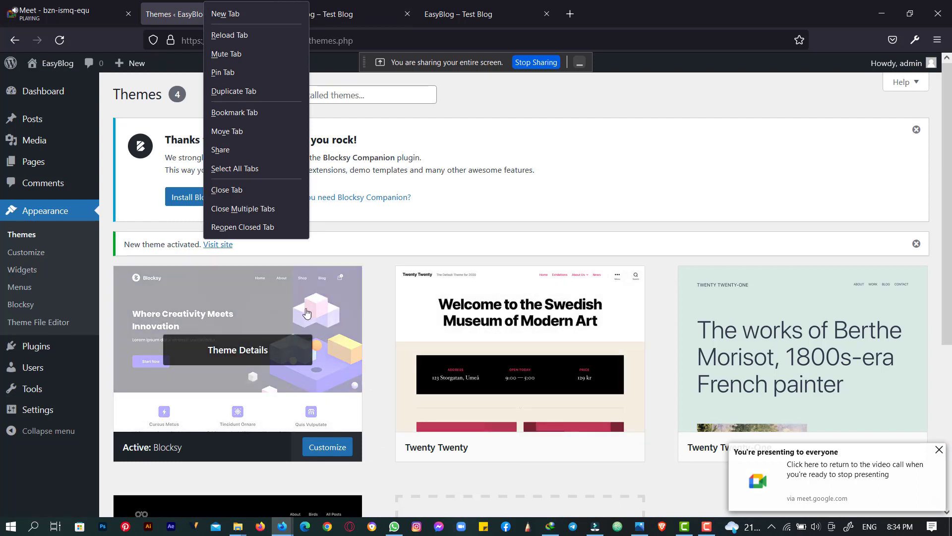
left_click(514, 209)
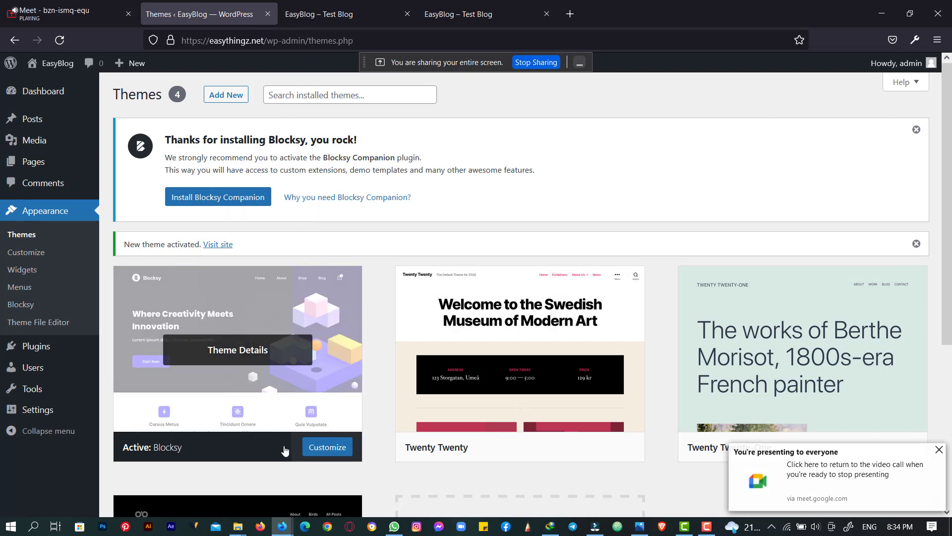
left_click(246, 350)
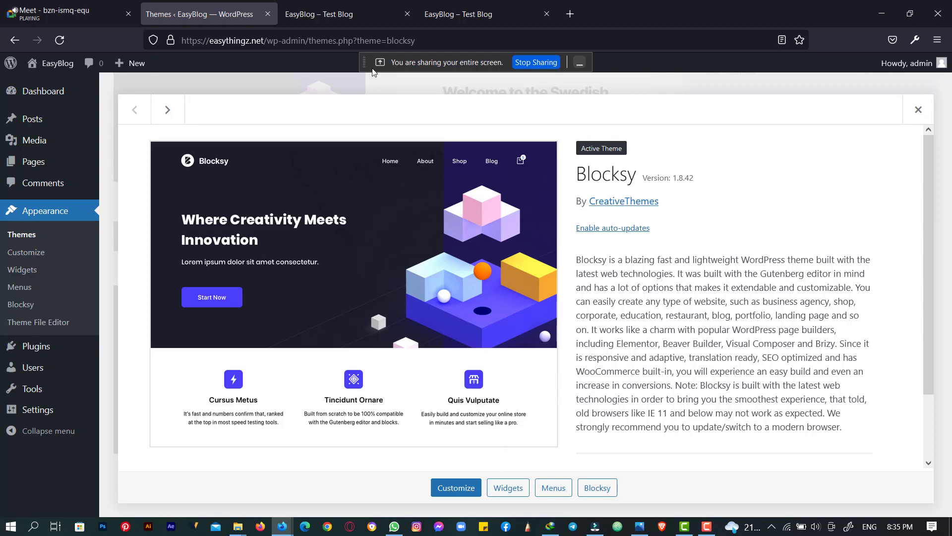
- Close the Blocksy details panel and scroll to the top of the 4-theme list
left_click(324, 15)
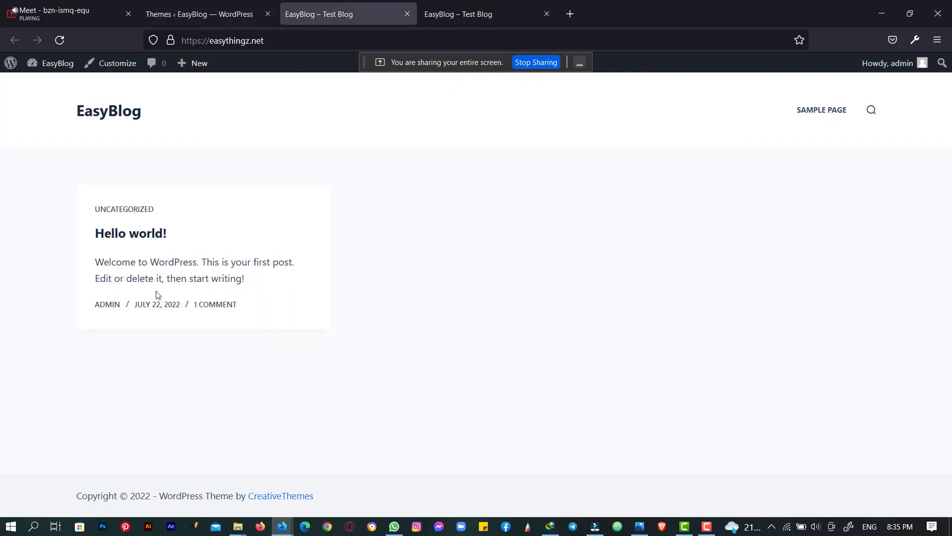
left_click(225, 5)
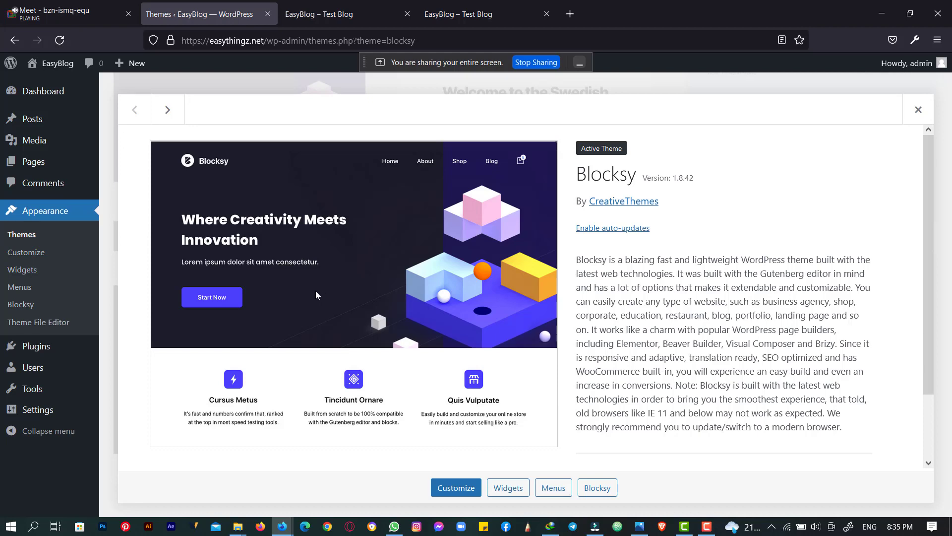
left_click(918, 110)
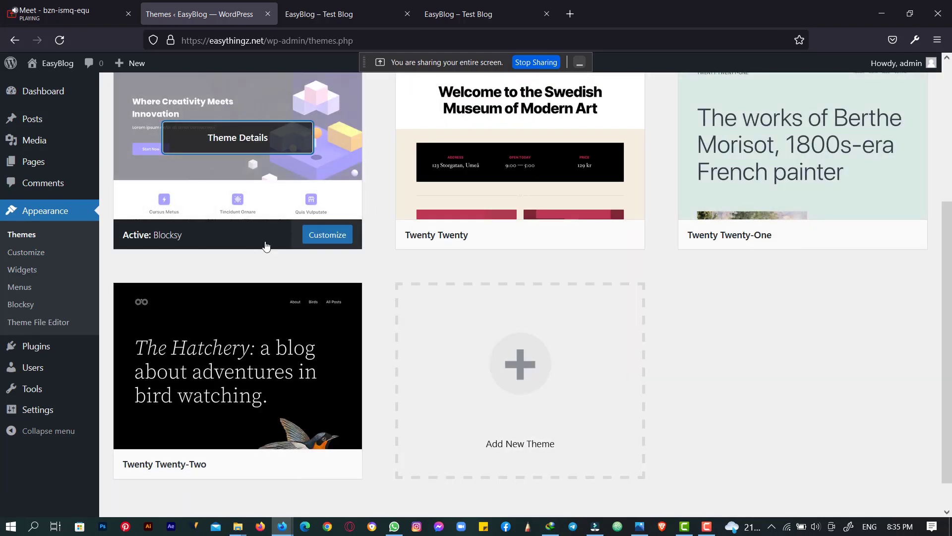
scroll(266, 246, "up", 4)
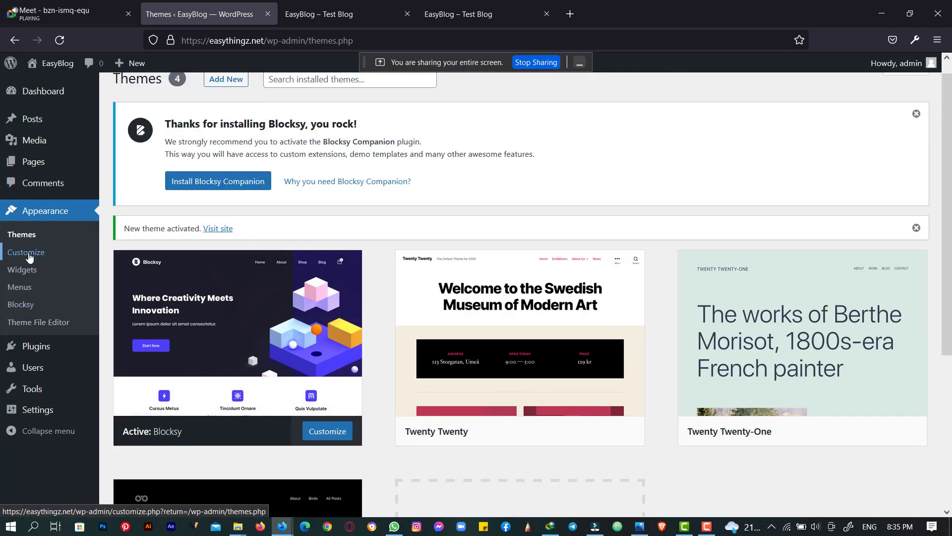
scroll(221, 149, "up", 1)
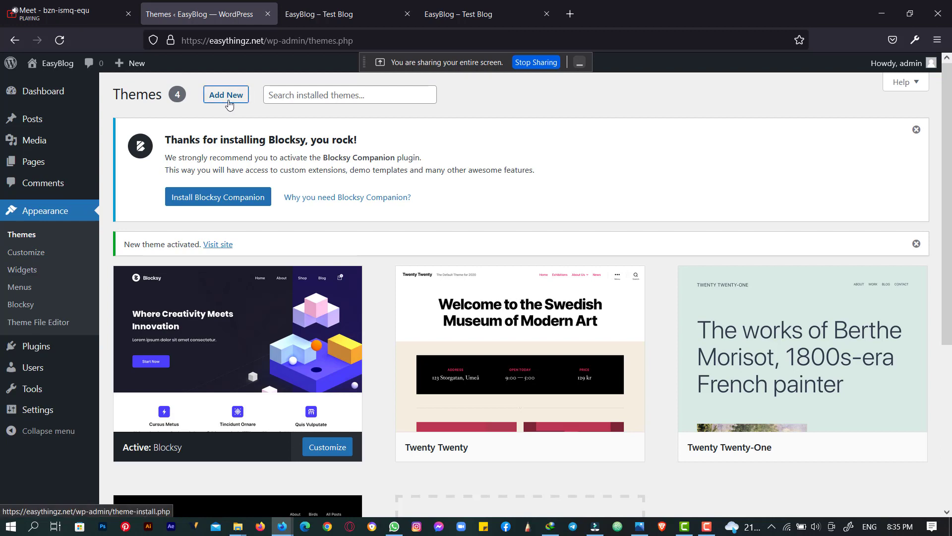
- Search Add Themes for 'Astra' and install the Astra theme from the results
left_click(220, 96)
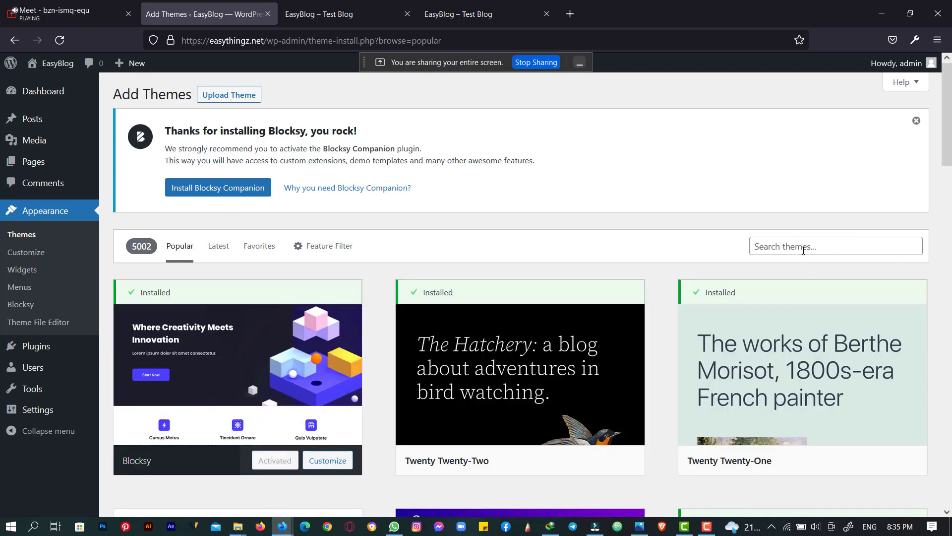
left_click(804, 248)
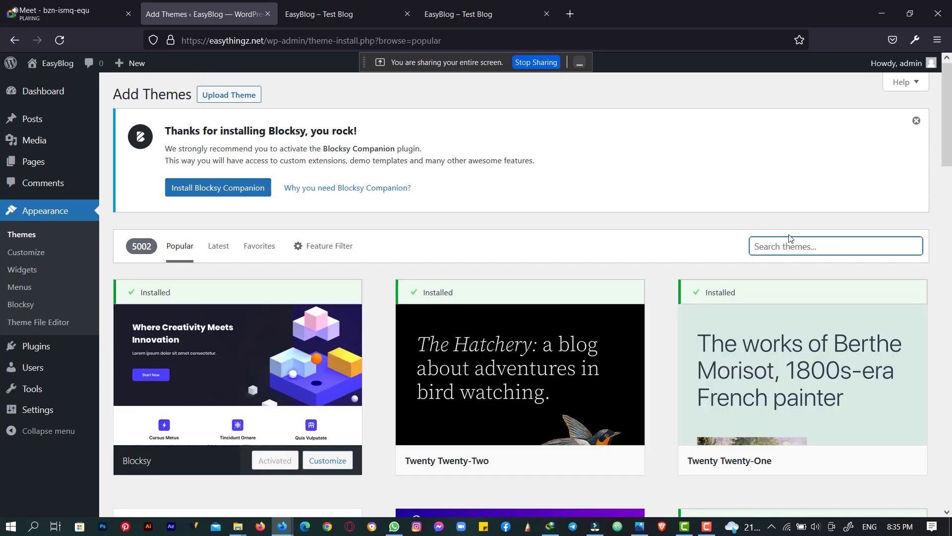
type("Astra")
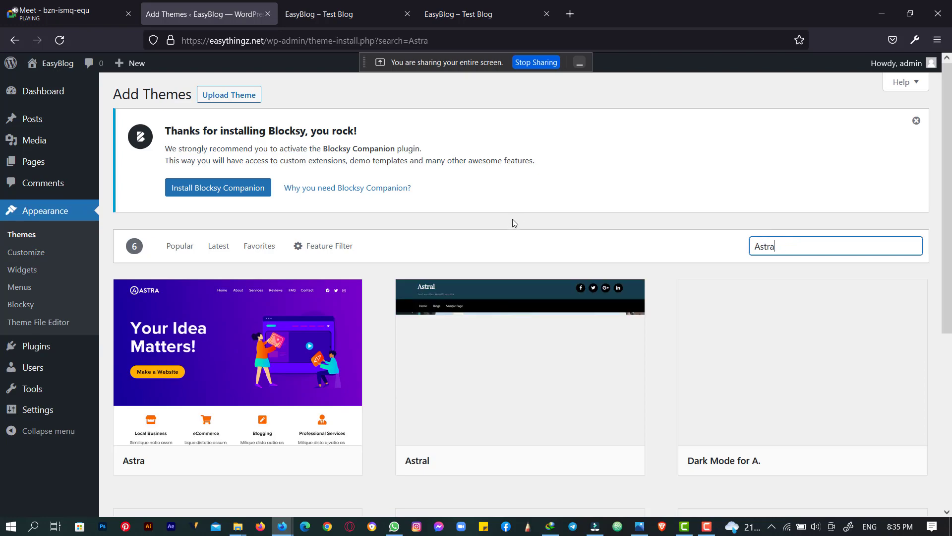
scroll(521, 211, "down", 1)
scroll(521, 211, "down", 3)
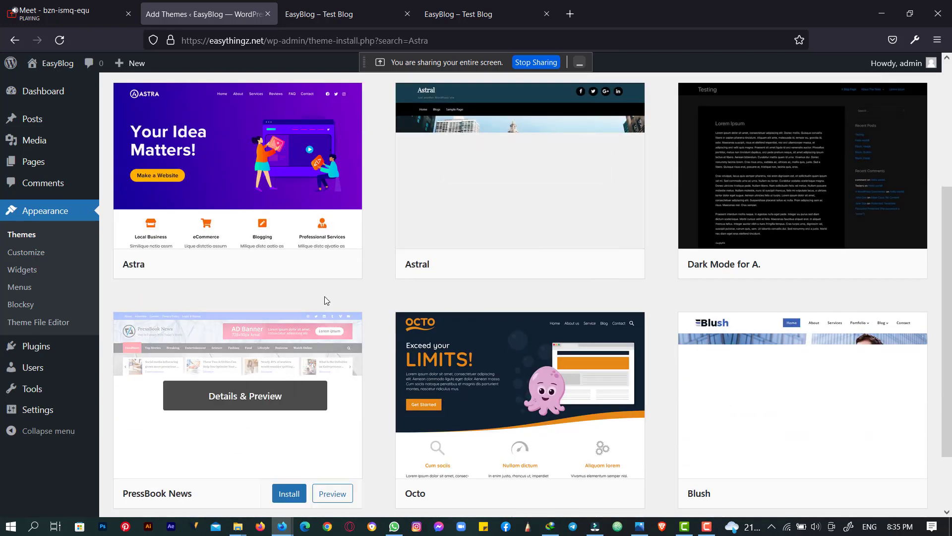
mouse_move(210, 191)
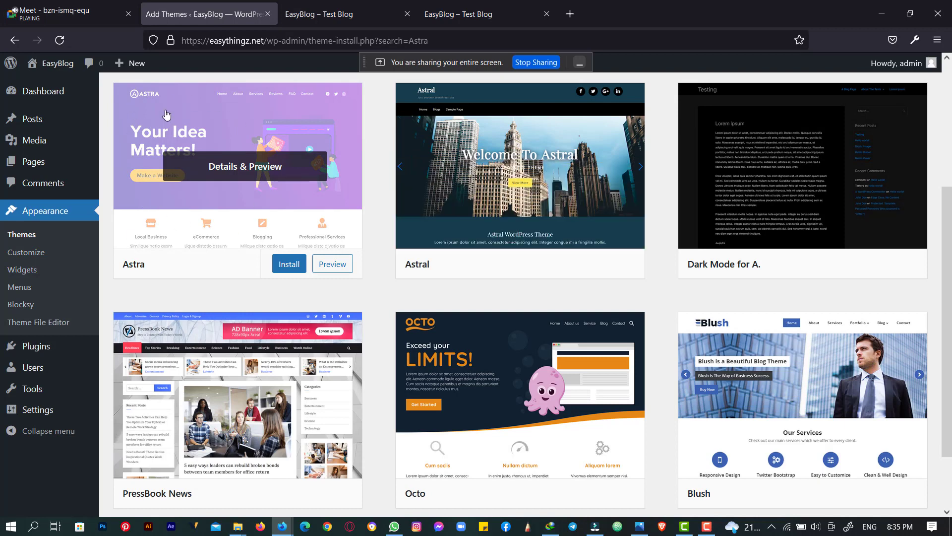
left_click(286, 271)
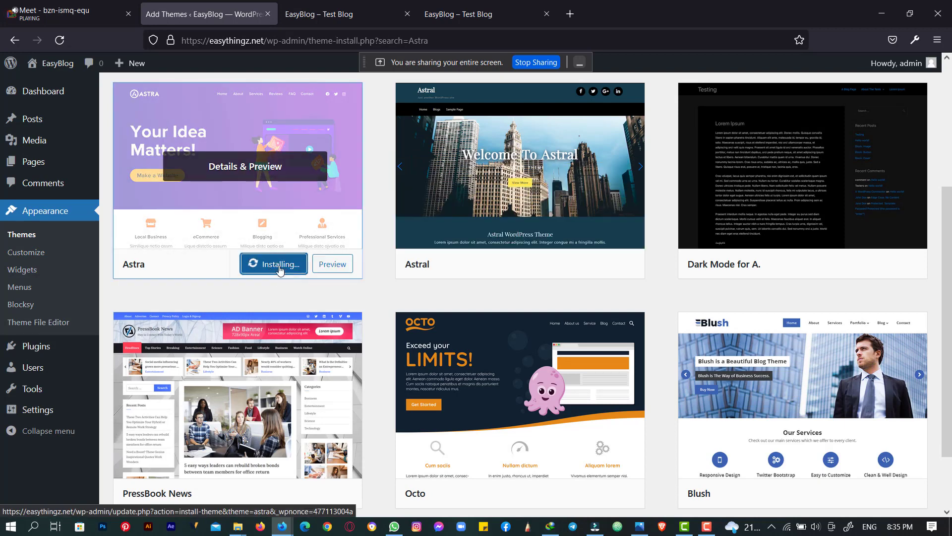
- Wait for Astra to show Installed, then activate it as the site theme
scroll(201, 194, "up", 3)
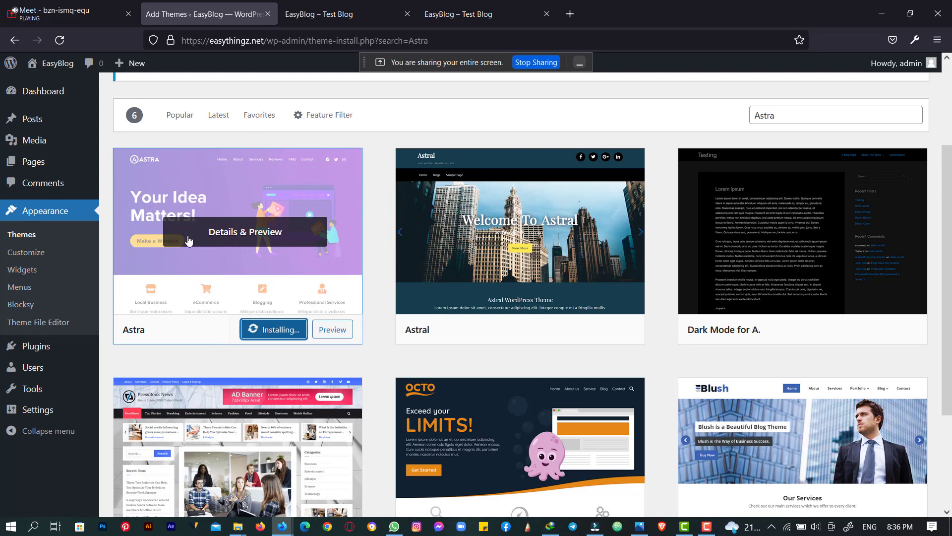
left_click(332, 13)
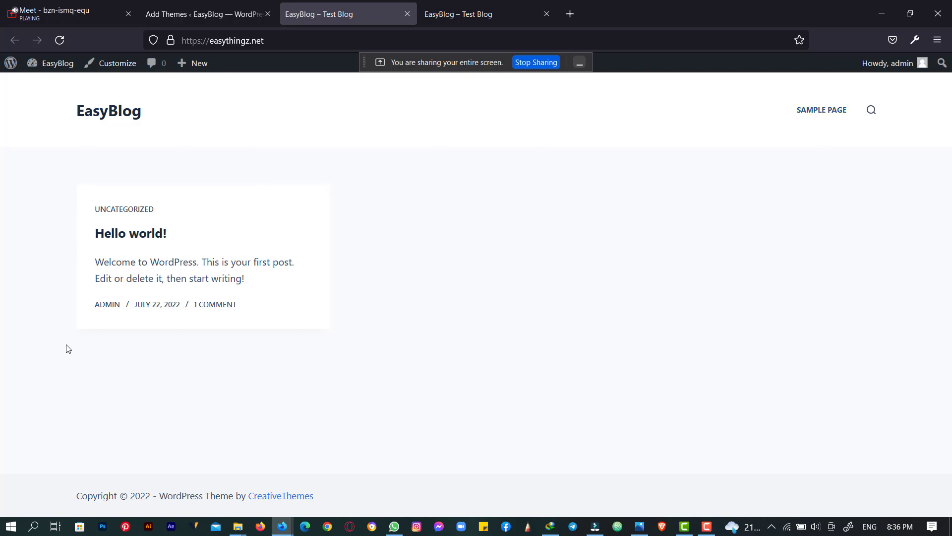
left_click(176, 3)
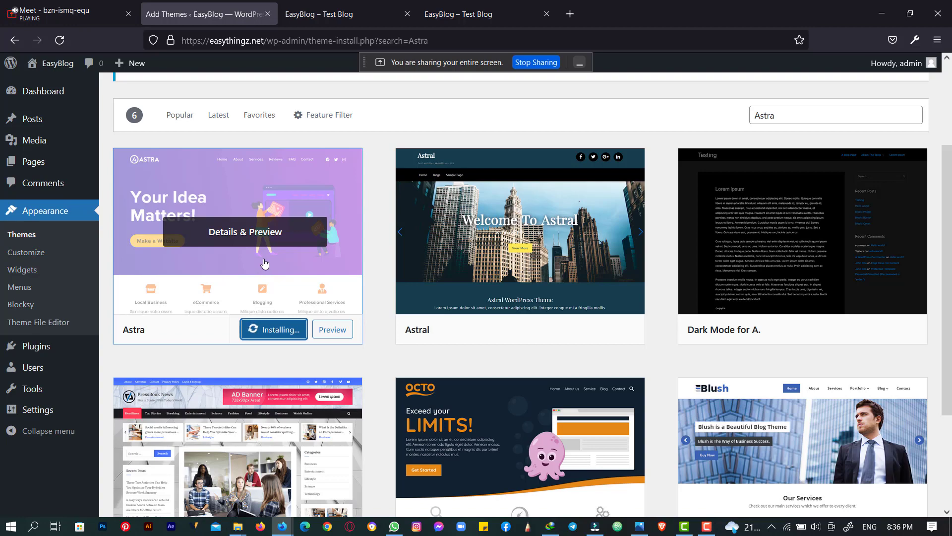
scroll(265, 266, "down", 3)
scroll(265, 262, "up", 3)
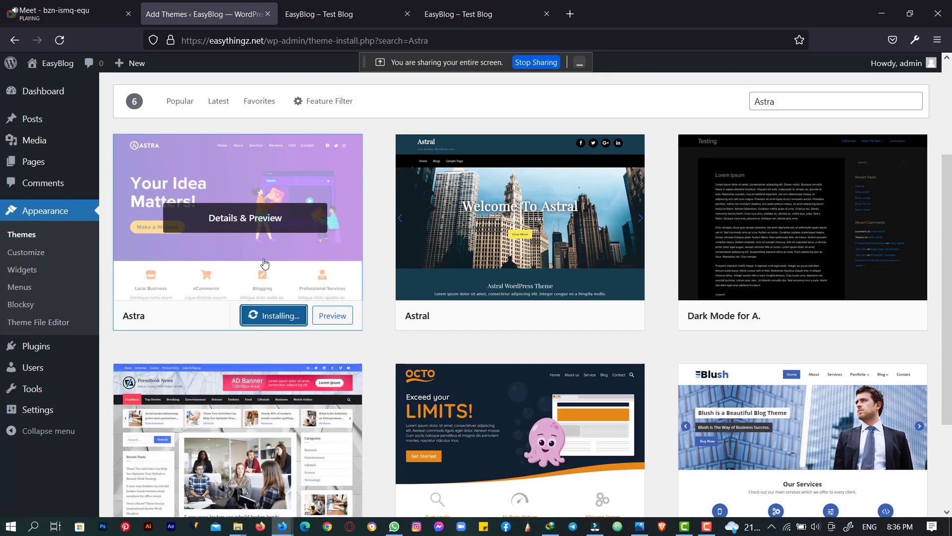
scroll(264, 262, "down", 3)
scroll(266, 263, "up", 2)
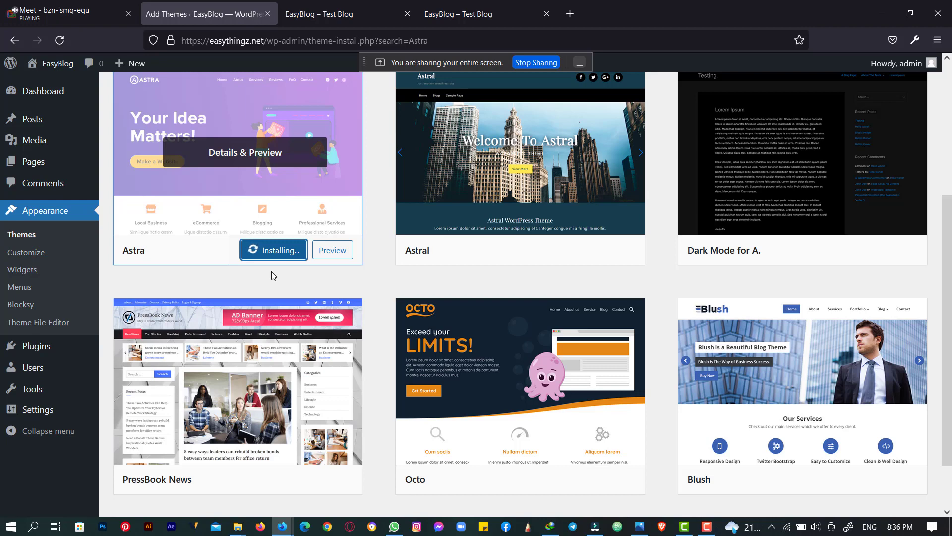
scroll(277, 271, "up", 2)
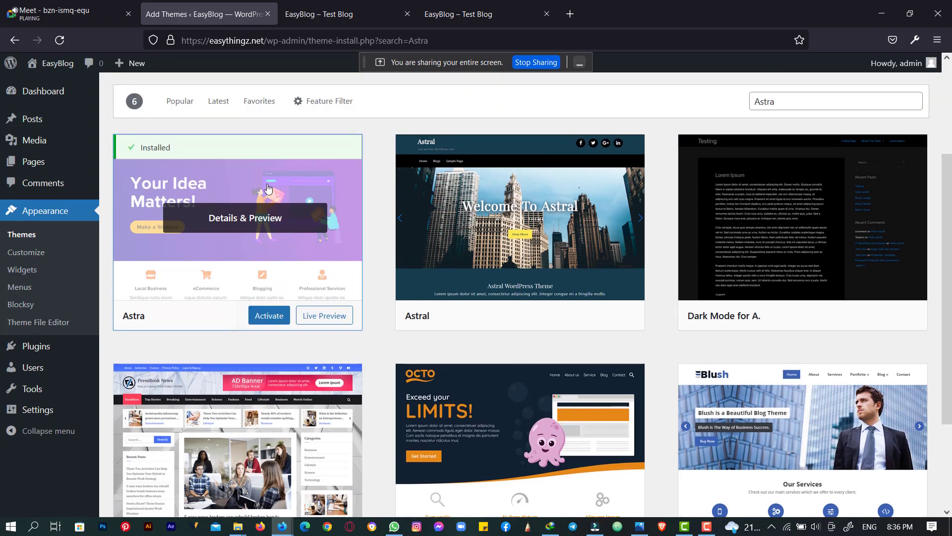
left_click(270, 316)
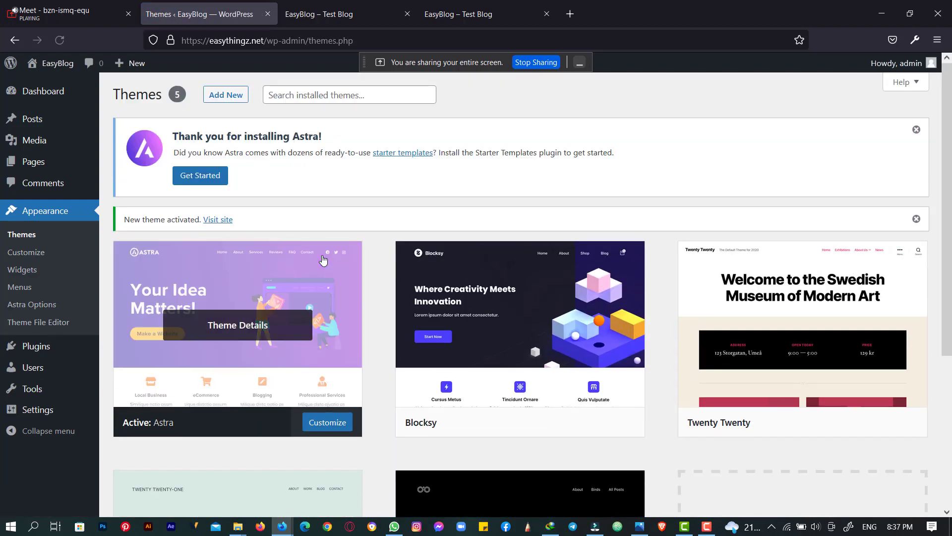
- Reload EasyBlog to see the Hello world! post and sidebar in Astra, then return to Themes
left_click(354, 10)
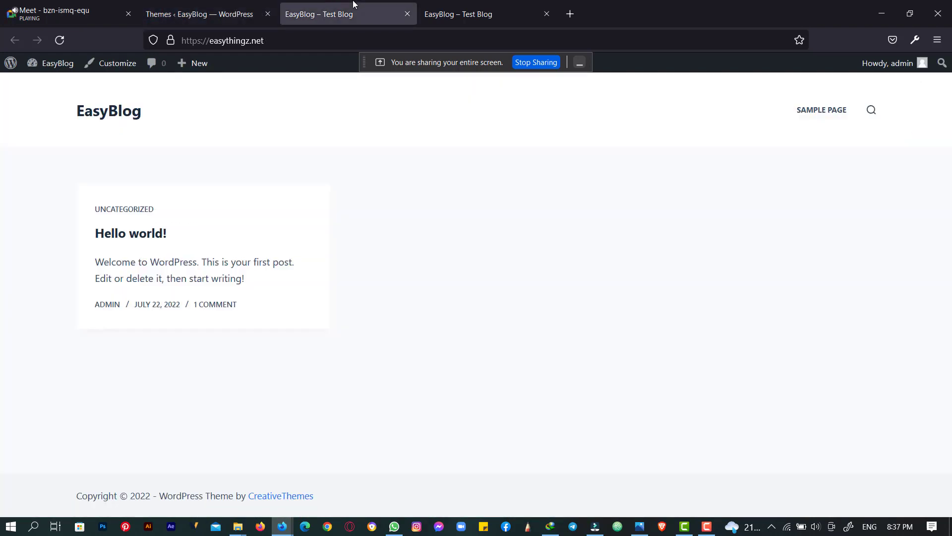
left_click(61, 37)
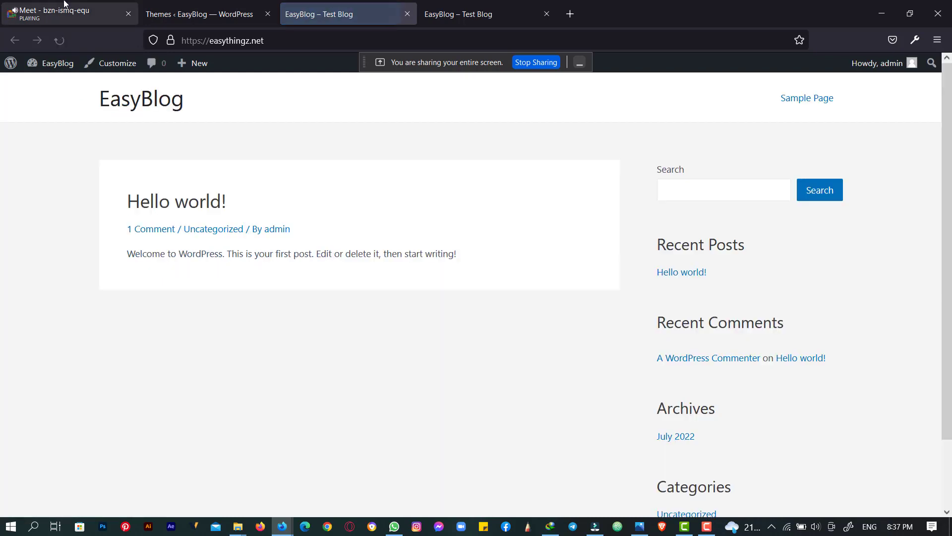
scroll(250, 254, "down", 2)
scroll(251, 251, "up", 2)
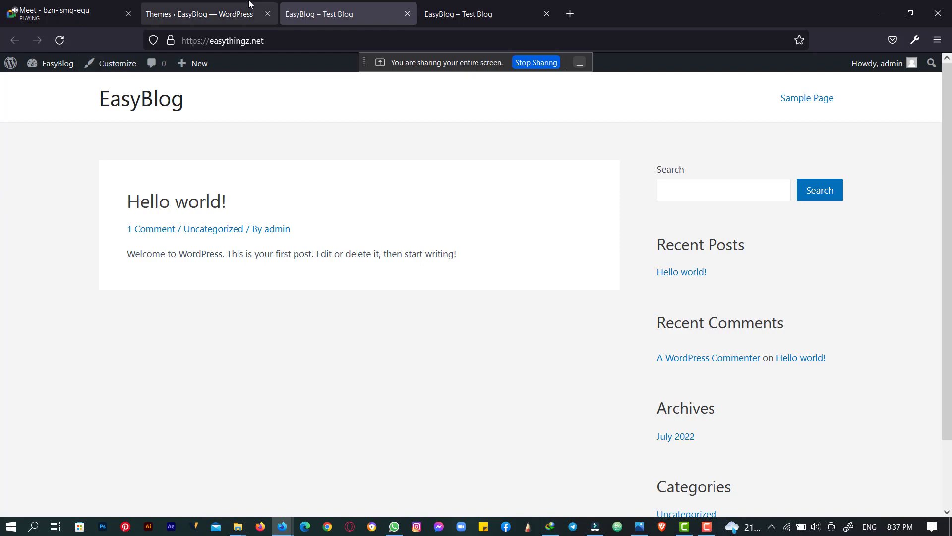
left_click(236, 9)
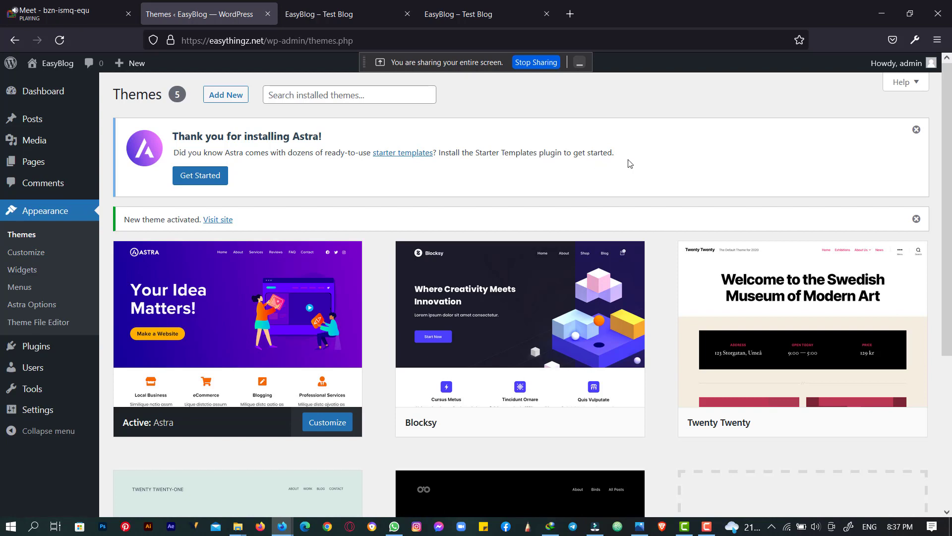
- Start Astra's Starter Templates setup and highlight the Astra plugin notice text
left_click(202, 177)
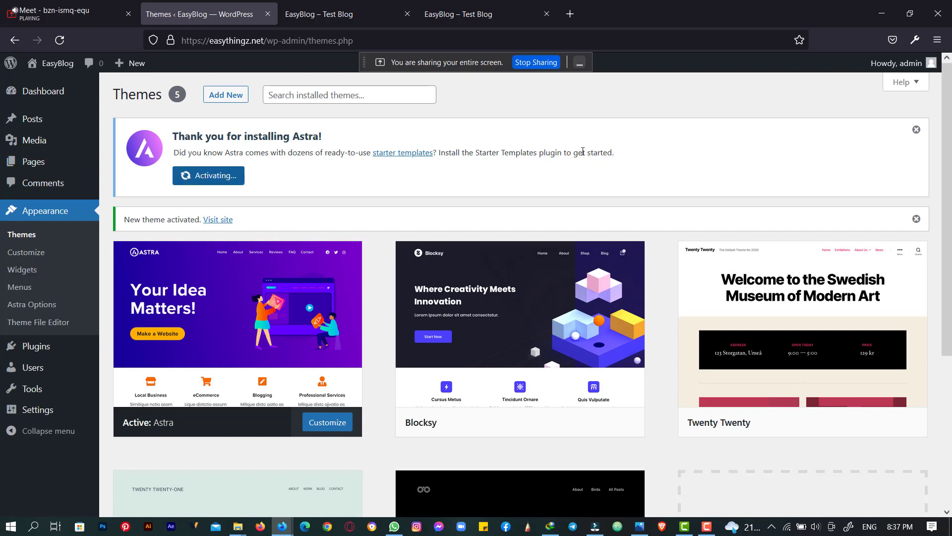
double_click(547, 152)
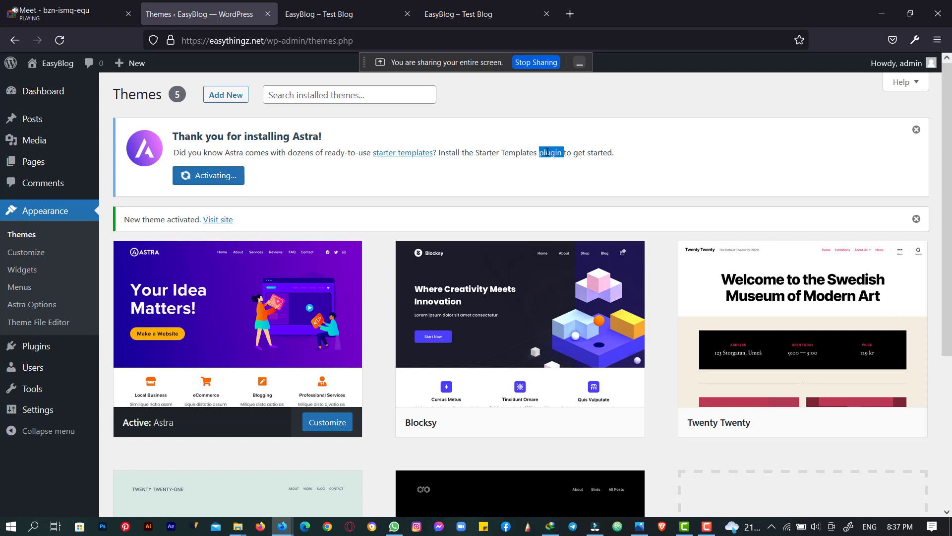
triple_click(547, 152)
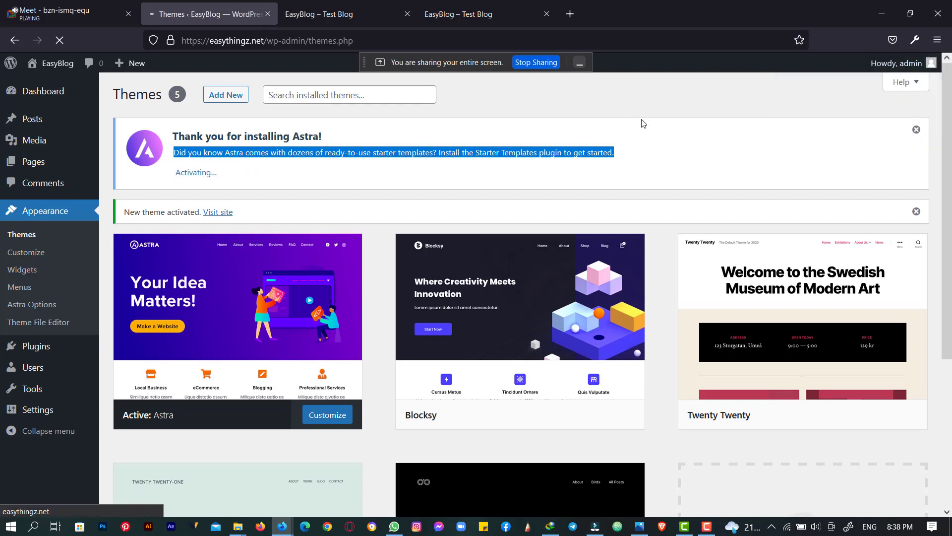
left_click(382, 7)
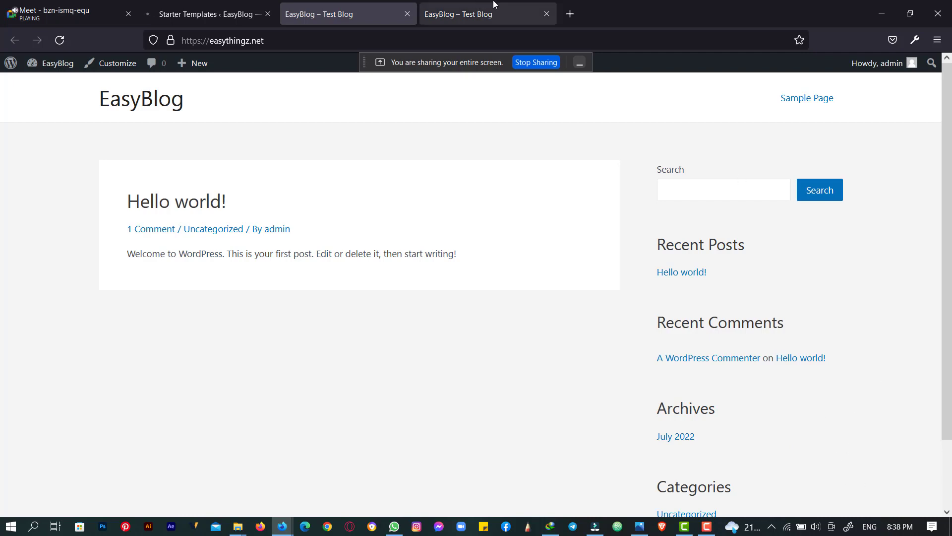
- Open the FastHostCity site in a new tab, then return to the Astra-styled EasyBlog page
left_click(569, 13)
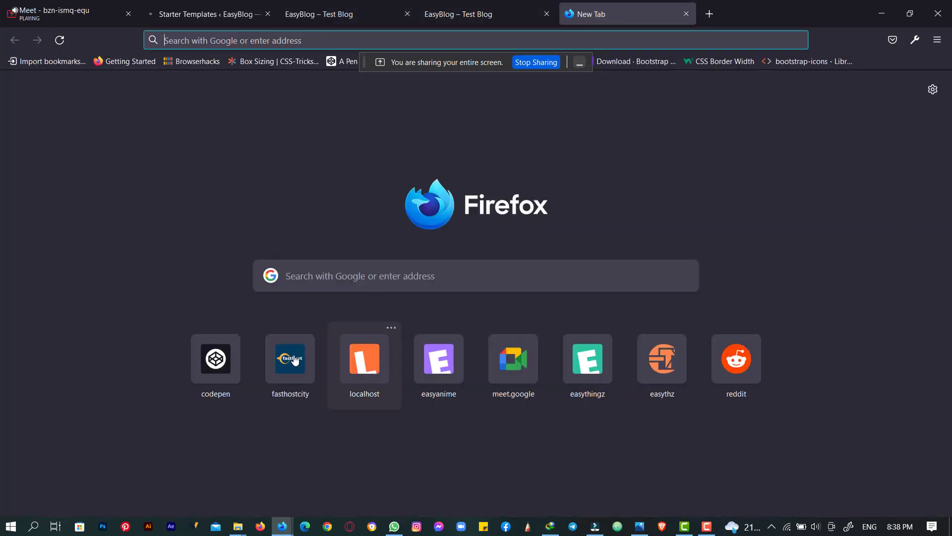
left_click(309, 342)
left_click(444, 4)
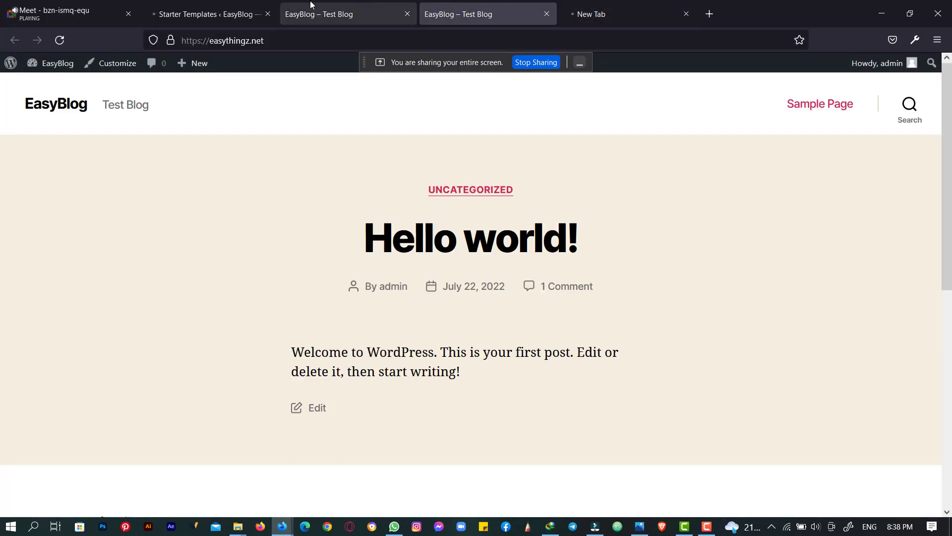
left_click(313, 5)
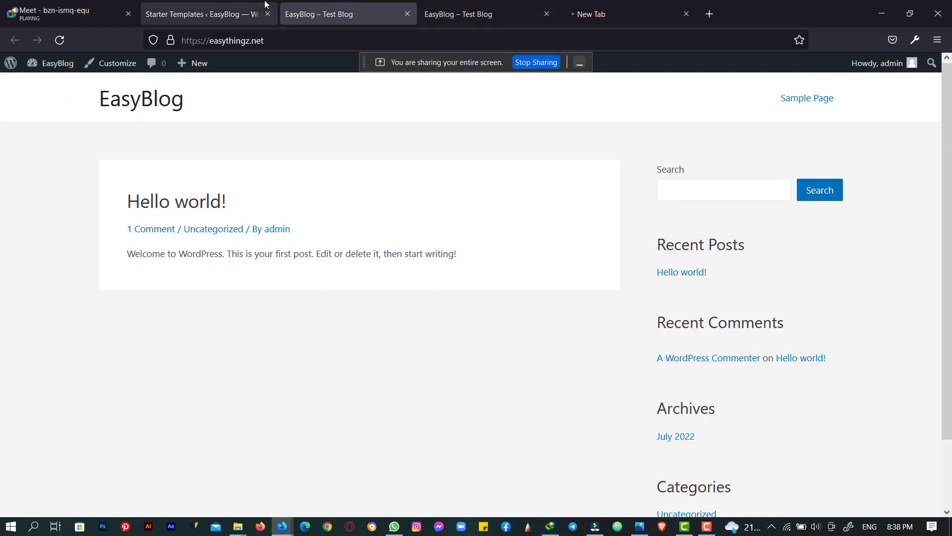
left_click(208, 5)
left_click(463, 4)
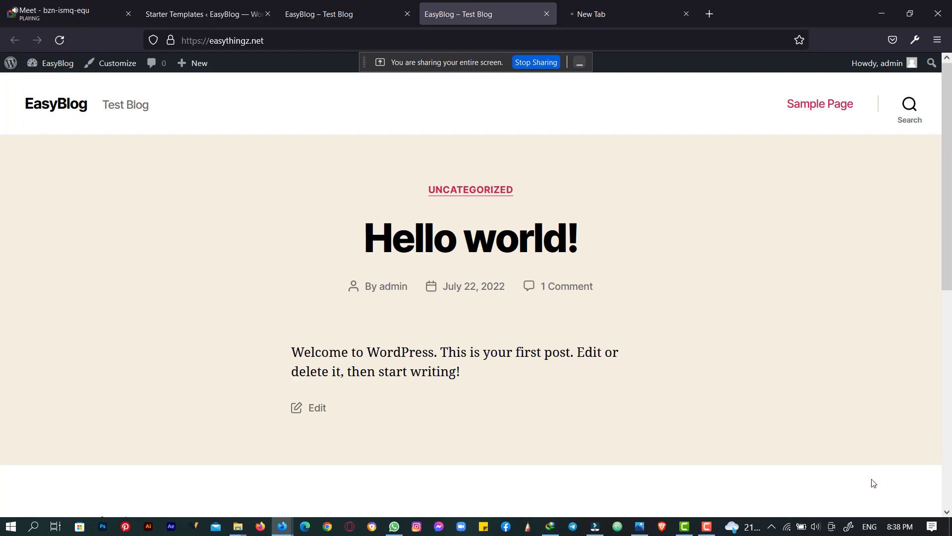
left_click(218, 4)
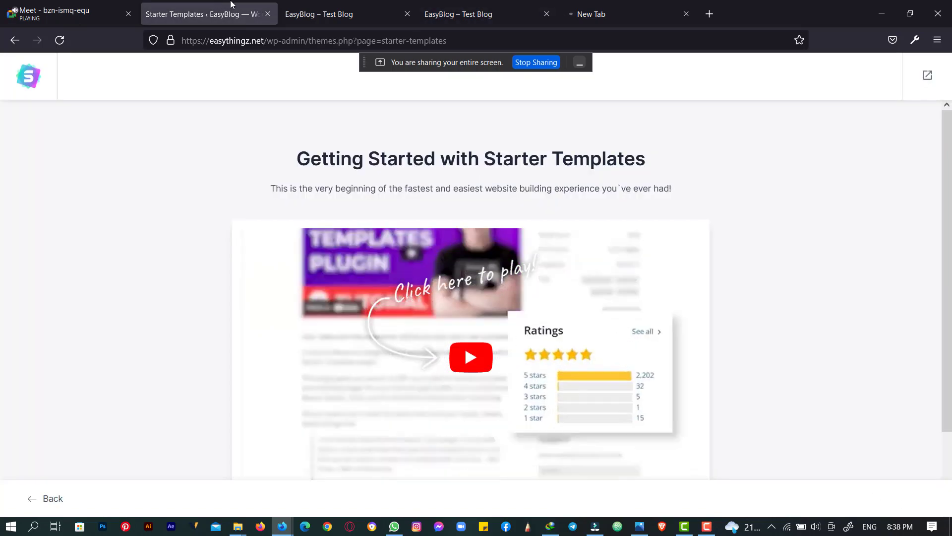
left_click(304, 4)
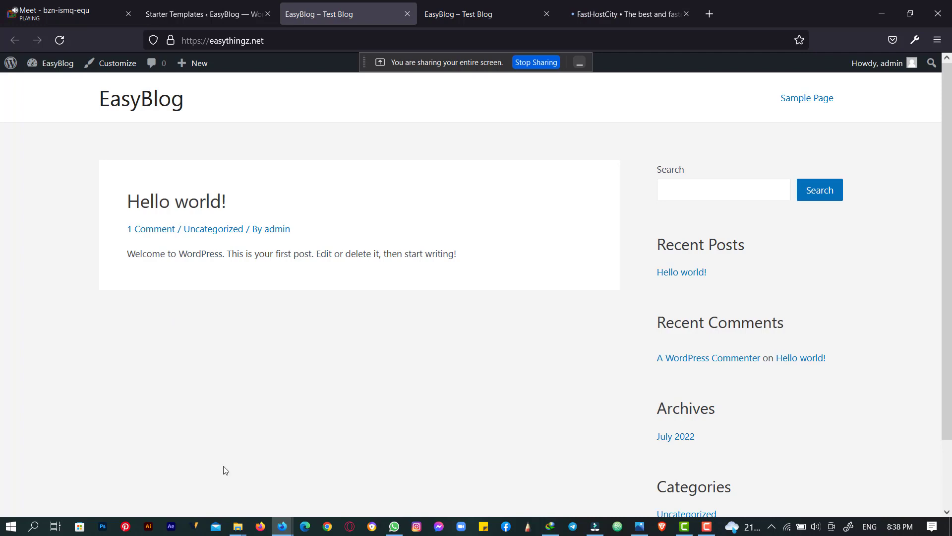
left_click(591, 6)
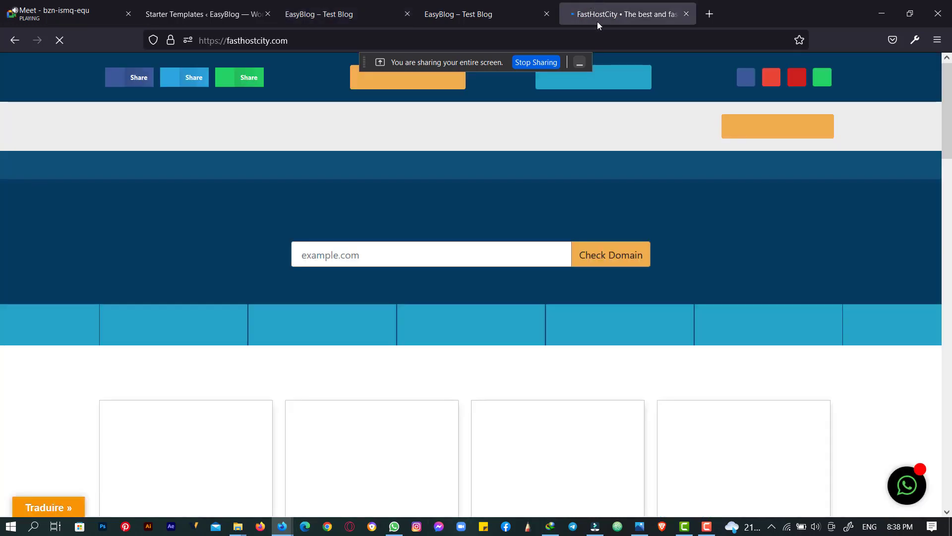
scroll(748, 297, "down", 10)
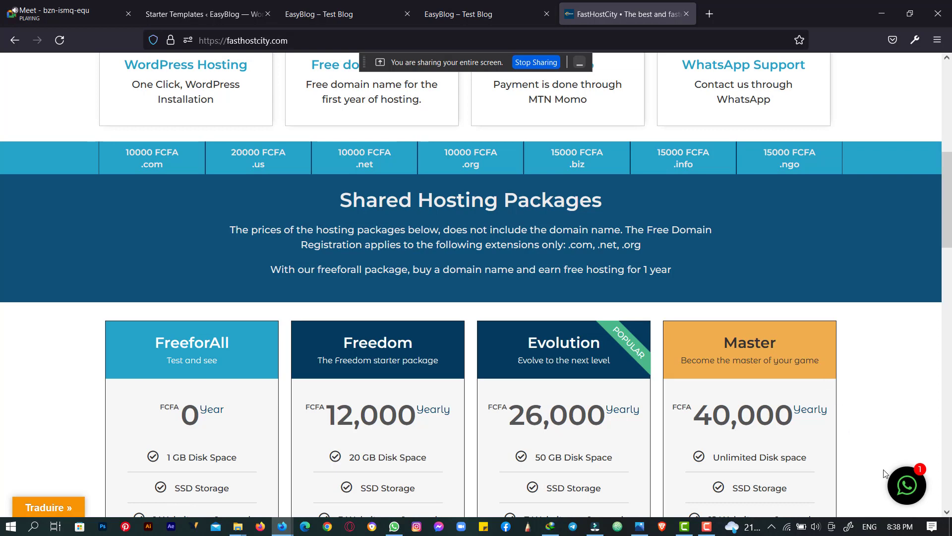
left_click(361, 5)
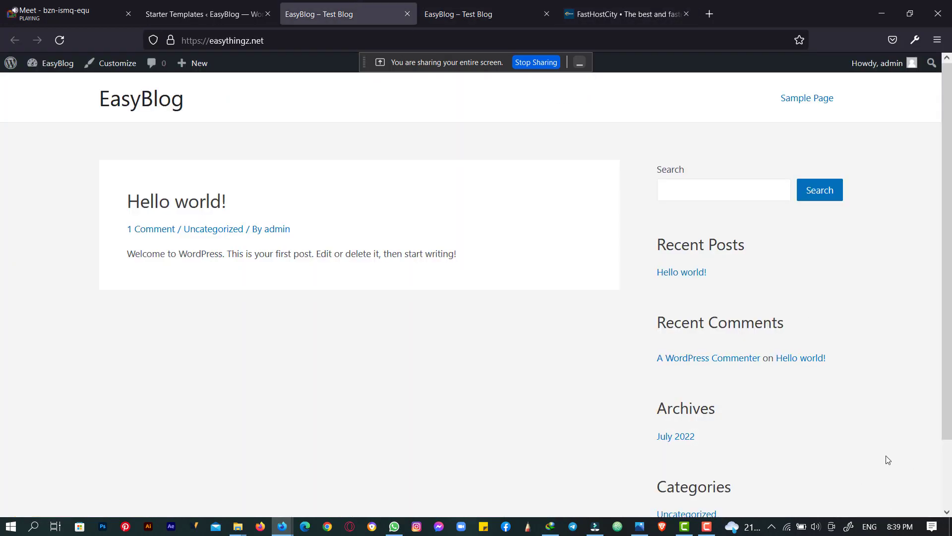
- Open the admin Dashboard in a new tab and move it to third position
left_click(506, 6)
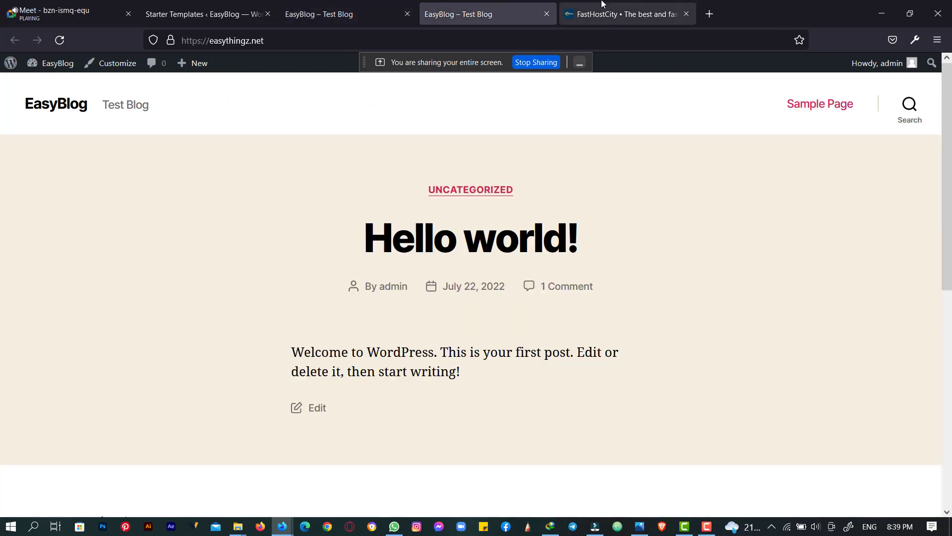
left_click(585, 6)
left_click(342, 8)
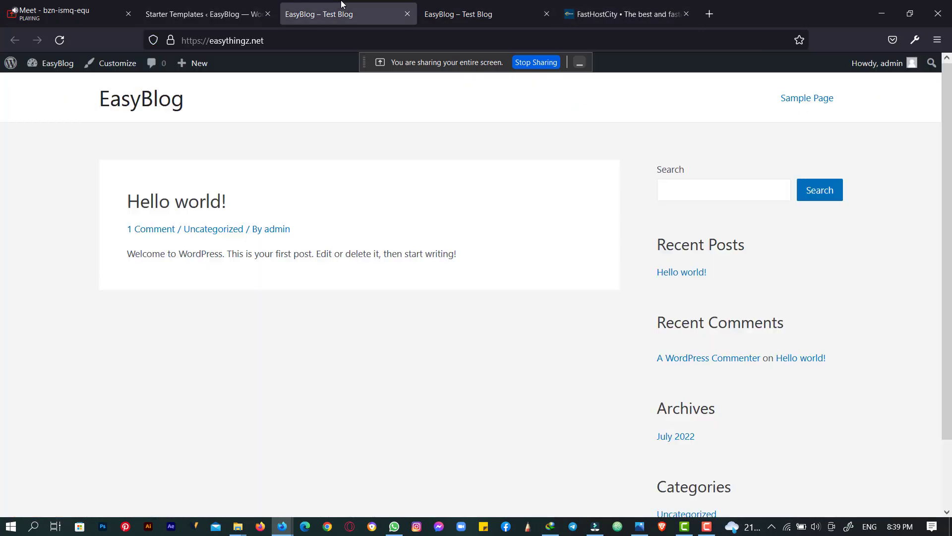
mouse_move(51, 61)
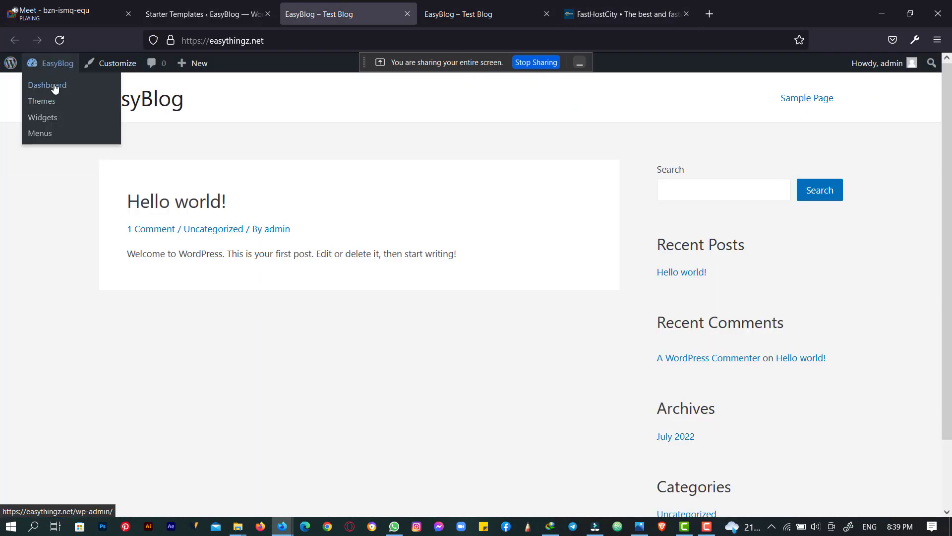
right_click(55, 85)
left_click(98, 105)
left_click_drag(444, 6, 363, 4)
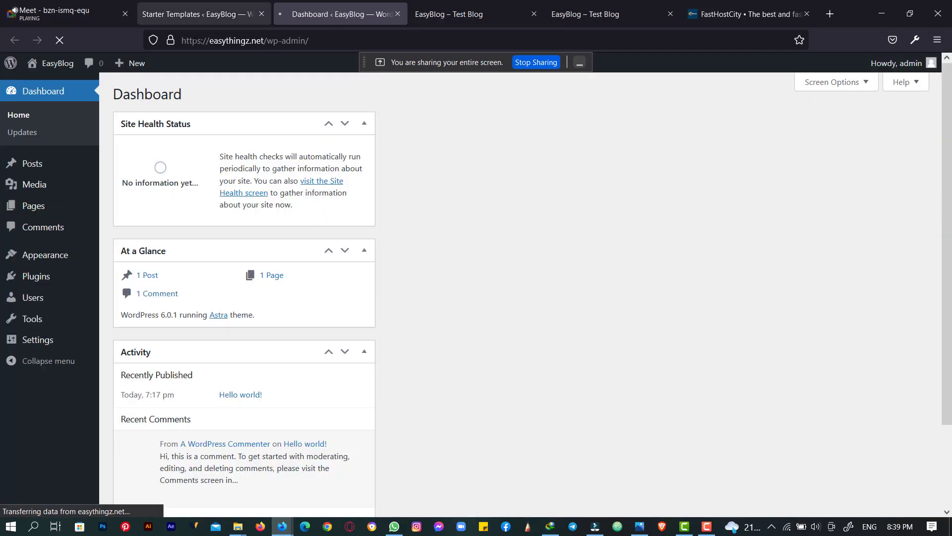
- Check the Starter Templates page, then switch to the Dashboard showing version 6.0.1 with Astra
left_click(186, 20)
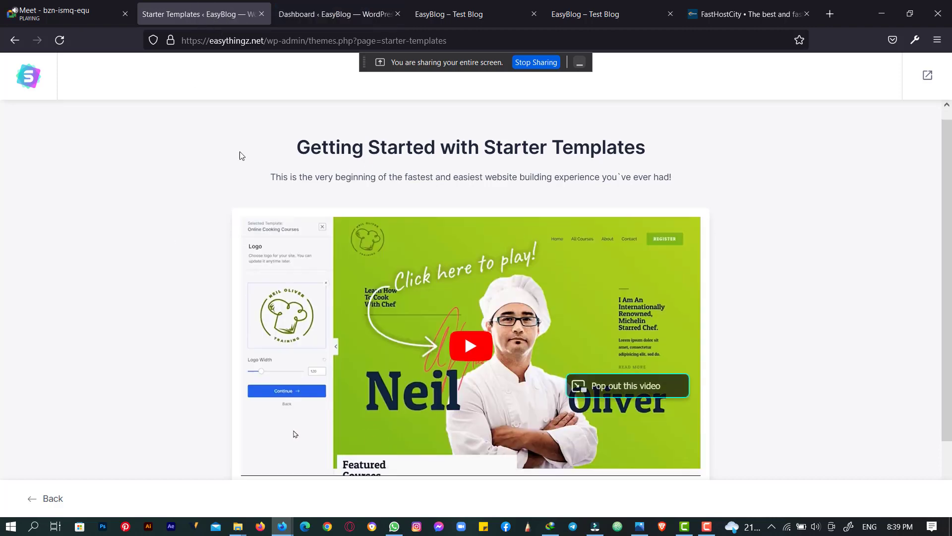
left_click(346, 4)
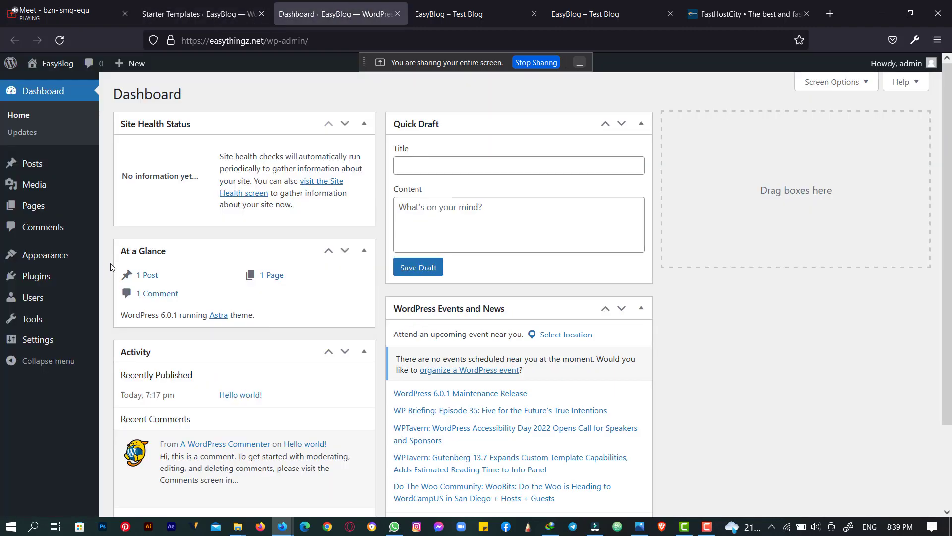
mouse_move(47, 287)
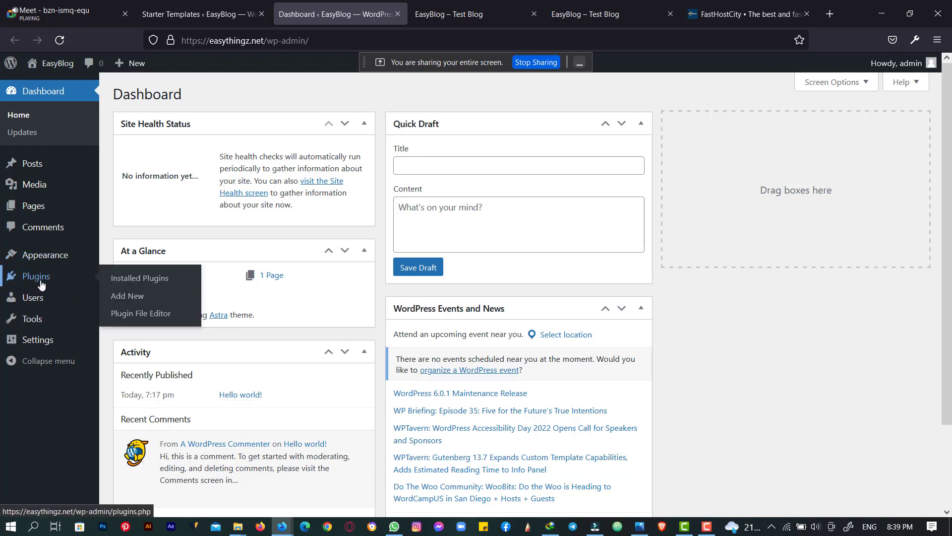
- On Add Plugins, search the directory for 'what' to list WhatsApp chat plugins
left_click(128, 298)
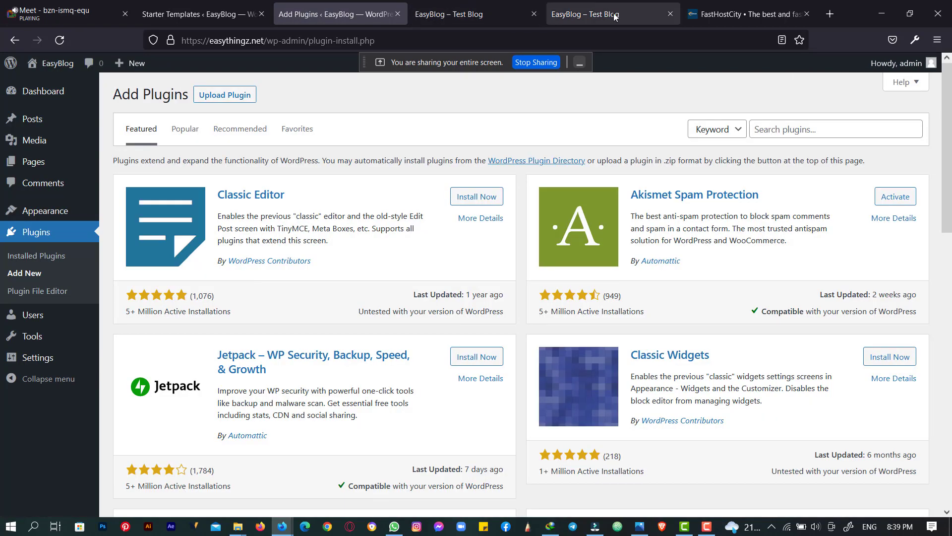
left_click(776, 130)
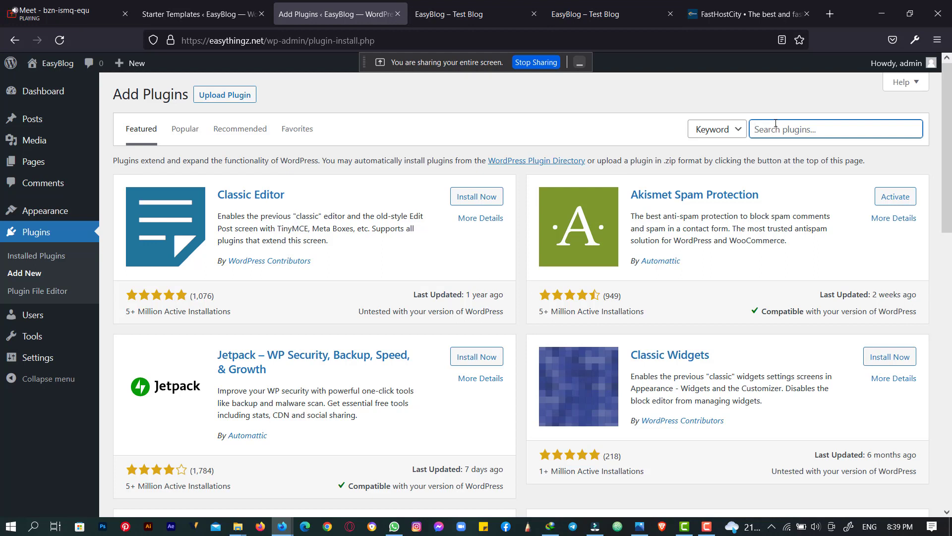
type("whatsapp")
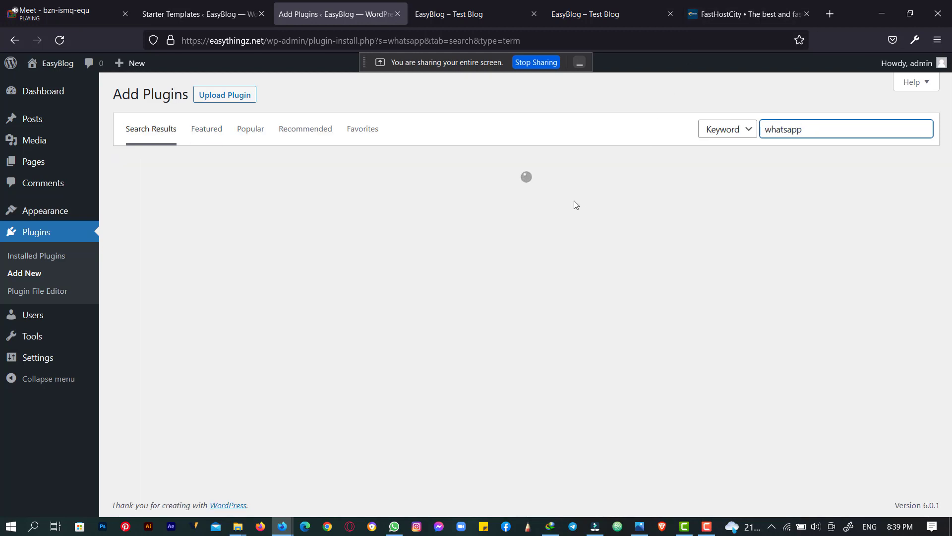
scroll(292, 321, "down", 1)
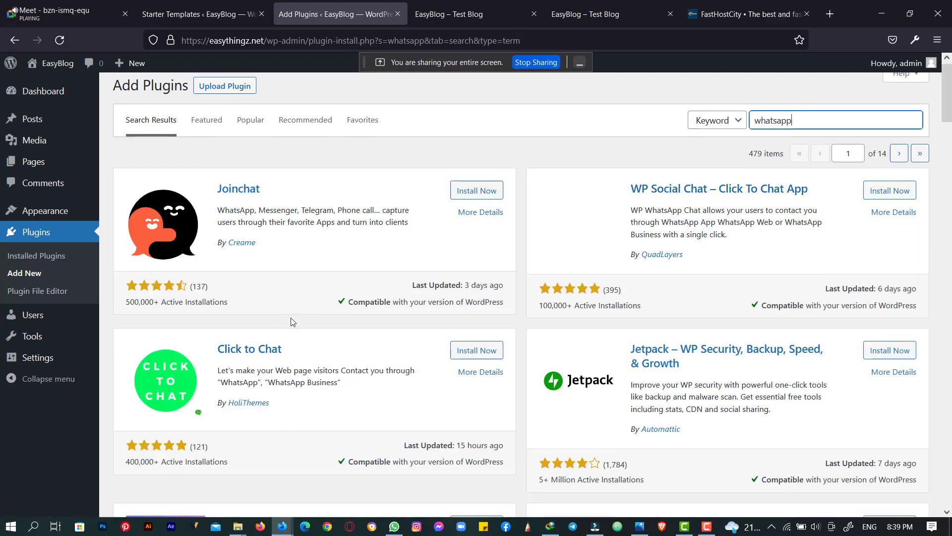
scroll(292, 322, "down", 3)
scroll(261, 291, "up", 3)
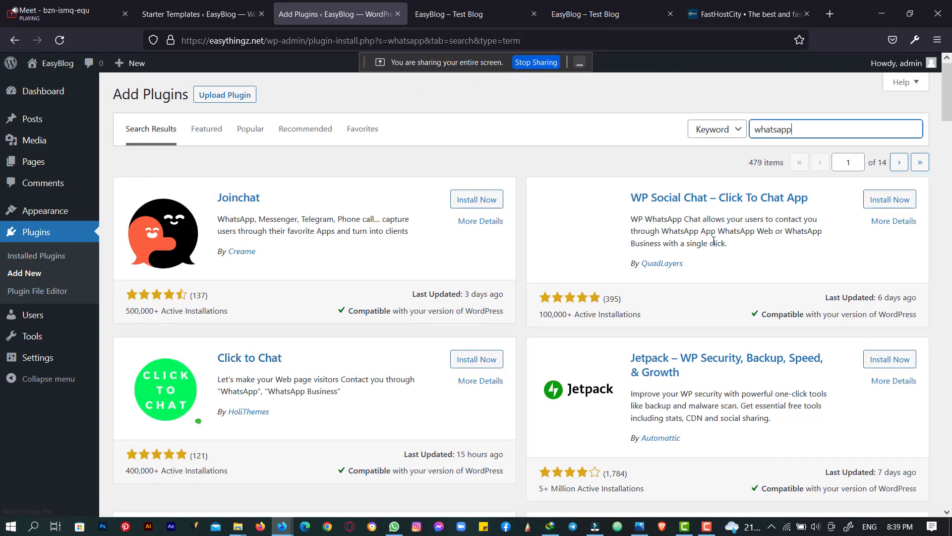
scroll(582, 305, "down", 4)
scroll(582, 305, "up", 4)
scroll(583, 309, "down", 1)
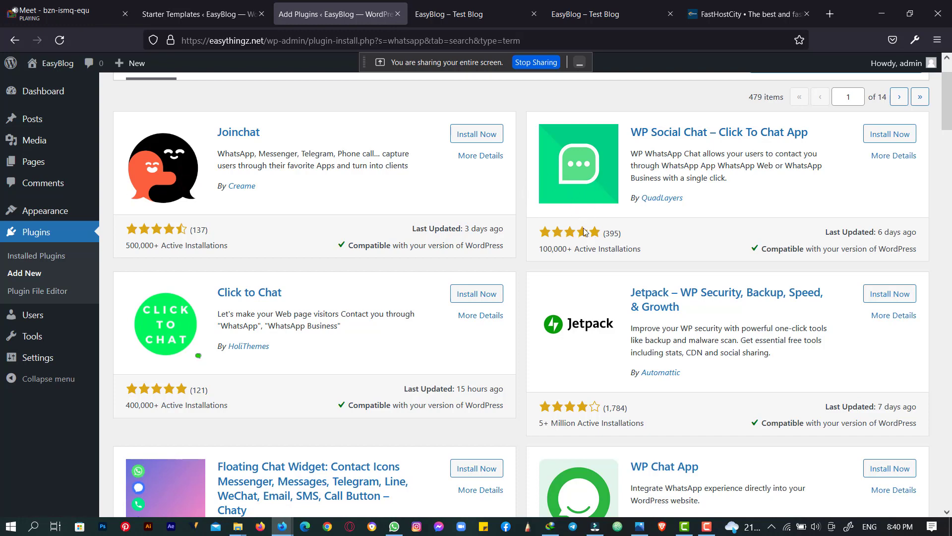
- Compare rating counts of Click to Chat (121) and WP Social Chat (395)
scroll(558, 237, "down", 5)
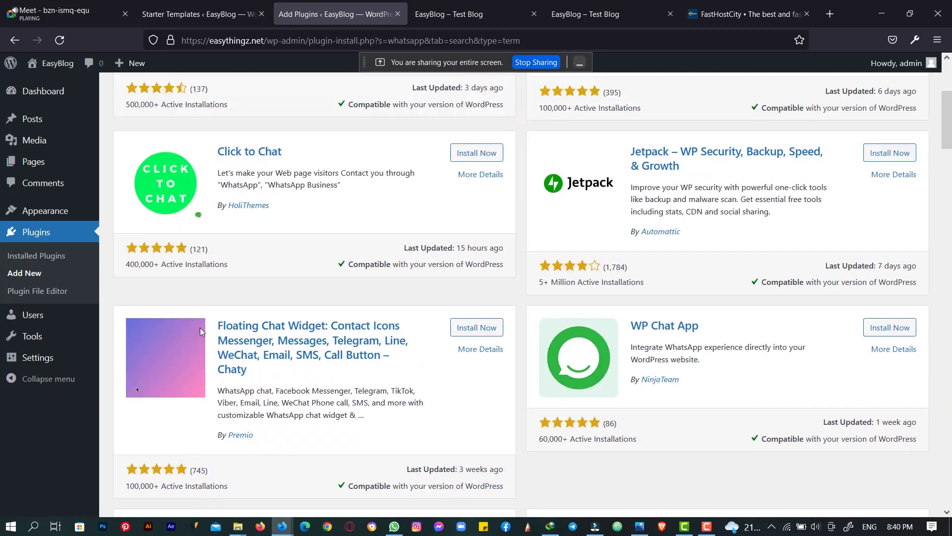
scroll(200, 327, "up", 3)
scroll(195, 278, "down", 1)
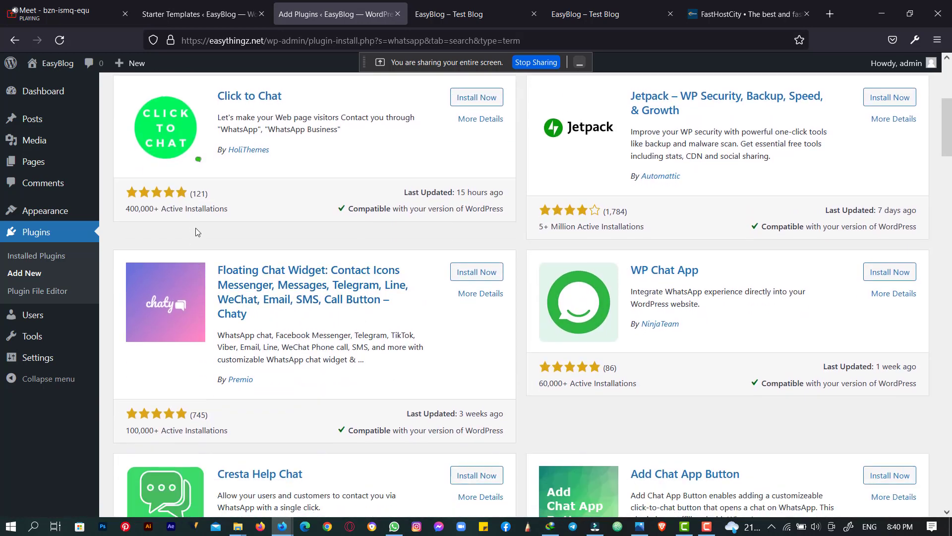
double_click(198, 194)
scroll(403, 253, "up", 4)
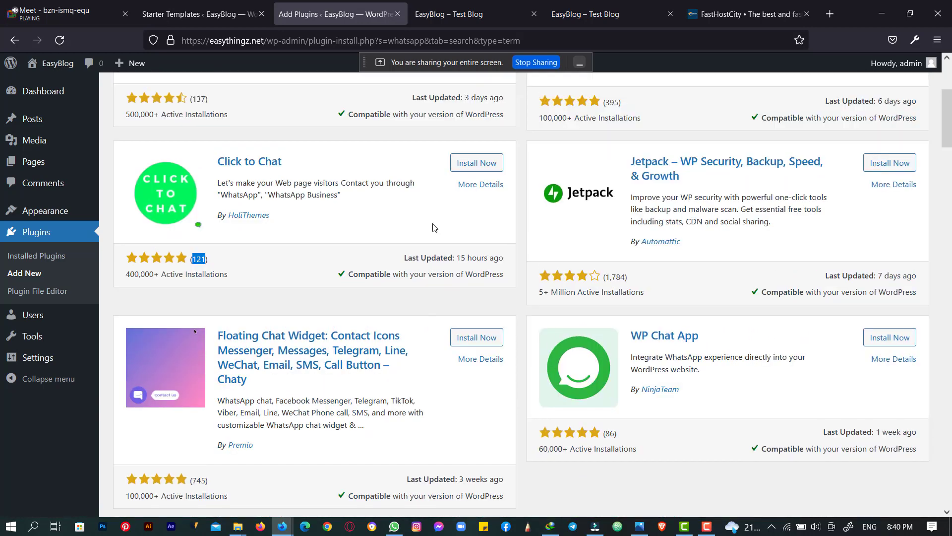
double_click(612, 298)
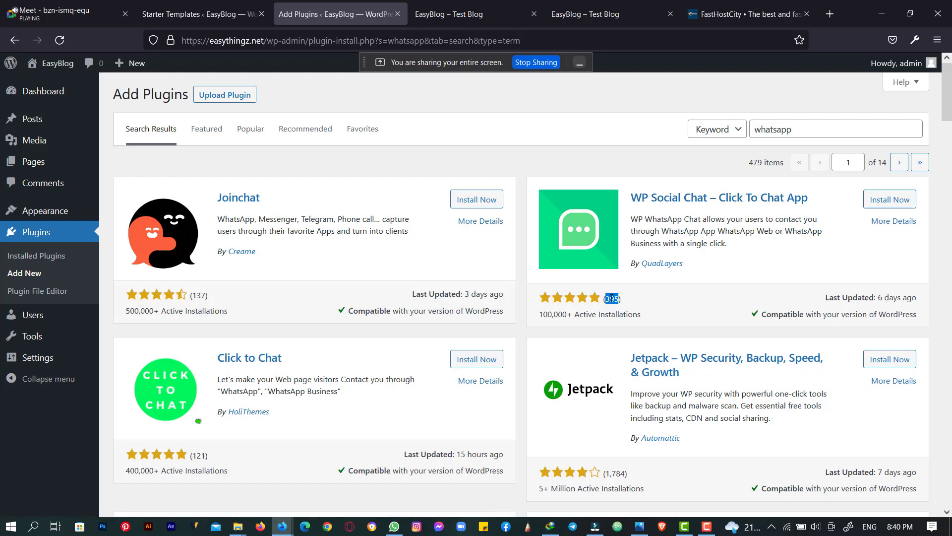
scroll(200, 259, "down", 6)
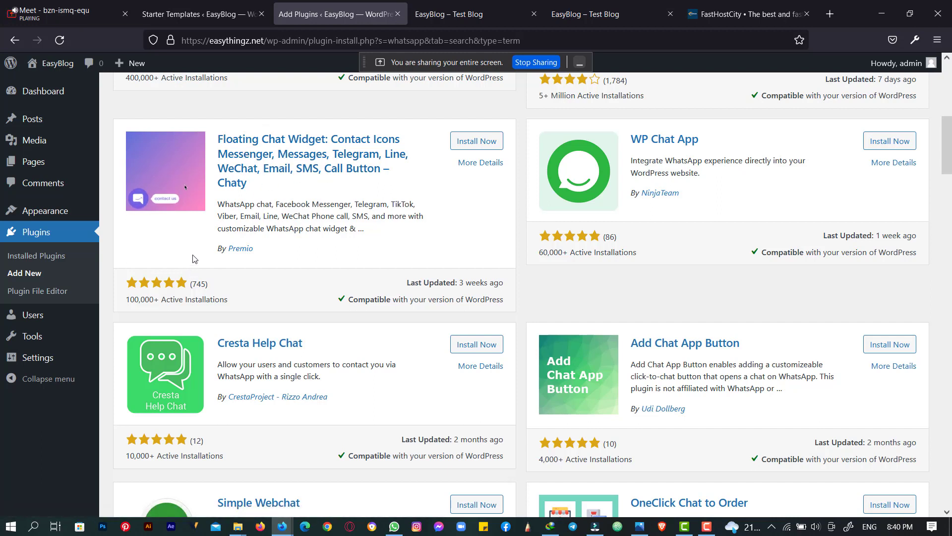
scroll(424, 243, "up", 8)
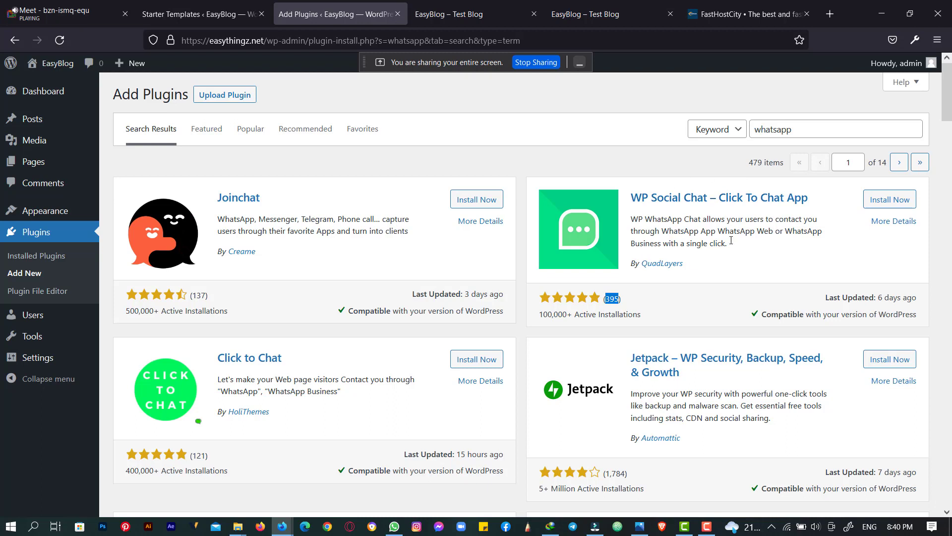
- Install and activate WP Social Chat – Click To Chat App
left_click(890, 202)
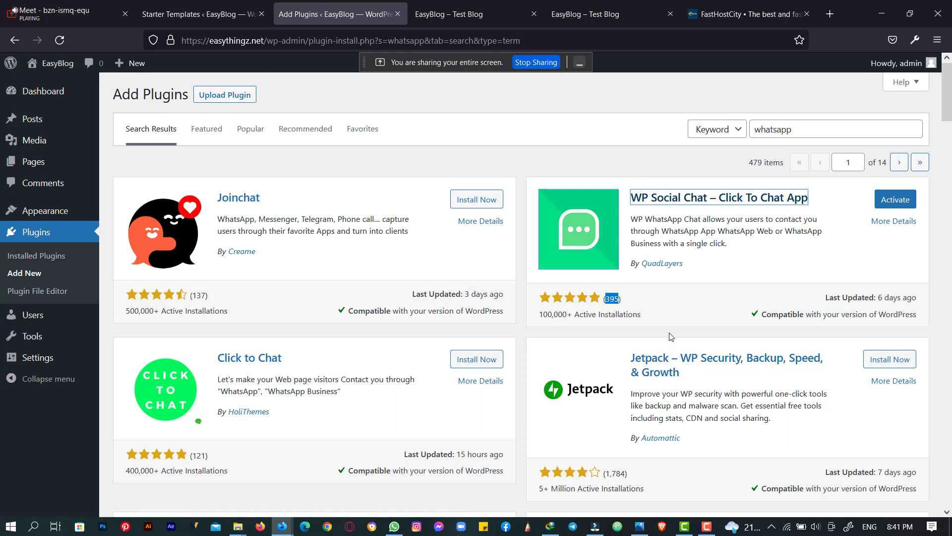
left_click(897, 204)
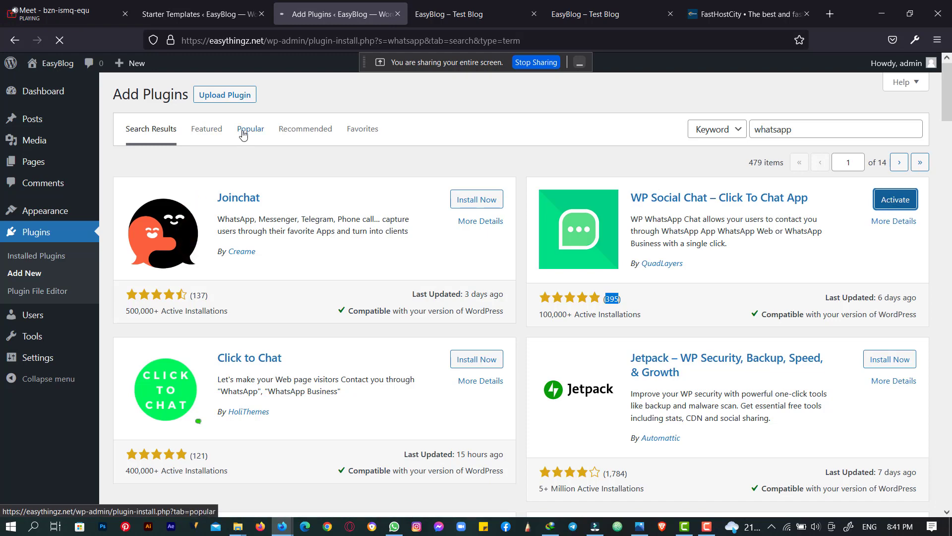
key("ctrl+shift+Tab")
key("ctrl+shift+Tab")
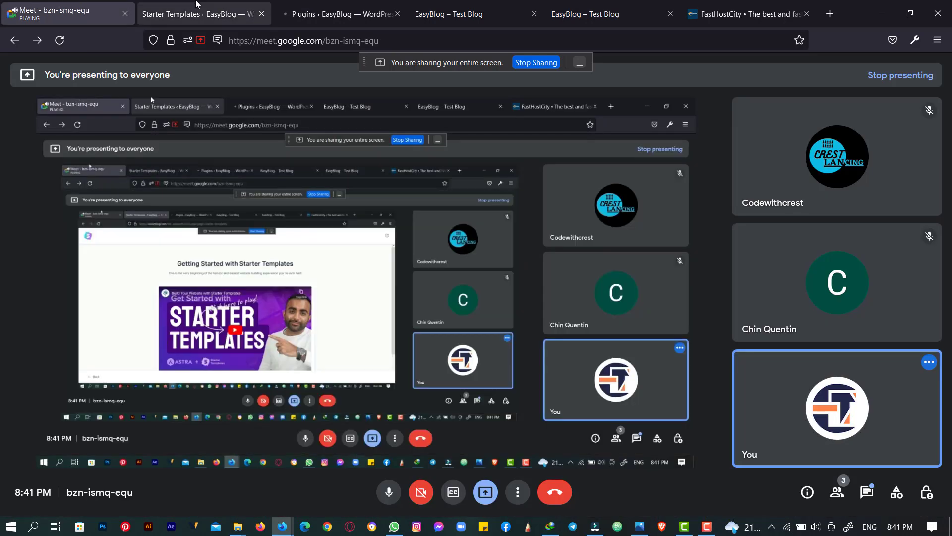
- On Installed Plugins, confirm Social Chat 6.0.5 and Starter Templates are both active
left_click(304, 10)
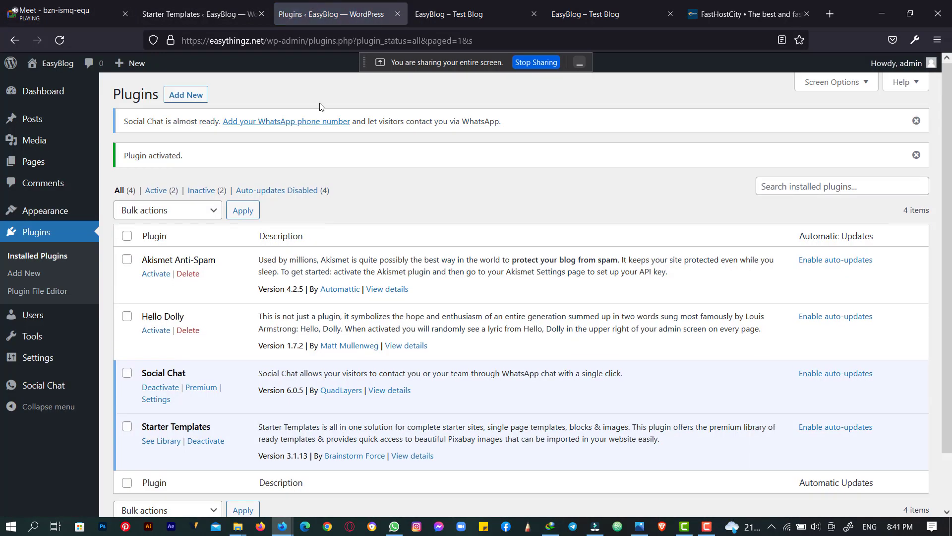
scroll(149, 370, "down", 2)
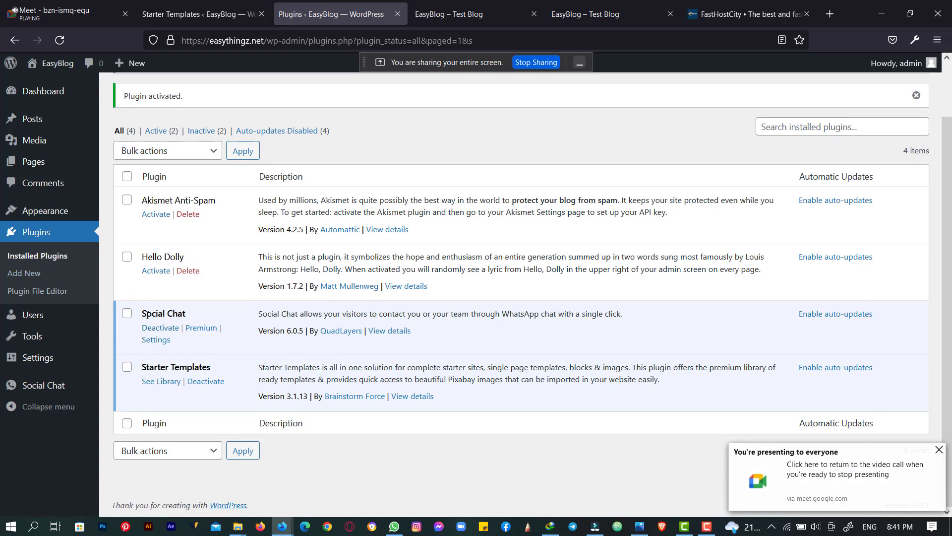
left_click_drag(145, 316, 203, 317)
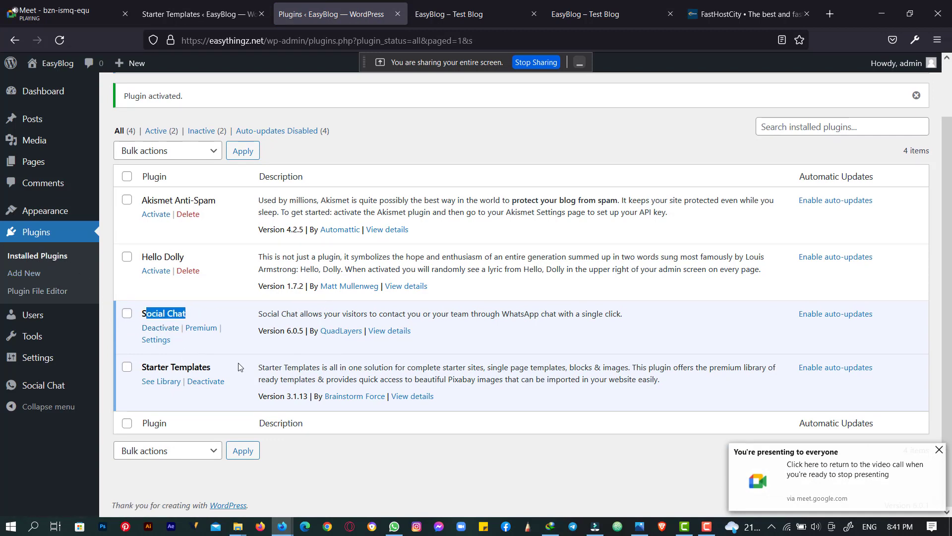
left_click_drag(230, 371, 137, 315)
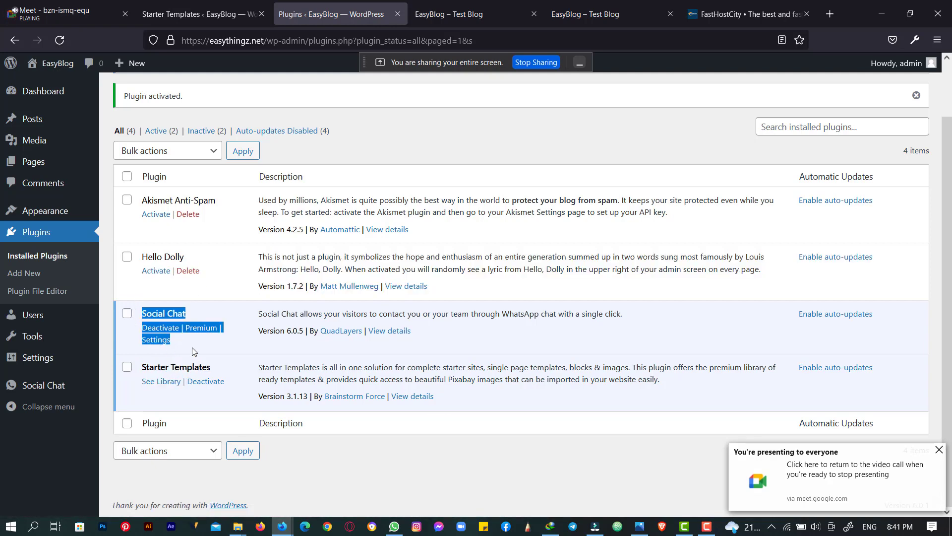
left_click(155, 340)
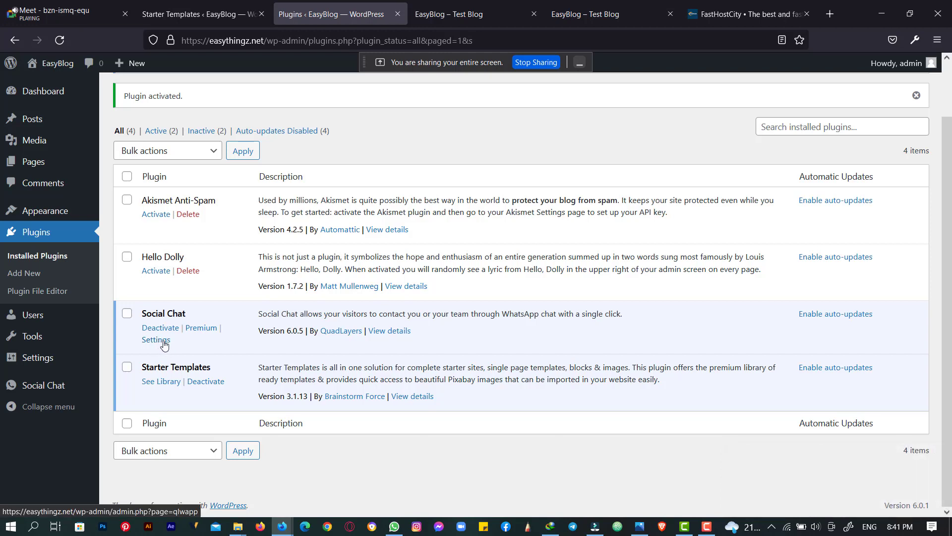
- Open the Social Chat plugin settings and look over its layout and position options
left_click(157, 342)
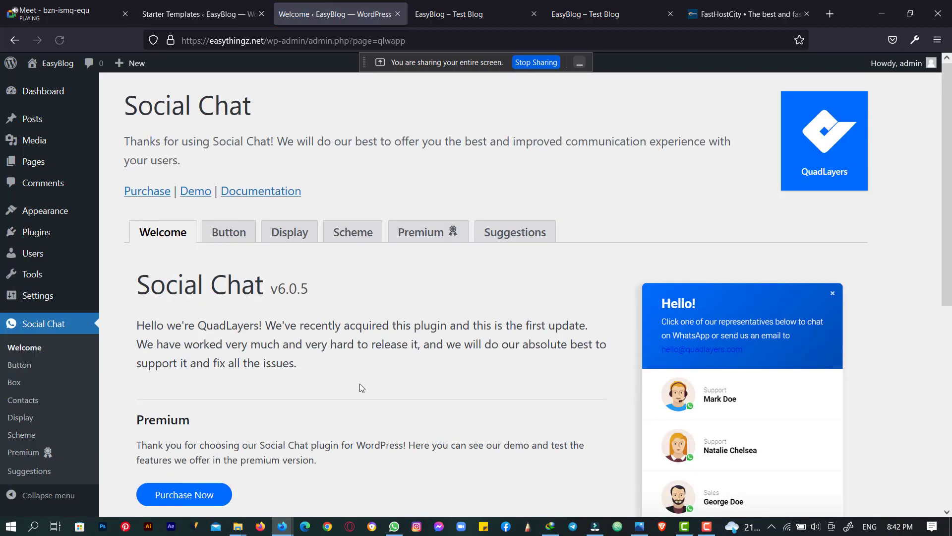
scroll(360, 380, "down", 7)
scroll(360, 381, "up", 6)
scroll(360, 381, "down", 6)
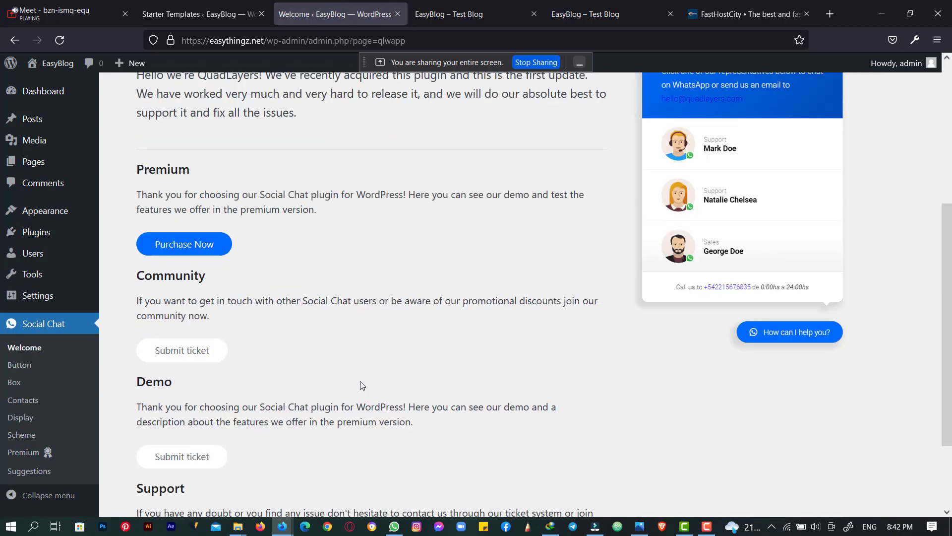
scroll(360, 381, "up", 7)
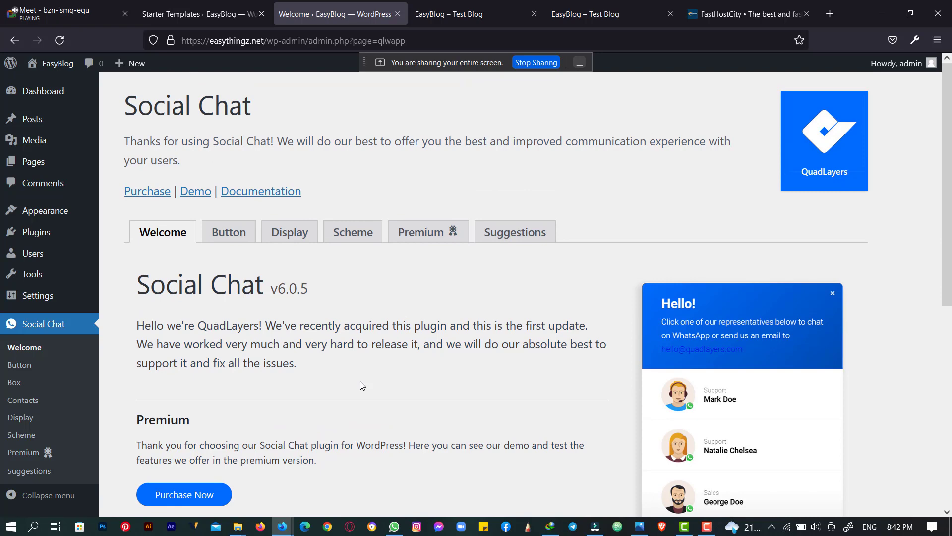
scroll(256, 326, "down", 3)
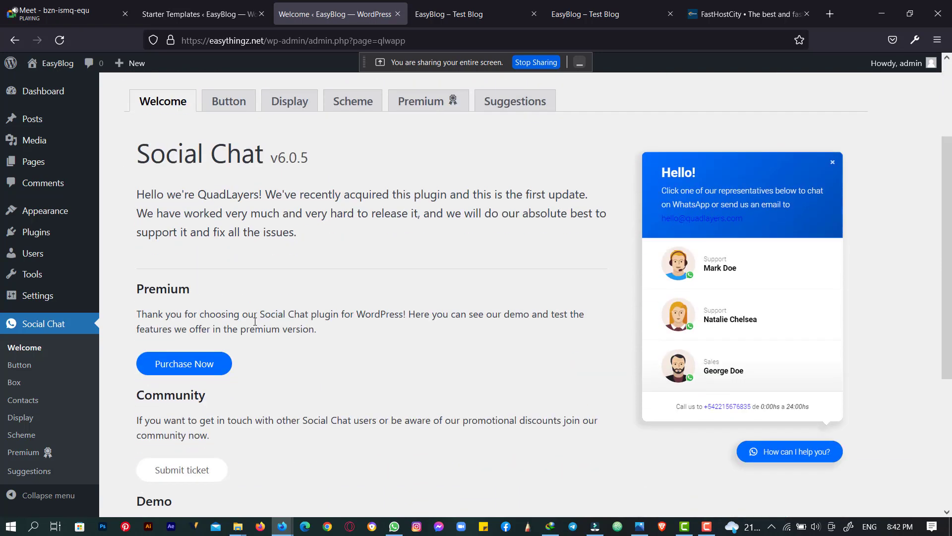
scroll(255, 298, "up", 3)
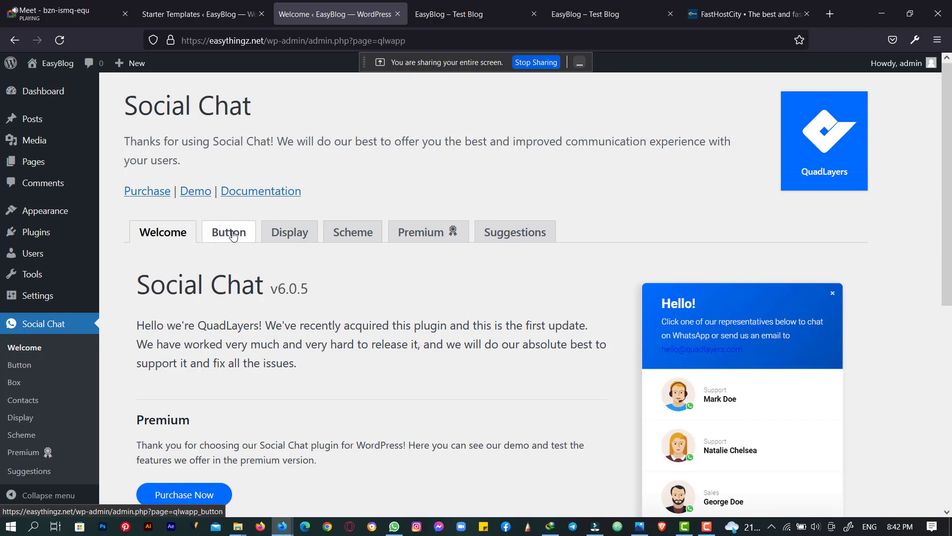
scroll(240, 216, "down", 5)
scroll(238, 218, "up", 5)
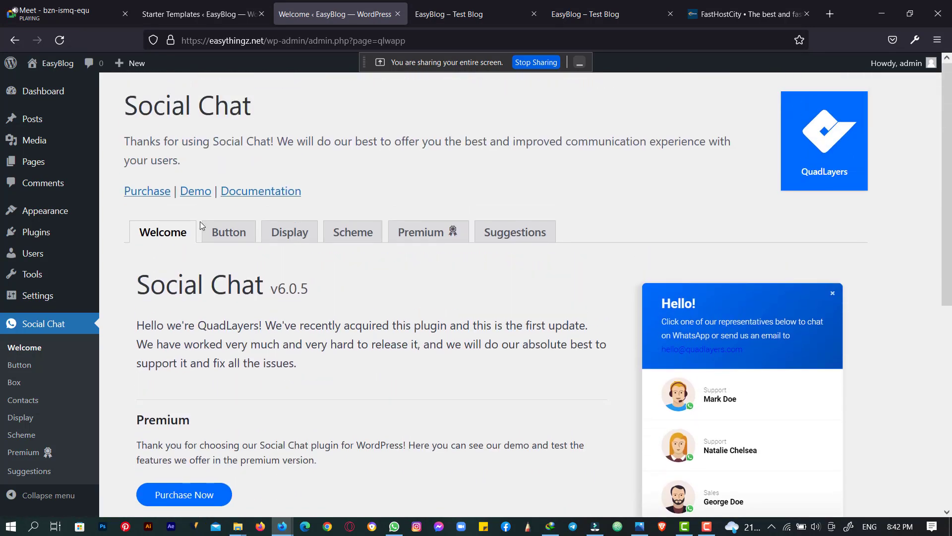
- Review the Button settings, including the 'How can I help you?' text and default chat message
left_click(229, 240)
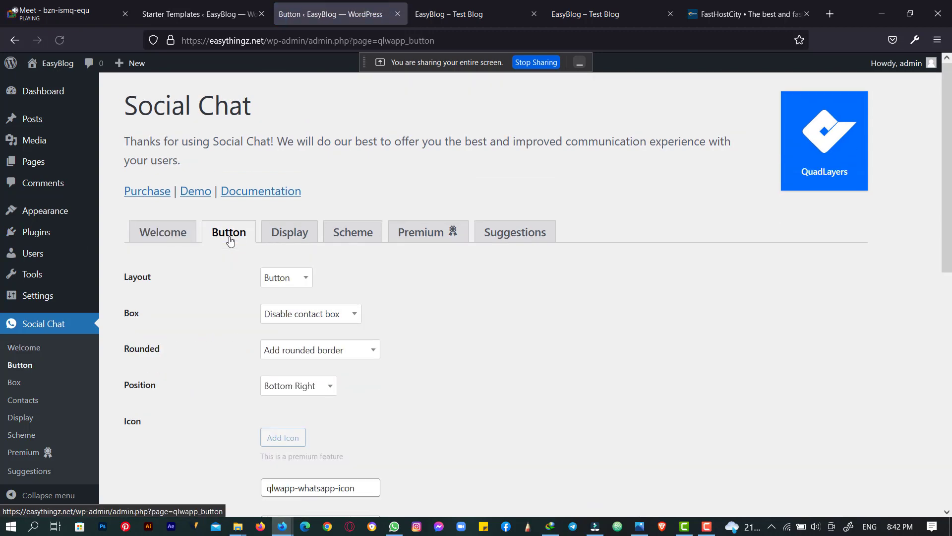
scroll(229, 241, "down", 3)
scroll(229, 240, "down", 5)
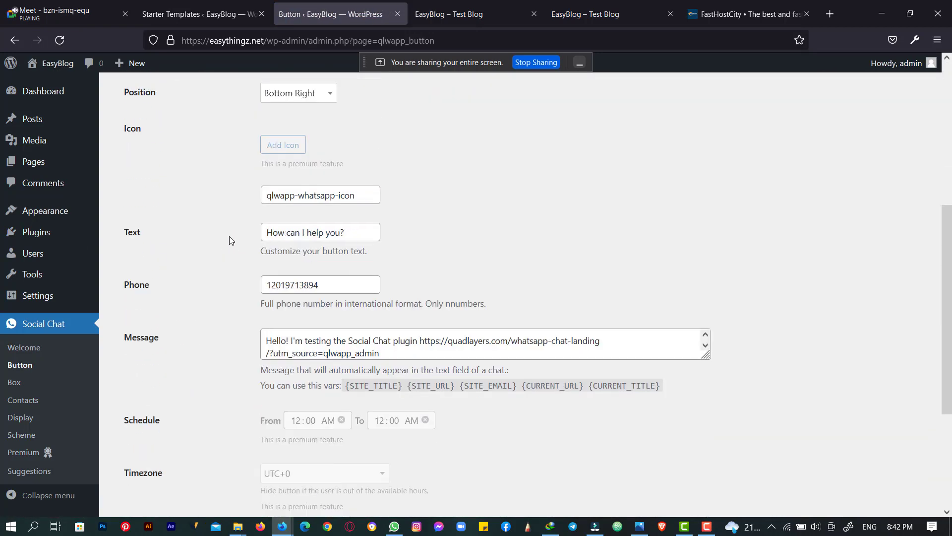
scroll(221, 254, "up", 7)
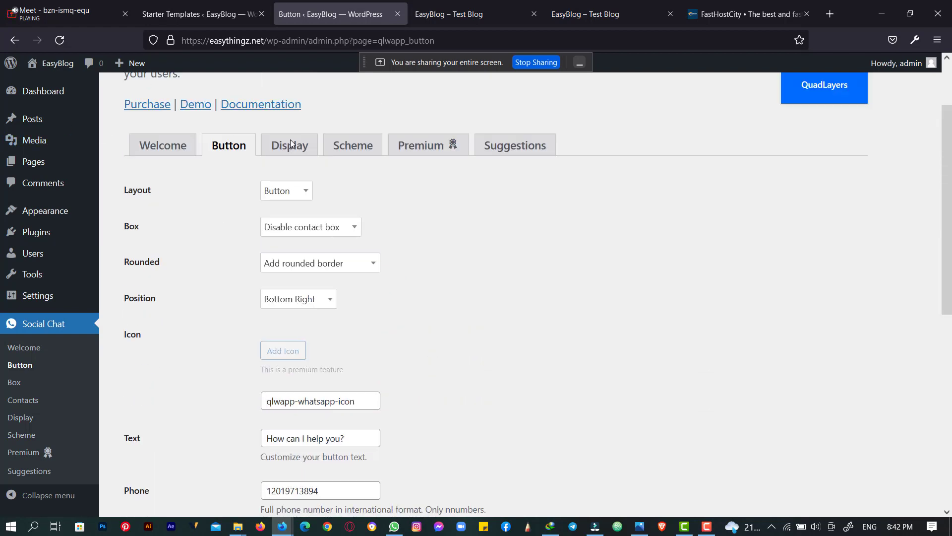
scroll(315, 249, "down", 8)
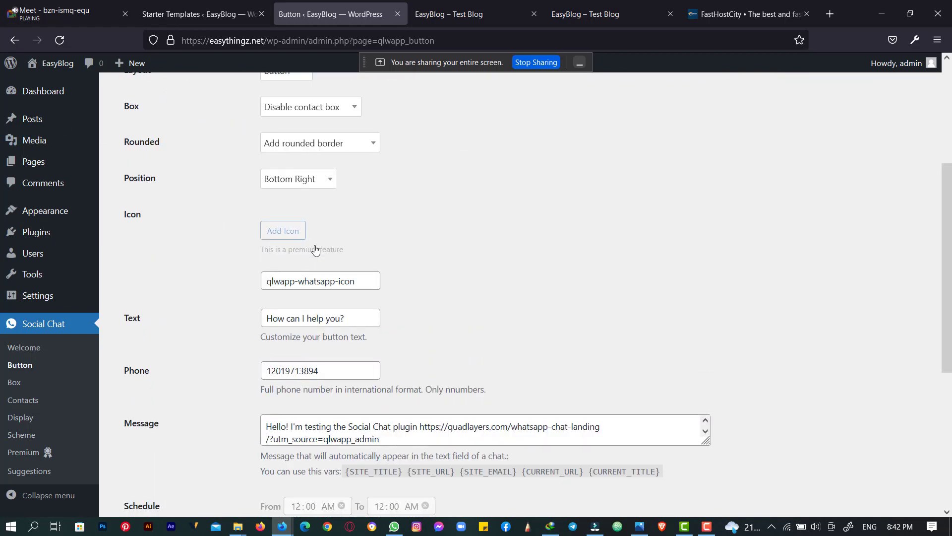
scroll(492, 324, "up", 9)
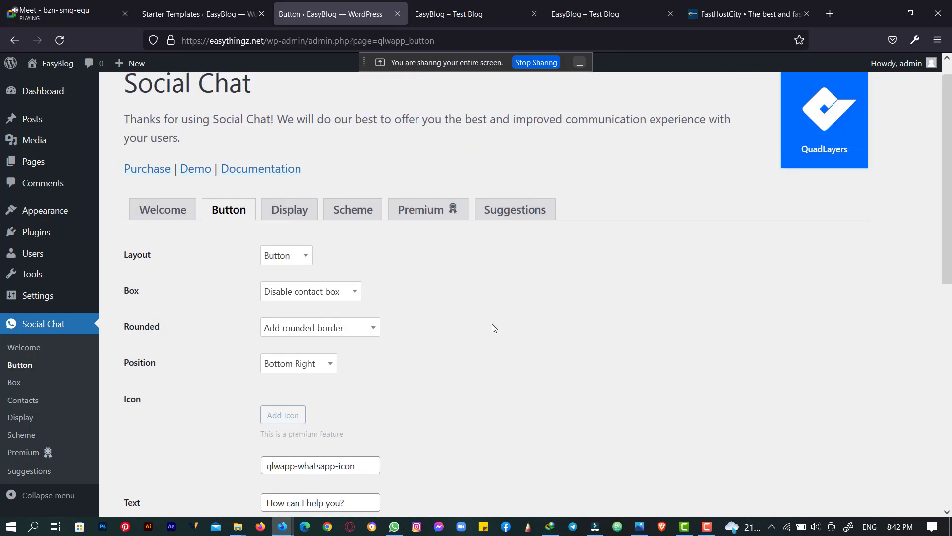
scroll(492, 323, "down", 8)
scroll(492, 324, "down", 2)
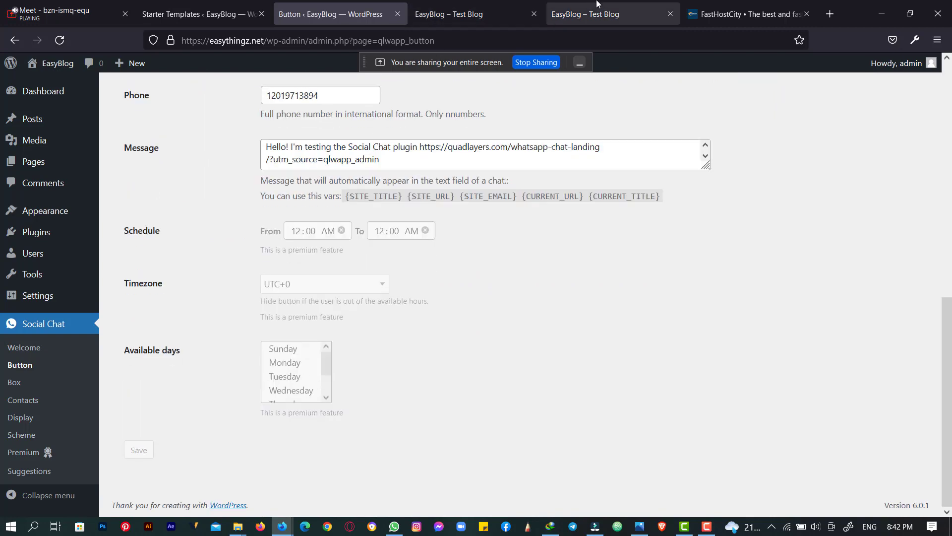
left_click(489, 4)
- Reload the blog to show the 'How can I help you?' WhatsApp button, then highlight 'start' in the post
left_click(60, 40)
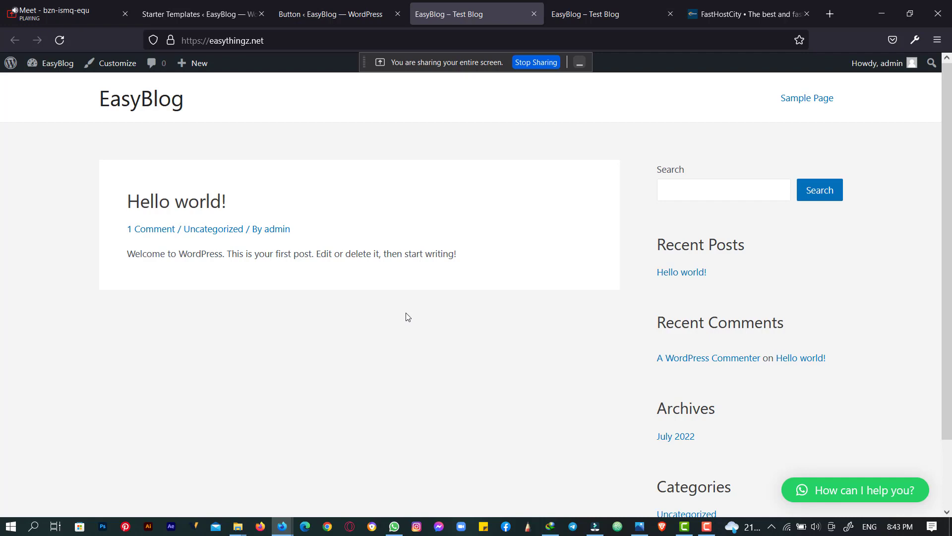
left_click_drag(222, 253, 406, 255)
left_click(457, 255)
left_click(407, 258)
left_click(422, 257)
double_click(406, 255)
left_click(434, 273)
double_click(415, 257)
left_click(425, 257)
- Enter 'start to stop' in the second EasyBlog tab's address bar without submitting it
left_click(653, 6)
key("ctrl+l")
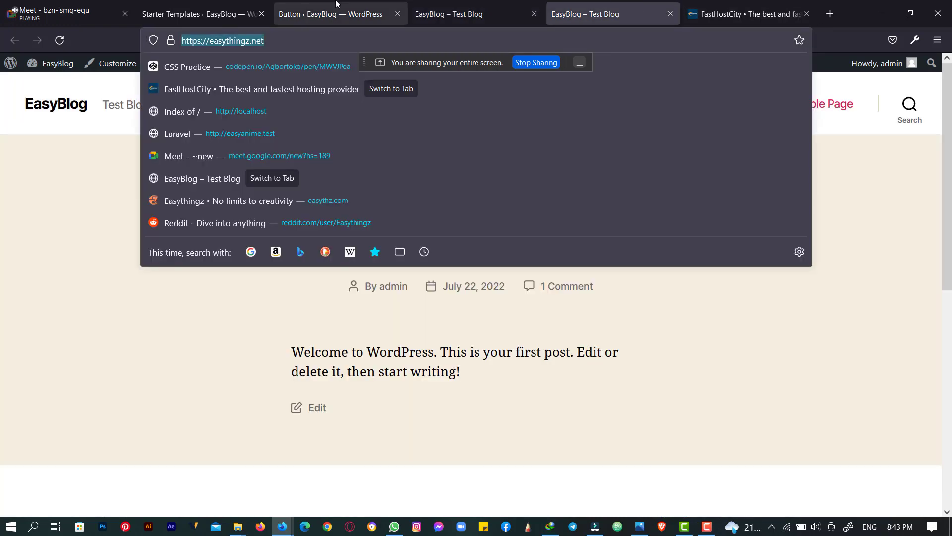
type("sta")
key("BackSpace")
type("tart")
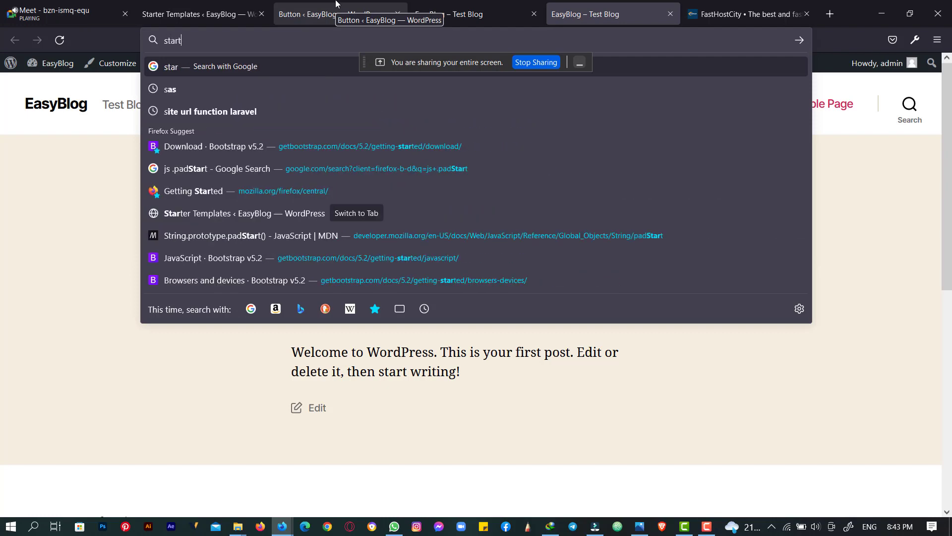
type(" to stop")
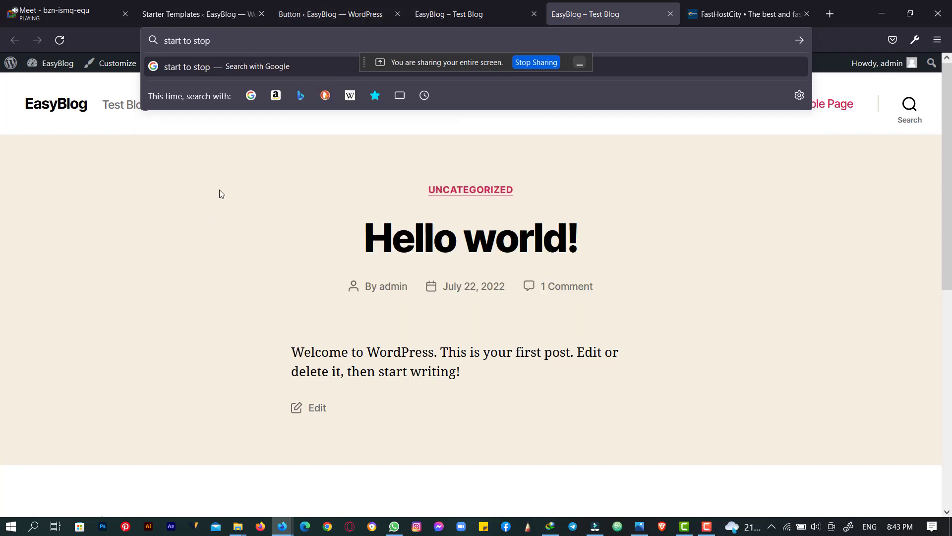
- Compare both EasyBlog tabs, highlight 'start' and 'stop' in the address bar, then dismiss suggestions
left_click(470, 8)
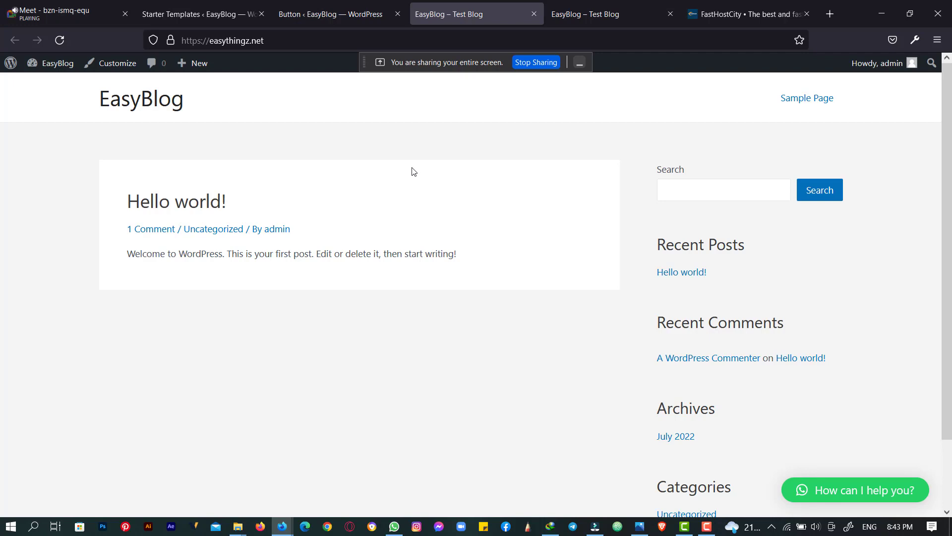
left_click(602, 7)
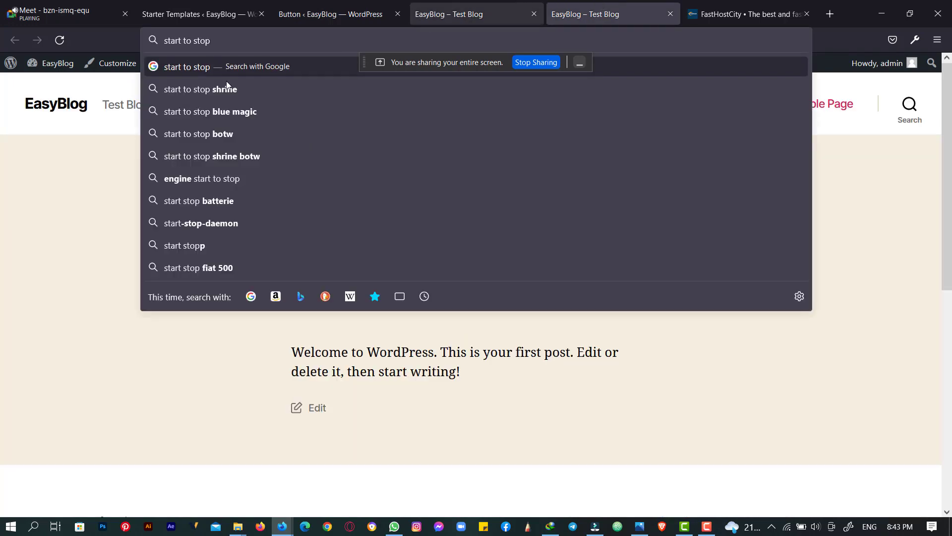
left_click_drag(182, 42, 163, 43)
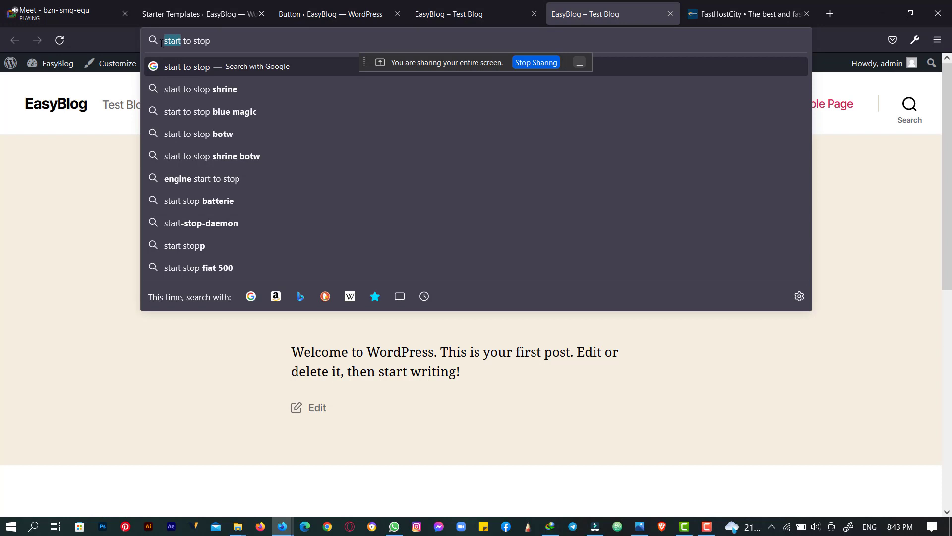
left_click_drag(193, 40, 242, 36)
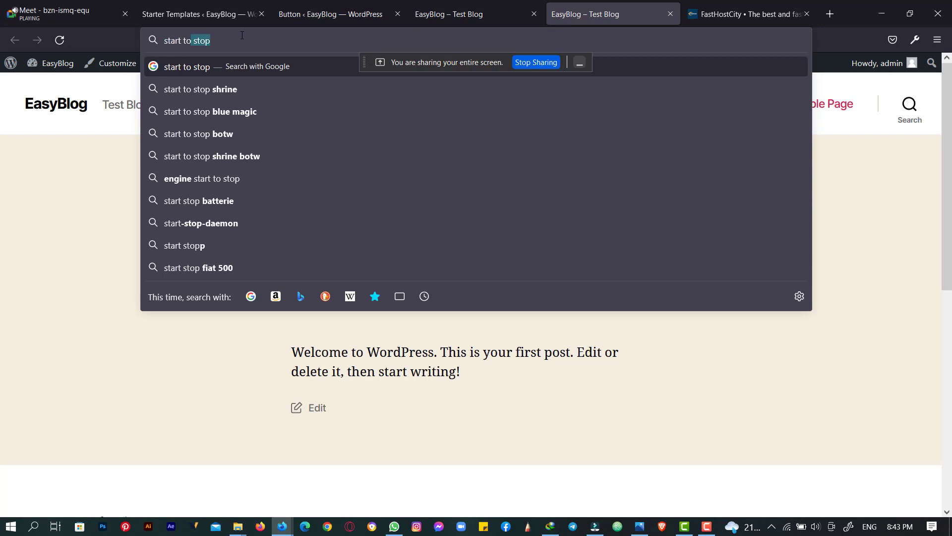
left_click(46, 163)
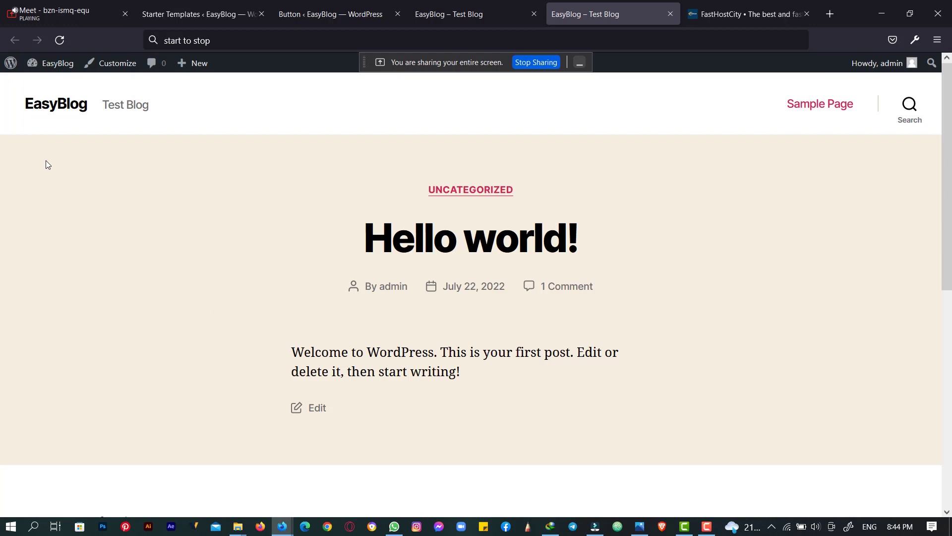
- Glance at the Starter Templates and blog tabs, ending on Social Chat's Button settings with the phone number field
left_click(360, 4)
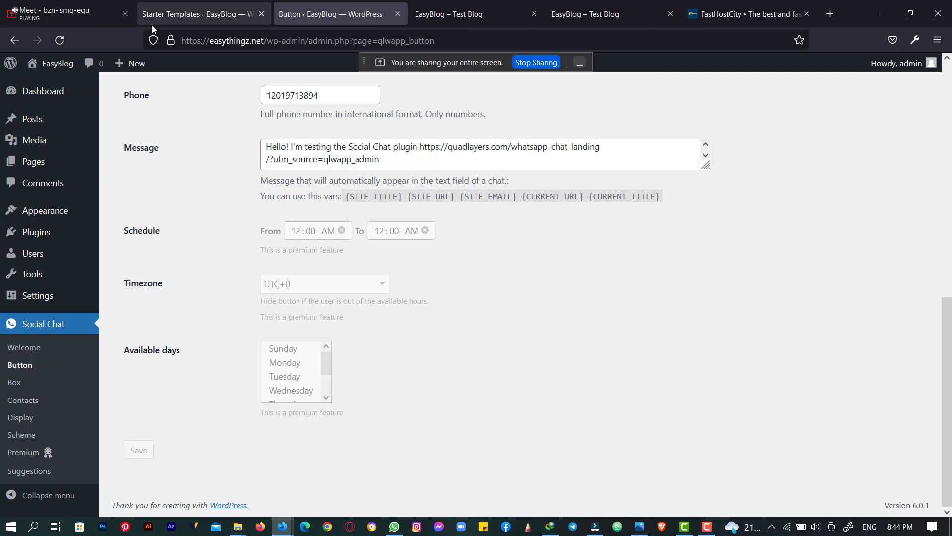
left_click(206, 12)
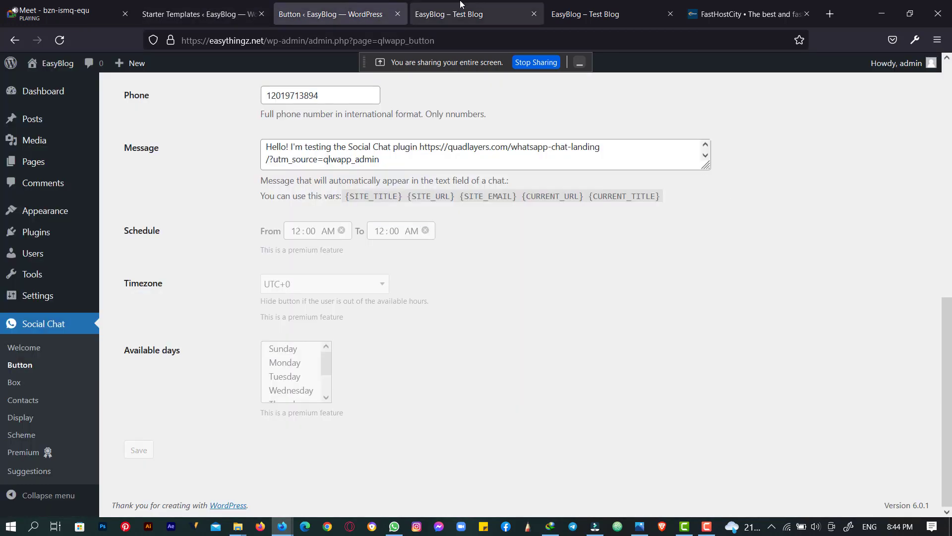
left_click(448, 14)
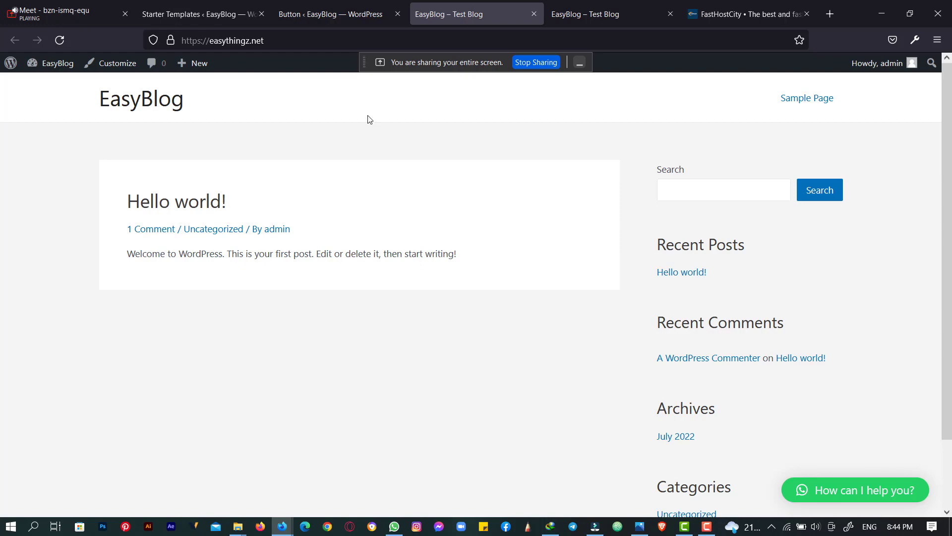
left_click(325, 3)
left_click(194, 4)
left_click(311, 2)
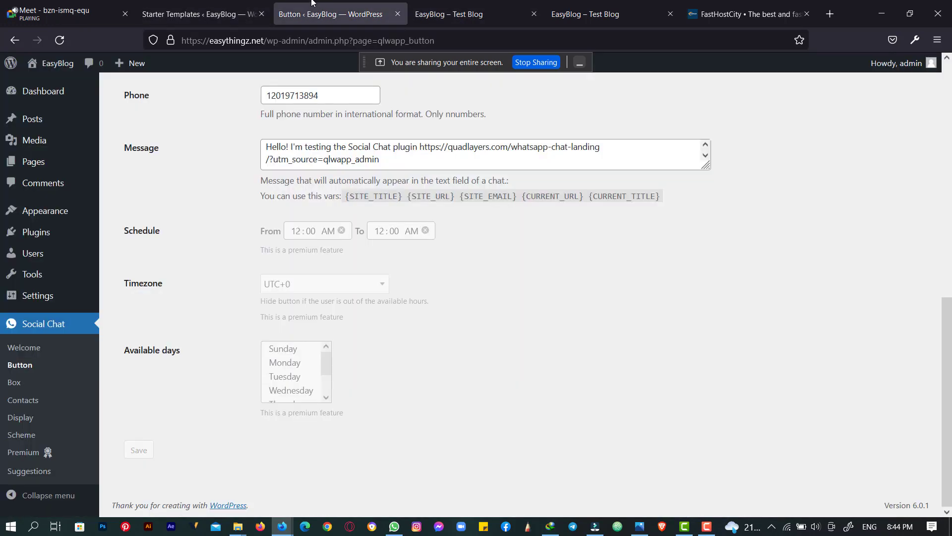
- Launch 'Build Your Website Now' from the Starter Templates getting-started page
left_click(250, 5)
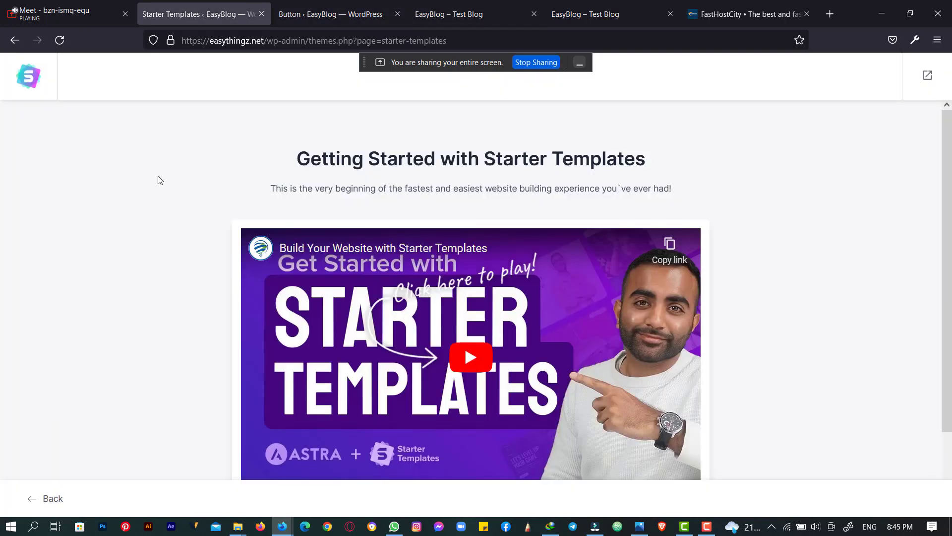
scroll(159, 179, "down", 2)
scroll(161, 170, "up", 2)
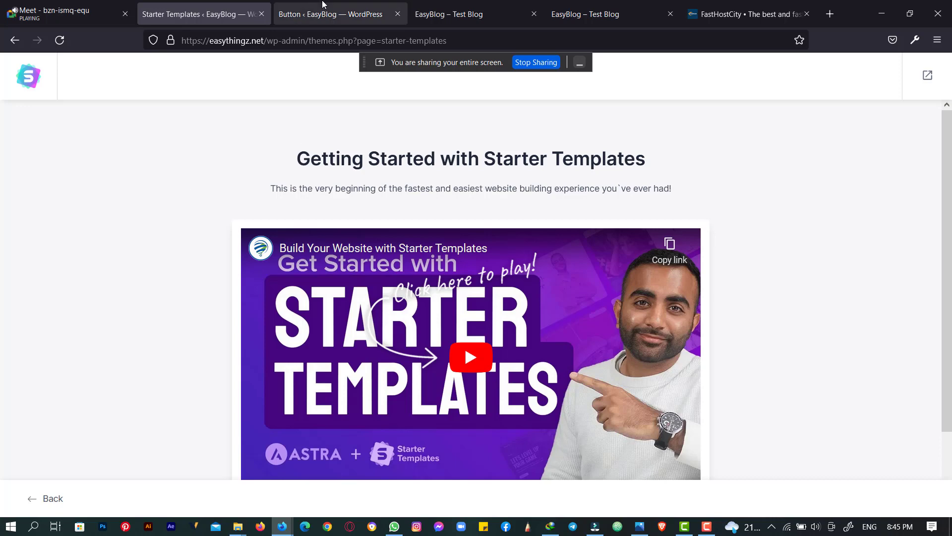
scroll(158, 201, "down", 2)
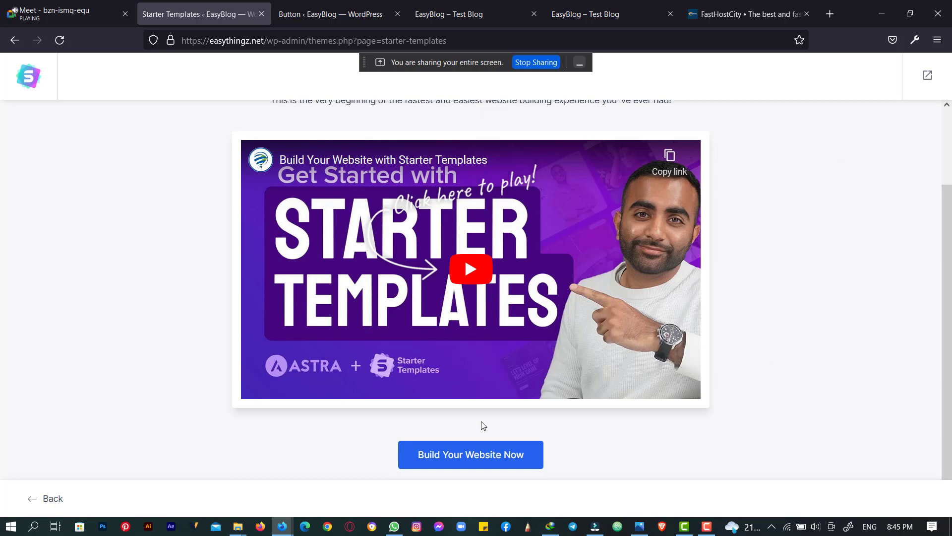
left_click(483, 456)
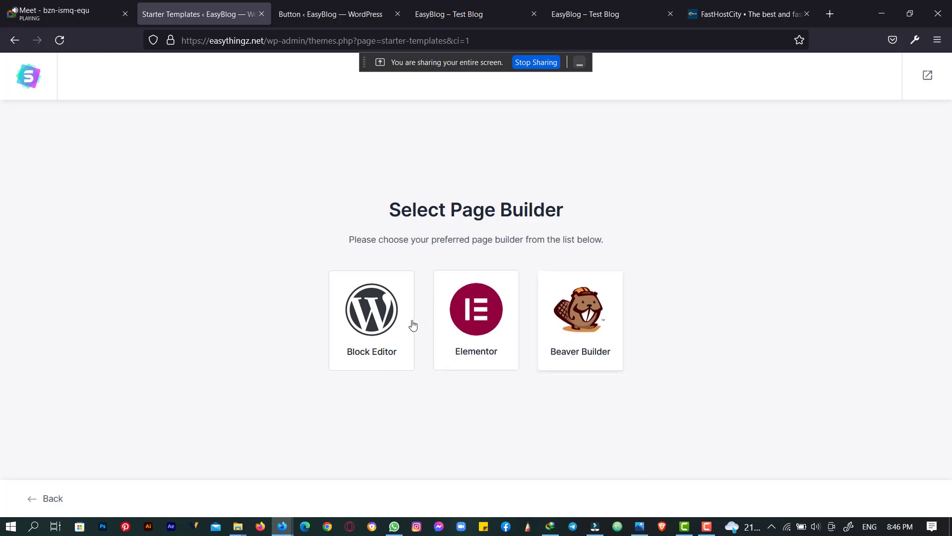
- Pick Elementor as the page builder and scroll through the starter site templates
left_click(476, 310)
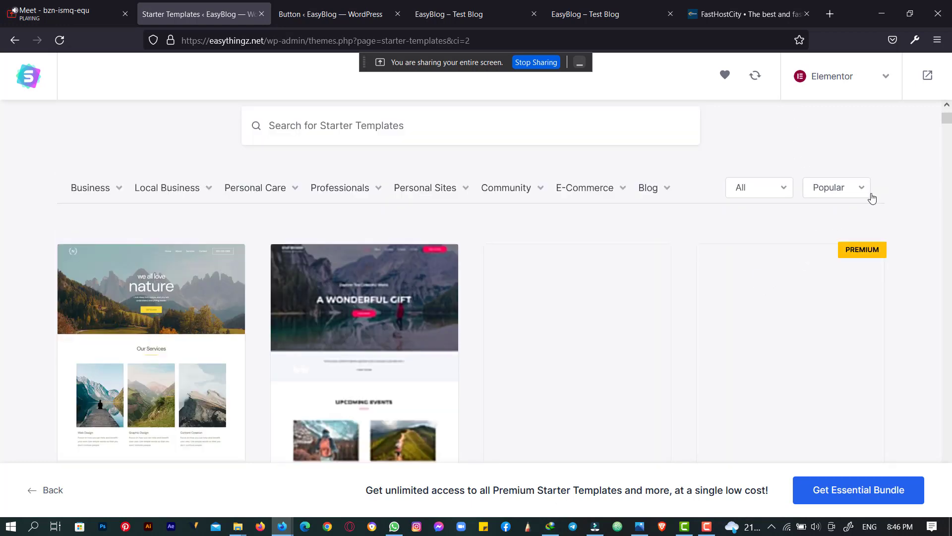
scroll(873, 198, "down", 10)
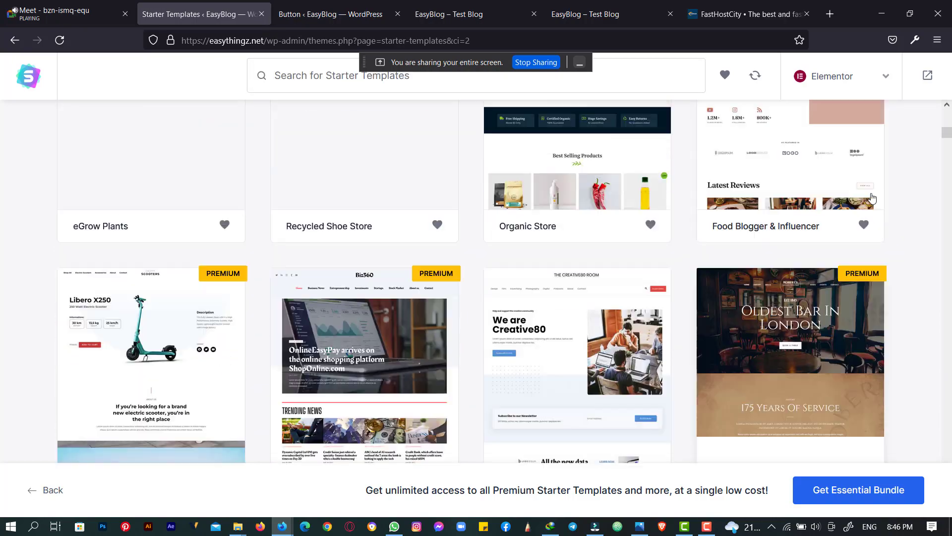
scroll(873, 198, "up", 6)
scroll(872, 198, "up", 5)
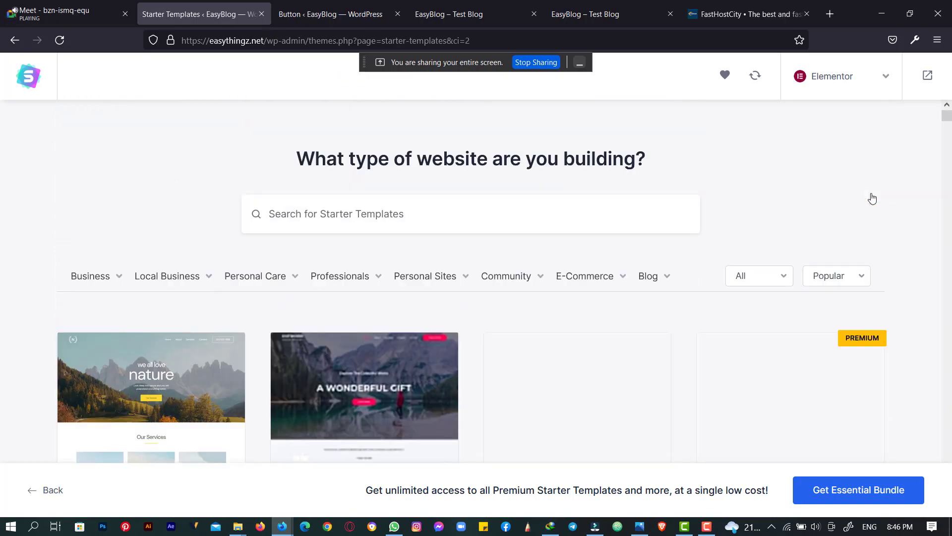
scroll(872, 198, "down", 10)
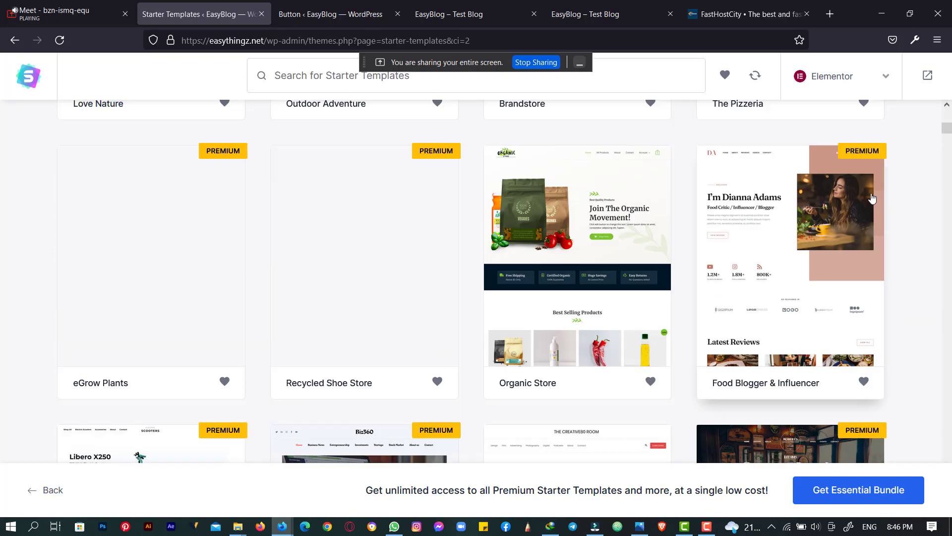
scroll(872, 198, "down", 9)
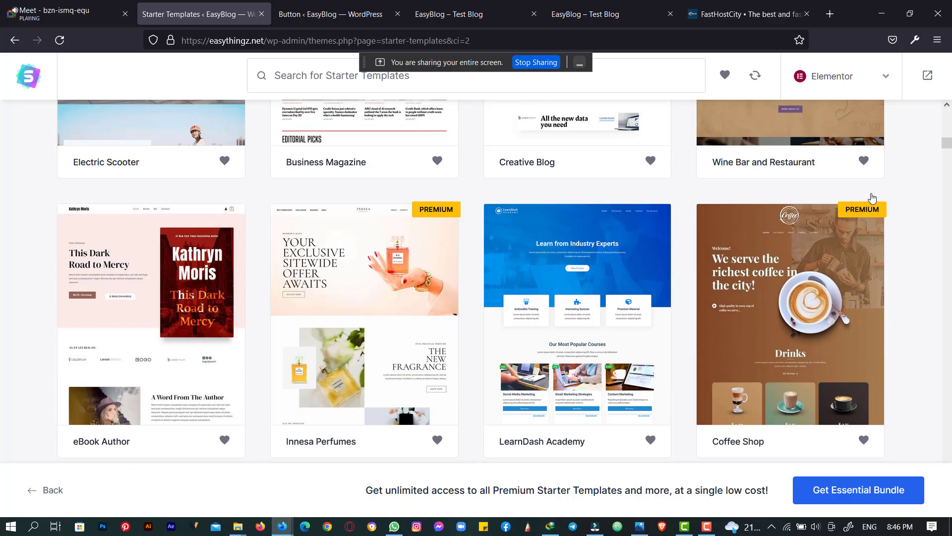
scroll(872, 198, "down", 2)
scroll(872, 199, "up", 8)
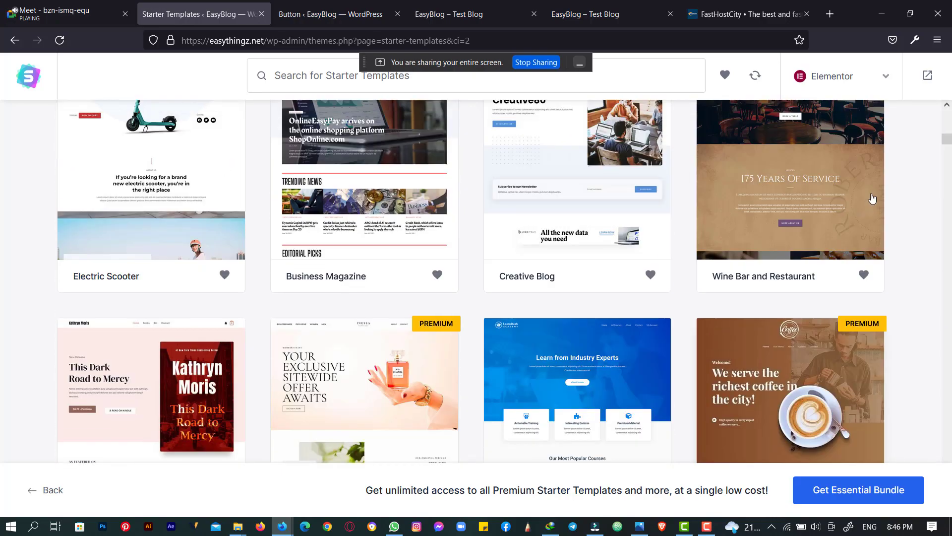
scroll(872, 199, "up", 10)
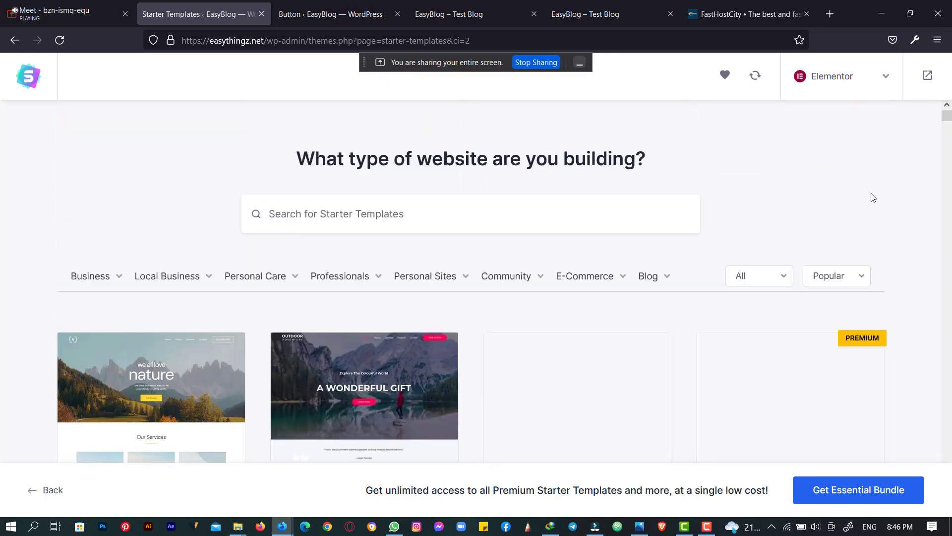
scroll(873, 197, "down", 8)
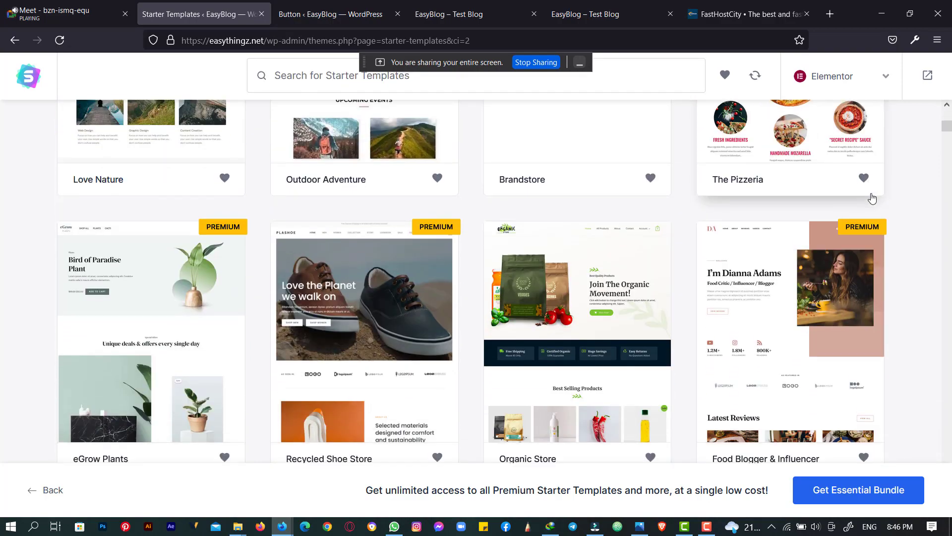
scroll(872, 199, "down", 5)
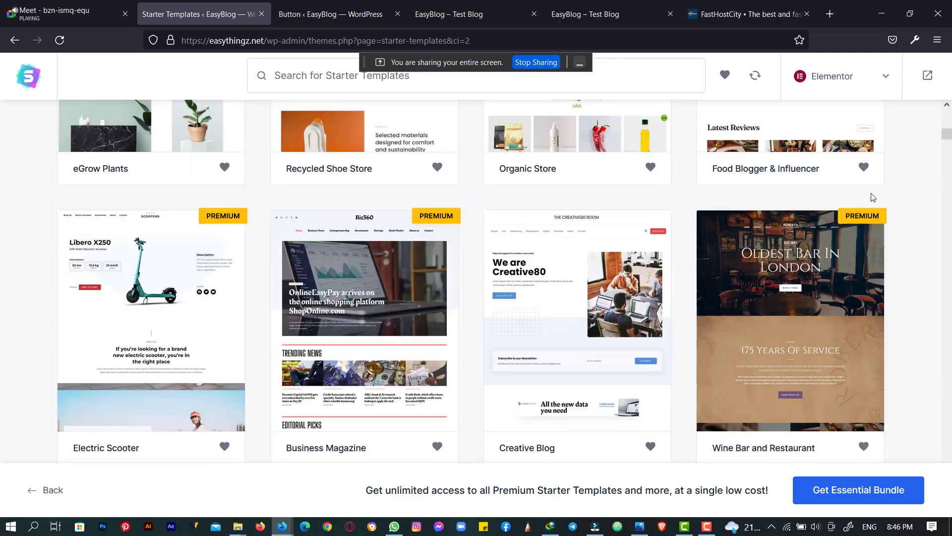
scroll(872, 195, "down", 4)
- Keep browsing the templates, then bring the browser forward on the Google Meet call
right_click(872, 194)
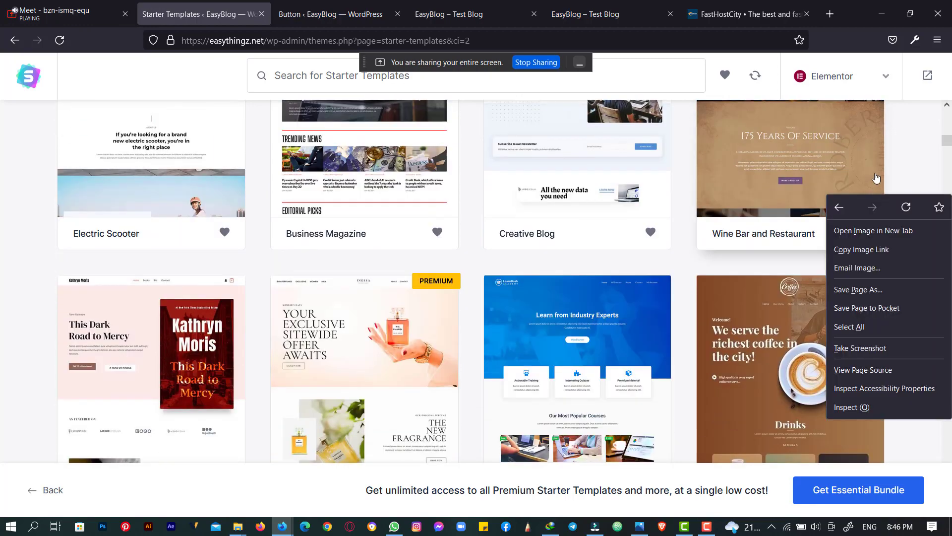
left_click(914, 146)
scroll(915, 154, "down", 4)
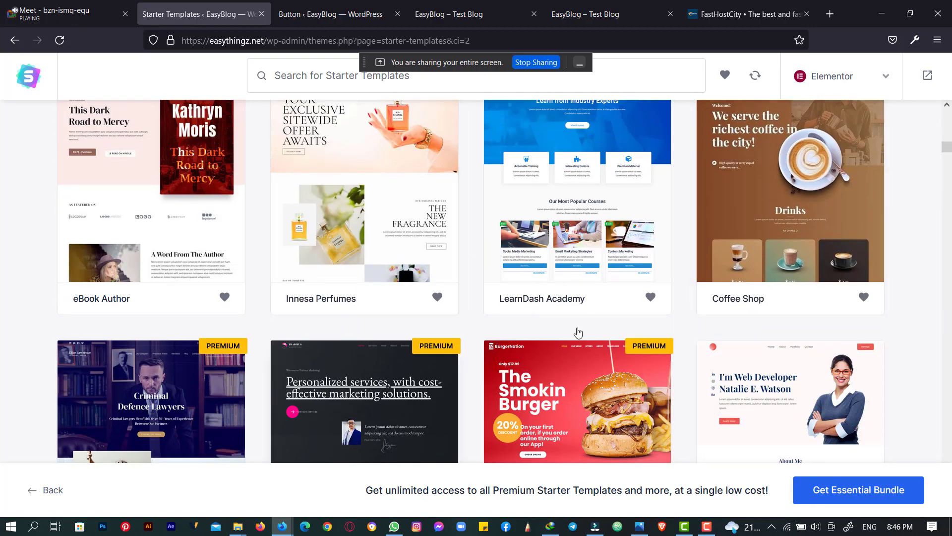
scroll(833, 263, "down", 3)
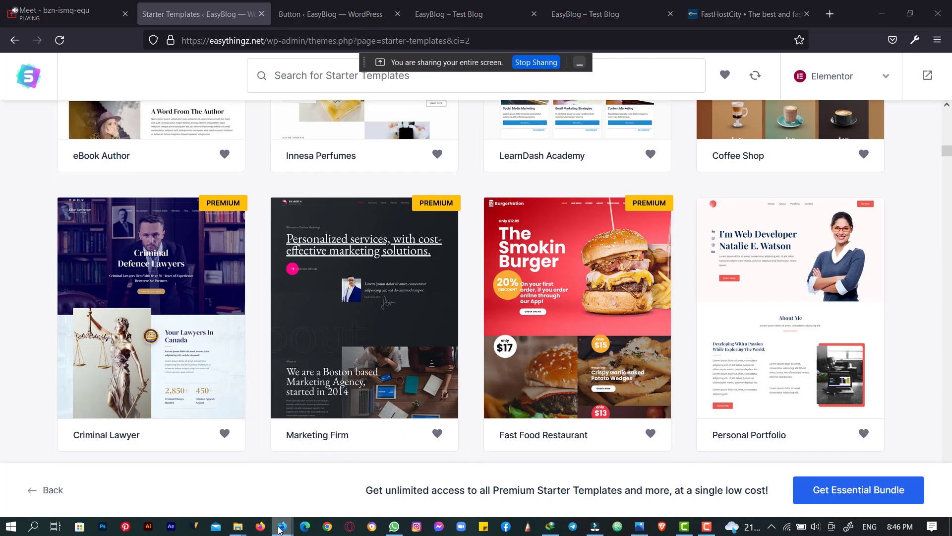
mouse_move(282, 526)
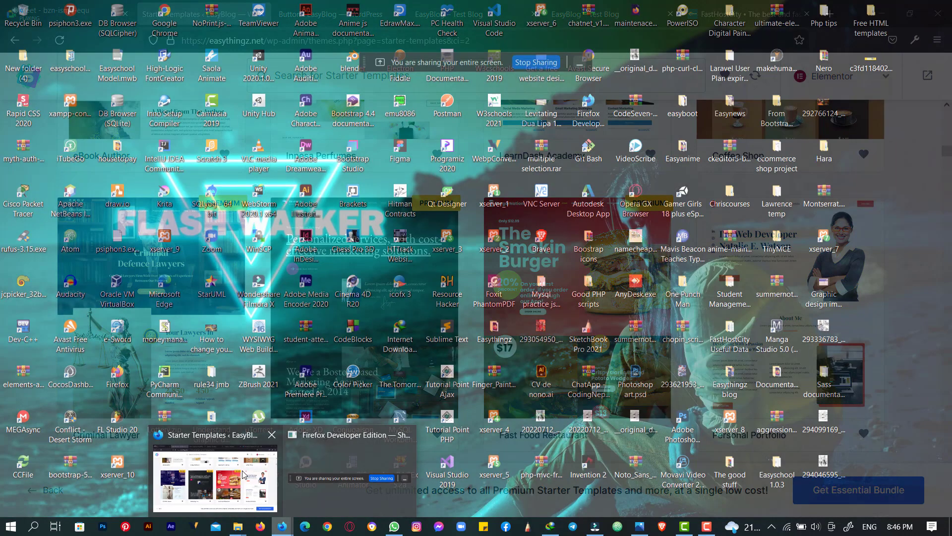
left_click(250, 478)
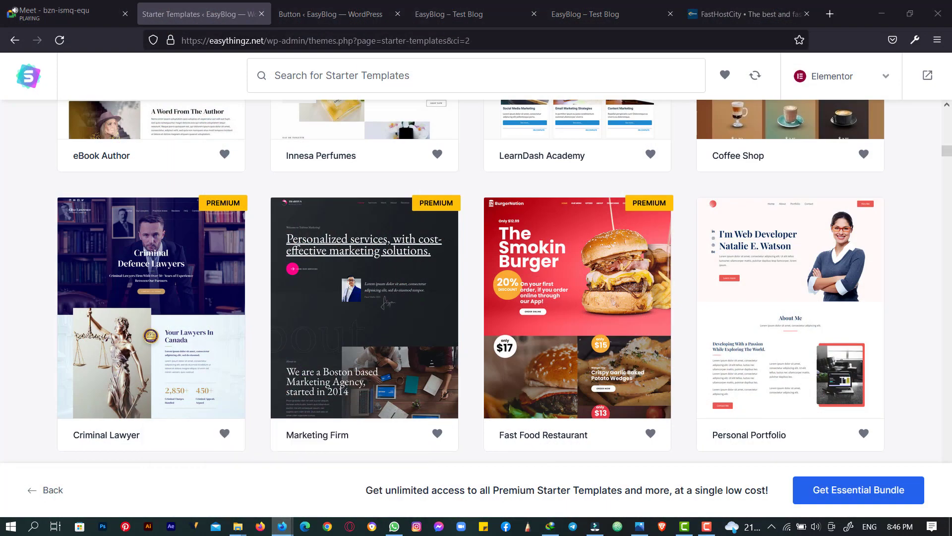
left_click(64, 14)
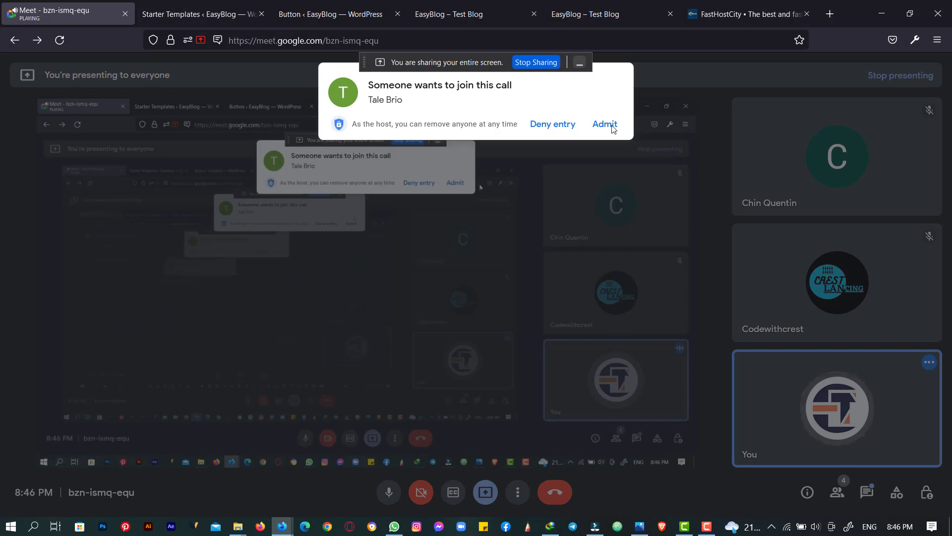
- Admit the waiting participant to the Meet call, then return to the Starter Templates library
left_click(330, 14)
left_click(449, 14)
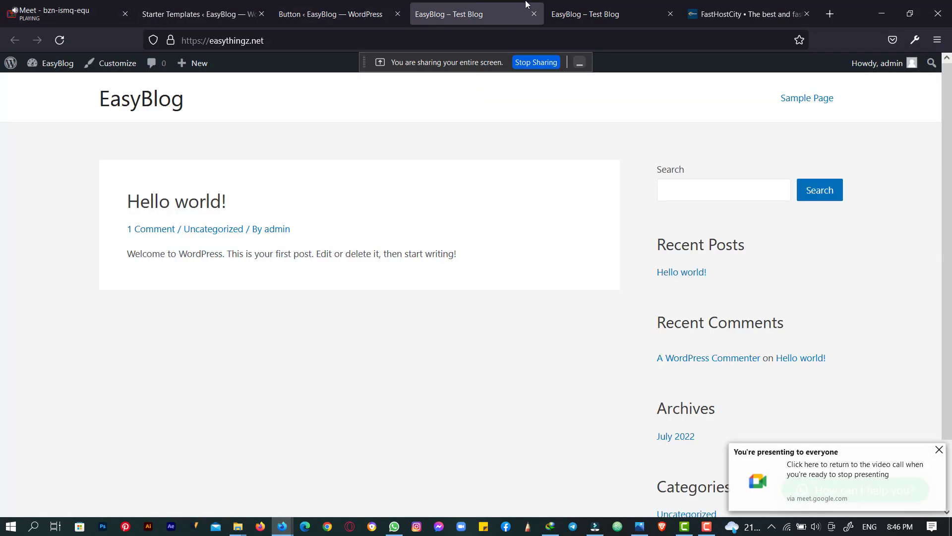
left_click(600, 6)
left_click(738, 6)
left_click(65, 9)
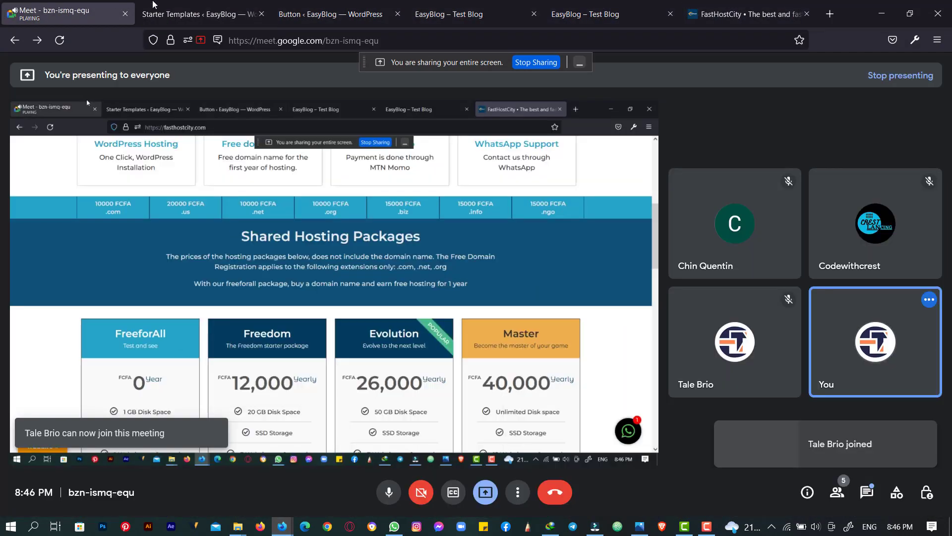
left_click(224, 9)
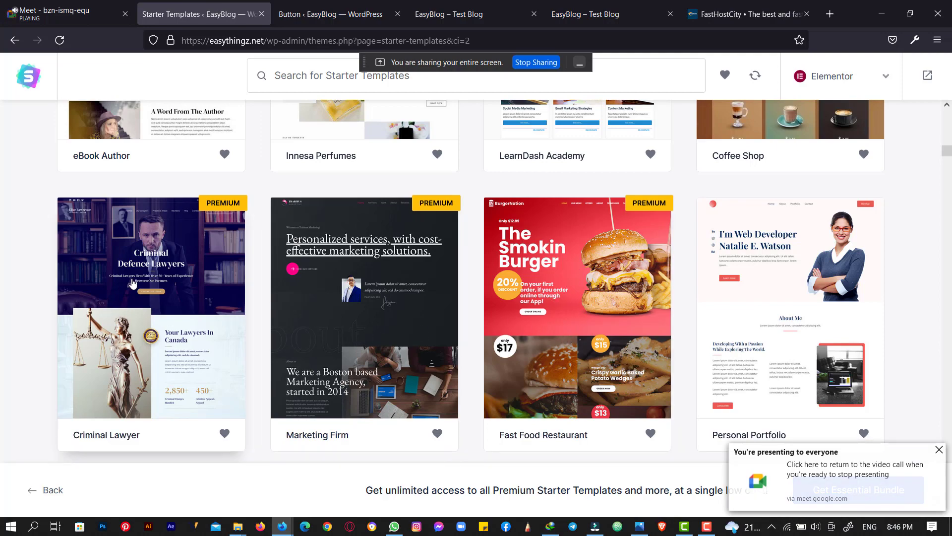
- Scroll the Elementor template grid and select the Creative Blog template
scroll(417, 258, "up", 3)
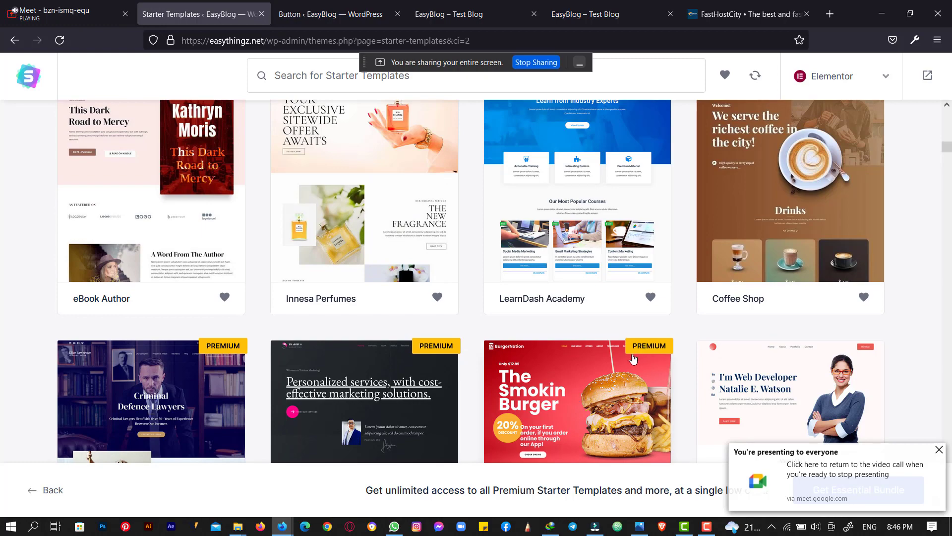
scroll(627, 357, "down", 2)
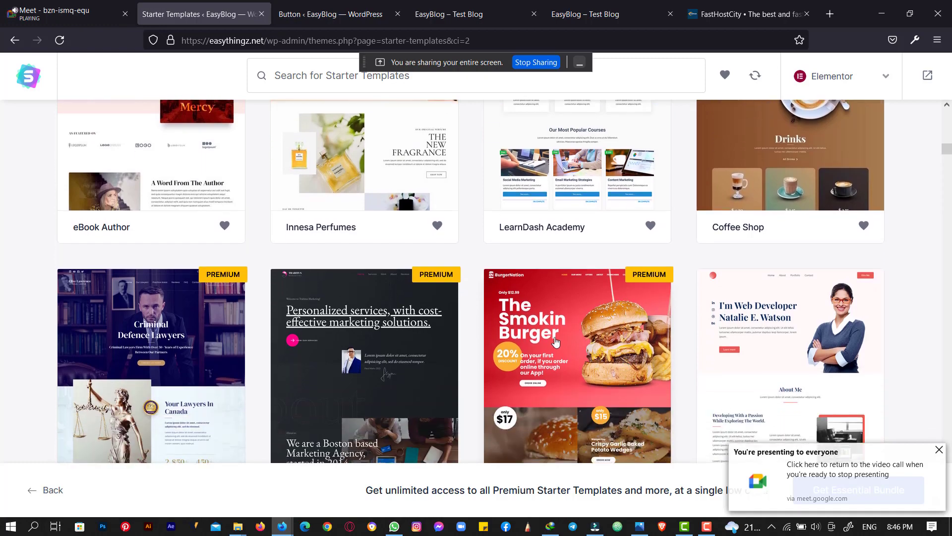
scroll(511, 345, "up", 4)
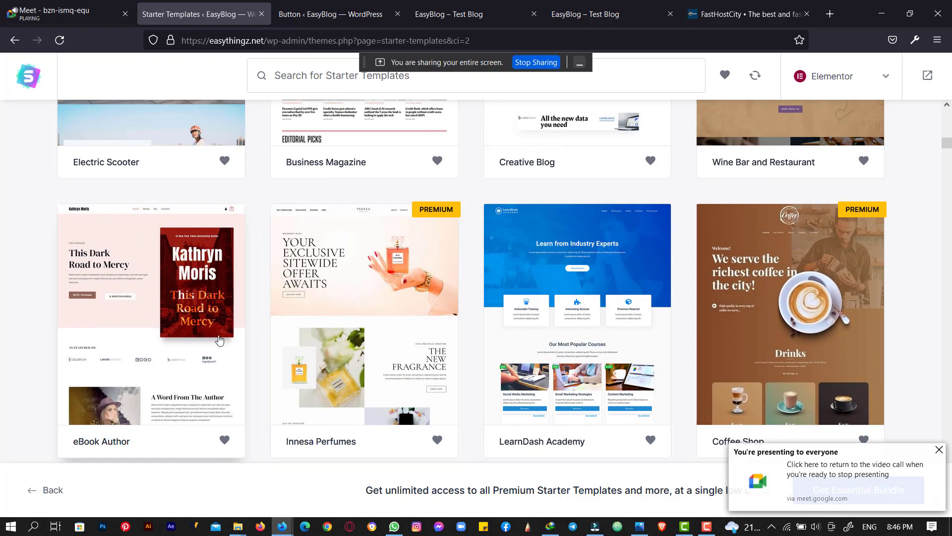
scroll(220, 340, "up", 10)
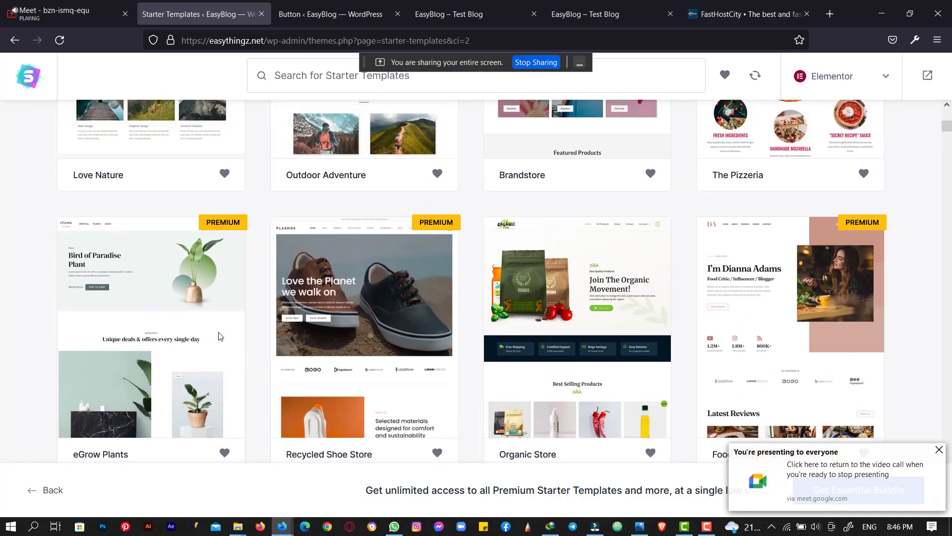
scroll(220, 336, "up", 7)
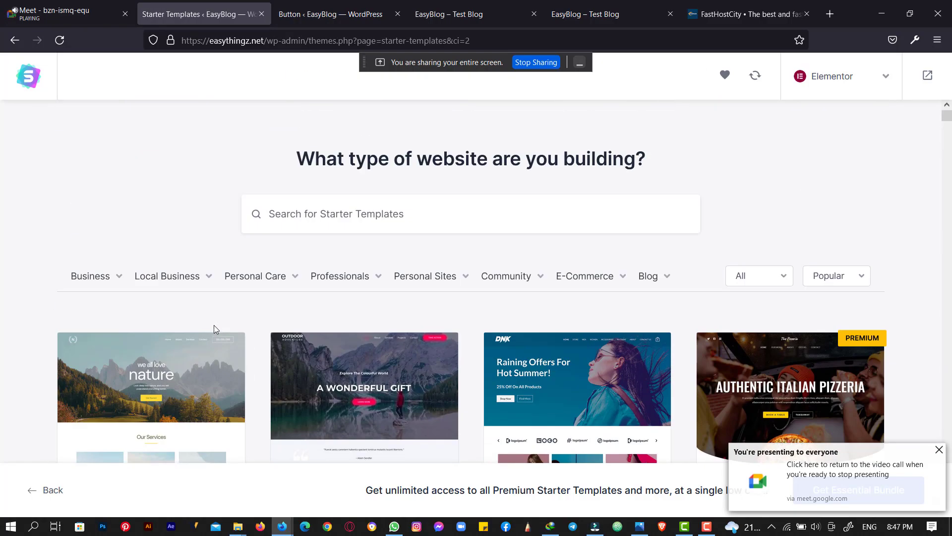
scroll(231, 314, "down", 3)
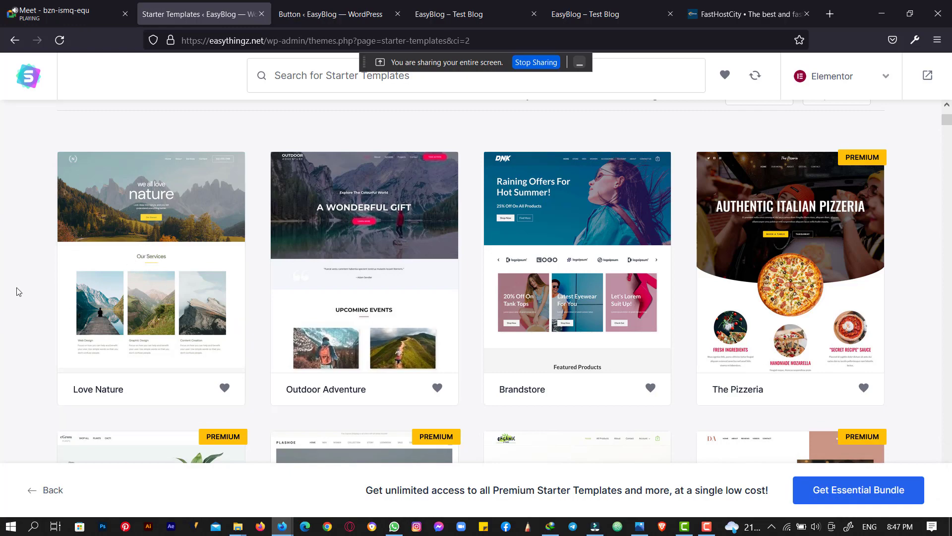
scroll(110, 245, "down", 10)
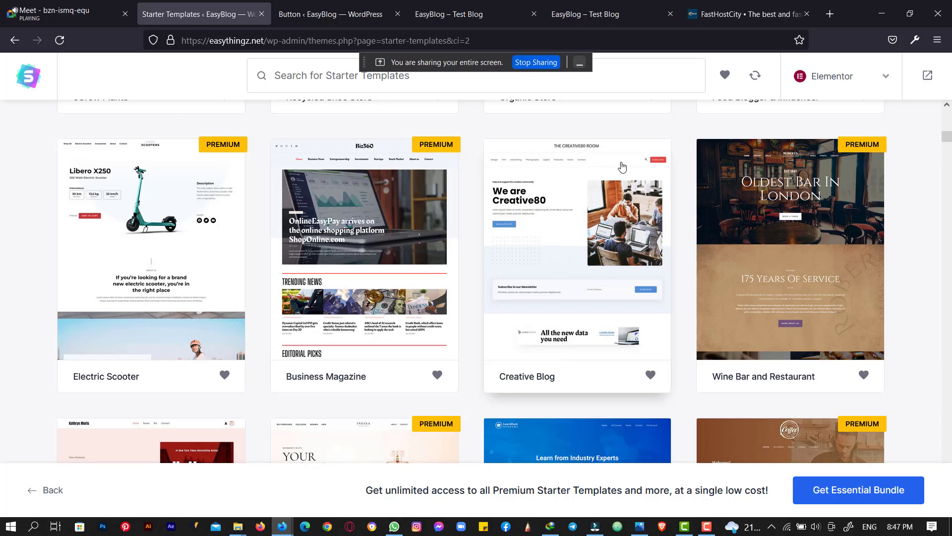
left_click(552, 298)
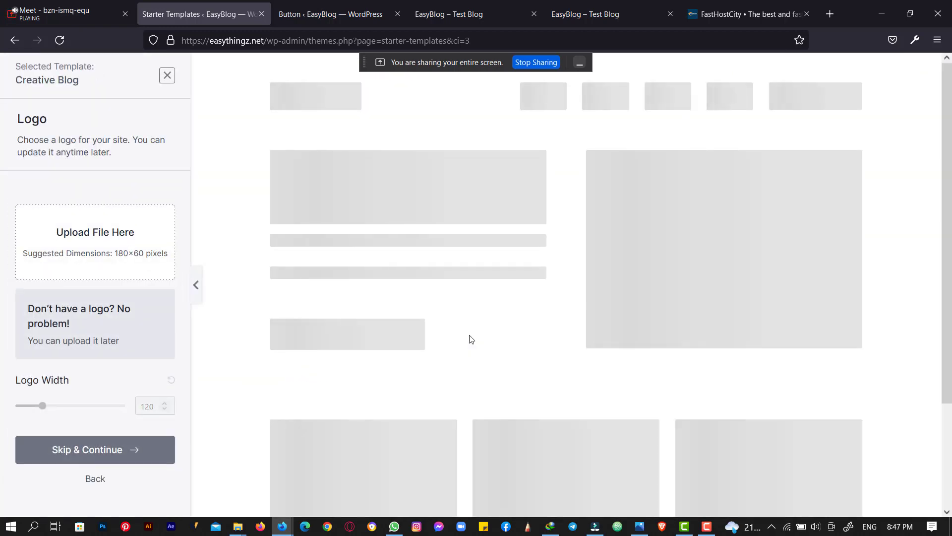
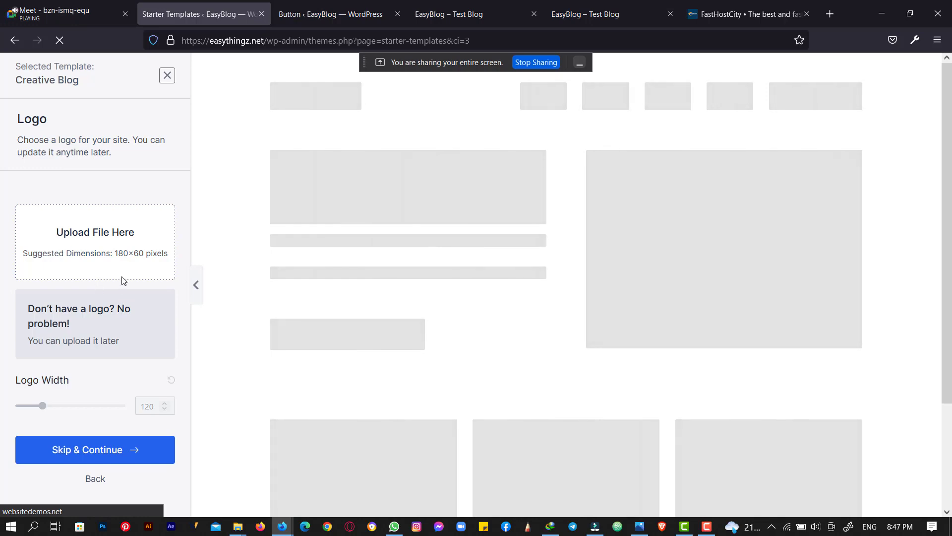
- Open the logo media picker and start browsing the computer for a logo file
left_click(108, 247)
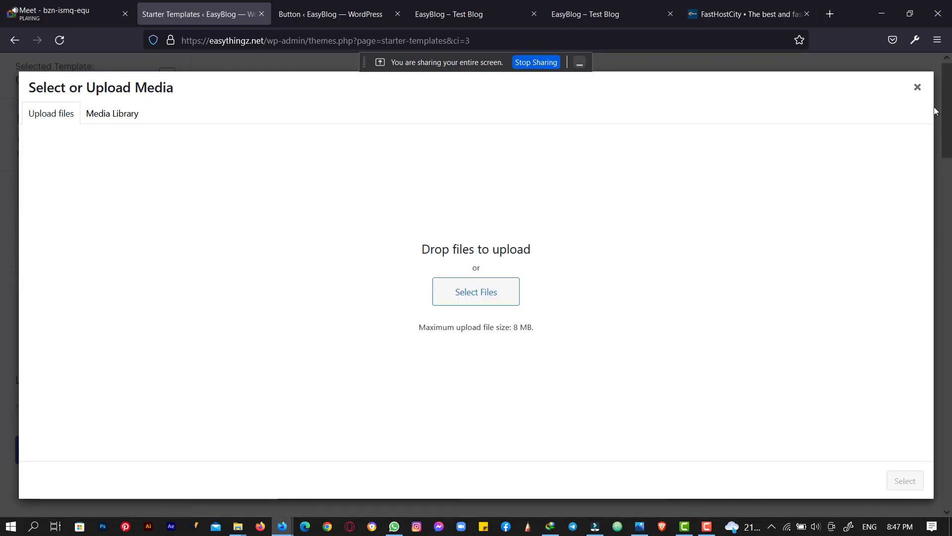
left_click(918, 89)
left_click(77, 242)
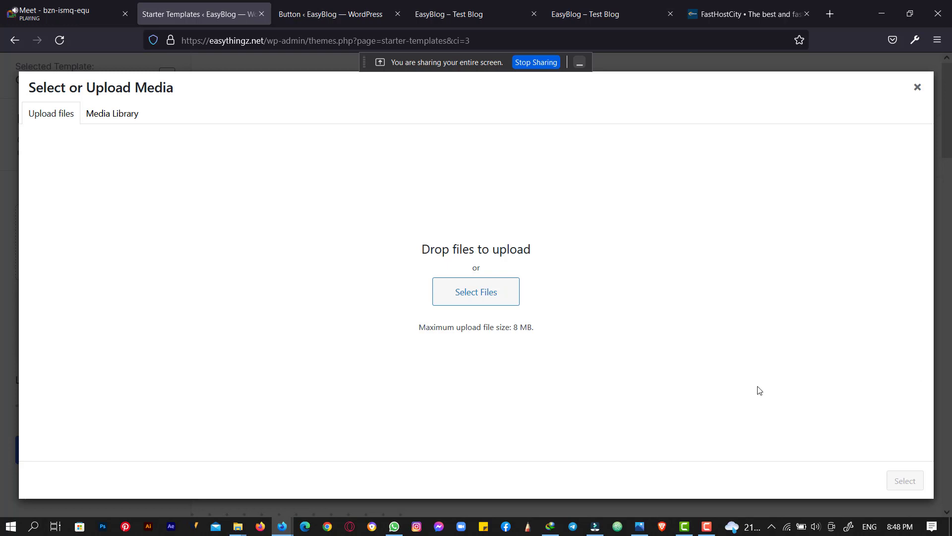
left_click(478, 294)
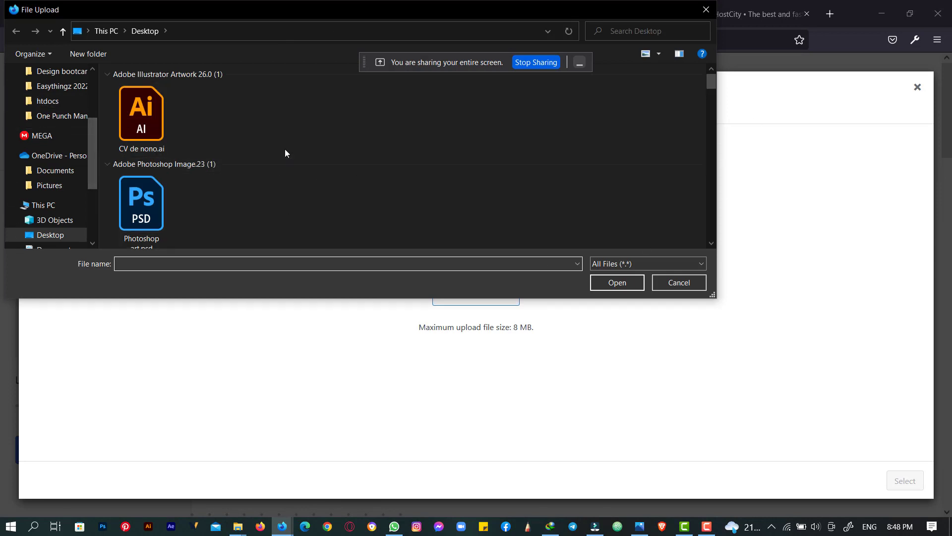
- Upload 'Easythingz logo 2022-medium_Artboard 6.png' from the Easythingz 2022 folder
left_click(50, 87)
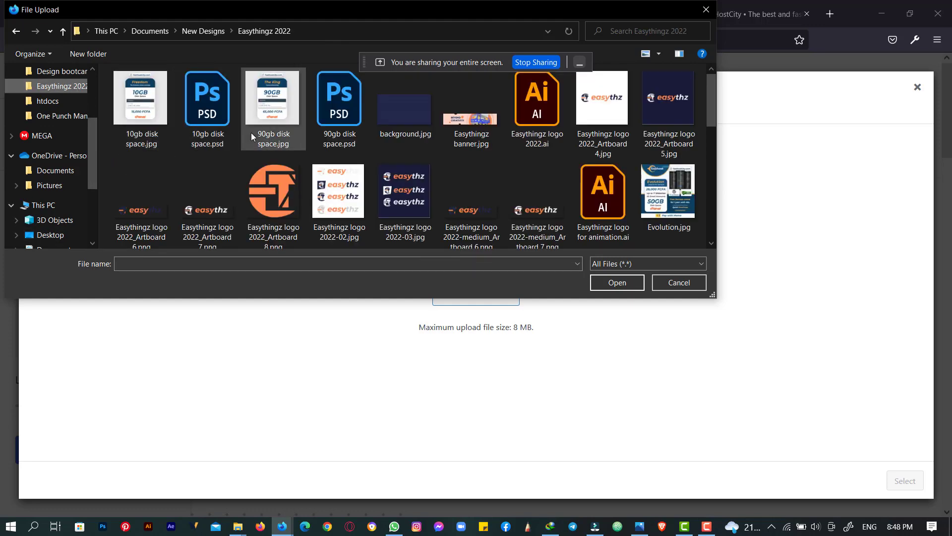
scroll(252, 133, "down", 2)
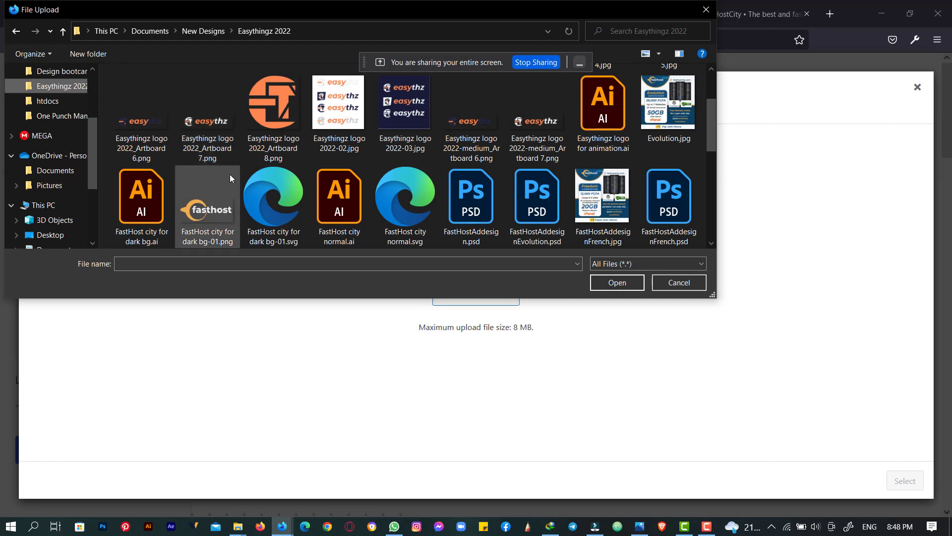
scroll(208, 191, "up", 2)
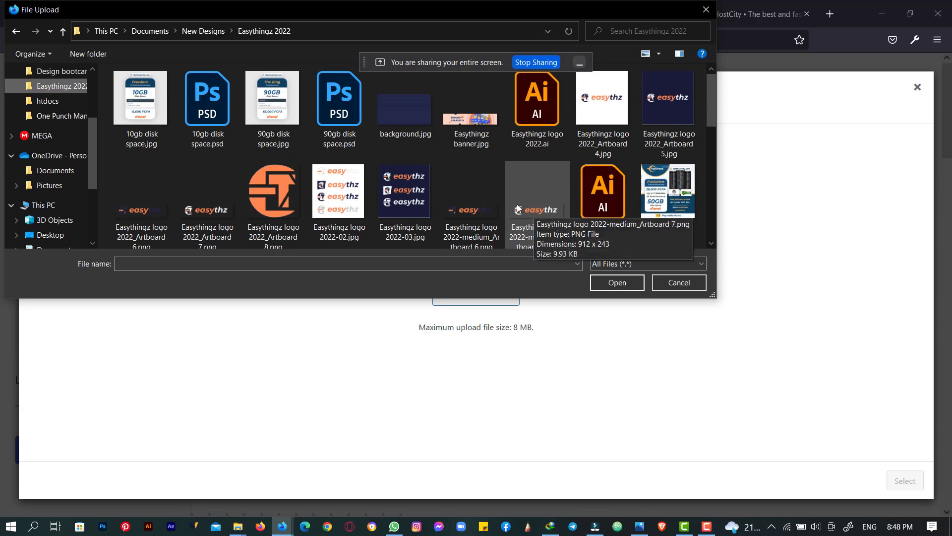
double_click(465, 212)
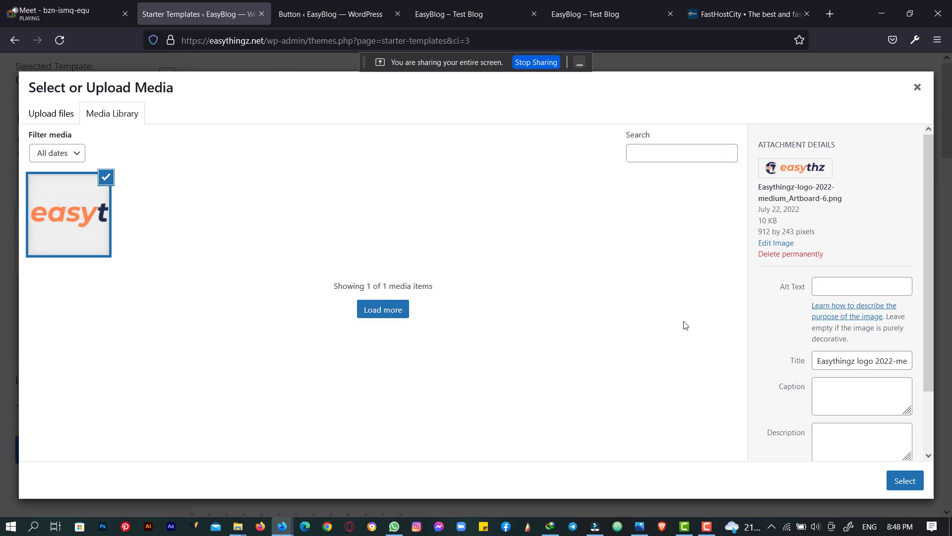
- Add the alt text 'Easythingz Logo' and use the image as the site logo
left_click(861, 281)
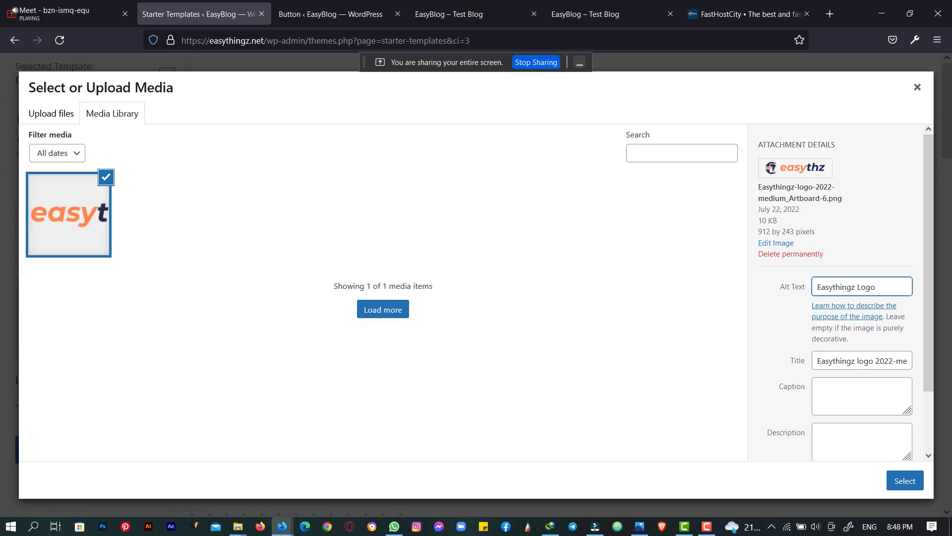
left_click(905, 480)
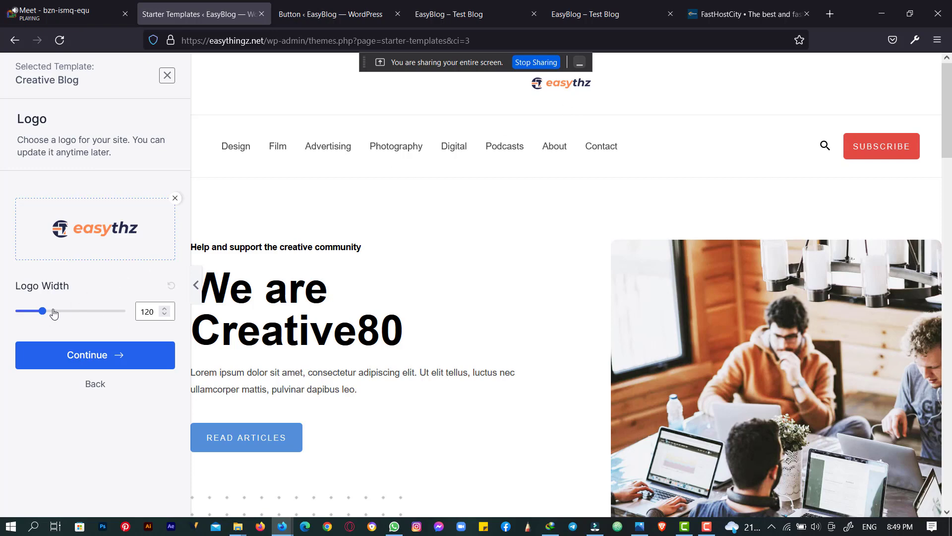
- Widen the header logo to 269 and continue past the logo step
left_click_drag(42, 310, 76, 310)
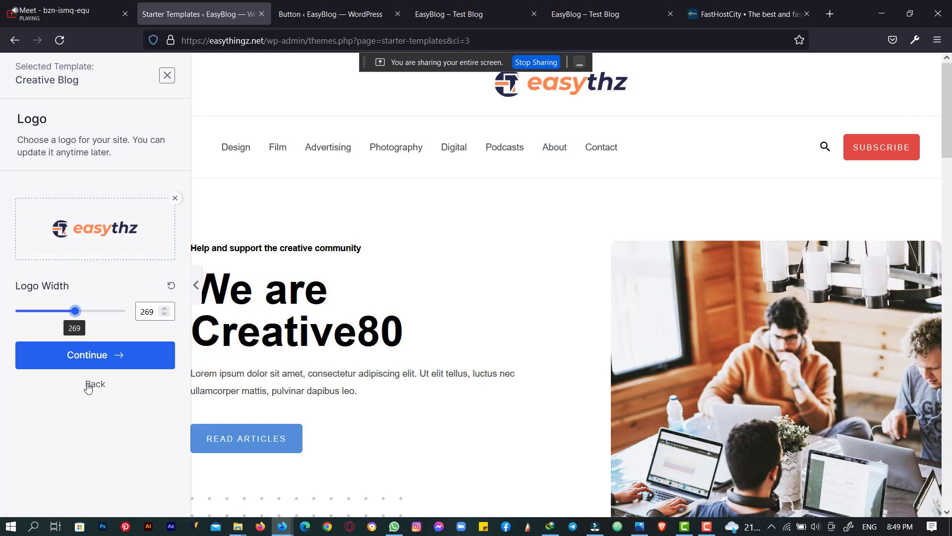
left_click(107, 356)
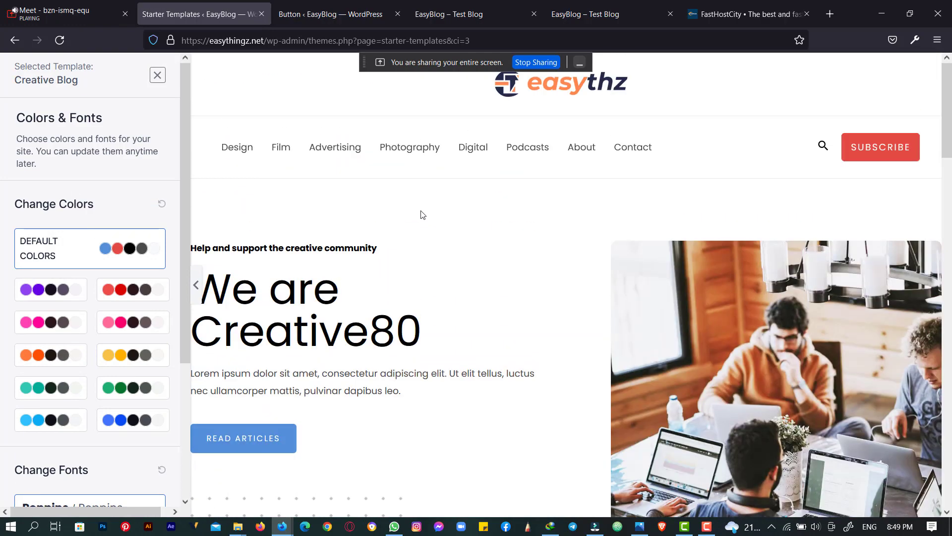
- Compare the purple, red and pink palettes, then apply the orange colour palette
left_click(52, 291)
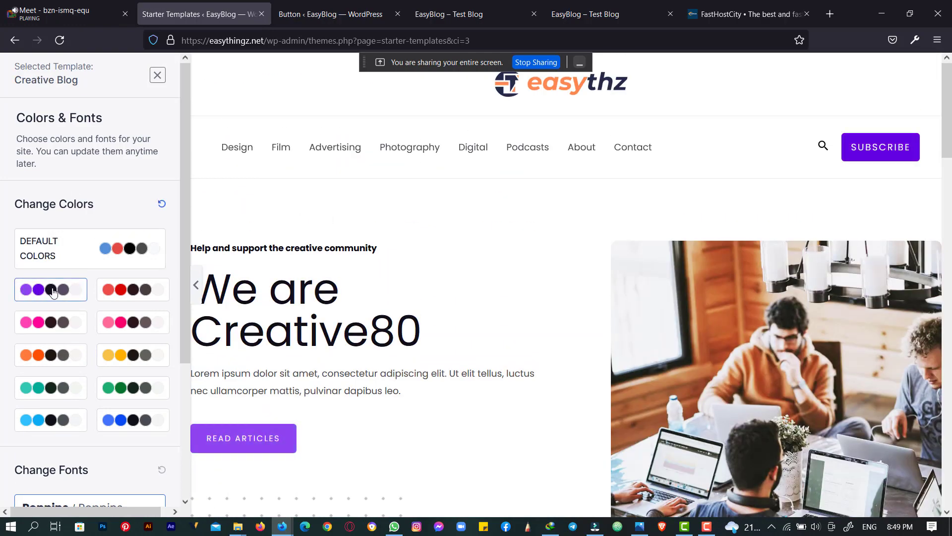
left_click(127, 292)
left_click(123, 322)
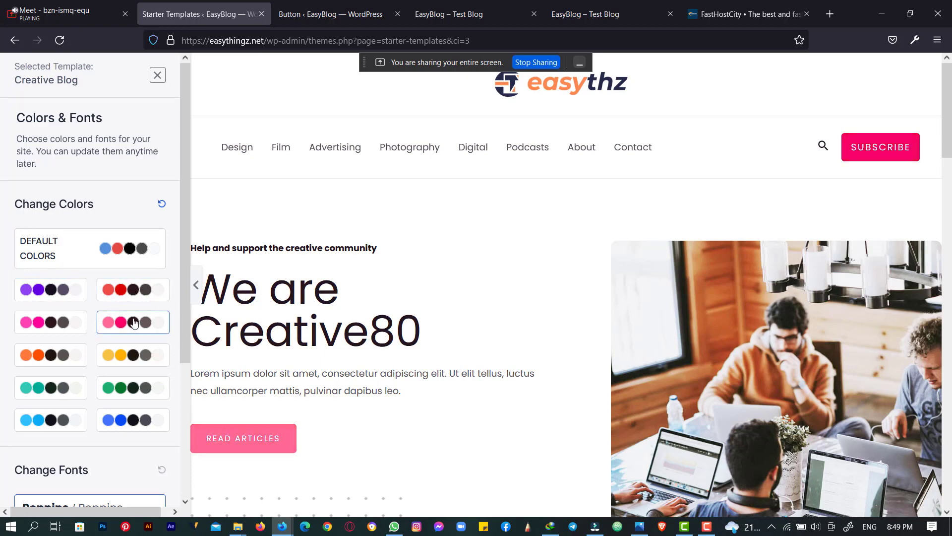
left_click(60, 355)
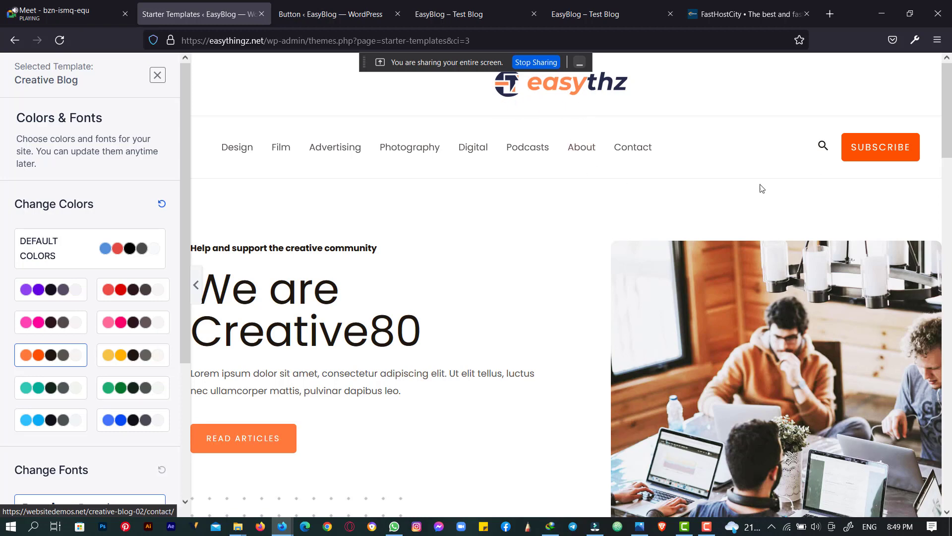
- Choose Montserrat / Lato fonts over the default Poppins and continue to the final step
scroll(82, 292, "down", 4)
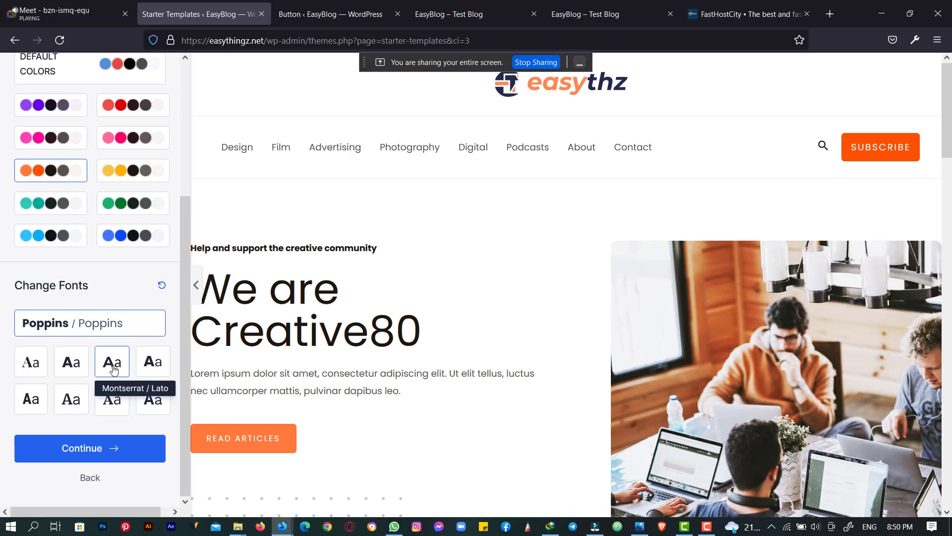
left_click(113, 369)
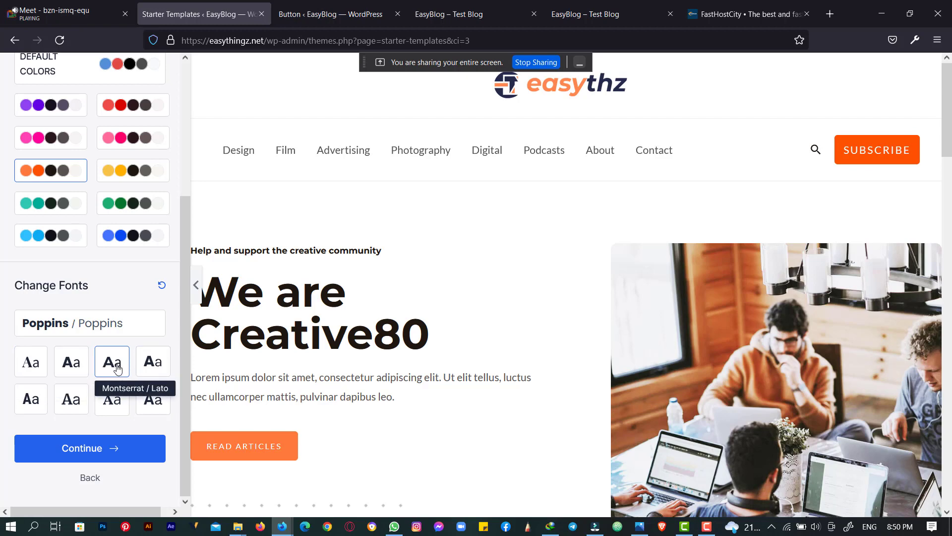
double_click(117, 369)
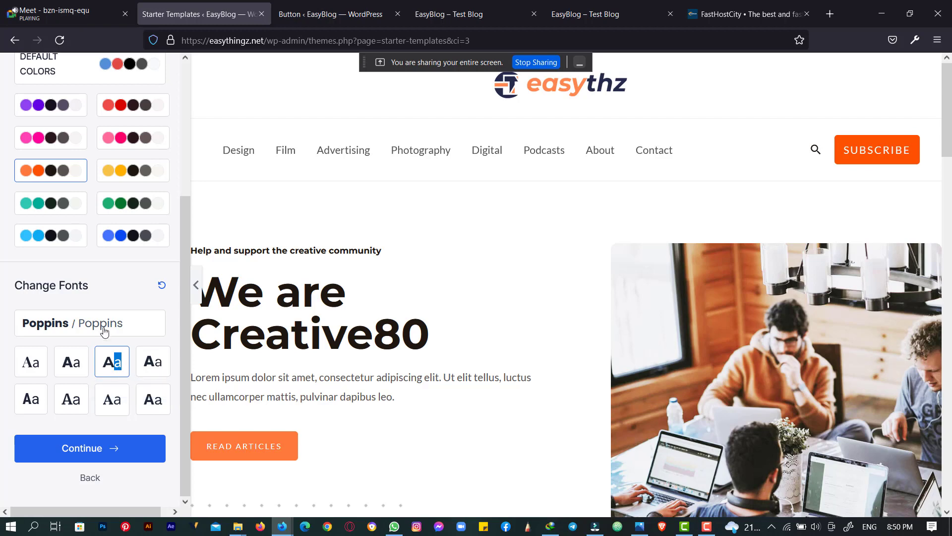
left_click(117, 323)
left_click(111, 367)
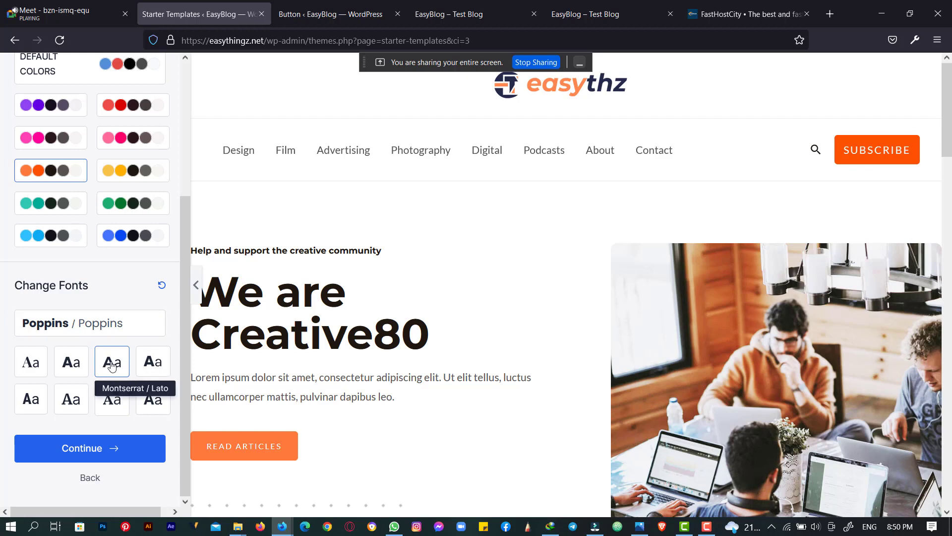
left_click(61, 449)
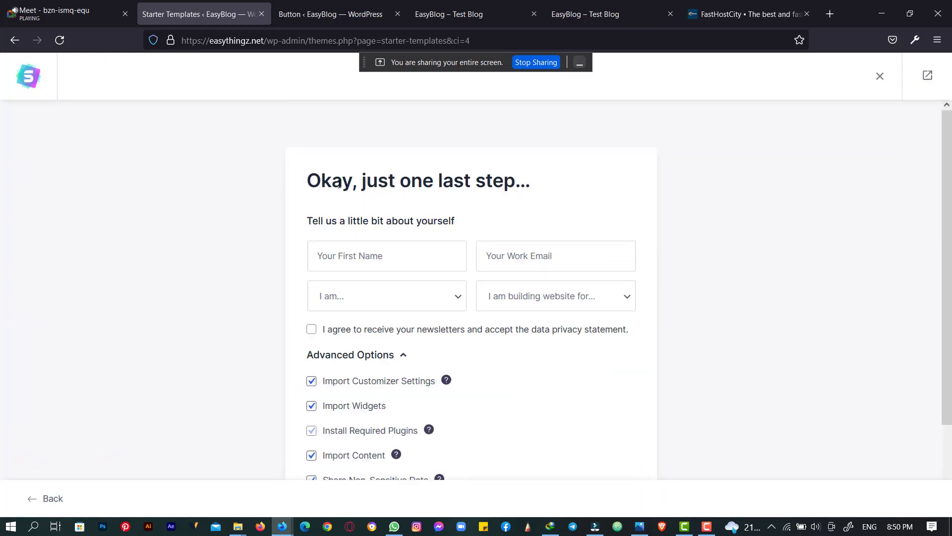
- Keep all Advanced Options checked and submit with Submit & Build My Website
scroll(369, 233, "down", 3)
scroll(348, 281, "up", 3)
scroll(348, 282, "down", 2)
scroll(337, 271, "up", 1)
scroll(326, 258, "up", 1)
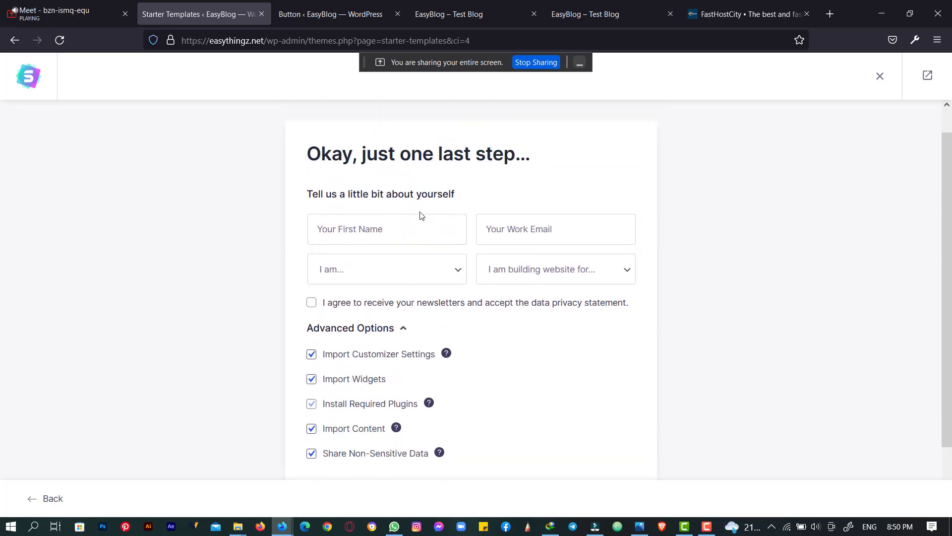
scroll(510, 221, "down", 3)
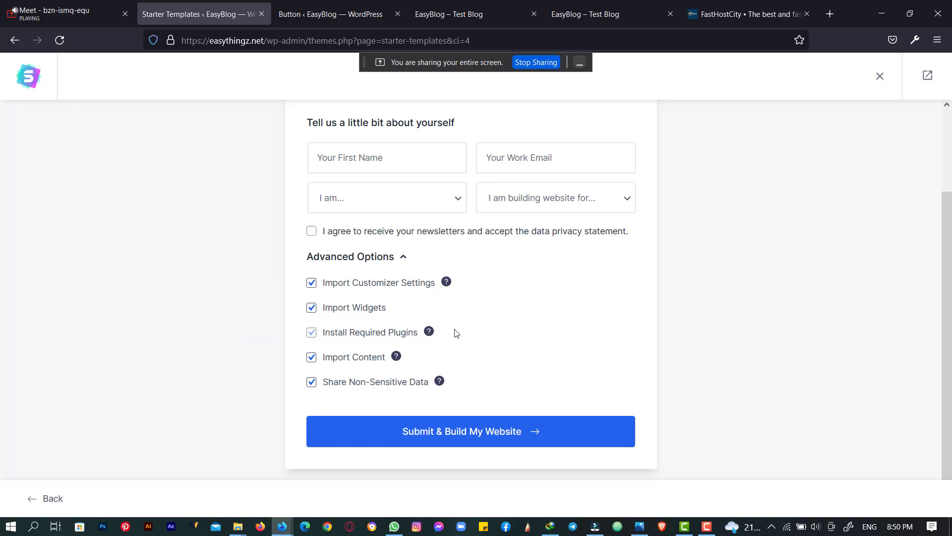
mouse_move(429, 331)
left_click(458, 432)
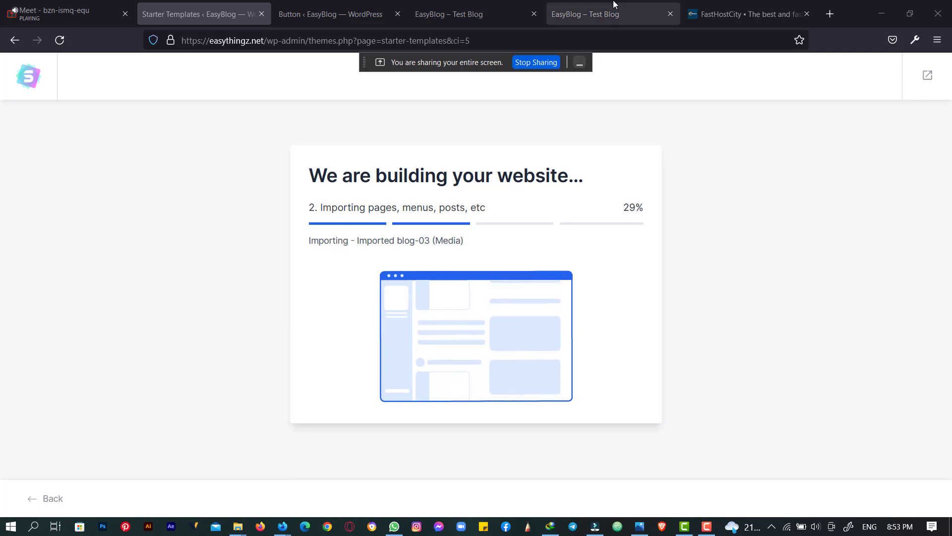
- Browse the FastHostCity Shared Hosting Packages and their prices
left_click(718, 4)
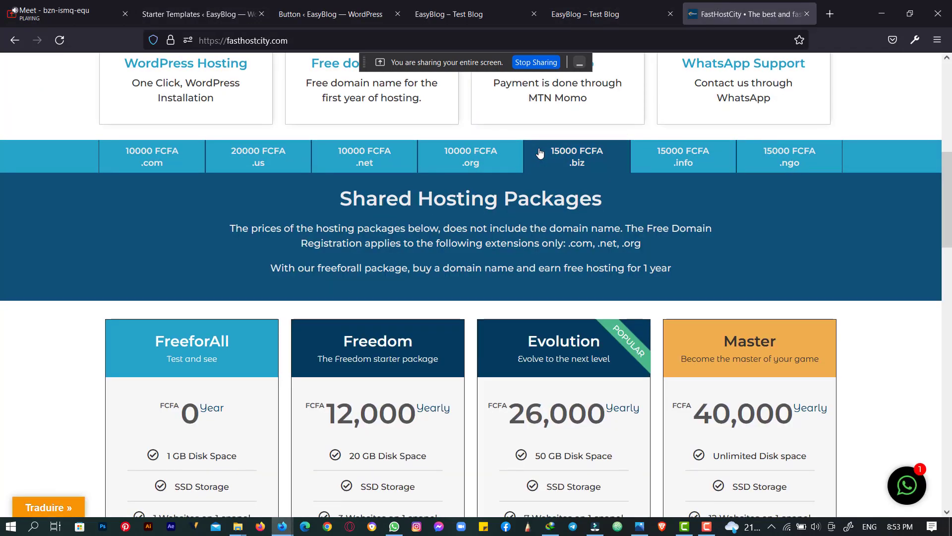
scroll(231, 174, "down", 4)
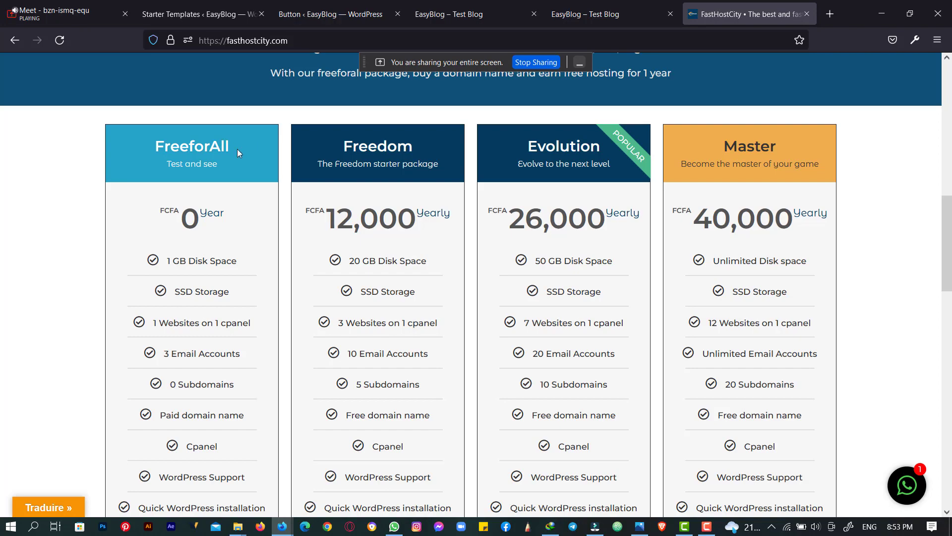
scroll(237, 149, "down", 6)
scroll(237, 149, "up", 3)
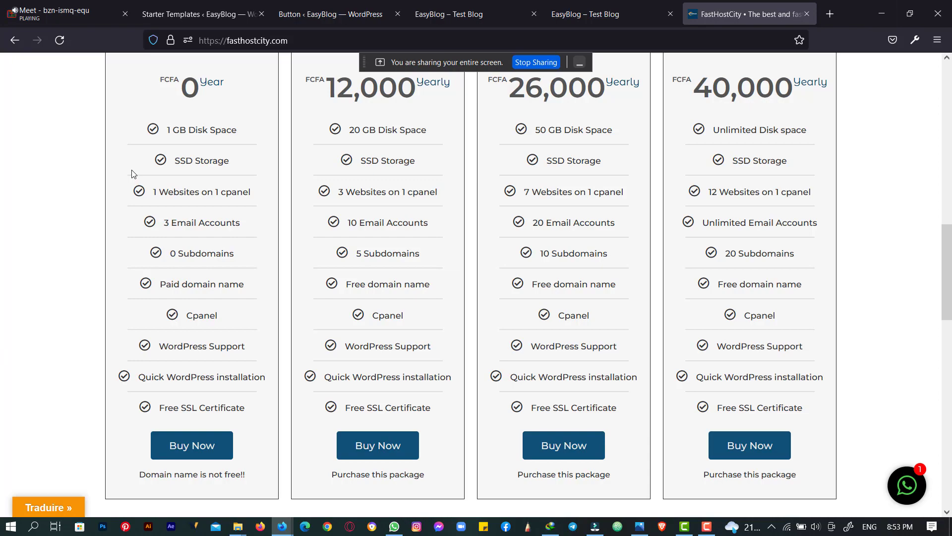
scroll(99, 269, "down", 3)
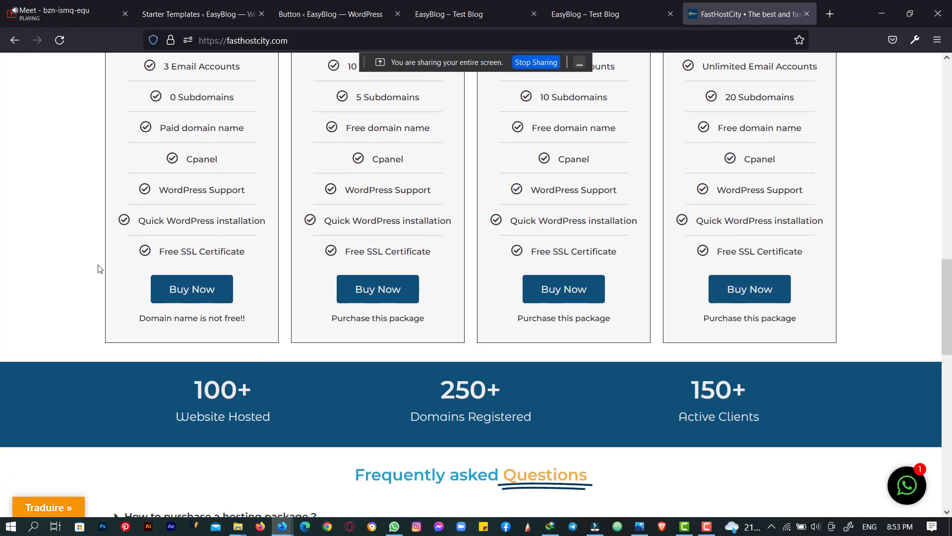
scroll(100, 270, "up", 6)
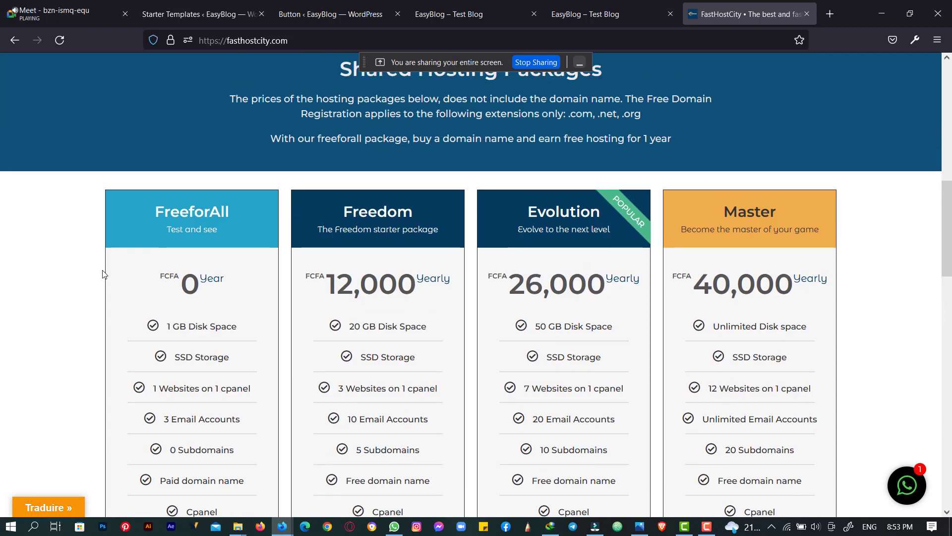
scroll(153, 222, "down", 3)
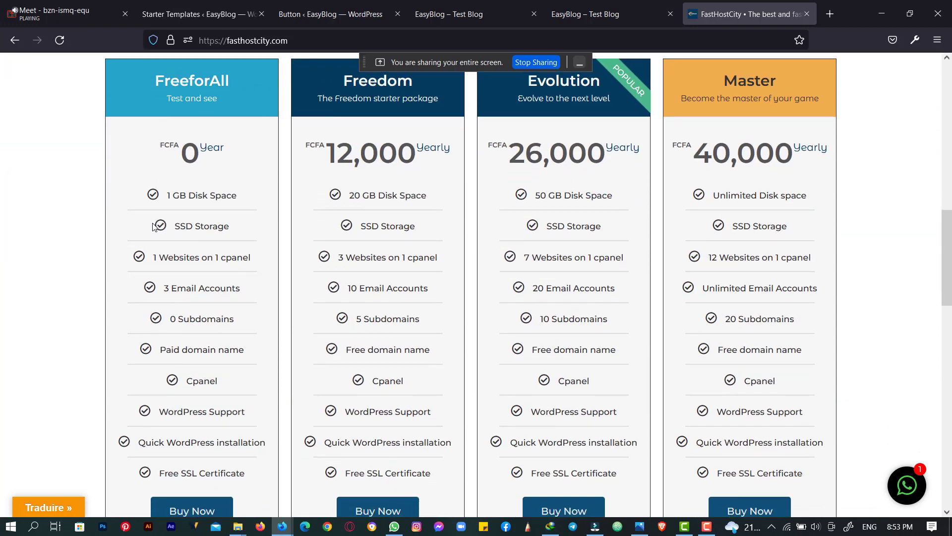
- Highlight the FreeforAll plan's 3 Email Accounts, then return to the Meet call
left_click_drag(166, 197, 208, 191)
scroll(215, 240, "down", 3)
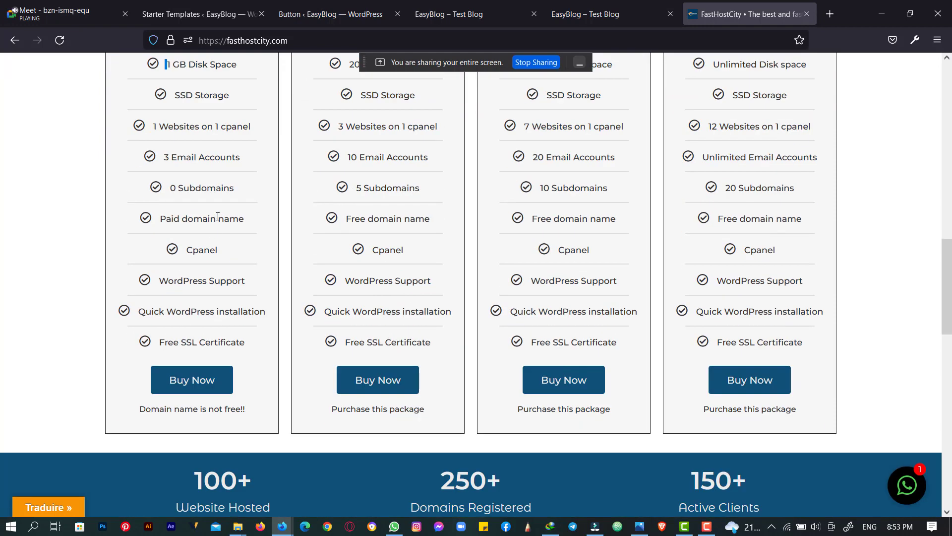
left_click(237, 160)
left_click_drag(237, 159, 162, 159)
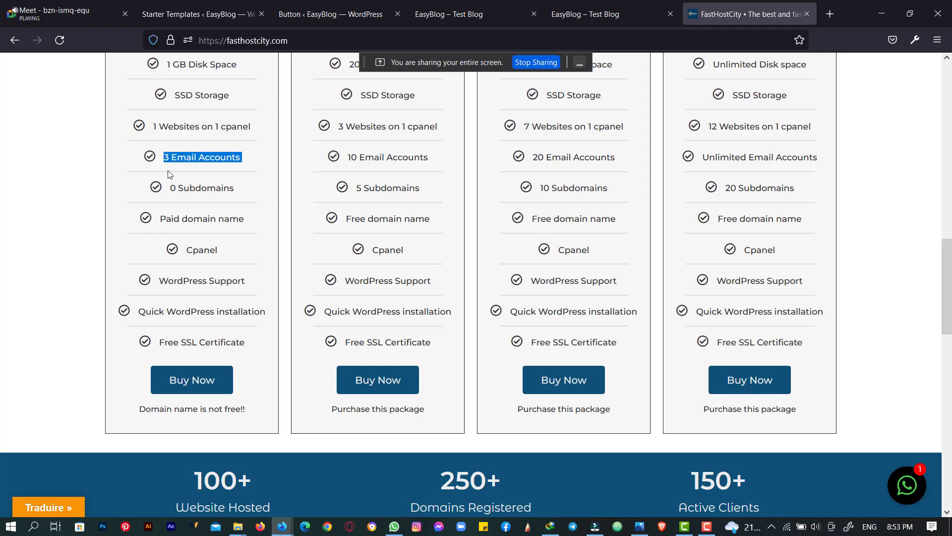
scroll(188, 196, "up", 4)
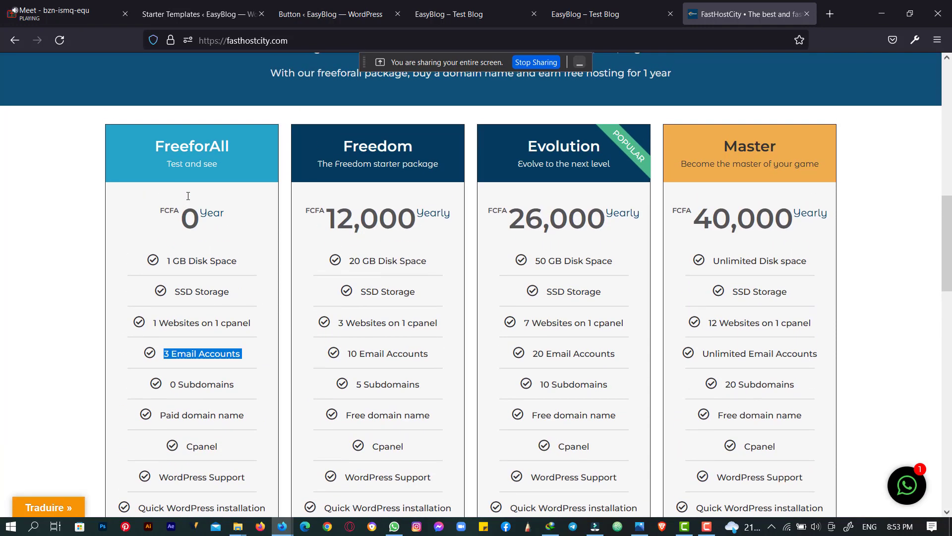
scroll(190, 197, "down", 4)
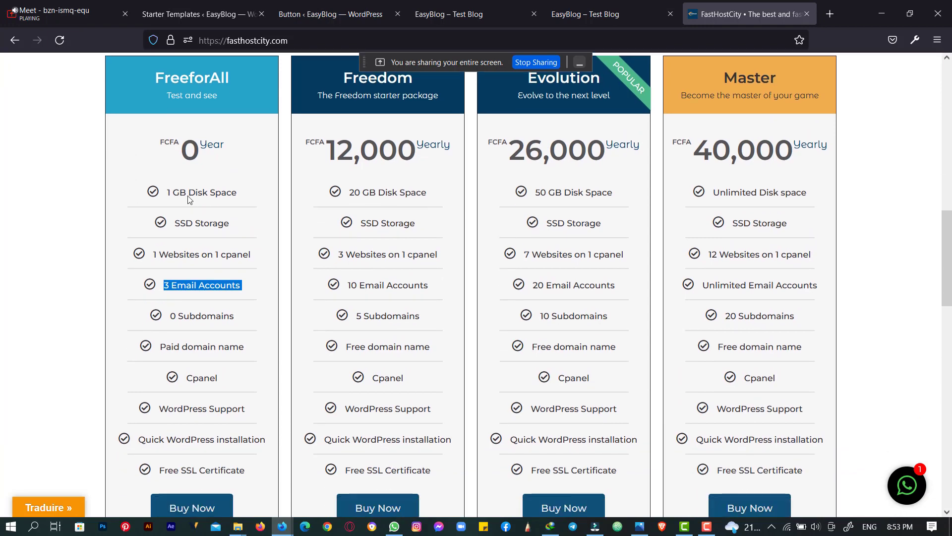
scroll(191, 193, "up", 3)
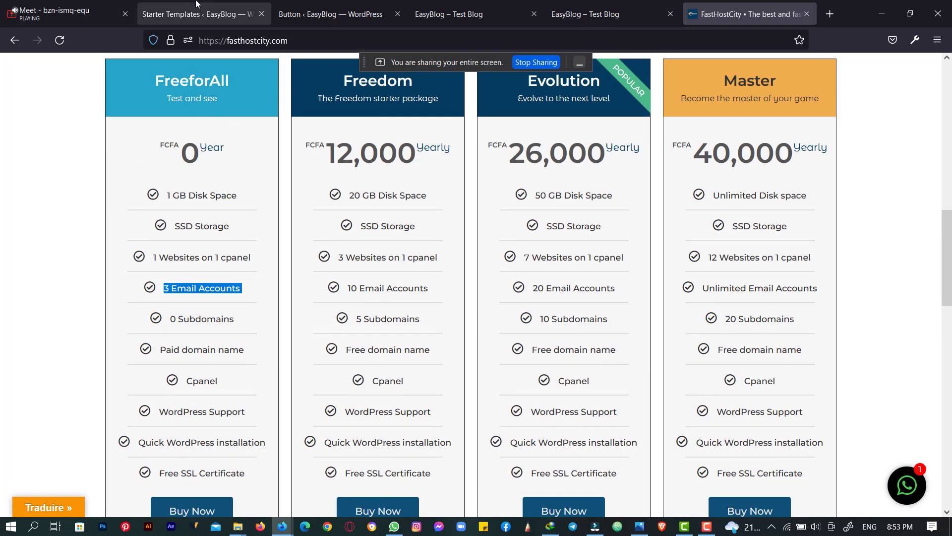
scroll(218, 392, "up", 4)
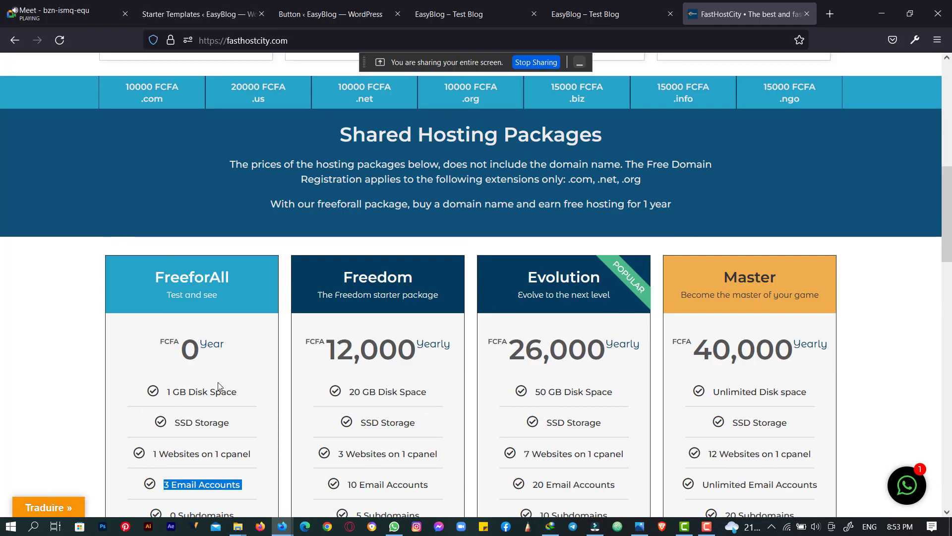
scroll(218, 386, "up", 4)
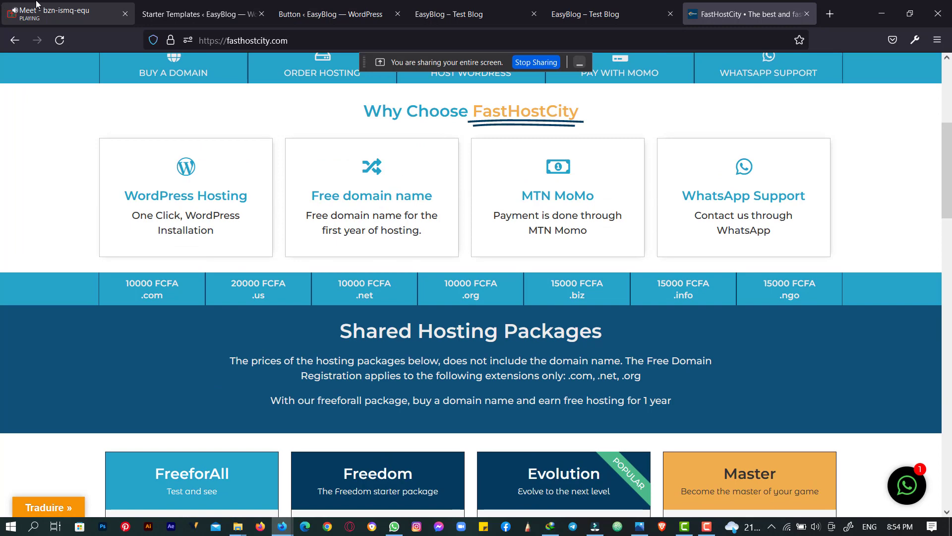
scroll(276, 382, "down", 4)
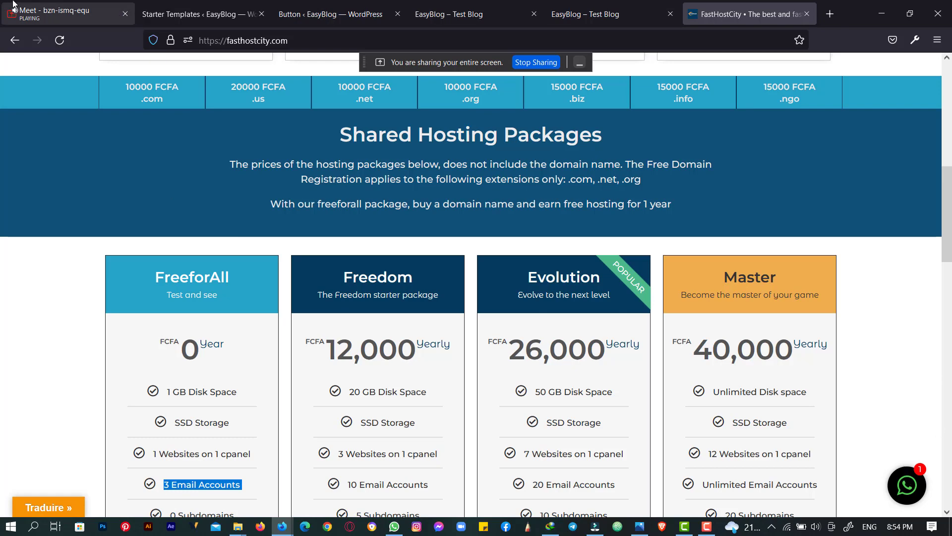
left_click(47, 4)
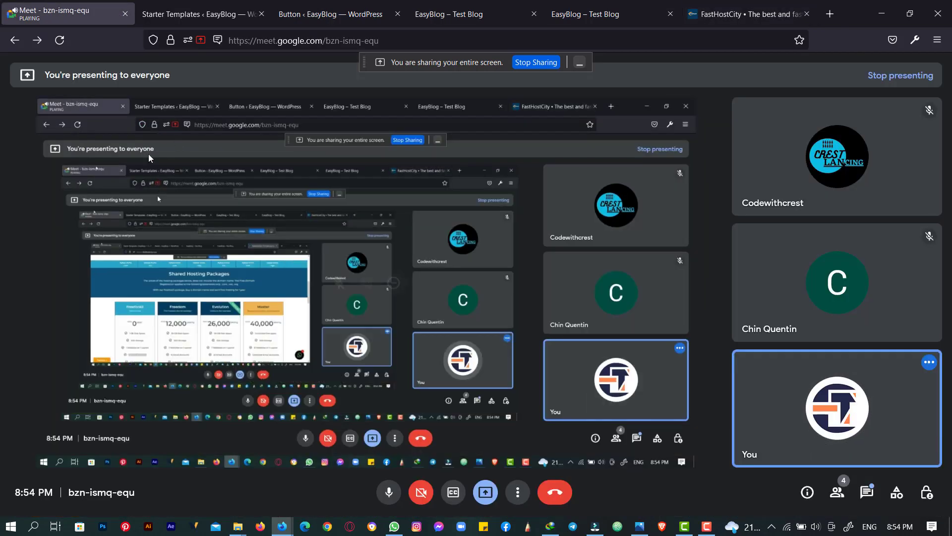
- Switch to the Starter Templates tab confirming the website is ready
left_click(160, 4)
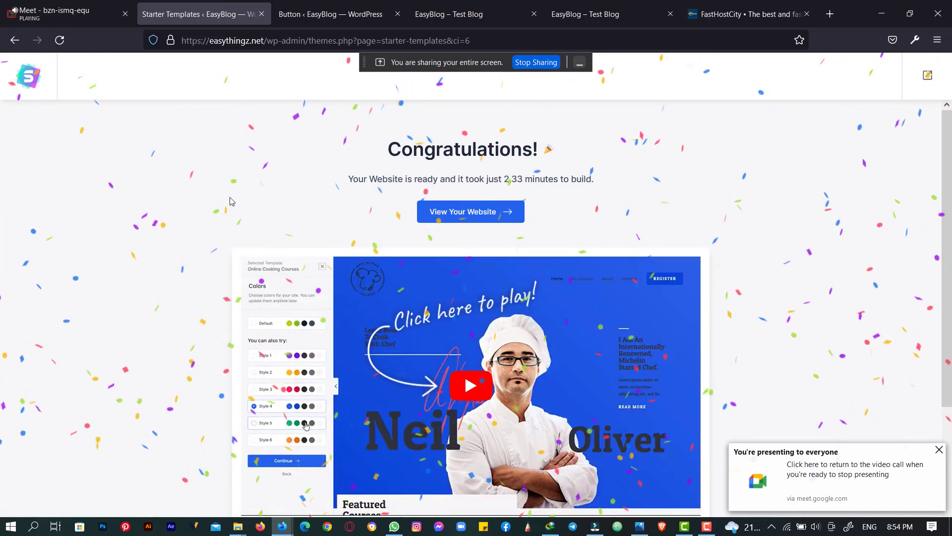
- Open the built site from the Congratulations page with View Your Website
scroll(229, 211, "down", 3)
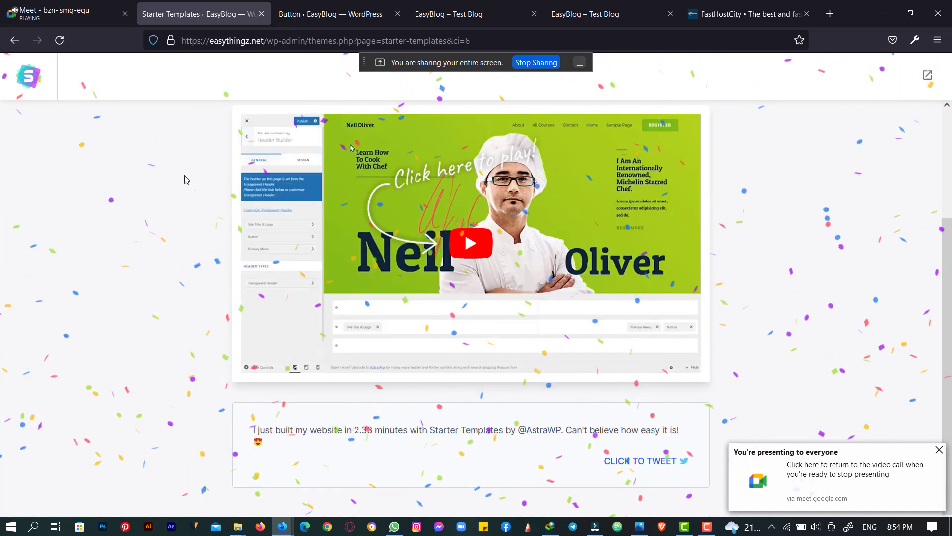
scroll(165, 214, "up", 3)
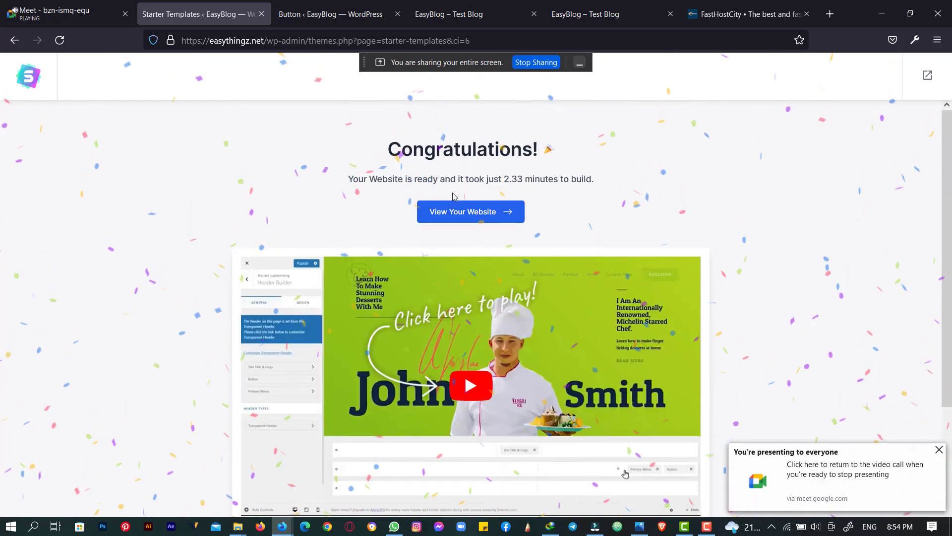
left_click(489, 217)
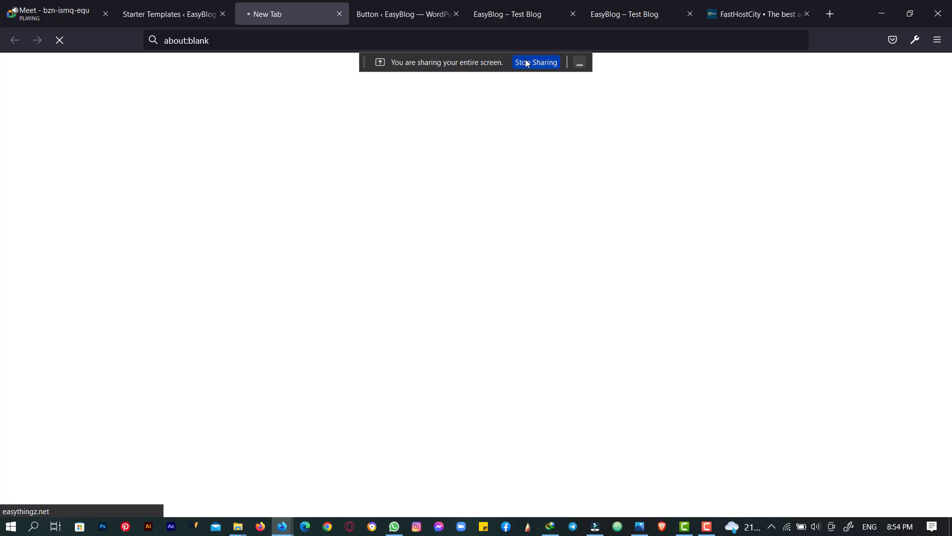
- Close the Starter Templates tab and move the new site's tab beside the blog pages
left_click(397, 3)
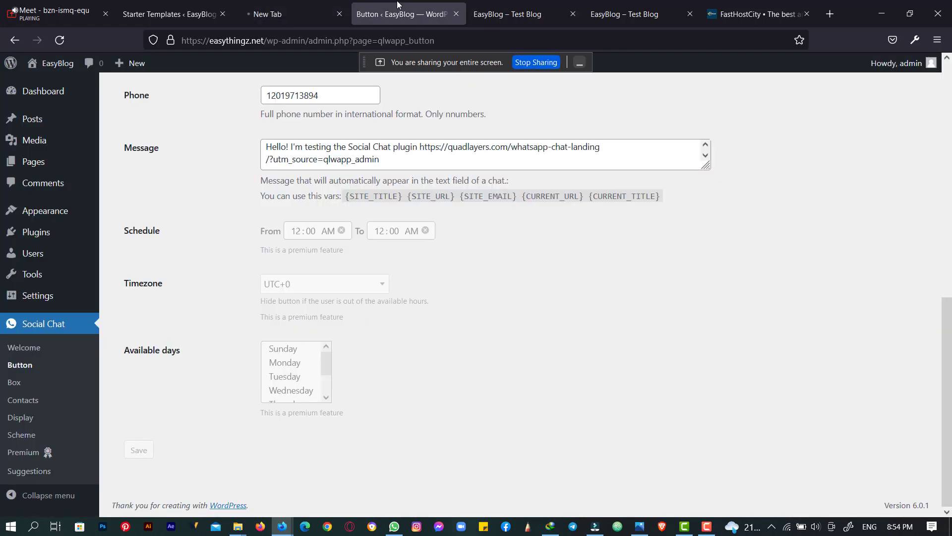
left_click(327, 6)
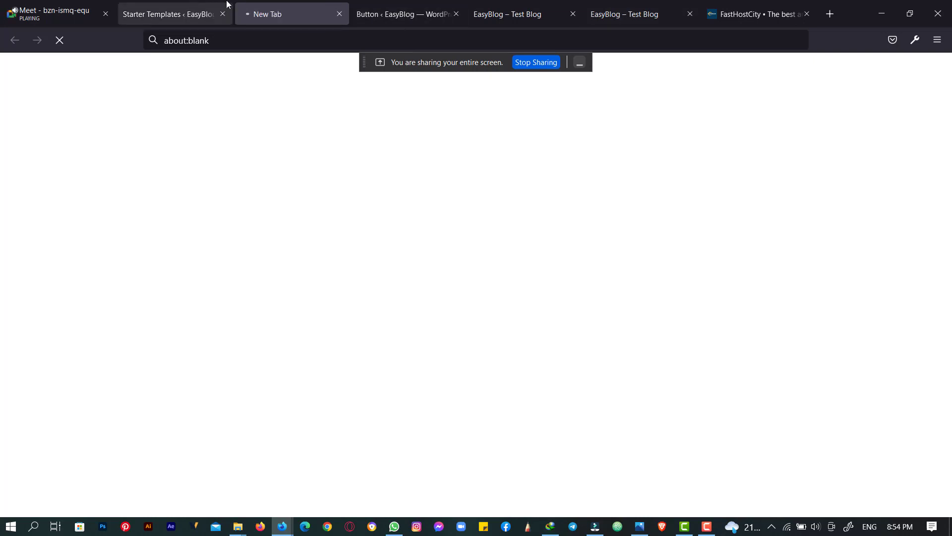
left_click(204, 5)
left_click(272, 8)
left_click(215, 9)
left_click(222, 14)
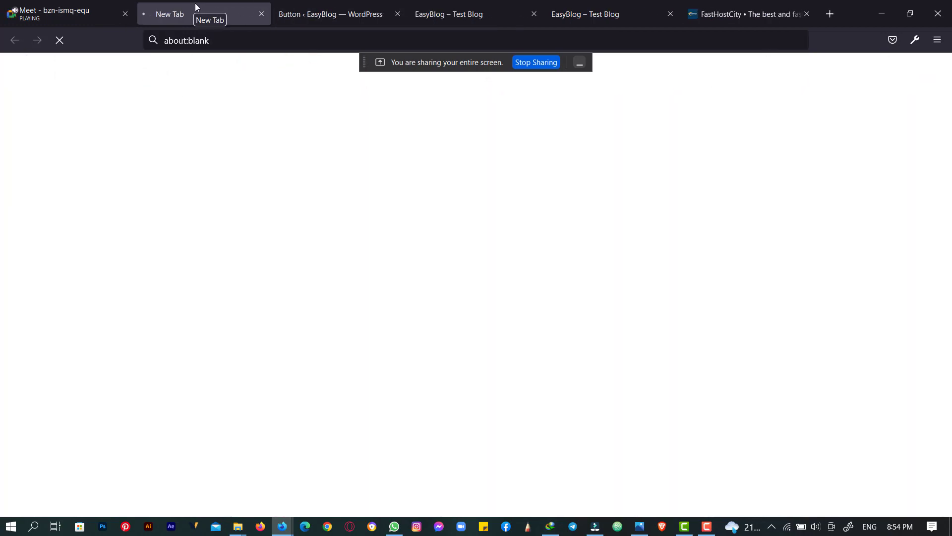
left_click_drag(197, 7, 410, 4)
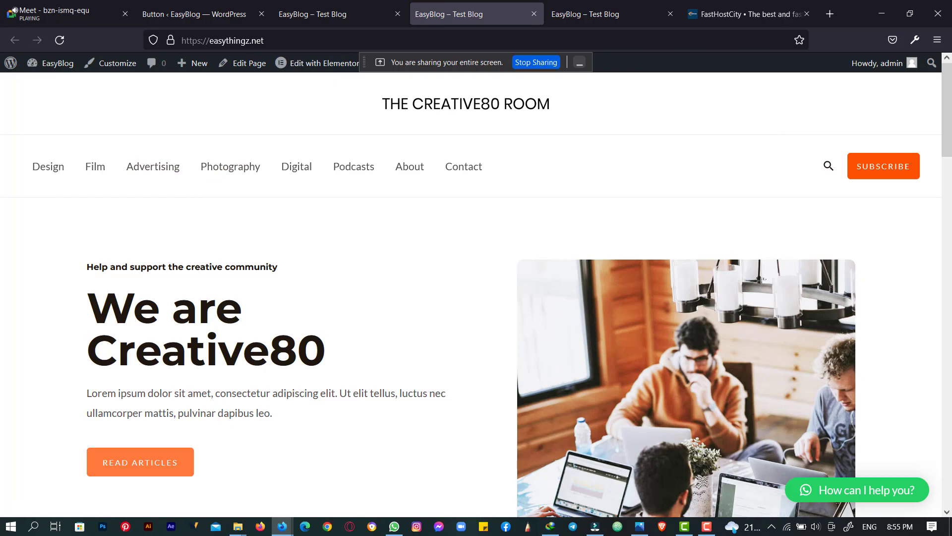
- Scroll through The Creative80 Room homepage from menu and hero to the email signup footer
scroll(684, 407, "down", 10)
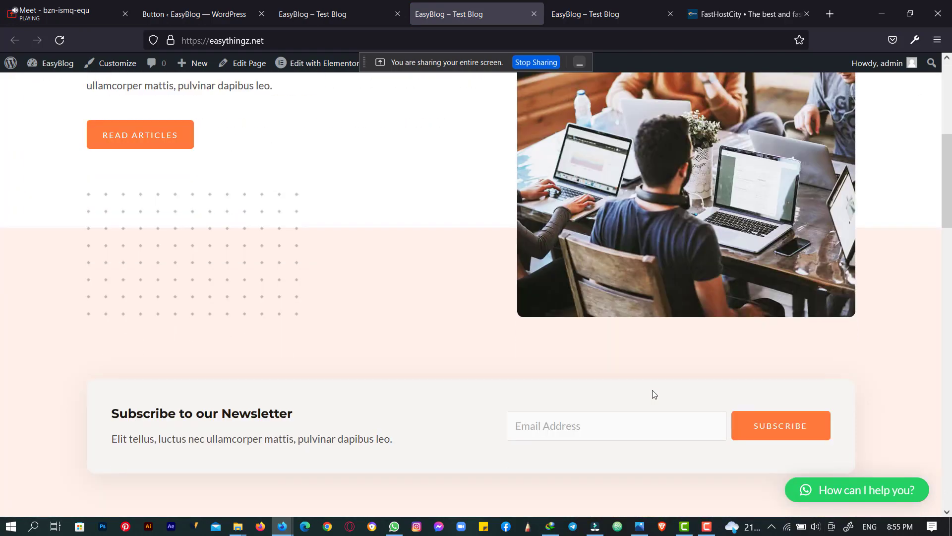
scroll(656, 386, "down", 12)
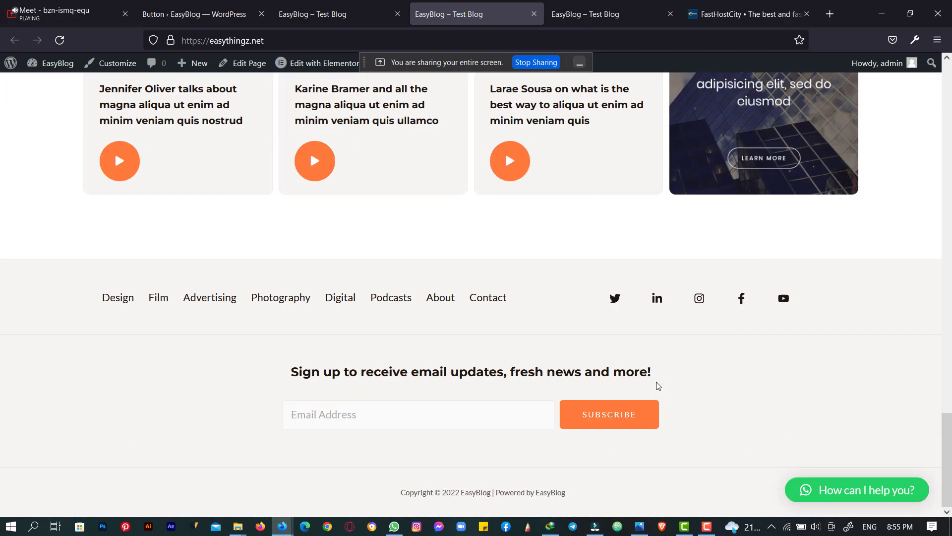
scroll(657, 383, "up", 20)
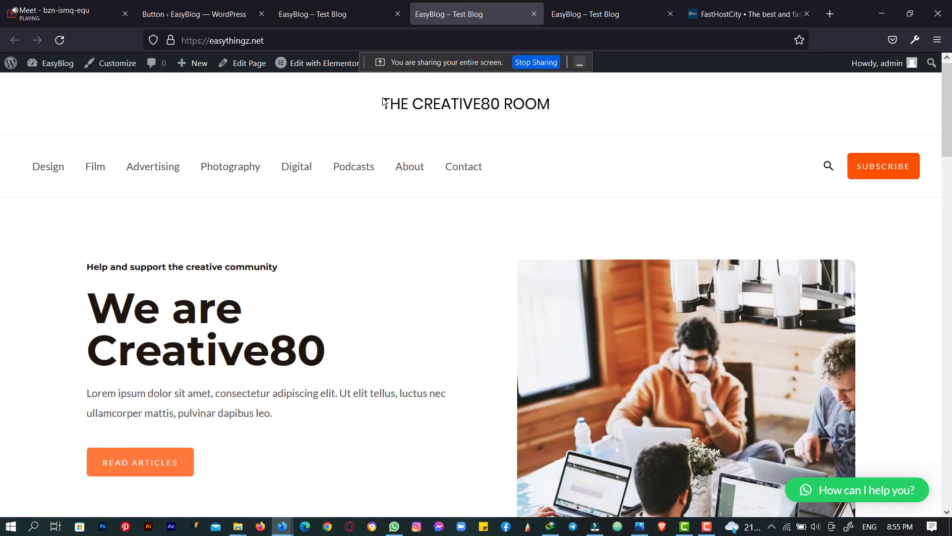
left_click_drag(398, 100, 490, 112)
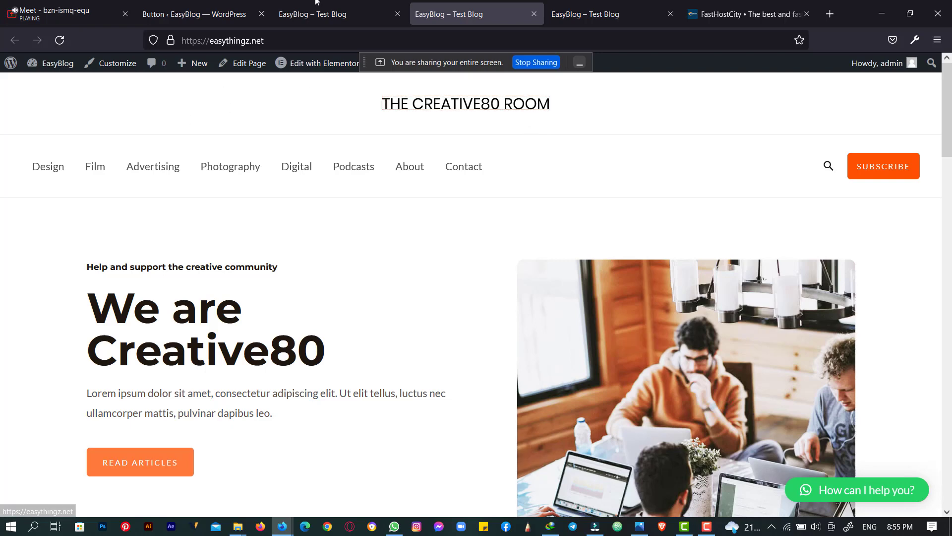
mouse_move(325, 70)
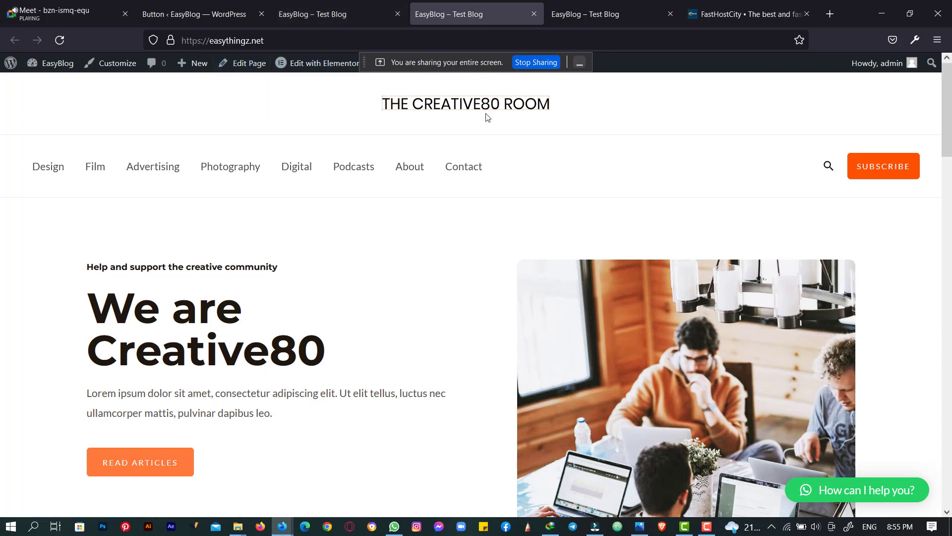
scroll(488, 117, "down", 8)
scroll(493, 120, "down", 10)
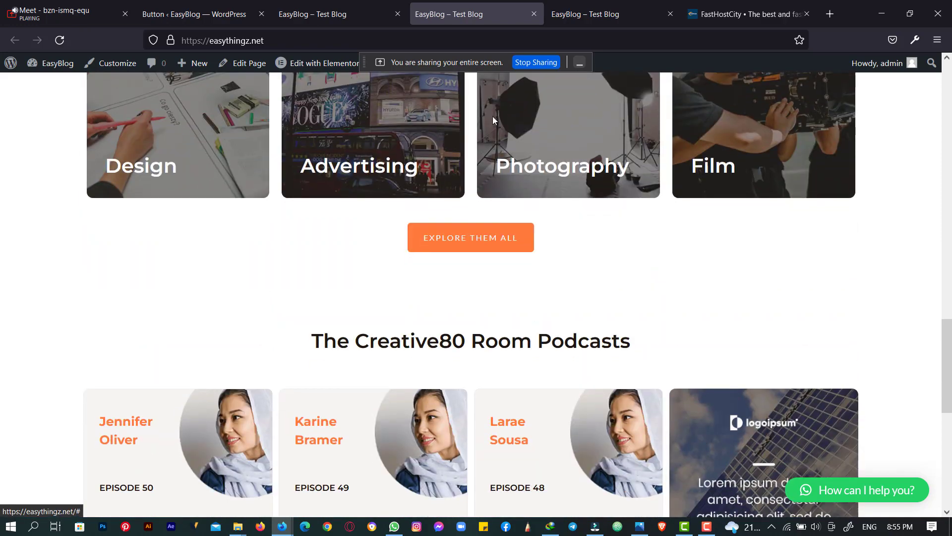
scroll(494, 120, "down", 5)
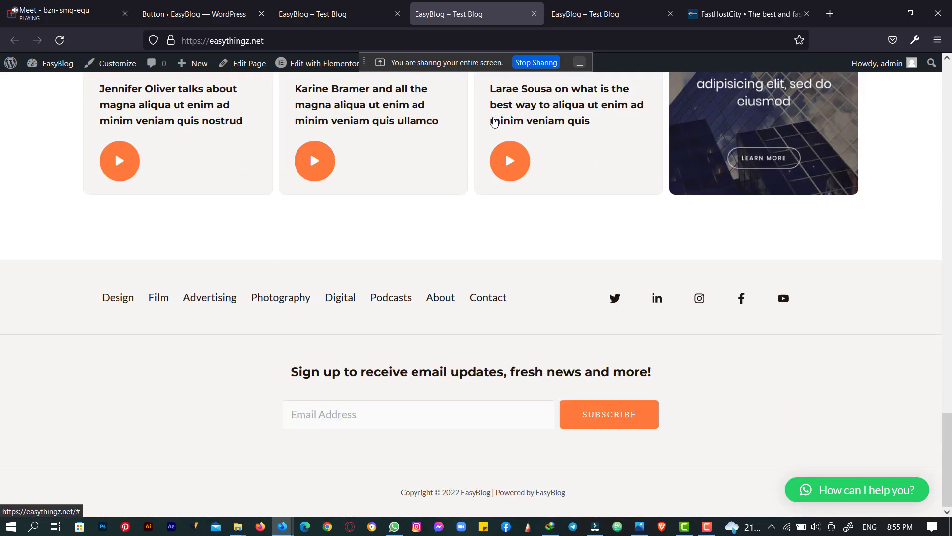
scroll(494, 121, "up", 15)
scroll(494, 120, "up", 10)
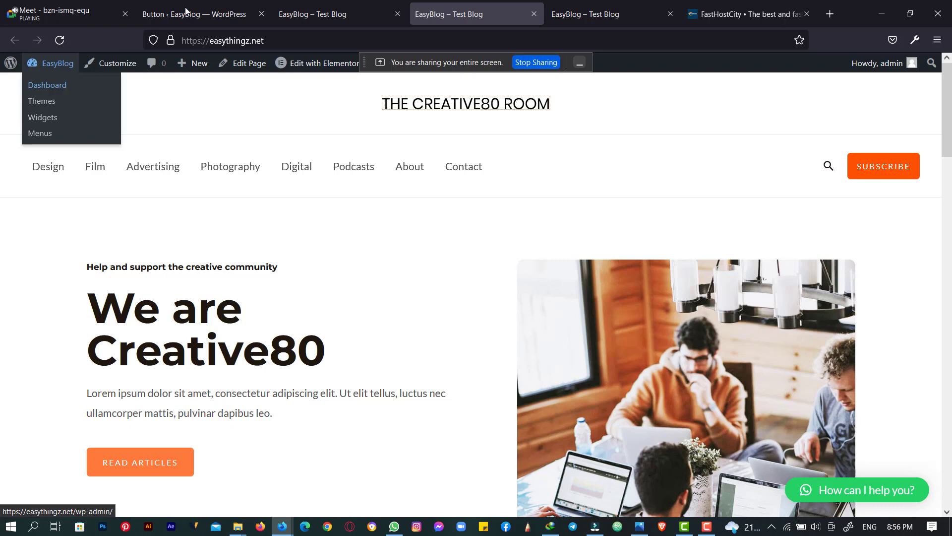
- In the EasyBlog – Test Blog tab, load the site's /wp-admin/ Dashboard
left_click(376, 15)
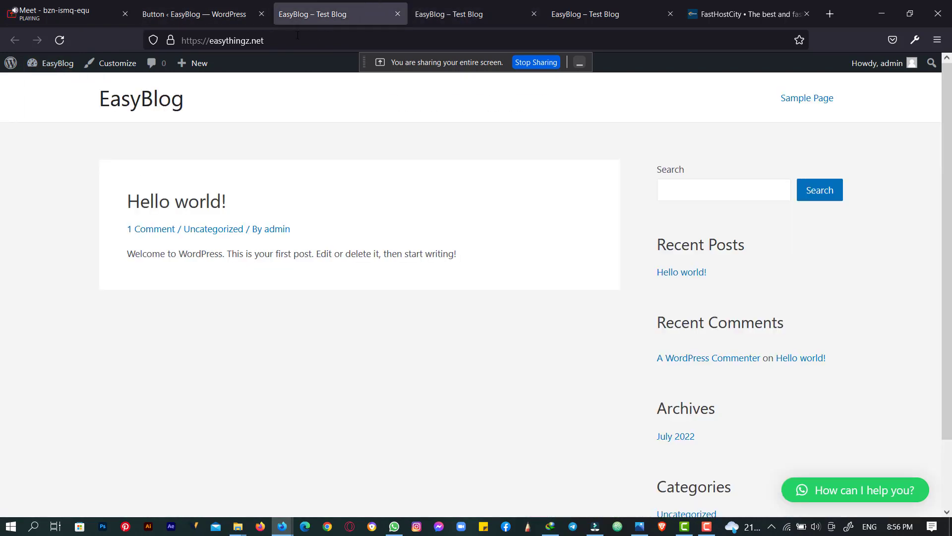
left_click(322, 40)
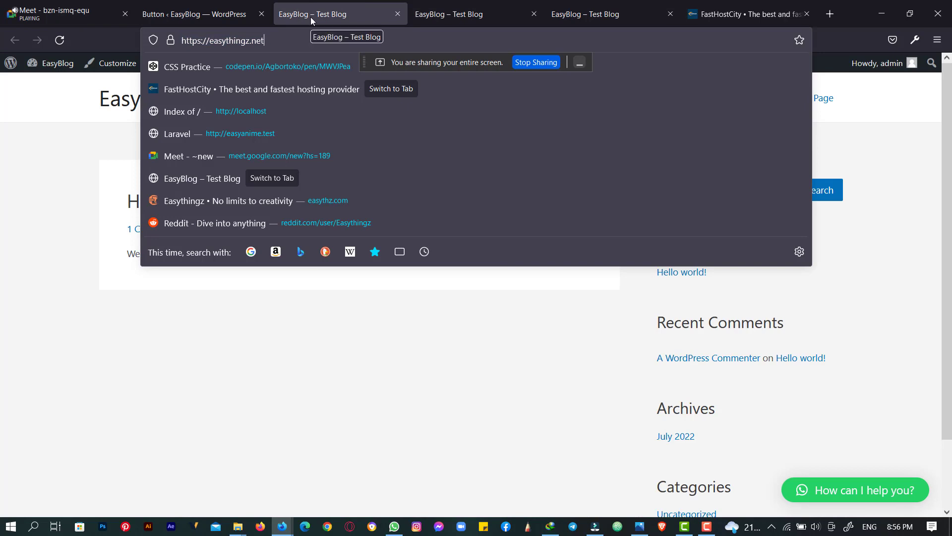
type("/w")
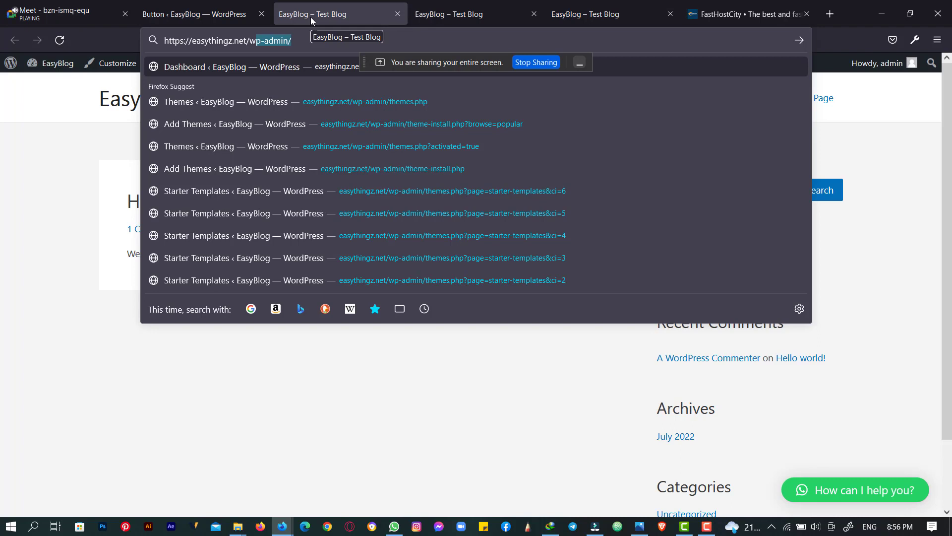
key("Return")
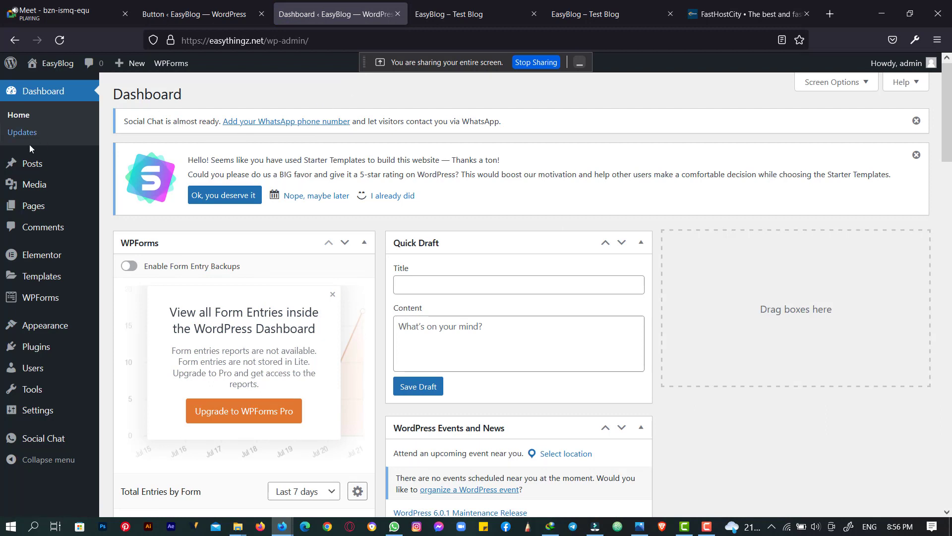
left_click(39, 214)
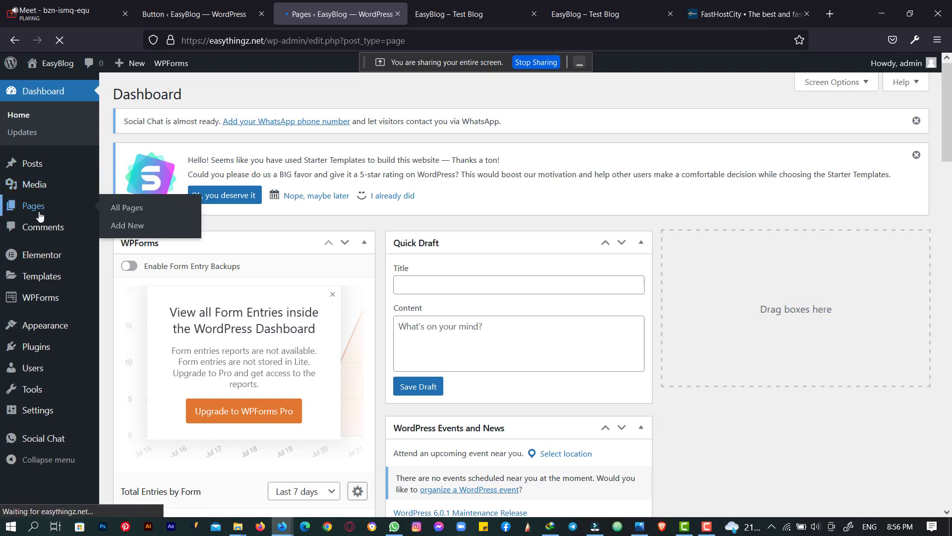
scroll(255, 250, "down", 2)
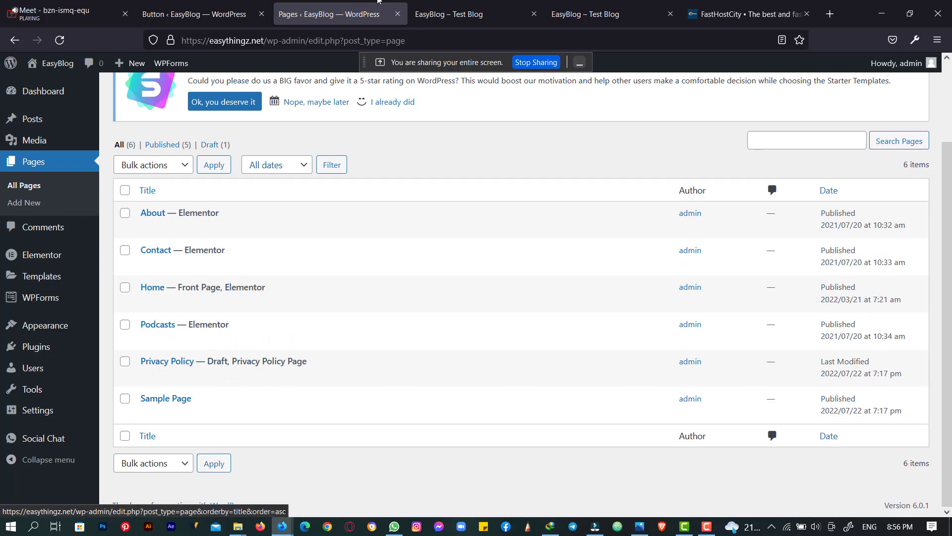
left_click(437, 12)
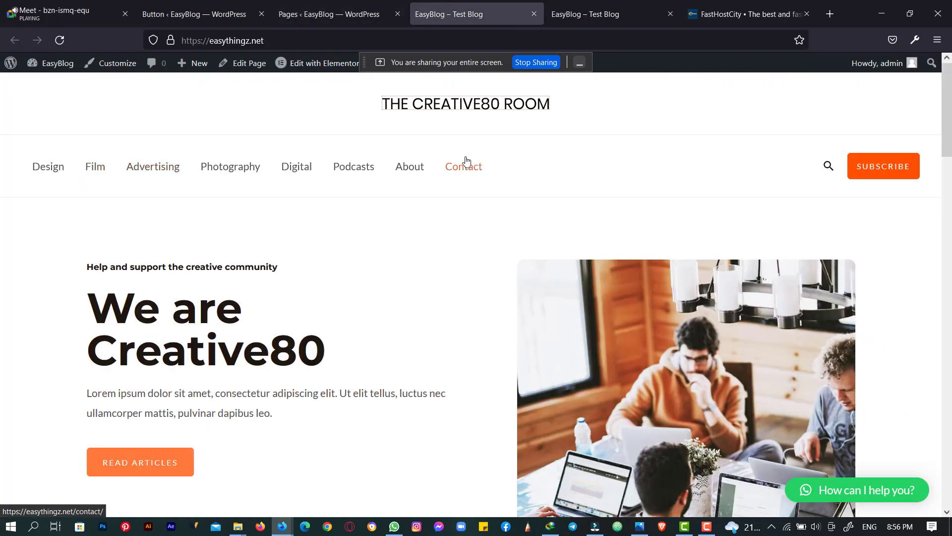
left_click(342, 18)
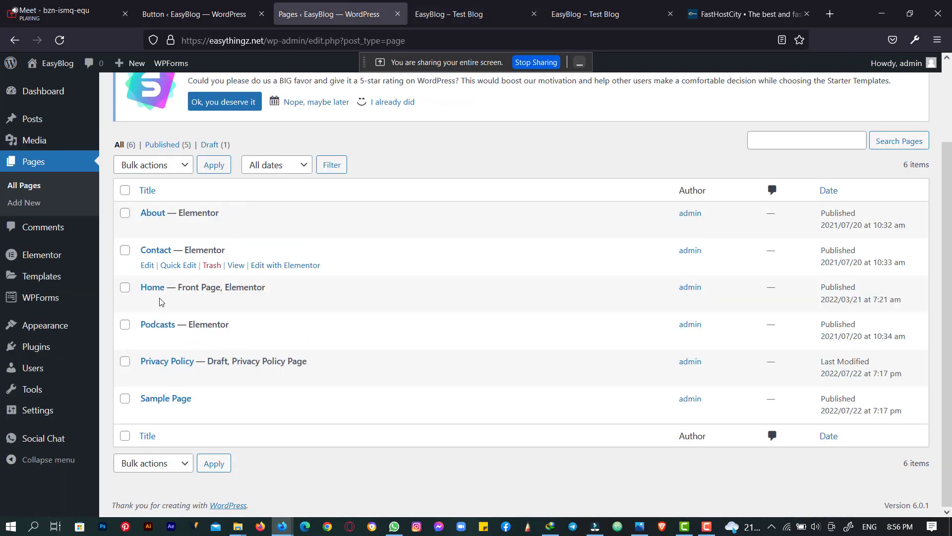
left_click(516, 5)
left_click(515, 5)
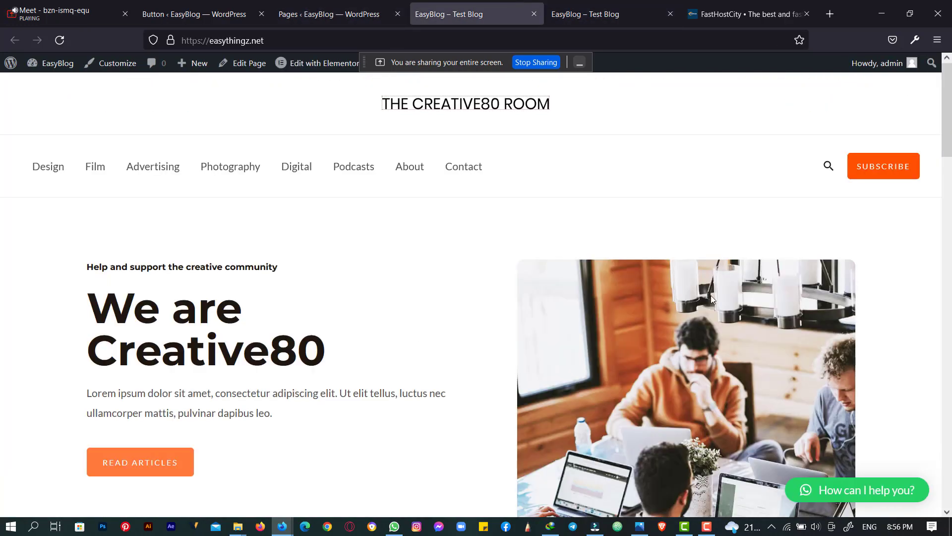
scroll(336, 235, "down", 10)
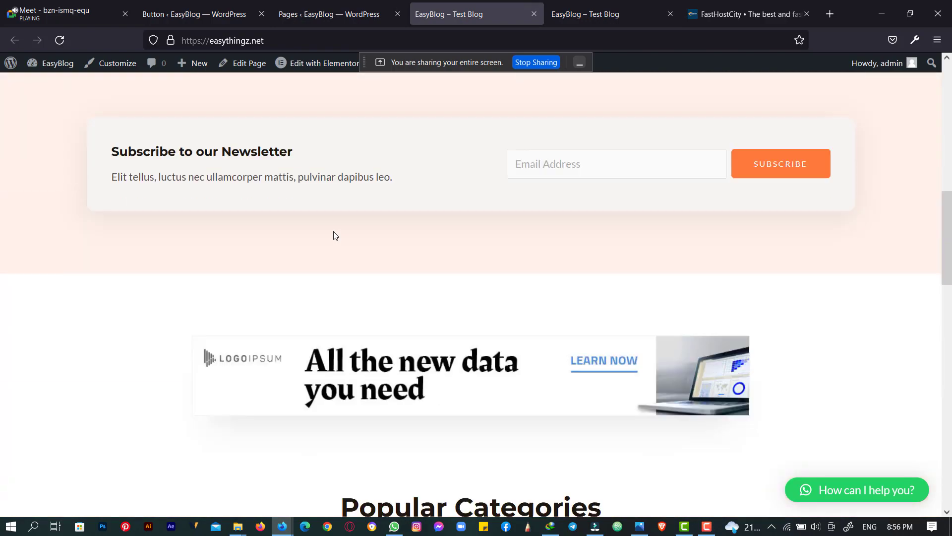
scroll(335, 236, "up", 10)
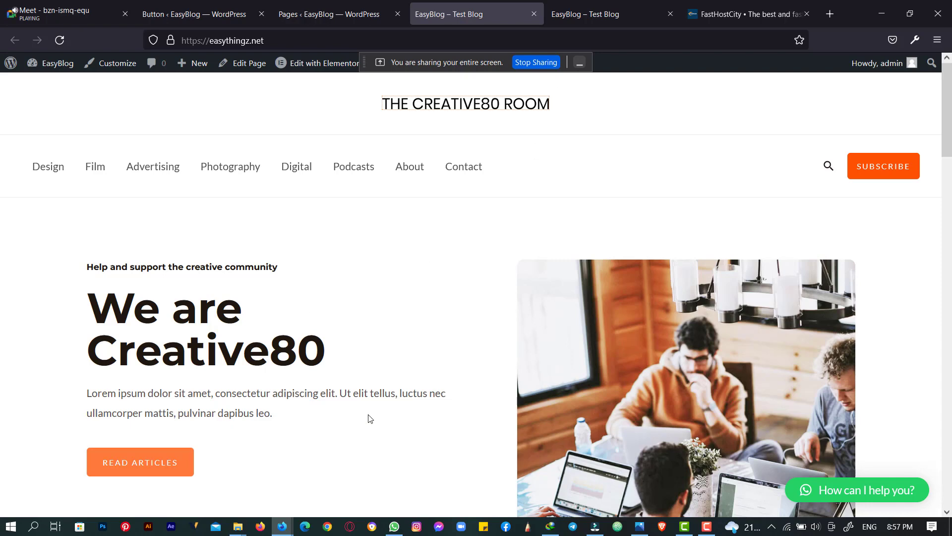
- Open the live About page in a new tab and scroll through it
right_click(412, 170)
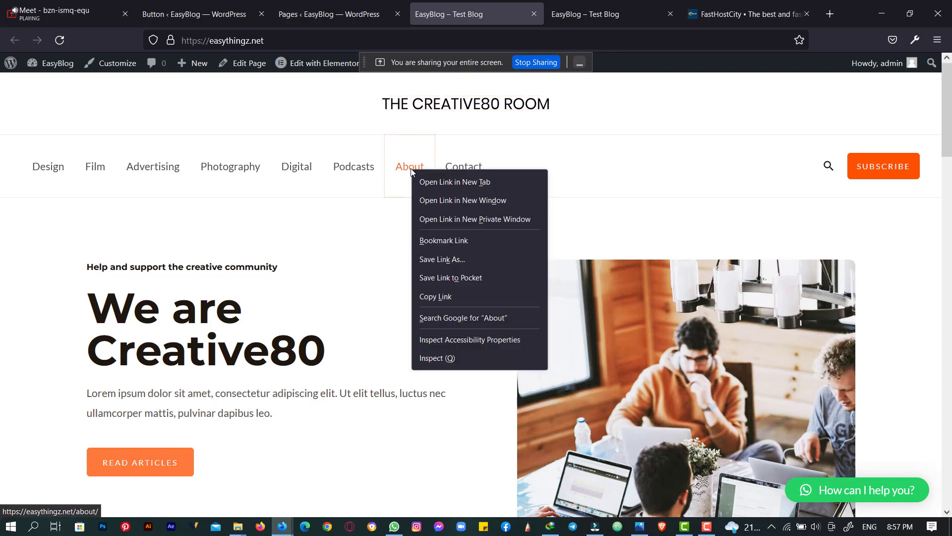
left_click(424, 182)
left_click(522, 7)
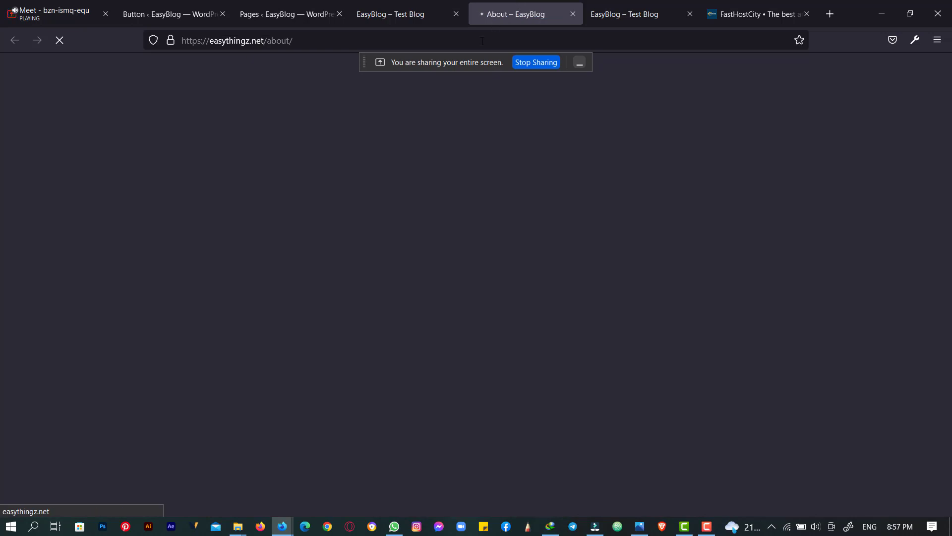
scroll(526, 251, "down", 15)
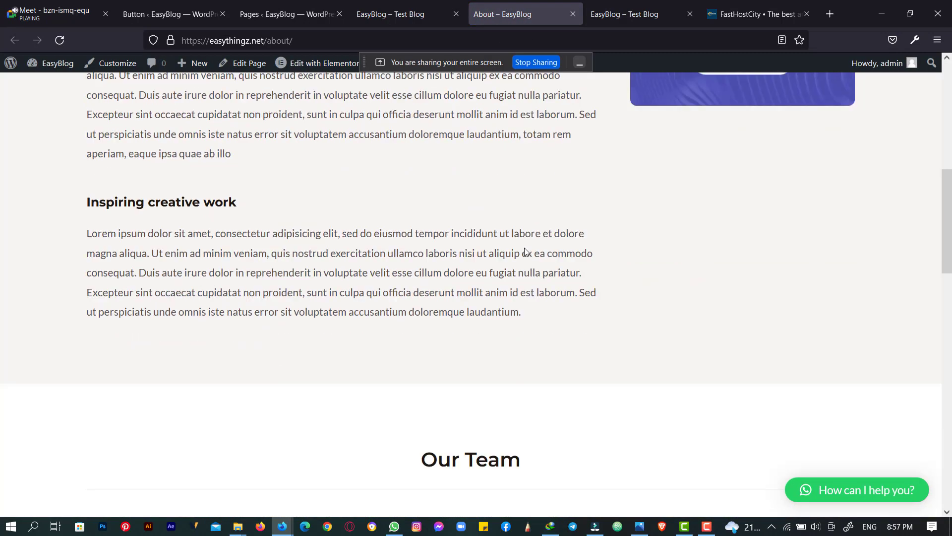
scroll(528, 249, "down", 5)
scroll(528, 249, "up", 20)
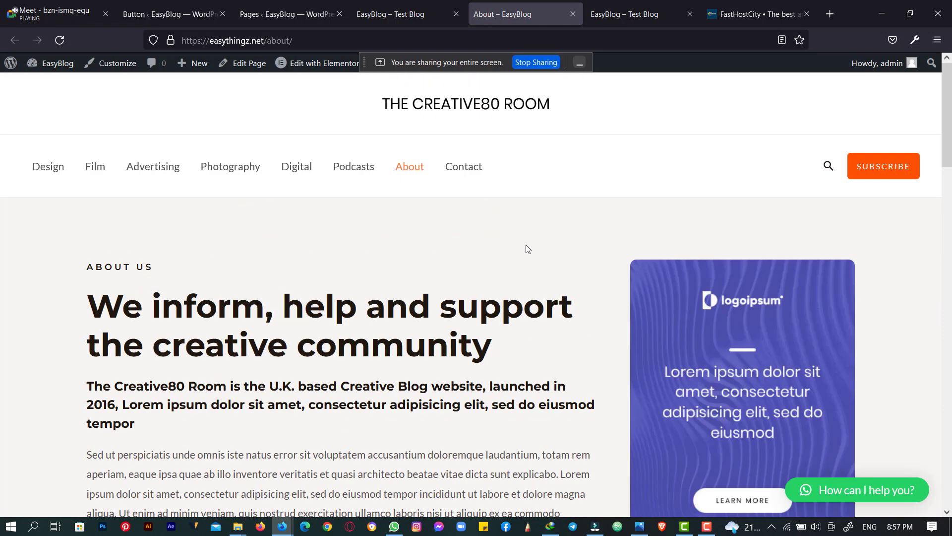
- Try the Contact page's First Name, Last Name and message fields, then return to admin Pages
left_click(484, 173)
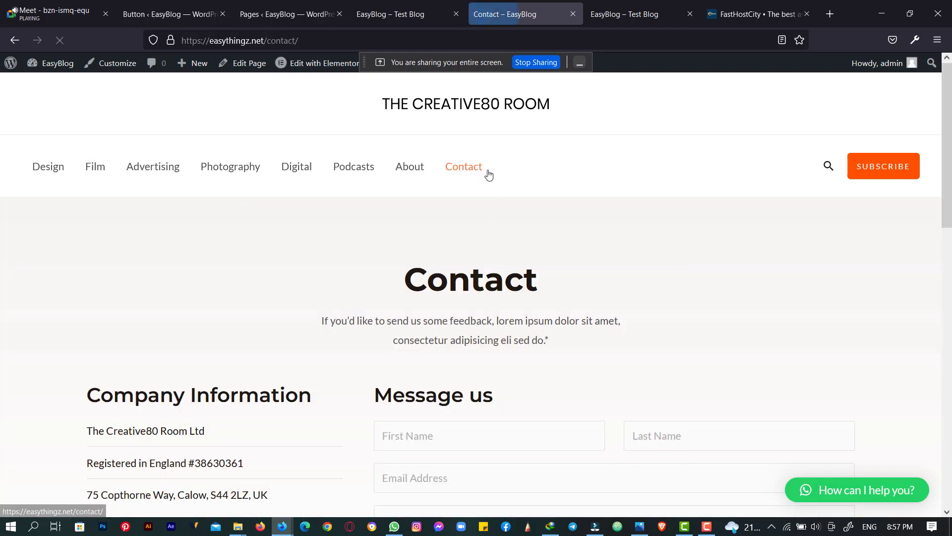
scroll(522, 239, "down", 4)
left_click(511, 232)
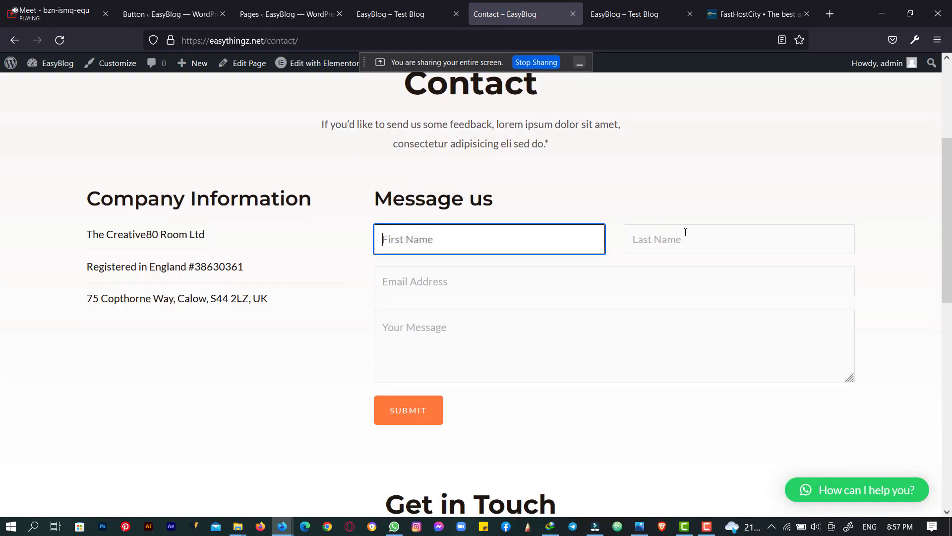
left_click(682, 233)
scroll(576, 343, "down", 3)
left_click(543, 196)
scroll(543, 196, "up", 7)
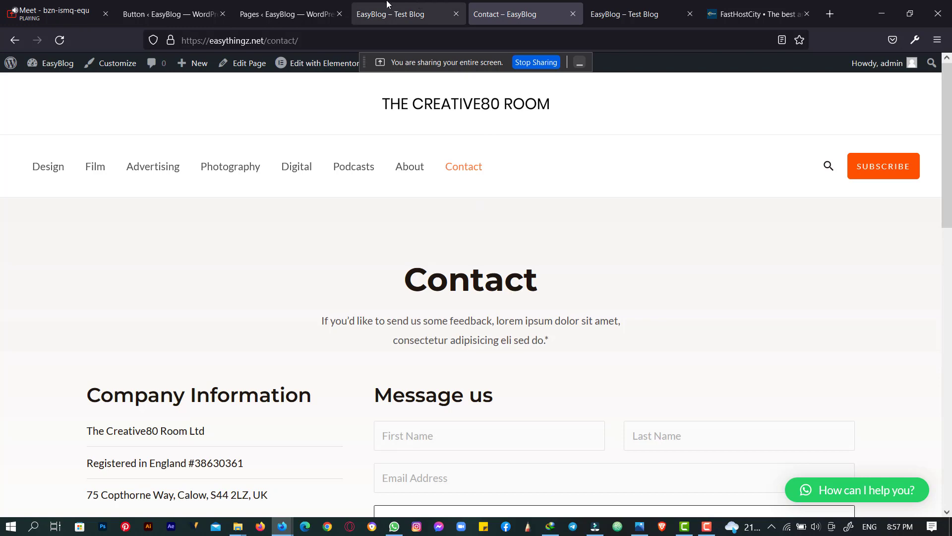
left_click(285, 14)
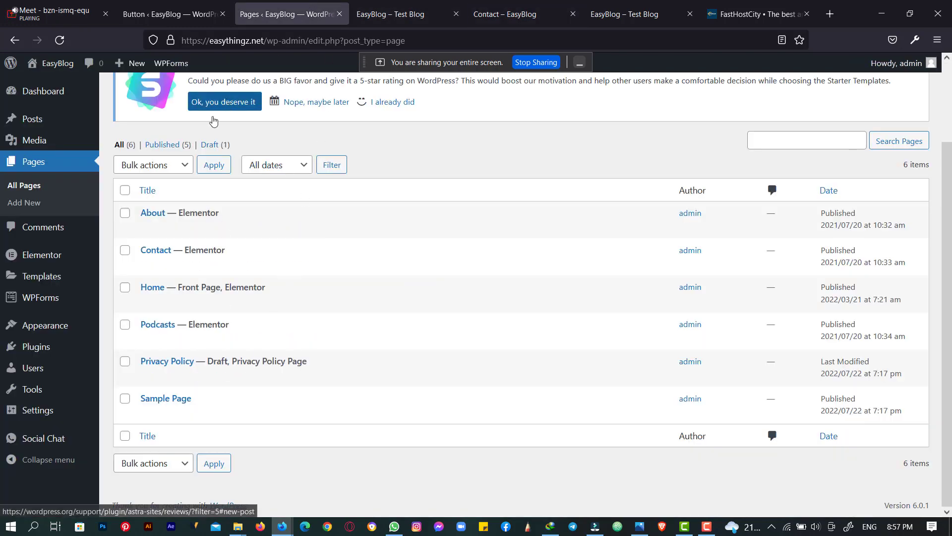
left_click(49, 121)
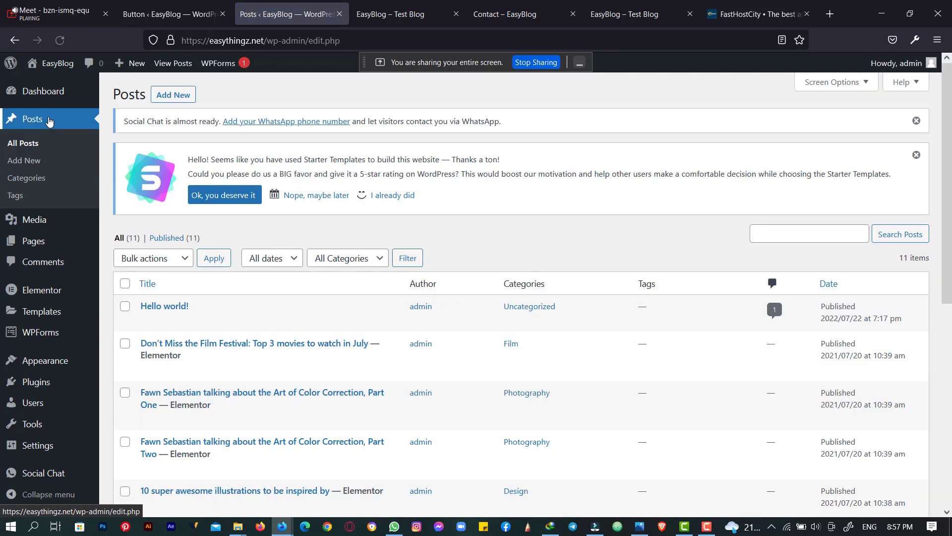
scroll(501, 124, "down", 7)
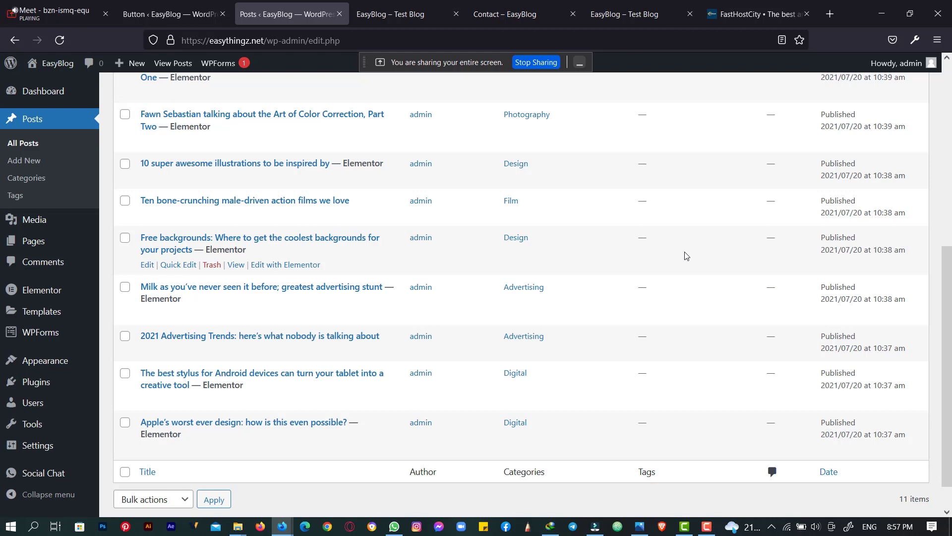
scroll(686, 255, "up", 2)
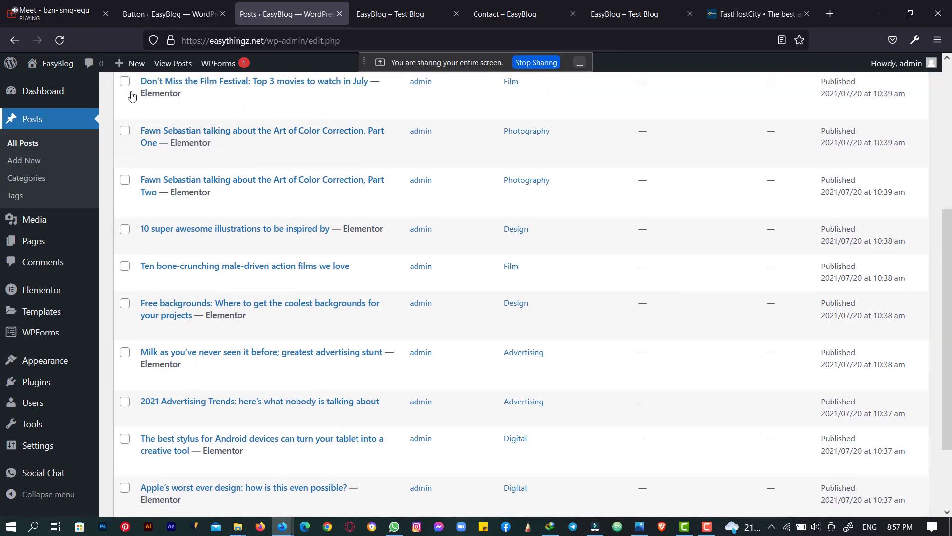
scroll(322, 171, "up", 5)
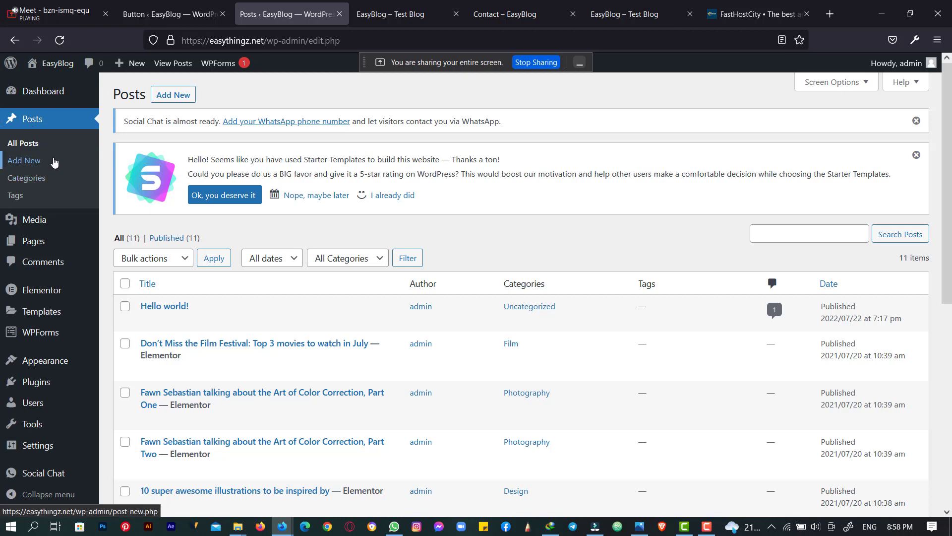
scroll(285, 201, "down", 3)
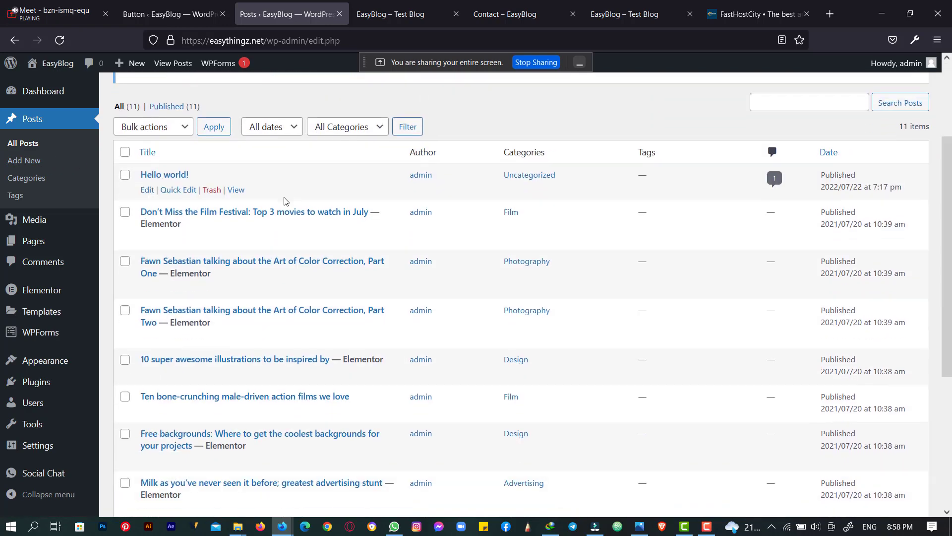
scroll(286, 201, "down", 4)
scroll(217, 234, "up", 1)
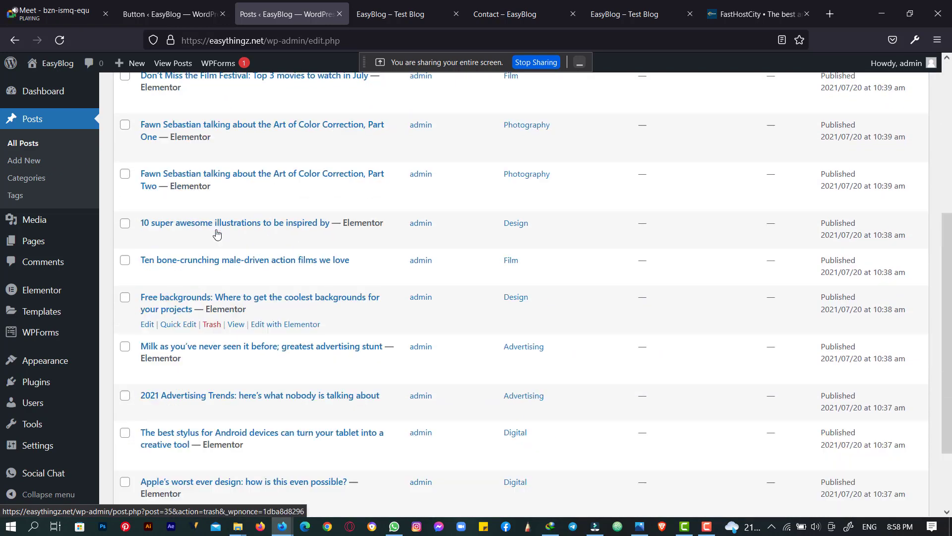
scroll(217, 233, "up", 5)
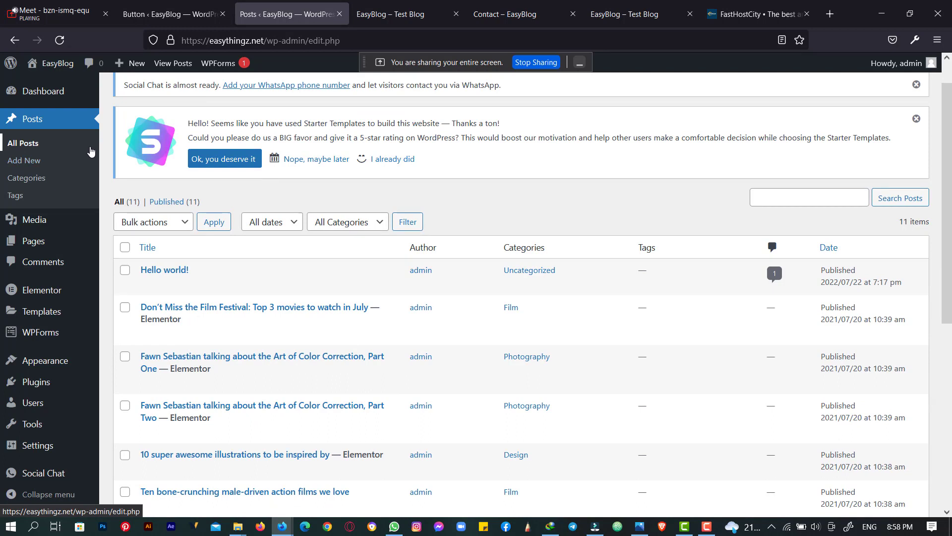
left_click(30, 177)
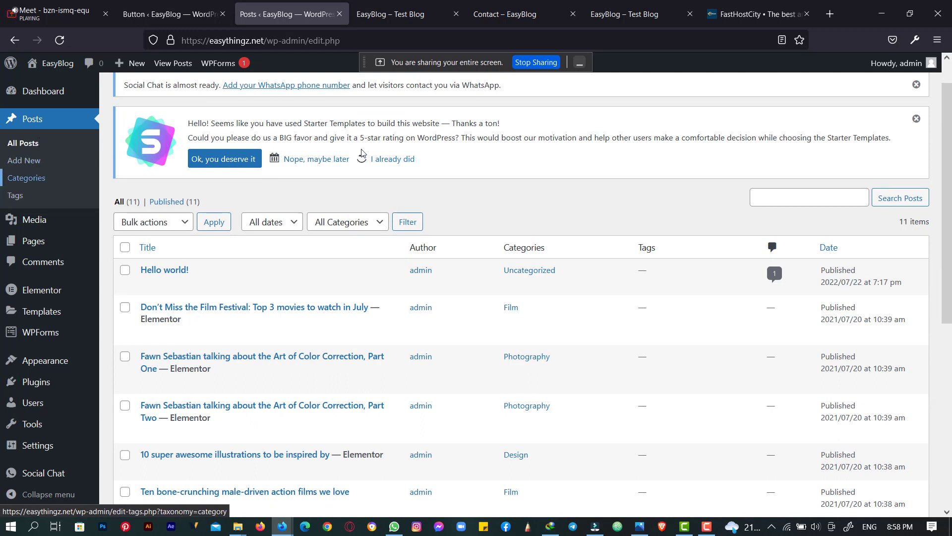
scroll(361, 153, "down", 1)
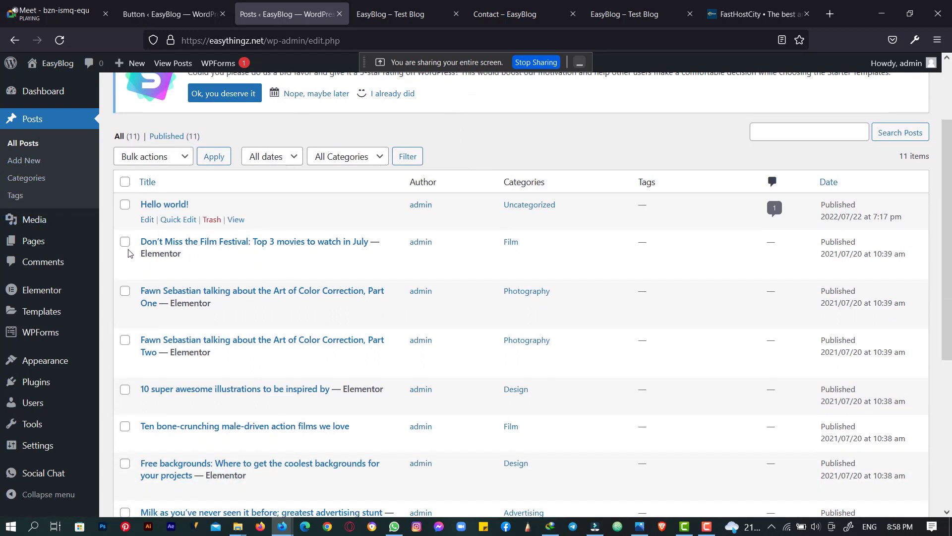
scroll(332, 245, "down", 2)
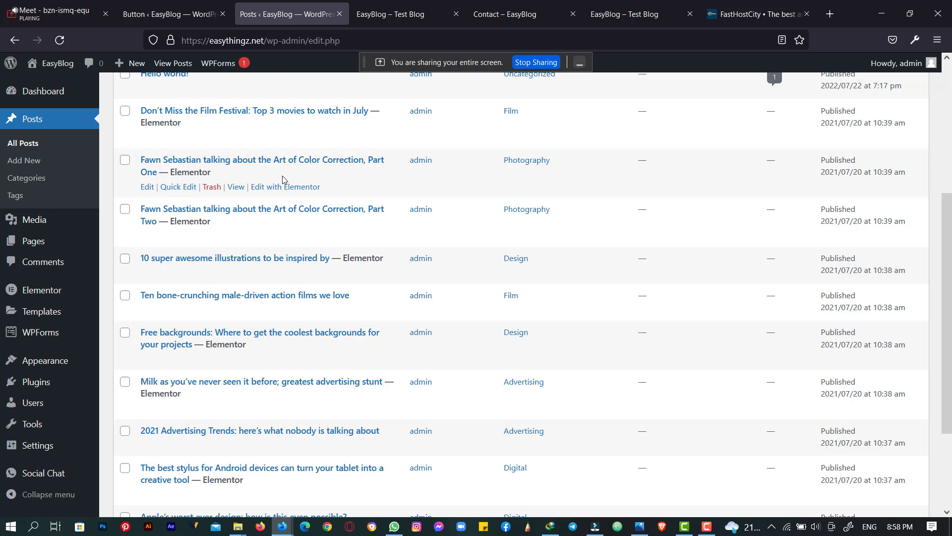
scroll(421, 228, "up", 5)
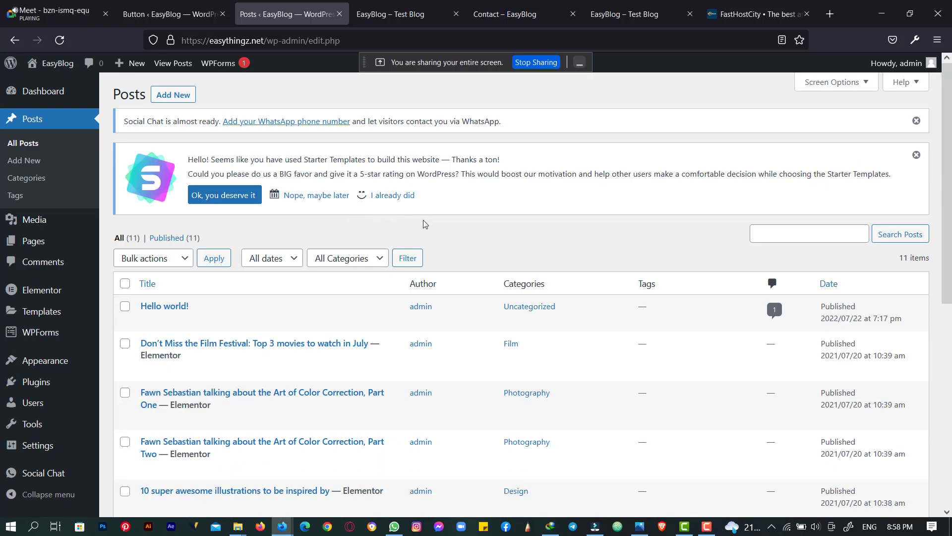
scroll(372, 291, "down", 2)
mouse_move(151, 243)
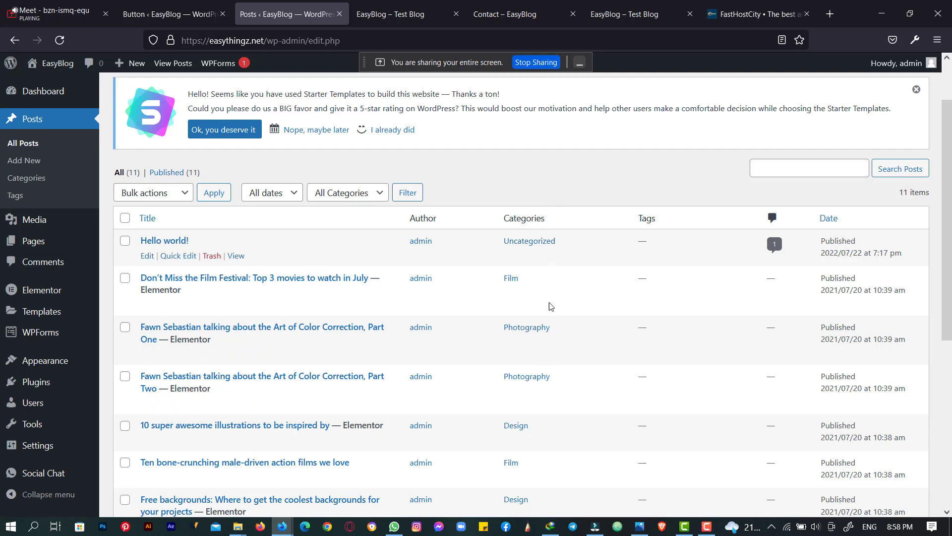
scroll(550, 306, "down", 4)
scroll(513, 189, "up", 3)
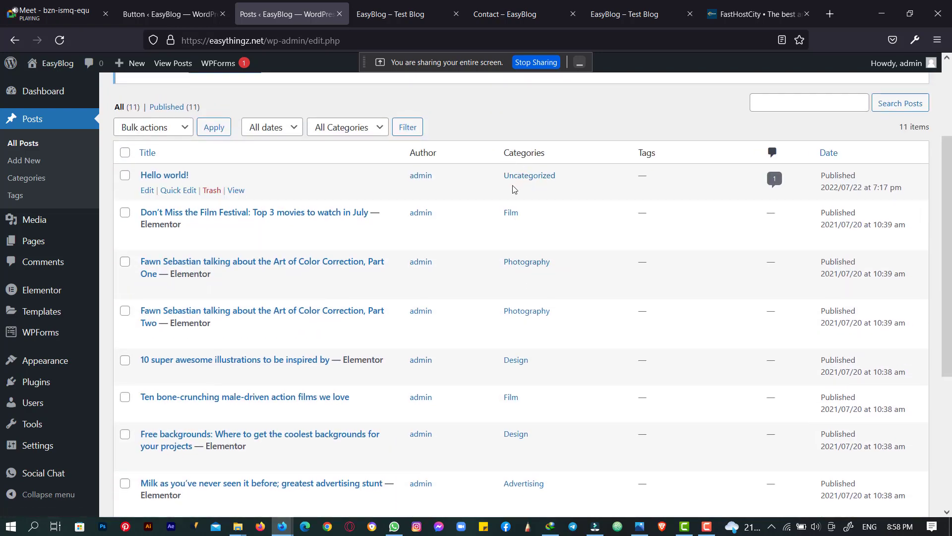
scroll(498, 182, "down", 2)
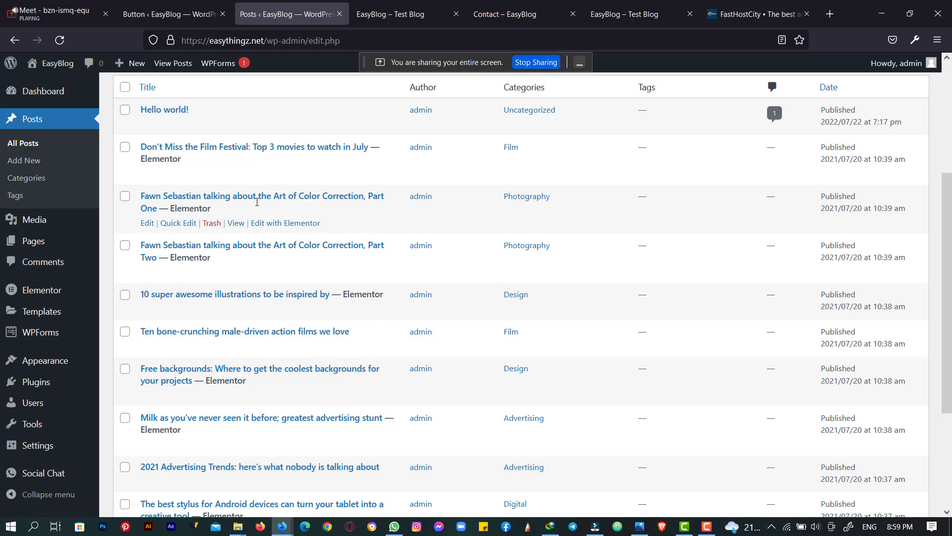
right_click(513, 201)
left_click(527, 208)
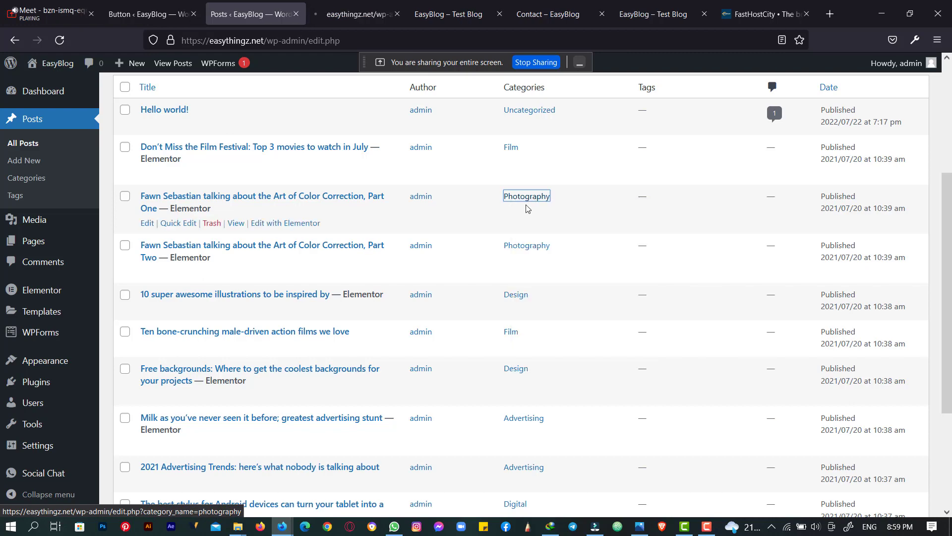
left_click(340, 4)
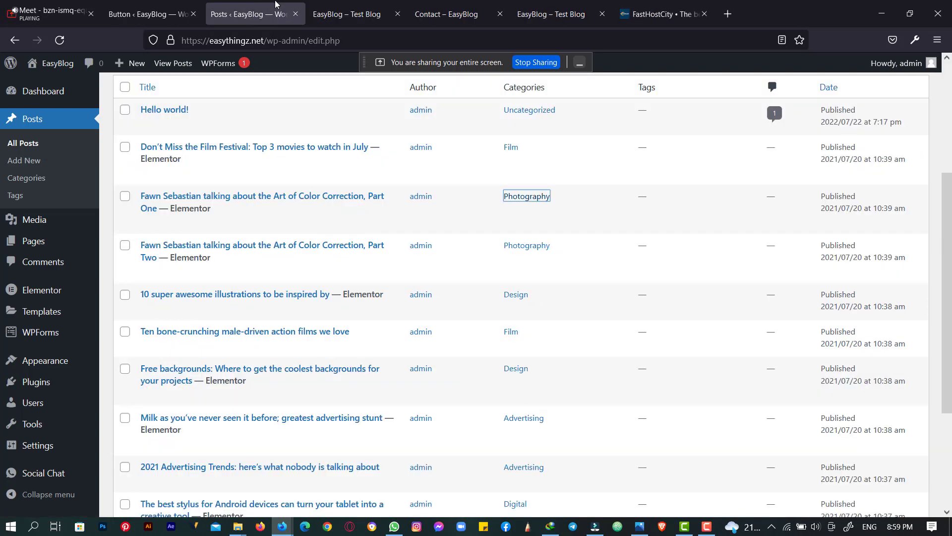
scroll(323, 121, "up", 3)
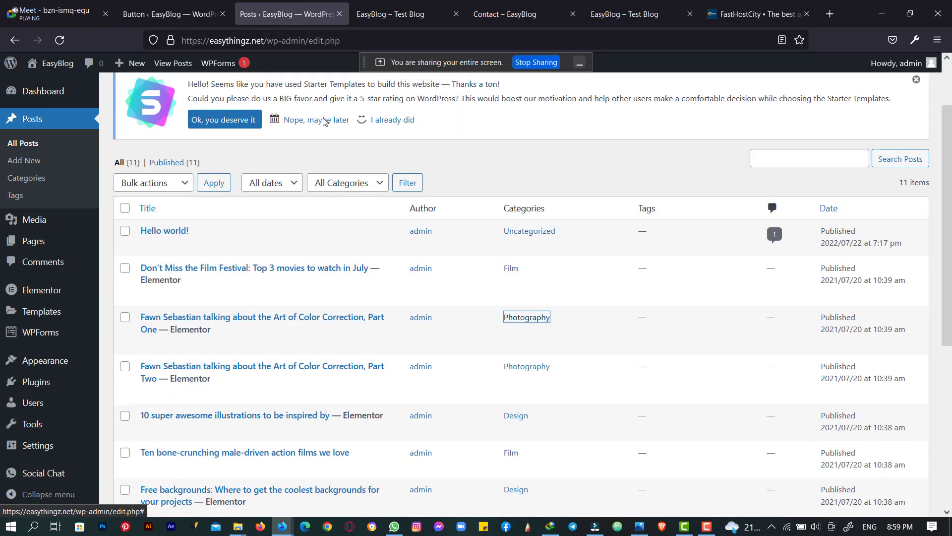
scroll(324, 121, "down", 5)
scroll(324, 121, "up", 4)
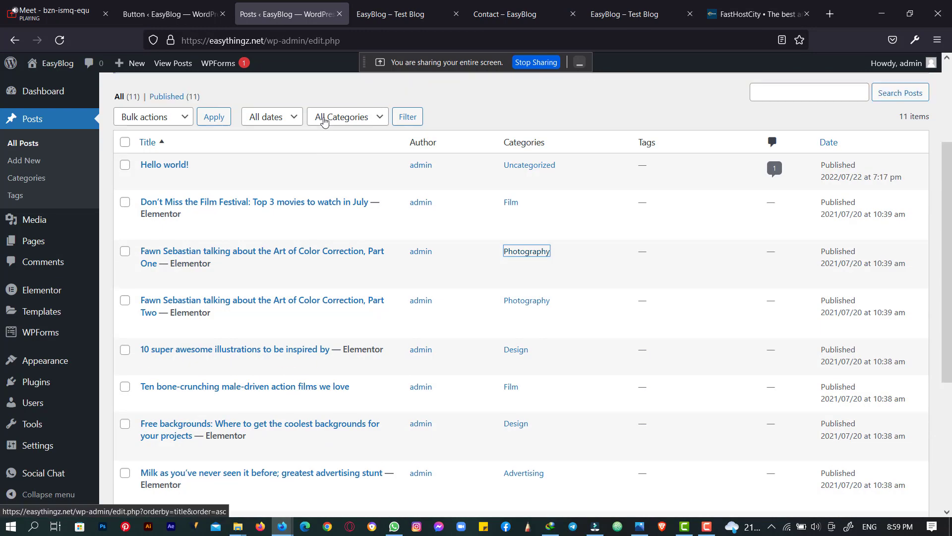
scroll(324, 121, "up", 3)
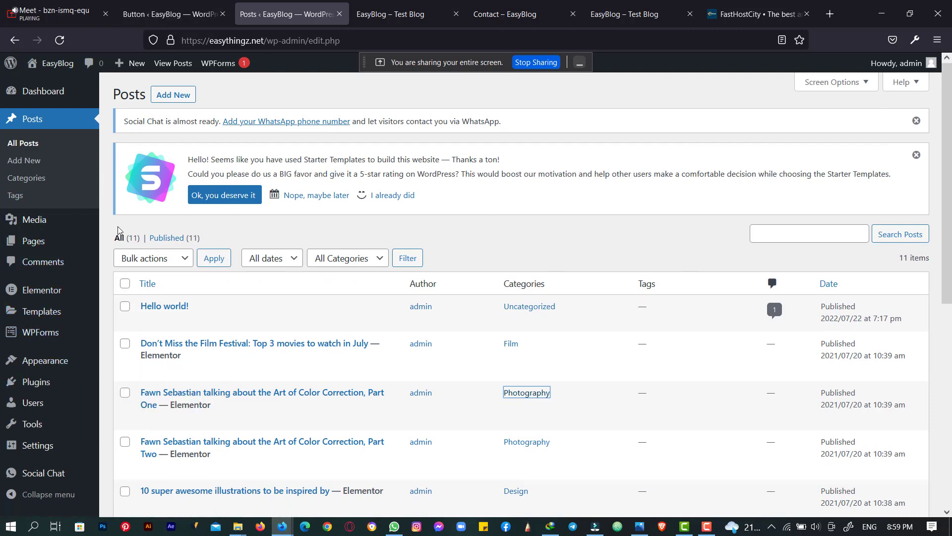
mouse_move(59, 355)
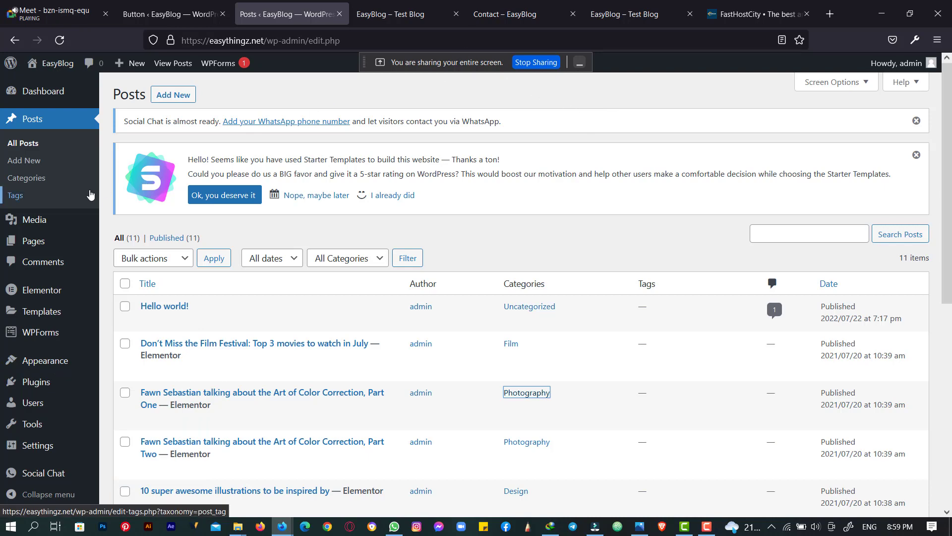
left_click(414, 19)
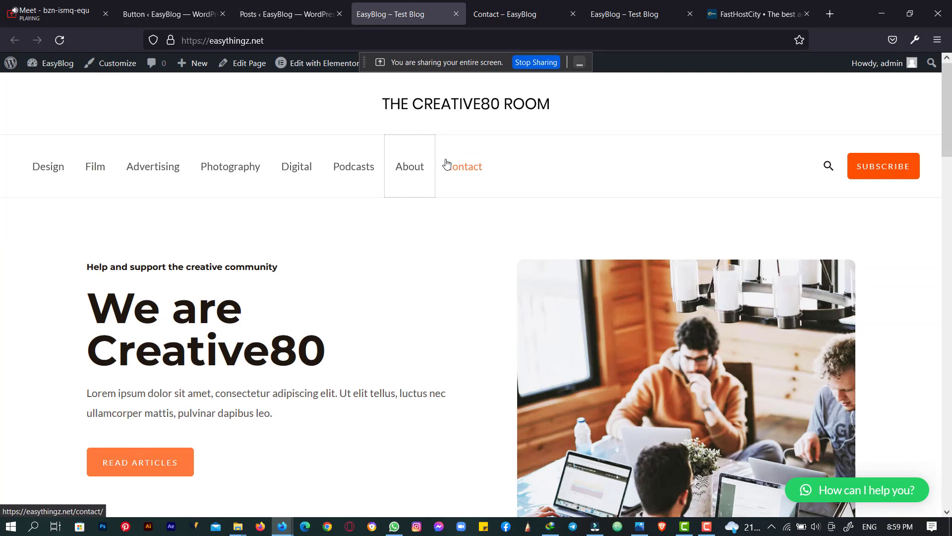
left_click(252, 10)
scroll(340, 225, "down", 7)
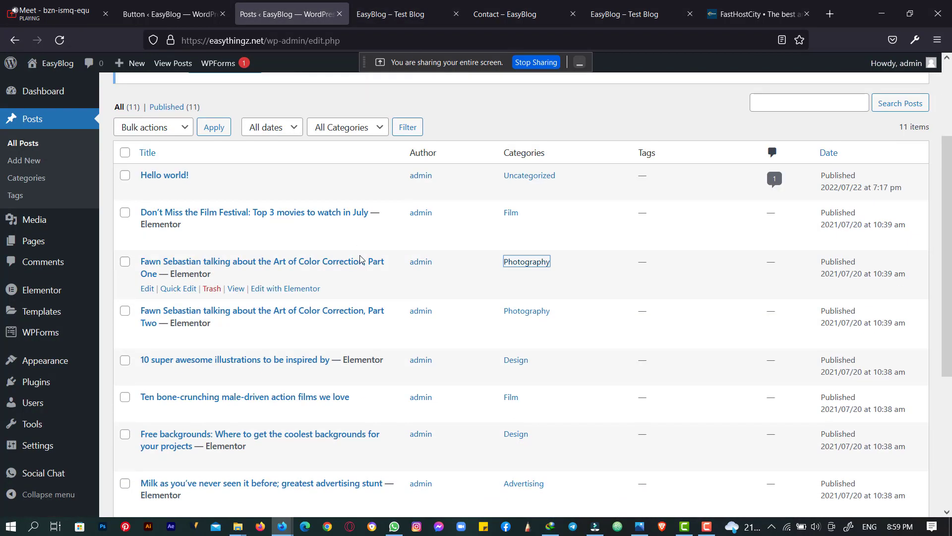
- Show All Pages with About, Contact, Home, Podcasts and the Privacy Policy draft
left_click(42, 237)
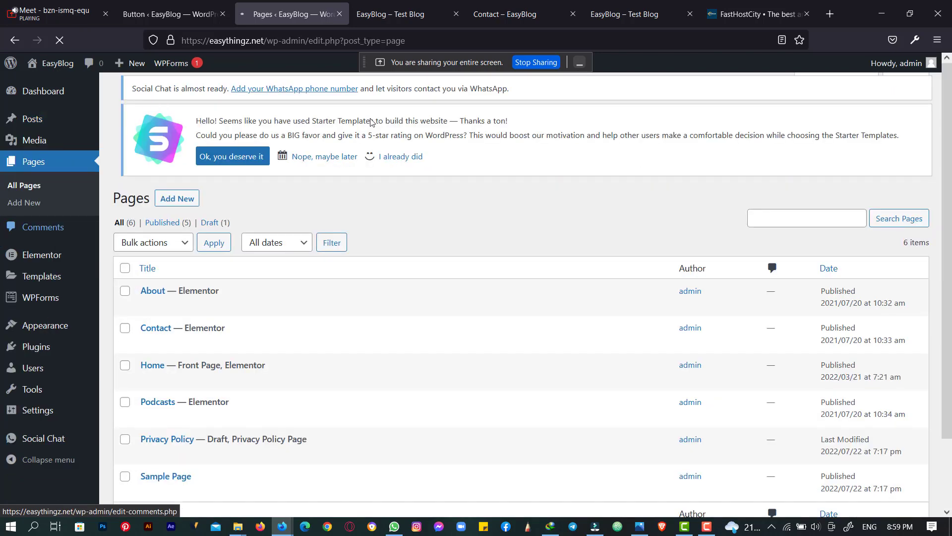
scroll(372, 122, "down", 3)
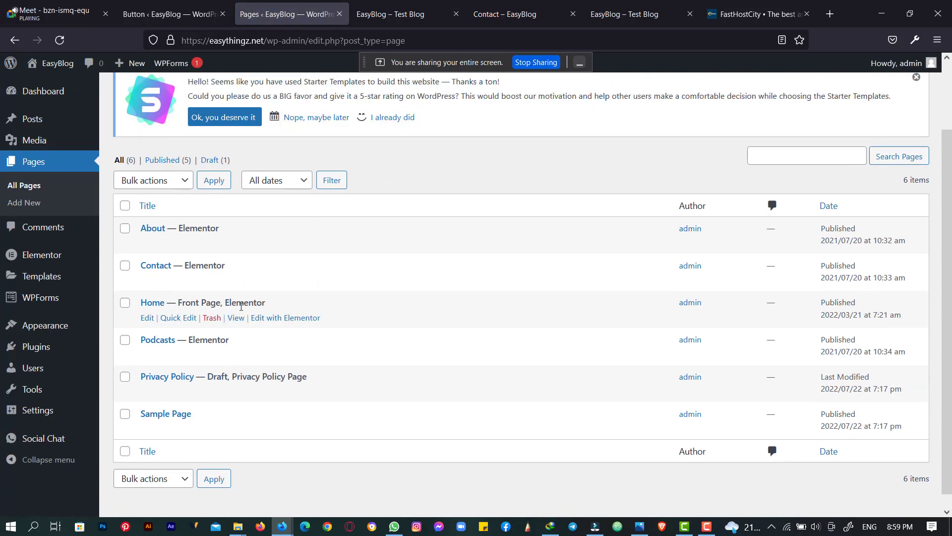
left_click_drag(241, 306, 276, 309)
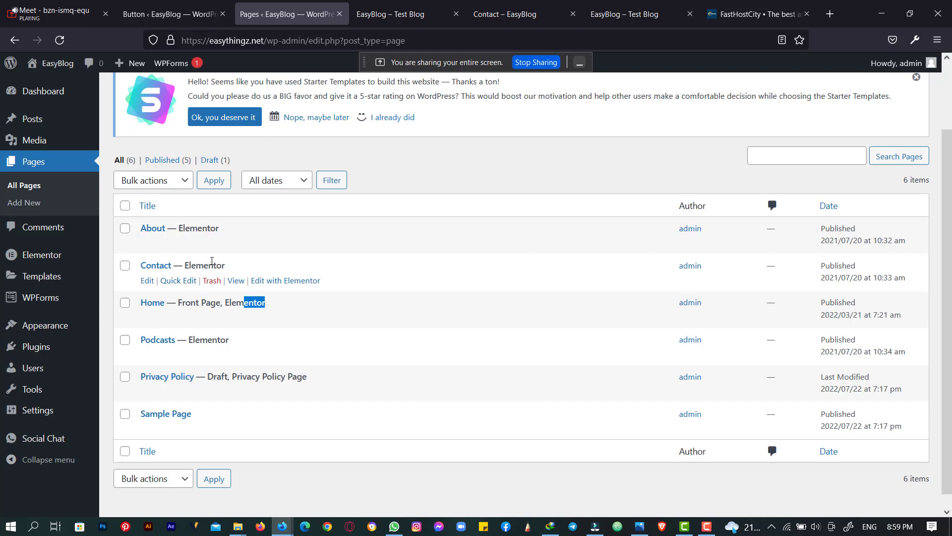
left_click_drag(212, 261, 231, 266)
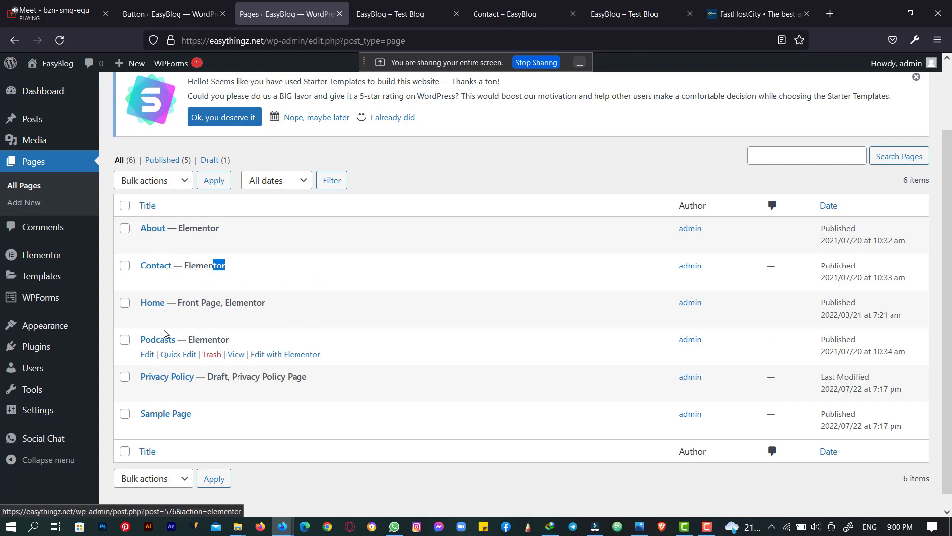
mouse_move(45, 347)
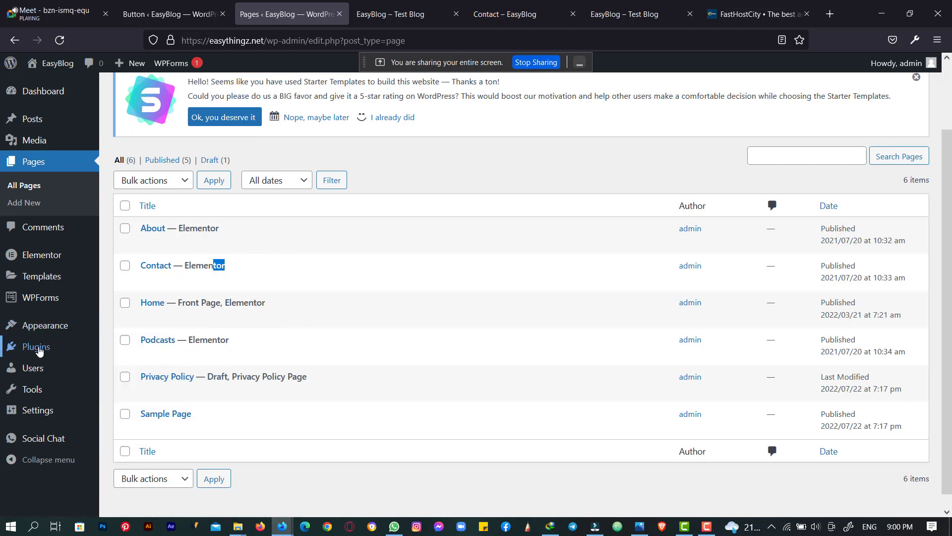
- Delete the Hello Dolly and Akismet Anti-Spam plugins, confirming each, then reload Installed Plugins
left_click(159, 347)
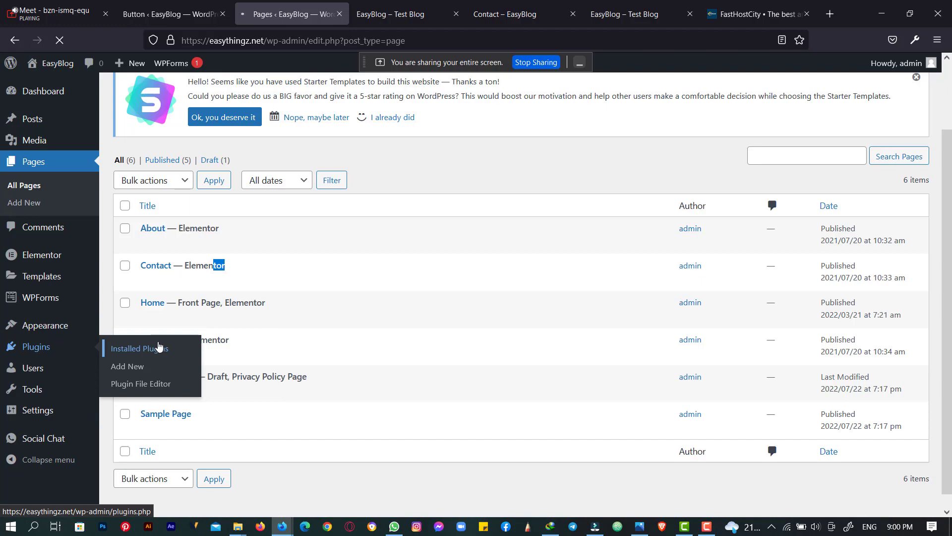
scroll(246, 268, "down", 3)
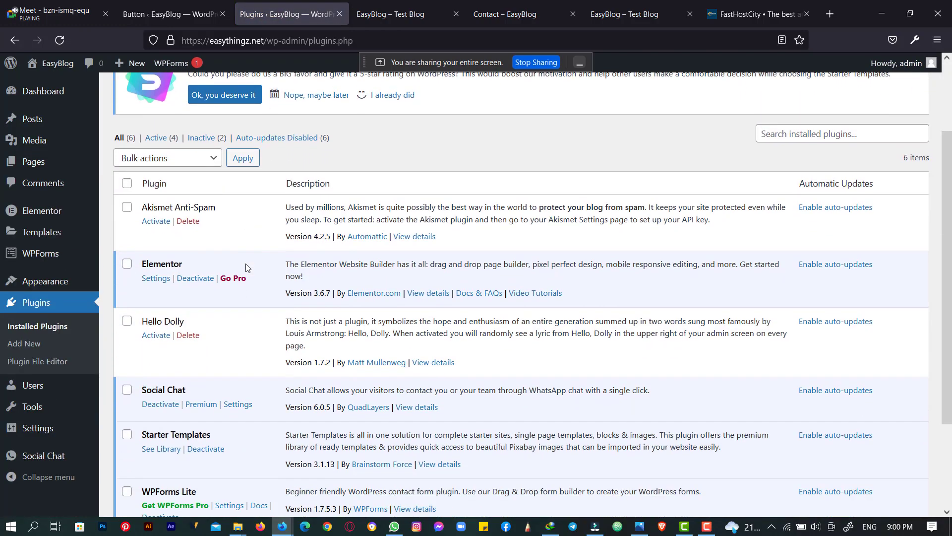
scroll(247, 268, "down", 1)
scroll(250, 208, "up", 3)
scroll(238, 267, "down", 4)
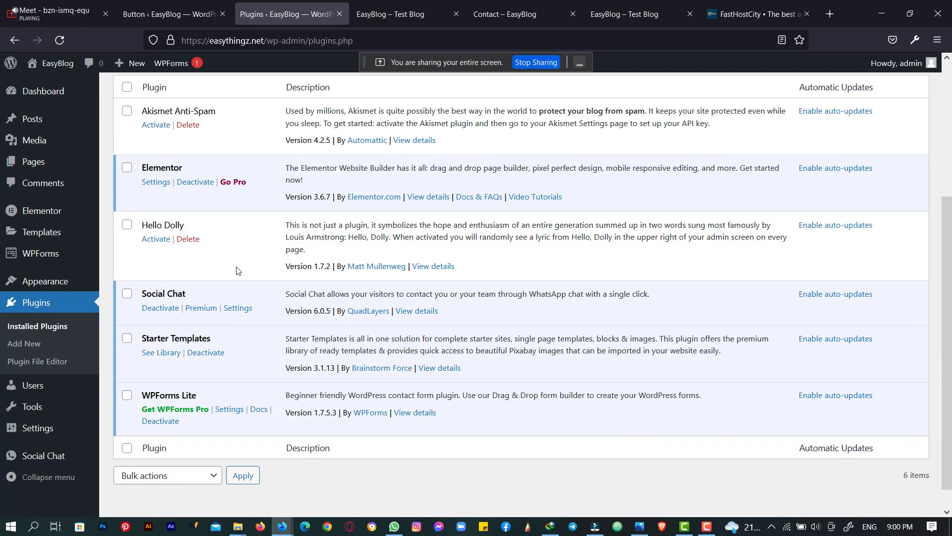
left_click(188, 238)
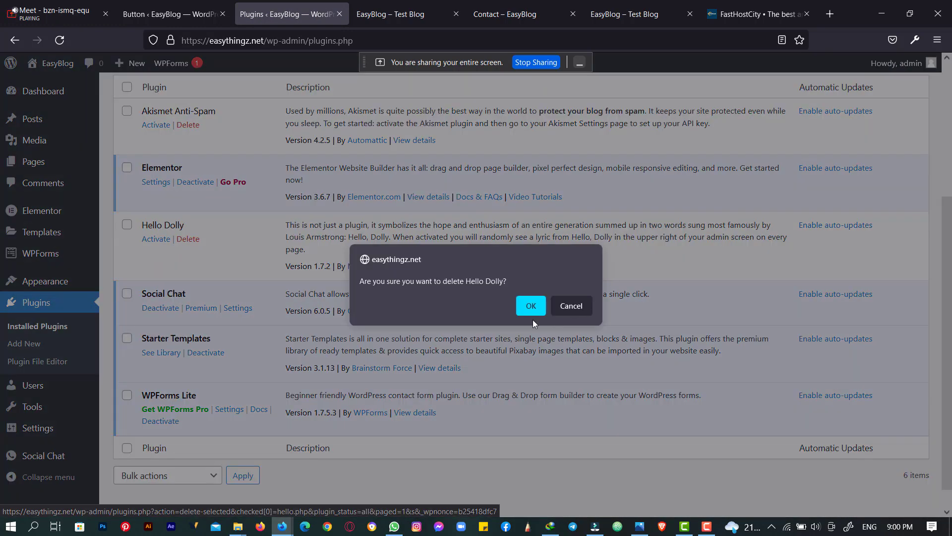
left_click(530, 305)
scroll(298, 297, "up", 3)
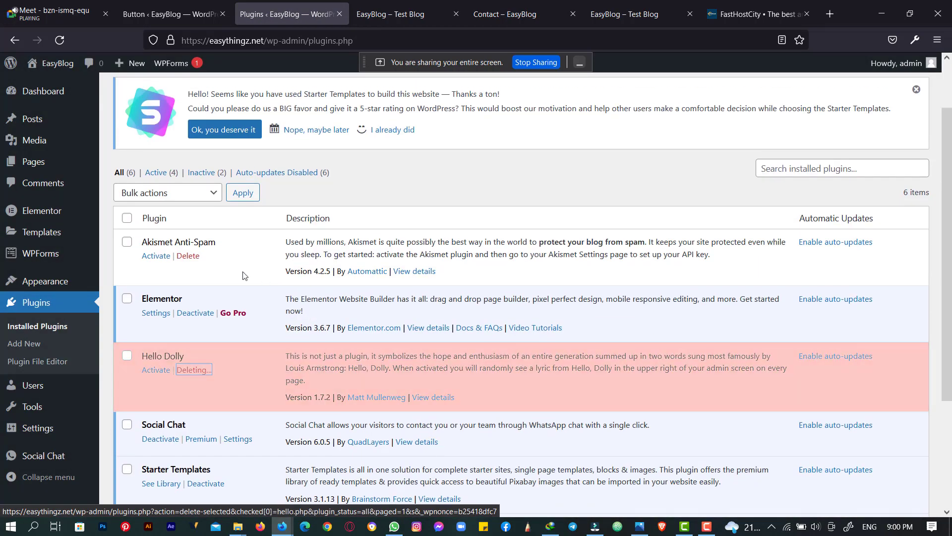
left_click(187, 255)
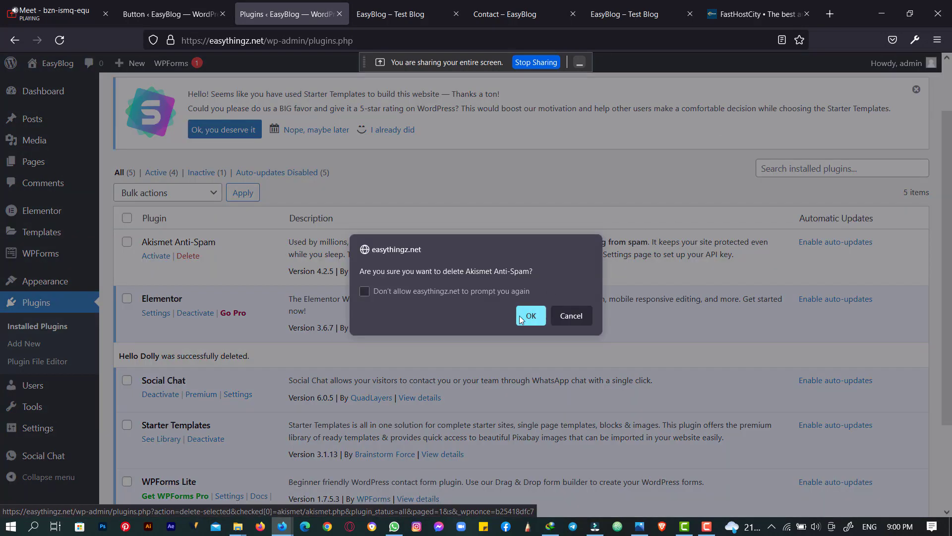
left_click(529, 316)
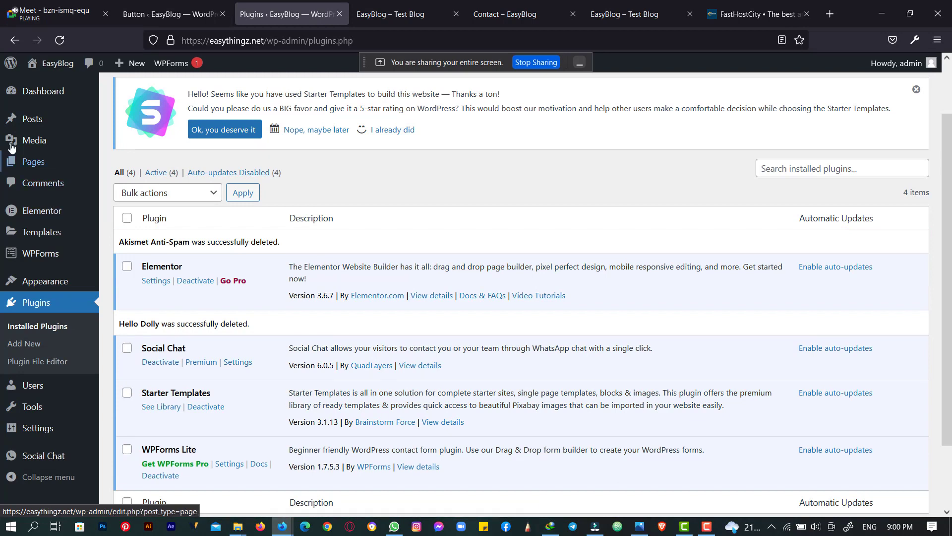
left_click(58, 44)
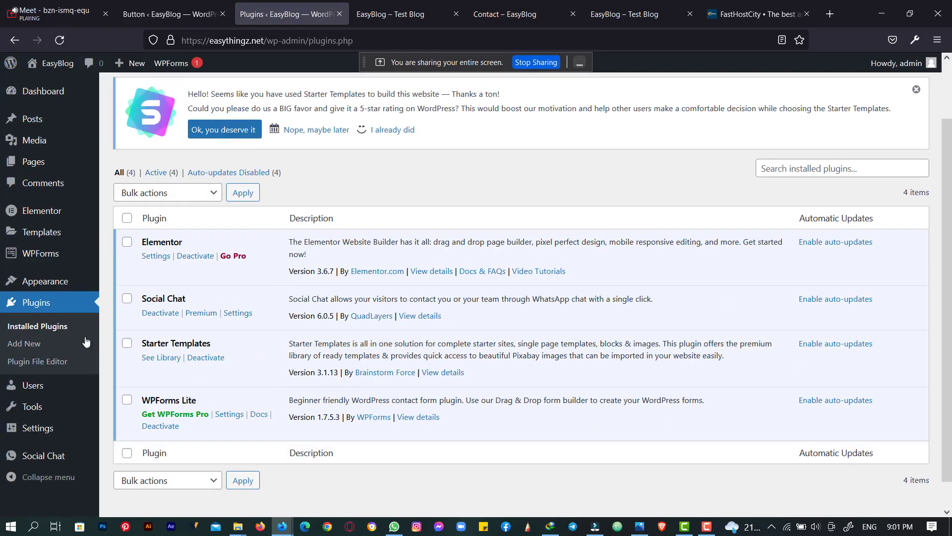
- From the live site's admin bar, open Customize in a new tab placed before the blog tab
mouse_move(50, 218)
left_click(392, 14)
scroll(299, 219, "down", 10)
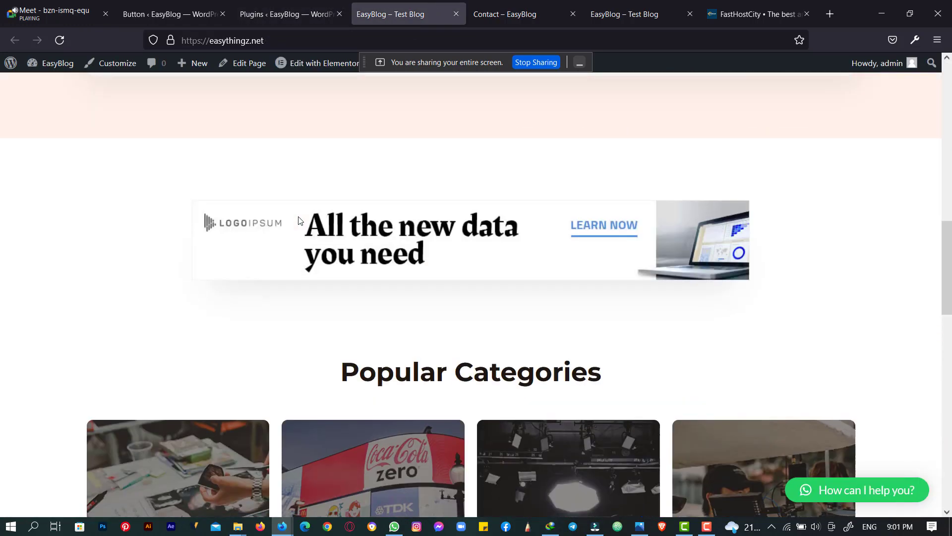
scroll(298, 218, "up", 9)
scroll(347, 176, "up", 1)
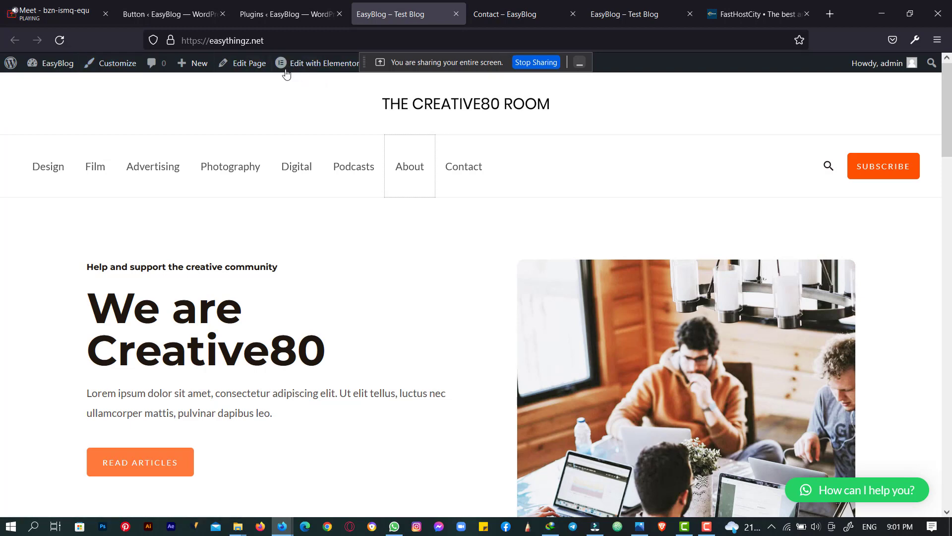
right_click(120, 65)
left_click(149, 73)
left_click(476, 4)
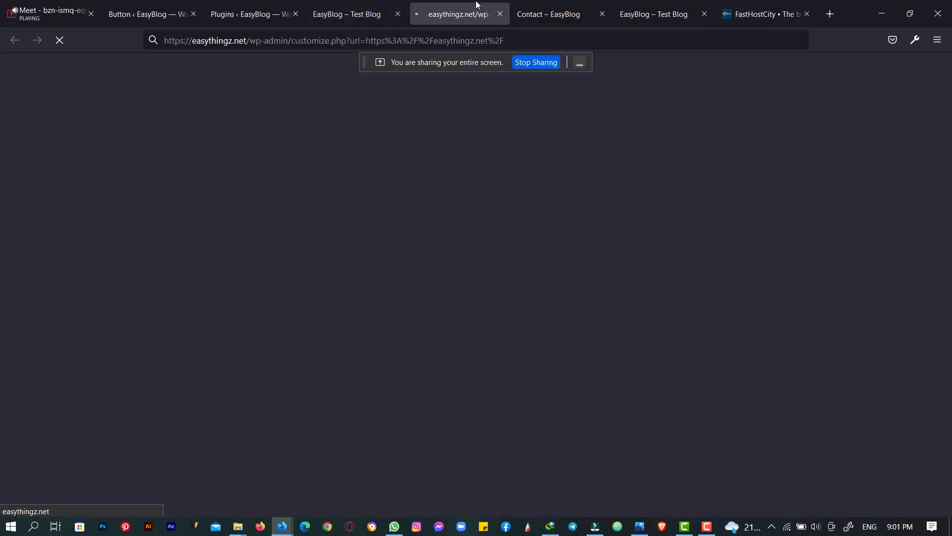
left_click_drag(476, 4, 349, 3)
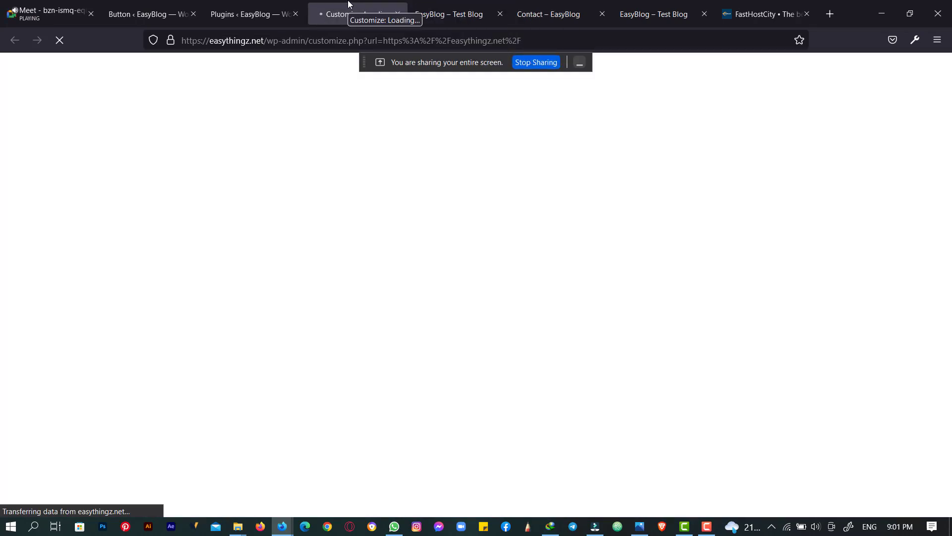
- Revisit the live homepage and Contact page, then go back to the Customizer tab
left_click(418, 4)
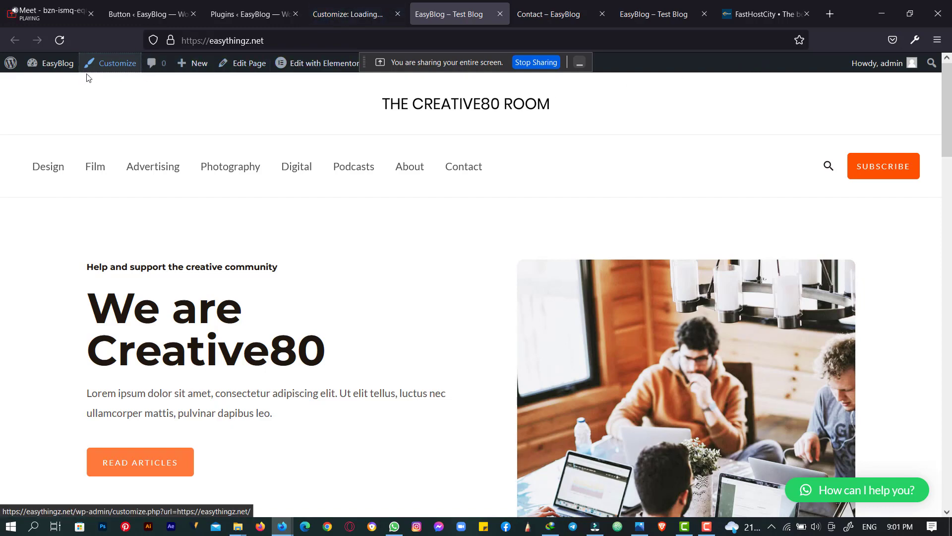
scroll(295, 269, "down", 5)
scroll(295, 270, "up", 5)
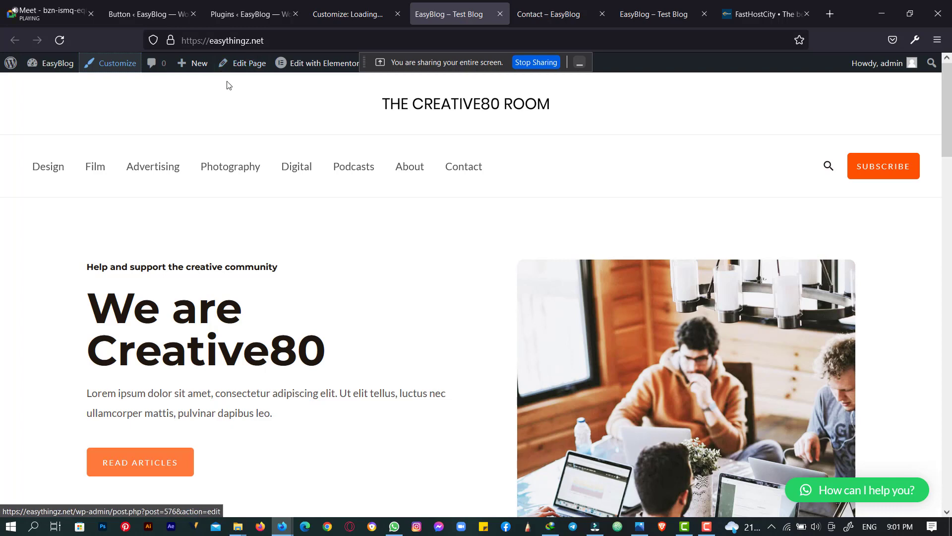
left_click(411, 168)
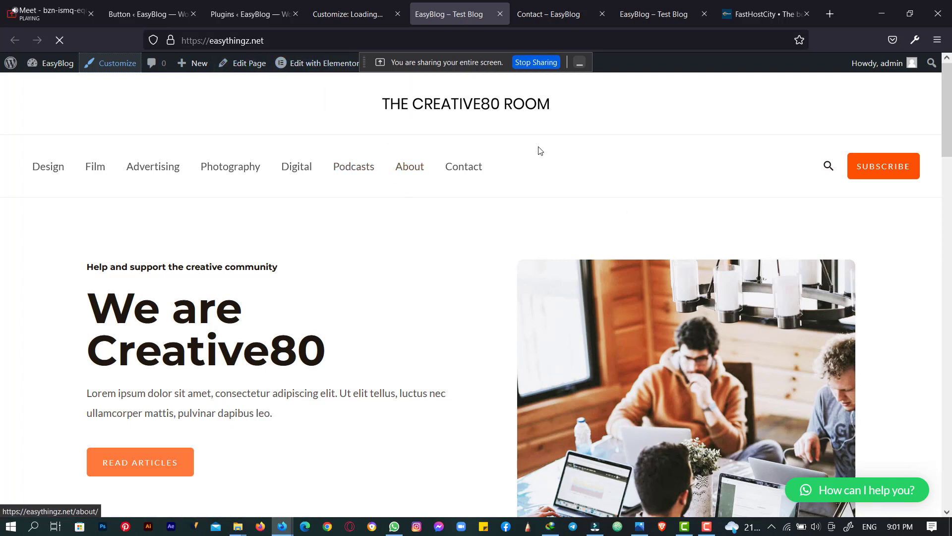
left_click(519, 4)
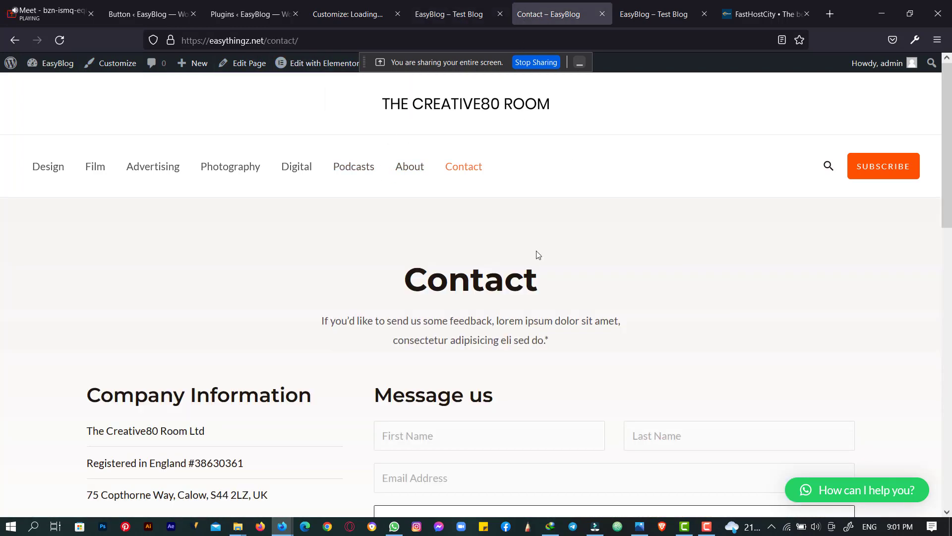
left_click(318, 4)
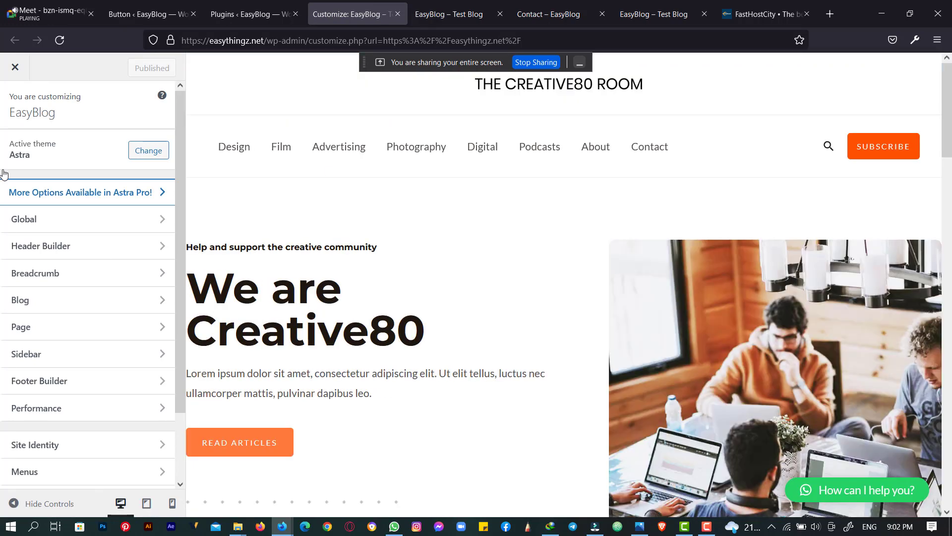
- Look over the header's primary menu and search elements, then open Site Title & Logo settings
scroll(33, 219, "down", 2)
scroll(32, 220, "up", 2)
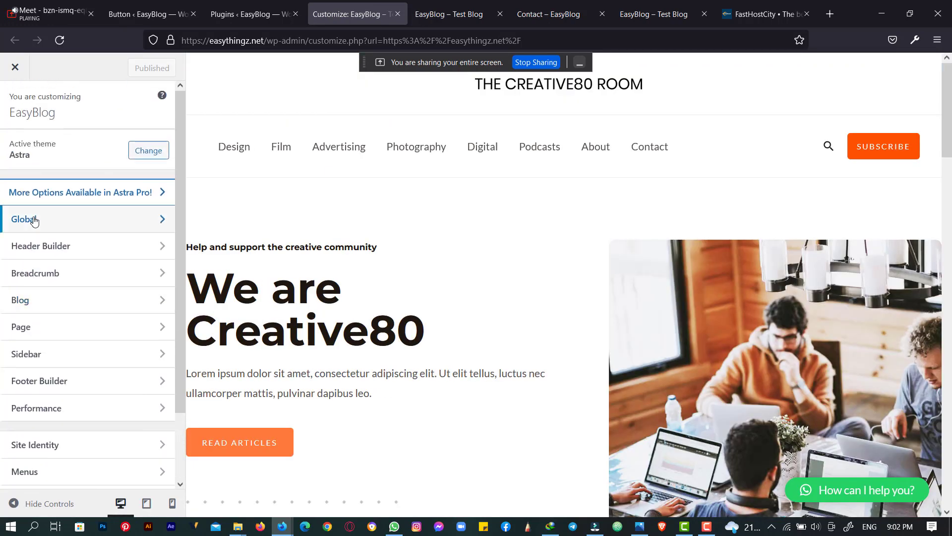
scroll(117, 403, "down", 3)
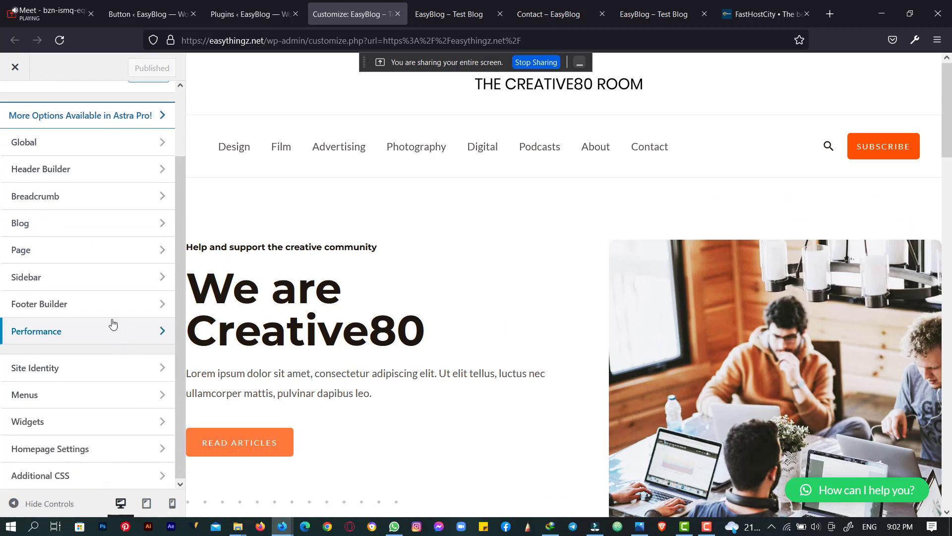
scroll(99, 394, "up", 3)
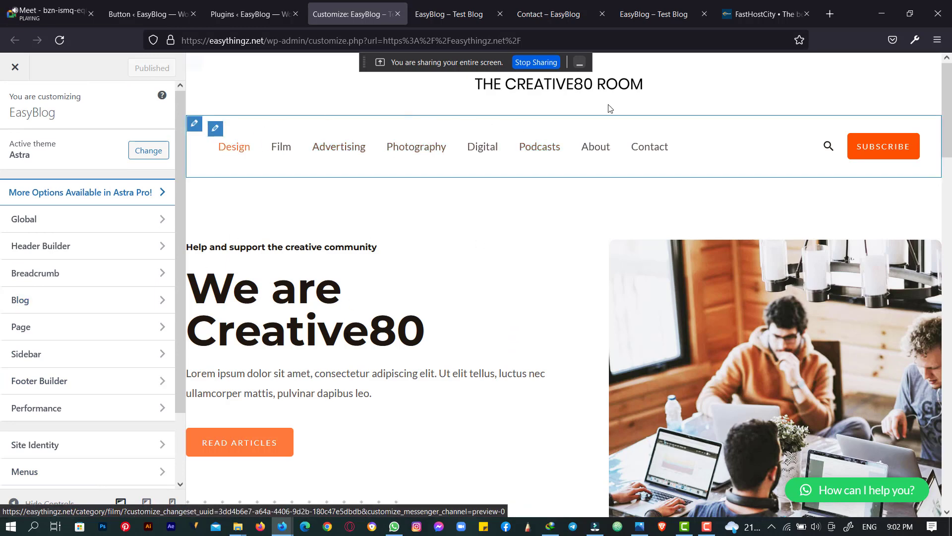
left_click(216, 130)
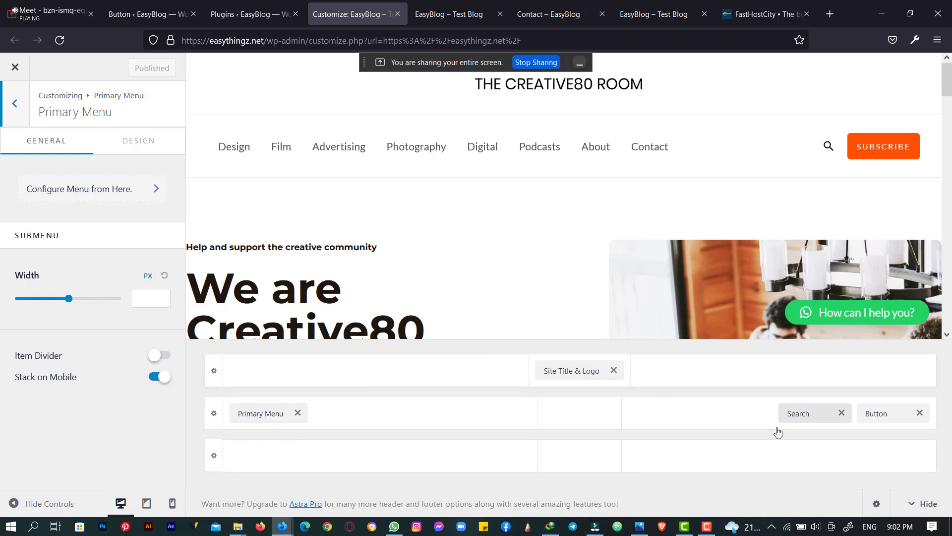
left_click(830, 151)
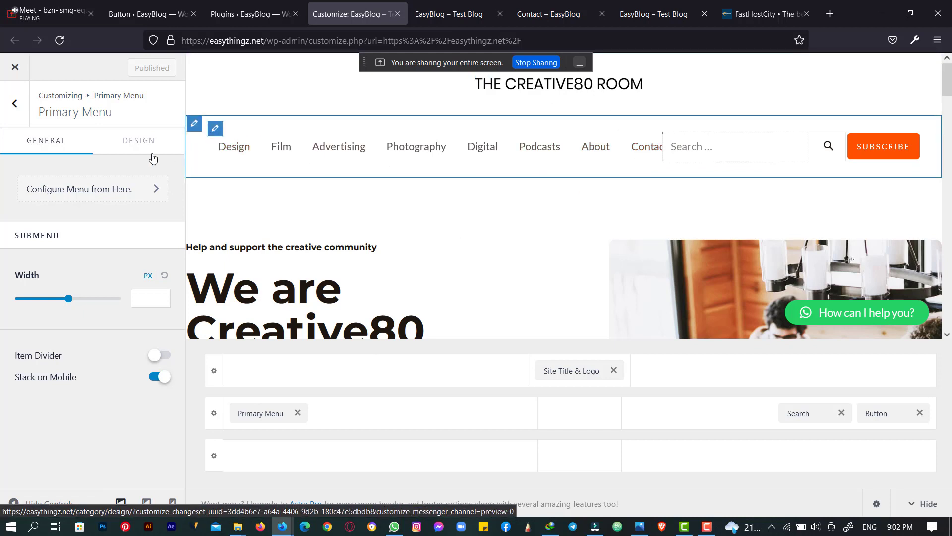
scroll(659, 204, "down", 2)
scroll(655, 209, "up", 2)
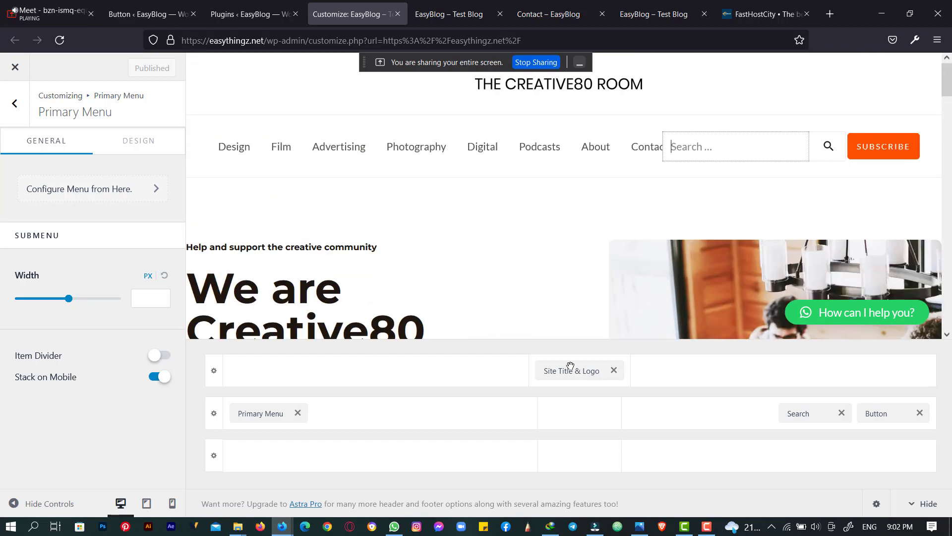
left_click(567, 371)
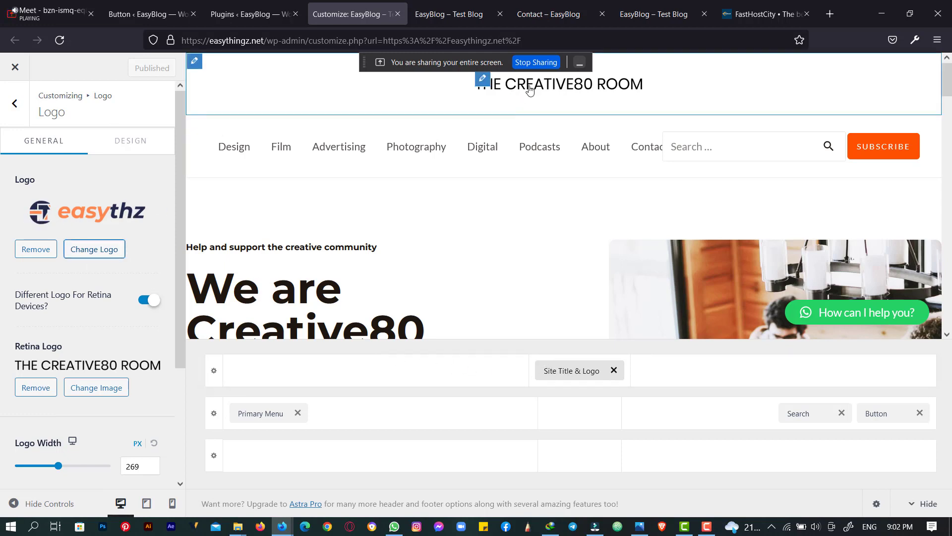
- Remove the THE CREATIVE80 ROOM retina logo and publish the header change
scroll(29, 292, "down", 3)
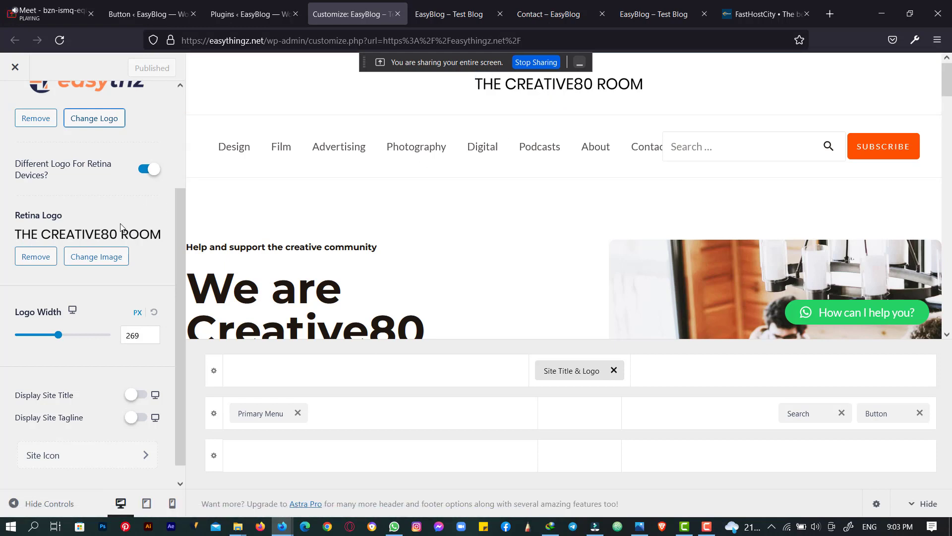
left_click(33, 259)
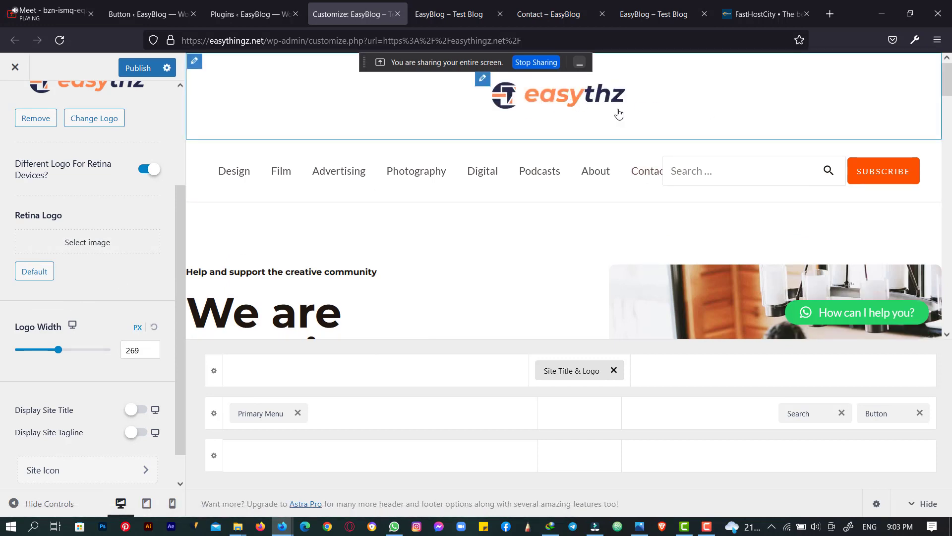
scroll(106, 292, "up", 2)
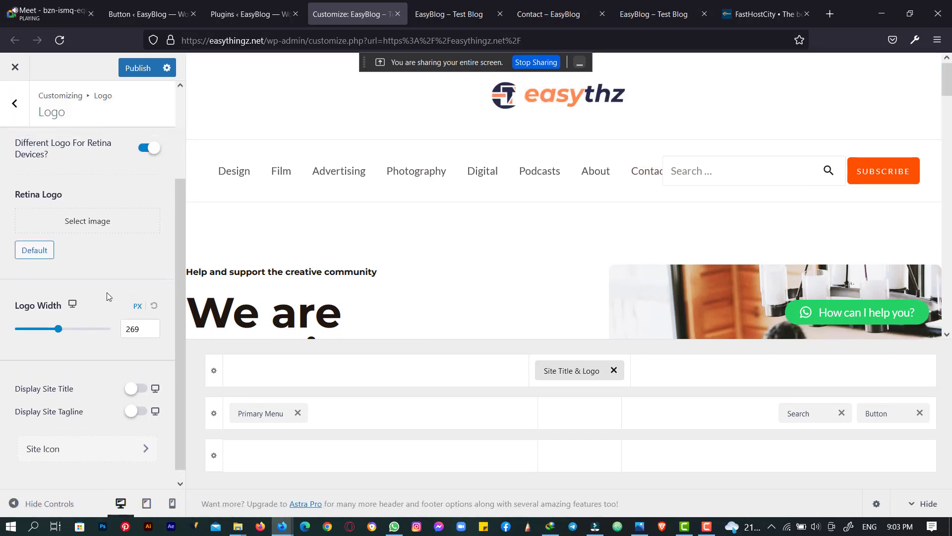
scroll(106, 293, "up", 2)
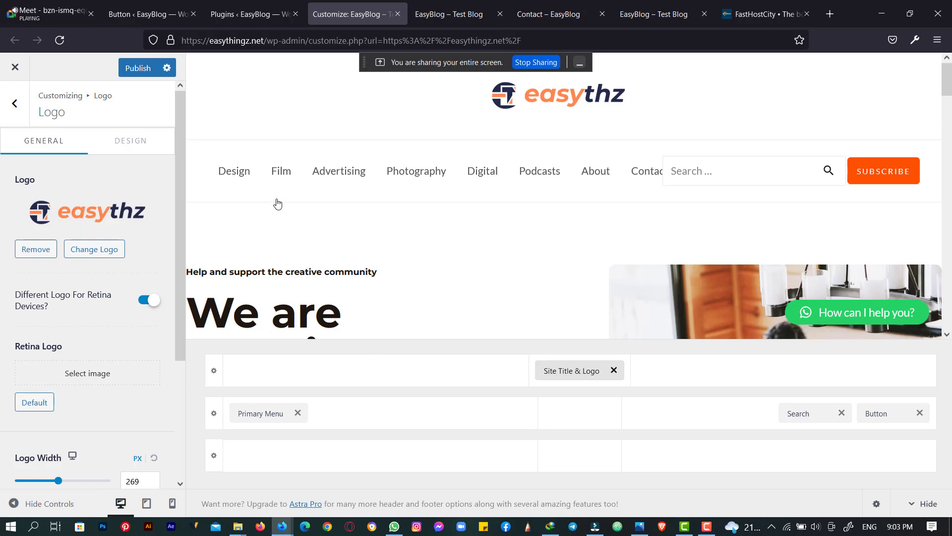
scroll(276, 203, "down", 3)
scroll(276, 215, "up", 3)
left_click(140, 70)
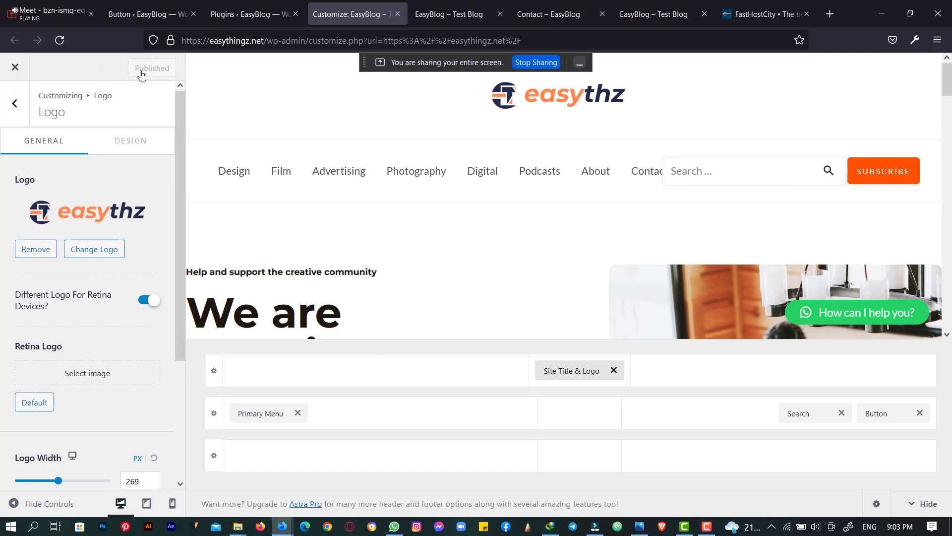
- Reload the live site to confirm the easythz logo now heads the header
left_click(448, 14)
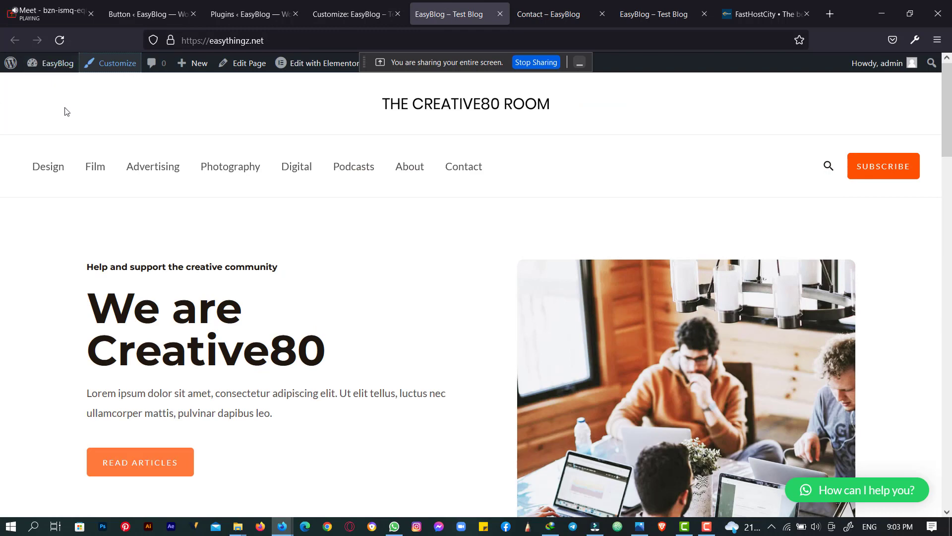
left_click(63, 44)
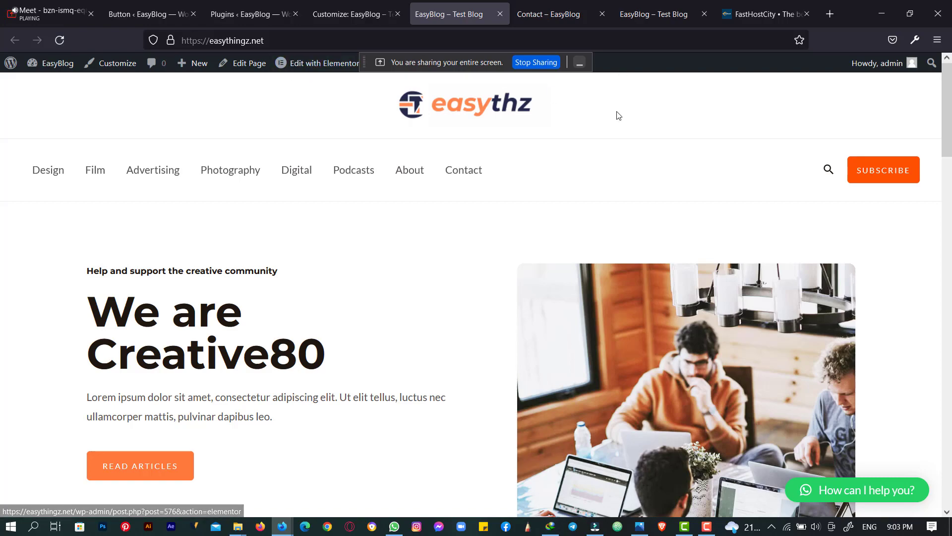
scroll(279, 183, "down", 5)
scroll(279, 183, "up", 5)
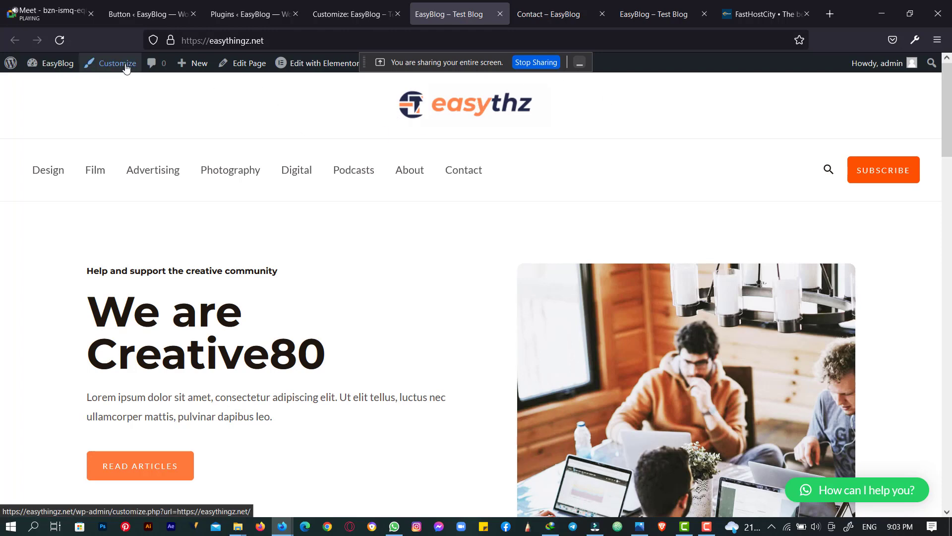
- Back out of the Customizer to its main options, then return to the live site
left_click(353, 14)
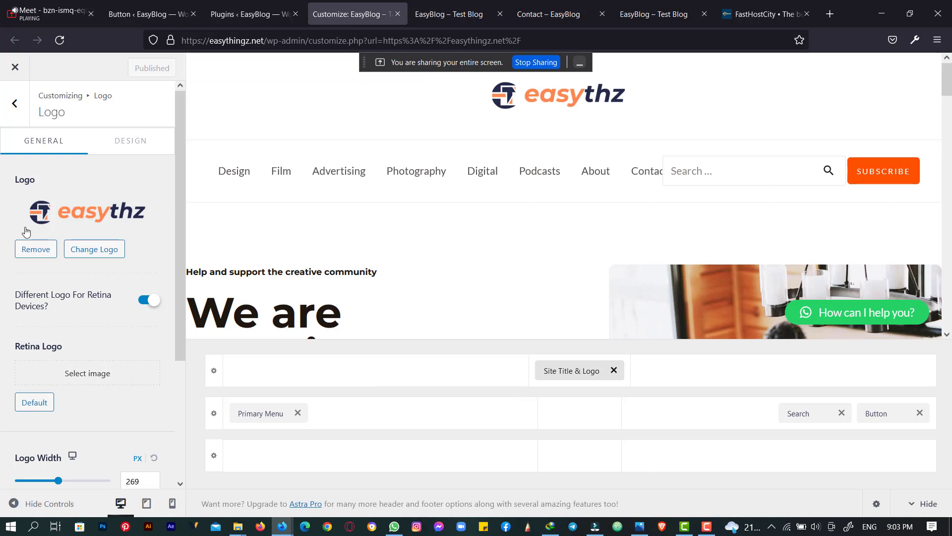
left_click(13, 104)
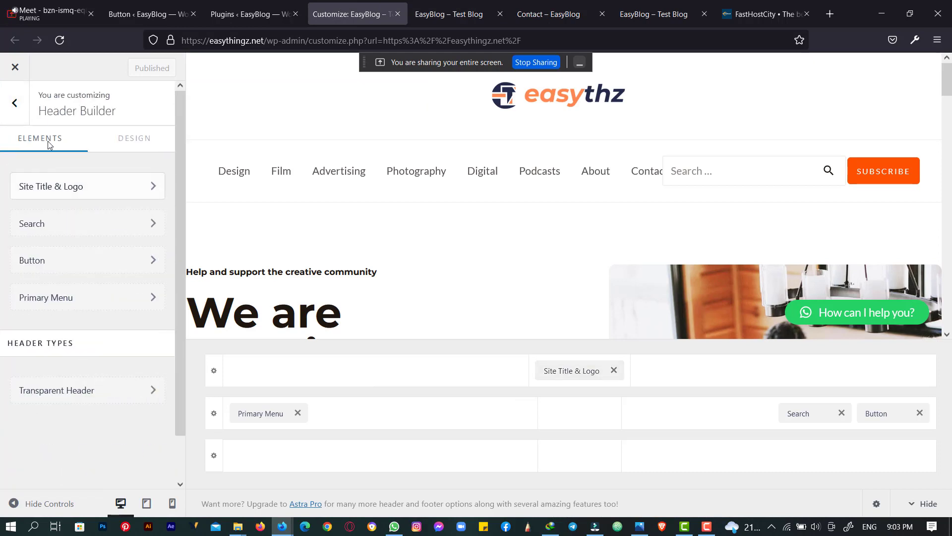
left_click(15, 102)
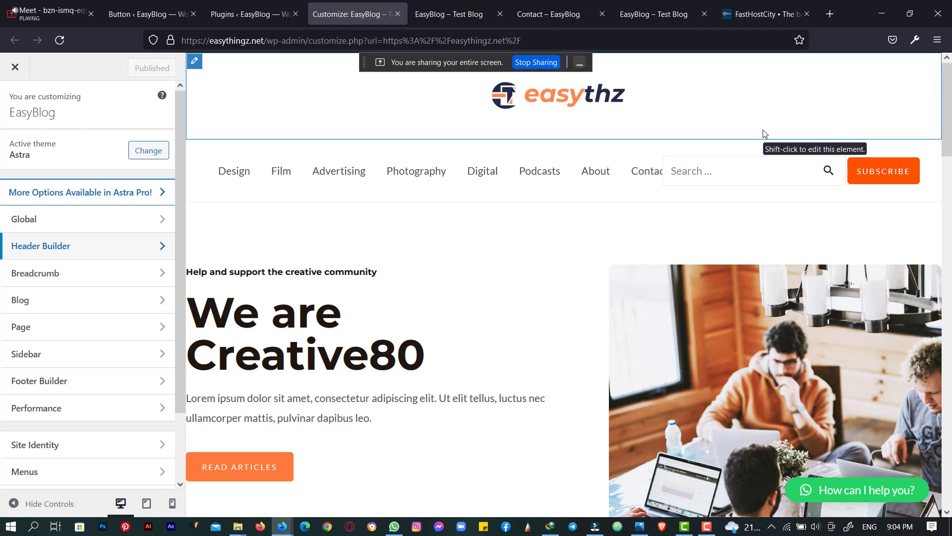
left_click(240, 4)
left_click(344, 4)
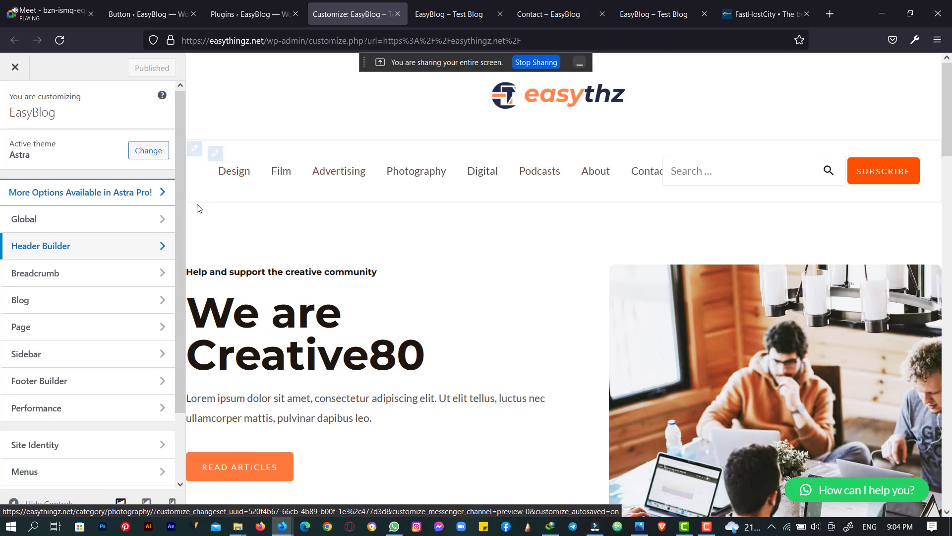
left_click(465, 14)
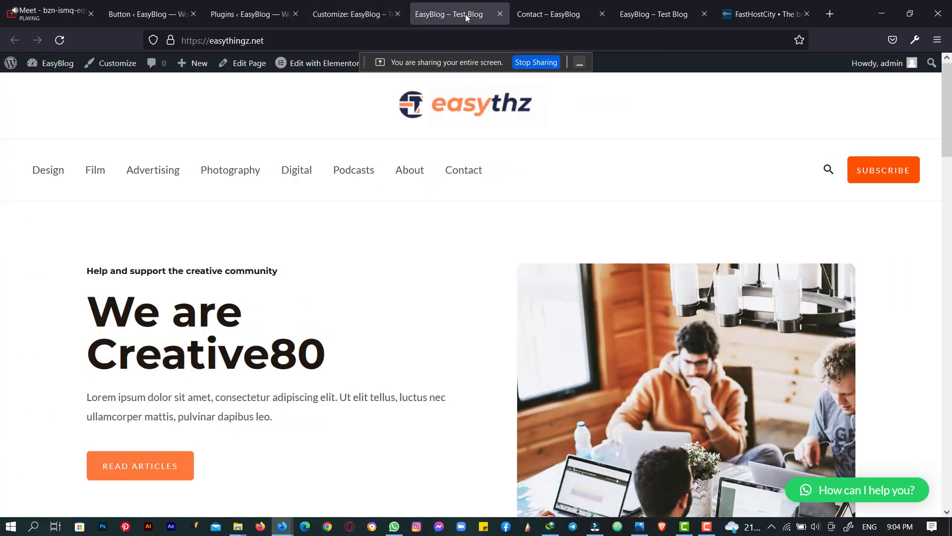
- Browse the live Digital category page, then the About page
left_click(304, 180)
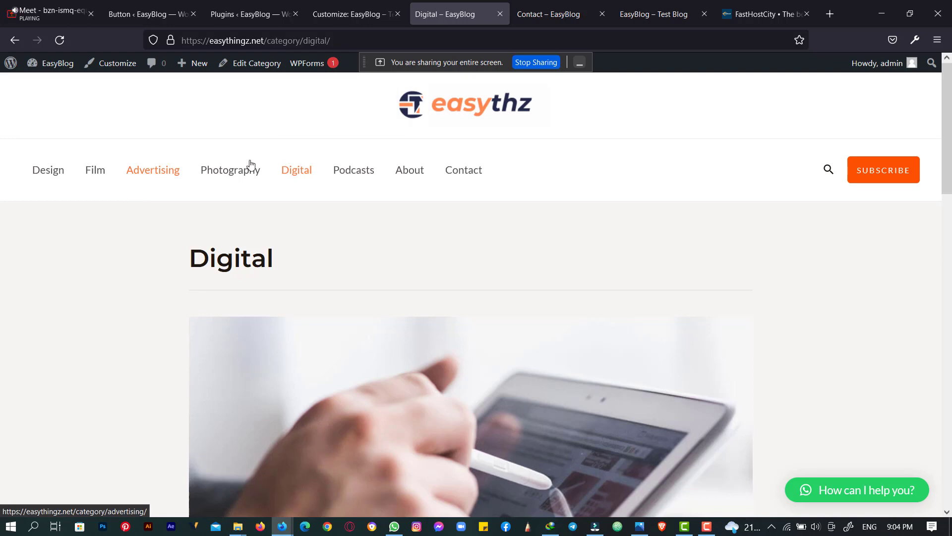
scroll(349, 189, "down", 10)
scroll(349, 188, "up", 5)
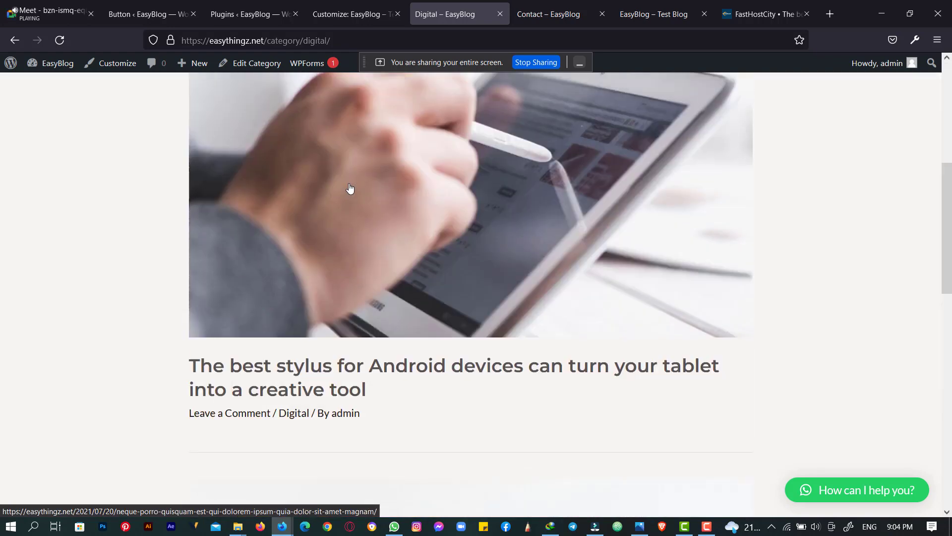
scroll(349, 189, "up", 5)
left_click(419, 176)
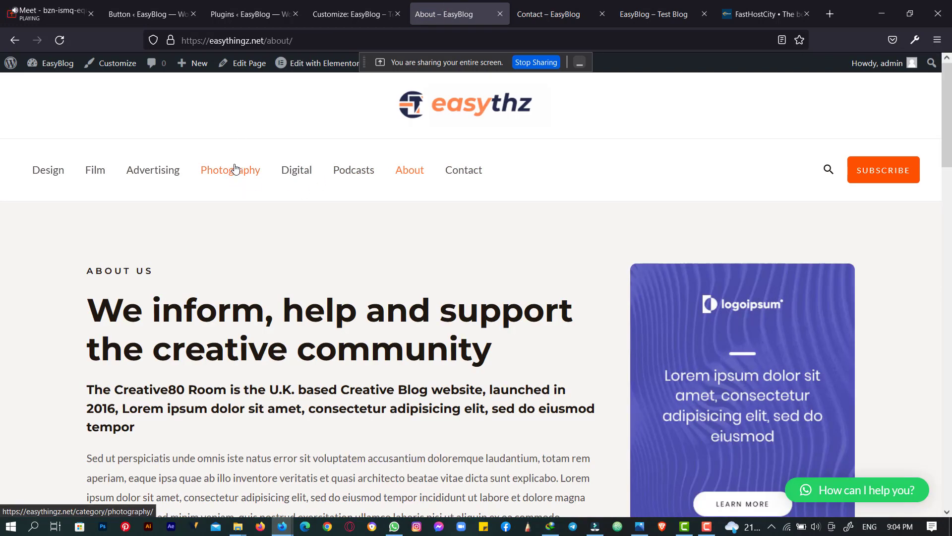
- Browse Photography and Advertising, then open the 2021 Advertising Trends comment form
left_click(236, 170)
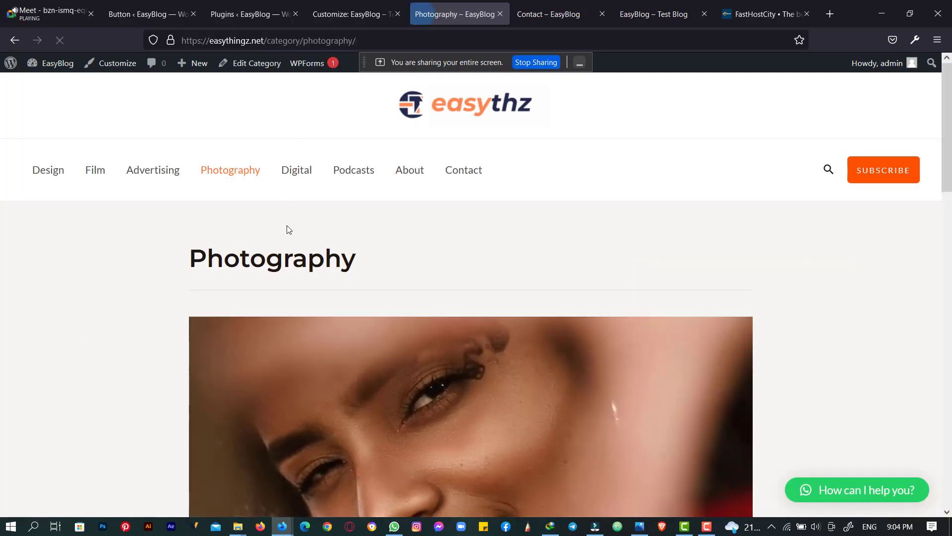
scroll(289, 230, "down", 20)
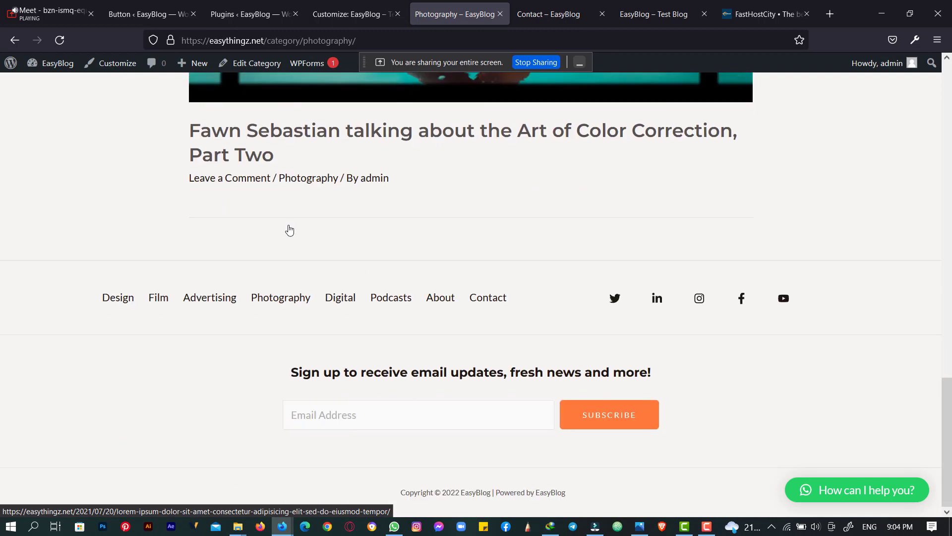
scroll(289, 229, "up", 6)
scroll(285, 319, "down", 5)
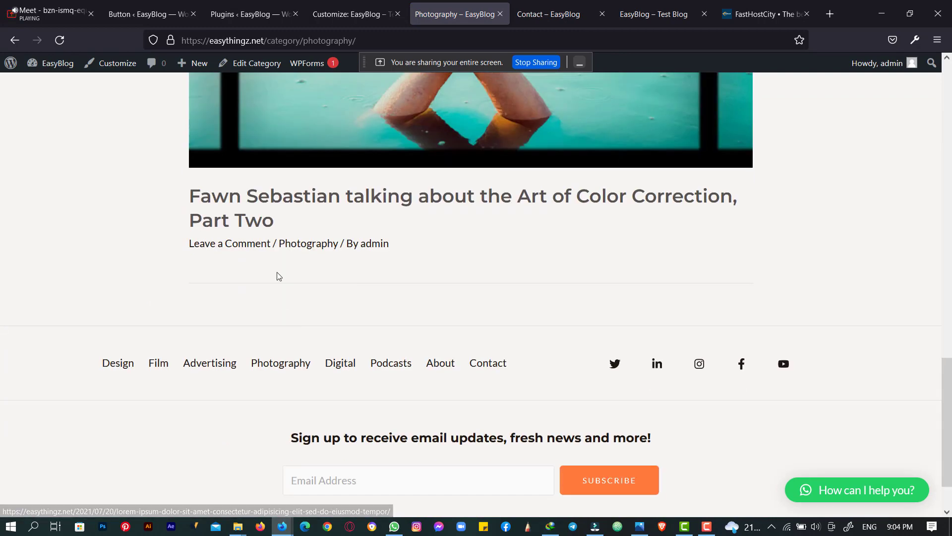
scroll(258, 223, "up", 10)
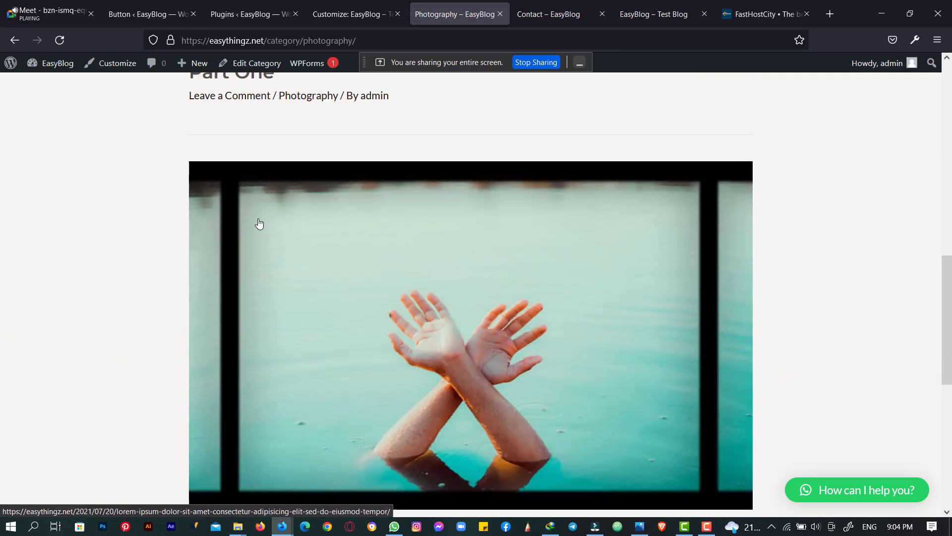
scroll(258, 233, "down", 5)
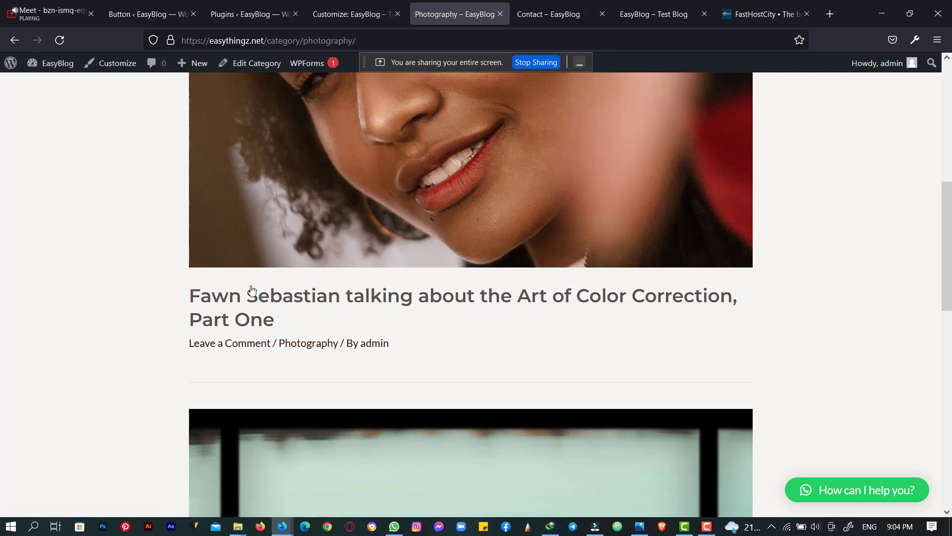
scroll(222, 347, "up", 8)
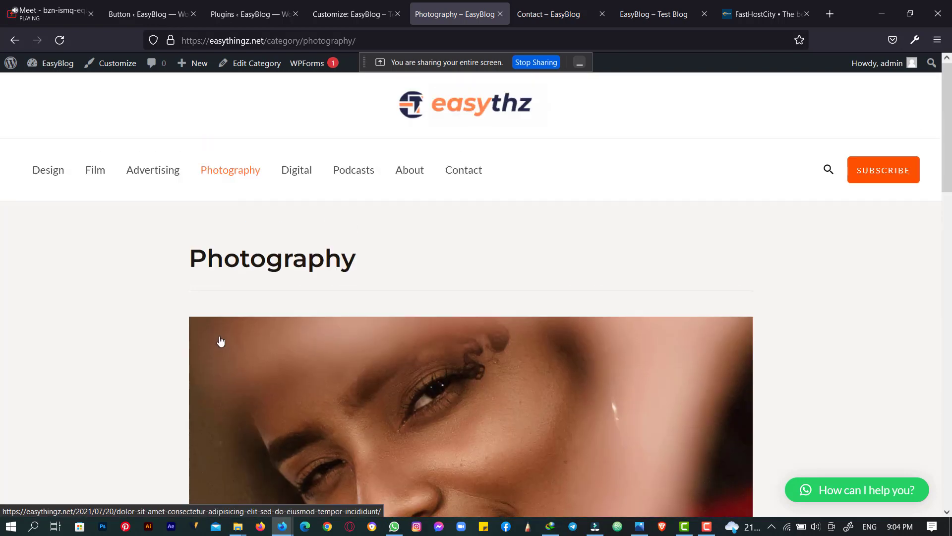
left_click(145, 175)
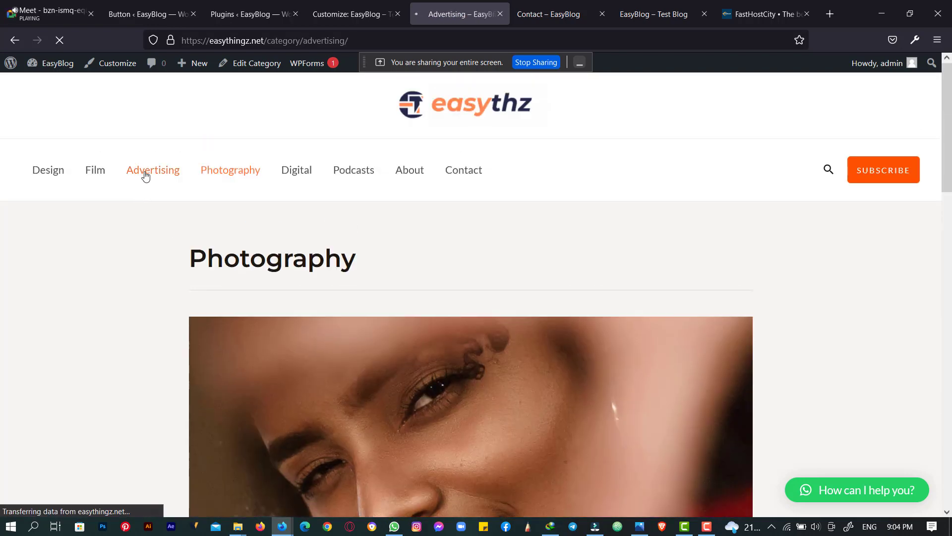
scroll(283, 257, "down", 6)
scroll(283, 257, "down", 10)
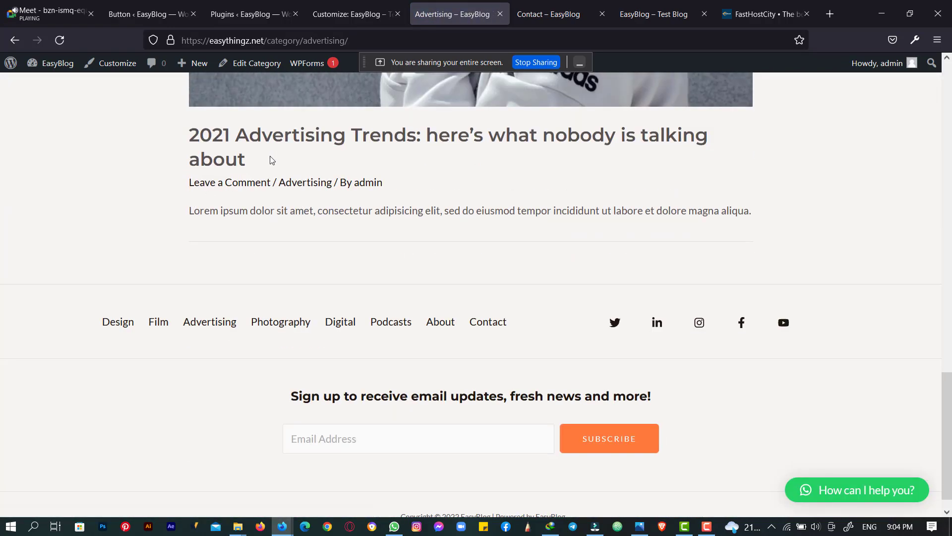
left_click(224, 185)
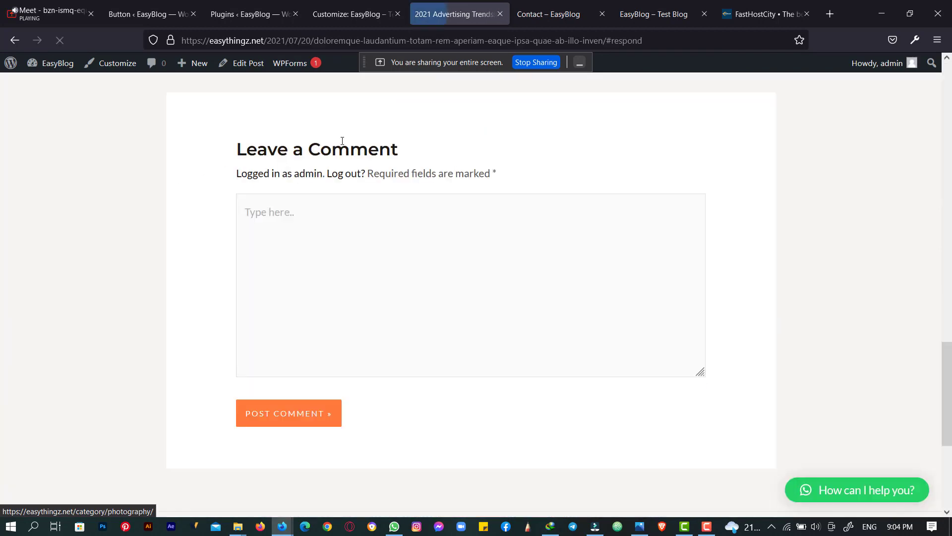
- Submit 'I comment' in the Leave a Comment box, then scroll back to the post's top
scroll(742, 380, "up", 6)
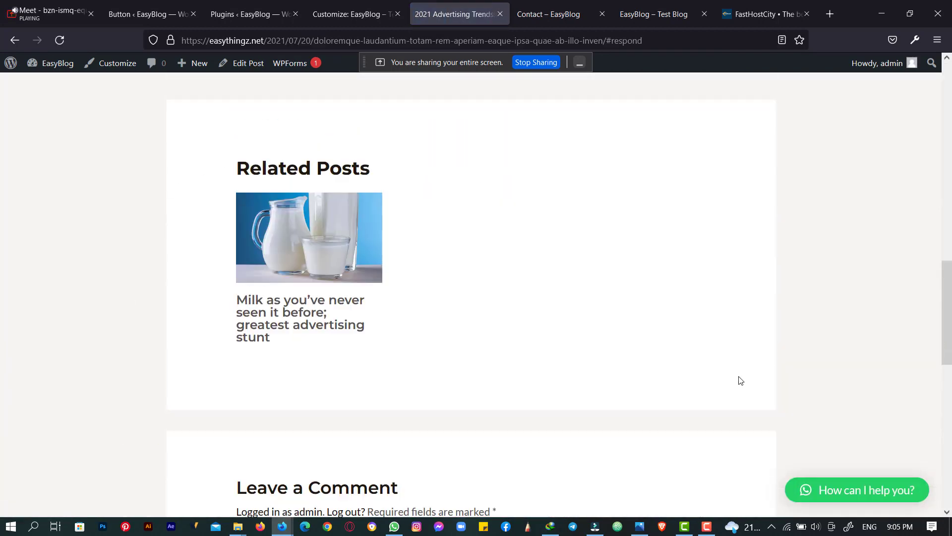
scroll(740, 380, "down", 4)
scroll(738, 380, "up", 7)
scroll(739, 381, "down", 4)
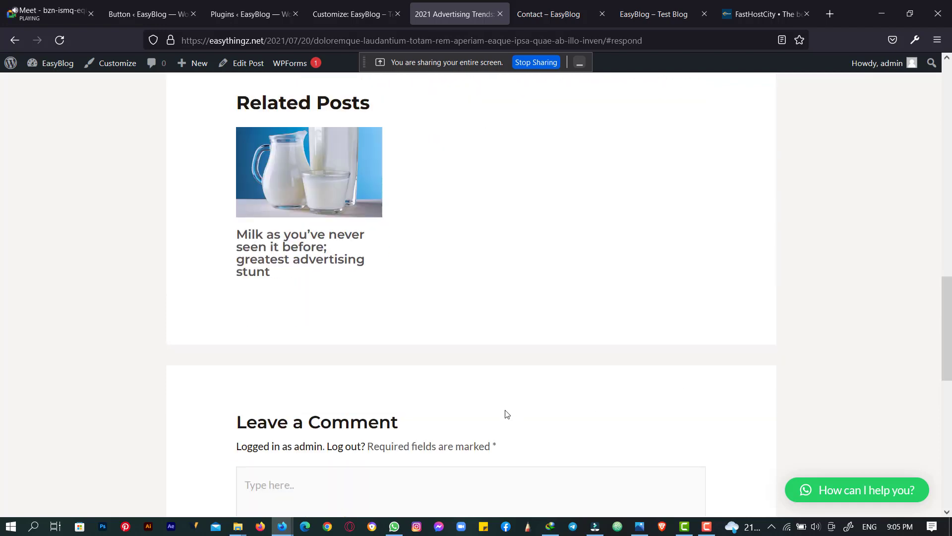
scroll(507, 414, "down", 3)
left_click(410, 350)
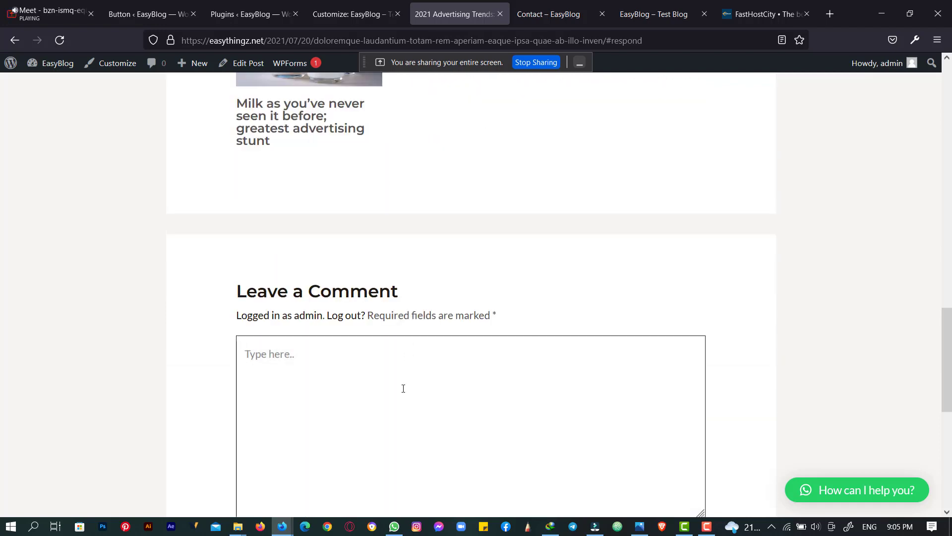
type("I comment")
scroll(436, 307, "down", 5)
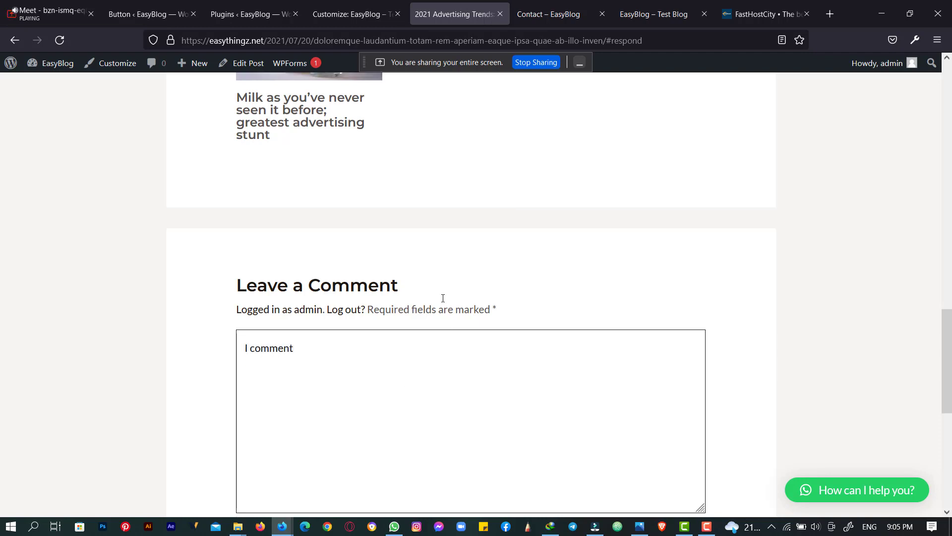
left_click(294, 291)
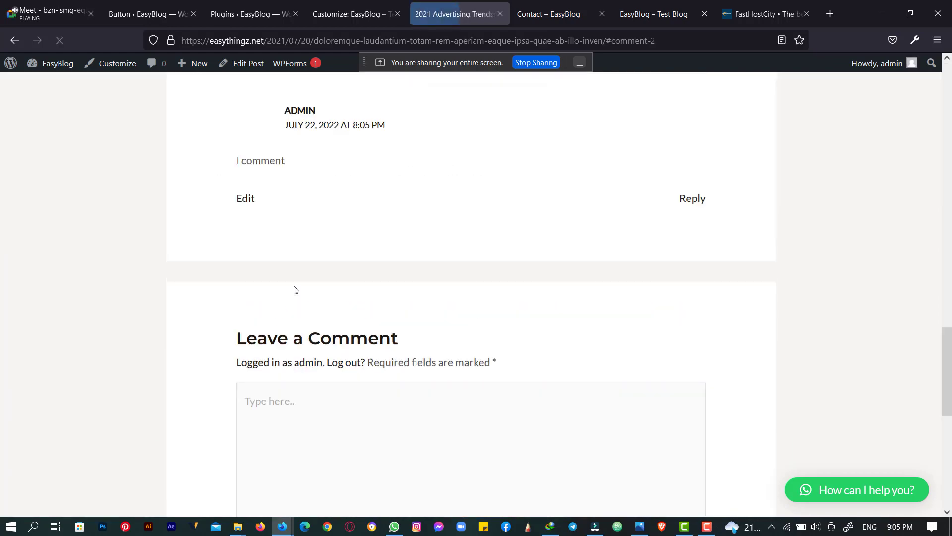
scroll(335, 322, "up", 20)
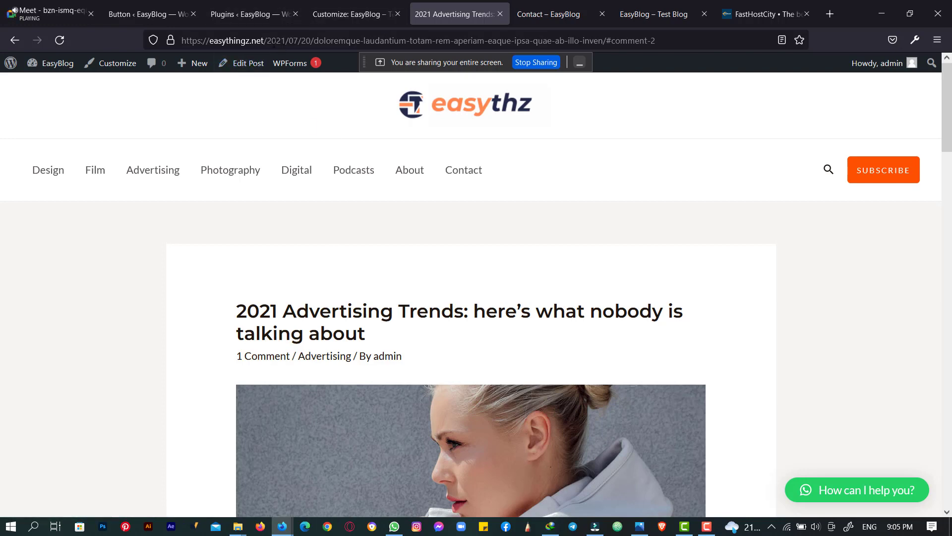
- Select the date and slug in the post URL, then go to the Installed Plugins tab
left_click_drag(267, 40, 651, 39)
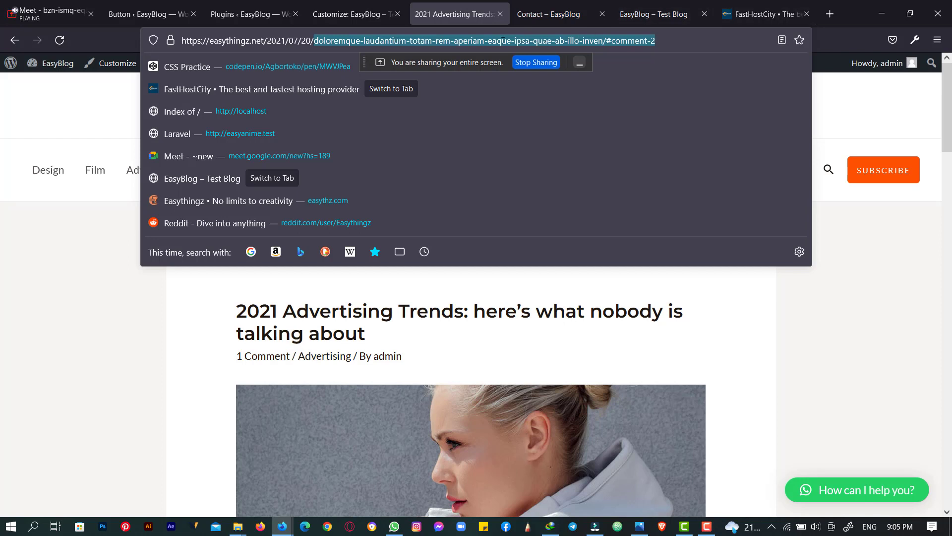
left_click(478, 42)
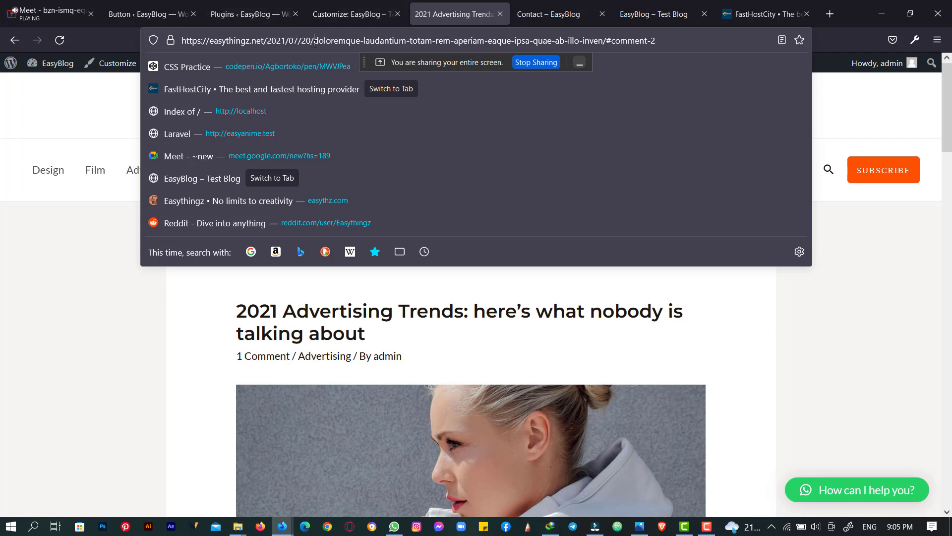
left_click_drag(317, 44, 678, 42)
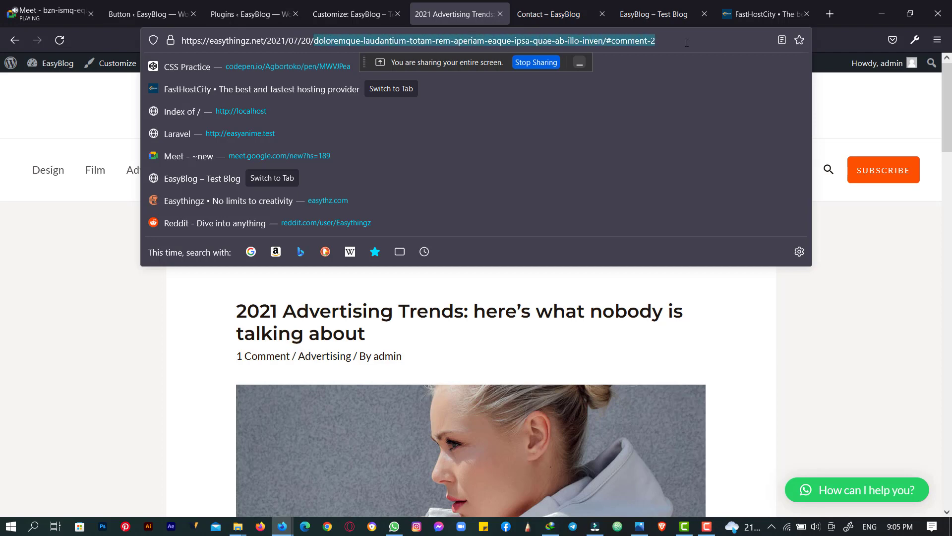
left_click(348, 6)
left_click(267, 4)
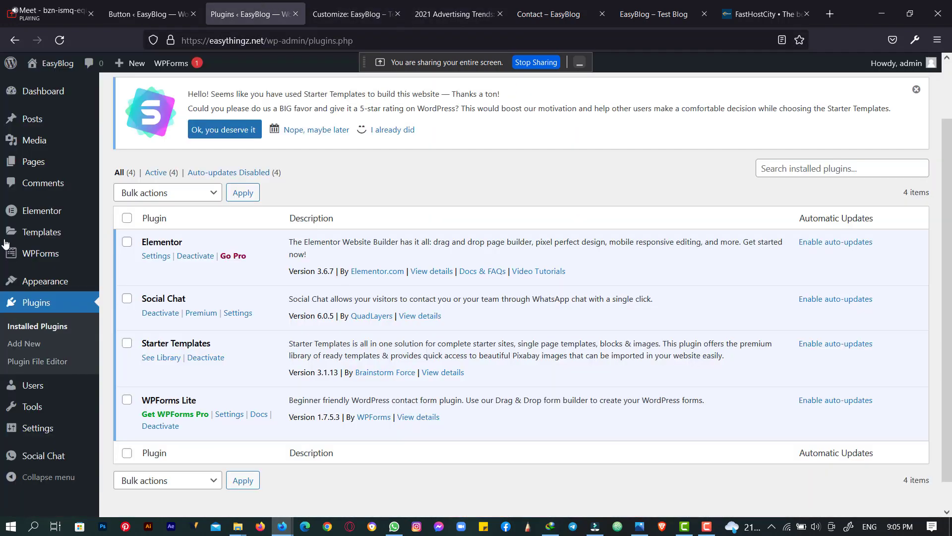
- Open the Hello world! post from All Posts in a new browser tab
left_click(37, 121)
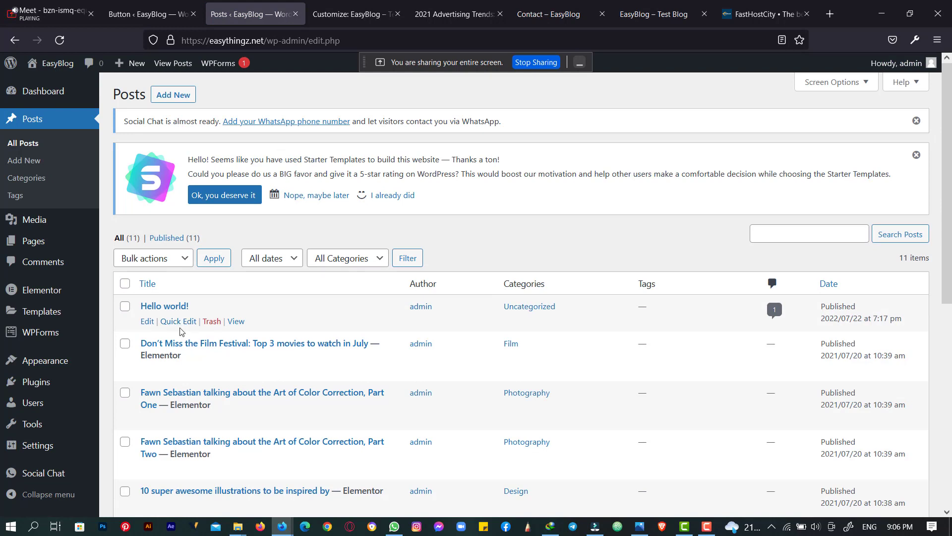
right_click(231, 325)
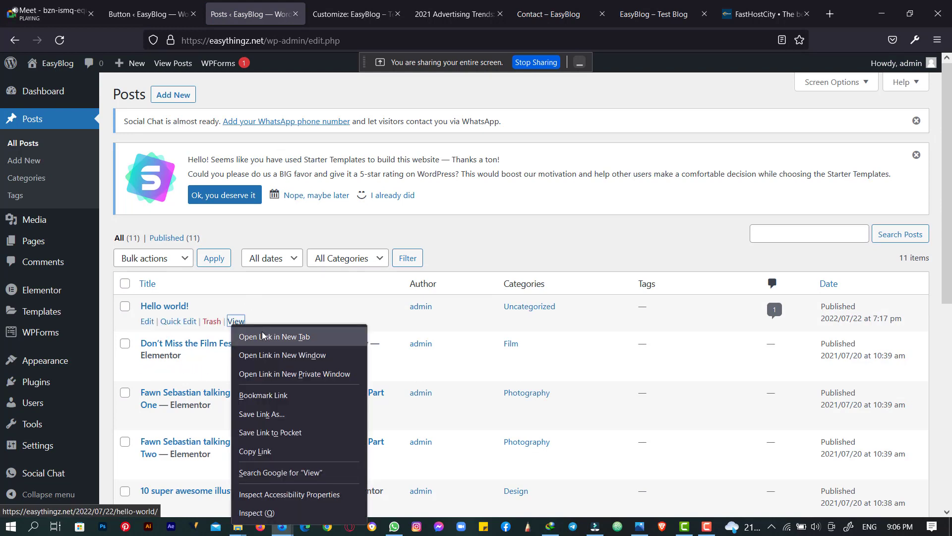
left_click(264, 334)
left_click(305, 5)
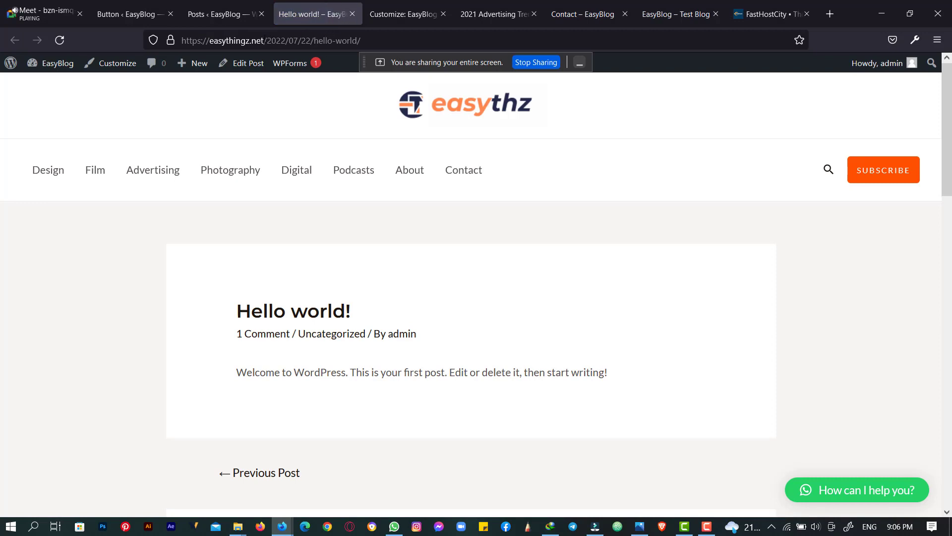
- Delete 2022/07/22/ from the post's address, then go back to the Posts list
left_click(268, 40)
left_click(267, 40)
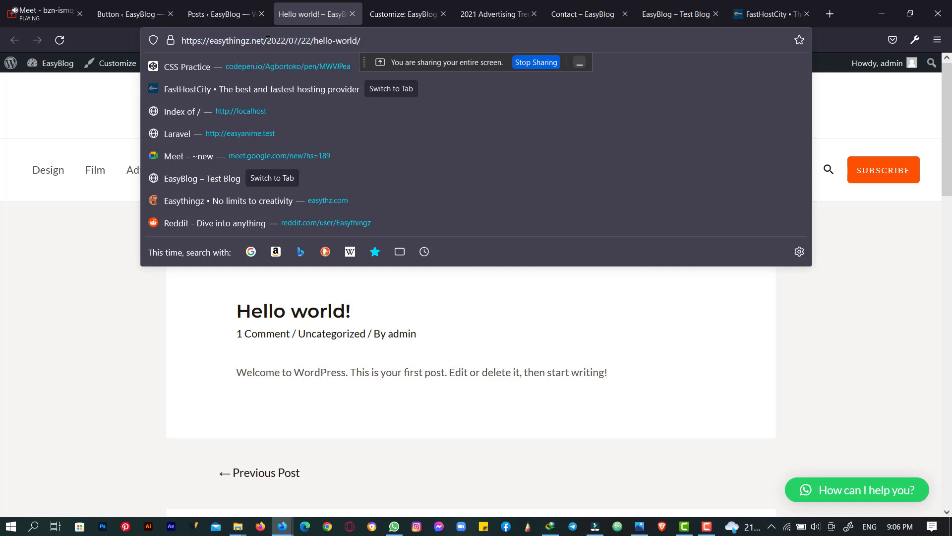
left_click_drag(268, 41, 312, 38)
key("BackSpace")
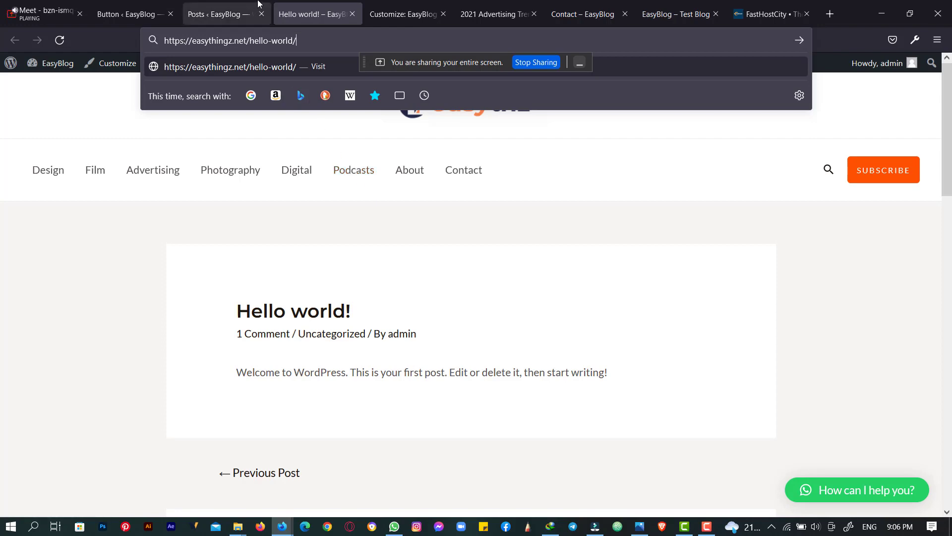
left_click(203, 4)
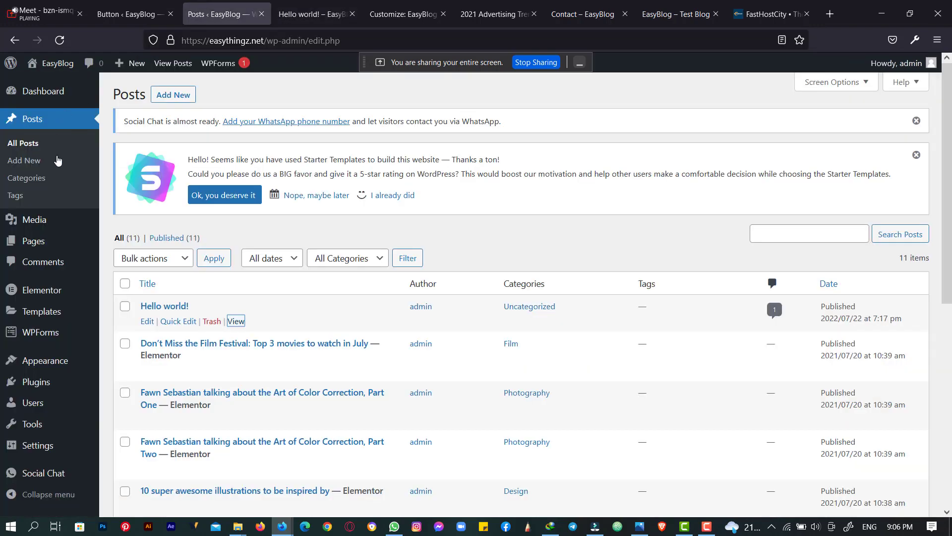
scroll(58, 159, "down", 3)
mouse_move(41, 448)
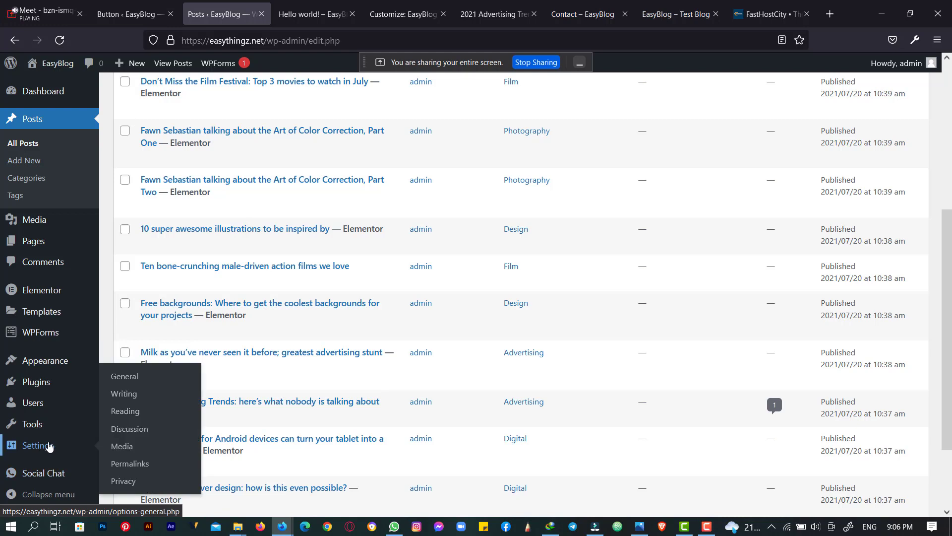
- Switch the permalink structure to Post name (/%postname%/) and save the changes
left_click(143, 464)
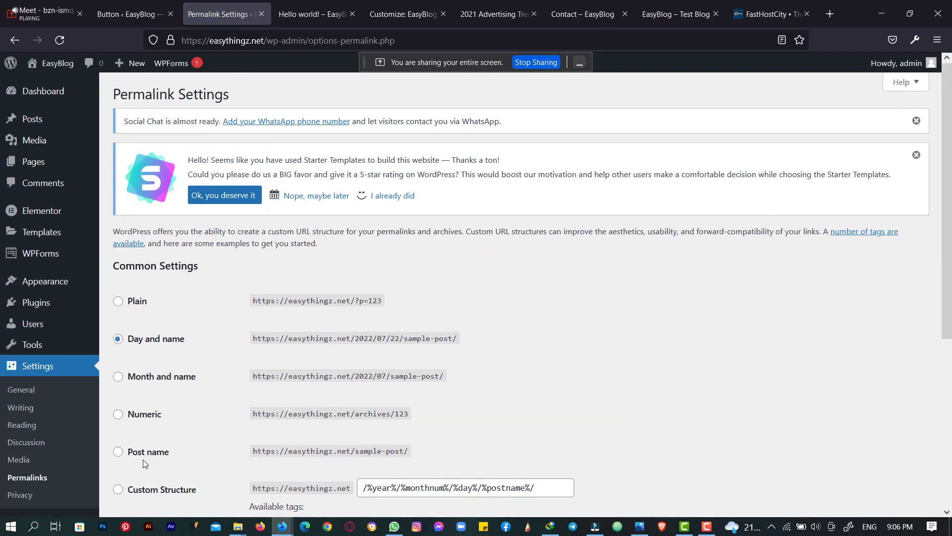
scroll(120, 372, "down", 4)
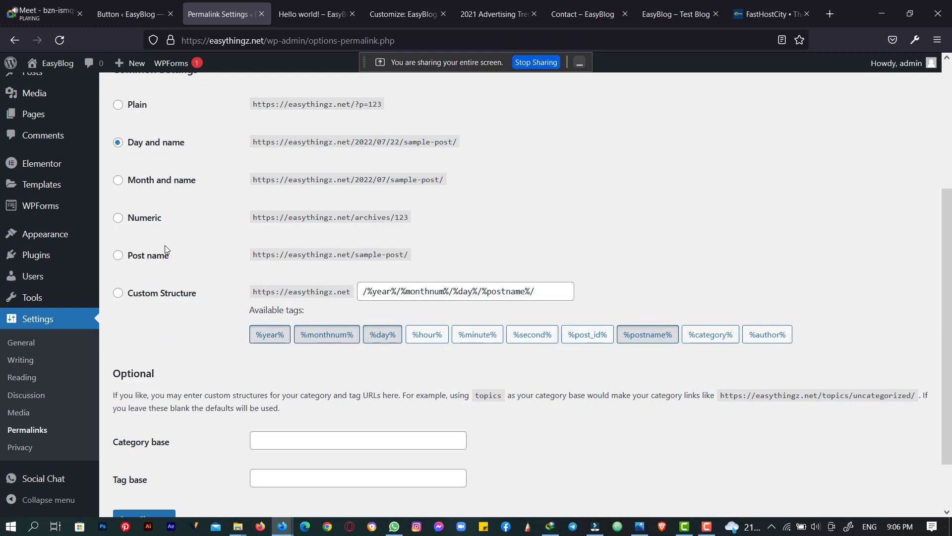
left_click(158, 257)
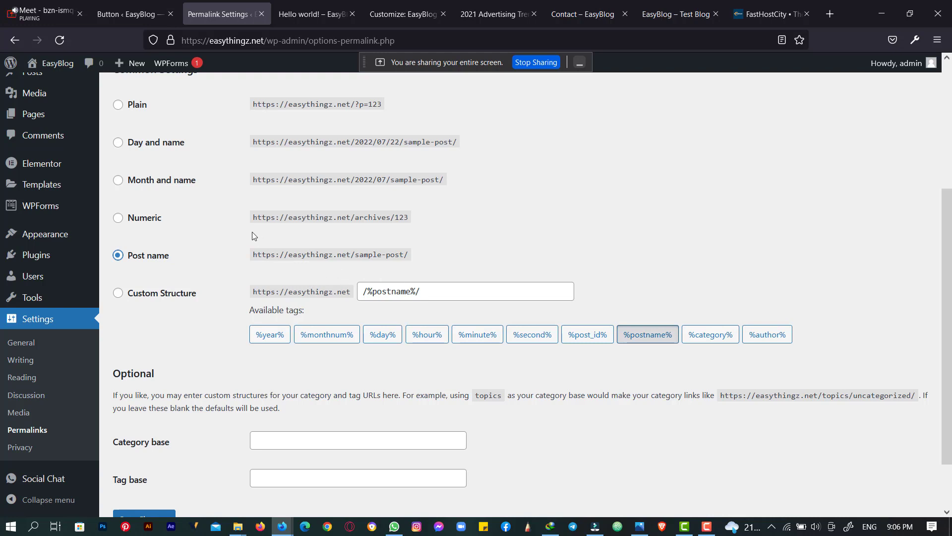
scroll(252, 231, "down", 1)
scroll(248, 244, "up", 1)
scroll(169, 408, "down", 1)
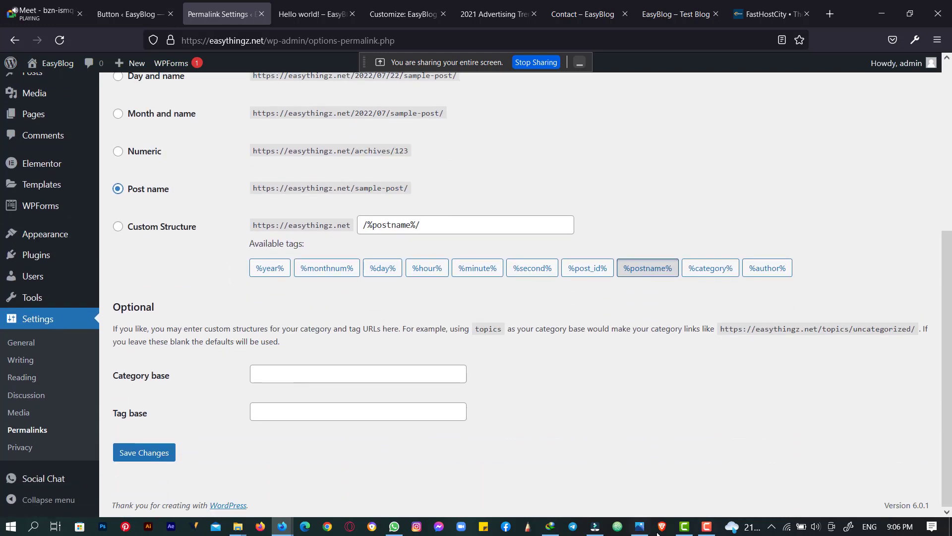
left_click(153, 455)
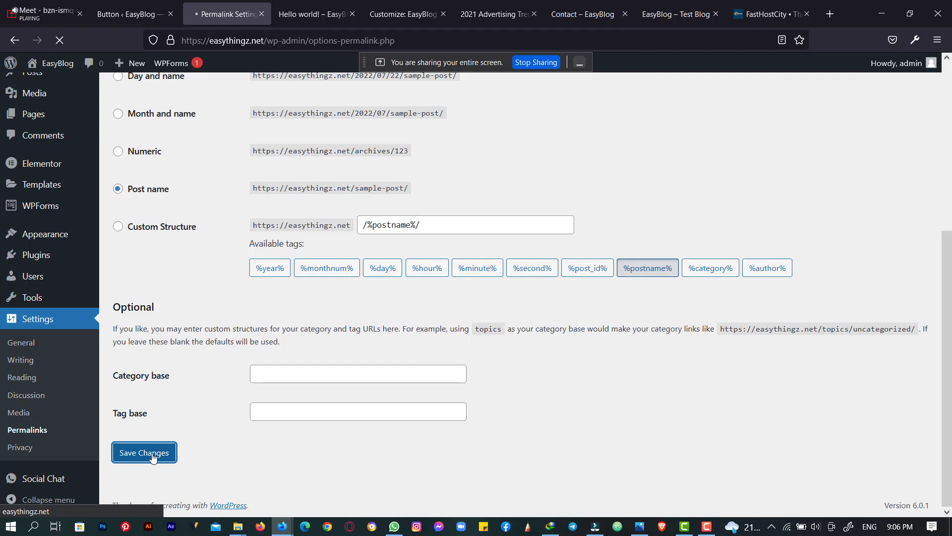
left_click(296, 22)
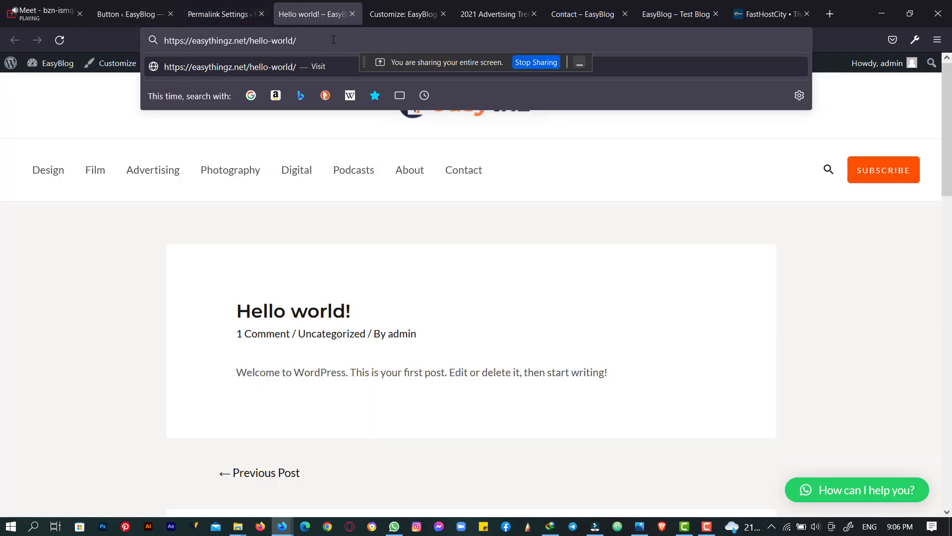
- Load the post at easythingz.net/hello-world/ to check it works, then return to Permalink Settings
key("Return")
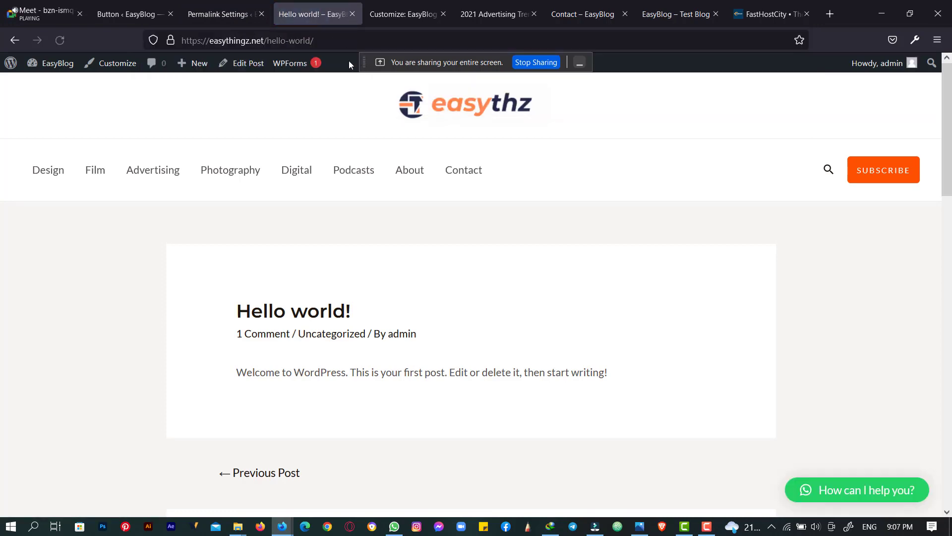
scroll(356, 127, "down", 1)
scroll(356, 127, "up", 1)
left_click_drag(224, 321, 345, 314)
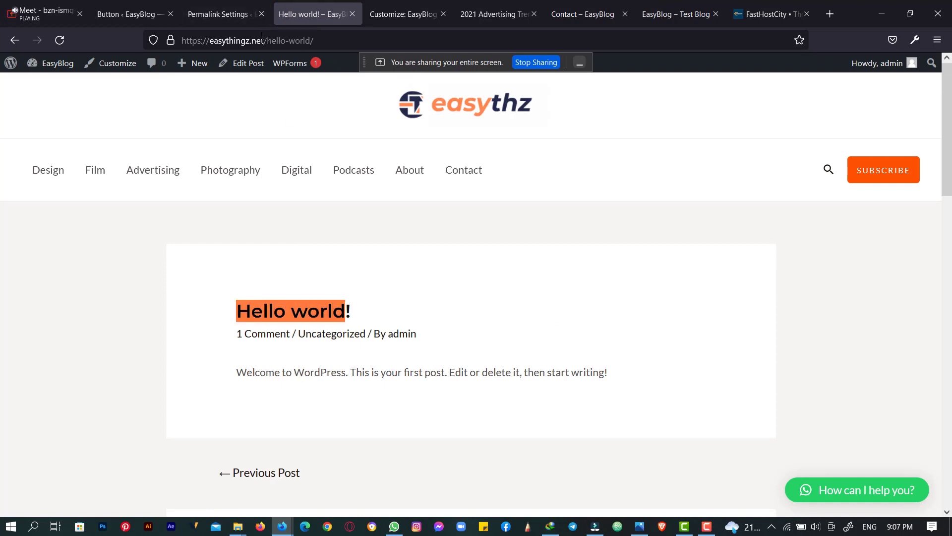
left_click_drag(266, 39, 325, 40)
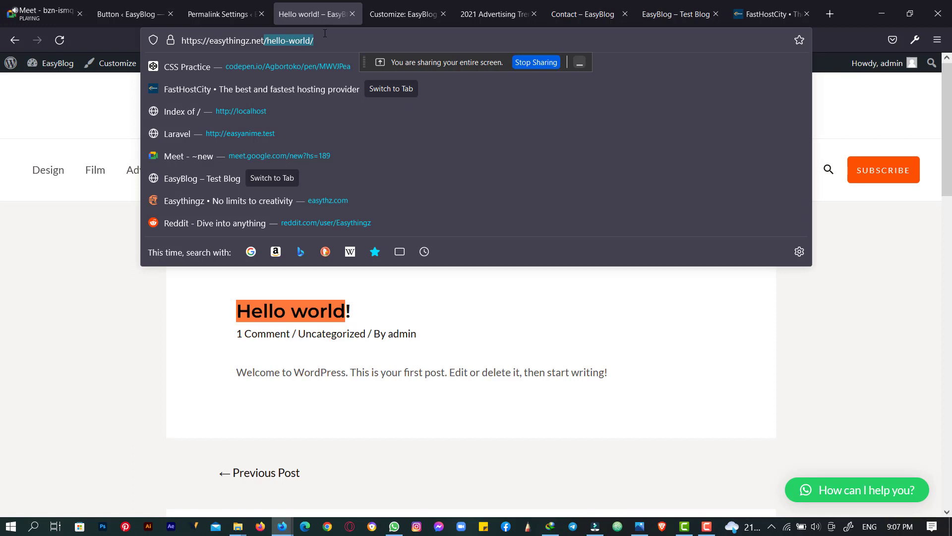
left_click(253, 5)
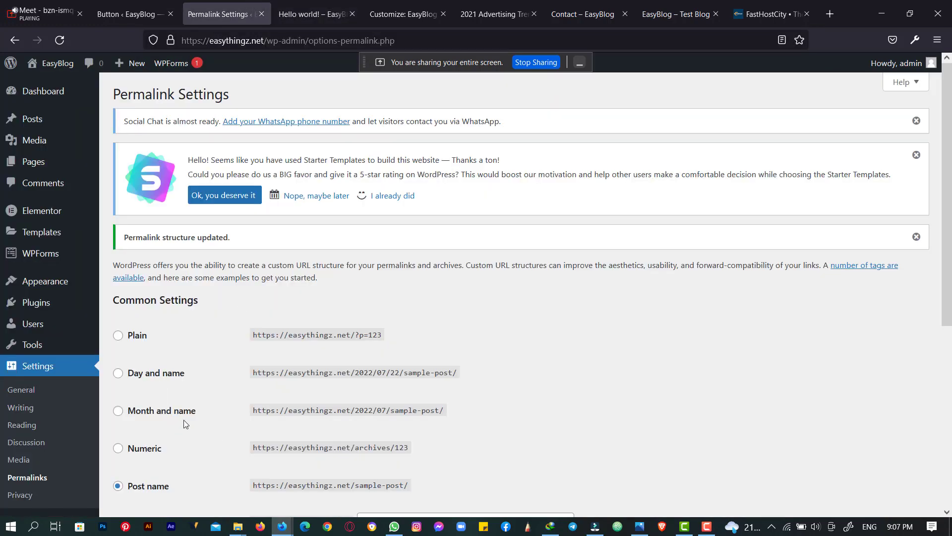
left_click(285, 14)
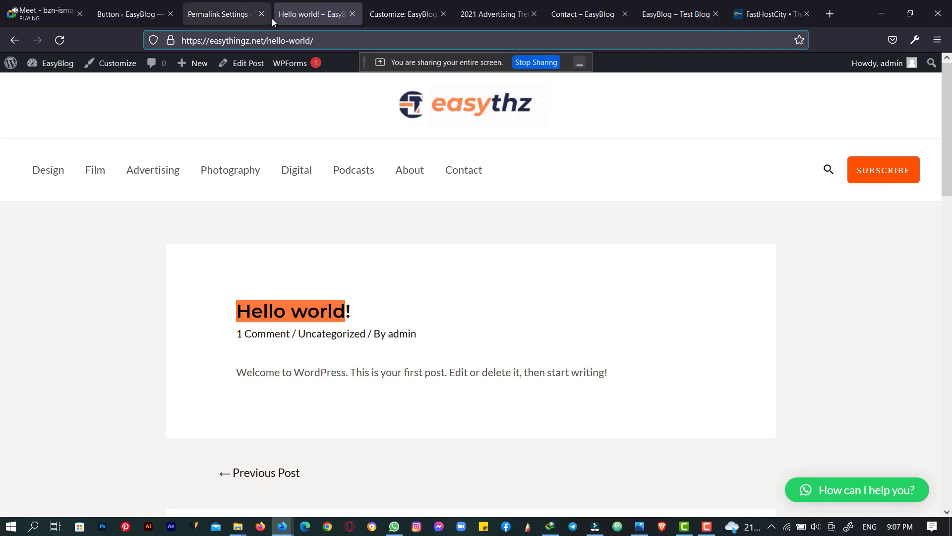
left_click(249, 4)
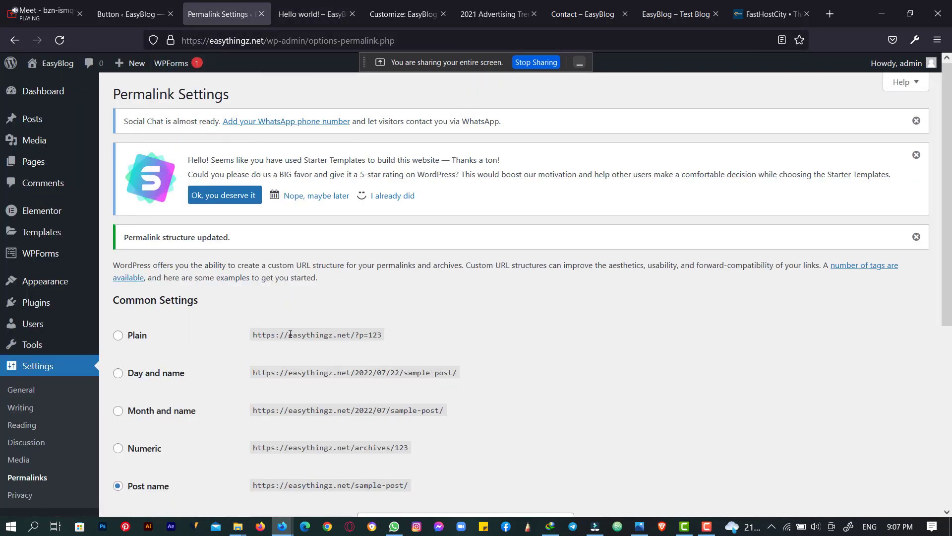
mouse_move(79, 282)
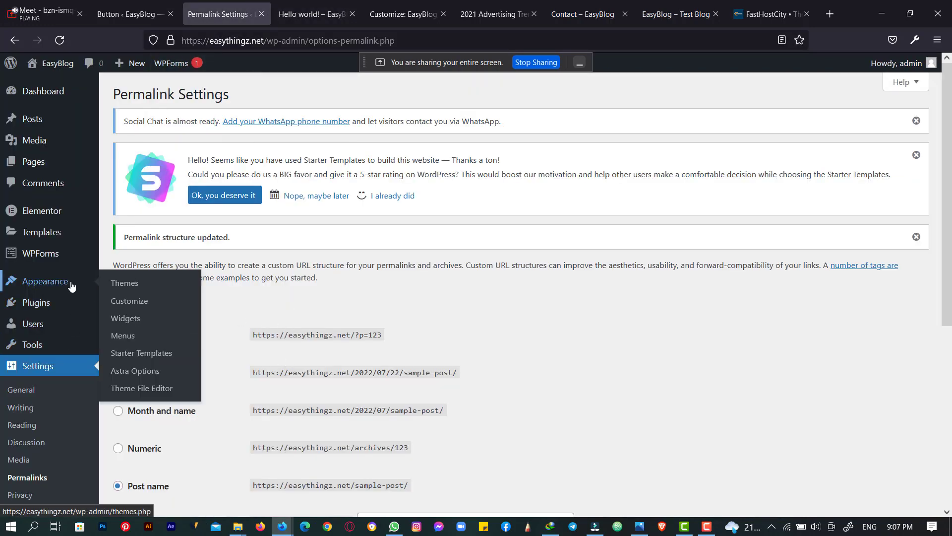
left_click(150, 336)
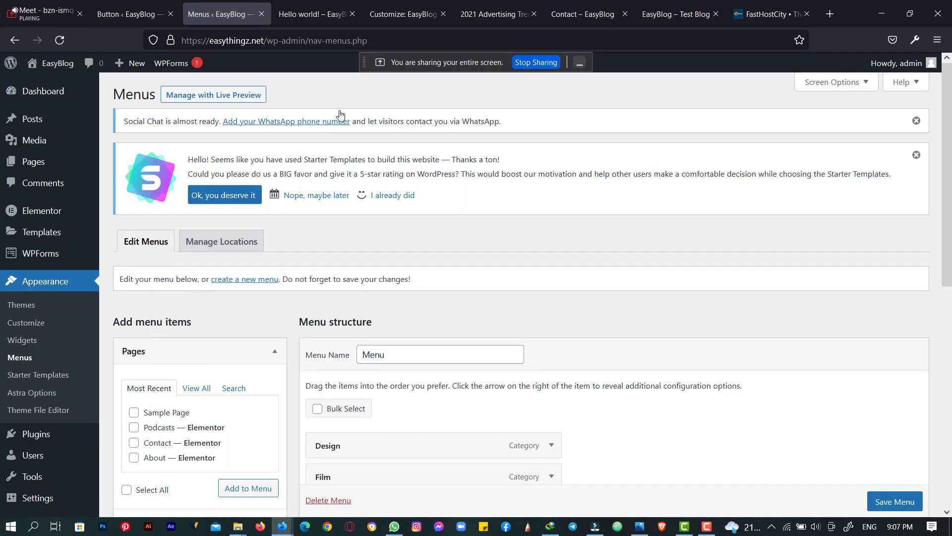
scroll(352, 122, "down", 5)
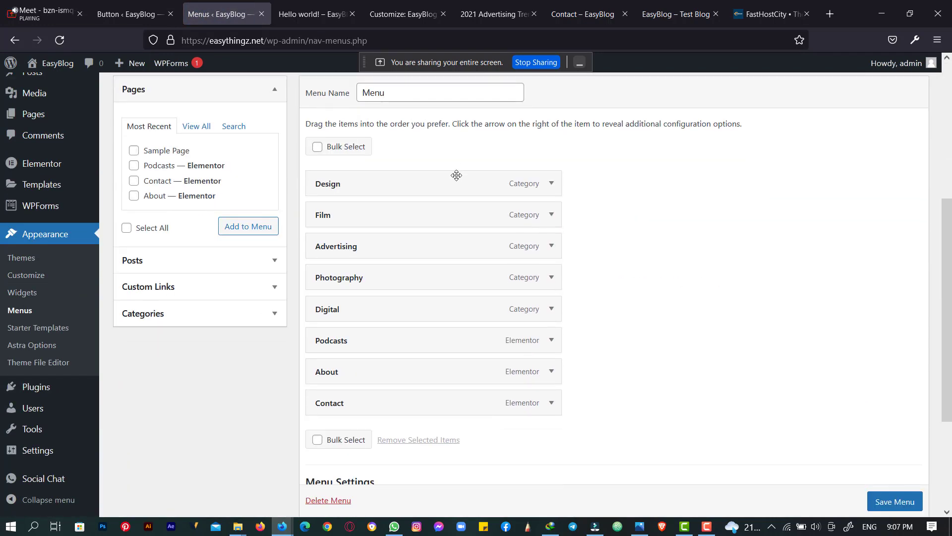
scroll(531, 178, "up", 4)
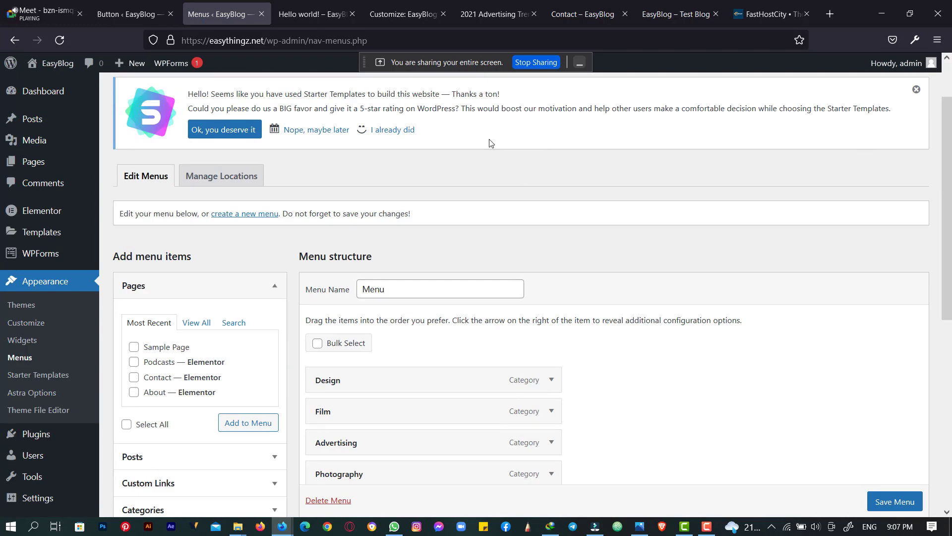
scroll(491, 143, "down", 5)
scroll(490, 139, "up", 4)
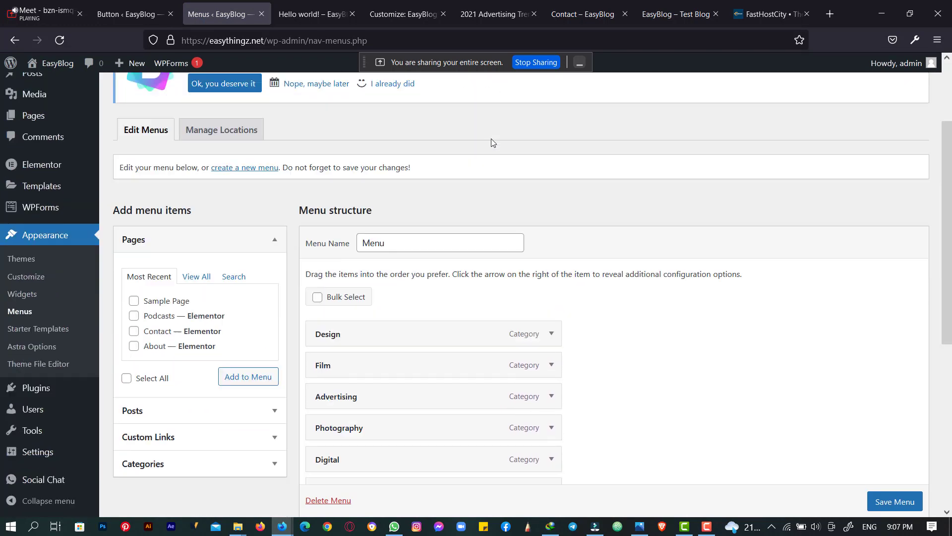
scroll(492, 143, "down", 2)
double_click(435, 160)
scroll(367, 149, "up", 4)
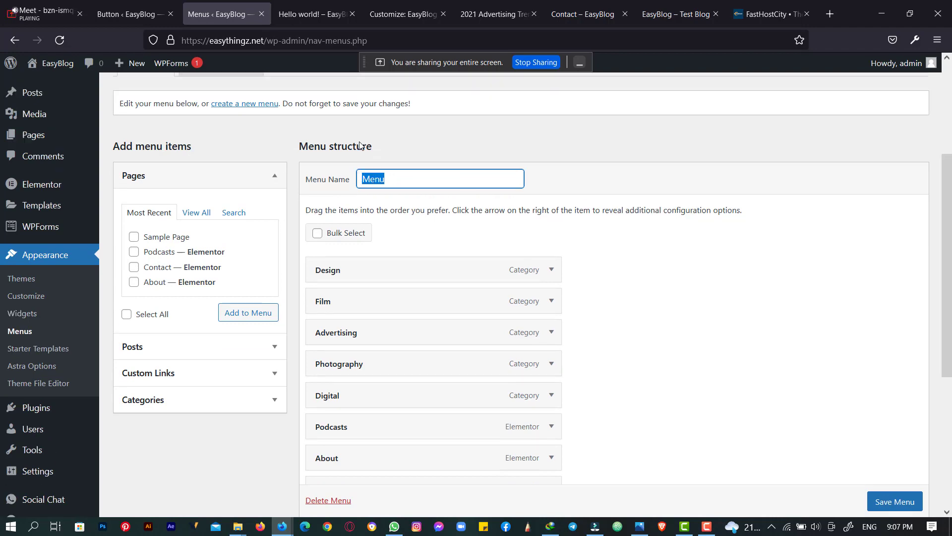
scroll(367, 143, "down", 4)
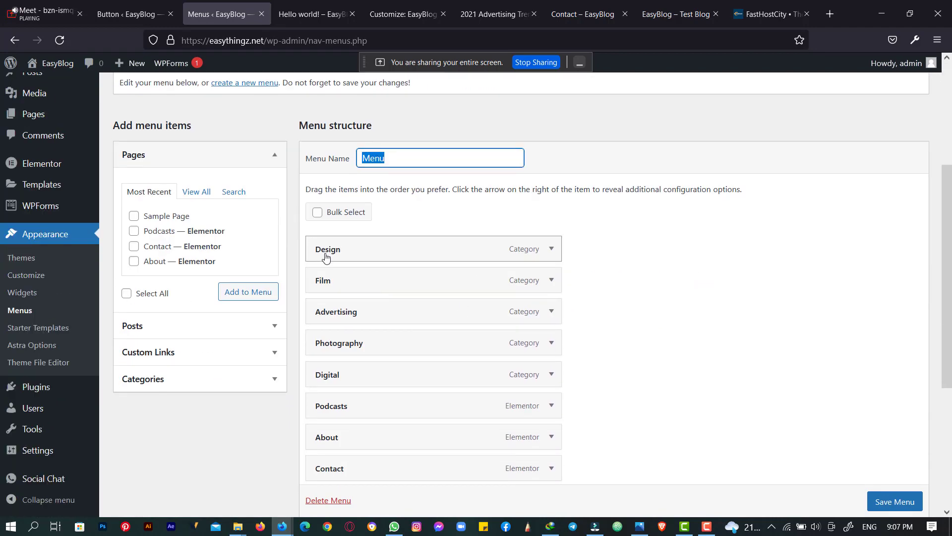
left_click(357, 4)
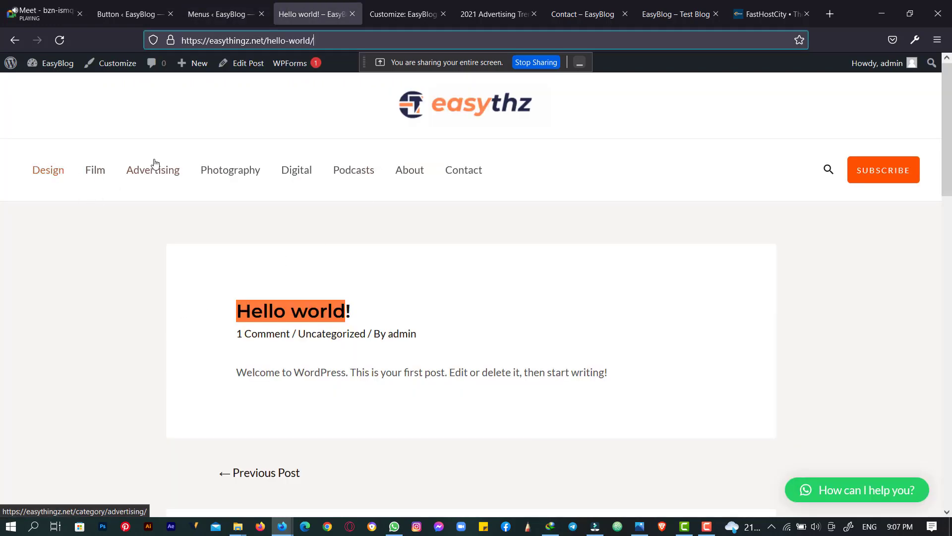
left_click(193, 4)
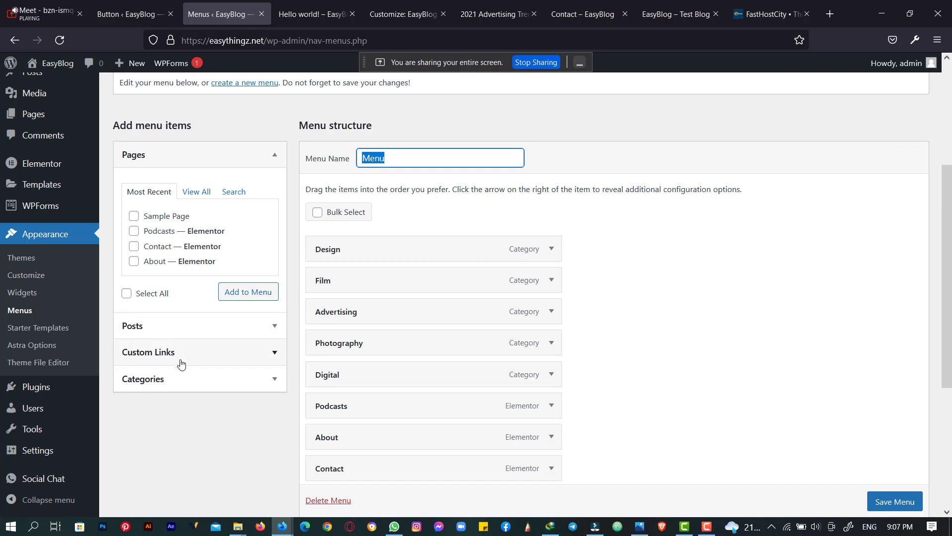
- Expand the Categories list under Add menu items and briefly check the Contact item's settings
left_click(242, 379)
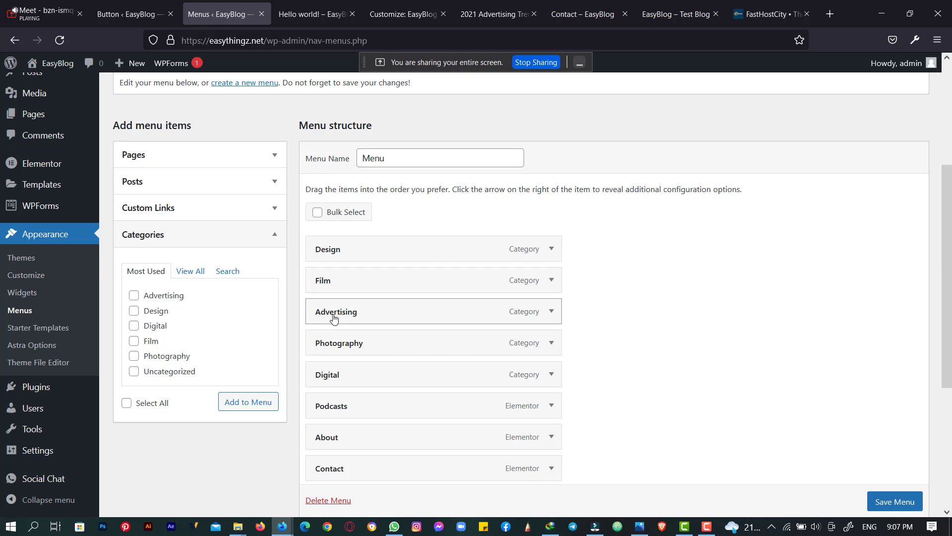
scroll(349, 321, "down", 3)
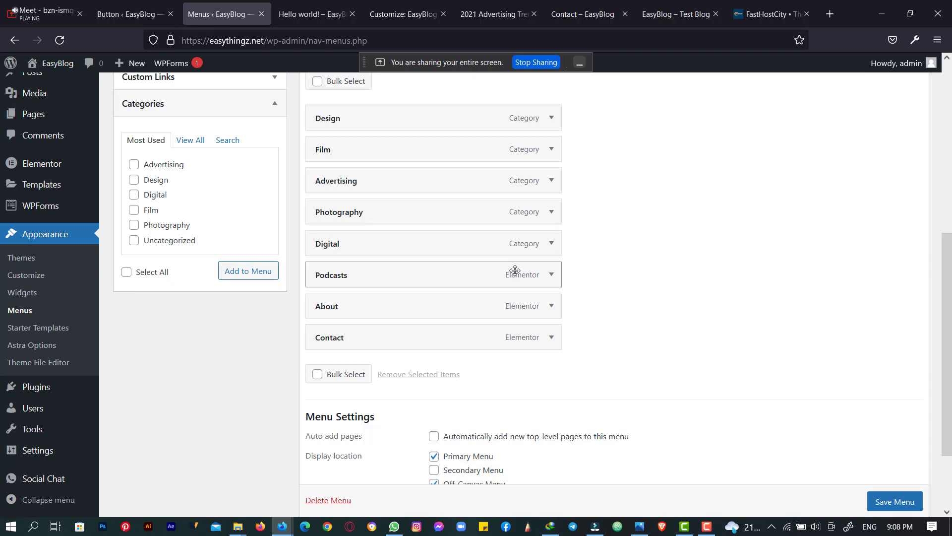
left_click(554, 337)
left_click(554, 339)
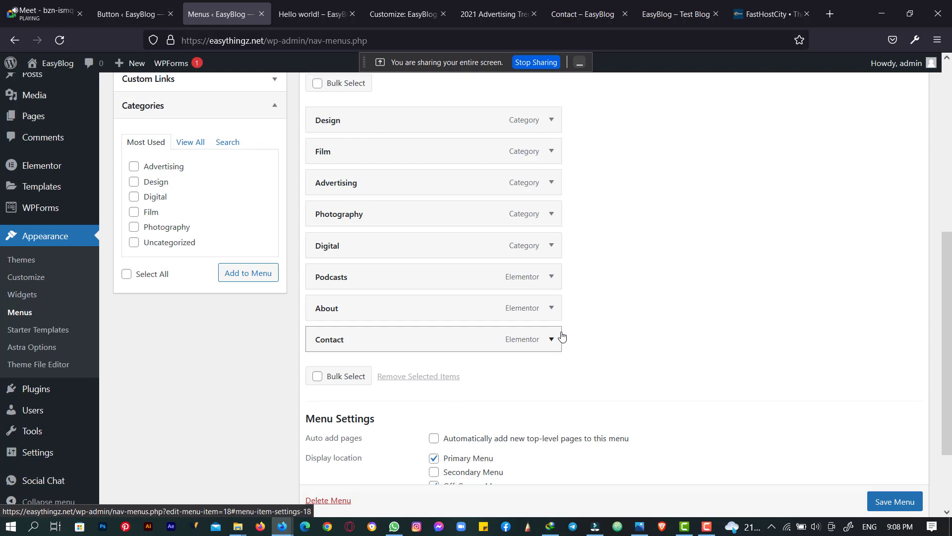
scroll(560, 337, "up", 6)
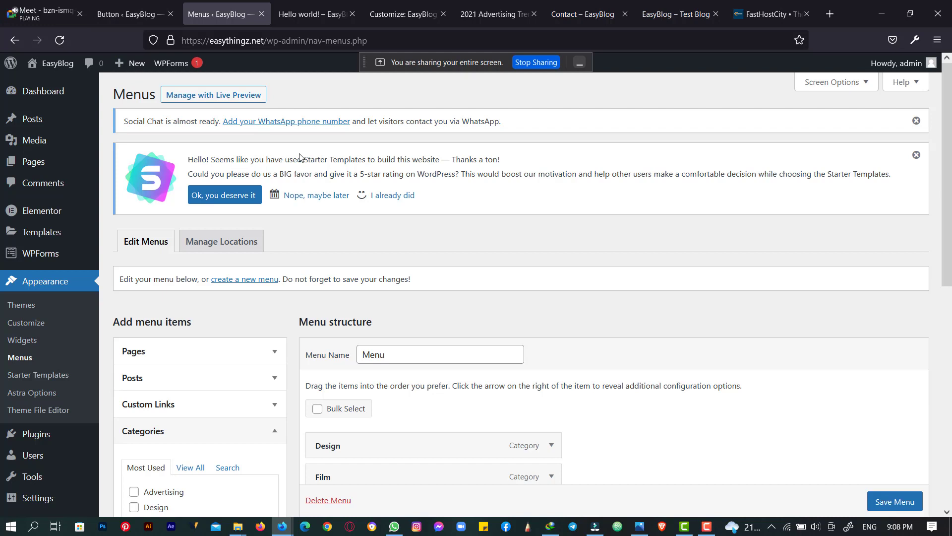
left_click(830, 14)
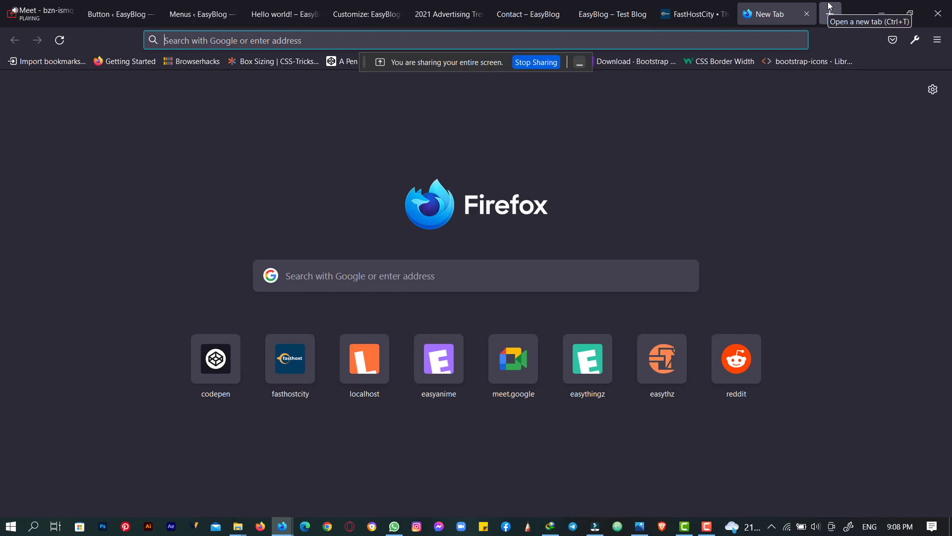
- Go to youtube.com in the new tab
type("y")
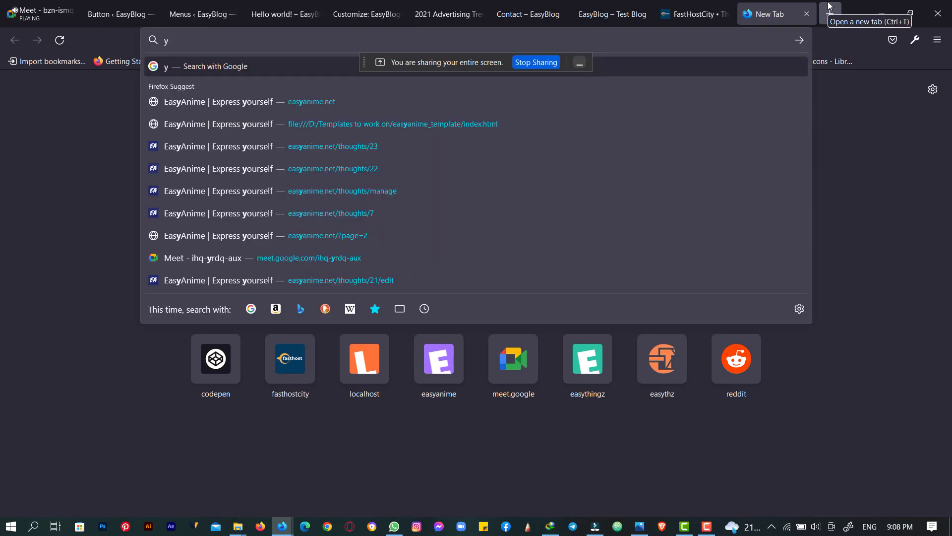
type("ou")
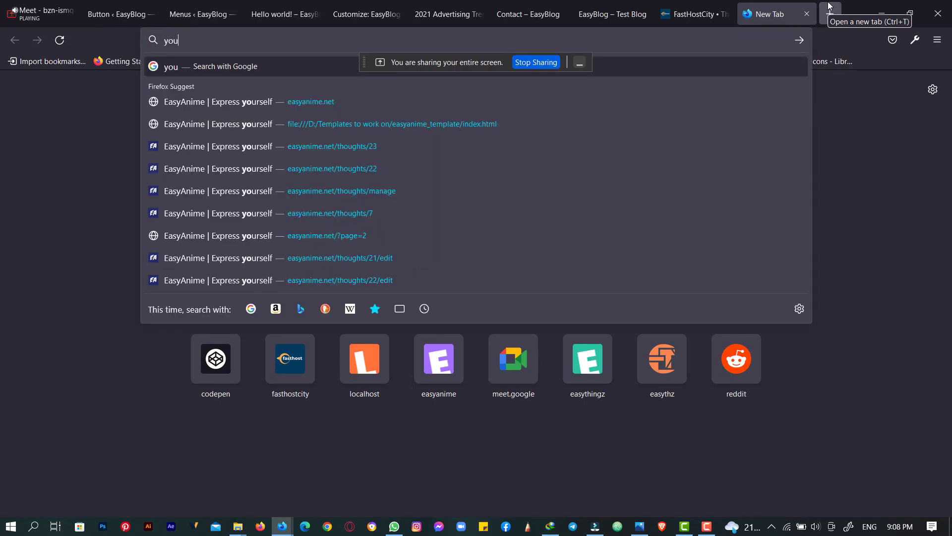
type("tube.com")
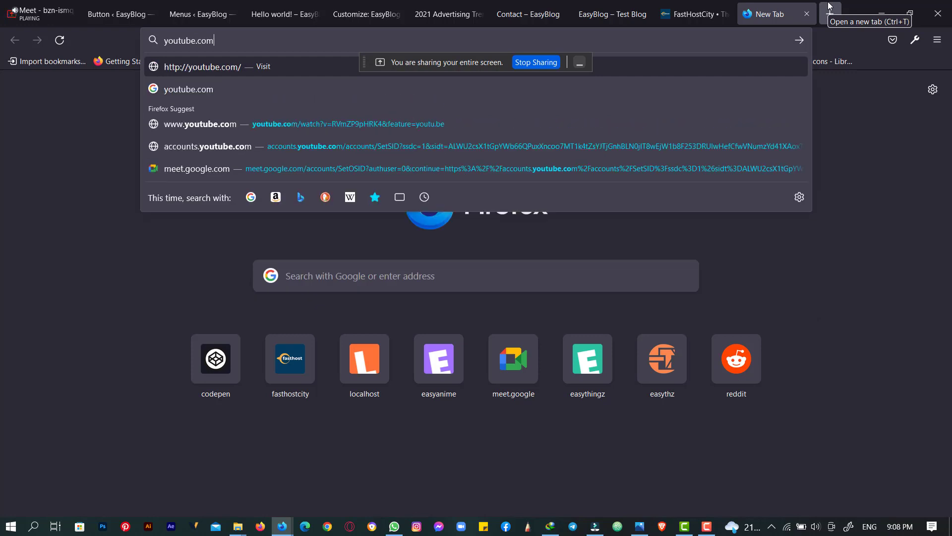
key("Return")
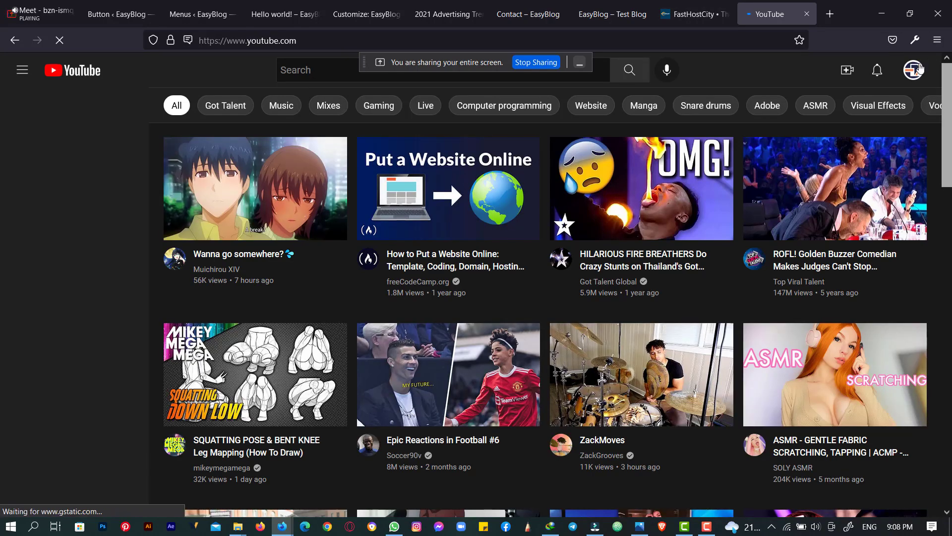
- Play all of the Easythingz channel's WordPress Made Easy playlist
left_click(918, 69)
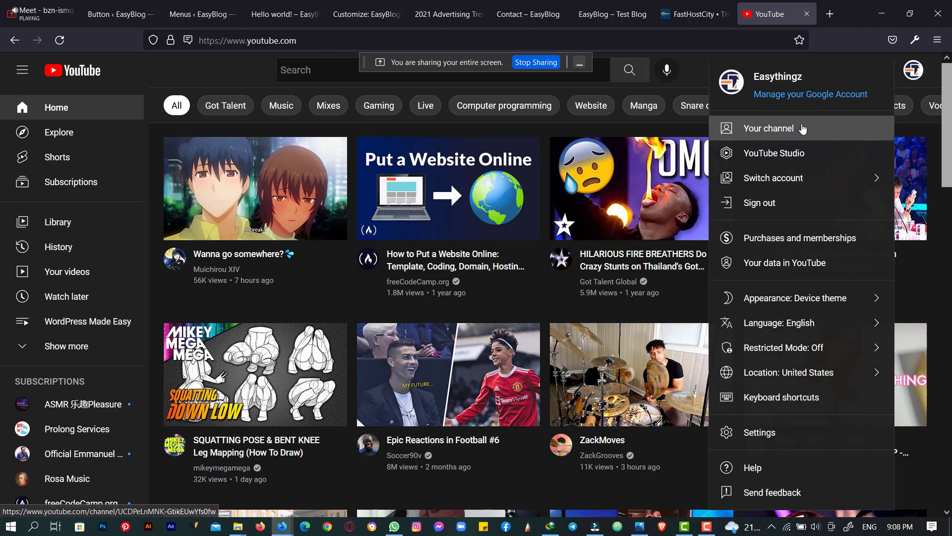
left_click(803, 129)
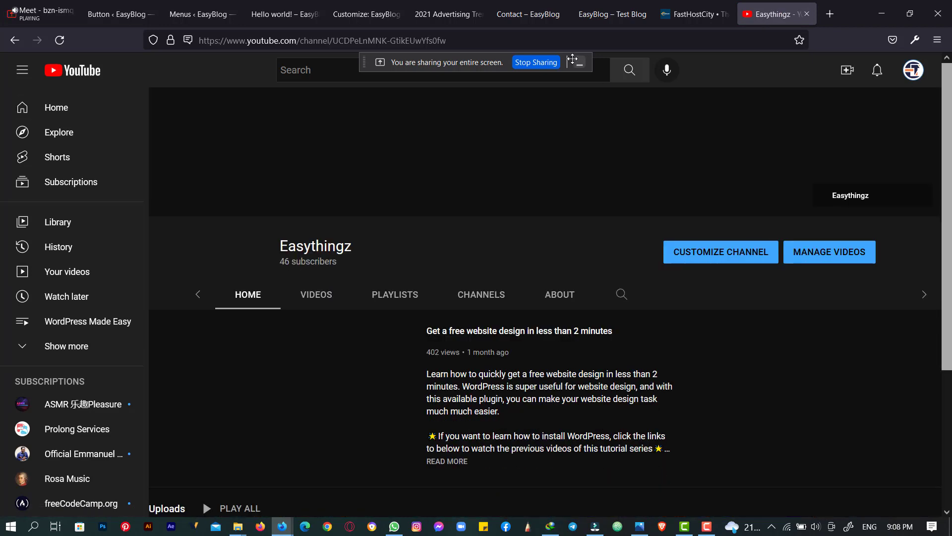
left_click(405, 295)
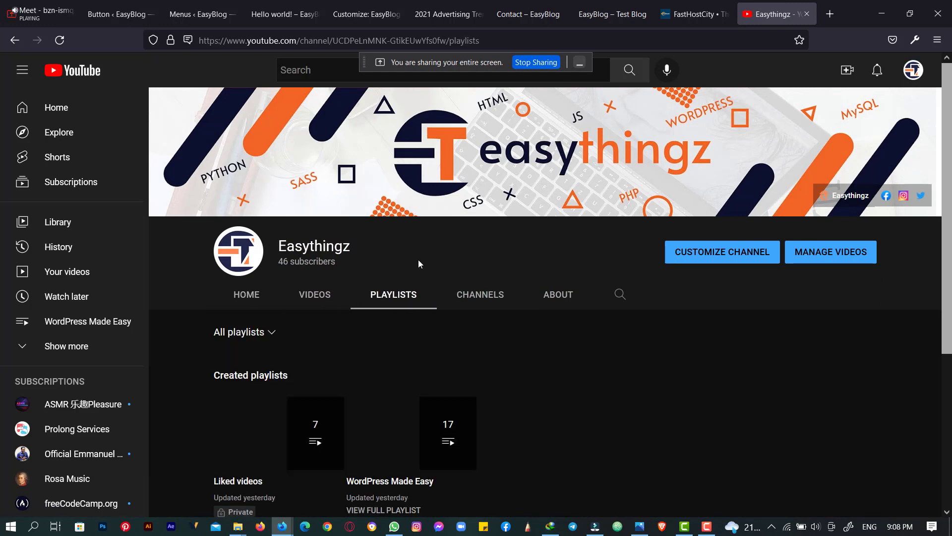
scroll(418, 277, "down", 3)
left_click(421, 299)
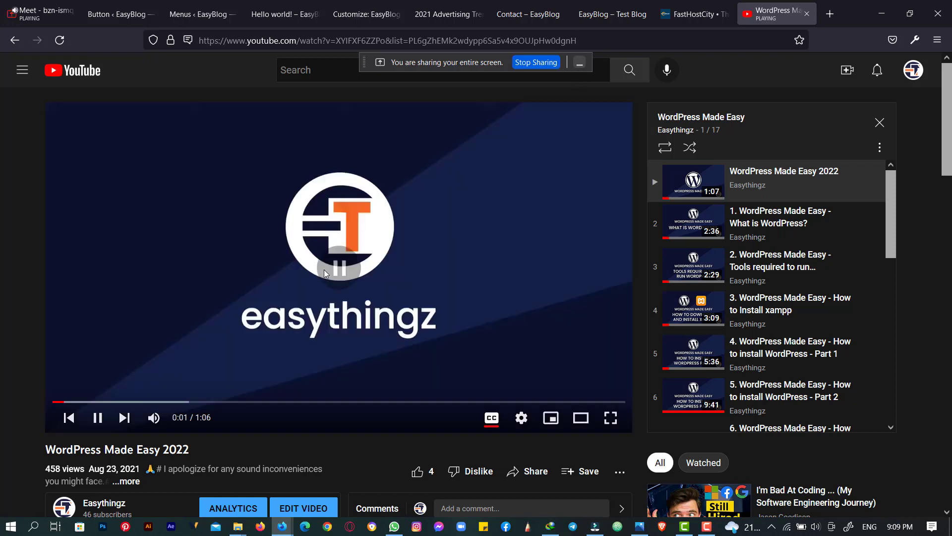
- Browse the WordPress Made Easy 2022 playlist, then return to the Hello world! post tab
scroll(804, 244, "down", 2)
scroll(805, 244, "down", 8)
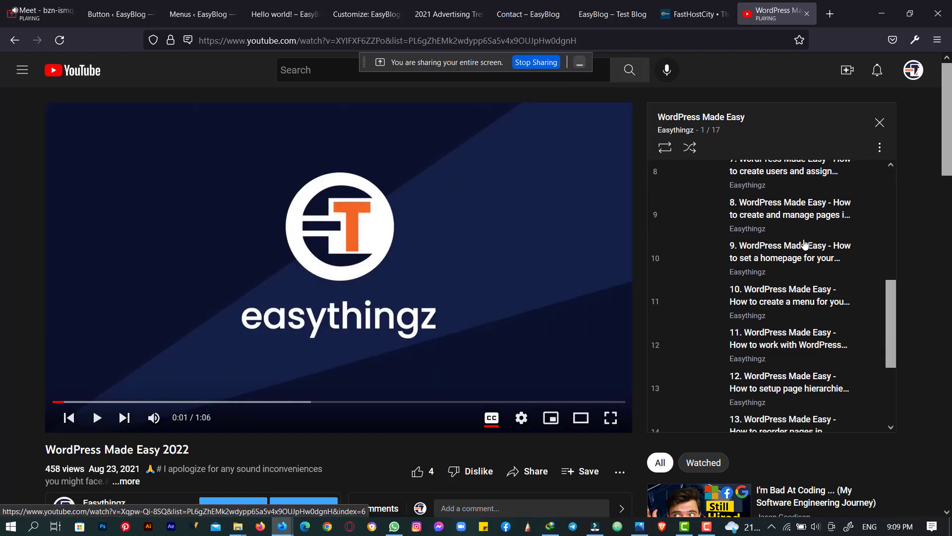
scroll(805, 243, "up", 8)
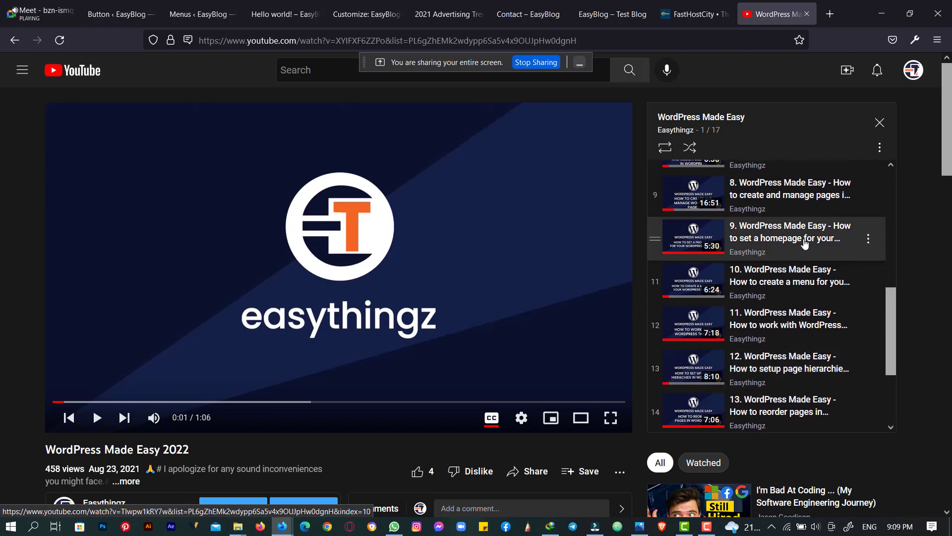
scroll(805, 243, "down", 5)
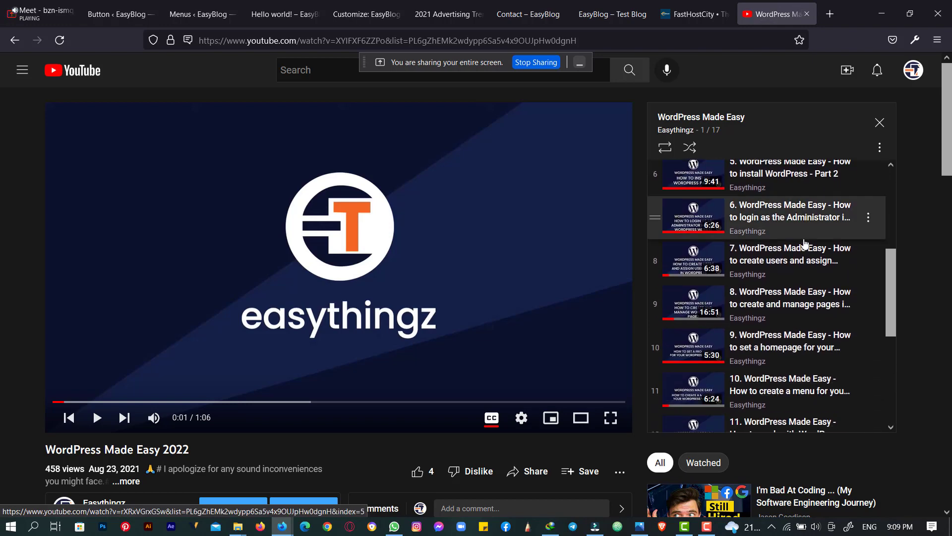
scroll(804, 243, "up", 8)
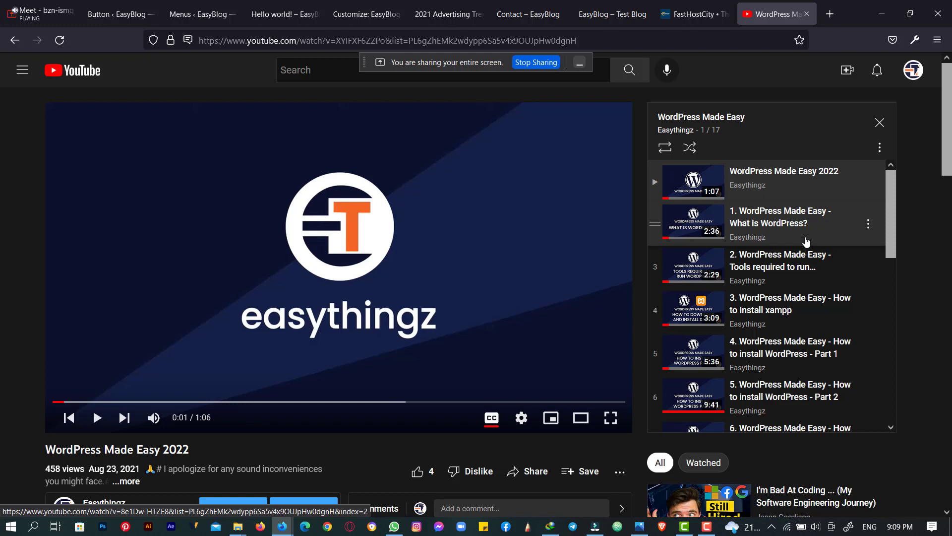
scroll(806, 241, "down", 2)
scroll(793, 242, "up", 2)
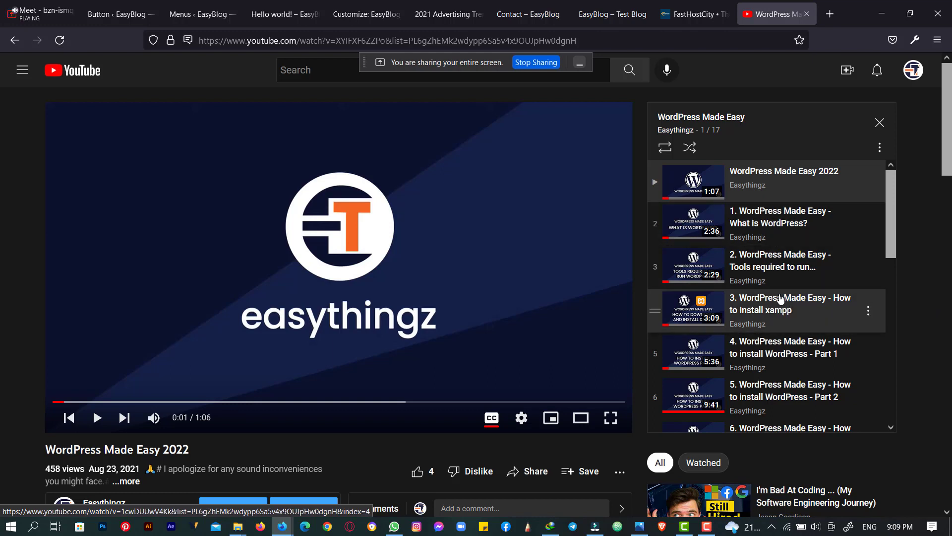
scroll(782, 262, "down", 2)
scroll(782, 248, "down", 2)
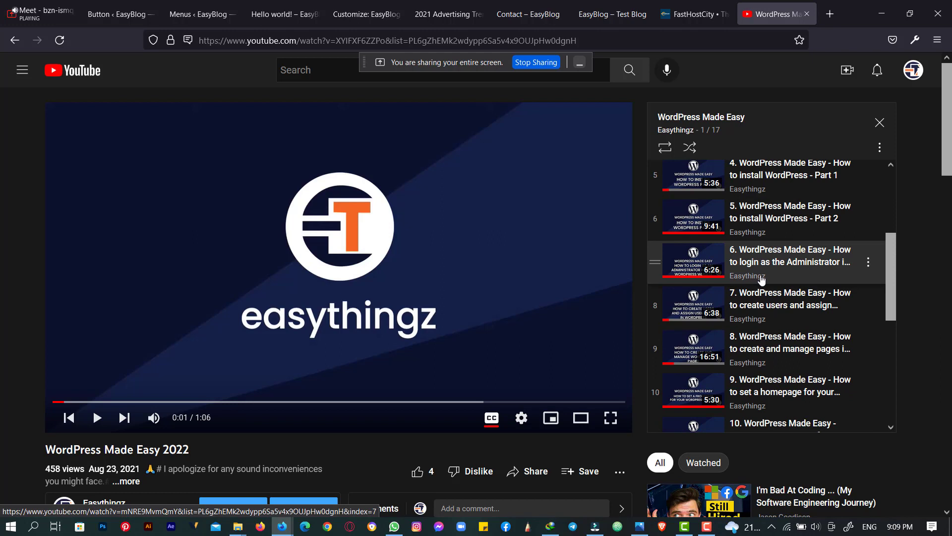
scroll(761, 279, "down", 1)
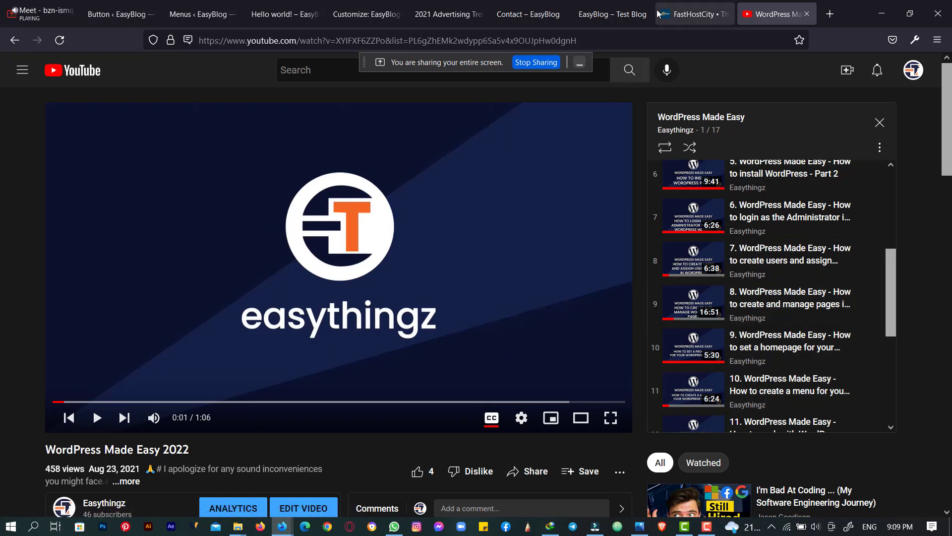
left_click(290, 13)
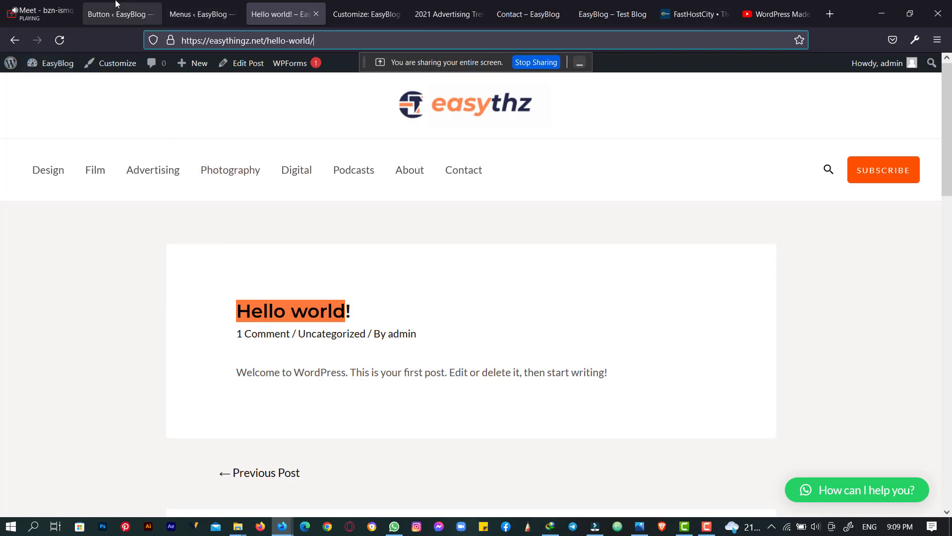
- Remove the Podcasts item from the primary menu in Appearance > Menus and save the menu
left_click(157, 5)
left_click(197, 12)
scroll(570, 313, "down", 8)
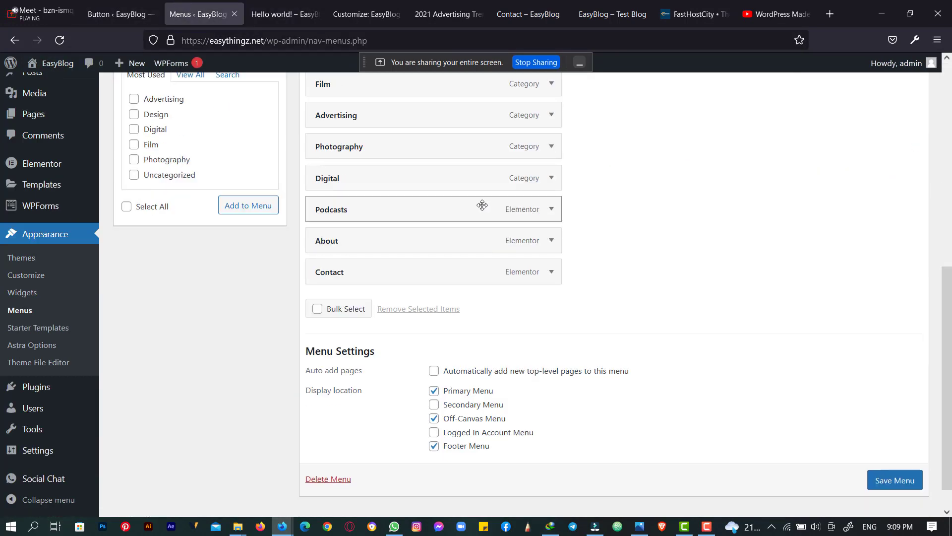
left_click(551, 272)
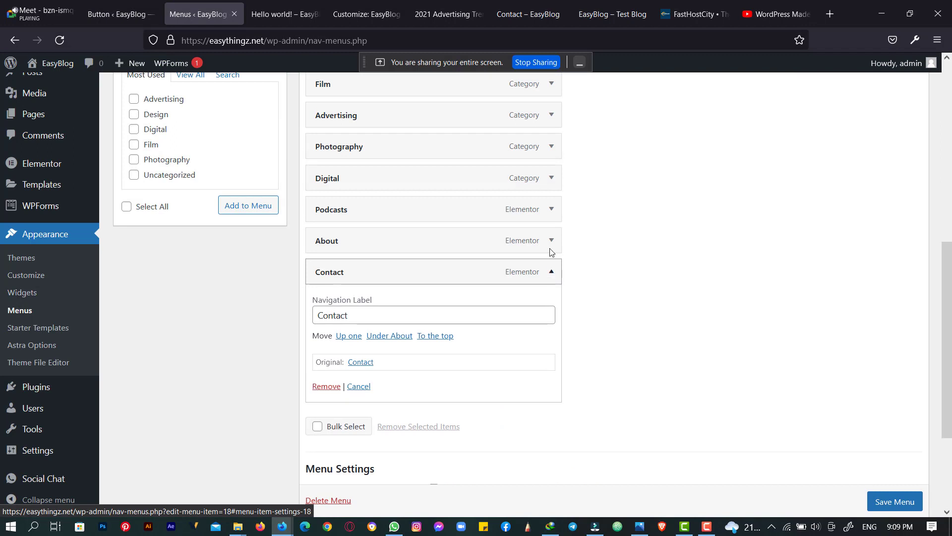
left_click(552, 211)
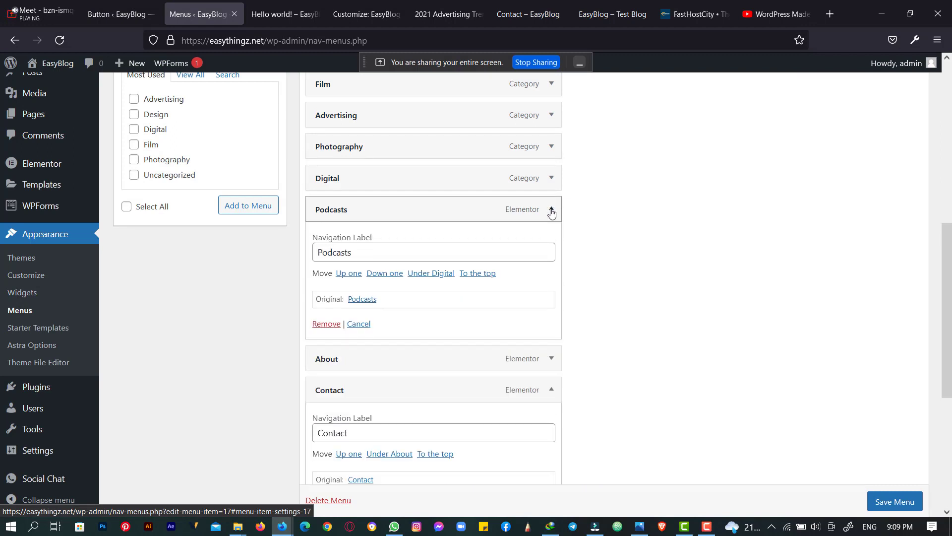
left_click(330, 323)
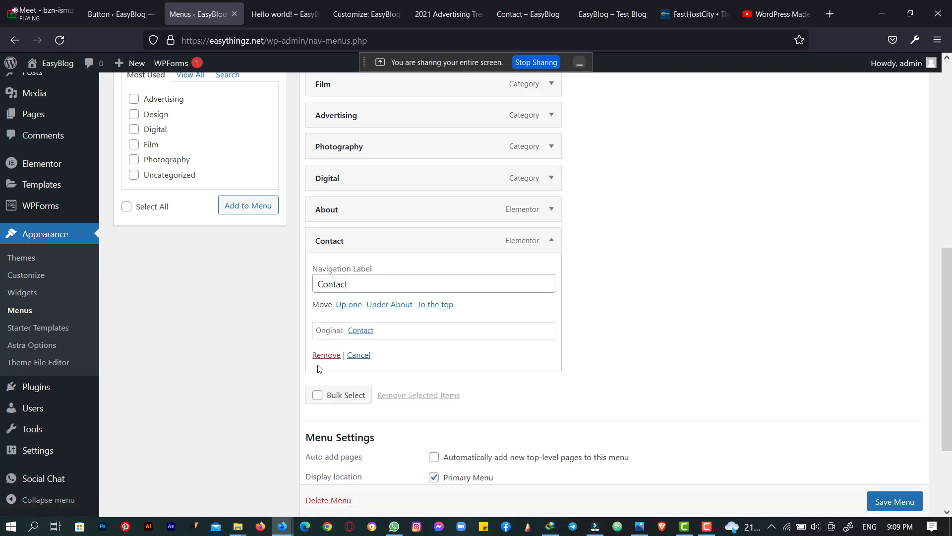
scroll(898, 478, "down", 1)
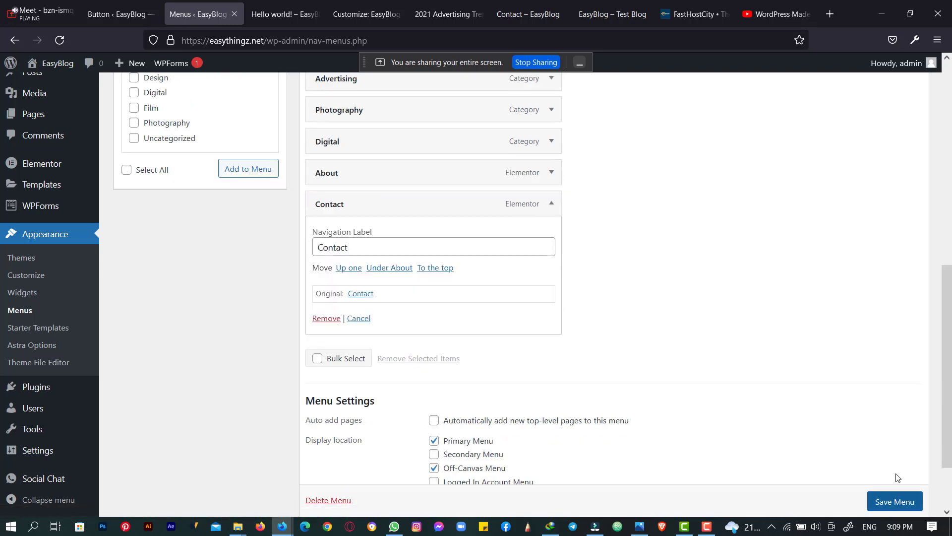
left_click(896, 500)
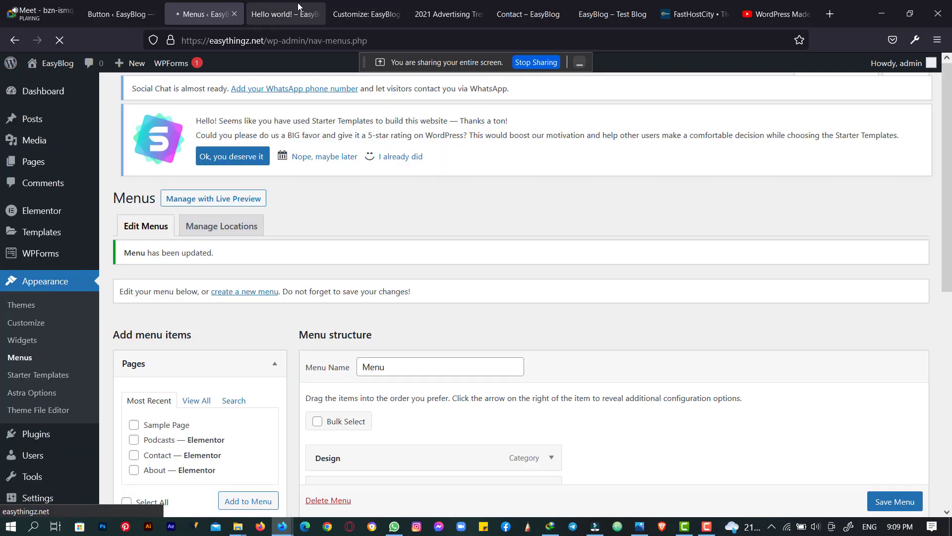
left_click(297, 6)
- Reload the Hello world! post and go to the home page through the logo
left_click(60, 41)
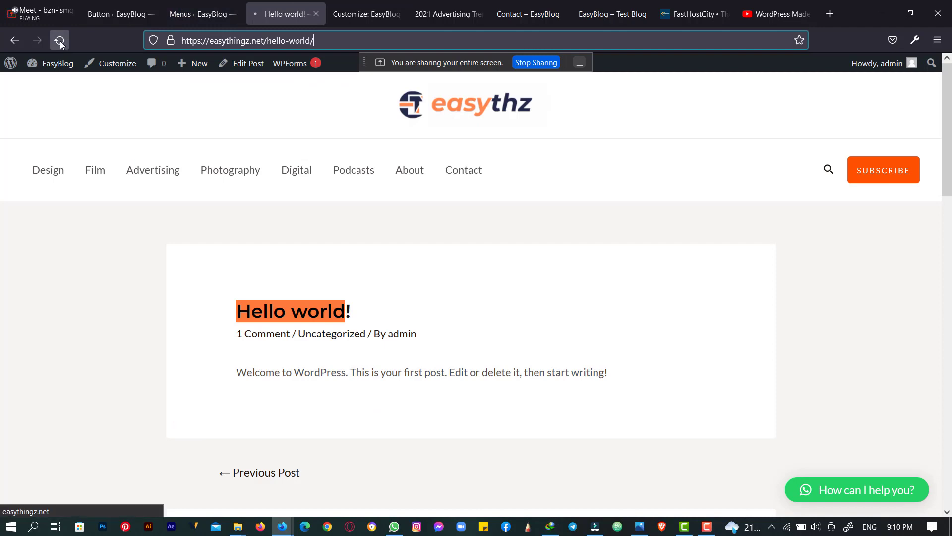
mouse_move(63, 58)
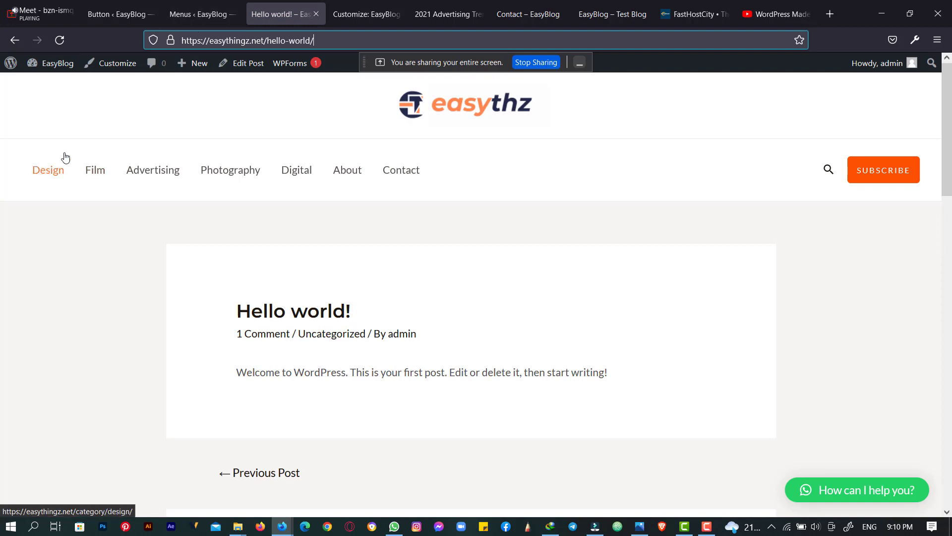
left_click(416, 108)
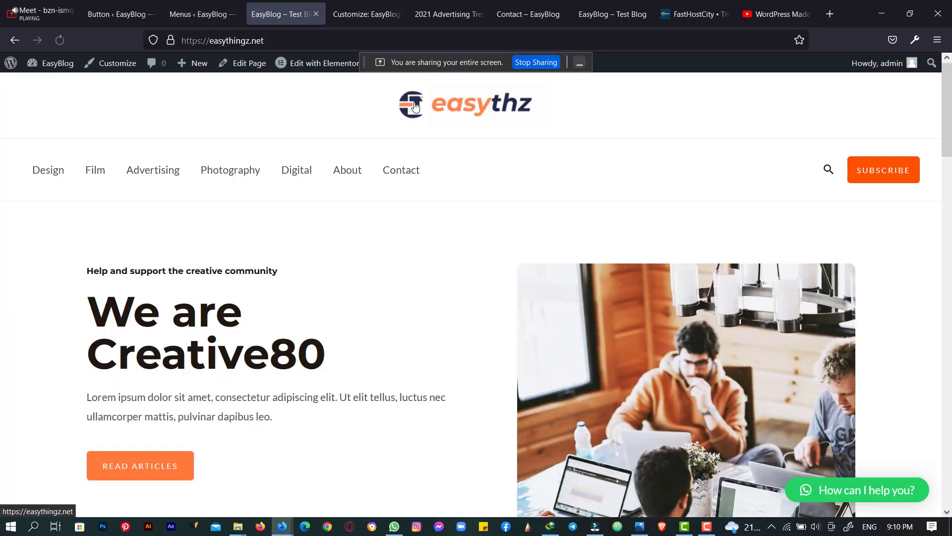
- Check the home page: the seven-item menu, Design through Contact, no longer lists Podcasts
scroll(415, 109, "down", 15)
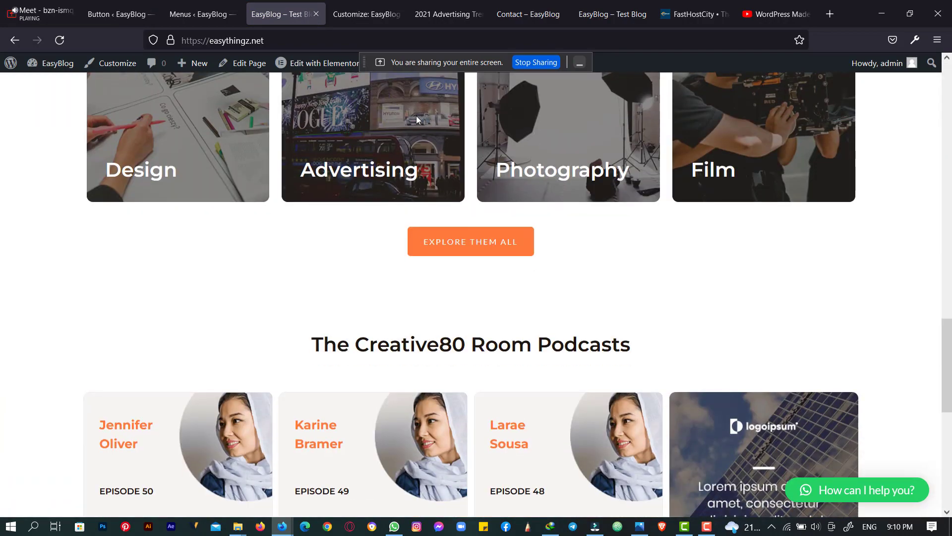
scroll(416, 119, "down", 5)
scroll(416, 119, "up", 15)
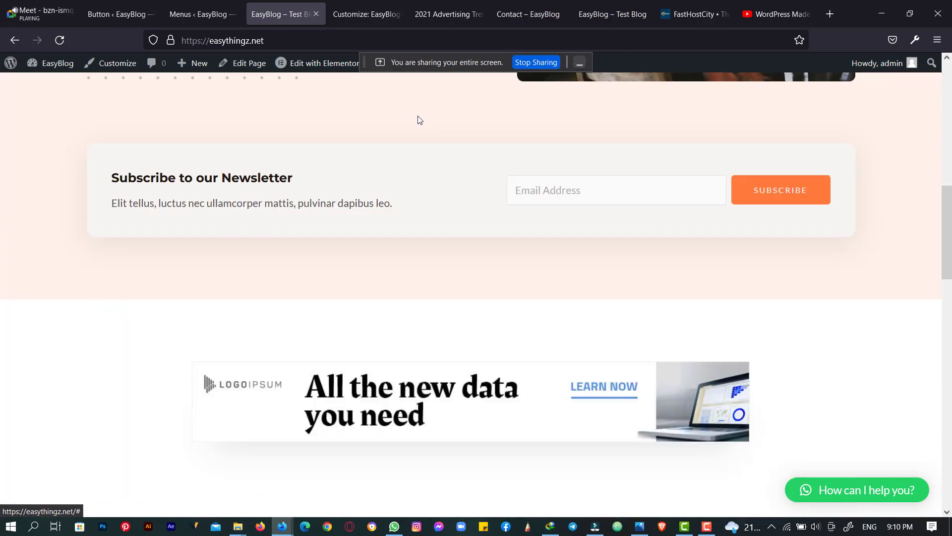
scroll(420, 120, "up", 5)
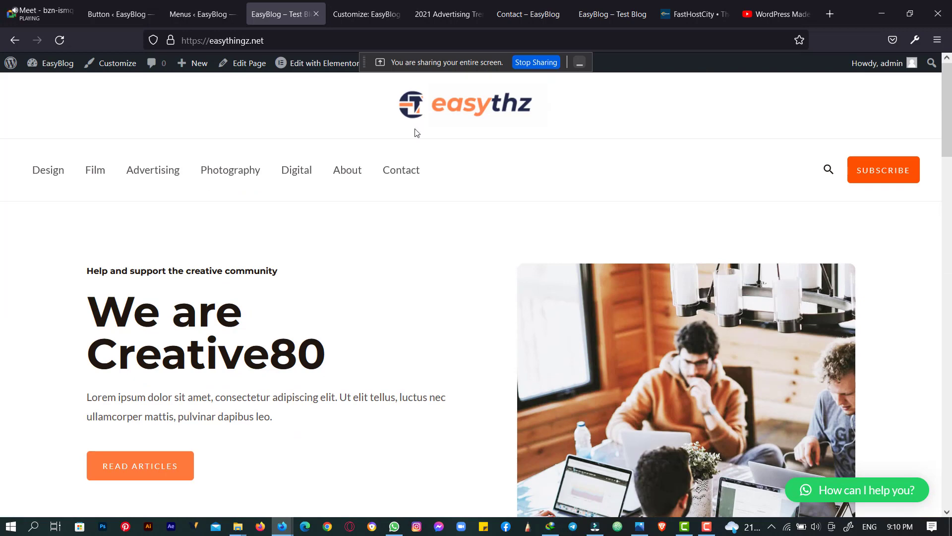
scroll(392, 238, "down", 15)
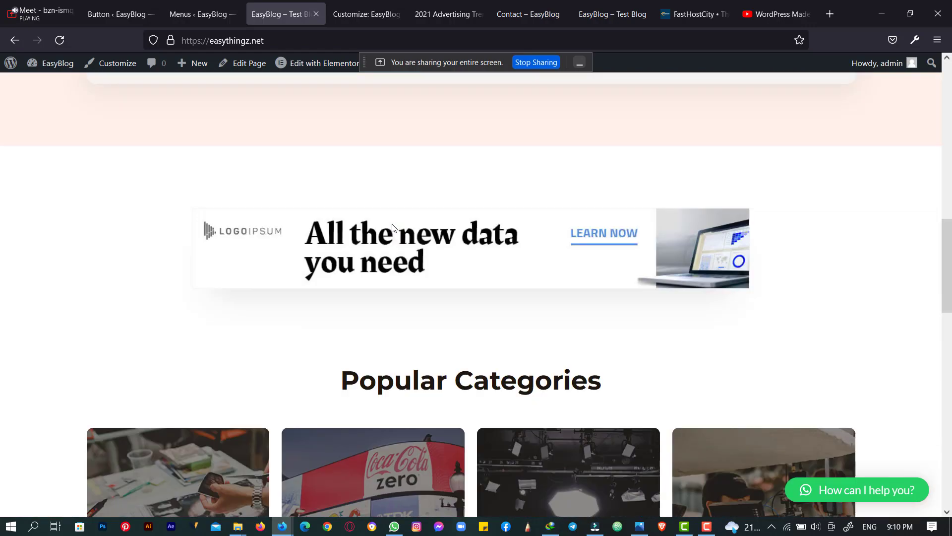
scroll(391, 228, "down", 12)
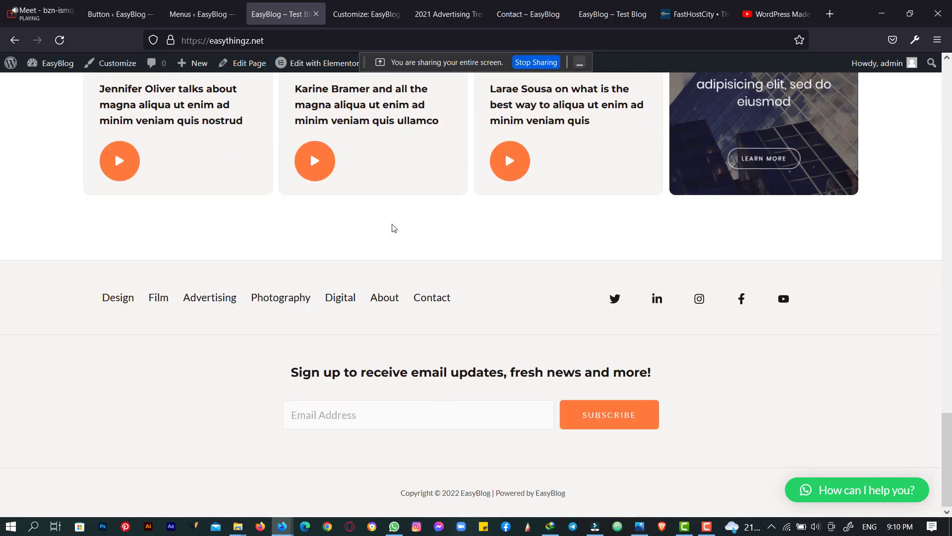
scroll(401, 159, "up", 10)
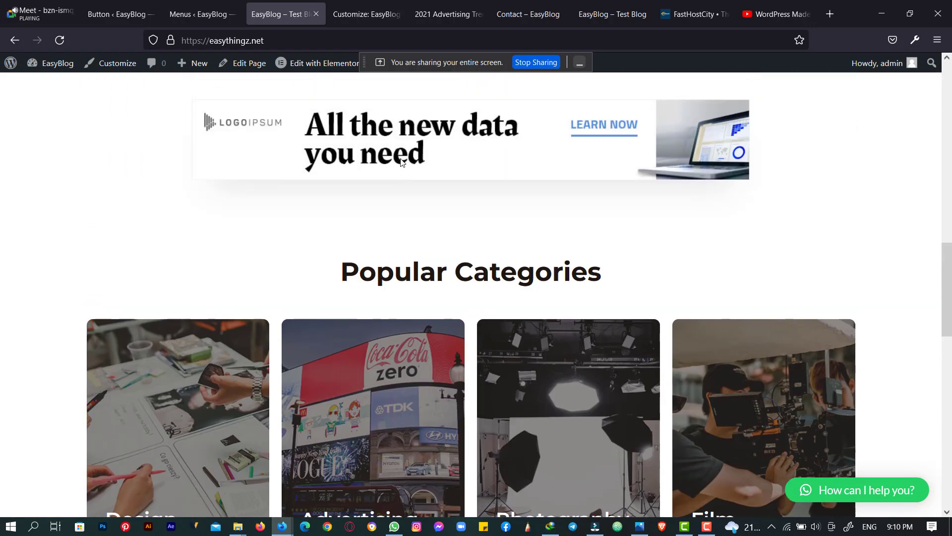
scroll(402, 159, "up", 10)
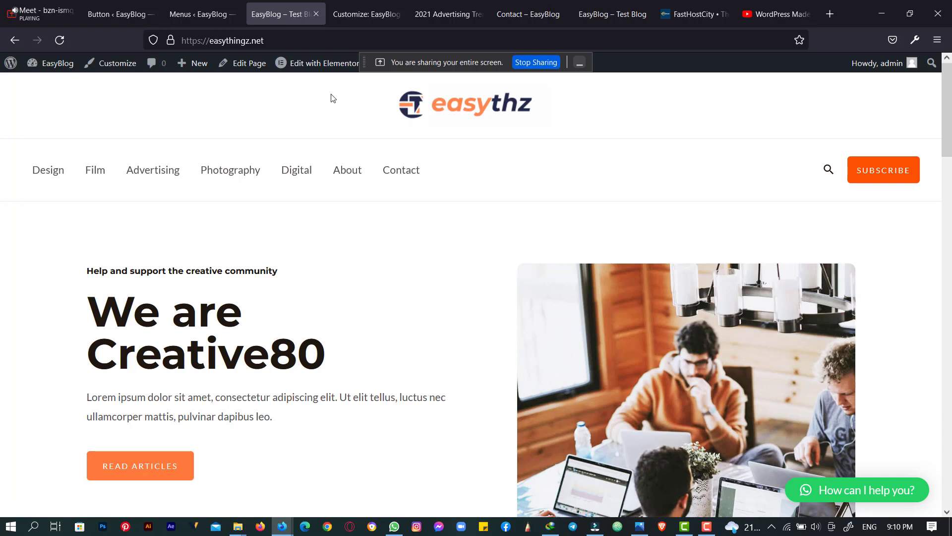
mouse_move(350, 63)
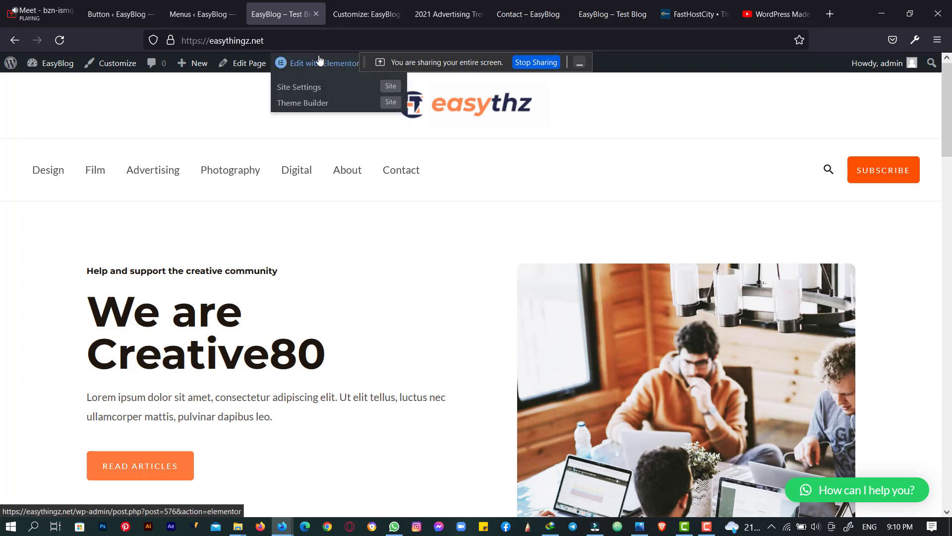
left_click(311, 74)
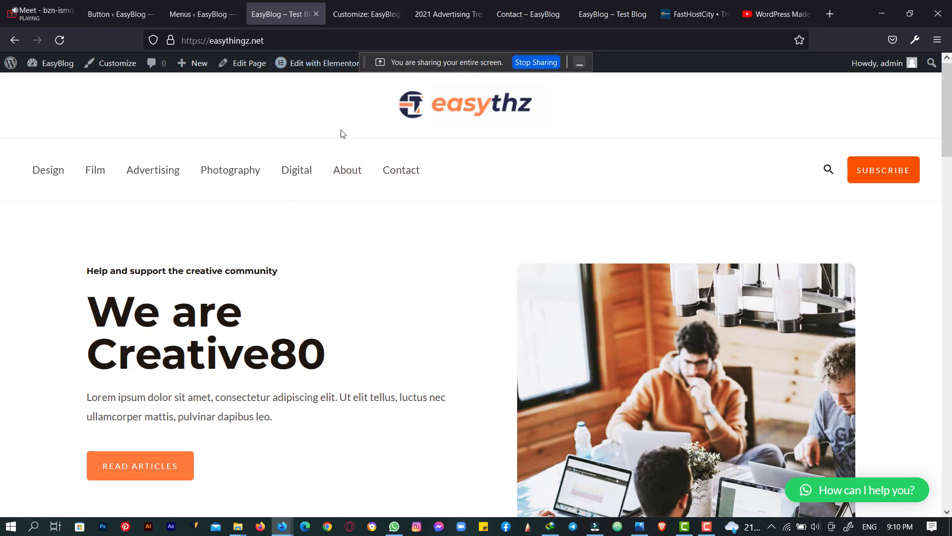
- Open the Home page in the Elementor editor and look through the preview
left_click(334, 66)
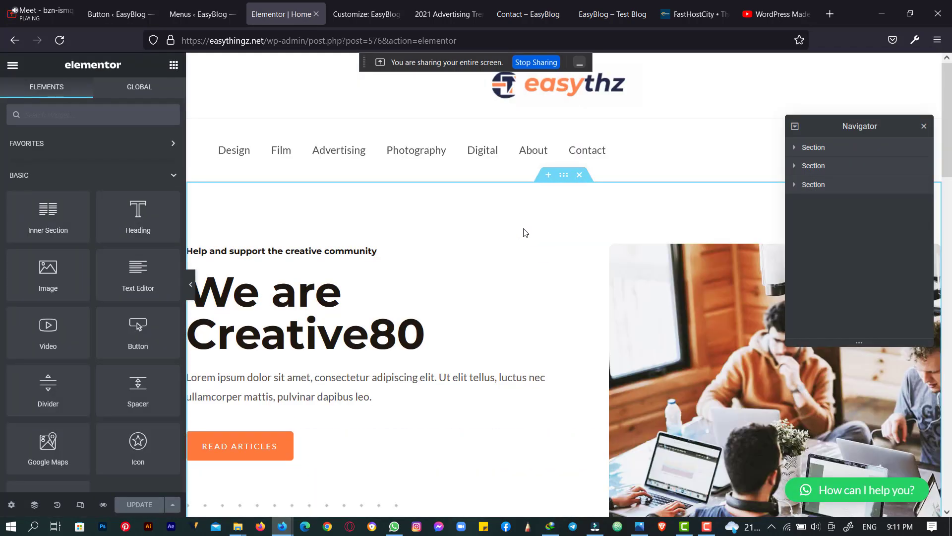
scroll(549, 217, "down", 6)
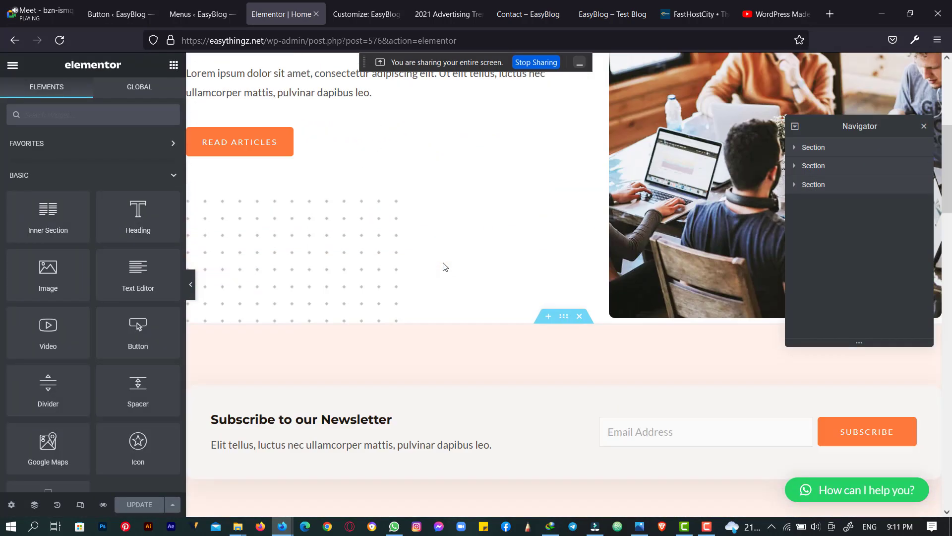
scroll(445, 267, "up", 6)
scroll(445, 267, "down", 11)
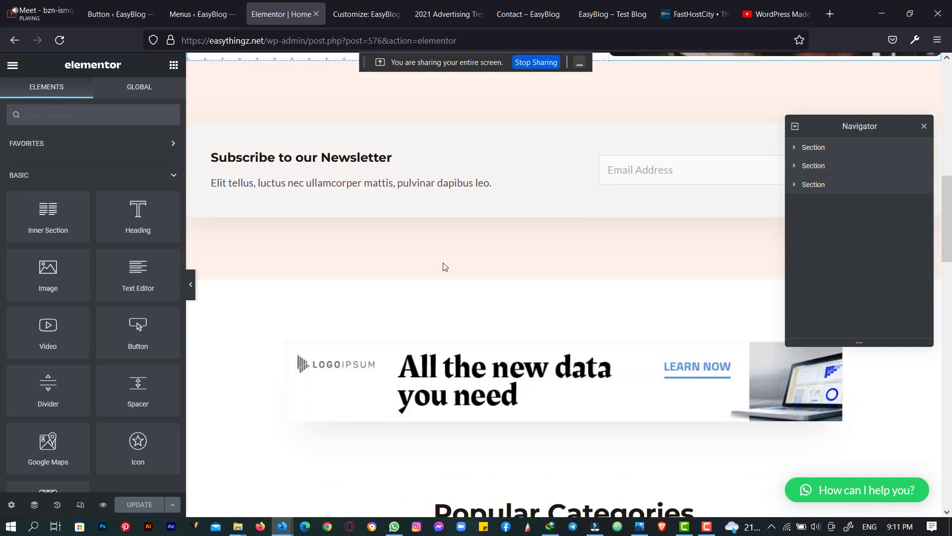
scroll(445, 267, "down", 4)
scroll(443, 266, "up", 4)
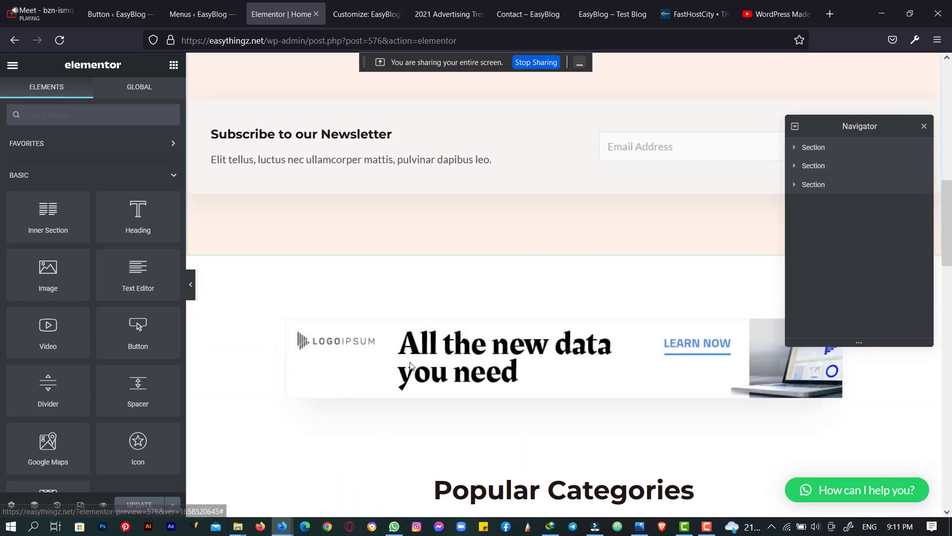
scroll(410, 366, "up", 11)
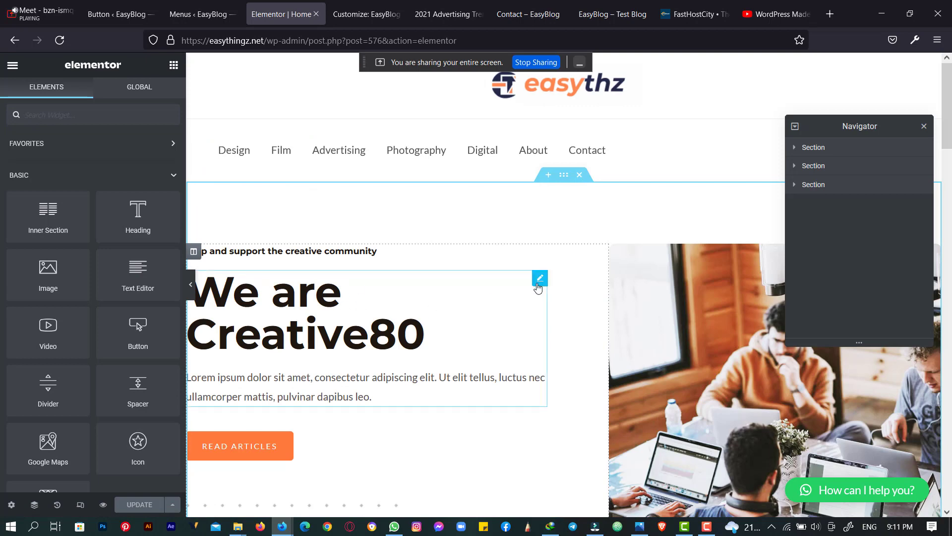
- Select the We are Creative80 hero text, then open the hero image's Edit Image settings
left_click(540, 278)
scroll(537, 285, "down", 9)
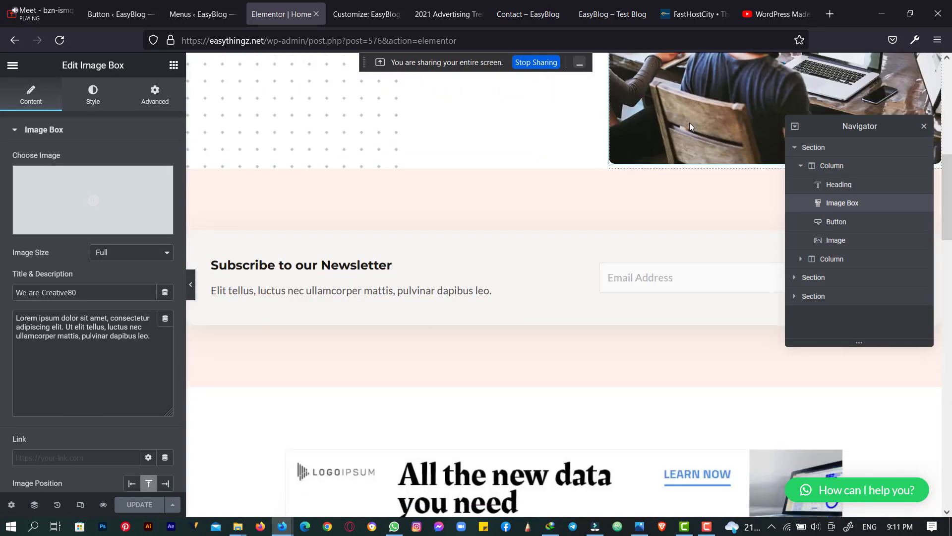
scroll(677, 207, "up", 4)
left_click(677, 208)
scroll(678, 212, "down", 5)
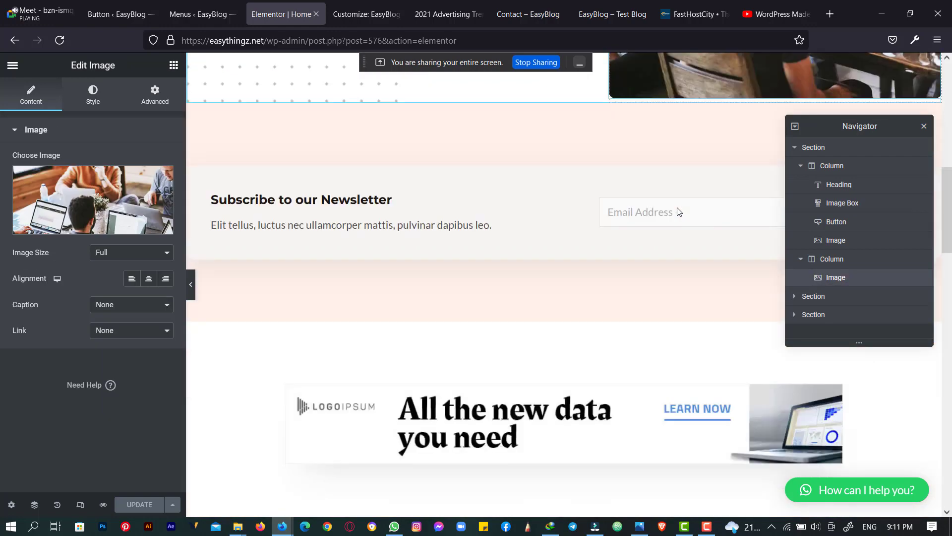
scroll(677, 208, "down", 6)
left_click_drag(346, 319, 362, 321)
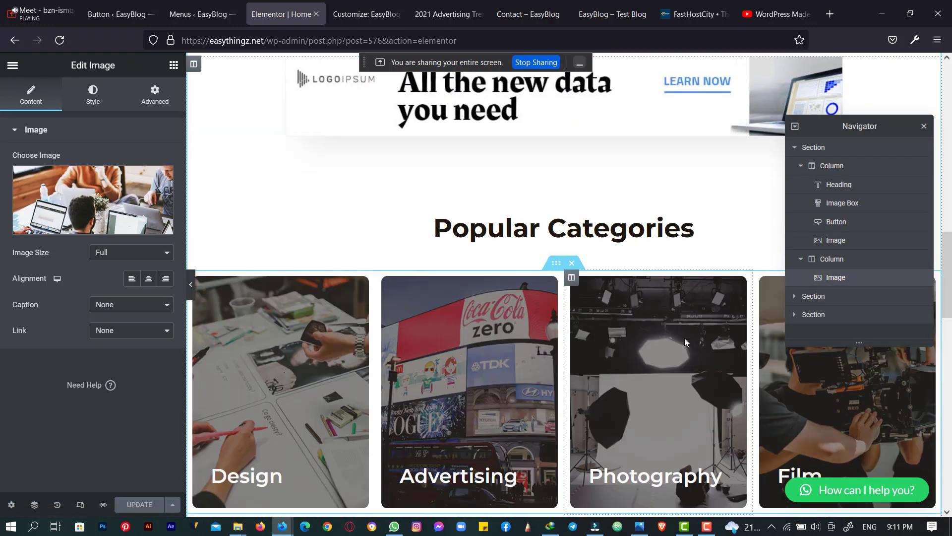
scroll(685, 337, "down", 6)
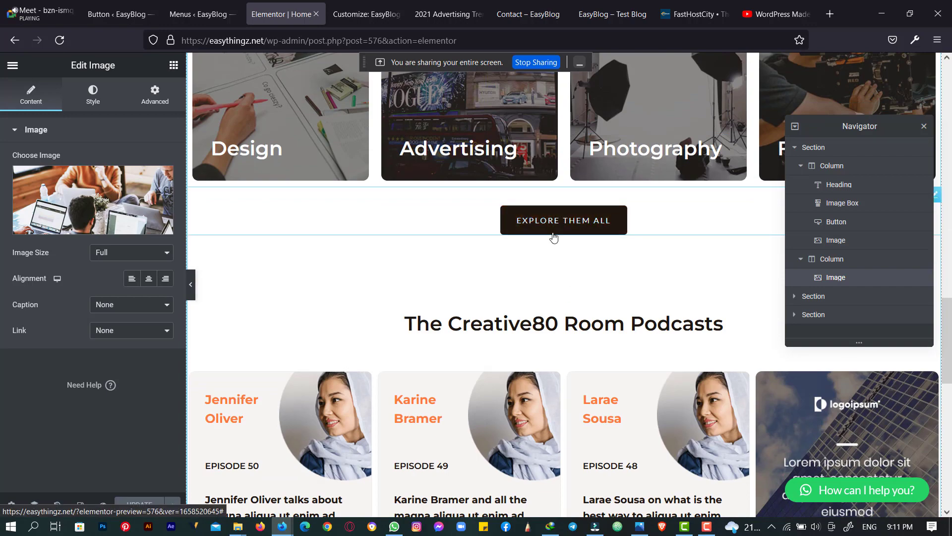
scroll(510, 240, "down", 9)
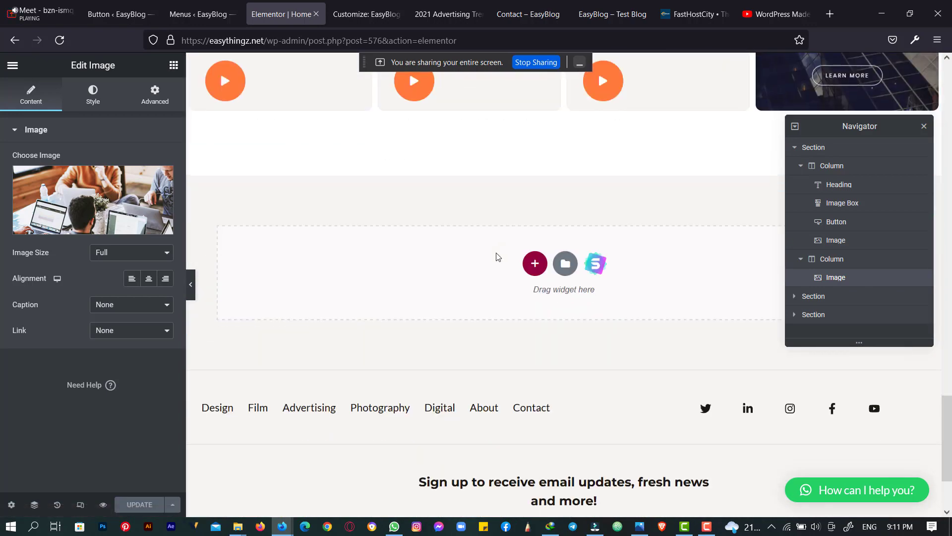
scroll(542, 241, "up", 10)
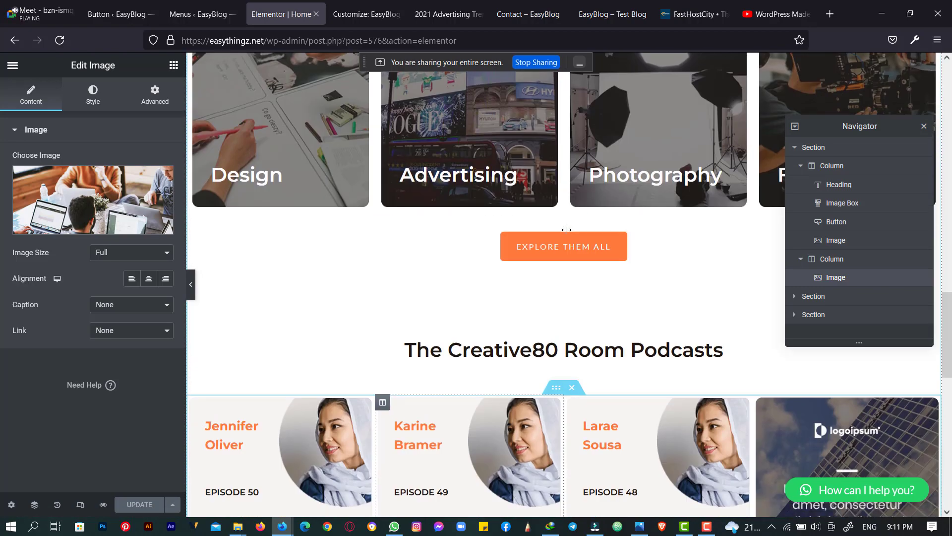
scroll(569, 236, "up", 10)
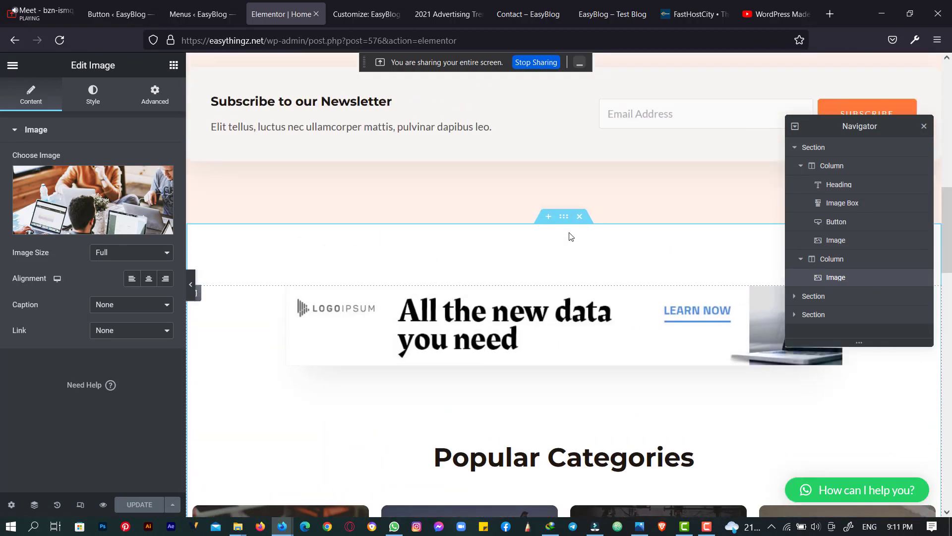
scroll(570, 236, "up", 10)
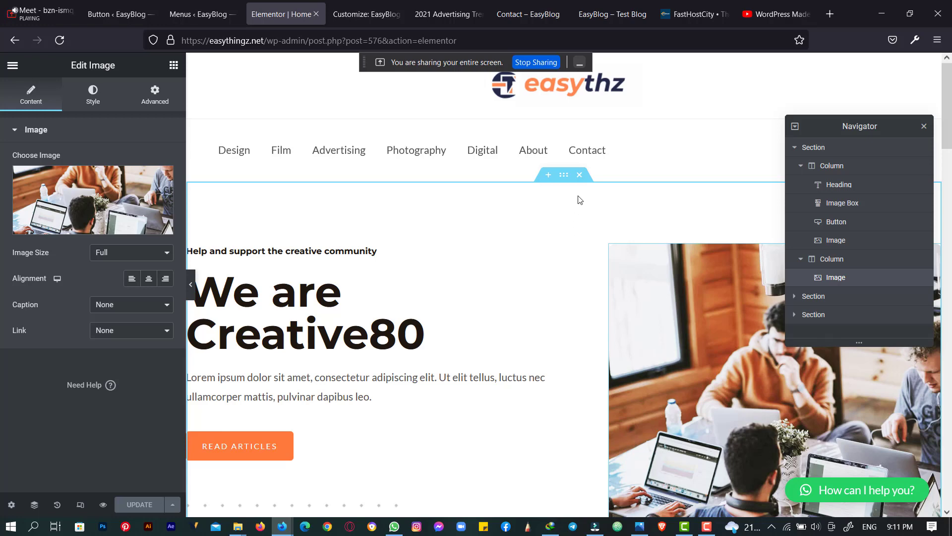
- Cycle through the open tabs and land on the site's Contact page
left_click(380, 4)
left_click(429, 5)
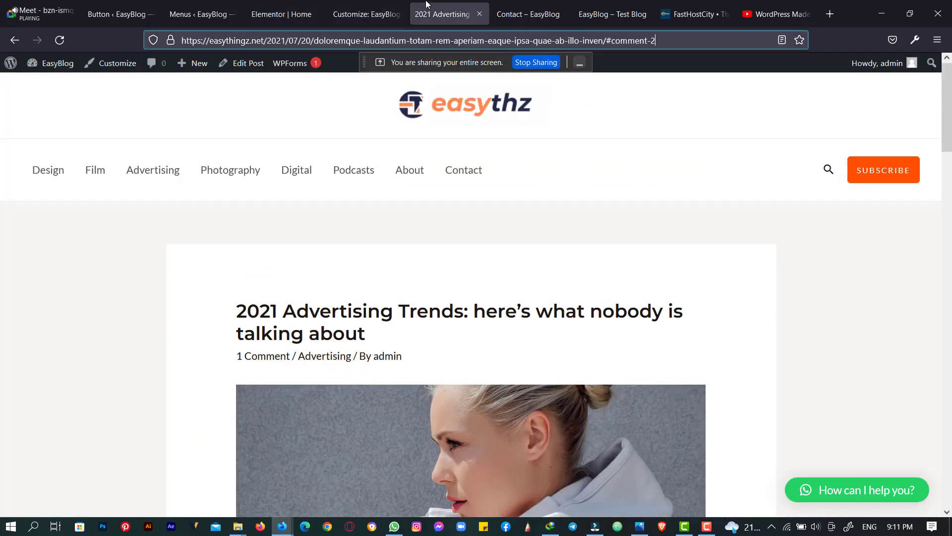
left_click(387, 5)
left_click(279, 3)
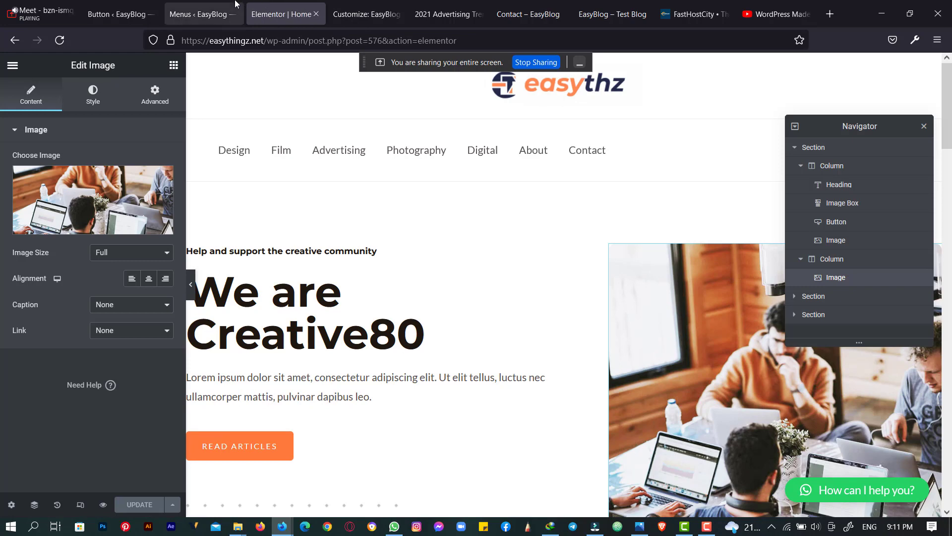
left_click(198, 6)
left_click(438, 4)
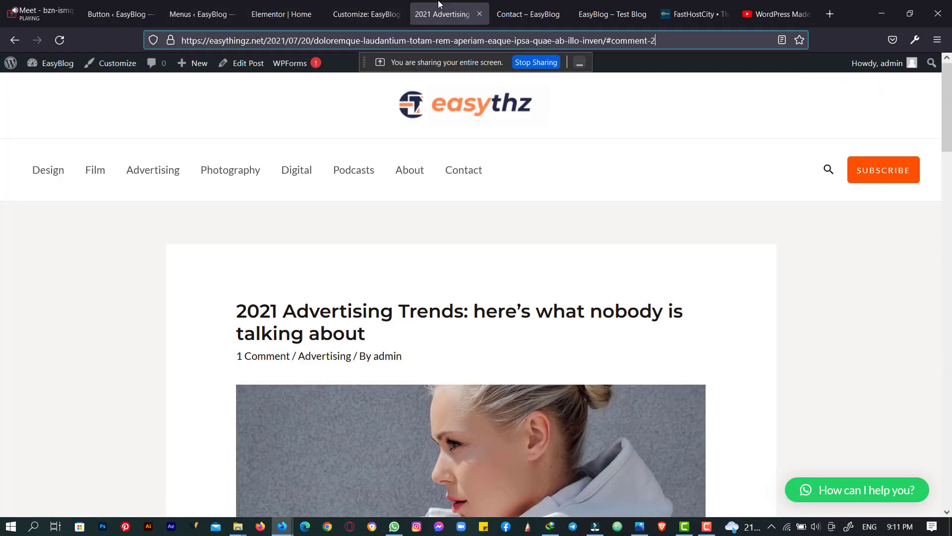
left_click(524, 4)
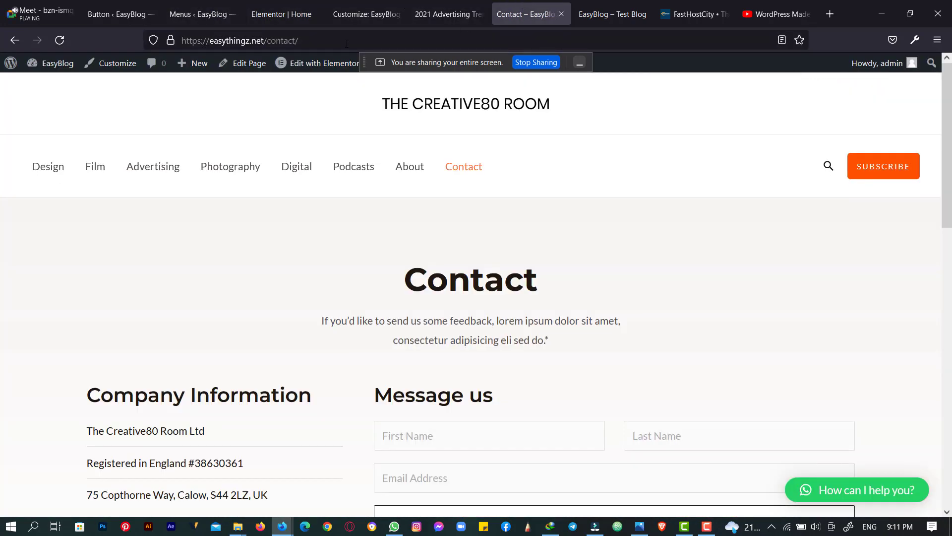
left_click(375, 35)
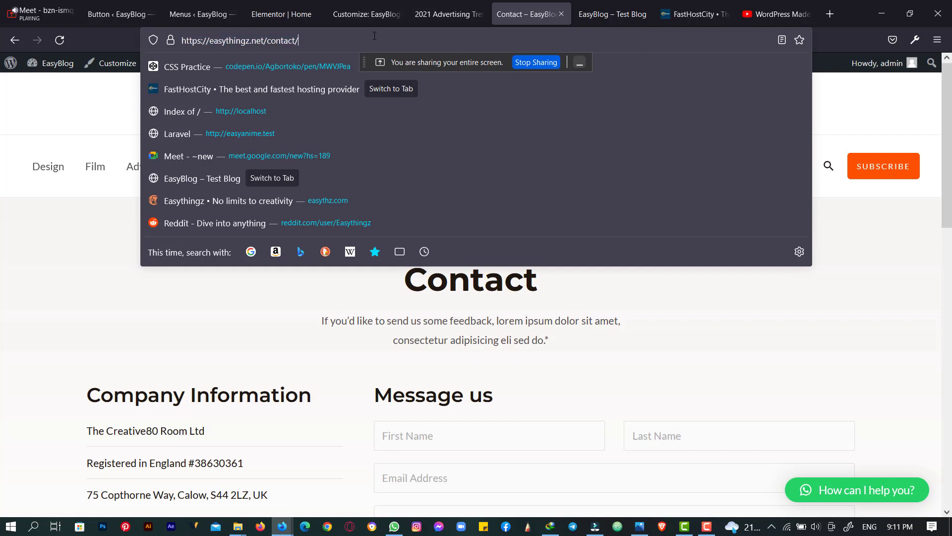
left_click(78, 84)
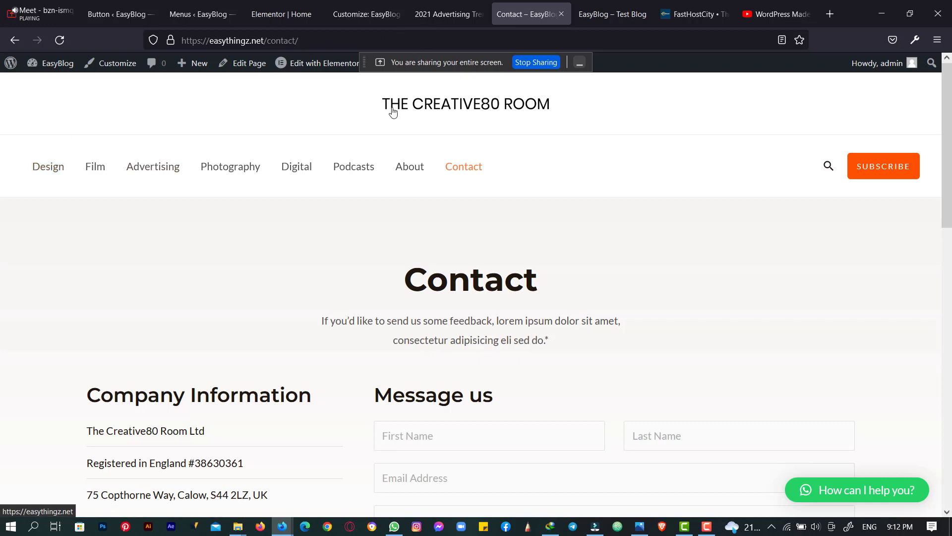
left_click_drag(276, 45, 384, 43)
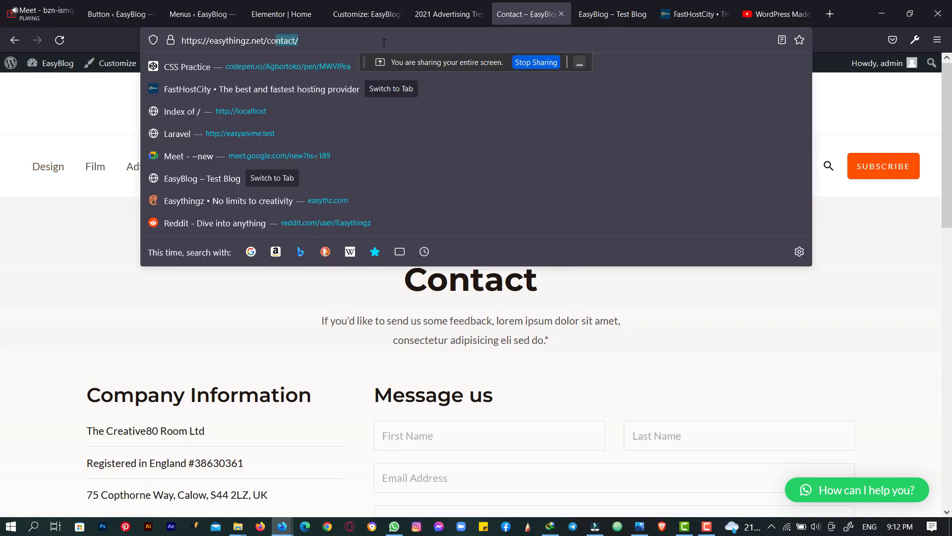
key("BackSpace")
key("BackSpace")
key("BackSpace")
key("Return")
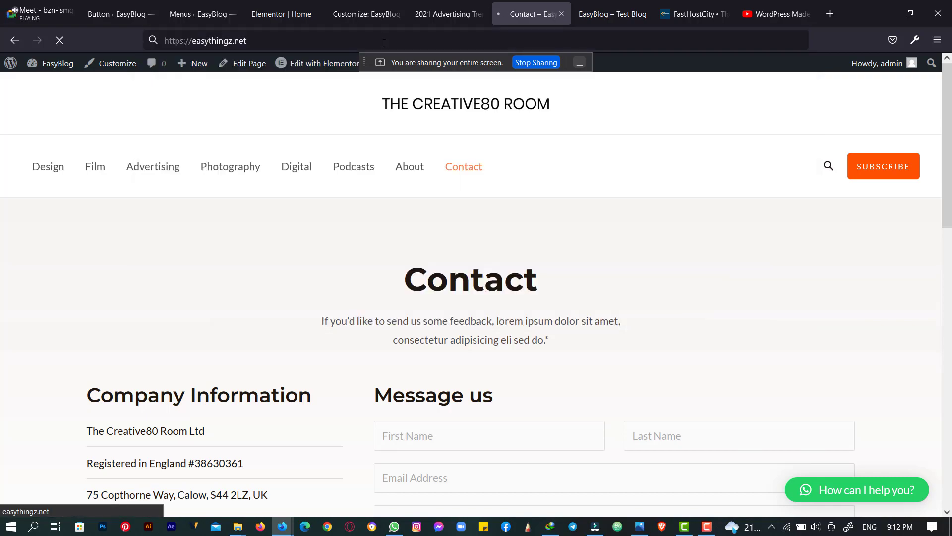
scroll(304, 164, "down", 1)
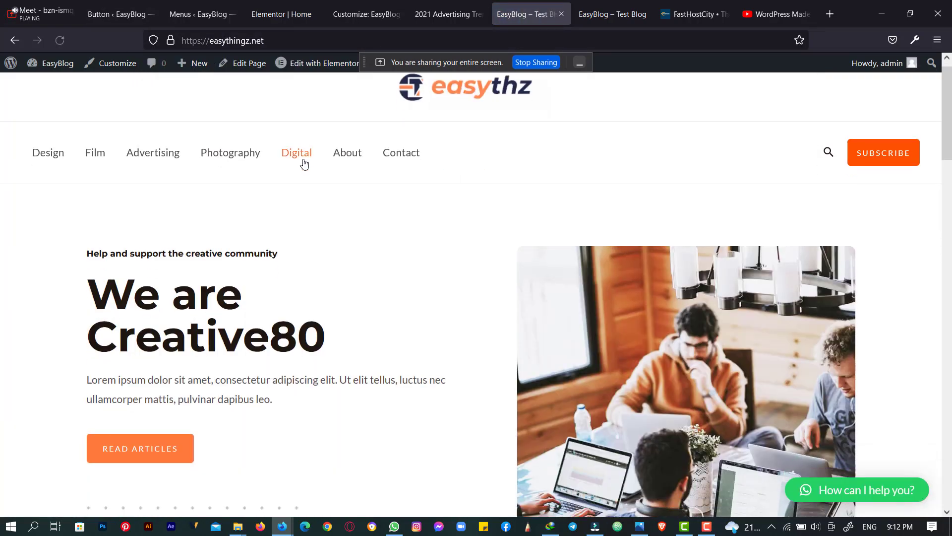
scroll(303, 163, "down", 14)
scroll(304, 164, "up", 7)
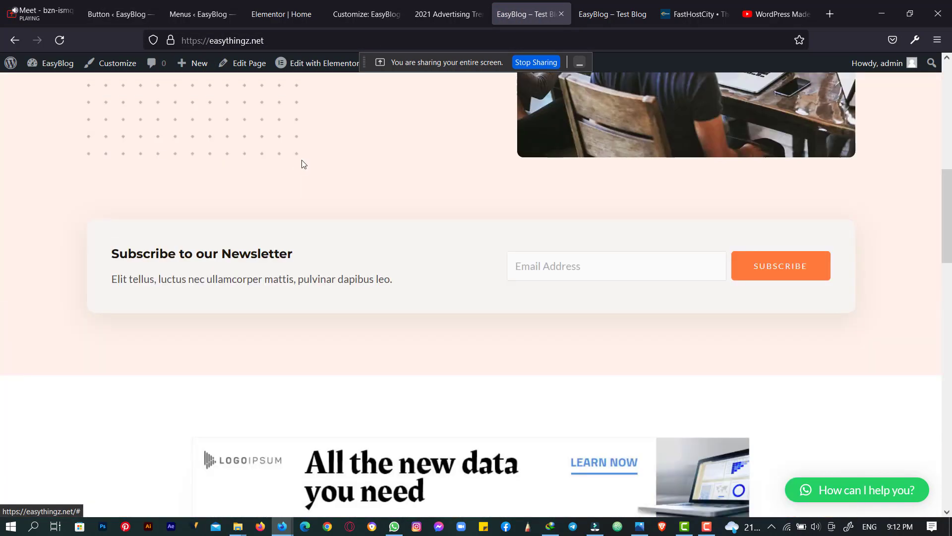
scroll(304, 163, "up", 8)
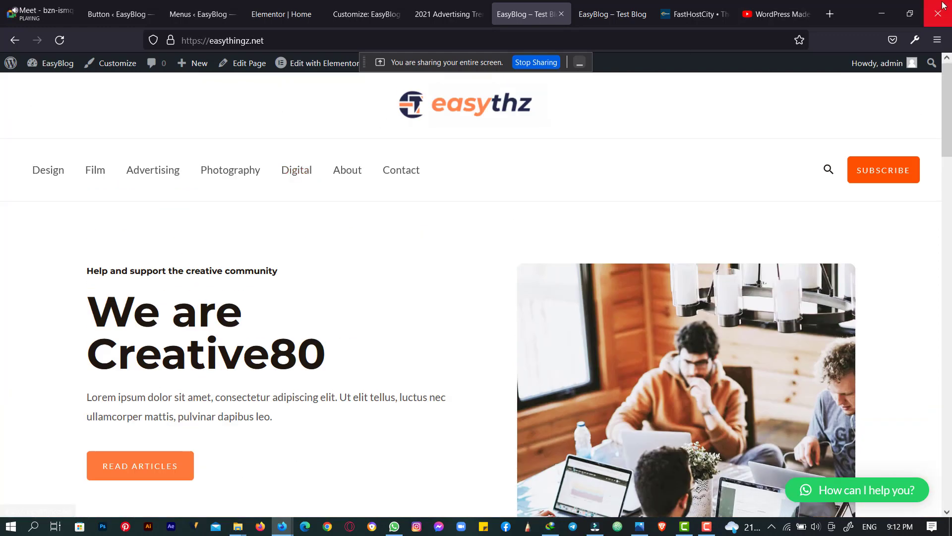
left_click(910, 13)
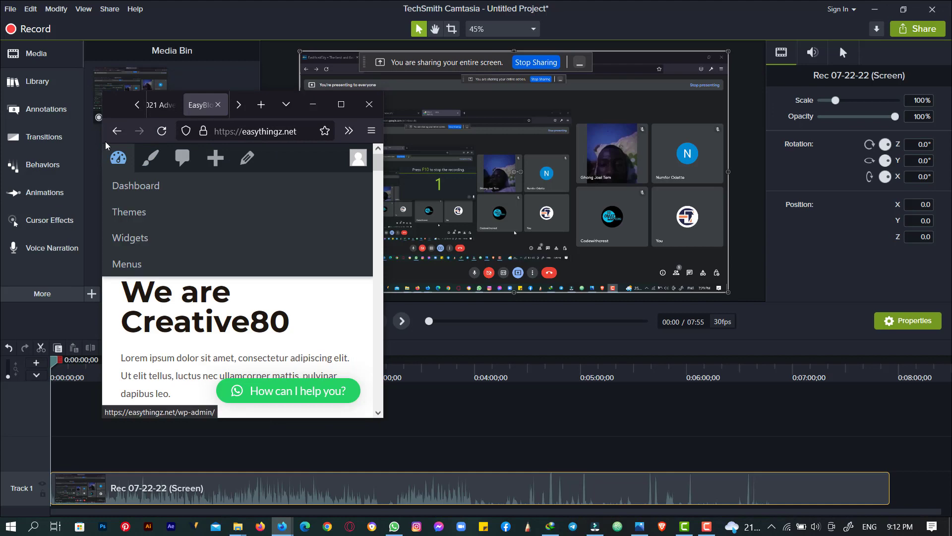
left_click(338, 104)
left_click(258, 34)
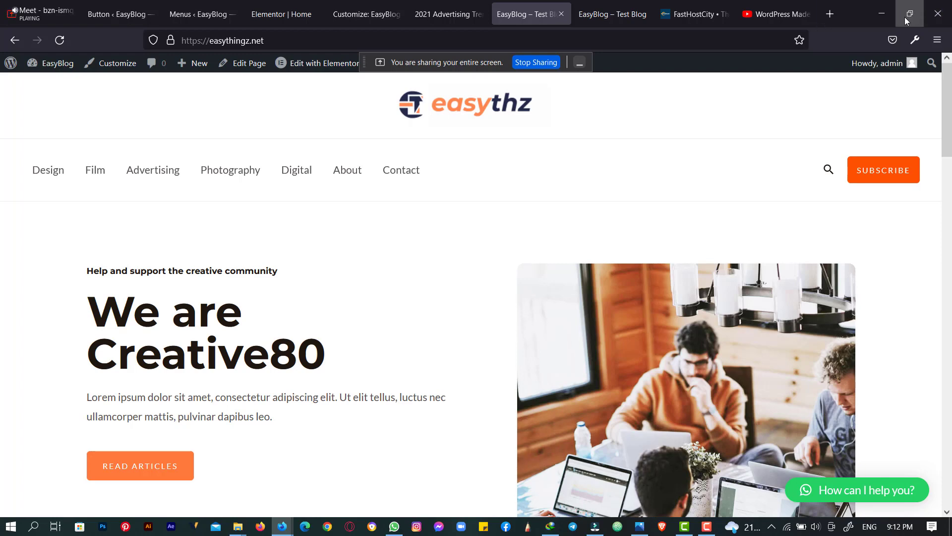
left_click(909, 15)
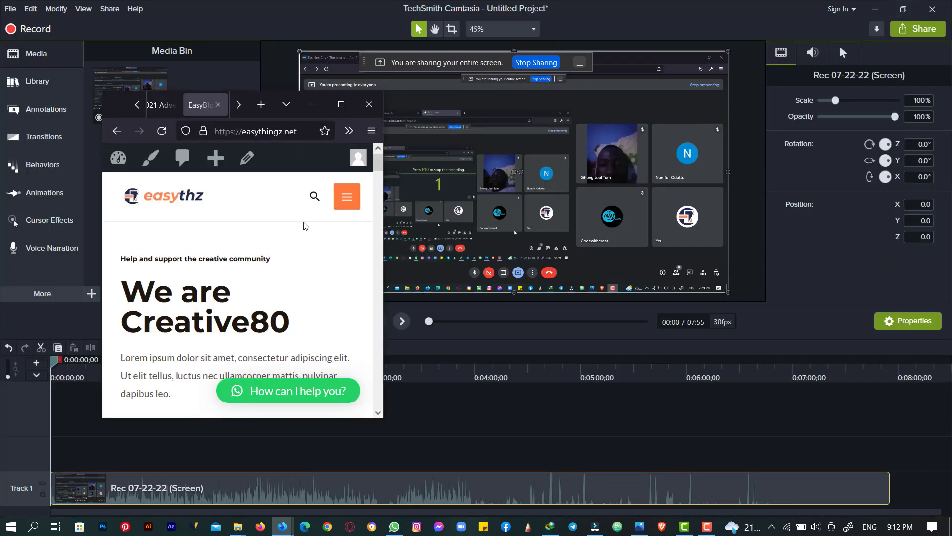
scroll(259, 213, "down", 10)
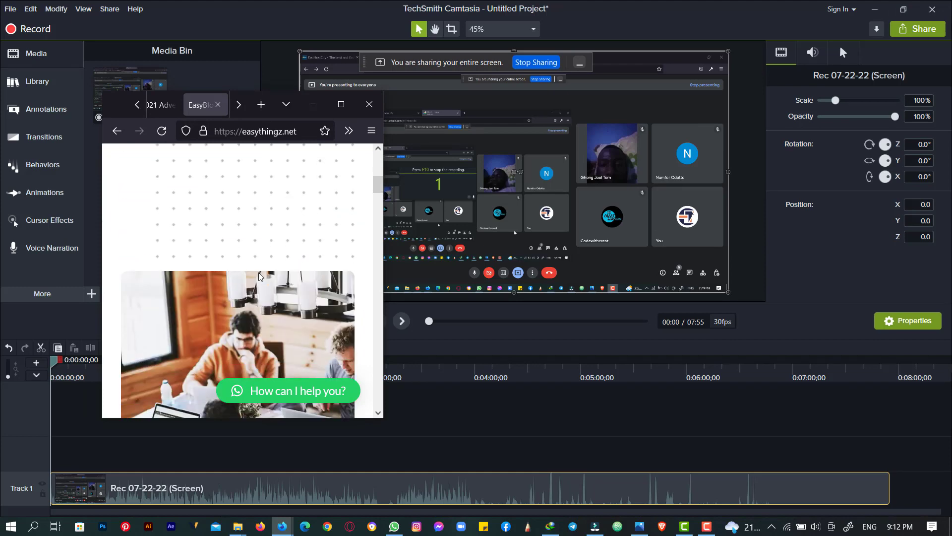
scroll(258, 276, "up", 10)
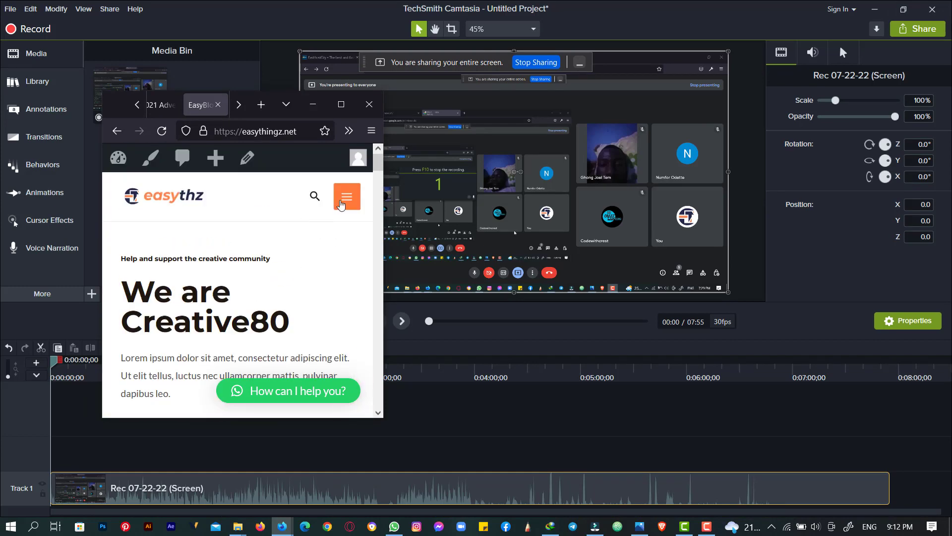
left_click(341, 203)
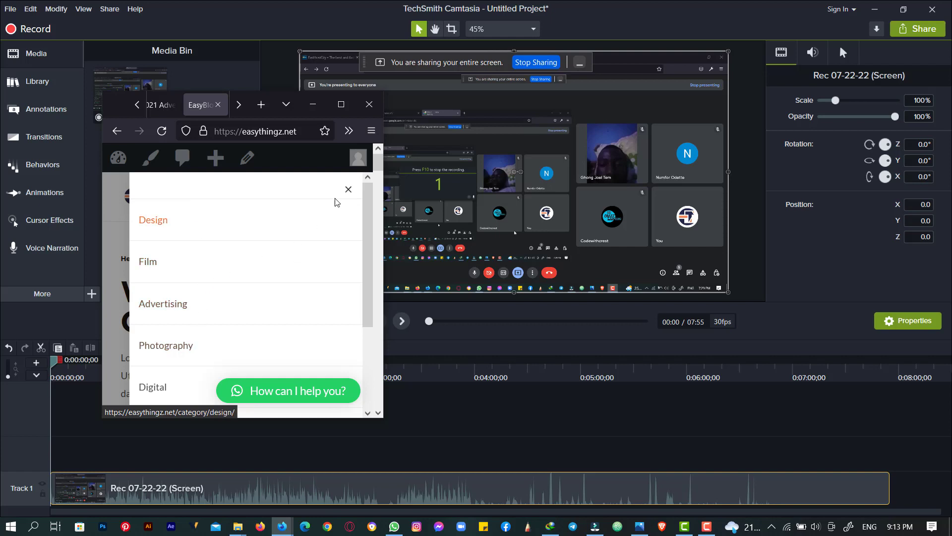
left_click(347, 191)
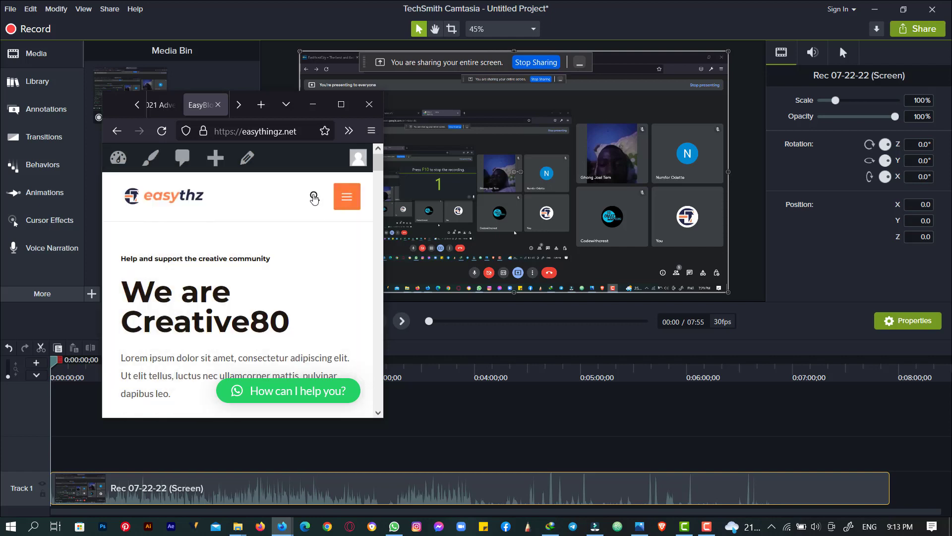
left_click(314, 197)
left_click(341, 104)
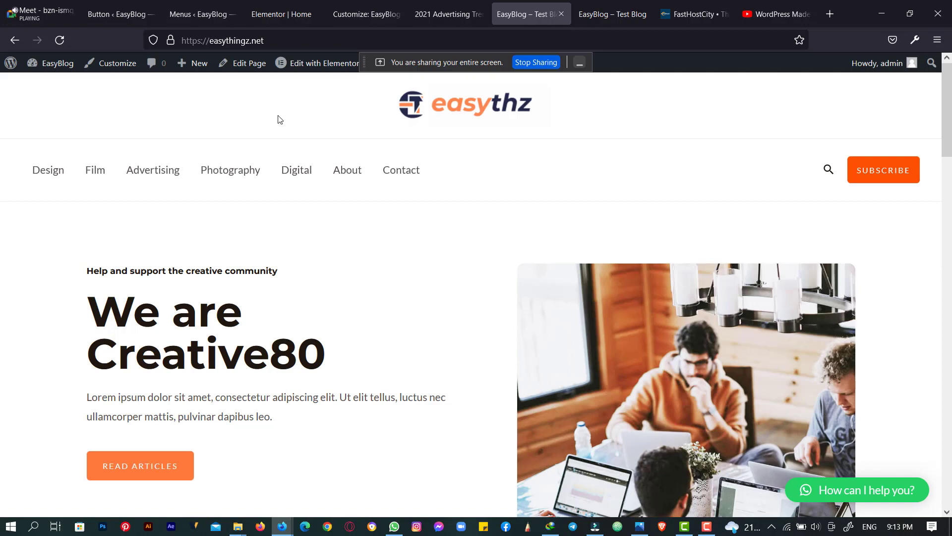
scroll(279, 119, "down", 20)
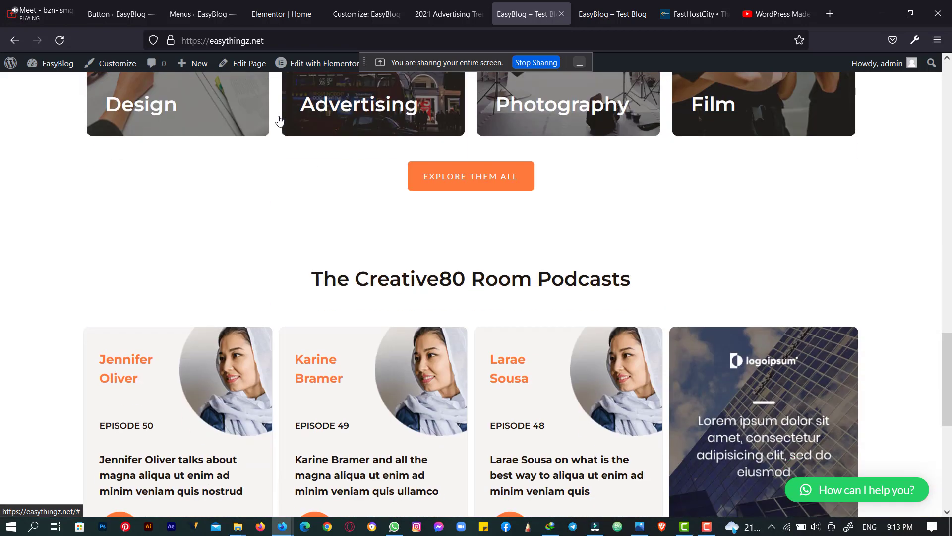
scroll(279, 119, "up", 15)
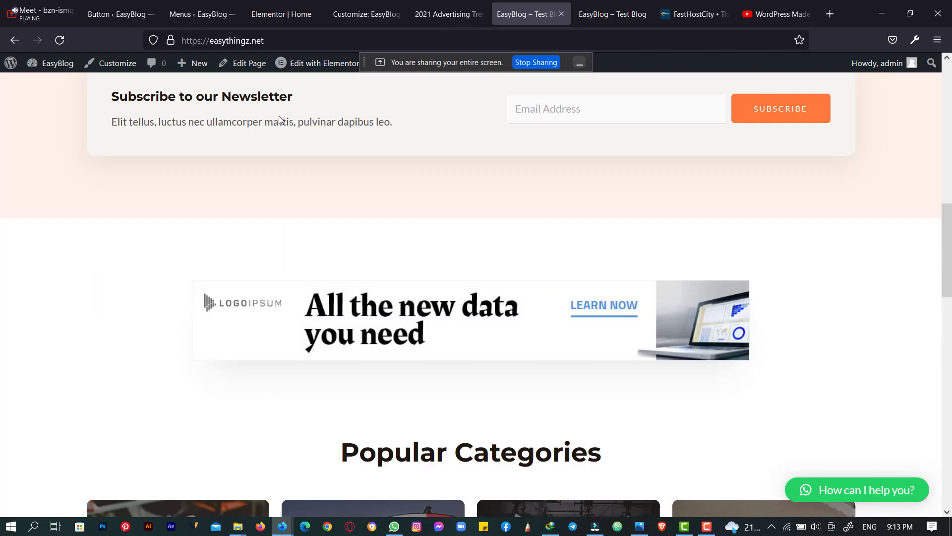
scroll(279, 119, "up", 5)
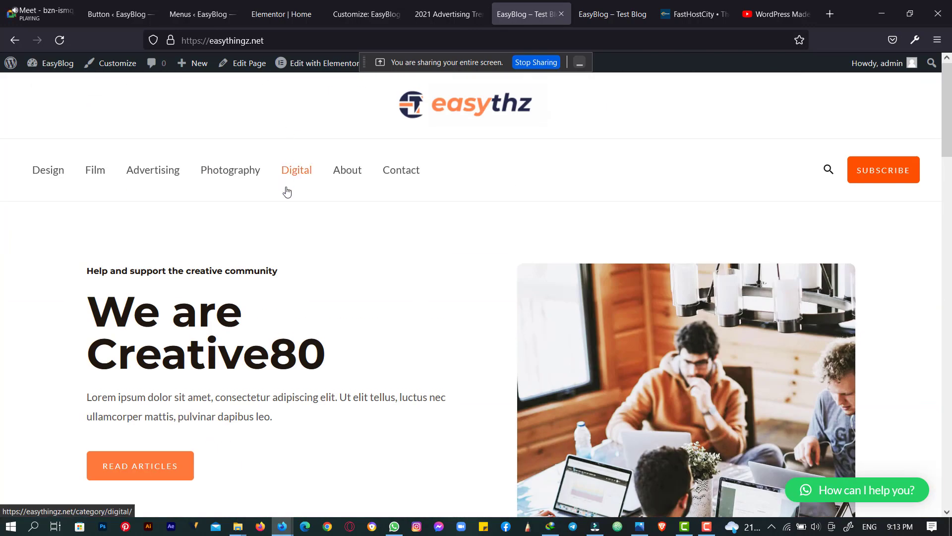